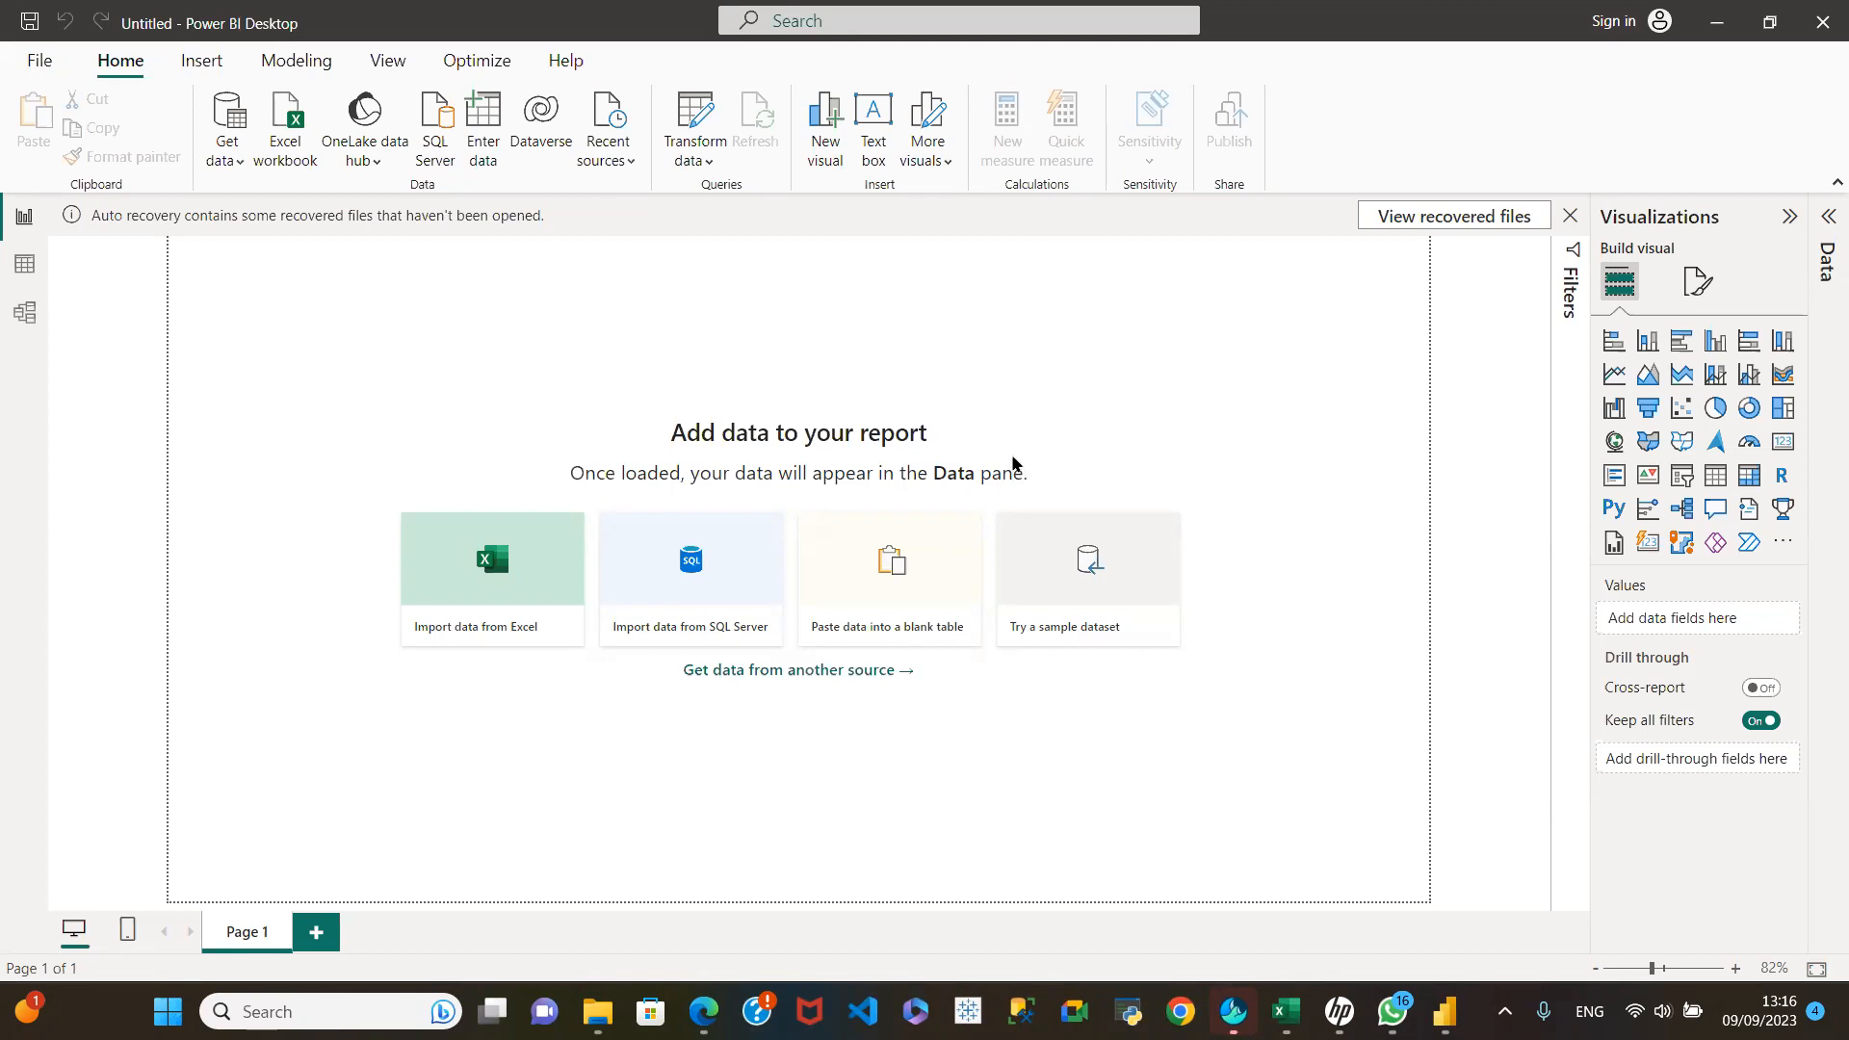
Step: Open the full Get Data connector list and examine the source types offered across all categories
{"action": "left_click", "coordinate": [237, 161]}
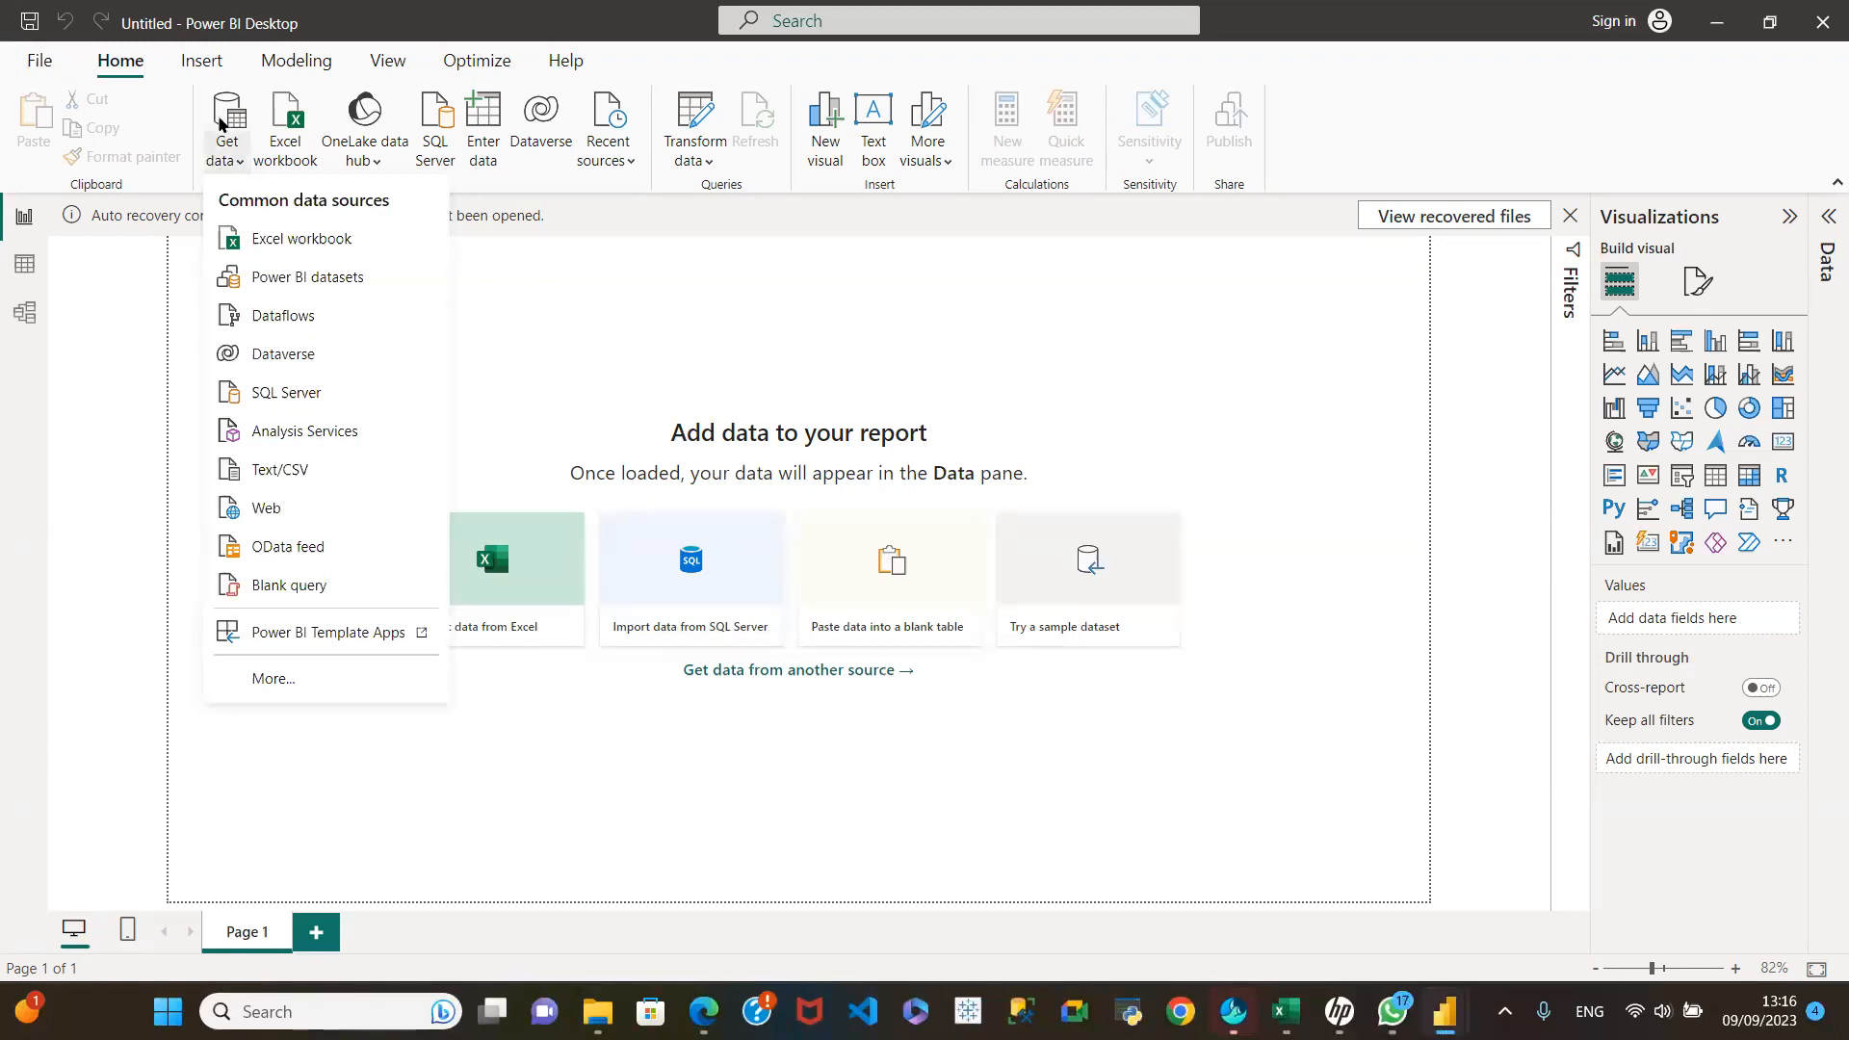
{"action": "left_click", "coordinate": [241, 162]}
{"action": "left_click", "coordinate": [241, 162]}
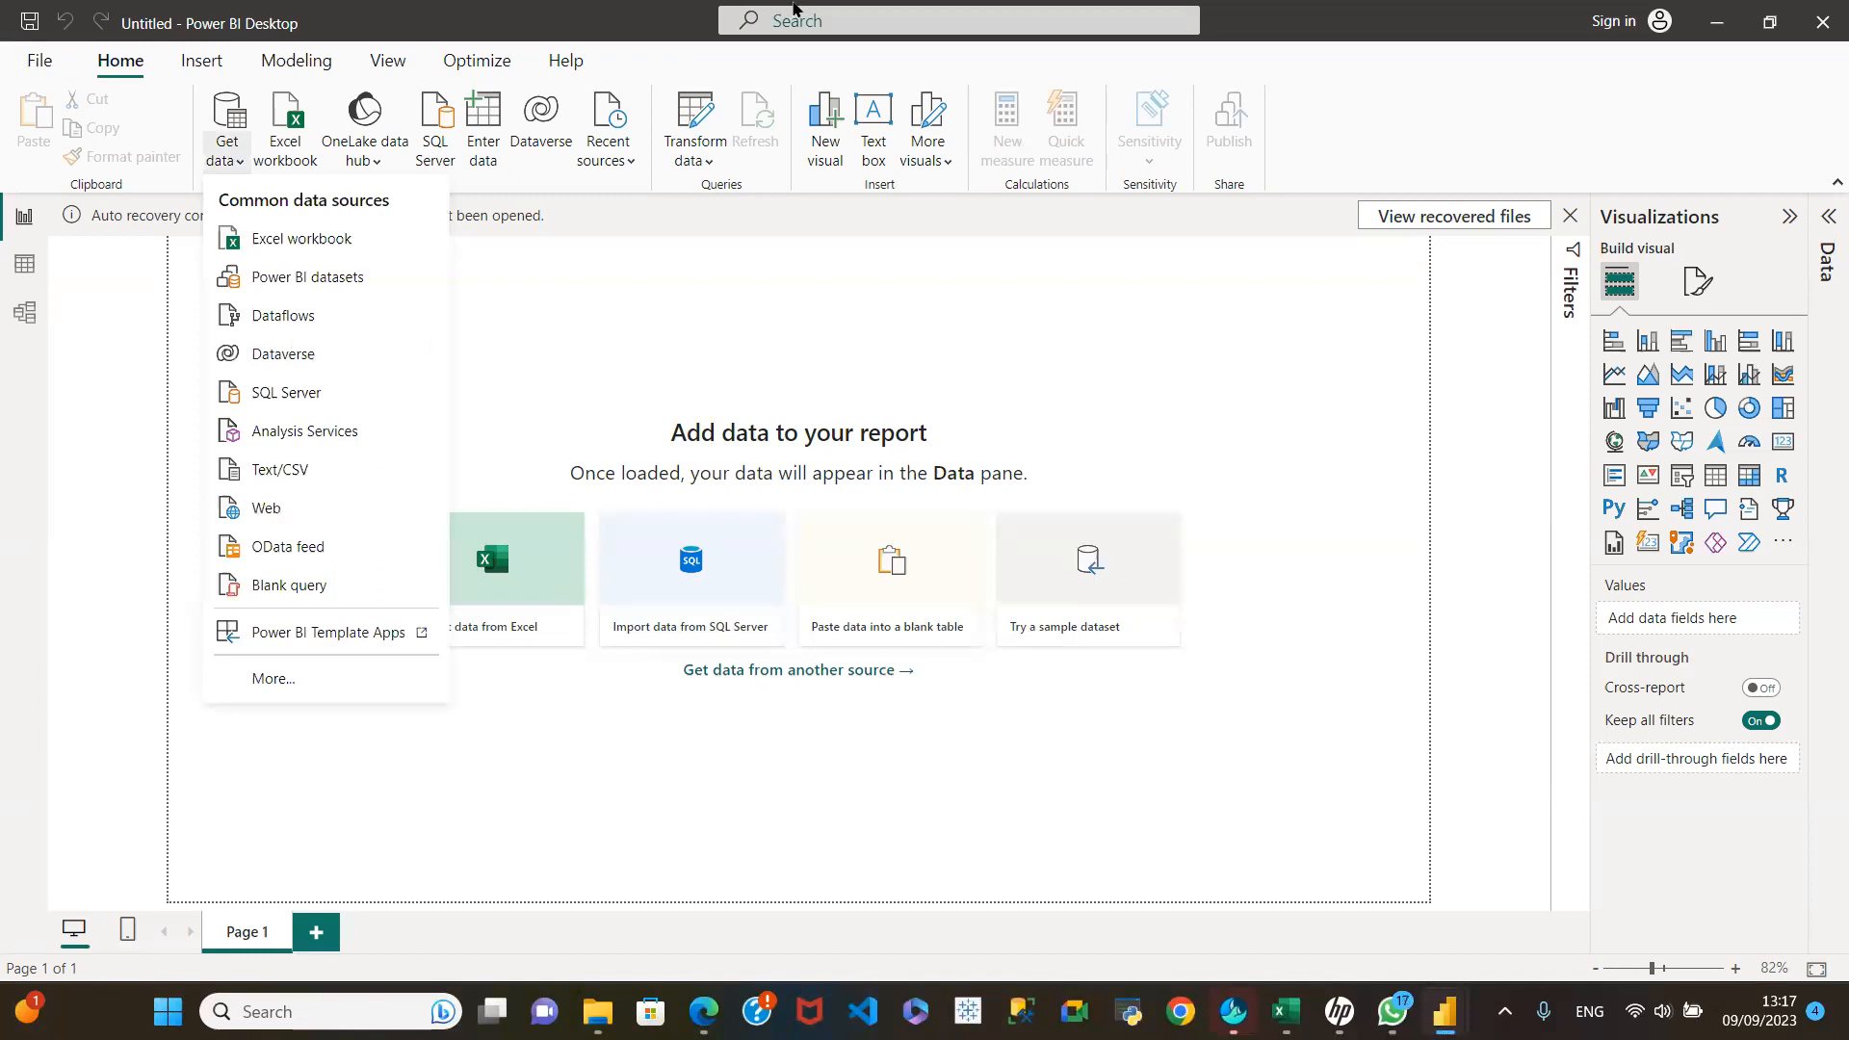
{"action": "left_click", "coordinate": [272, 680]}
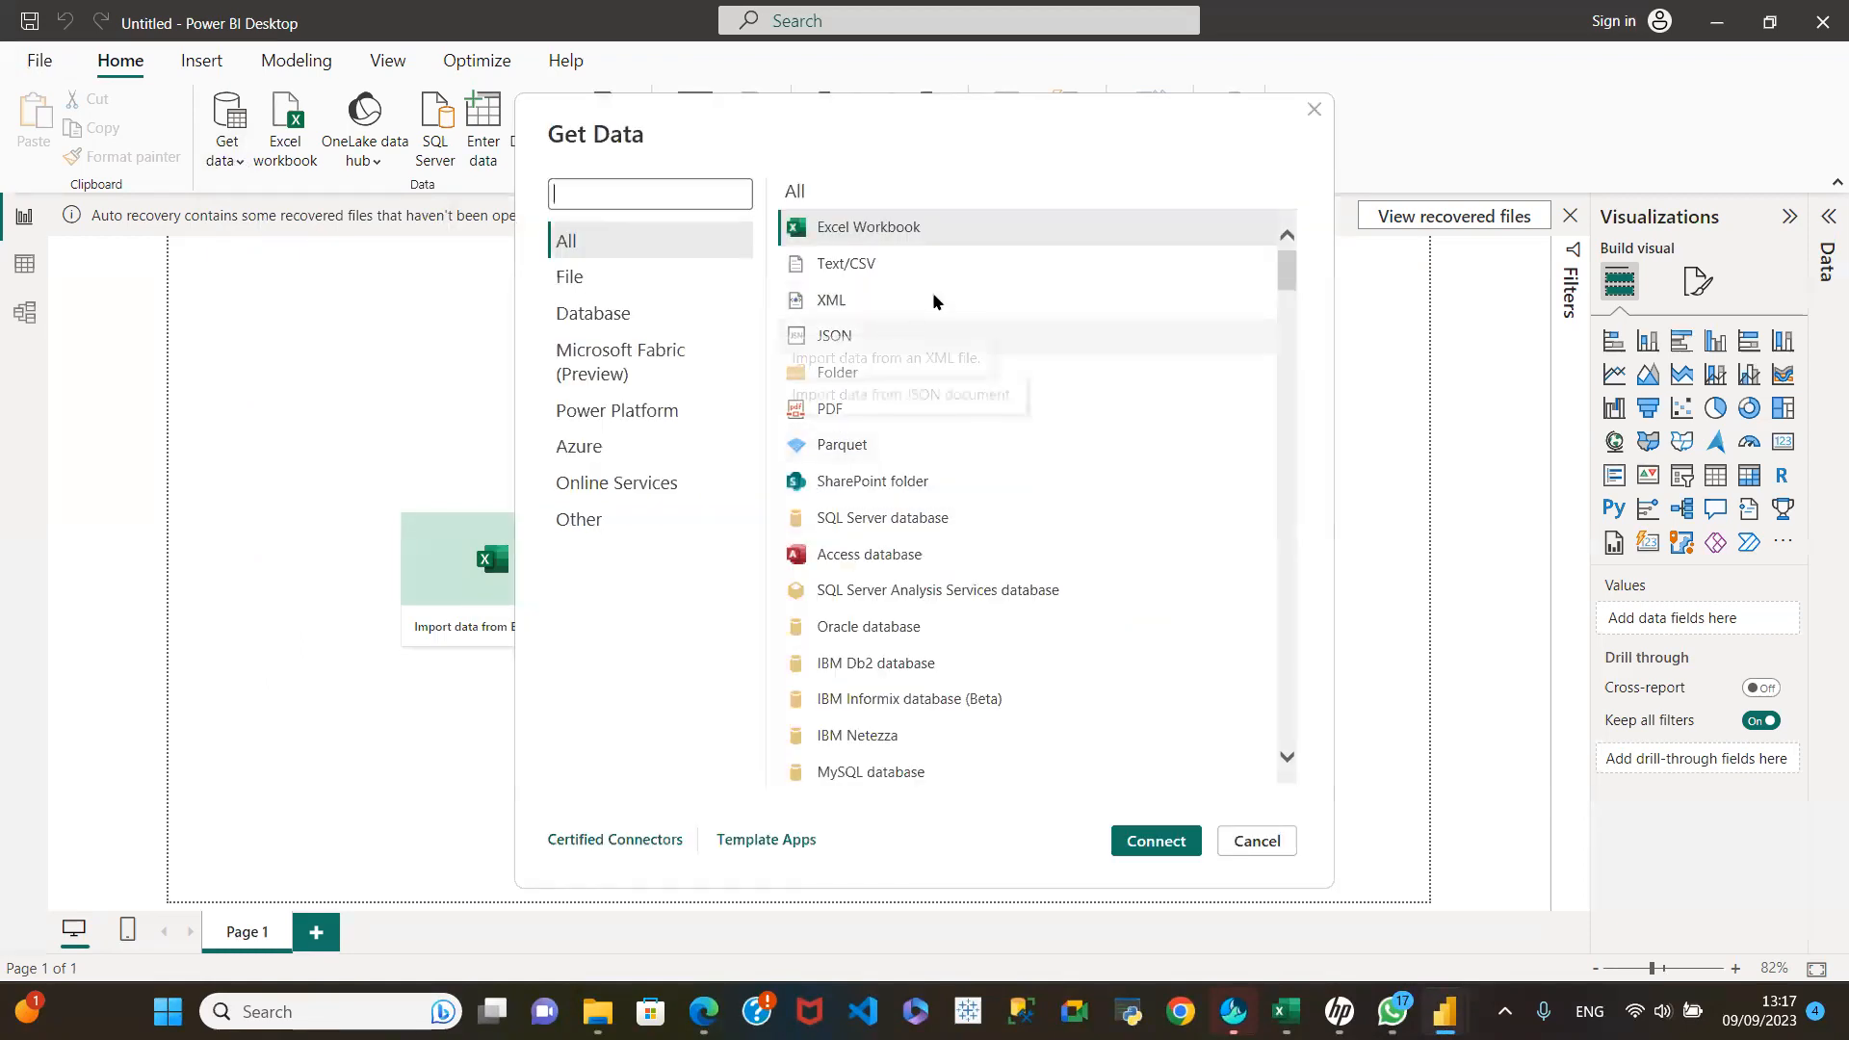
{"action": "left_click", "coordinate": [582, 277]}
{"action": "left_click", "coordinate": [593, 244]}
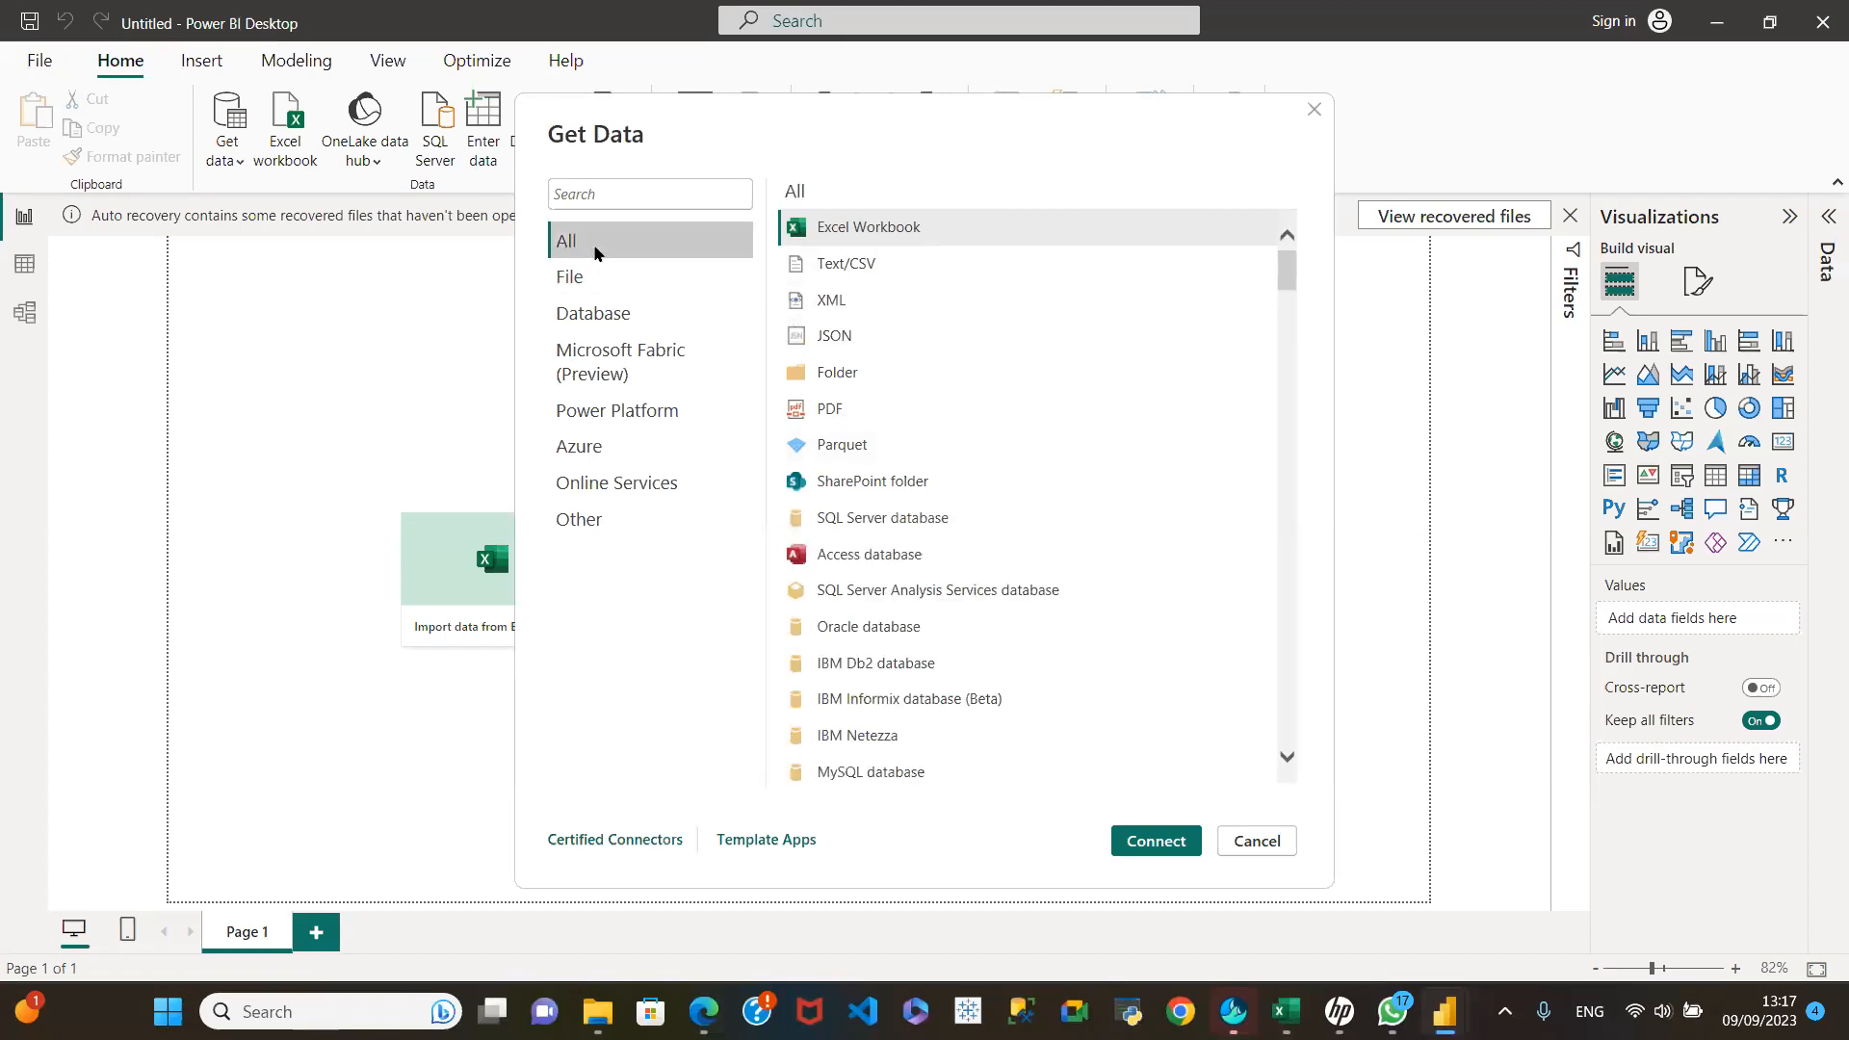
{"action": "left_click_drag", "start_coordinate": [1294, 269], "coordinate": [1256, 245]}
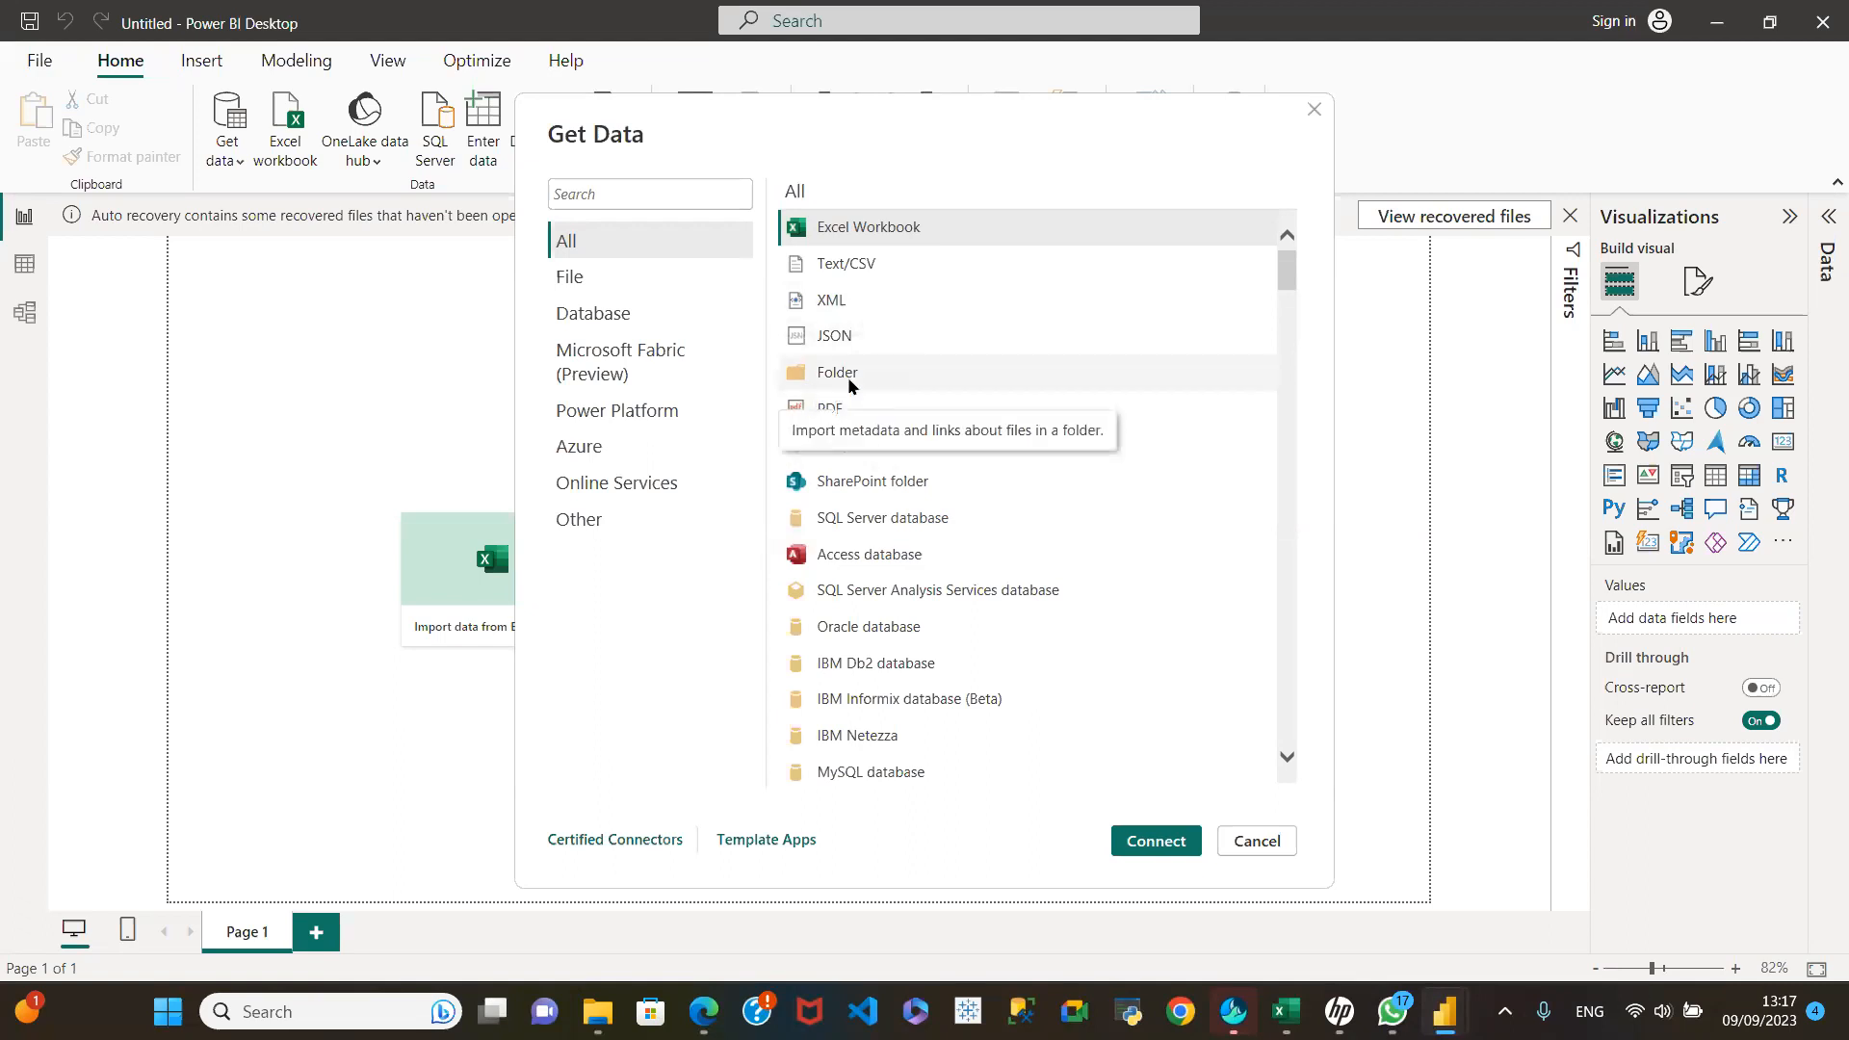
{"action": "scroll", "coordinate": [906, 625], "scroll_direction": "down", "scroll_amount": 2}
{"action": "scroll", "coordinate": [904, 620], "scroll_direction": "down", "scroll_amount": 5}
{"action": "scroll", "coordinate": [786, 462], "scroll_direction": "down", "scroll_amount": 3}
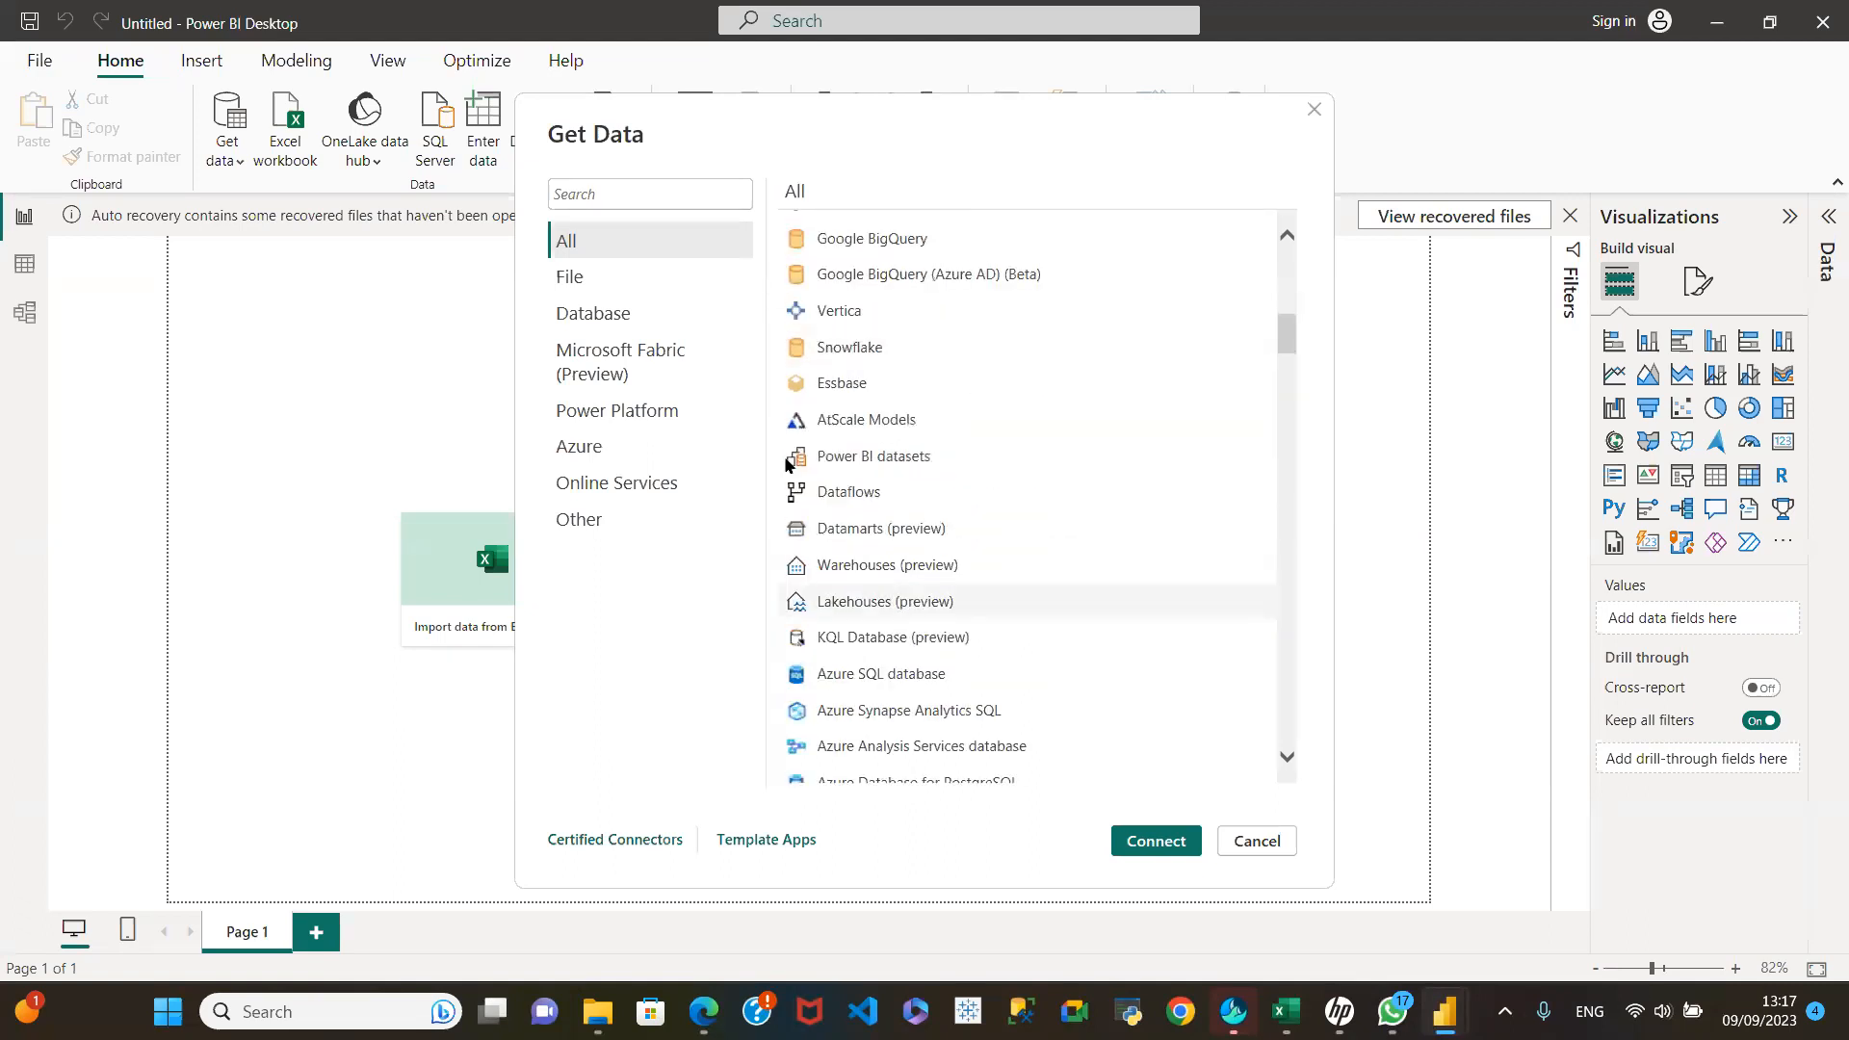
Step: Examine the connectors offered in the File and Database categories
{"action": "left_click", "coordinate": [584, 286]}
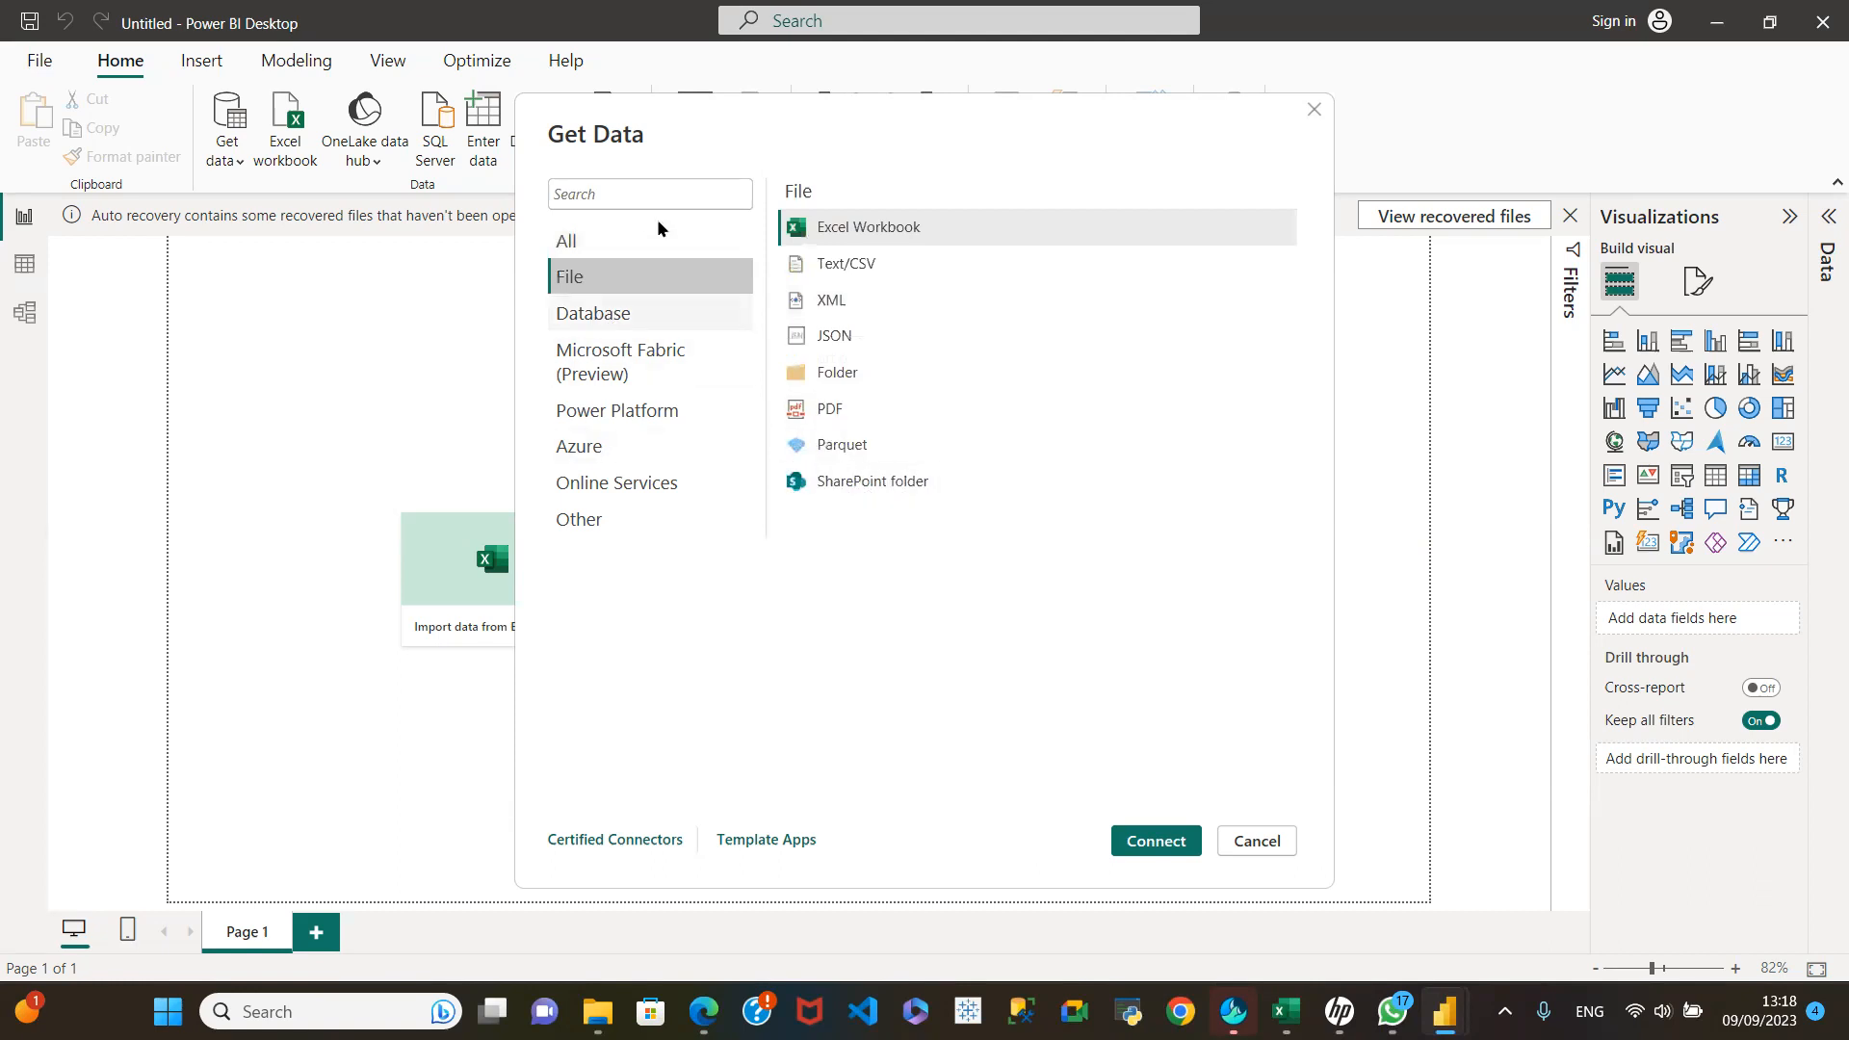
{"action": "left_click", "coordinate": [657, 312]}
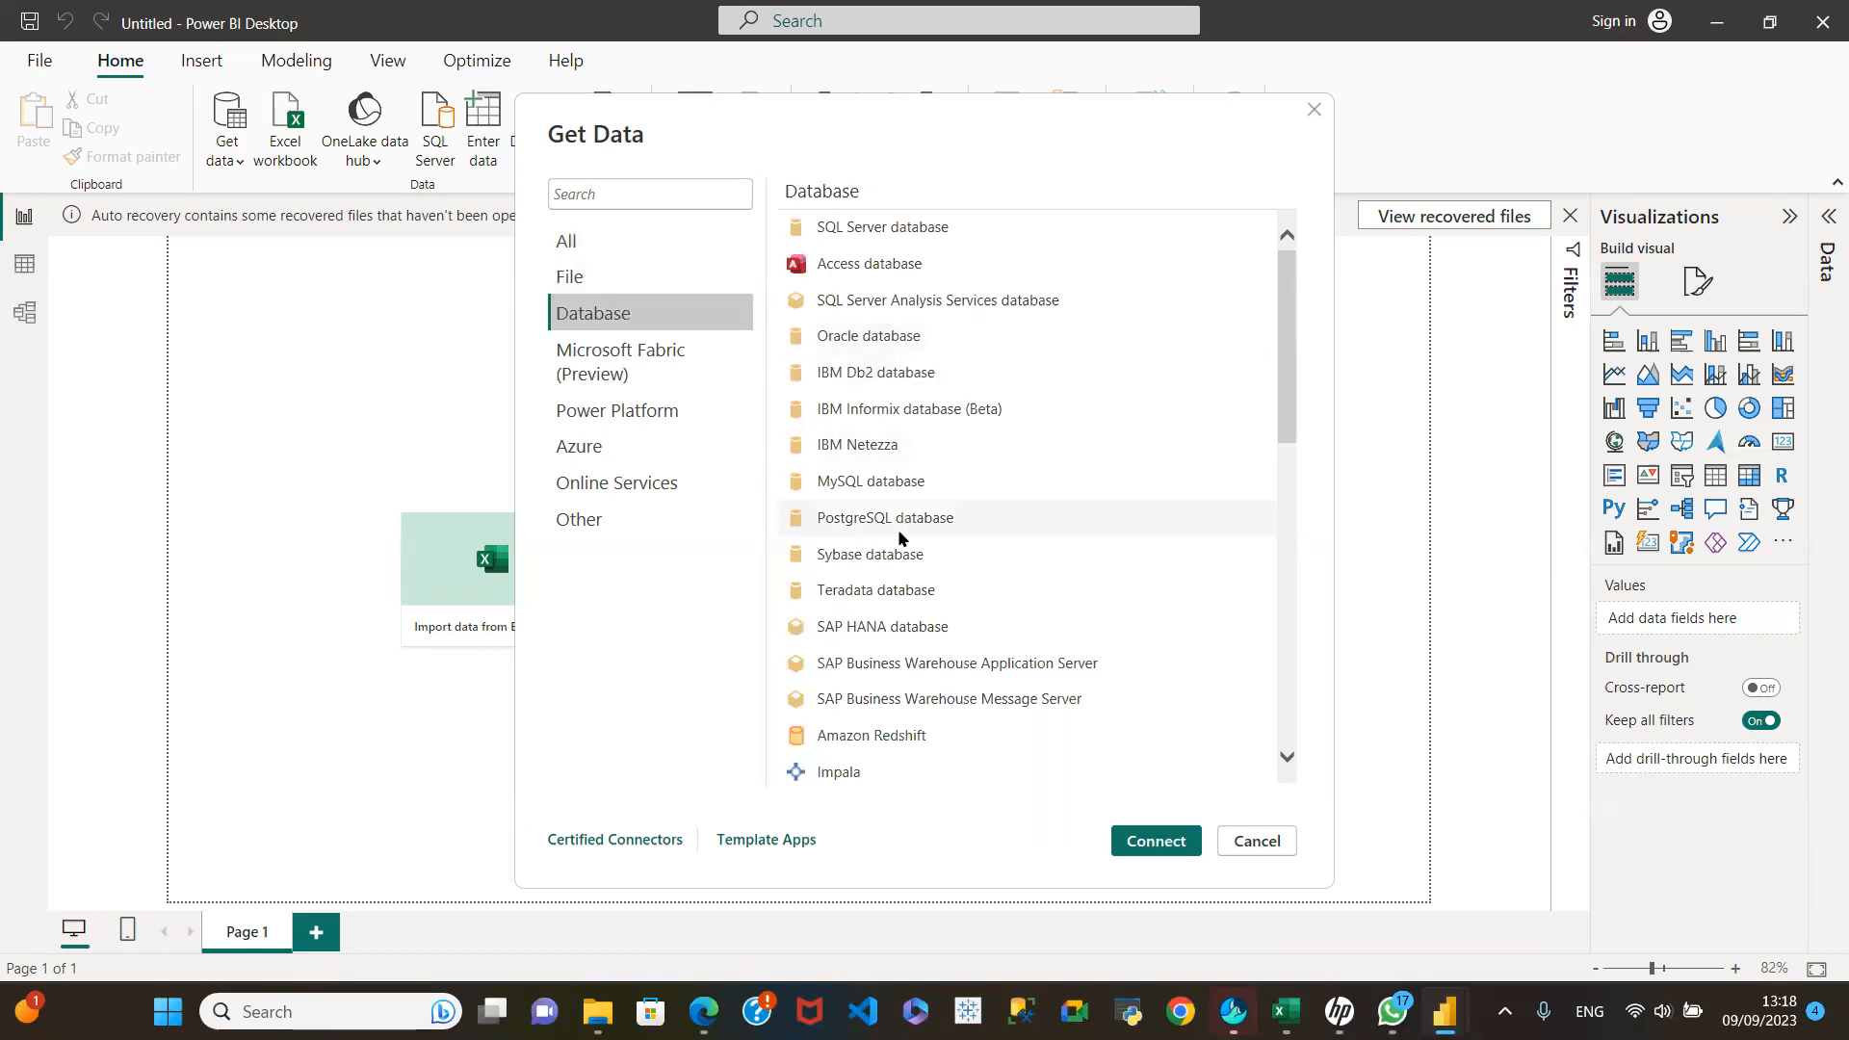
{"action": "scroll", "coordinate": [895, 589], "scroll_direction": "down", "scroll_amount": 8}
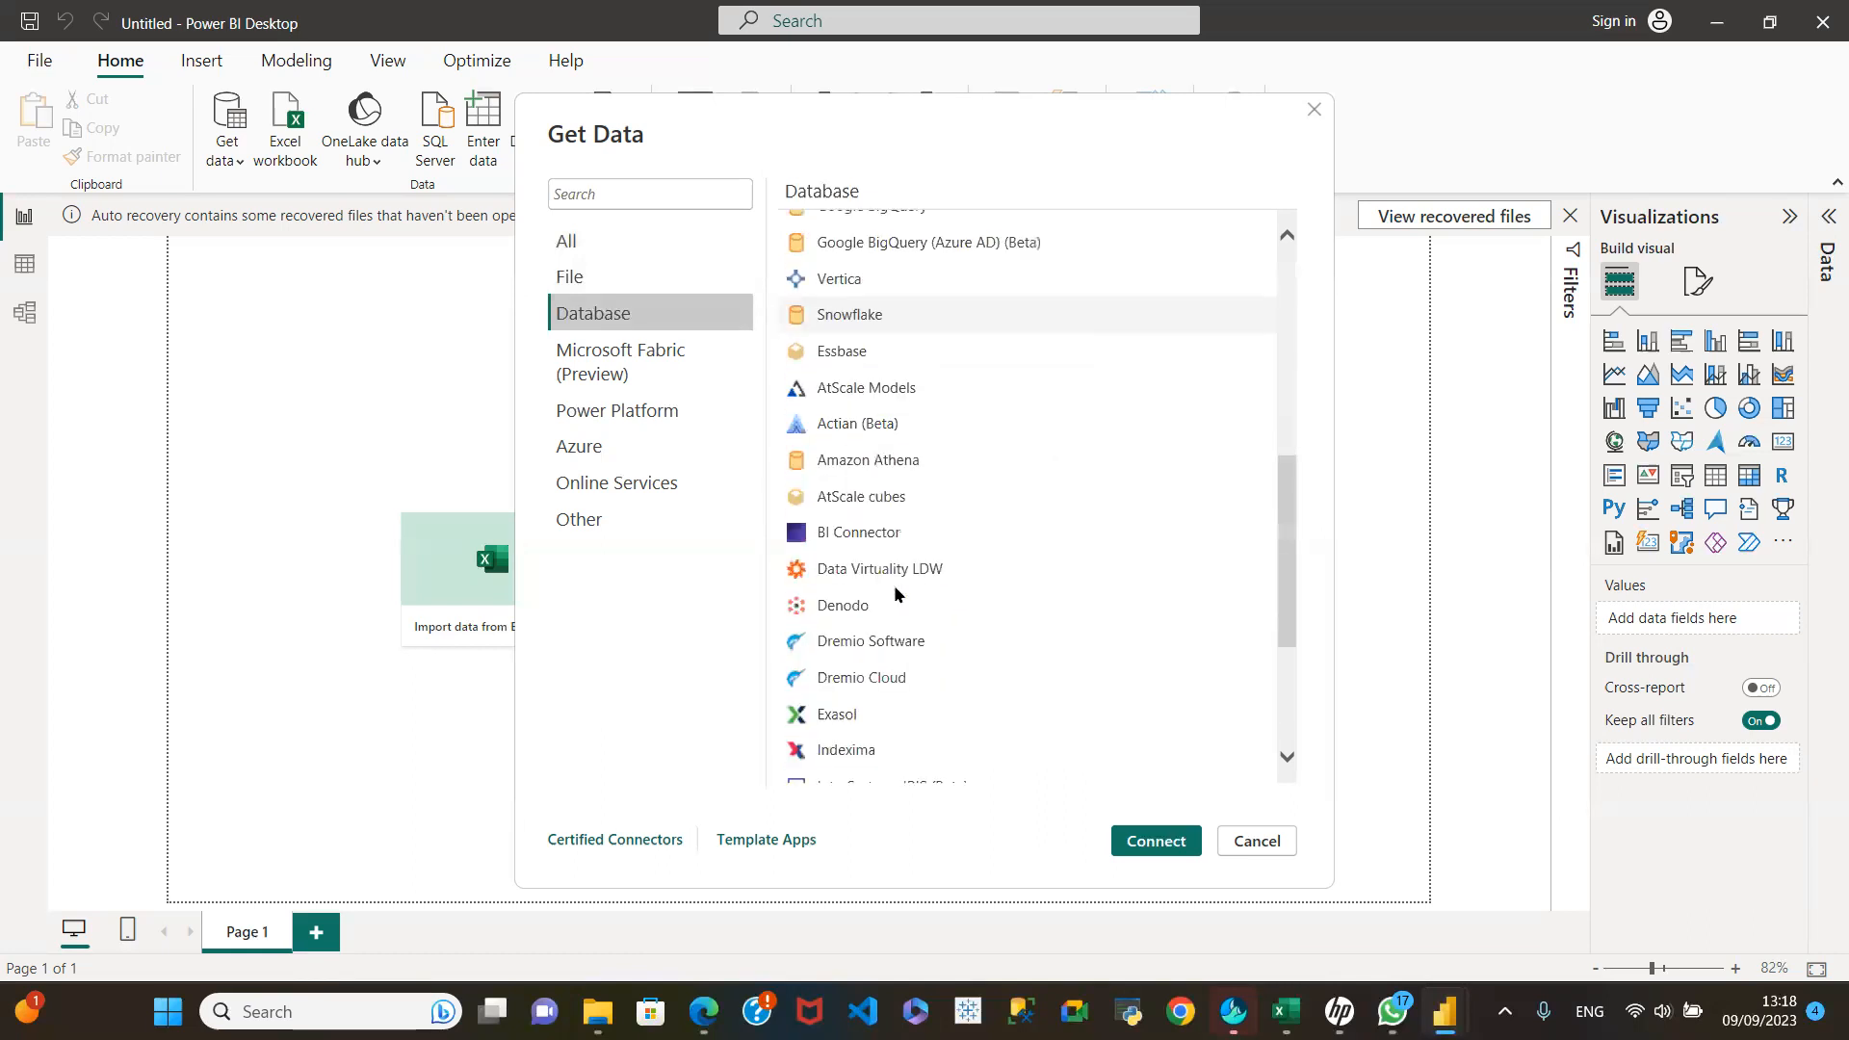
{"action": "scroll", "coordinate": [894, 589], "scroll_direction": "down", "scroll_amount": 1}
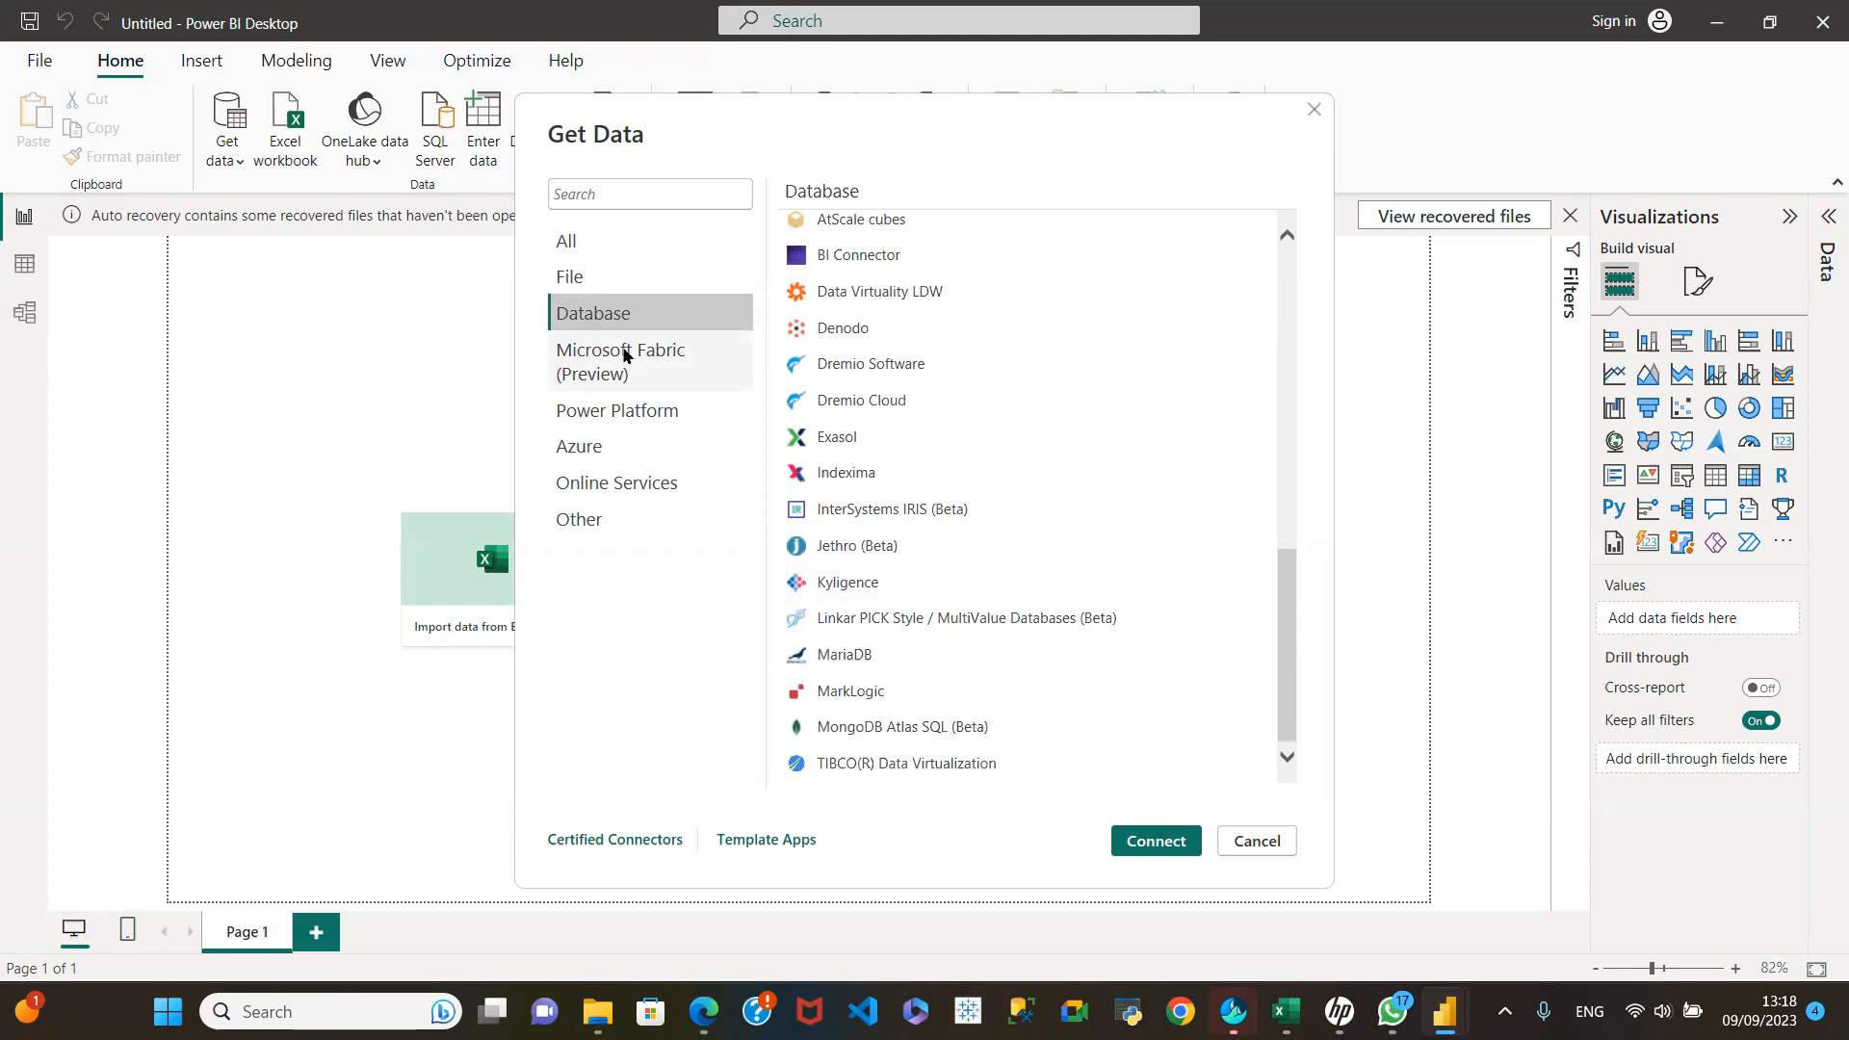
Step: Examine the connectors in the Power Platform, Online Services and Other categories, and dismiss the connector list without connecting
{"action": "left_click", "coordinate": [657, 404]}
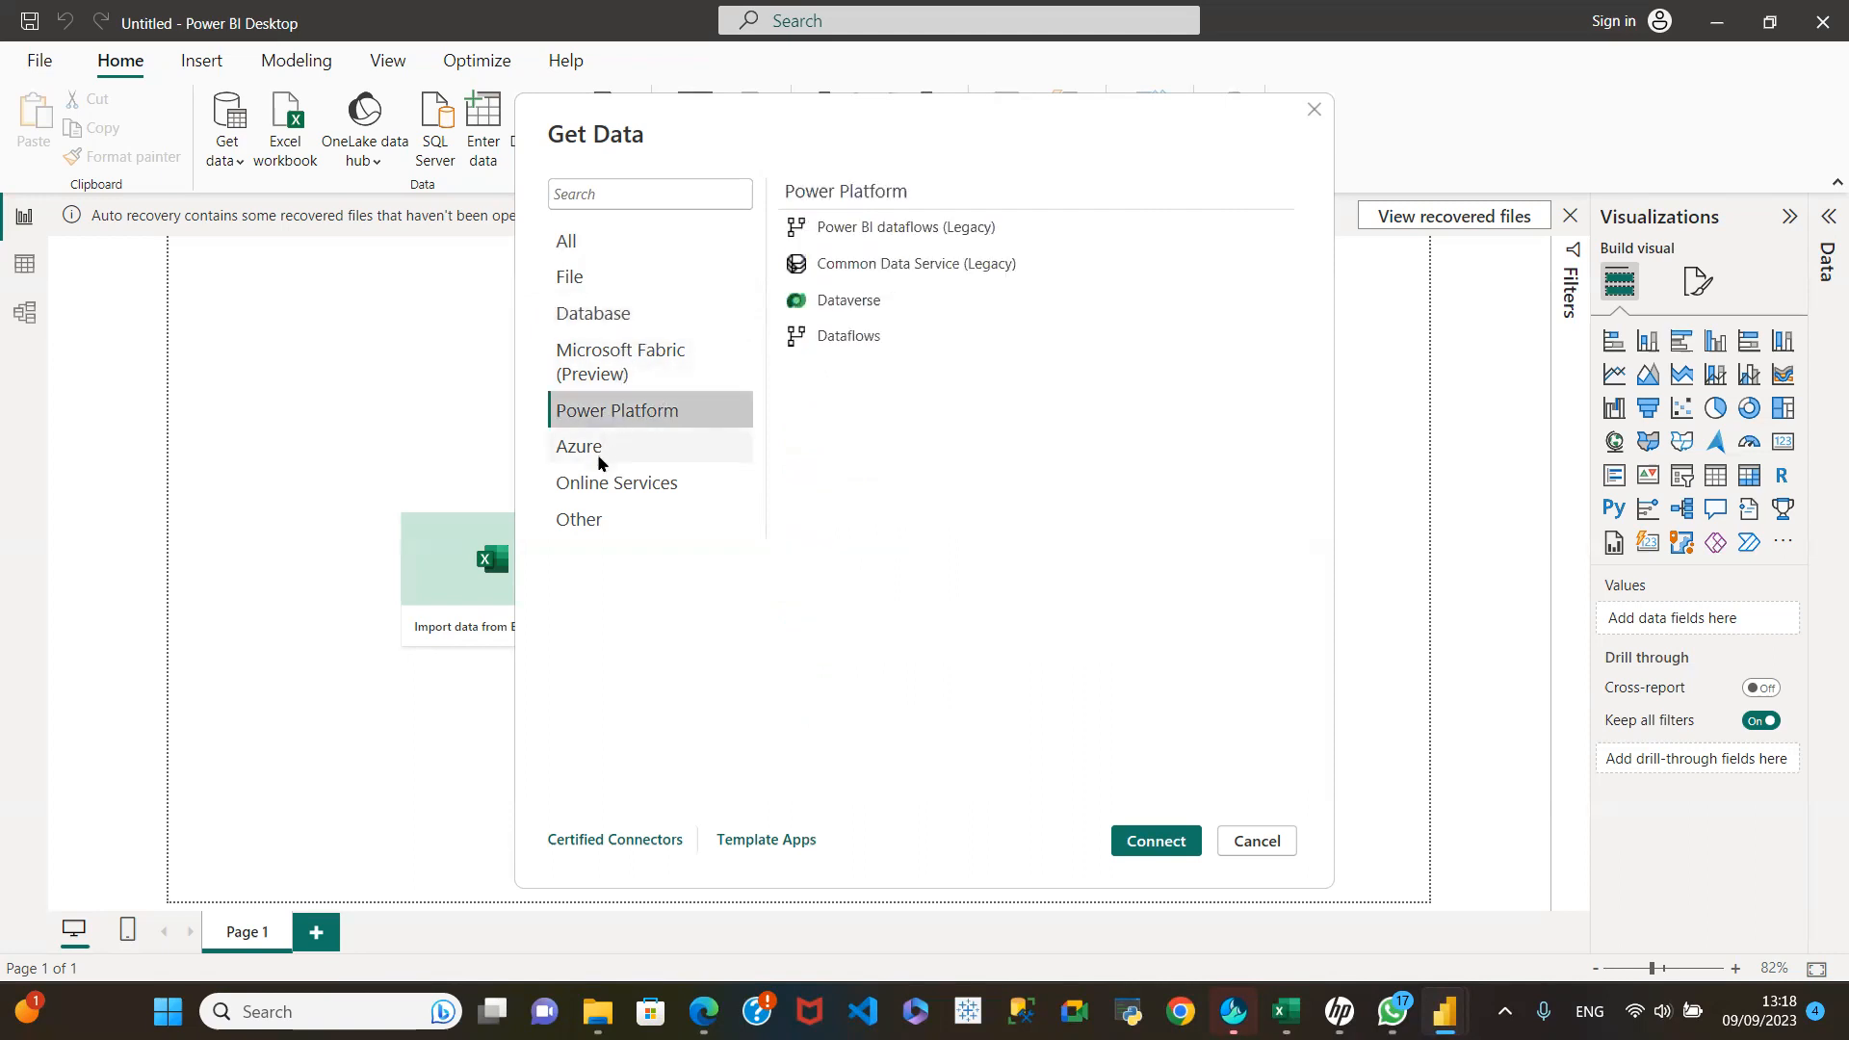
{"action": "left_click", "coordinate": [595, 483]}
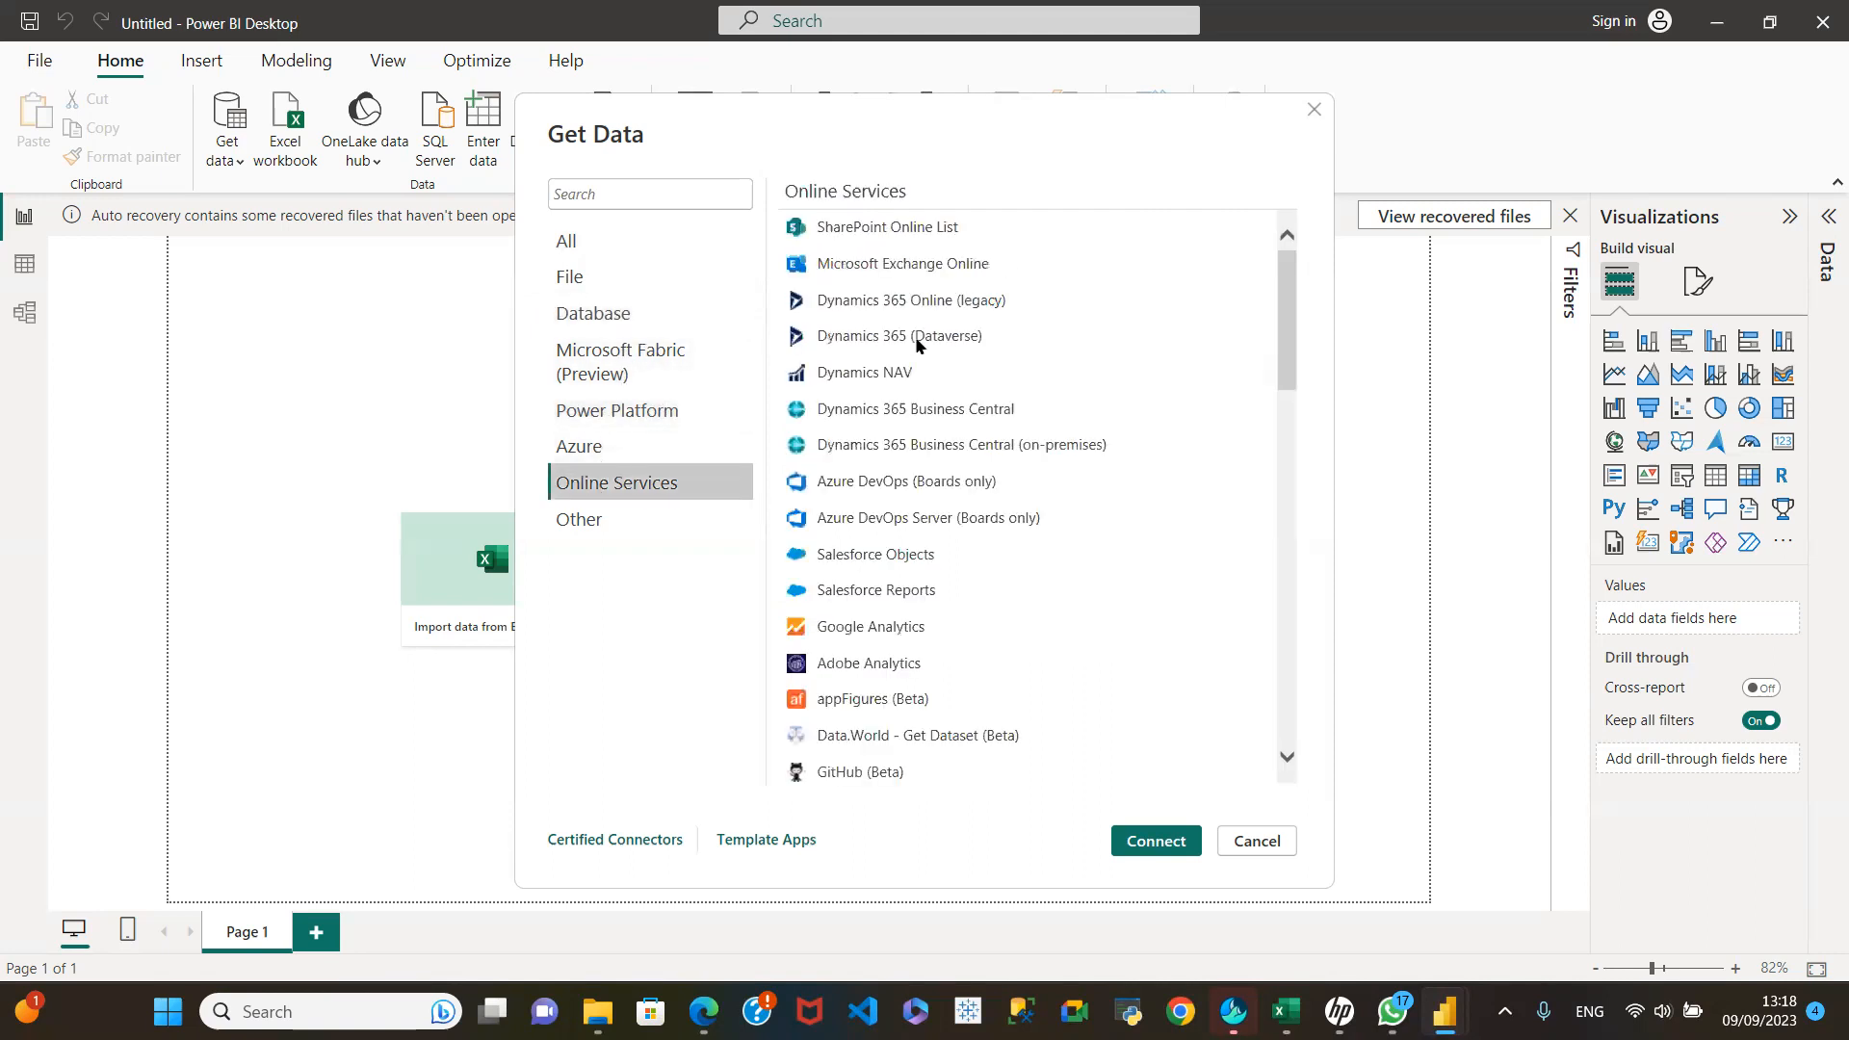
{"action": "left_click", "coordinate": [612, 523]}
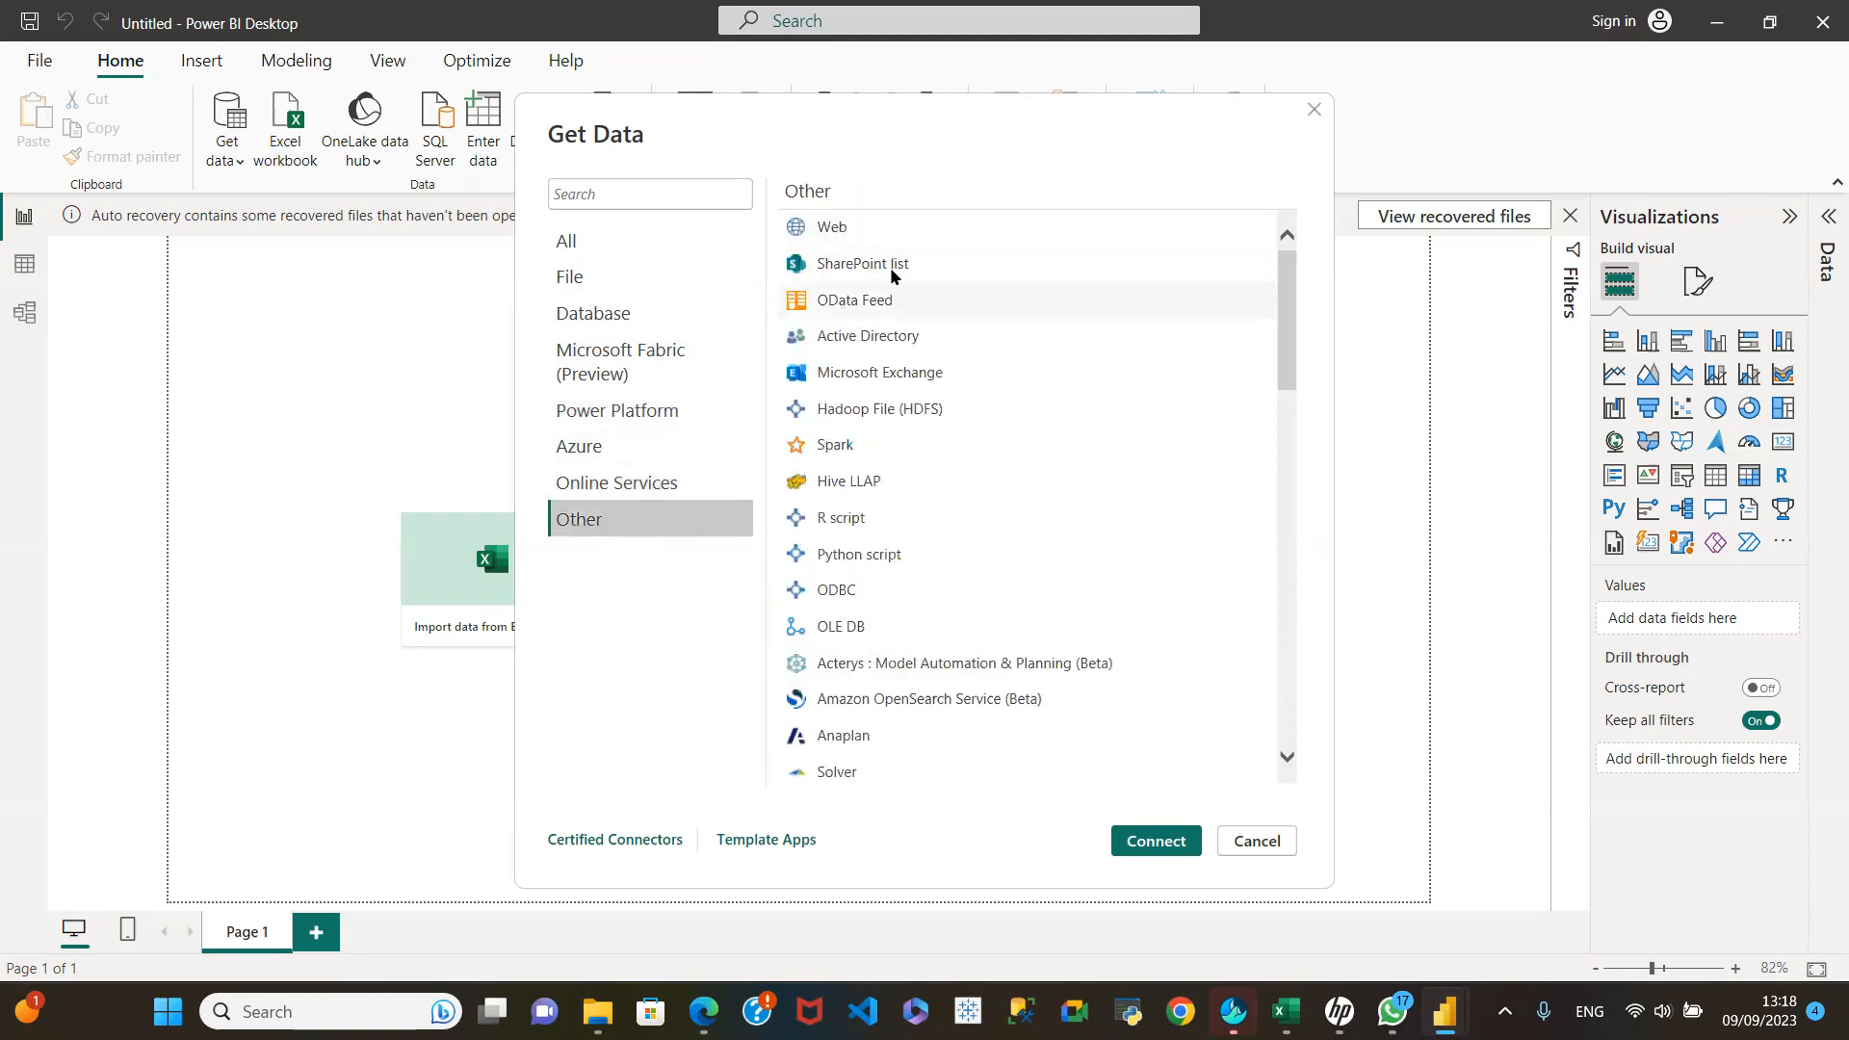
{"action": "scroll", "coordinate": [895, 621], "scroll_direction": "down", "scroll_amount": 3}
{"action": "scroll", "coordinate": [896, 626], "scroll_direction": "down", "scroll_amount": 4}
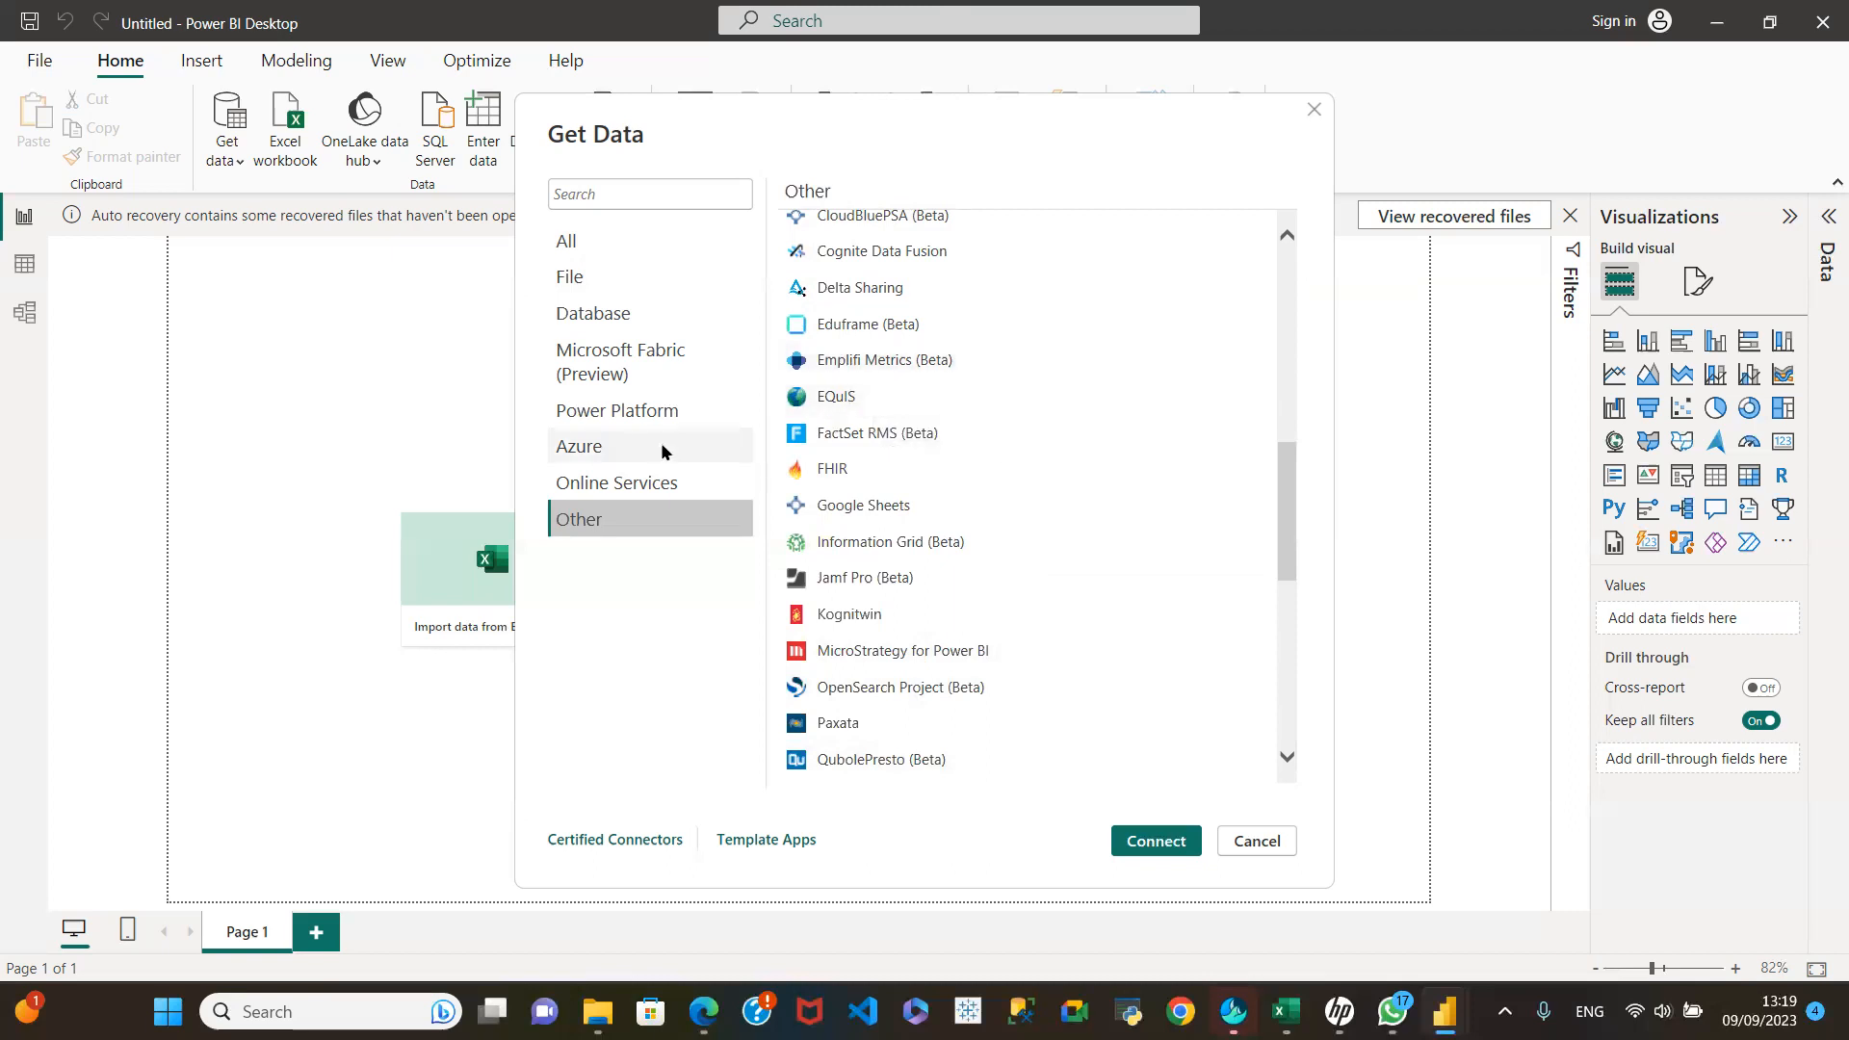
{"action": "scroll", "coordinate": [1090, 505], "scroll_direction": "up", "scroll_amount": 1}
{"action": "scroll", "coordinate": [1092, 507], "scroll_direction": "down", "scroll_amount": 3}
{"action": "scroll", "coordinate": [1093, 510], "scroll_direction": "down", "scroll_amount": 4}
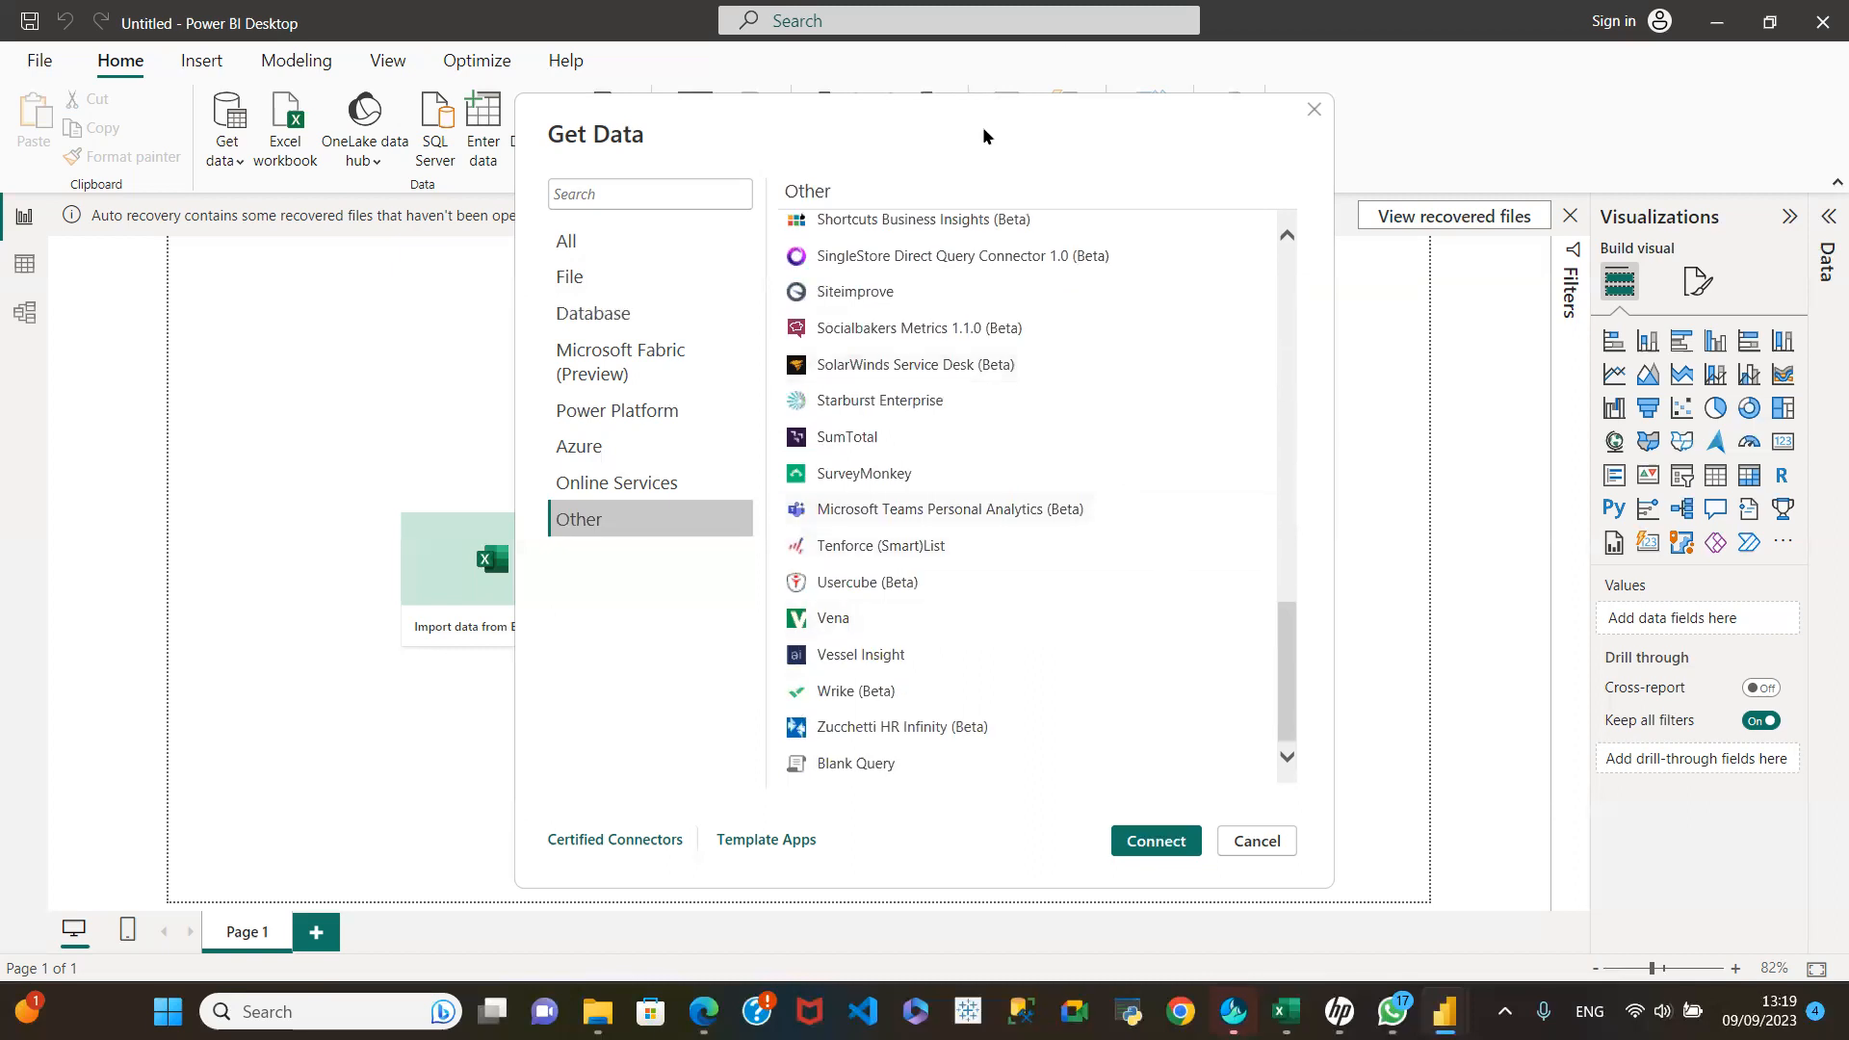
{"action": "scroll", "coordinate": [1152, 257], "scroll_direction": "up", "scroll_amount": 8}
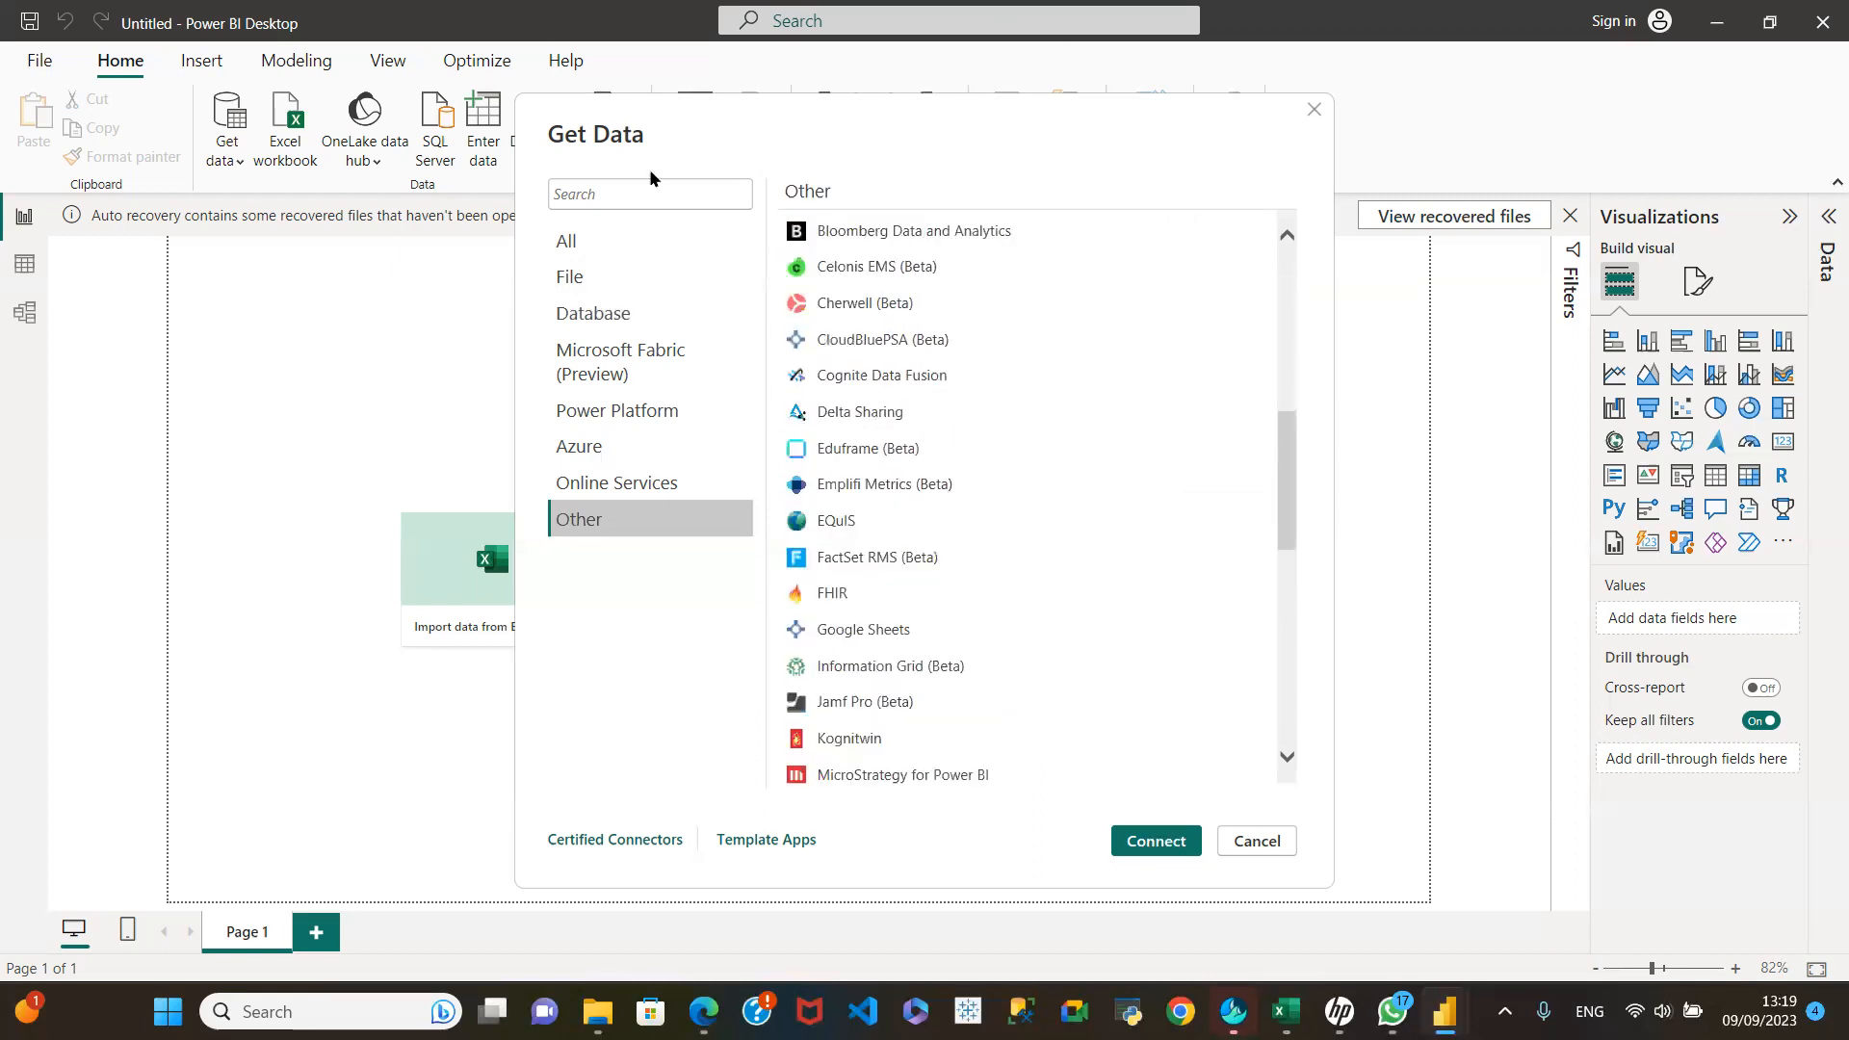
{"action": "scroll", "coordinate": [939, 615], "scroll_direction": "up", "scroll_amount": 5}
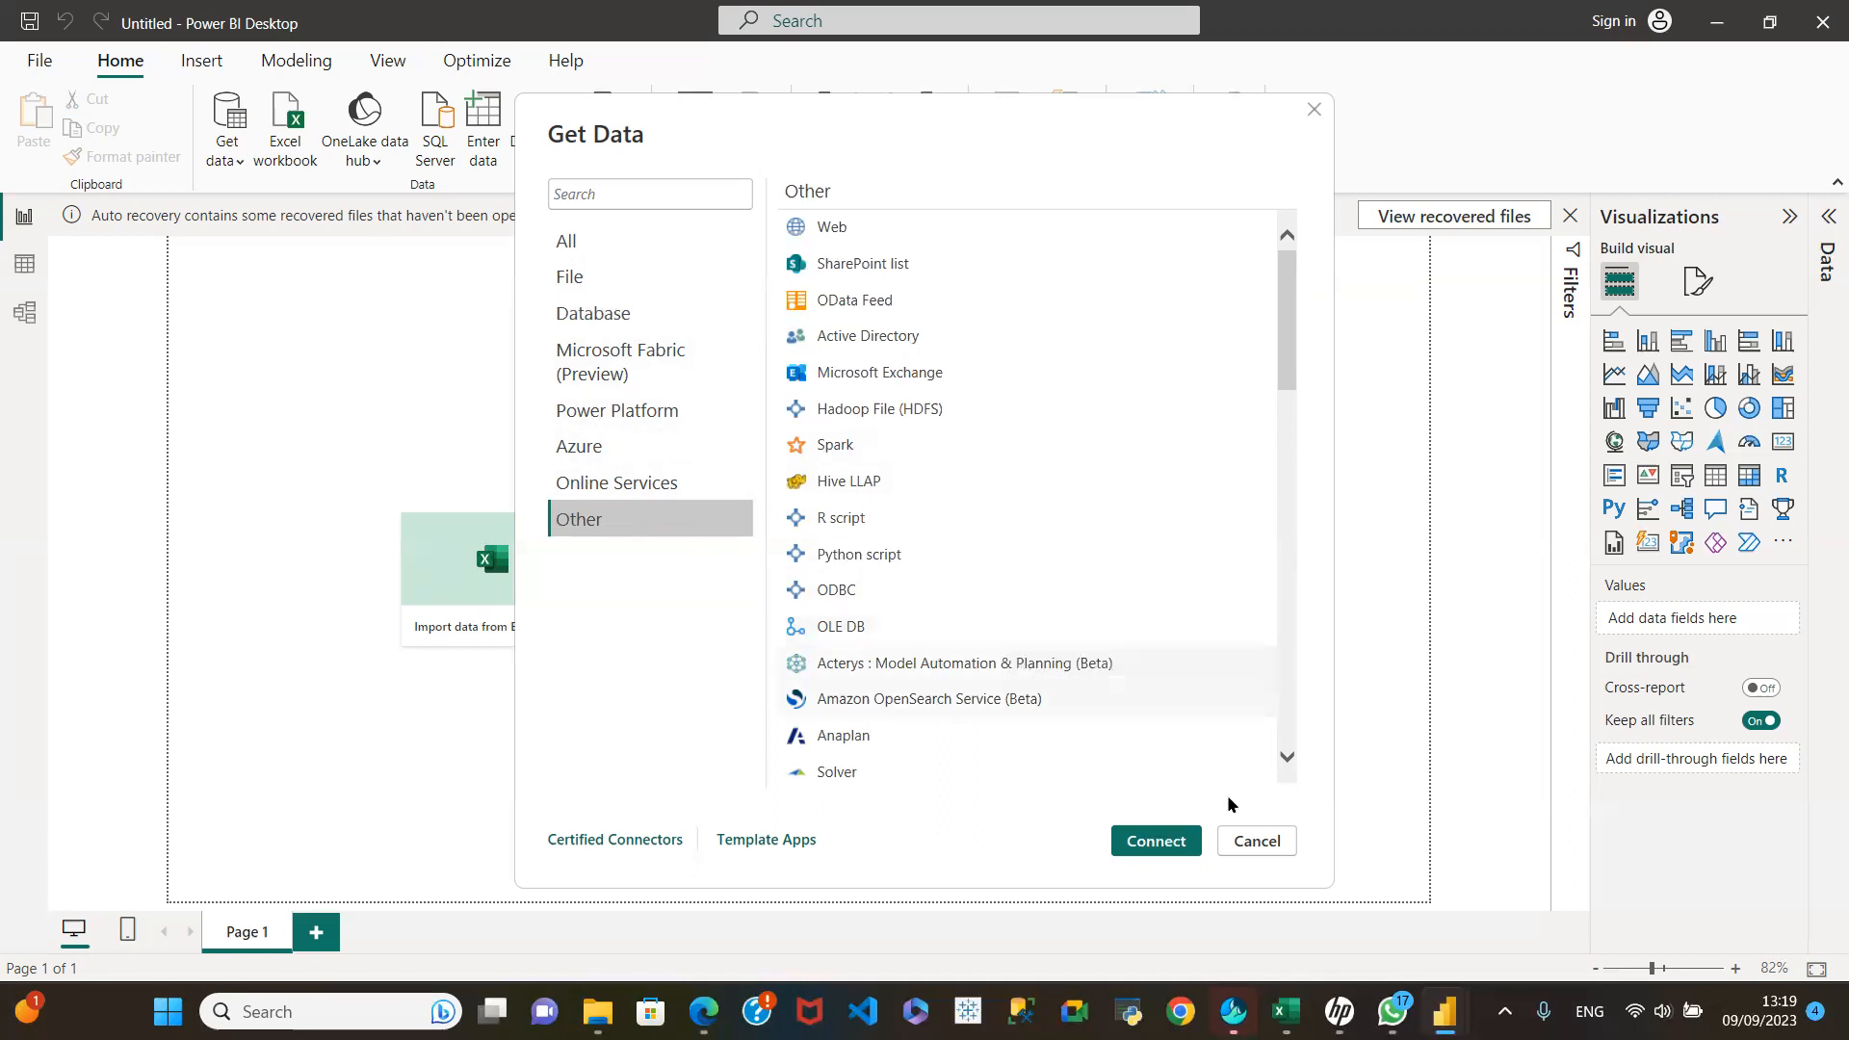
{"action": "left_click", "coordinate": [1250, 844]}
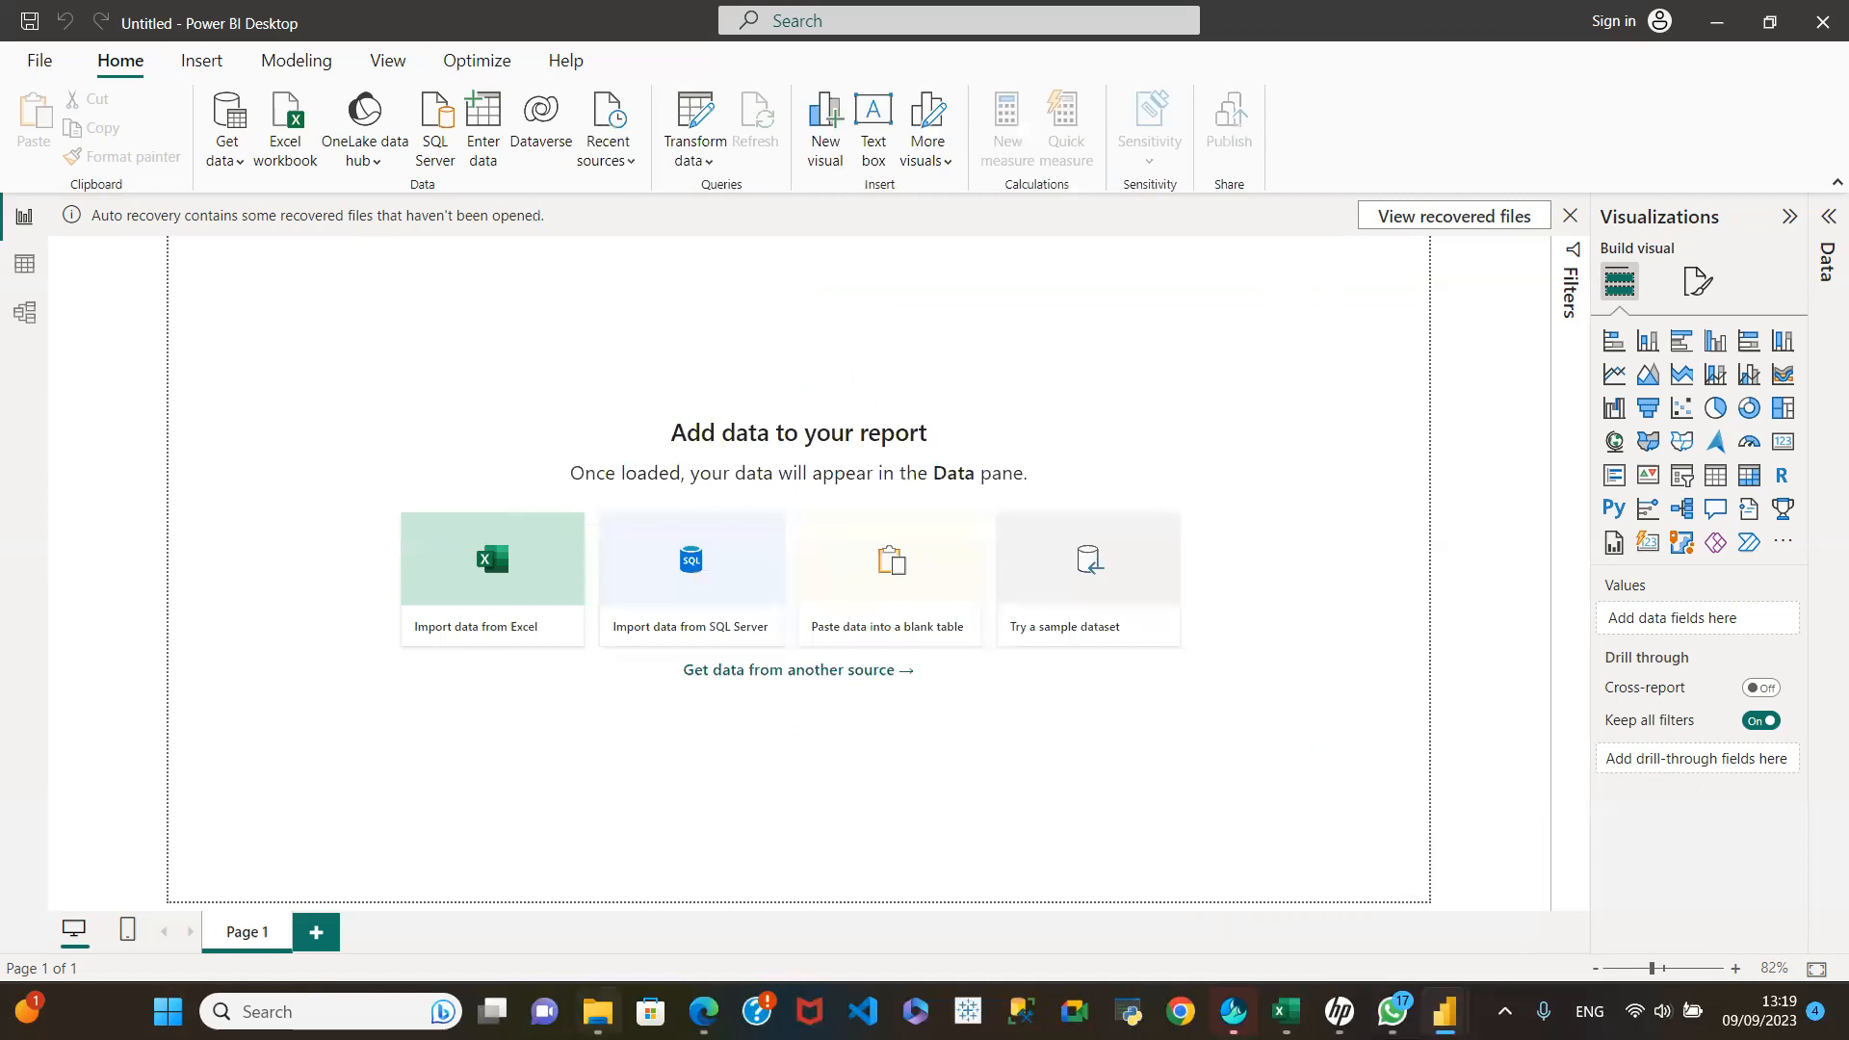
Step: Start a new data connection using the Folder connector from the full connector list
{"action": "left_click", "coordinate": [230, 162]}
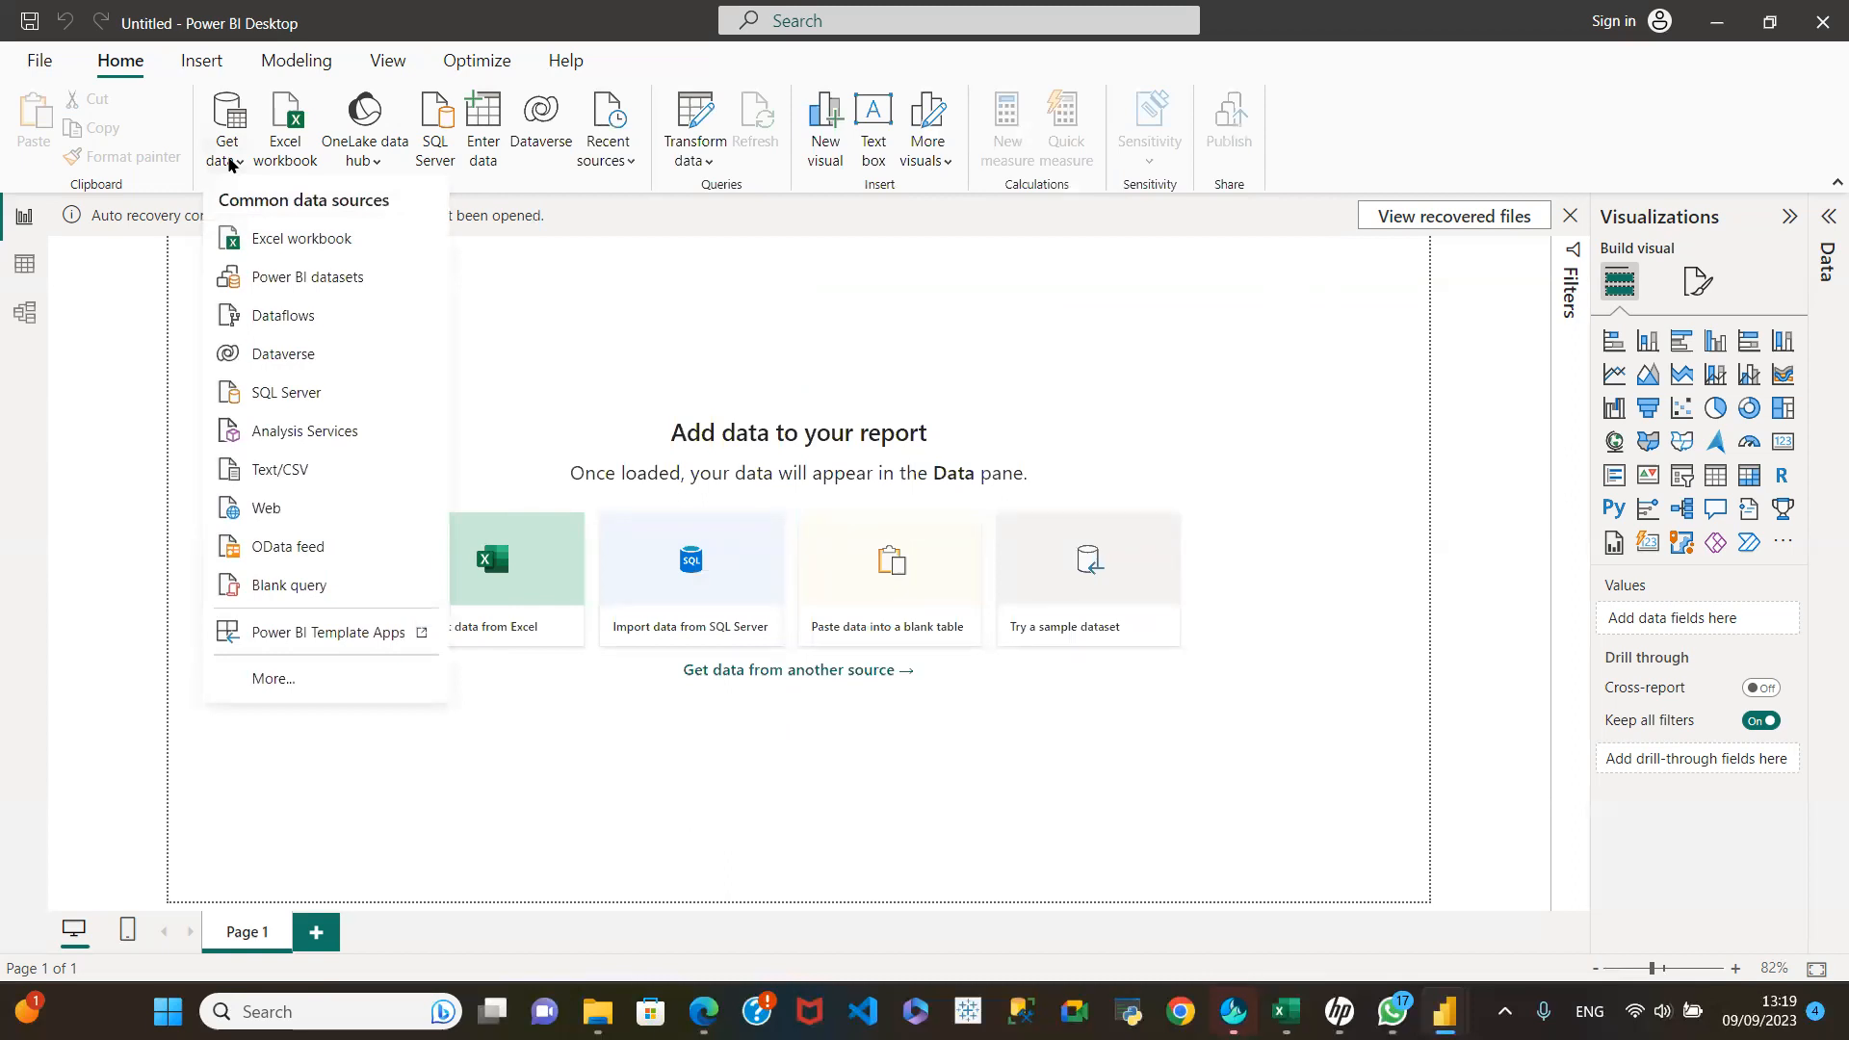
{"action": "left_click", "coordinate": [297, 675]}
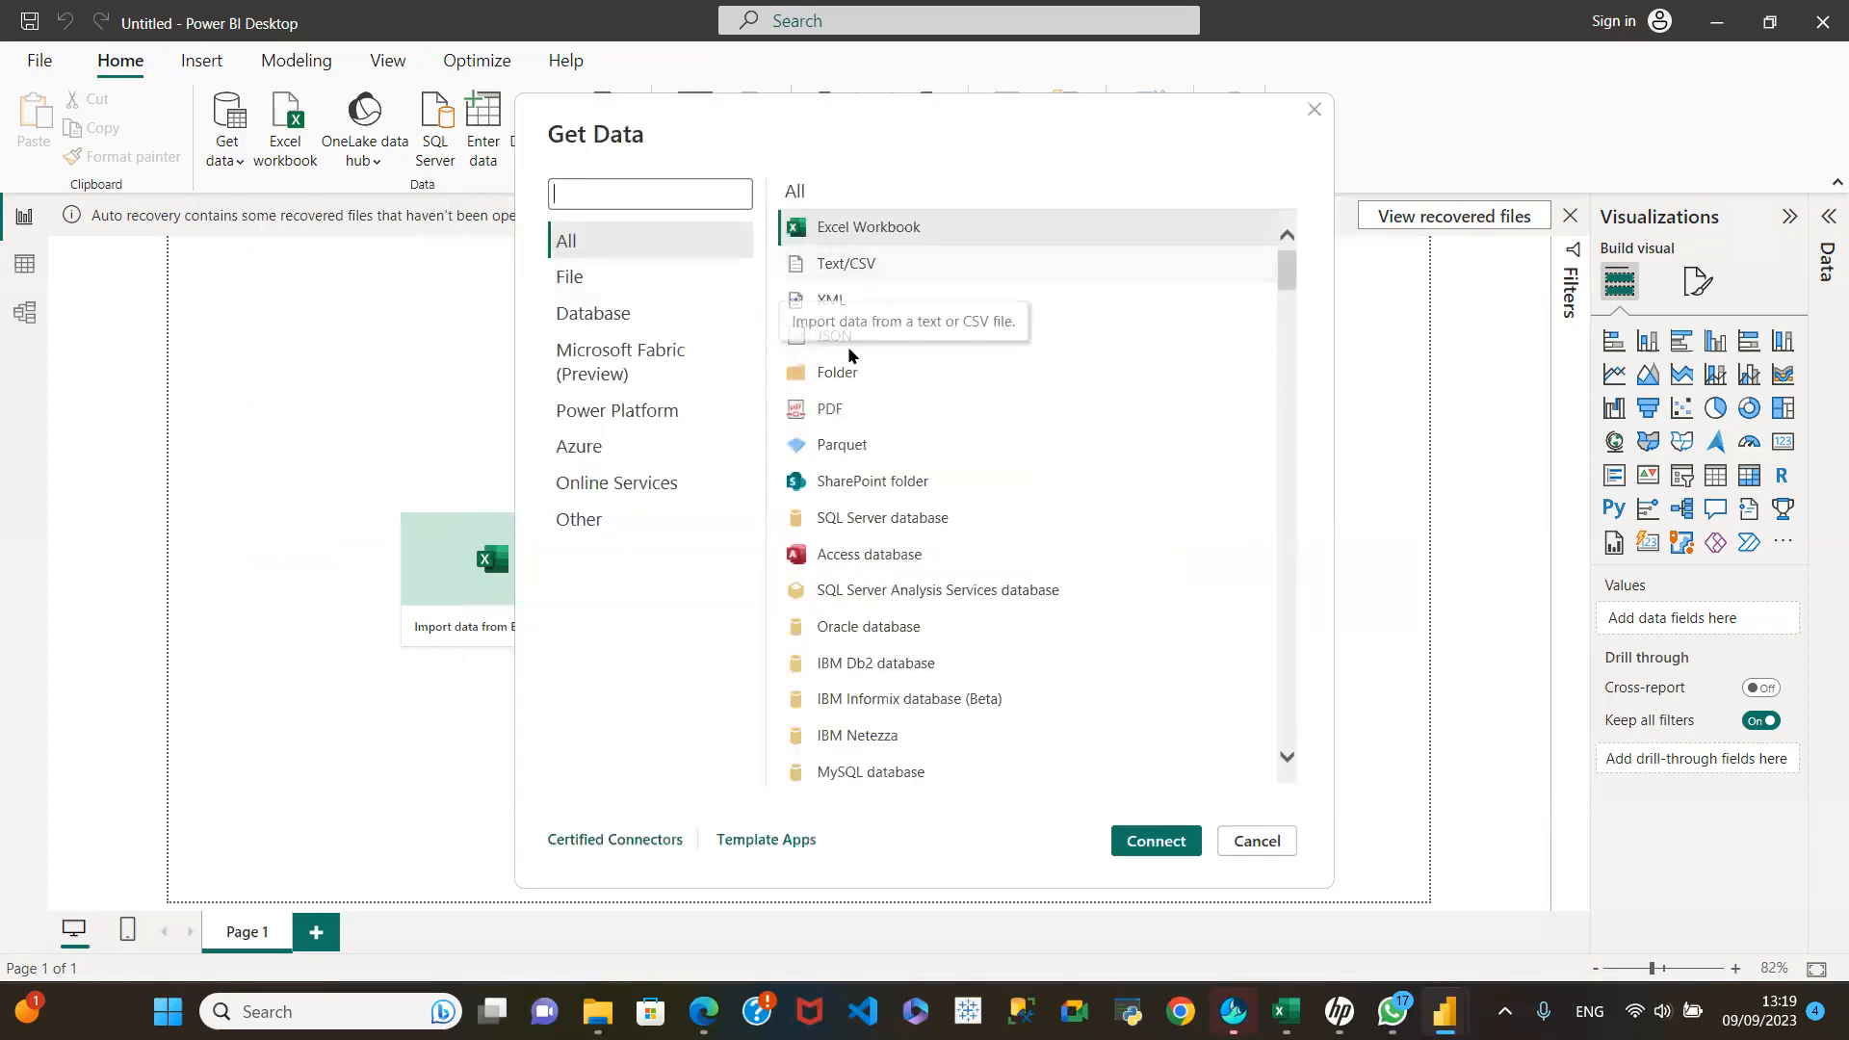
{"action": "left_click", "coordinate": [838, 377]}
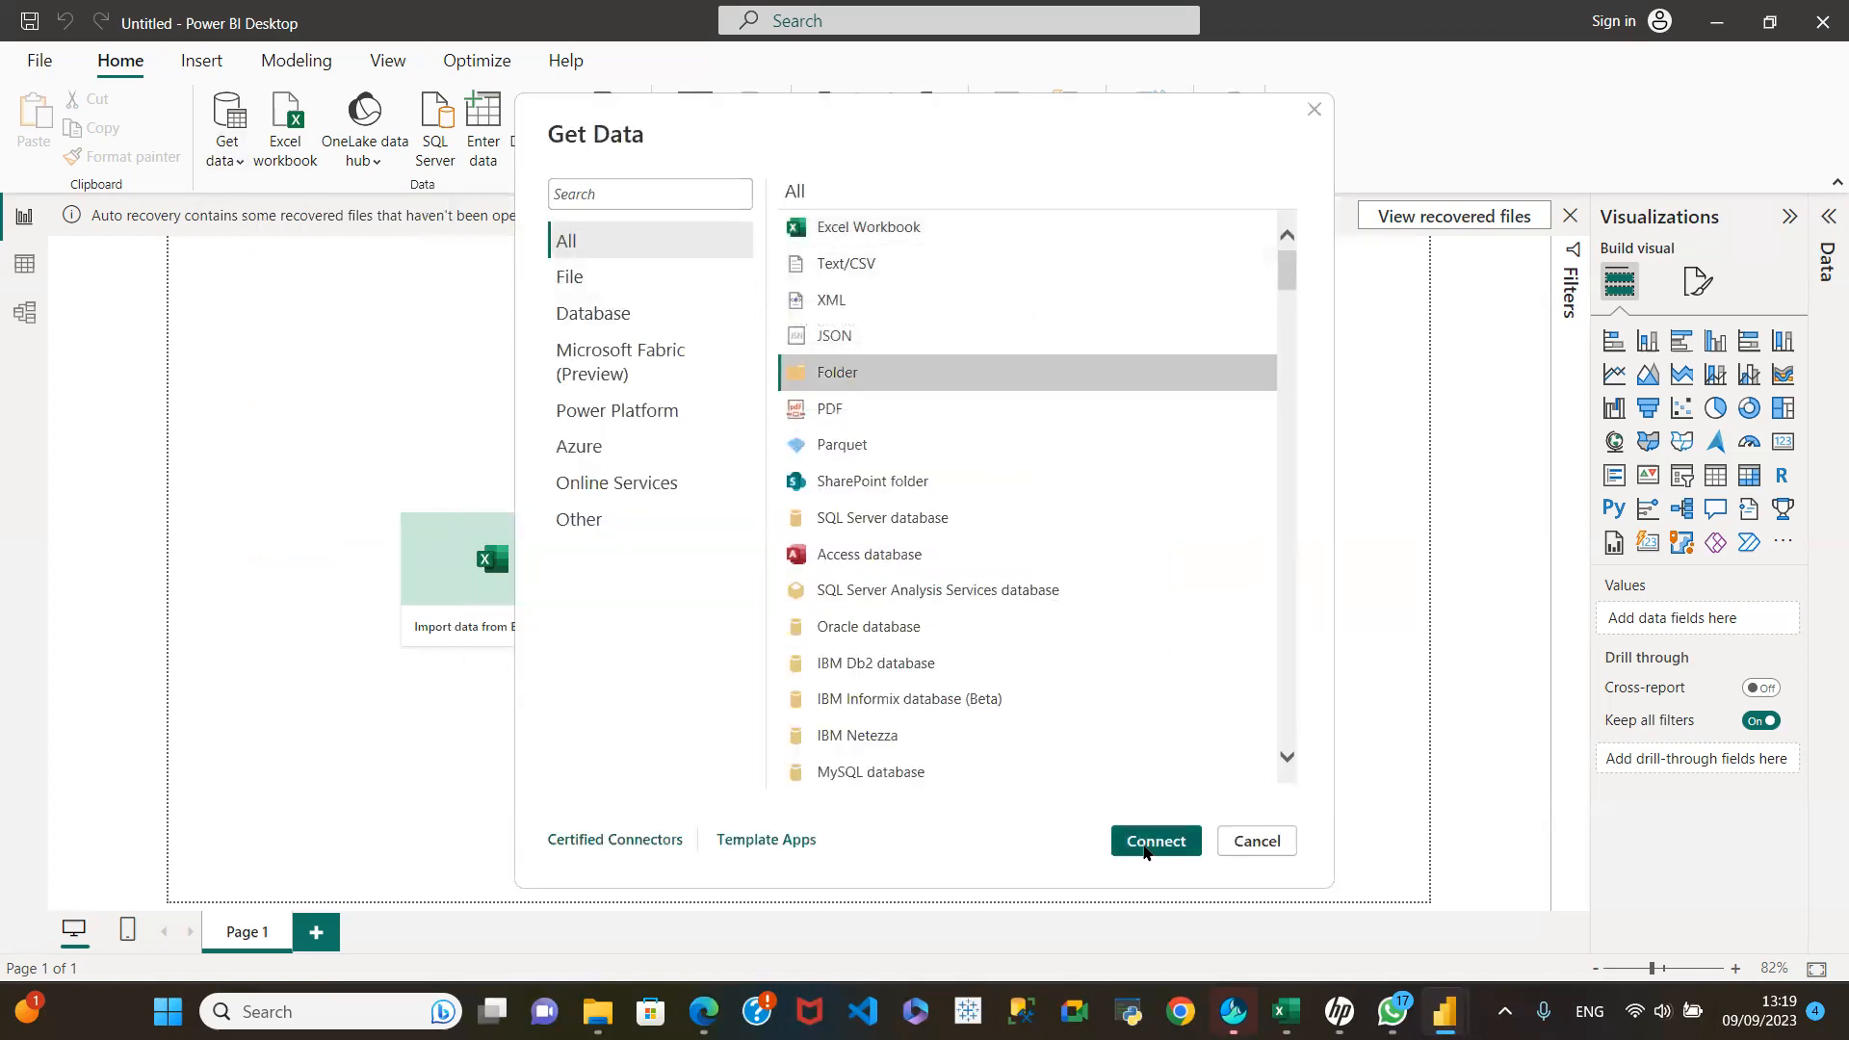
{"action": "left_click", "coordinate": [1135, 841]}
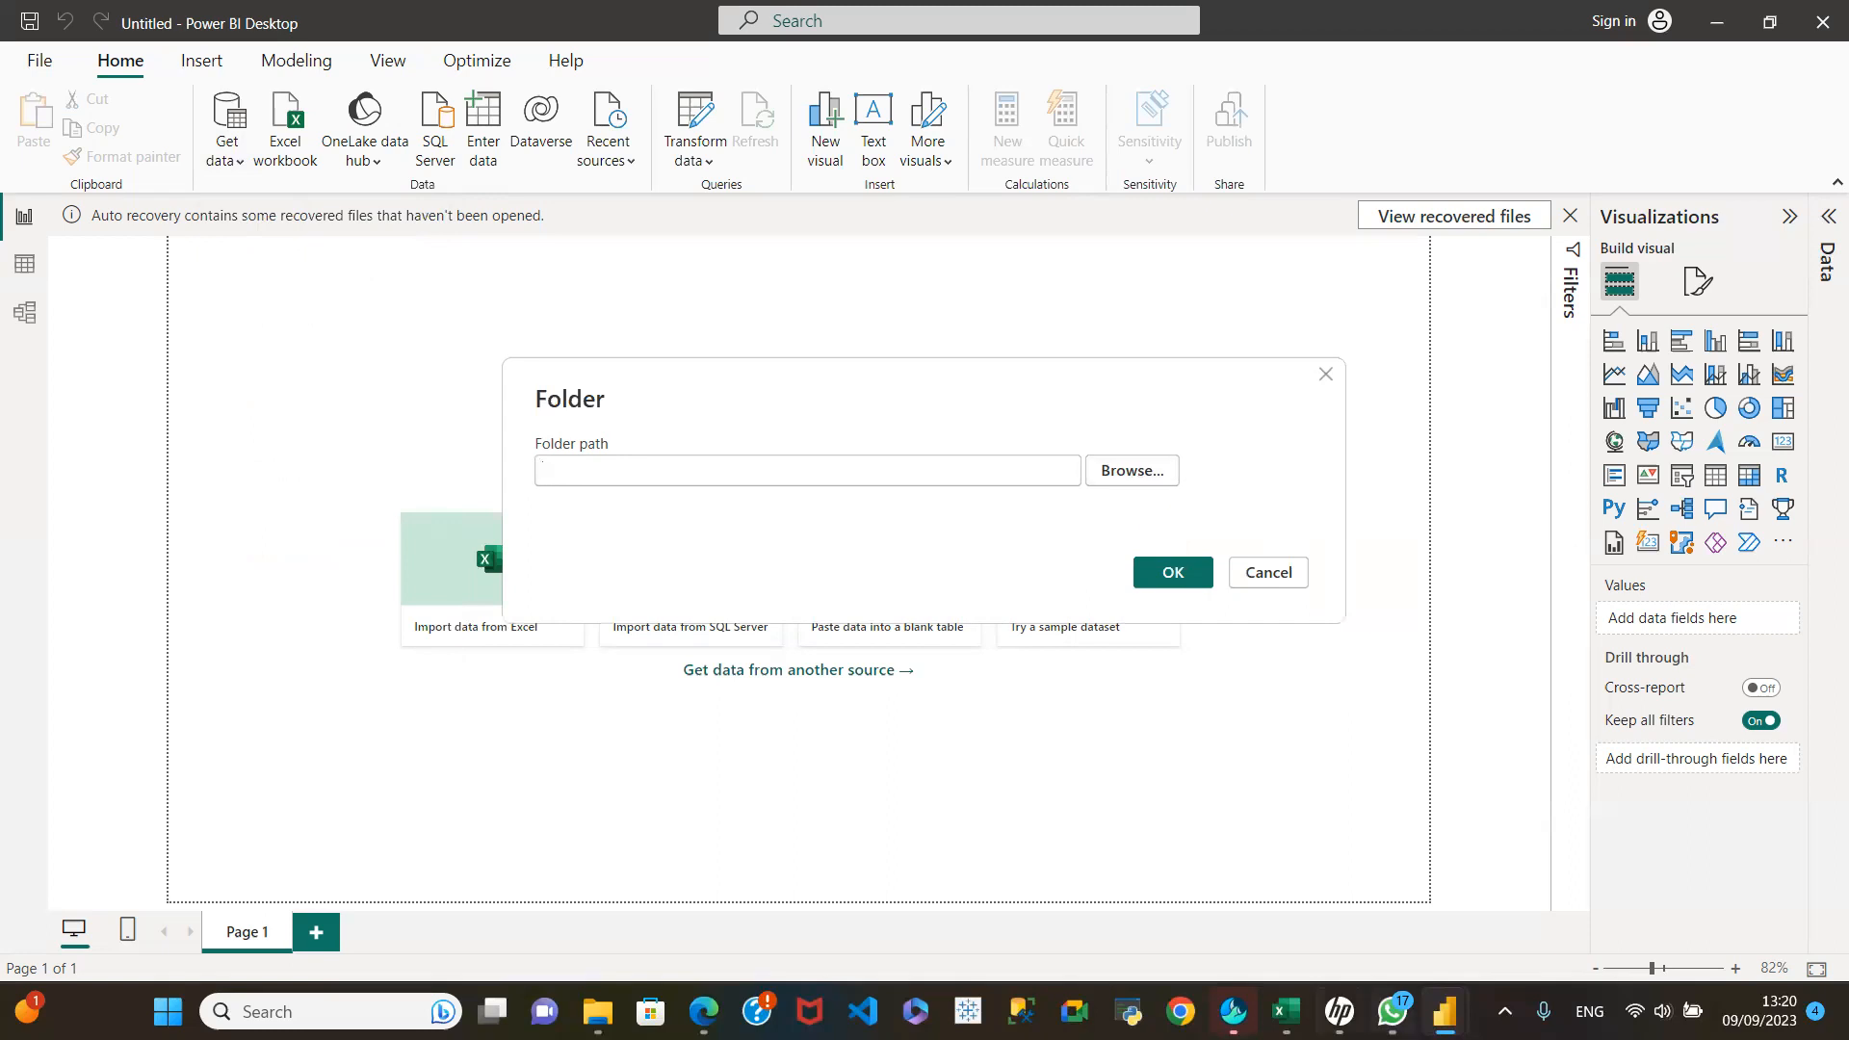
Step: Copy the path of the Append Task folder in File Explorer and paste it as the Folder connector's path
{"action": "mouse_move", "coordinate": [598, 1011]}
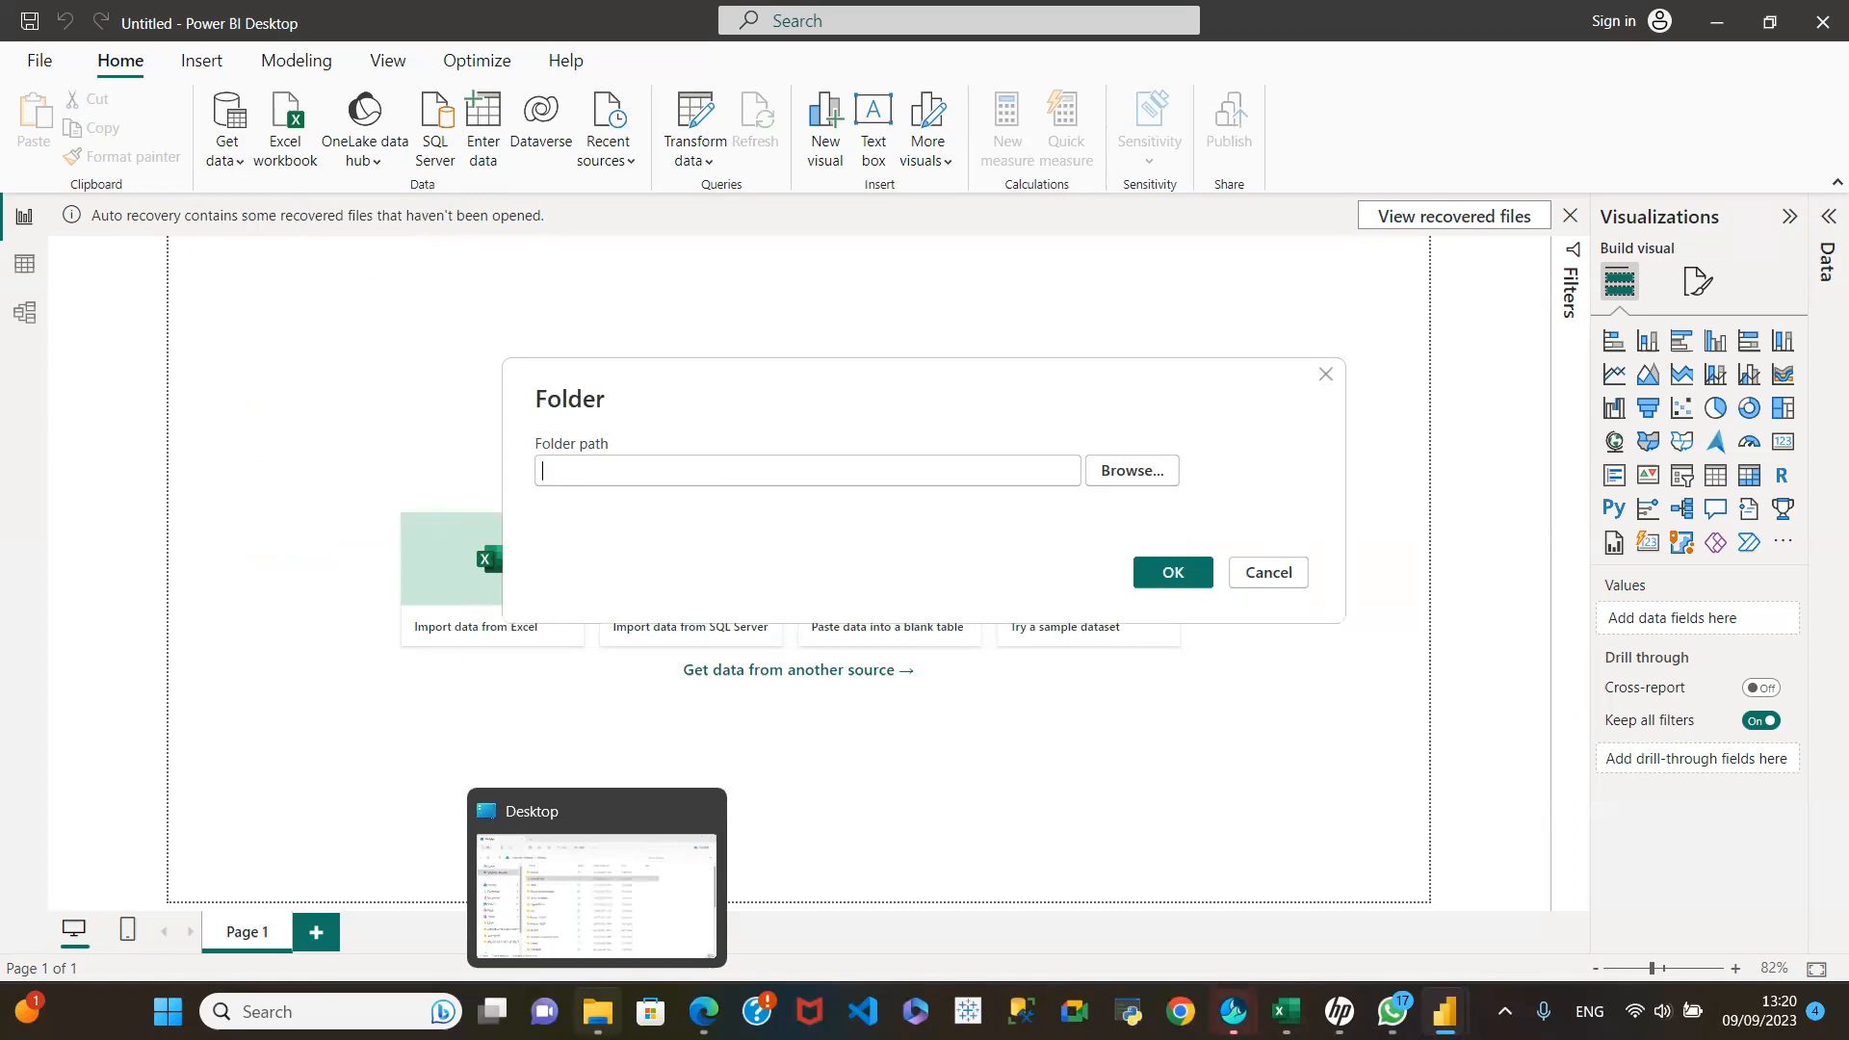
{"action": "left_click", "coordinate": [582, 957]}
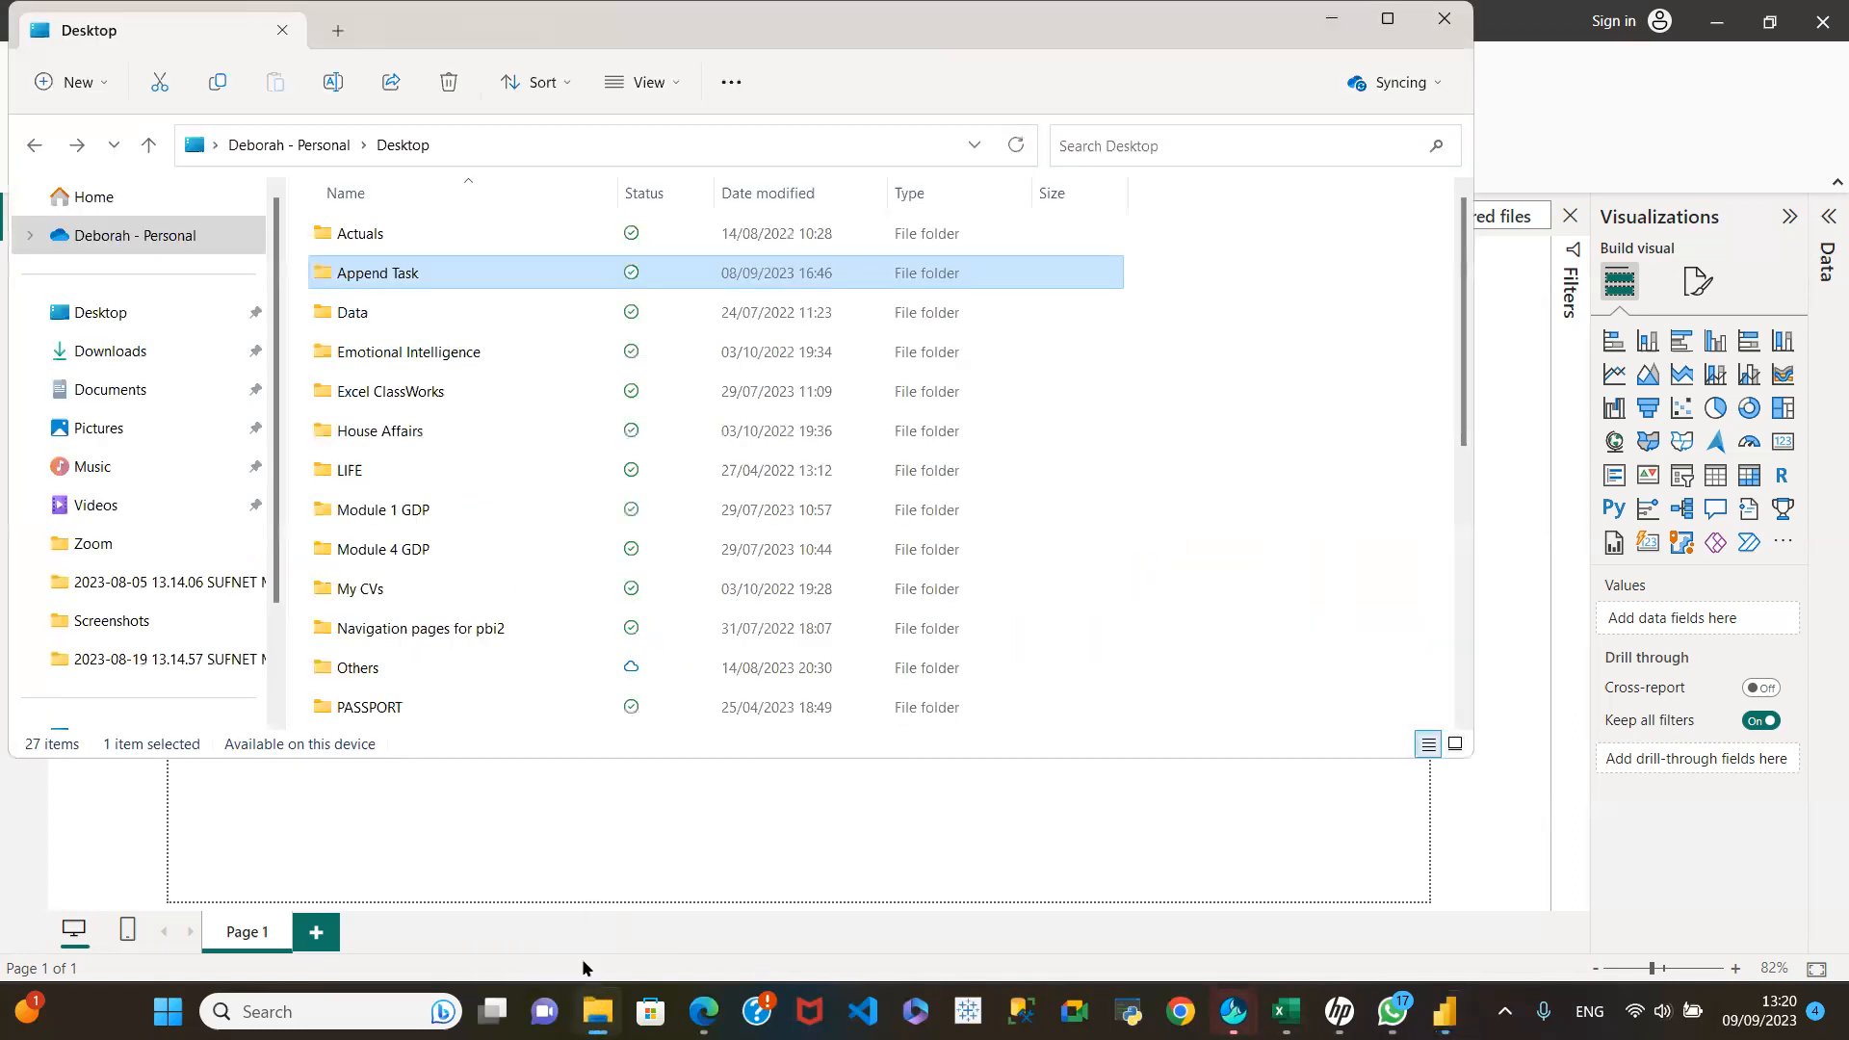
{"action": "right_click", "coordinate": [413, 274]}
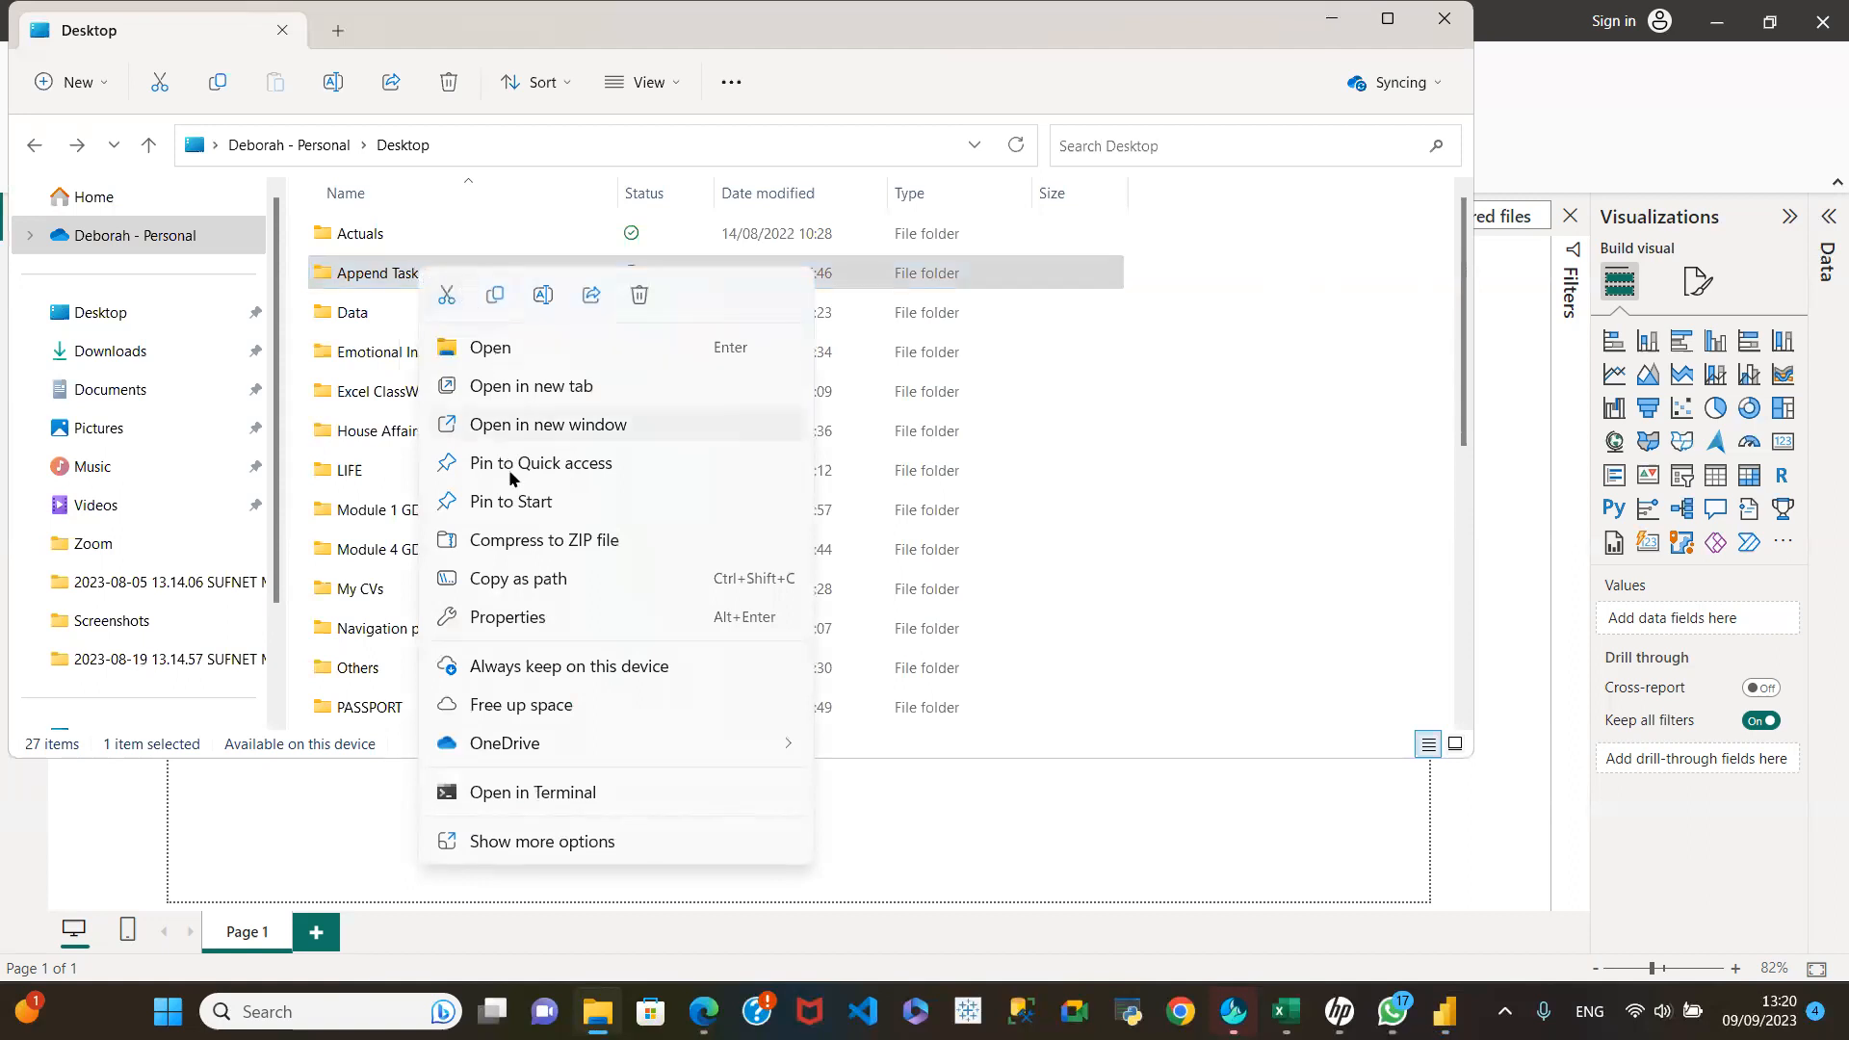
{"action": "left_click", "coordinate": [518, 586]}
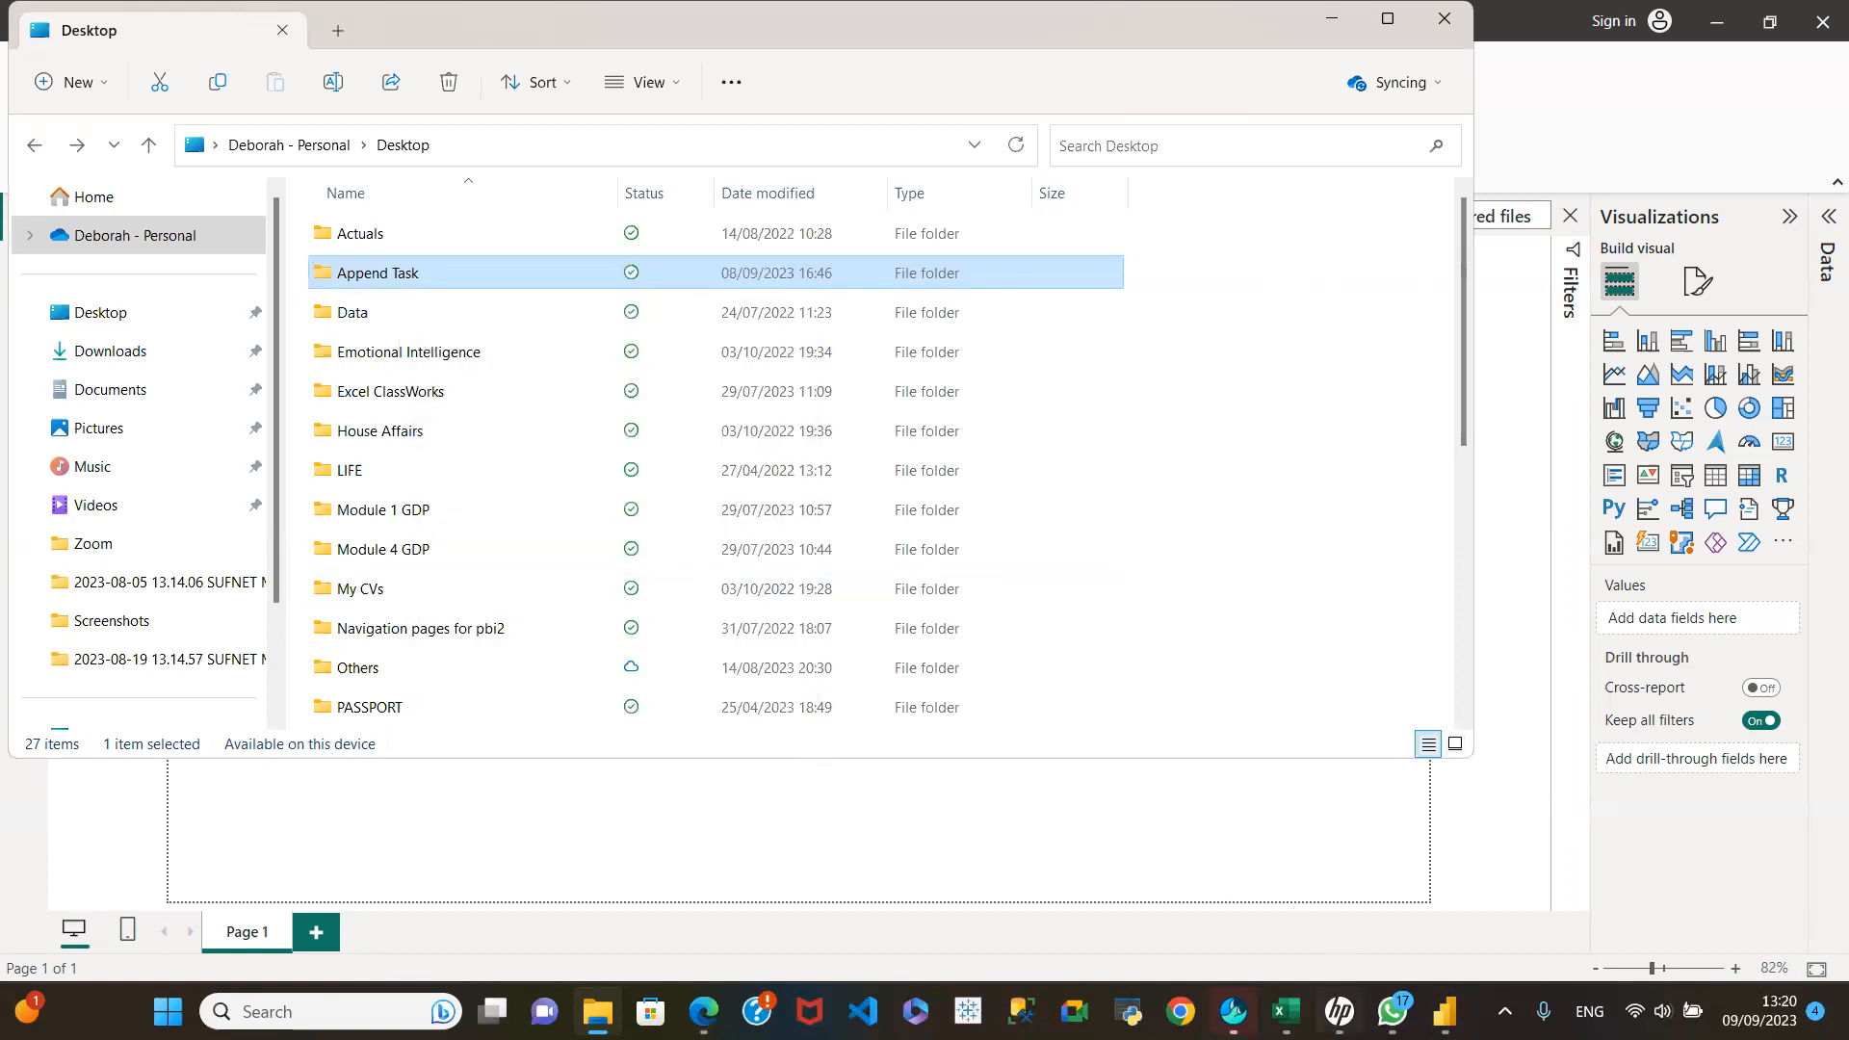
{"action": "mouse_move", "coordinate": [1445, 1011]}
{"action": "left_click", "coordinate": [1502, 917]}
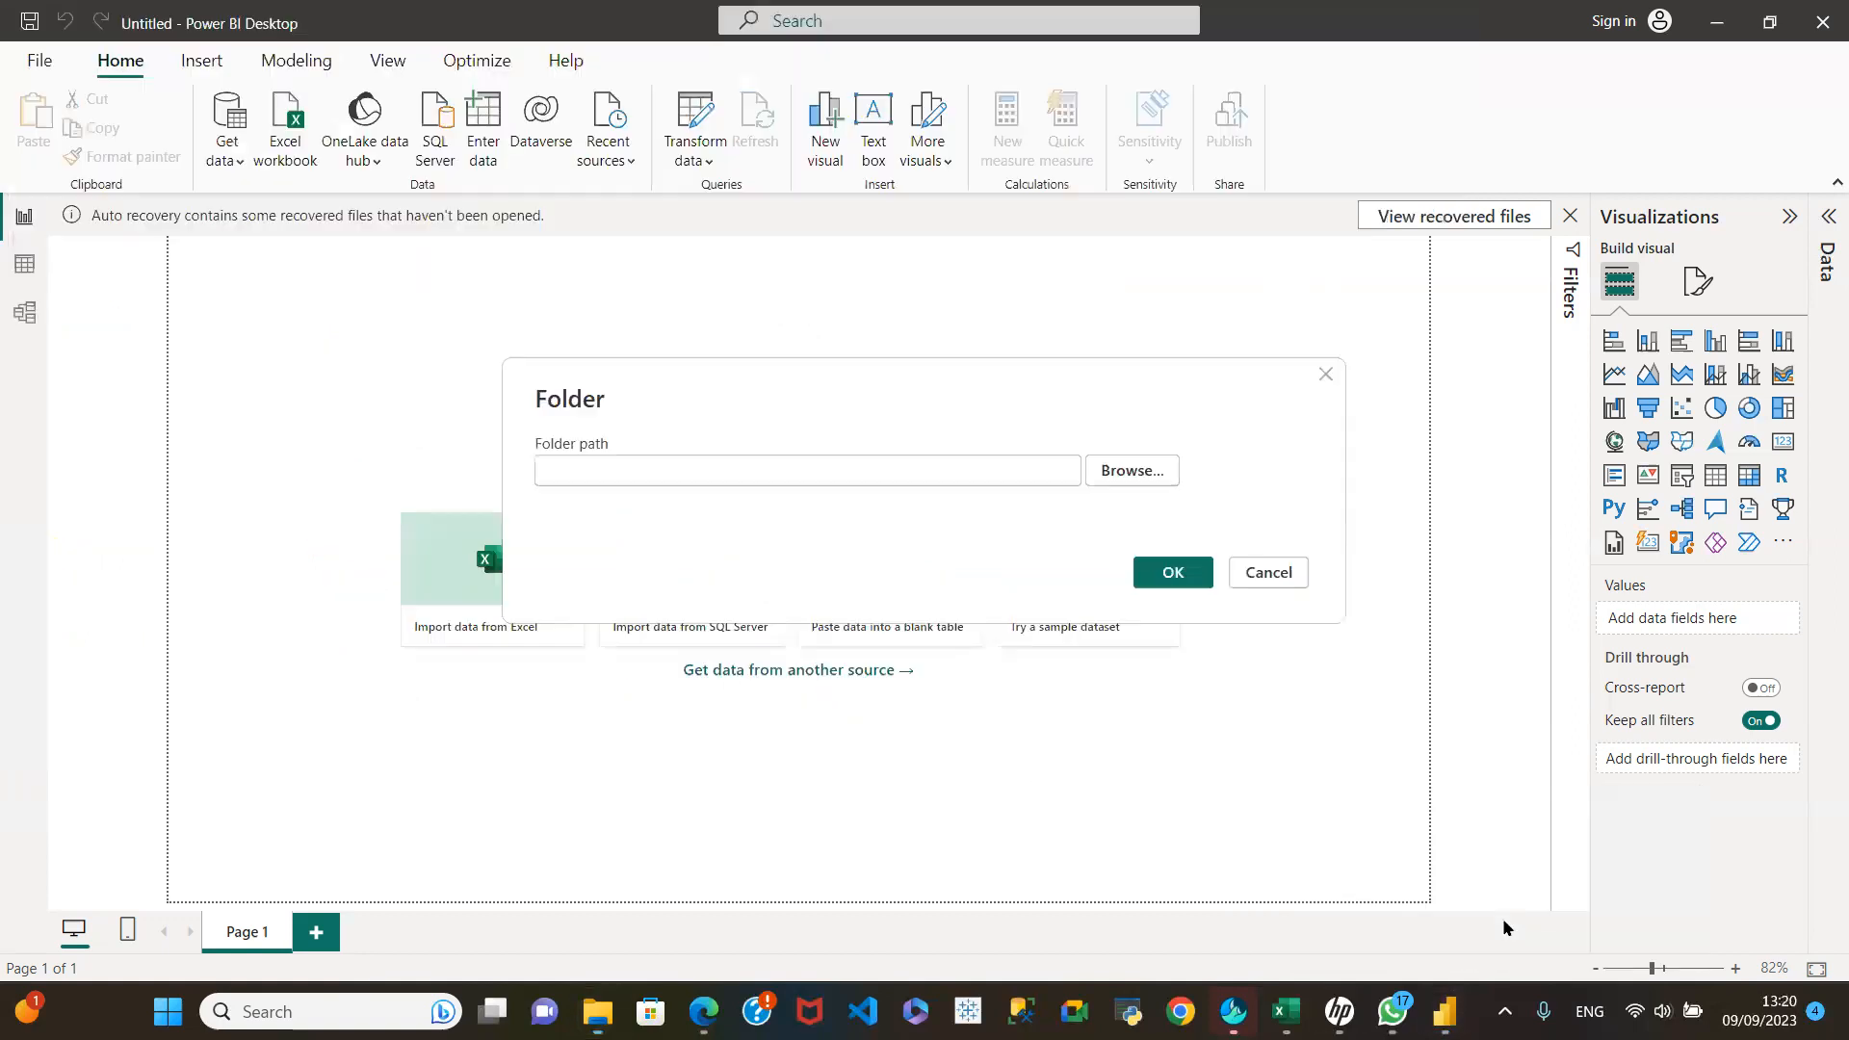
{"action": "left_click", "coordinate": [570, 471]}
{"action": "right_click", "coordinate": [573, 471]}
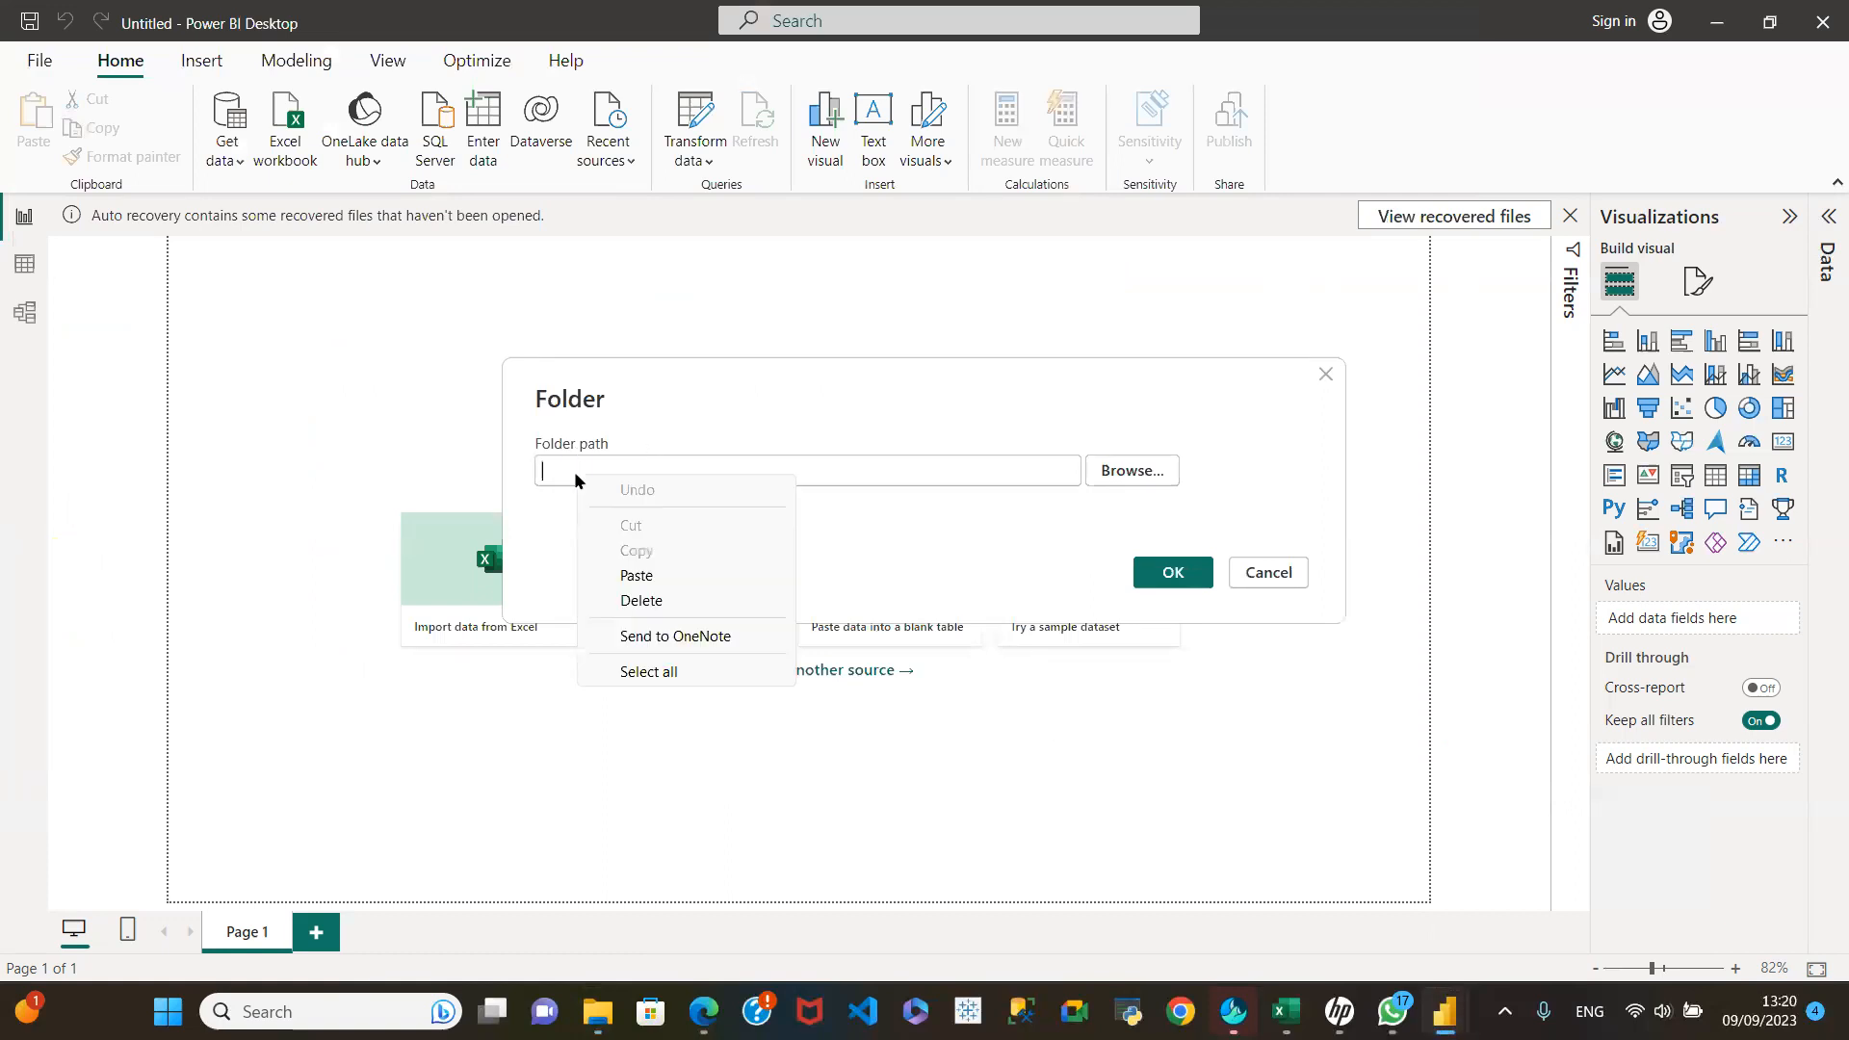
{"action": "left_click", "coordinate": [639, 574]}
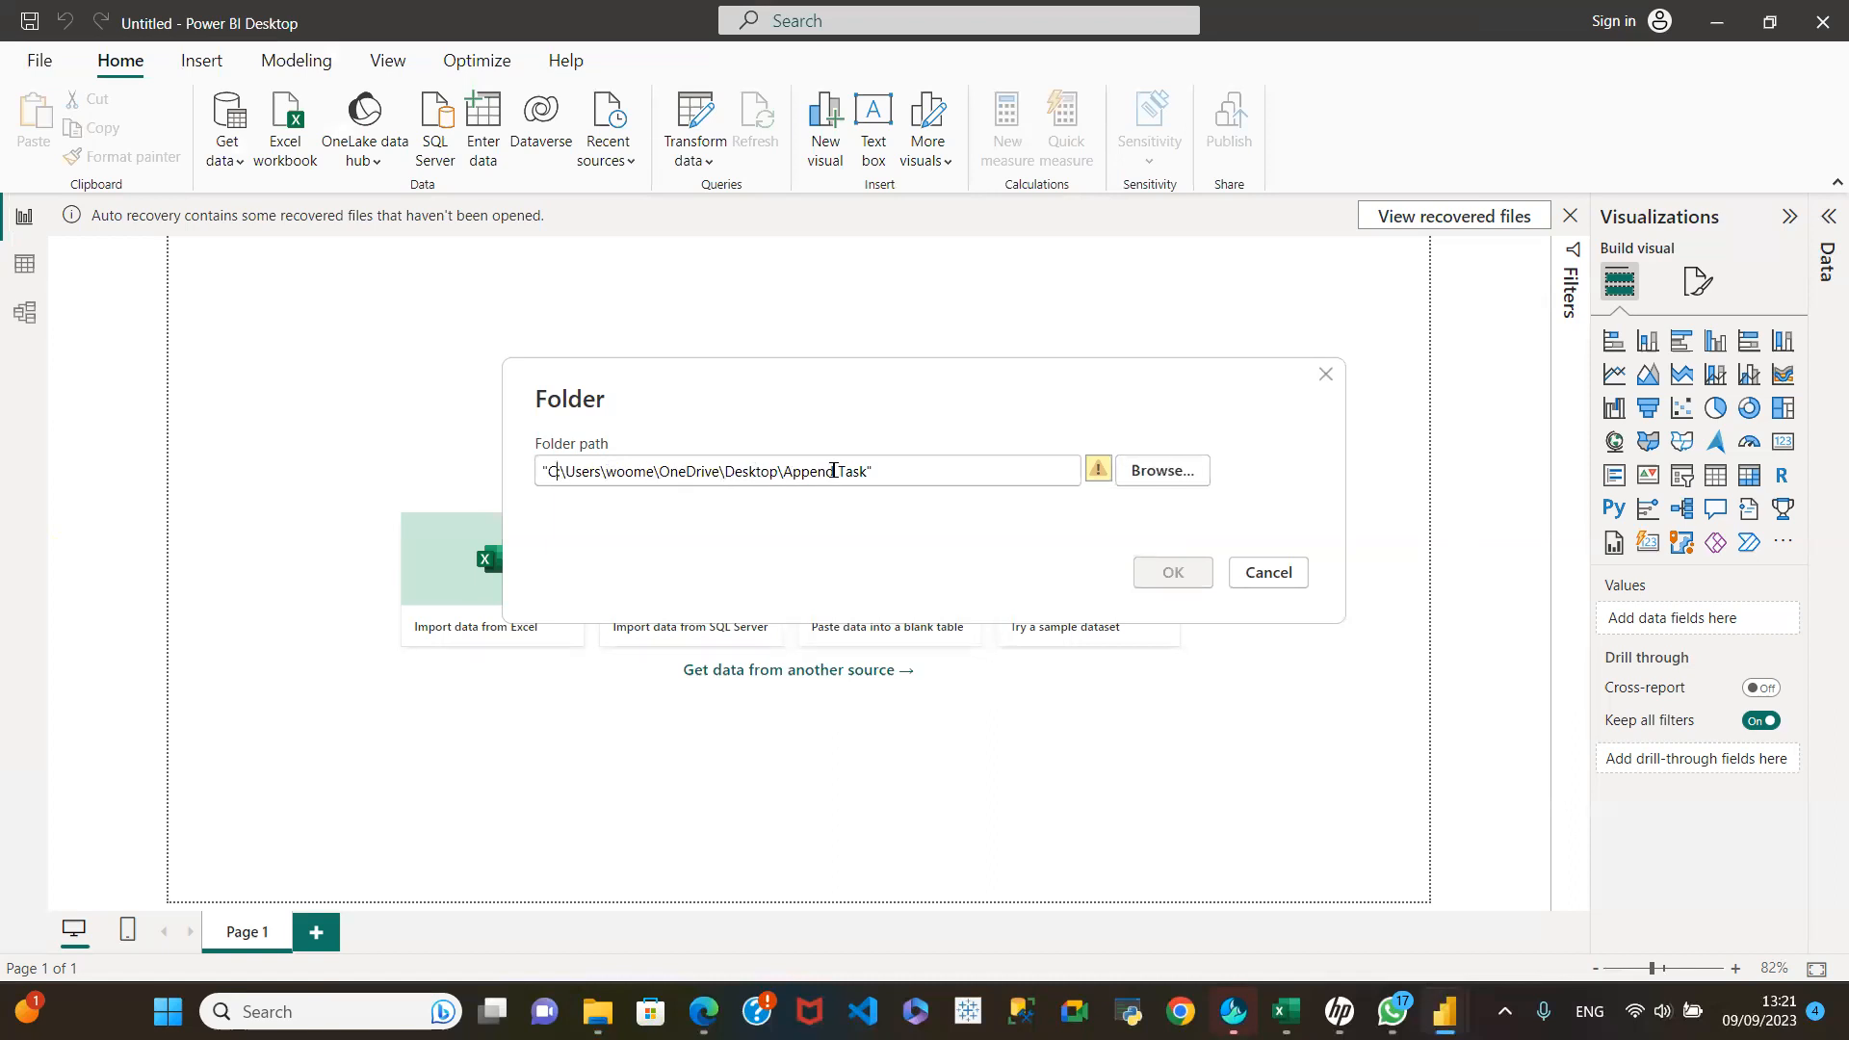
Step: Replace the pasted folder path by browsing to the Append Task folder on the Desktop
{"action": "left_click_drag", "start_coordinate": [875, 471], "coordinate": [442, 456]}
{"action": "key", "text": "BackSpace"}
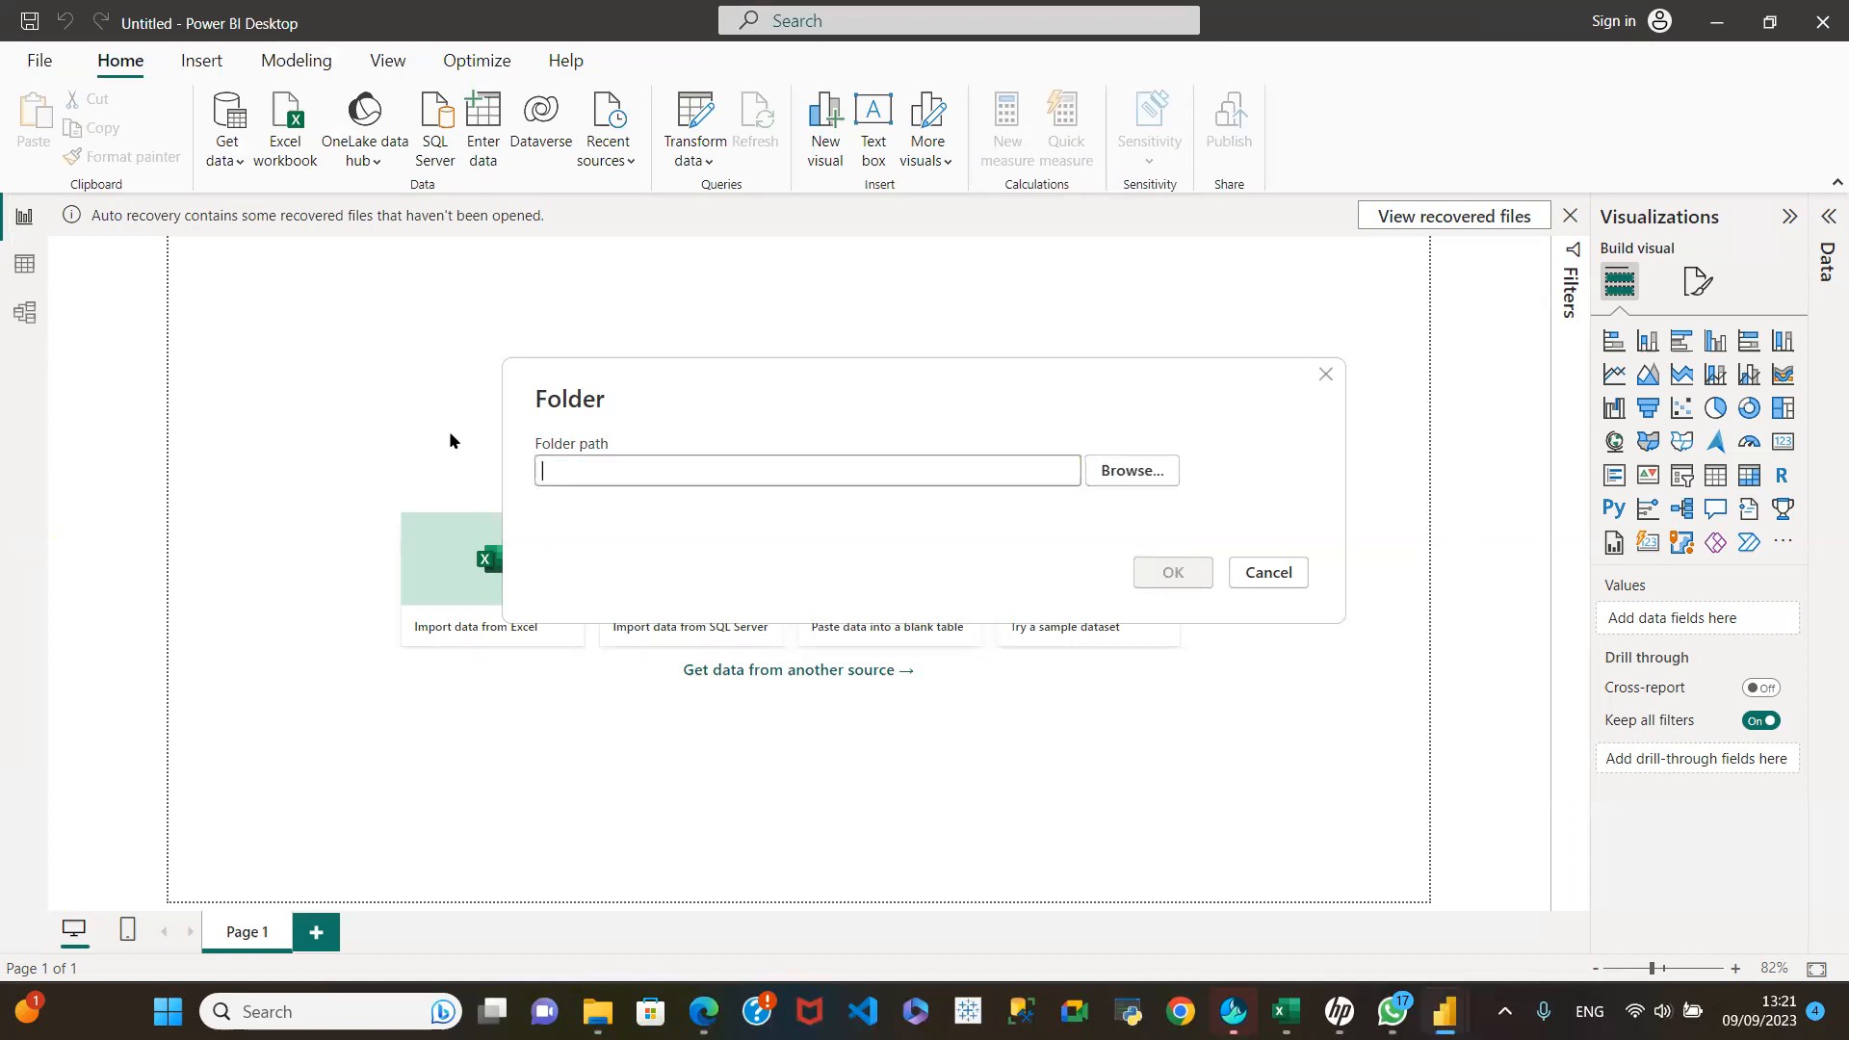
{"action": "left_click", "coordinate": [1177, 473]}
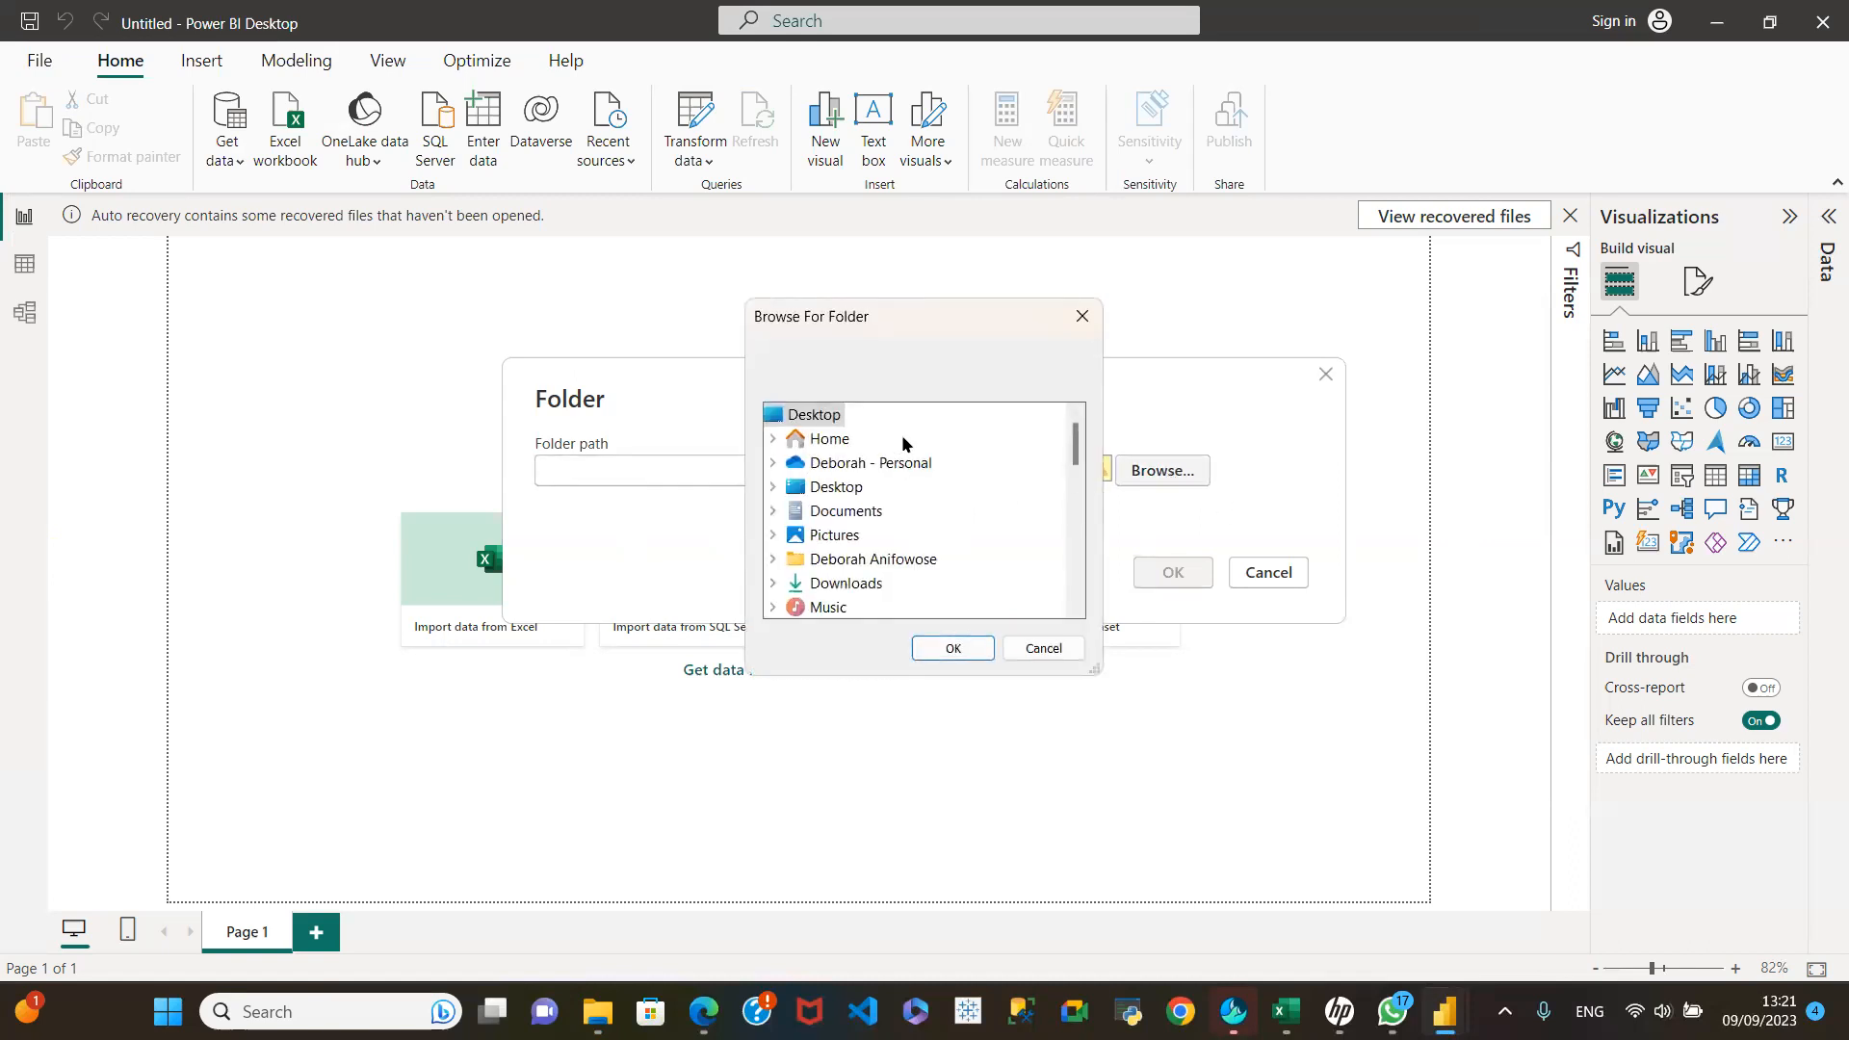
{"action": "double_click", "coordinate": [838, 488]}
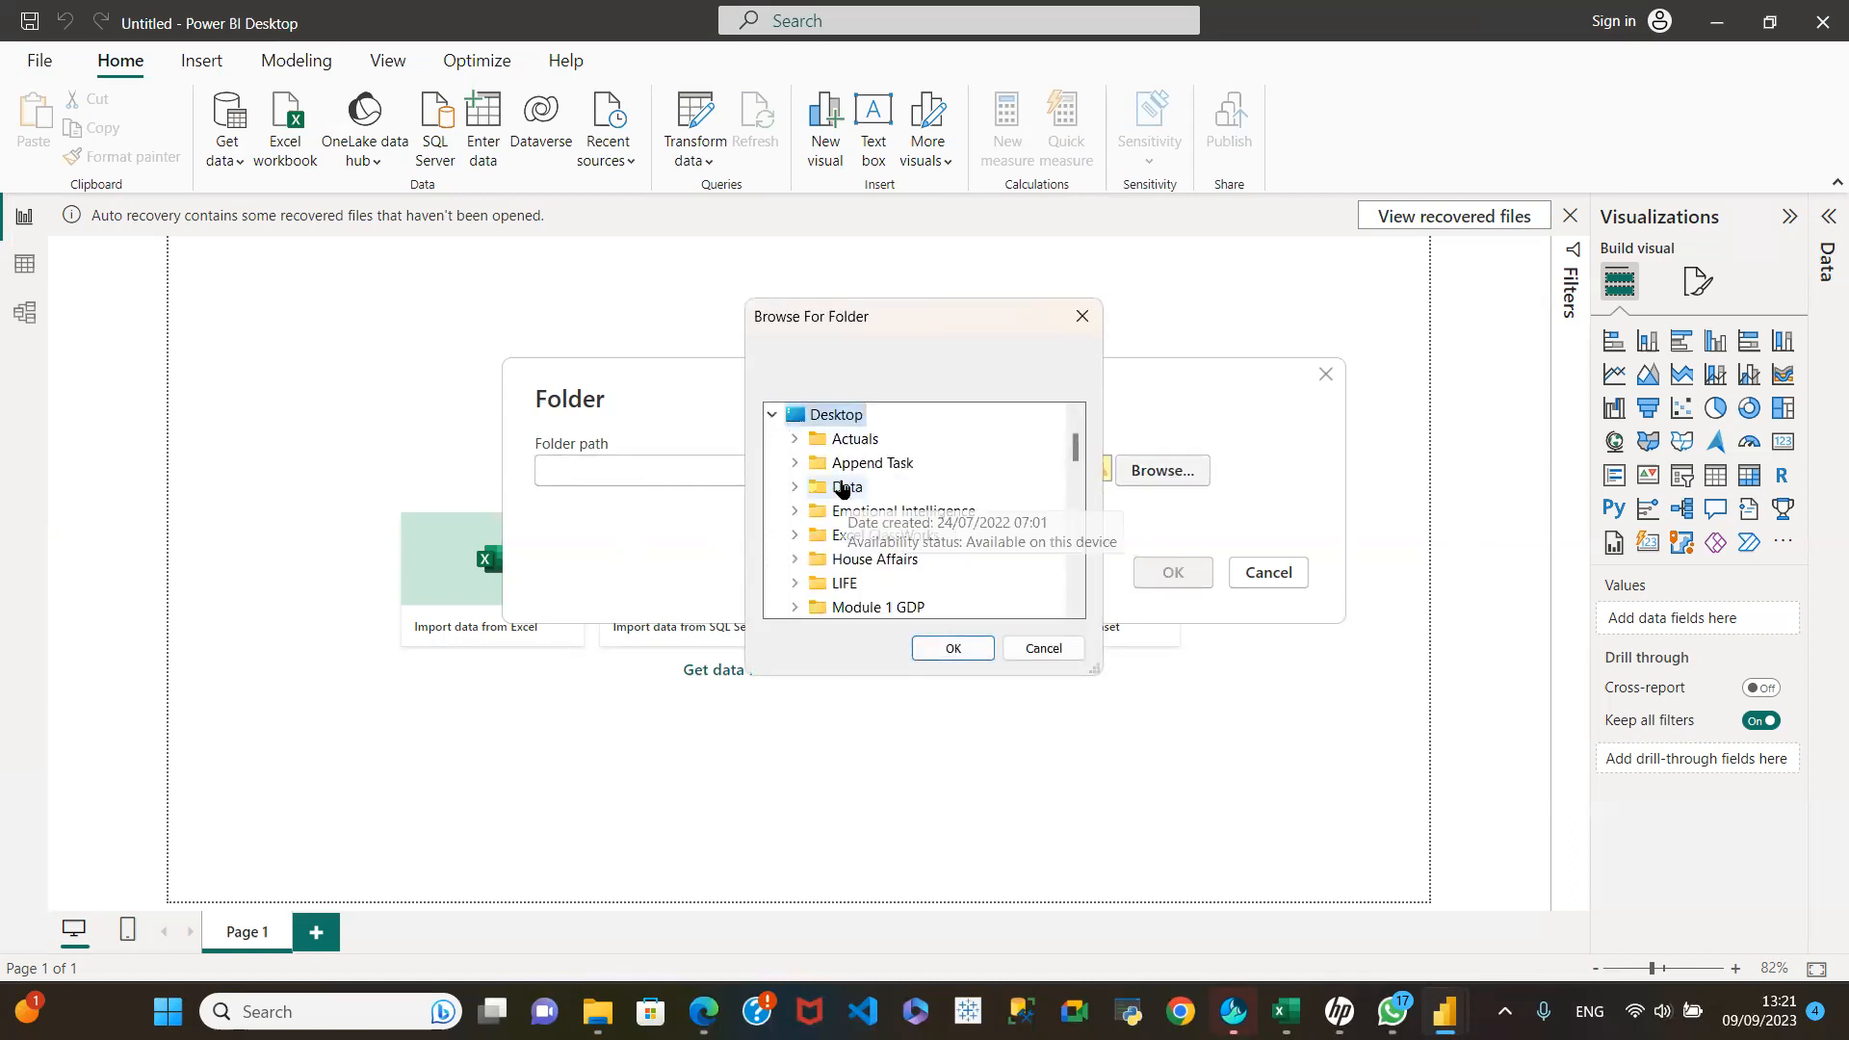
{"action": "left_click", "coordinate": [862, 465]}
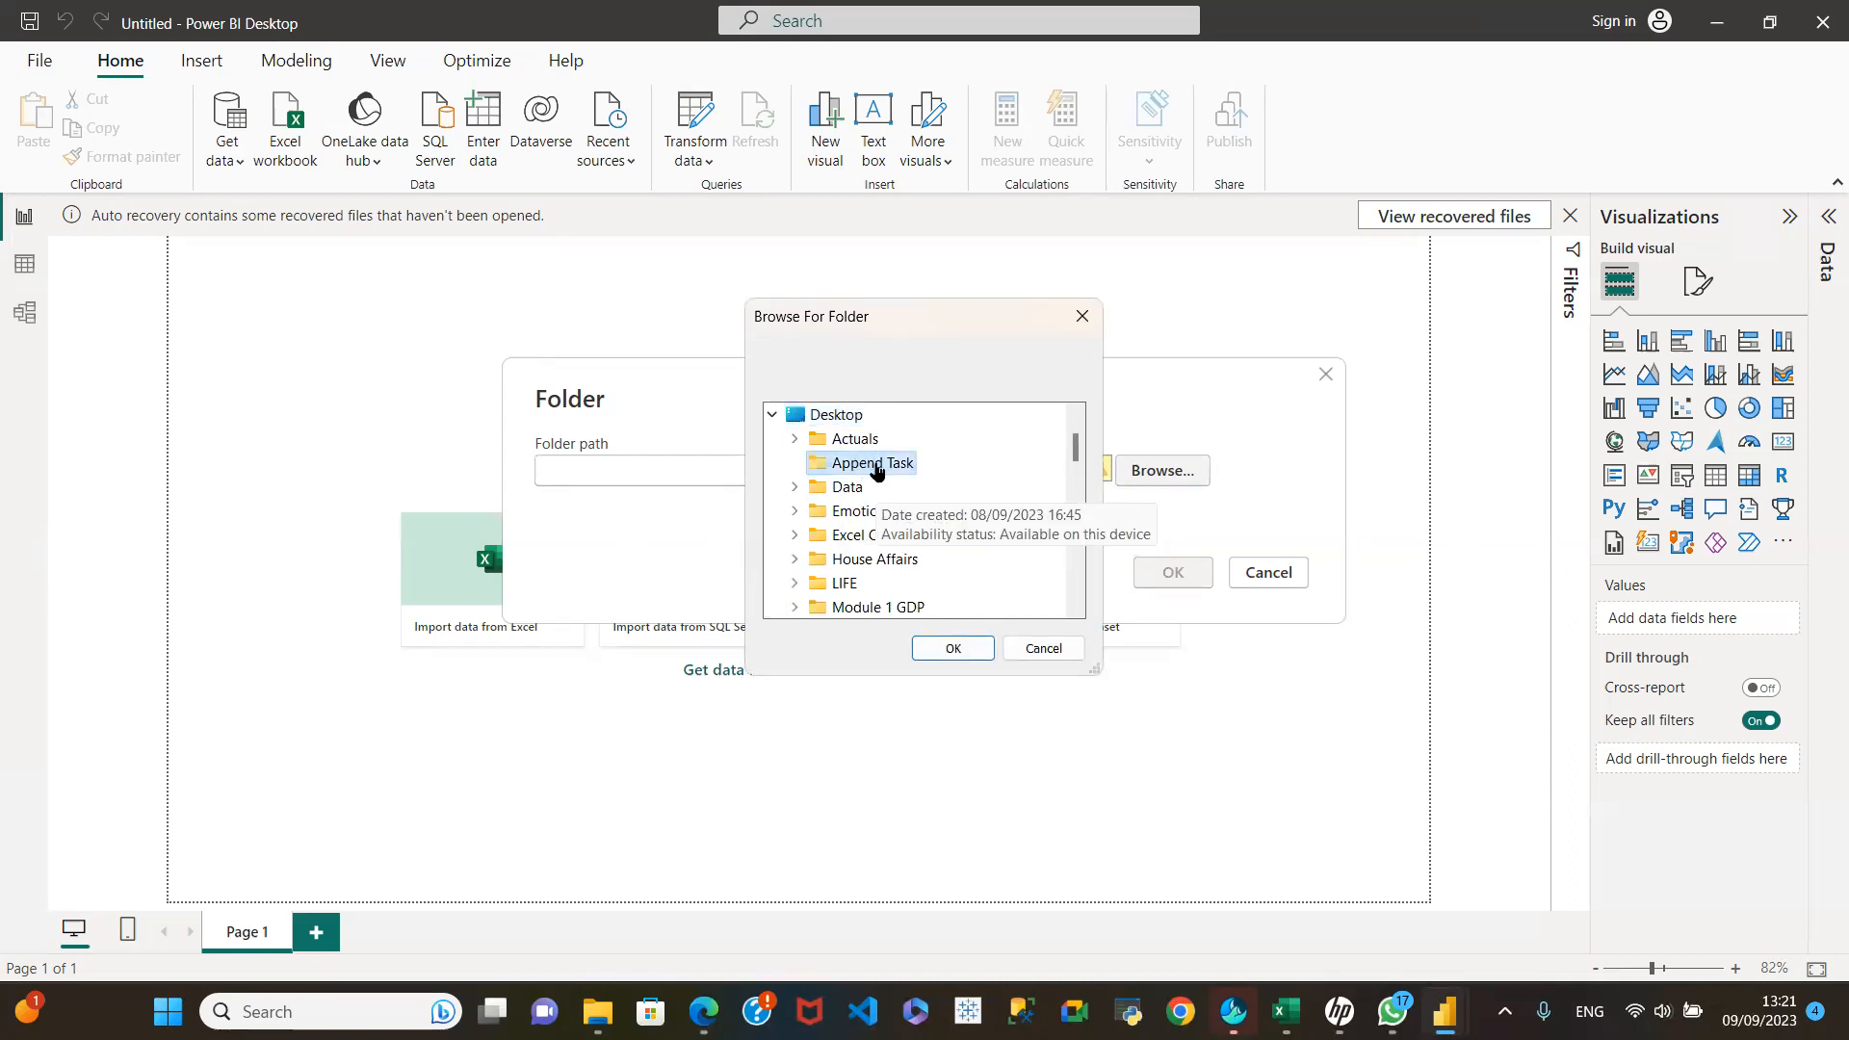
{"action": "left_click", "coordinate": [951, 648]}
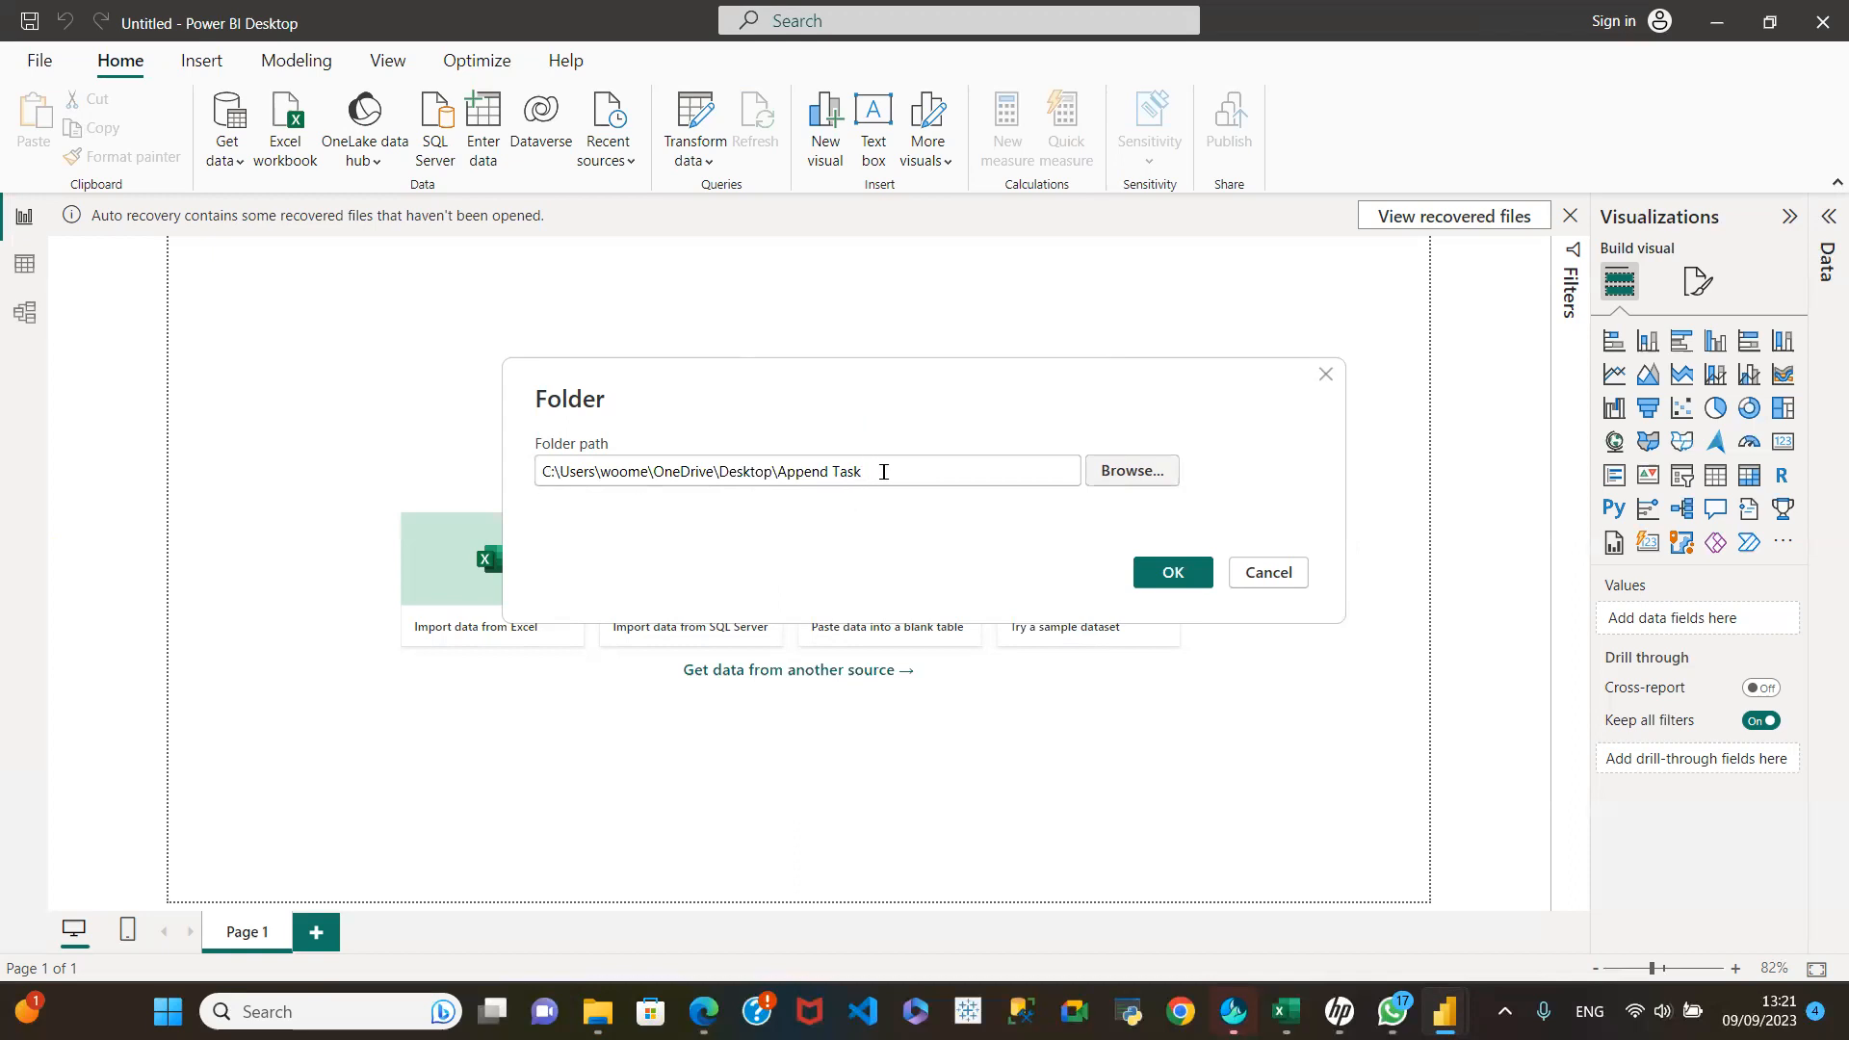
Step: Clear the browsed path from the Folder connector's path field
{"action": "left_click_drag", "start_coordinate": [884, 471], "coordinate": [778, 471]}
{"action": "left_click_drag", "start_coordinate": [623, 449], "coordinate": [385, 426]}
{"action": "key", "text": "BackSpace"}
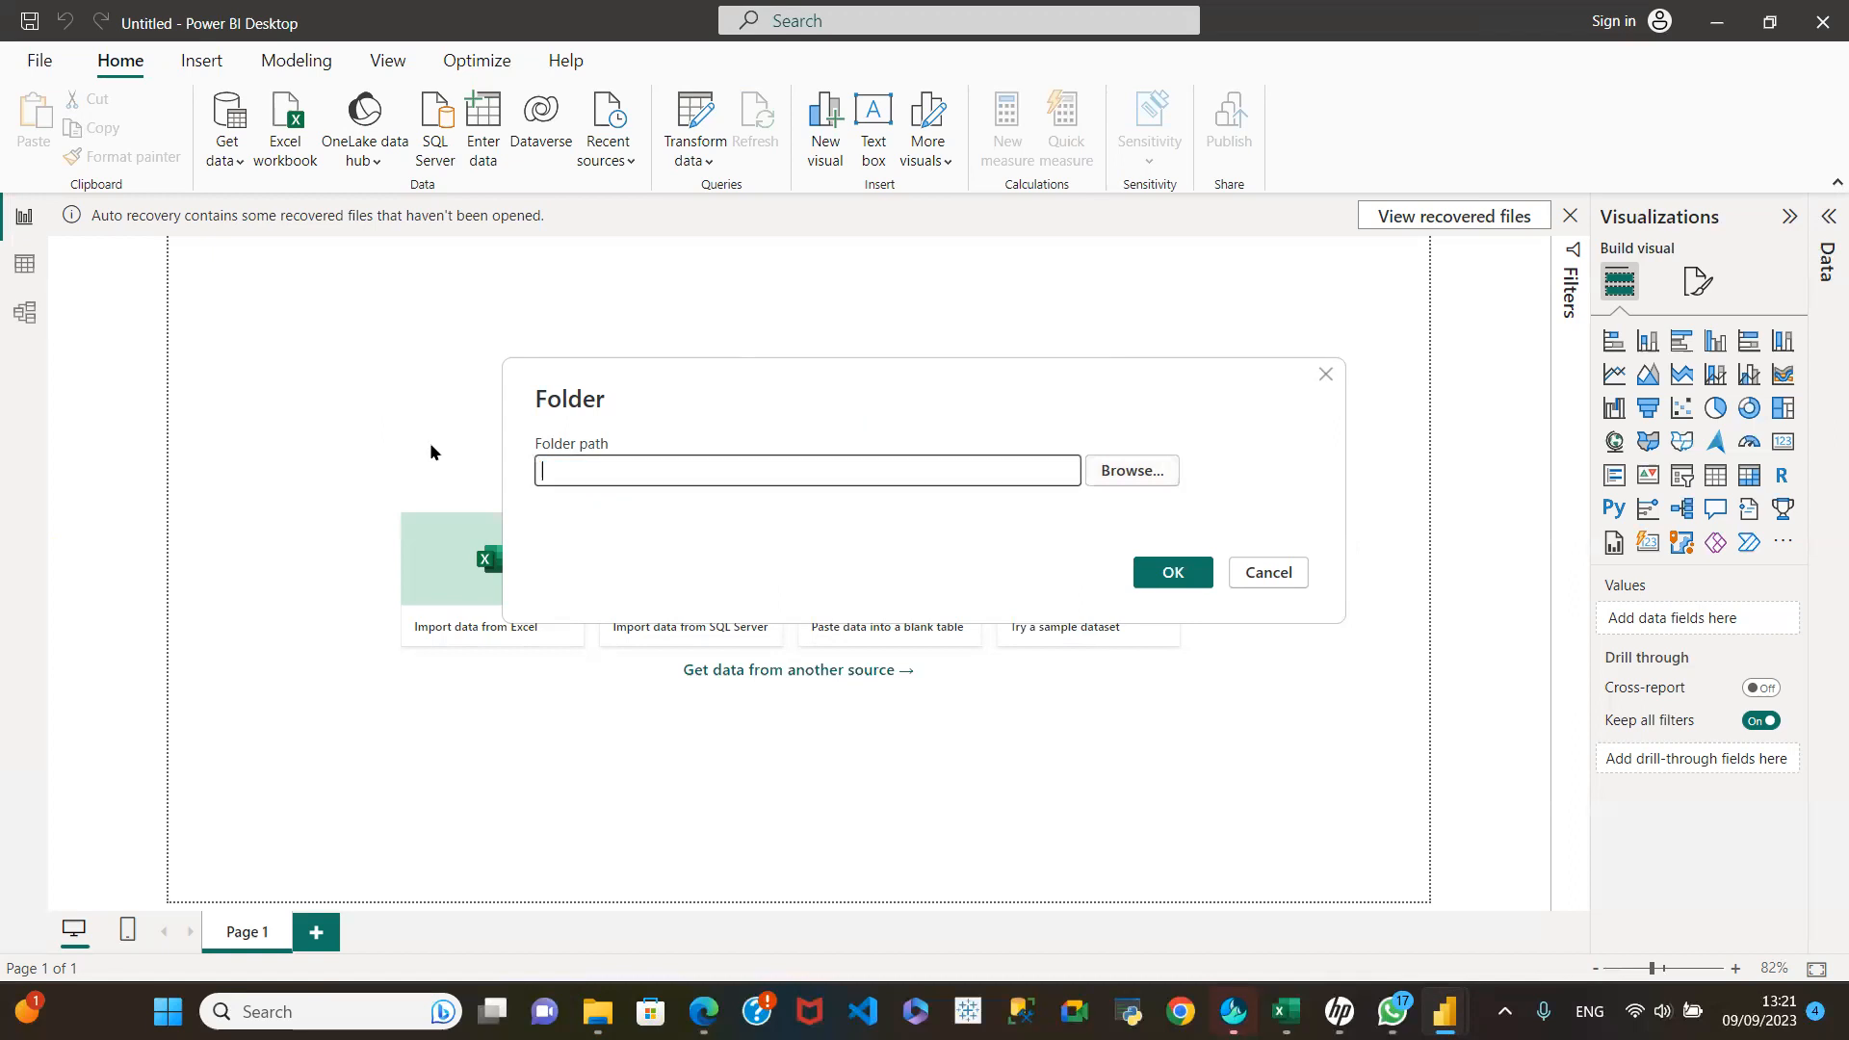
Step: Paste the copied Append Task path with its quotation marks into the Folder connector's path, and clear it again
{"action": "right_click", "coordinate": [578, 472]}
{"action": "left_click", "coordinate": [620, 573]}
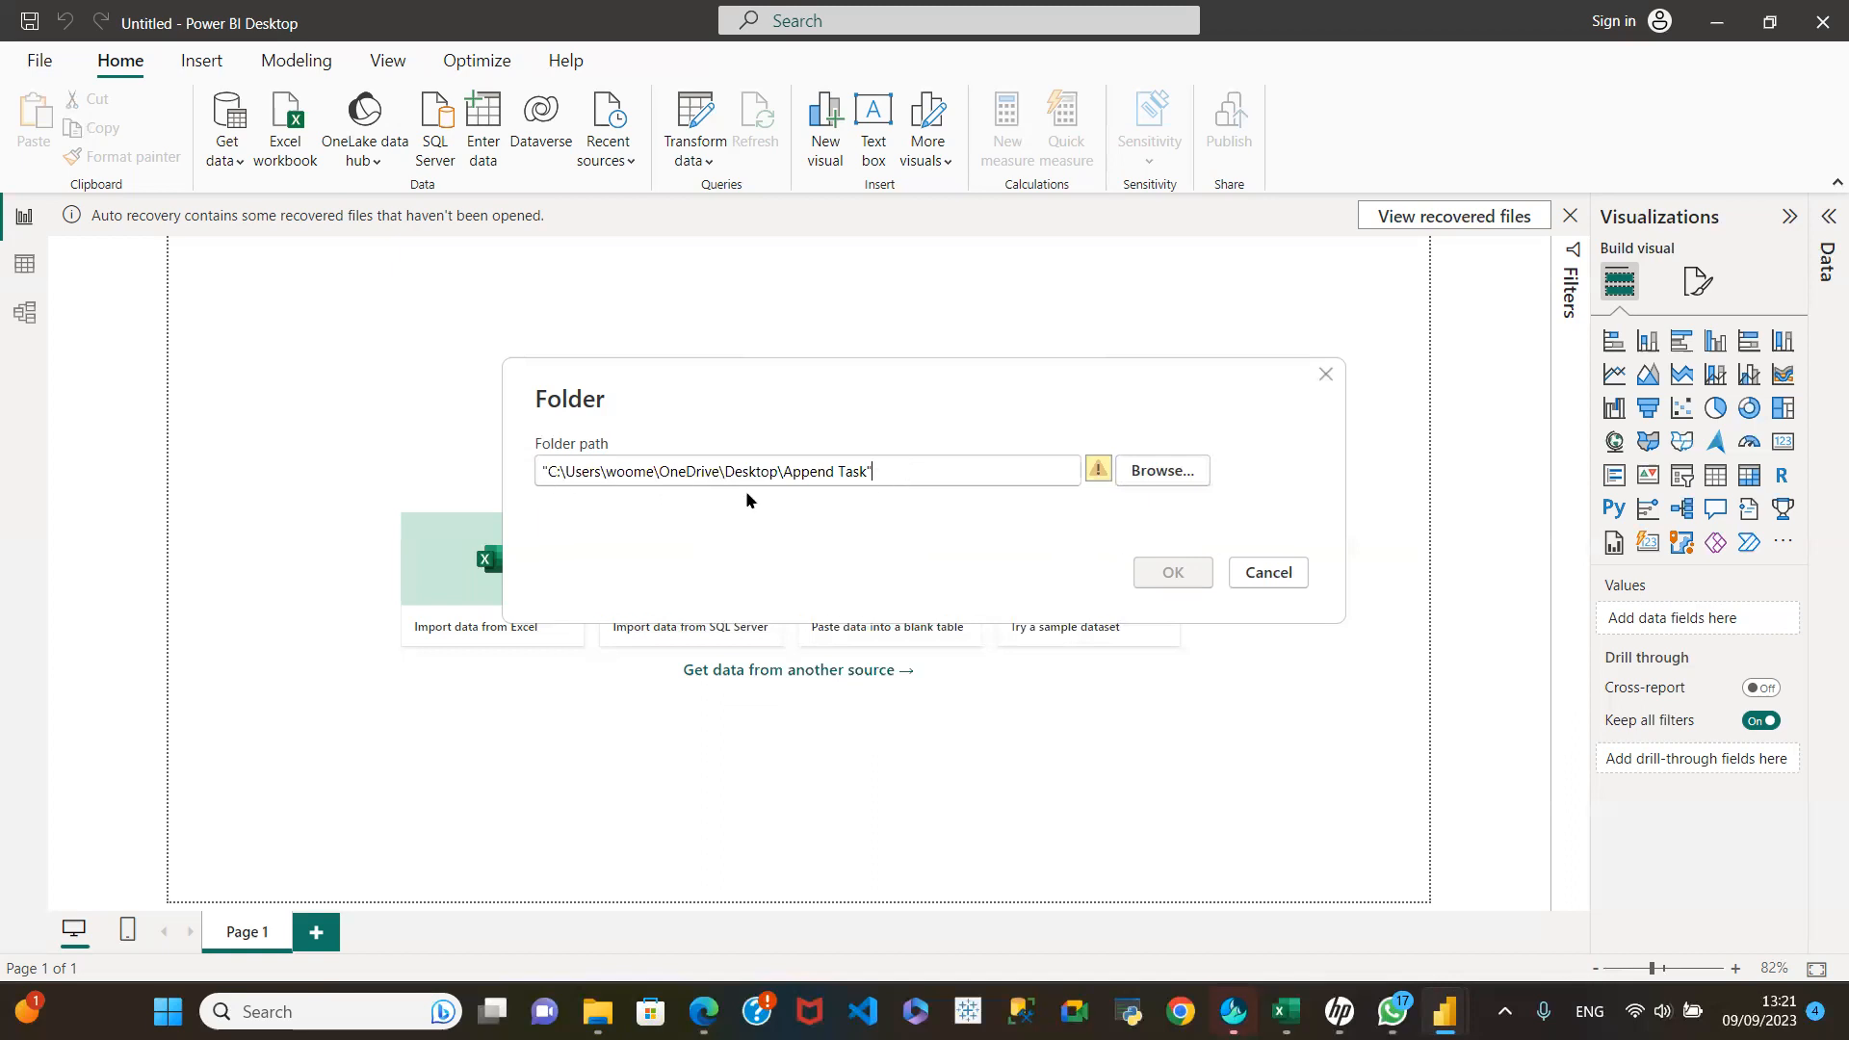
{"action": "key", "text": "ctrl+a"}
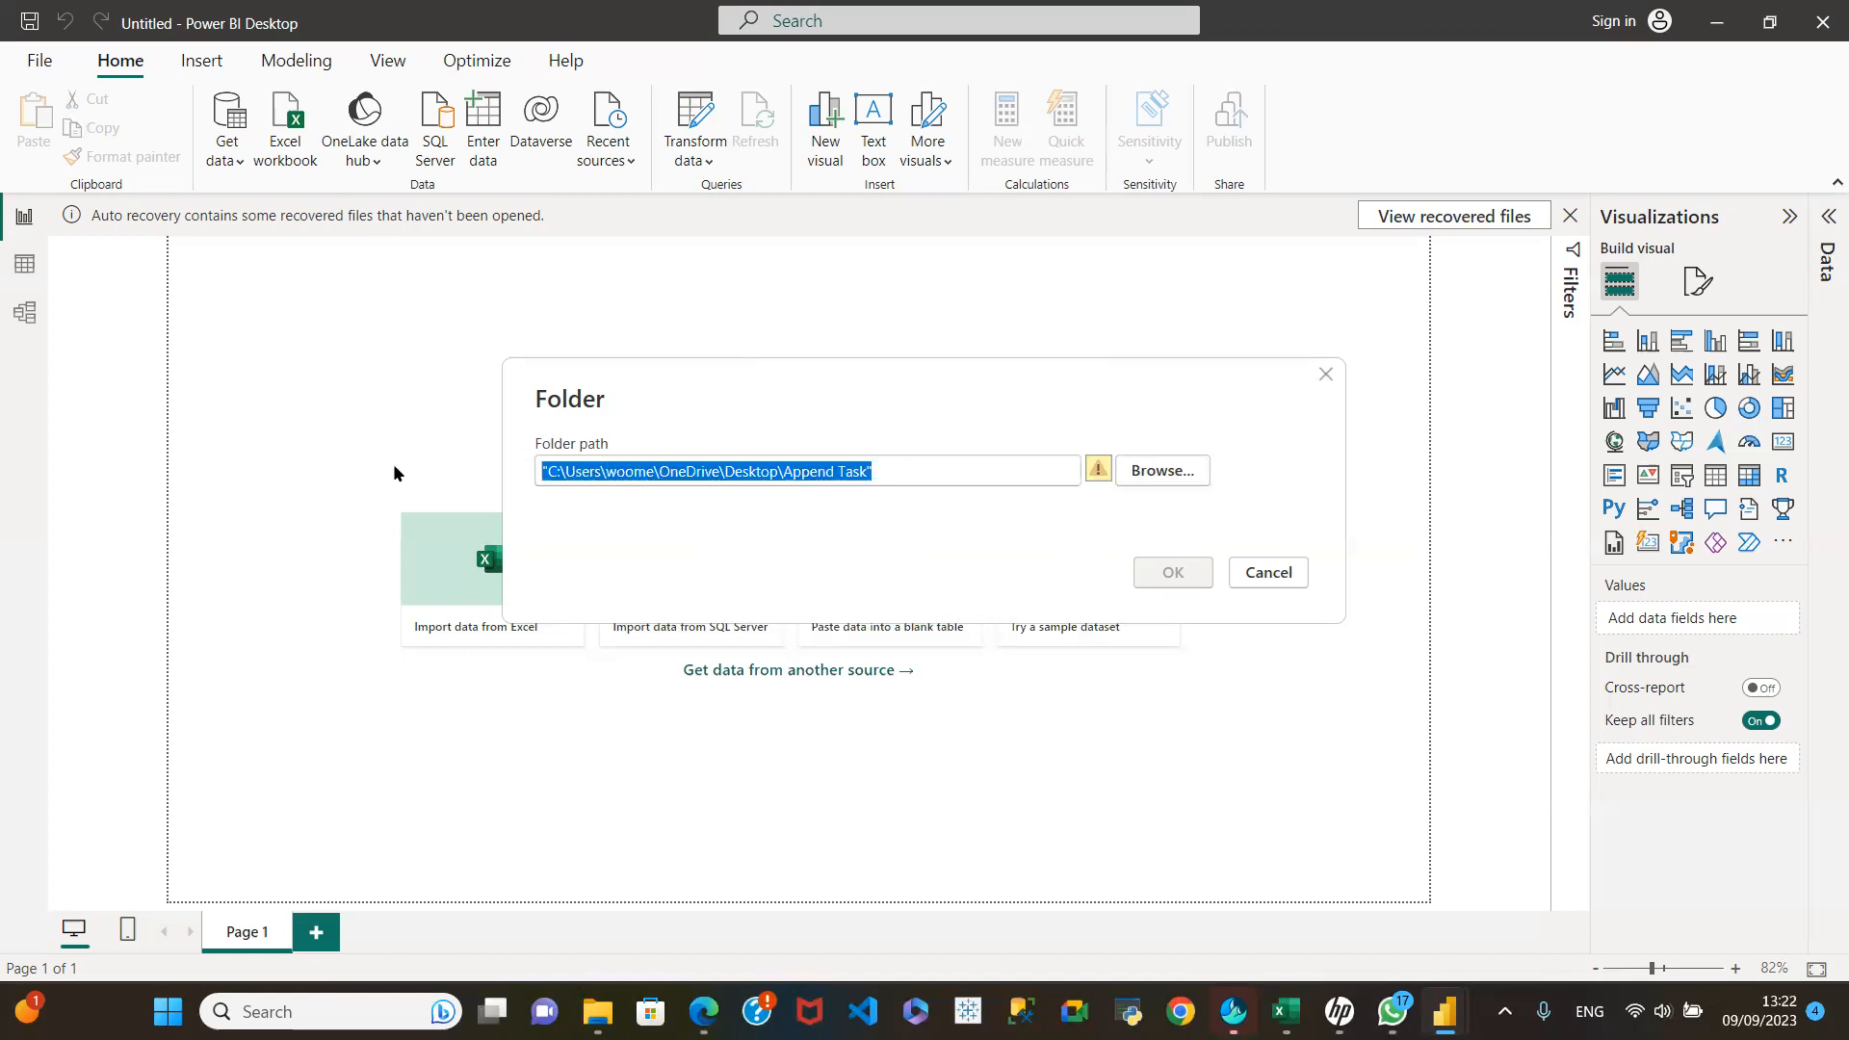
{"action": "key", "text": "BackSpace"}
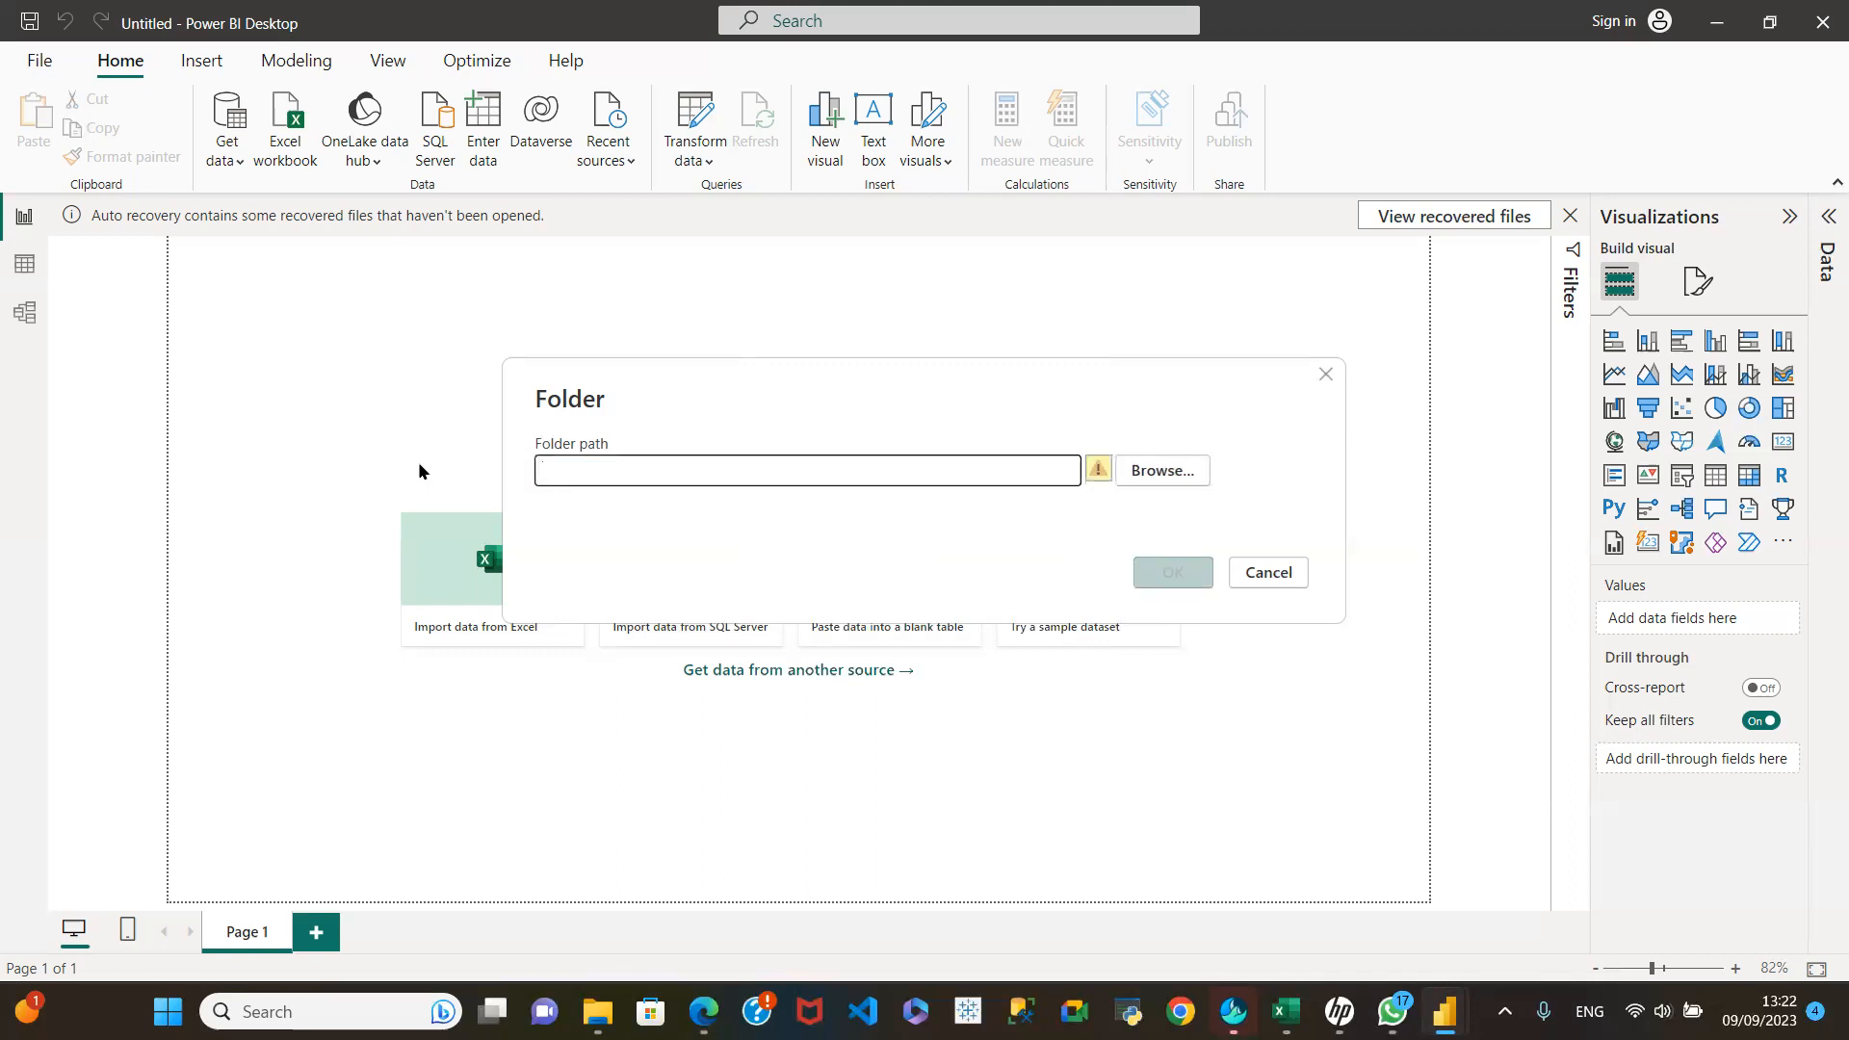
Step: Set the Folder connector's path by browsing to the Append Task folder on the Desktop
{"action": "left_click", "coordinate": [1168, 472]}
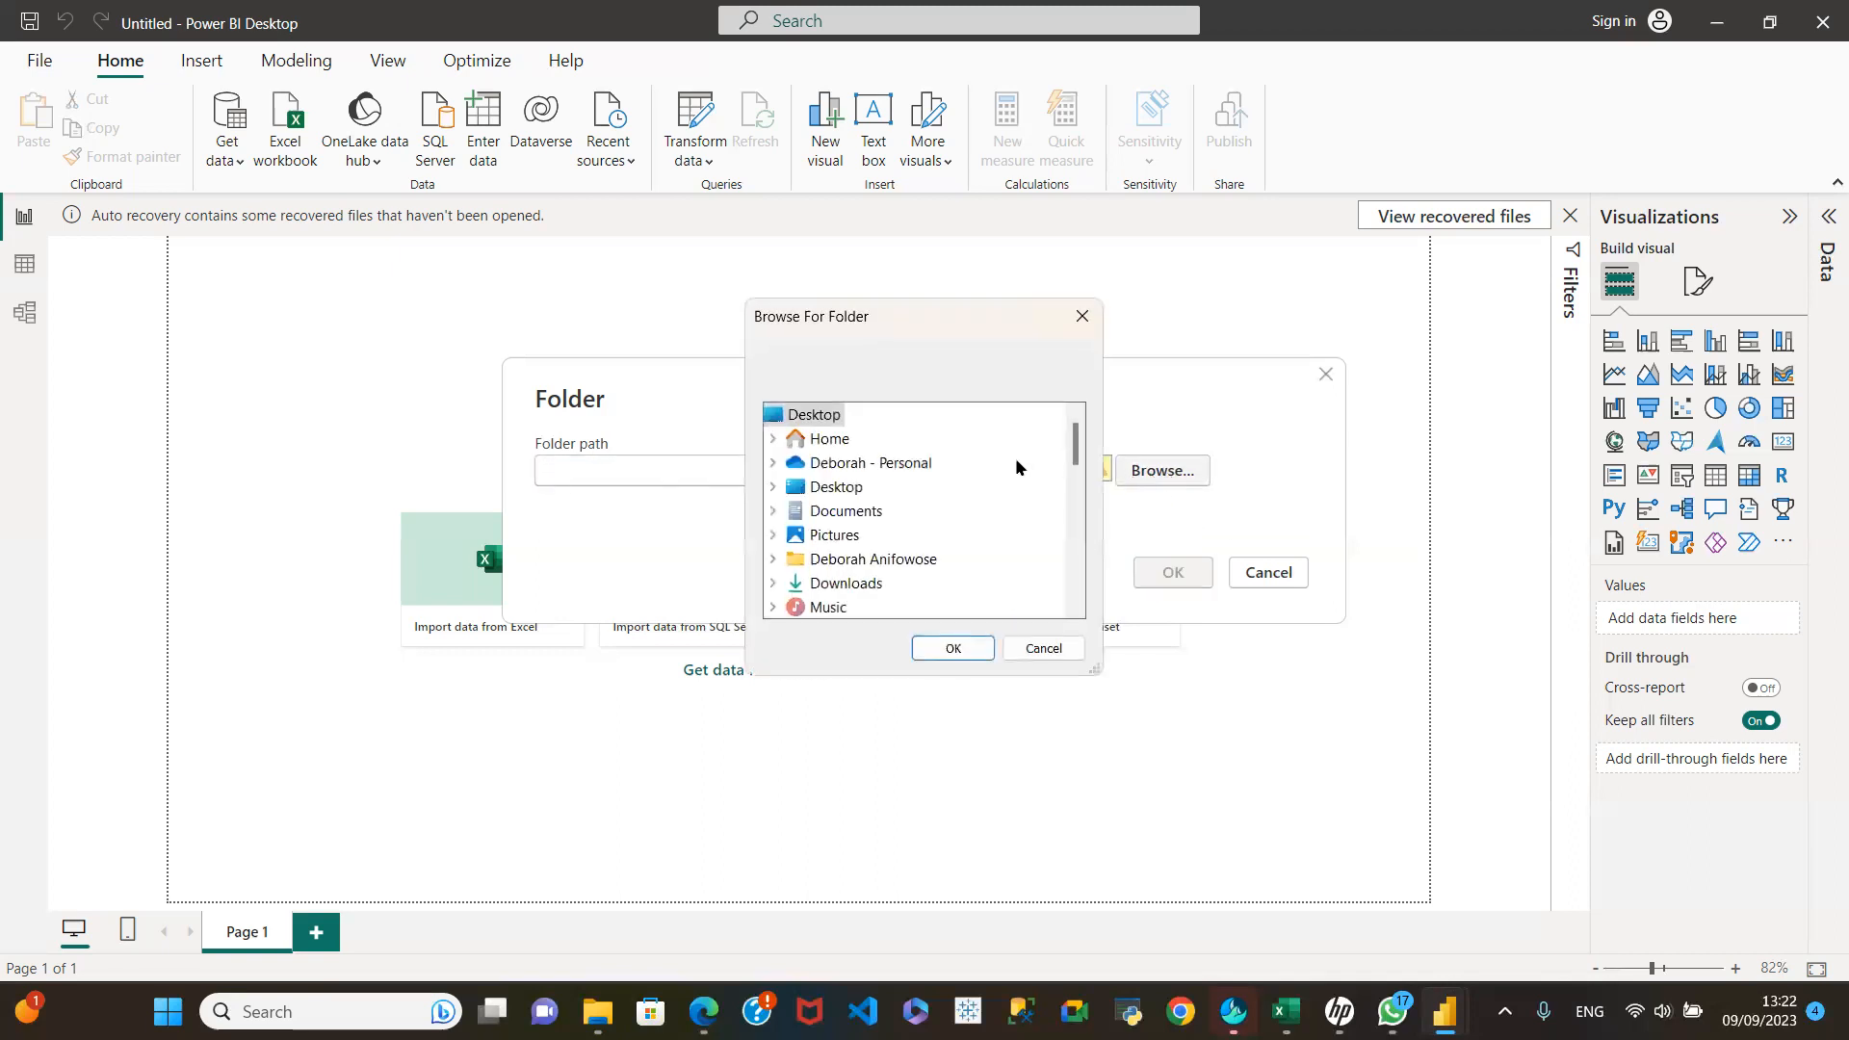
{"action": "left_click", "coordinate": [831, 489]}
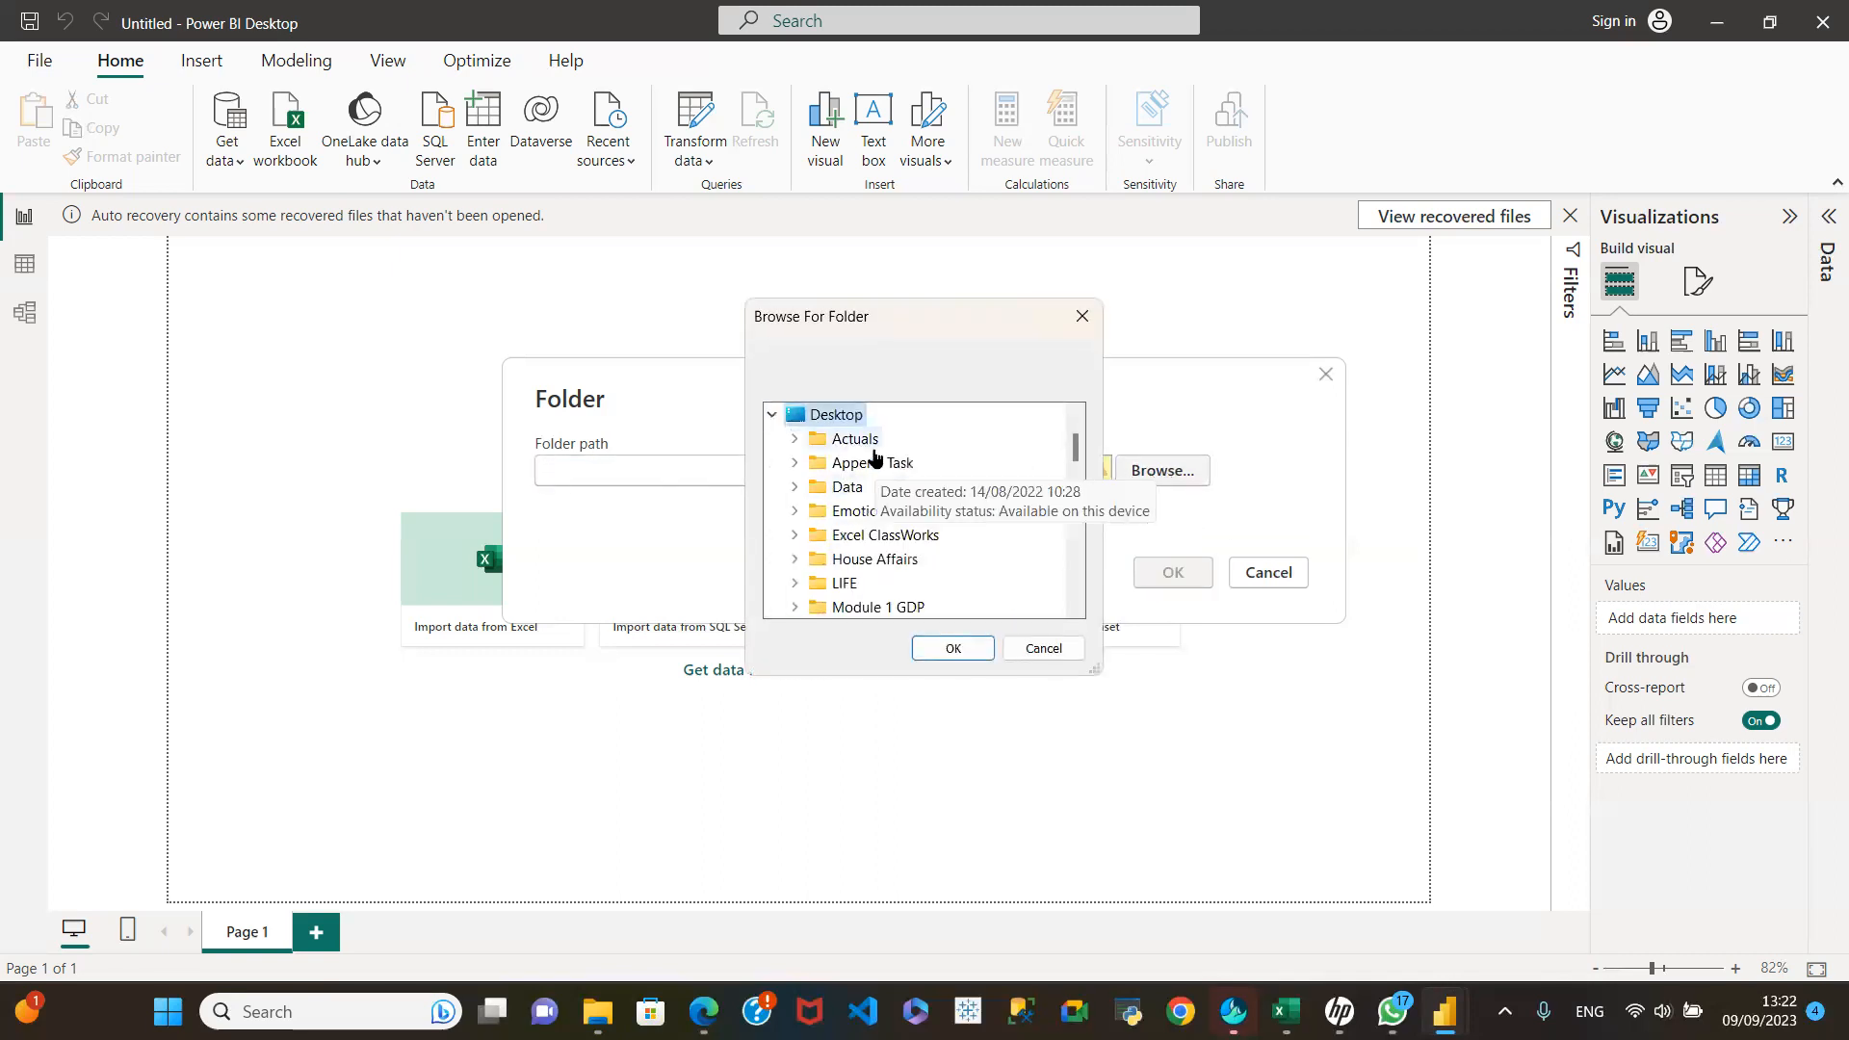
{"action": "left_click", "coordinate": [870, 463]}
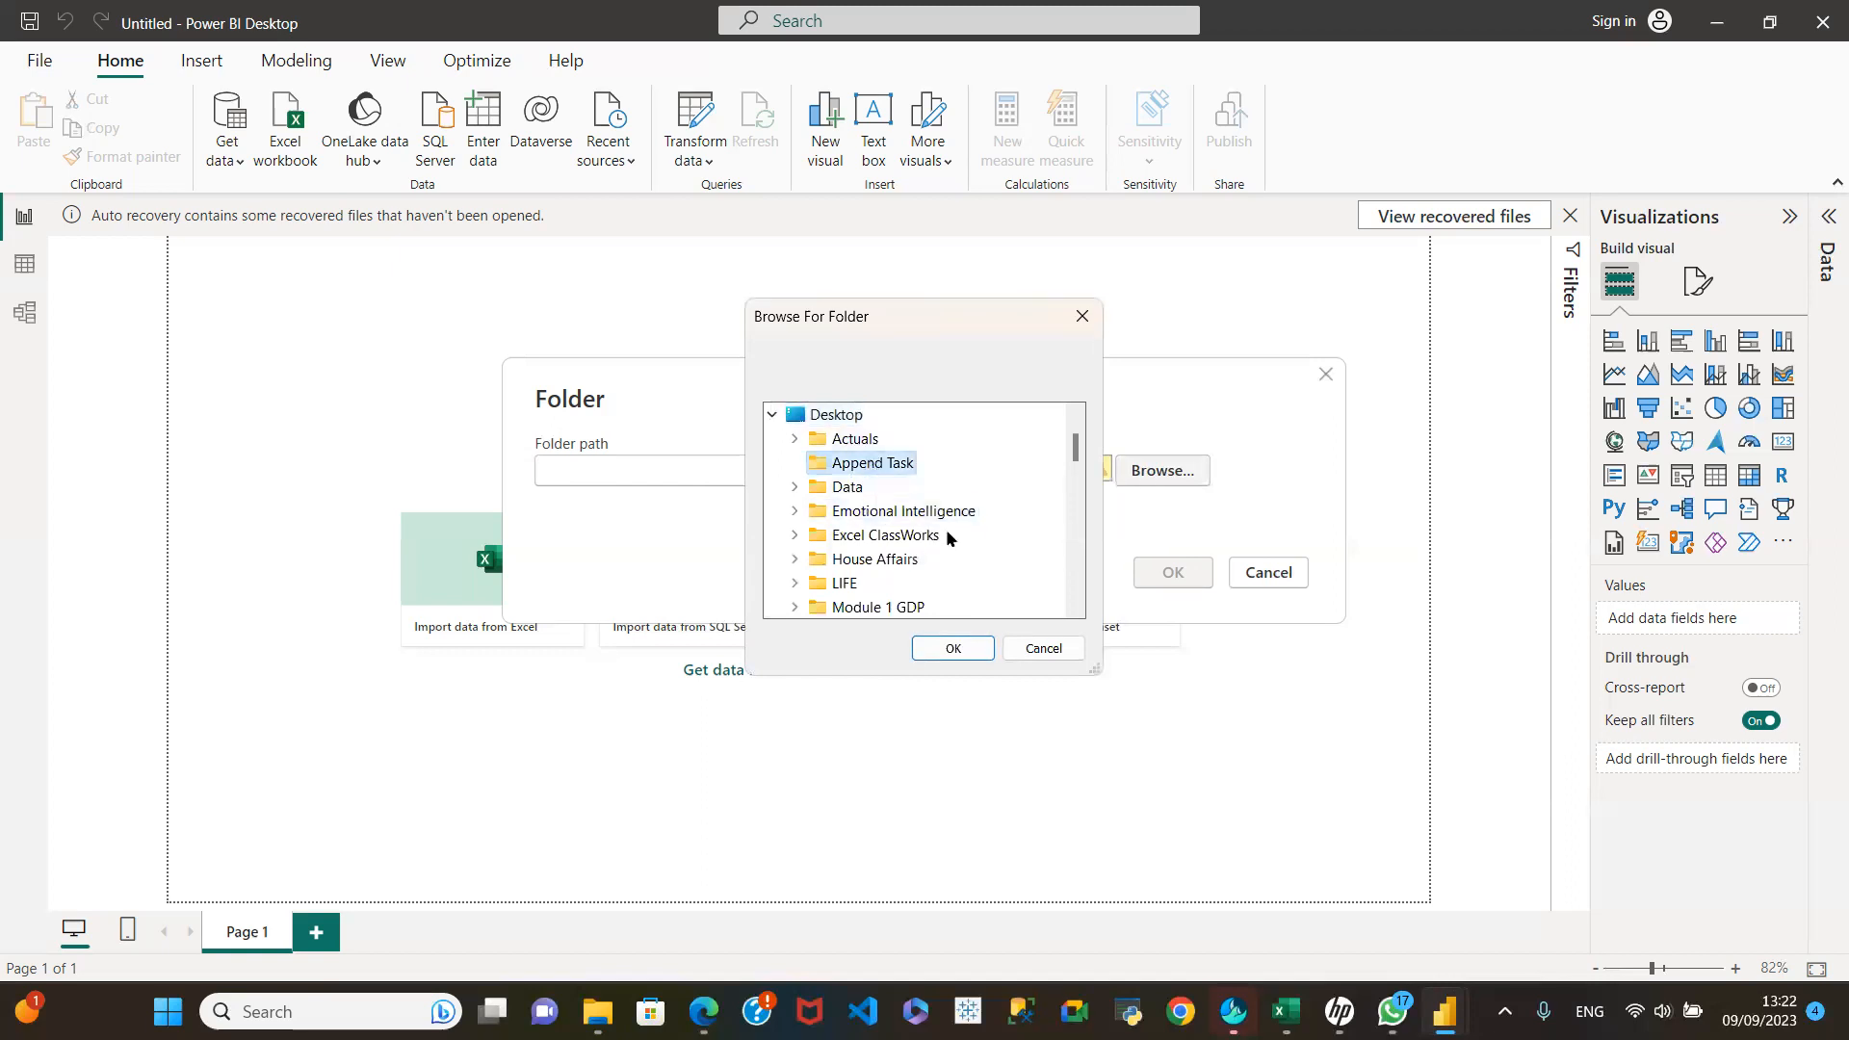
{"action": "left_click", "coordinate": [954, 648]}
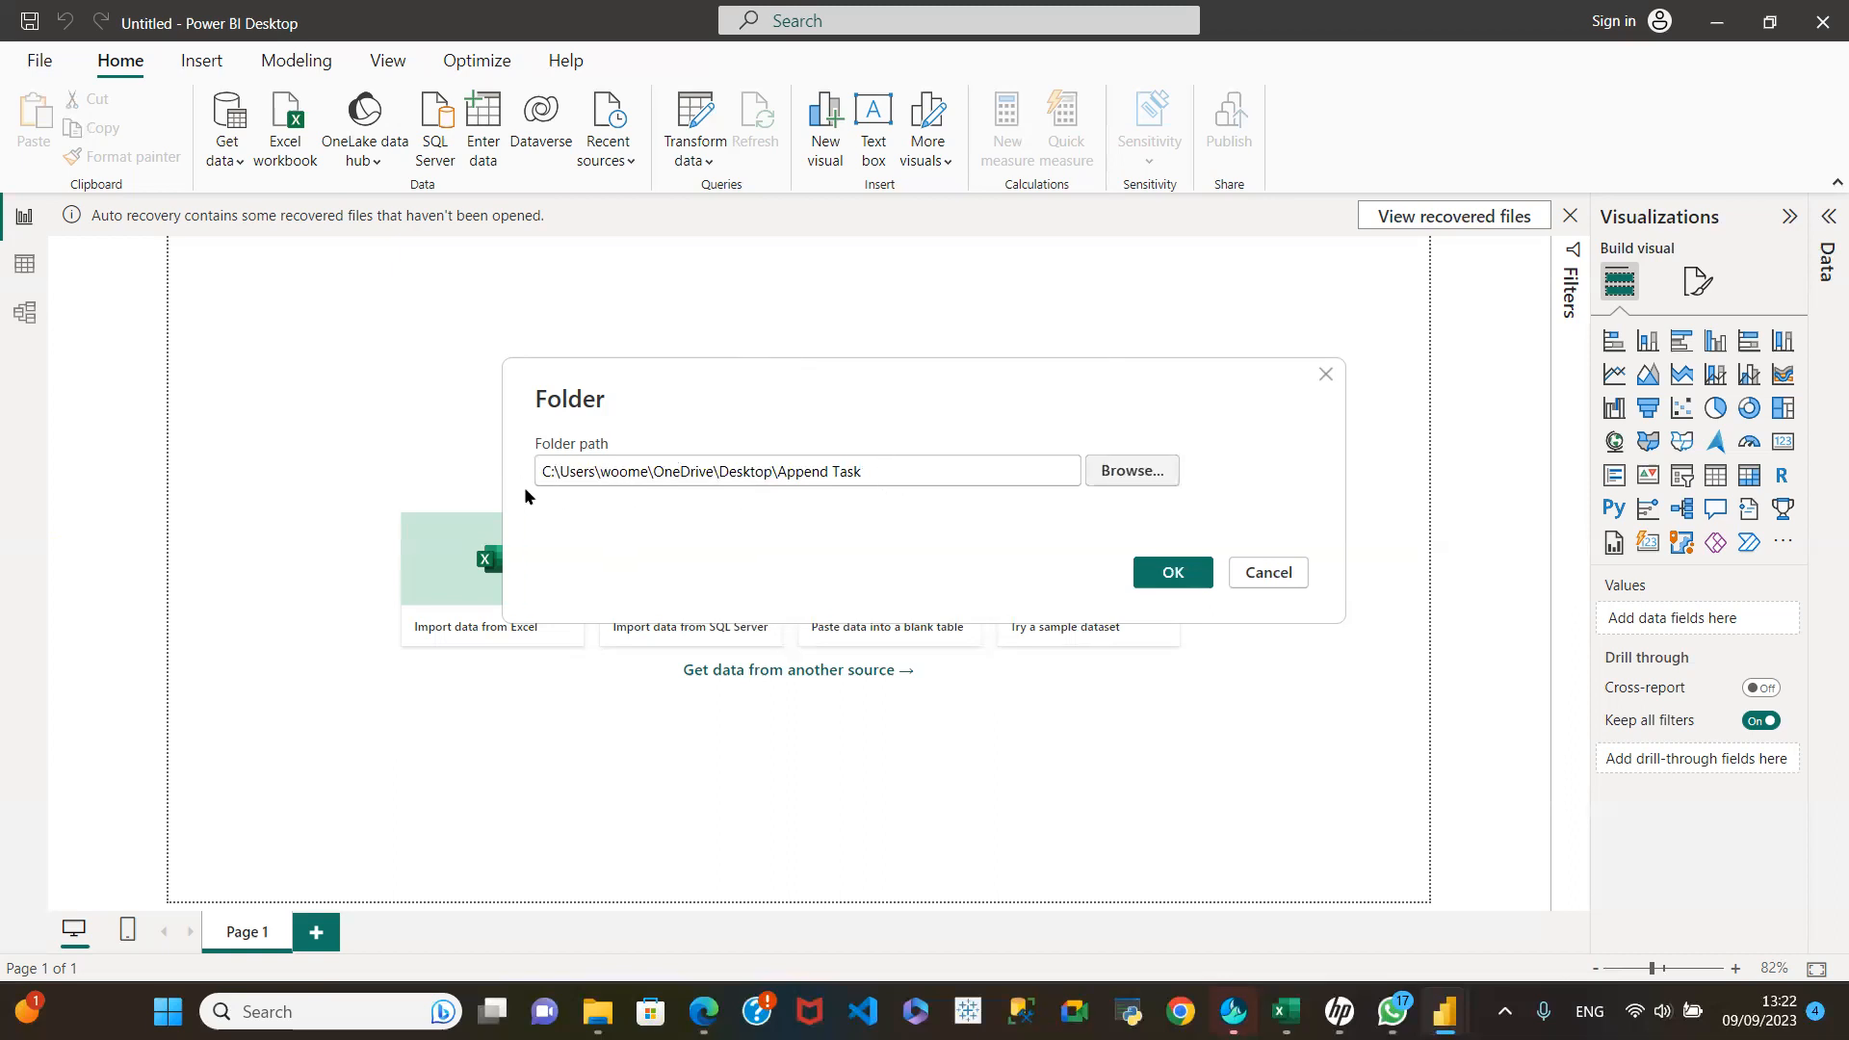
Step: Replace the browsed folder path with the copied, quoted Append Task path and empty the path field
{"action": "left_click_drag", "start_coordinate": [879, 469], "coordinate": [491, 478]}
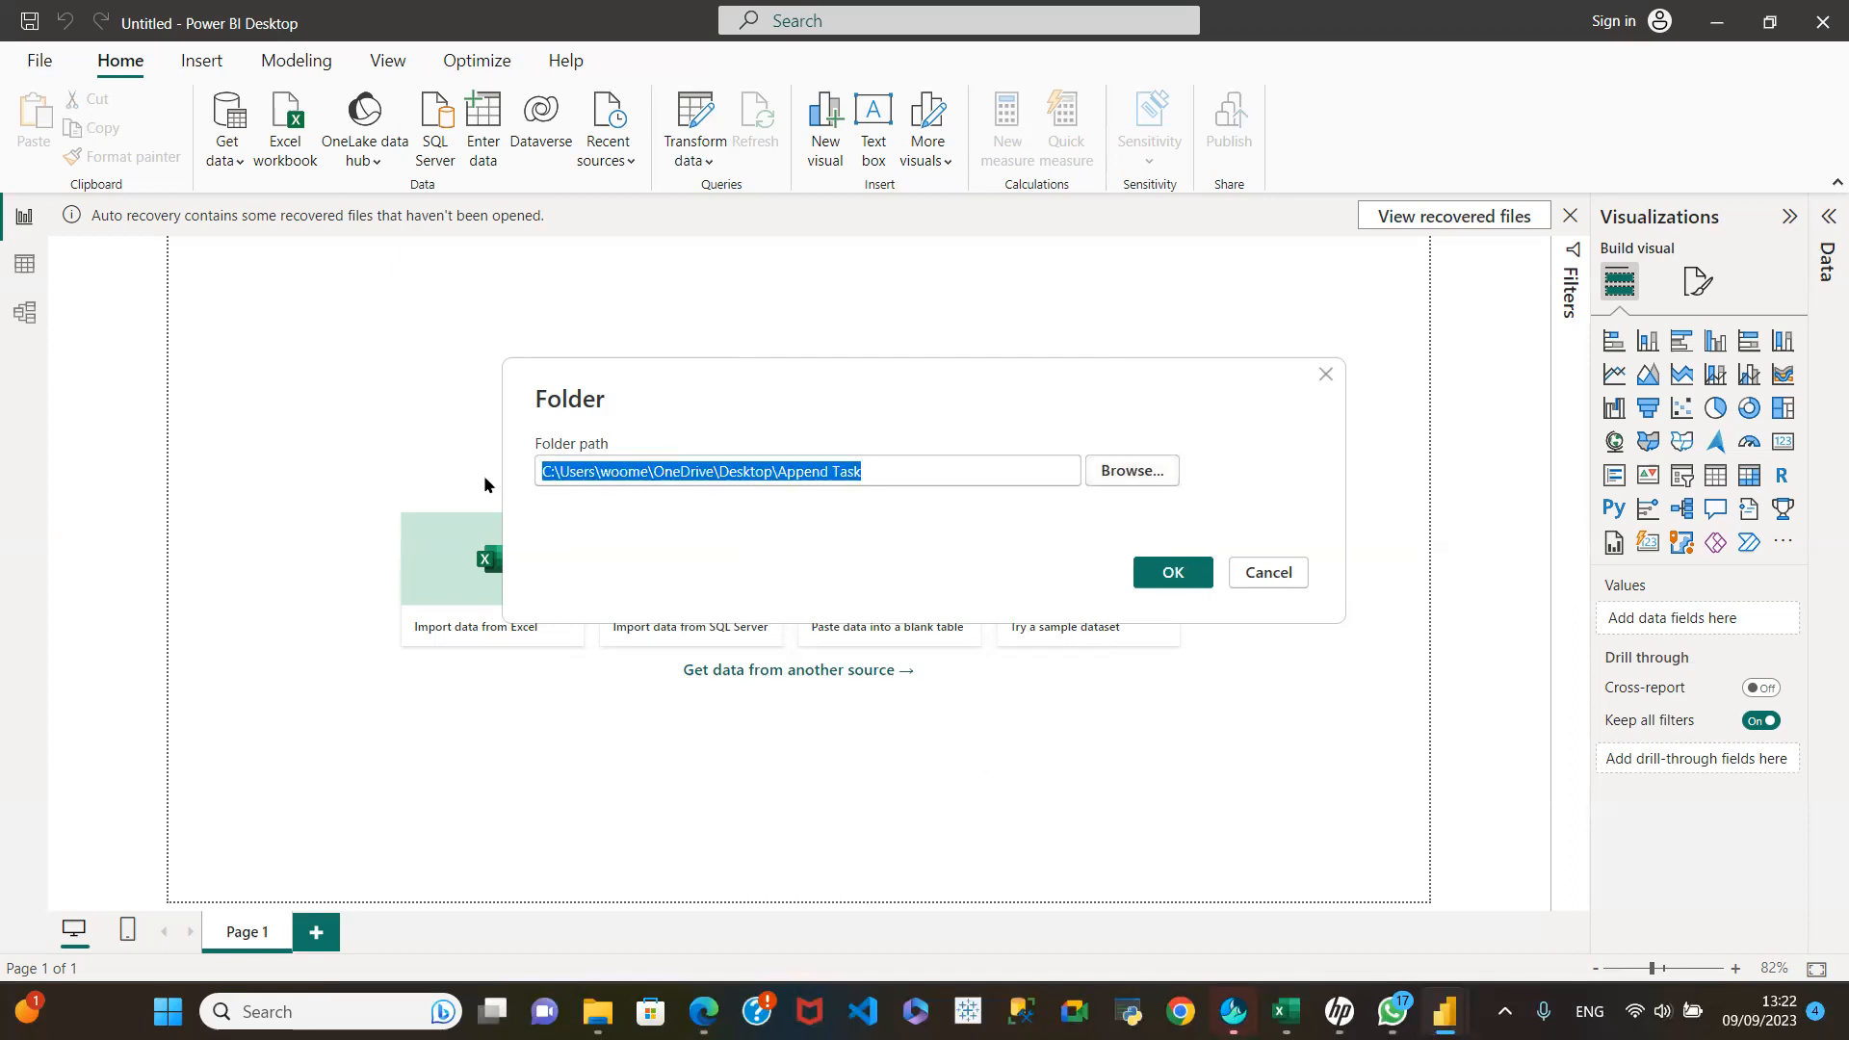
{"action": "key", "text": "ctrl+v"}
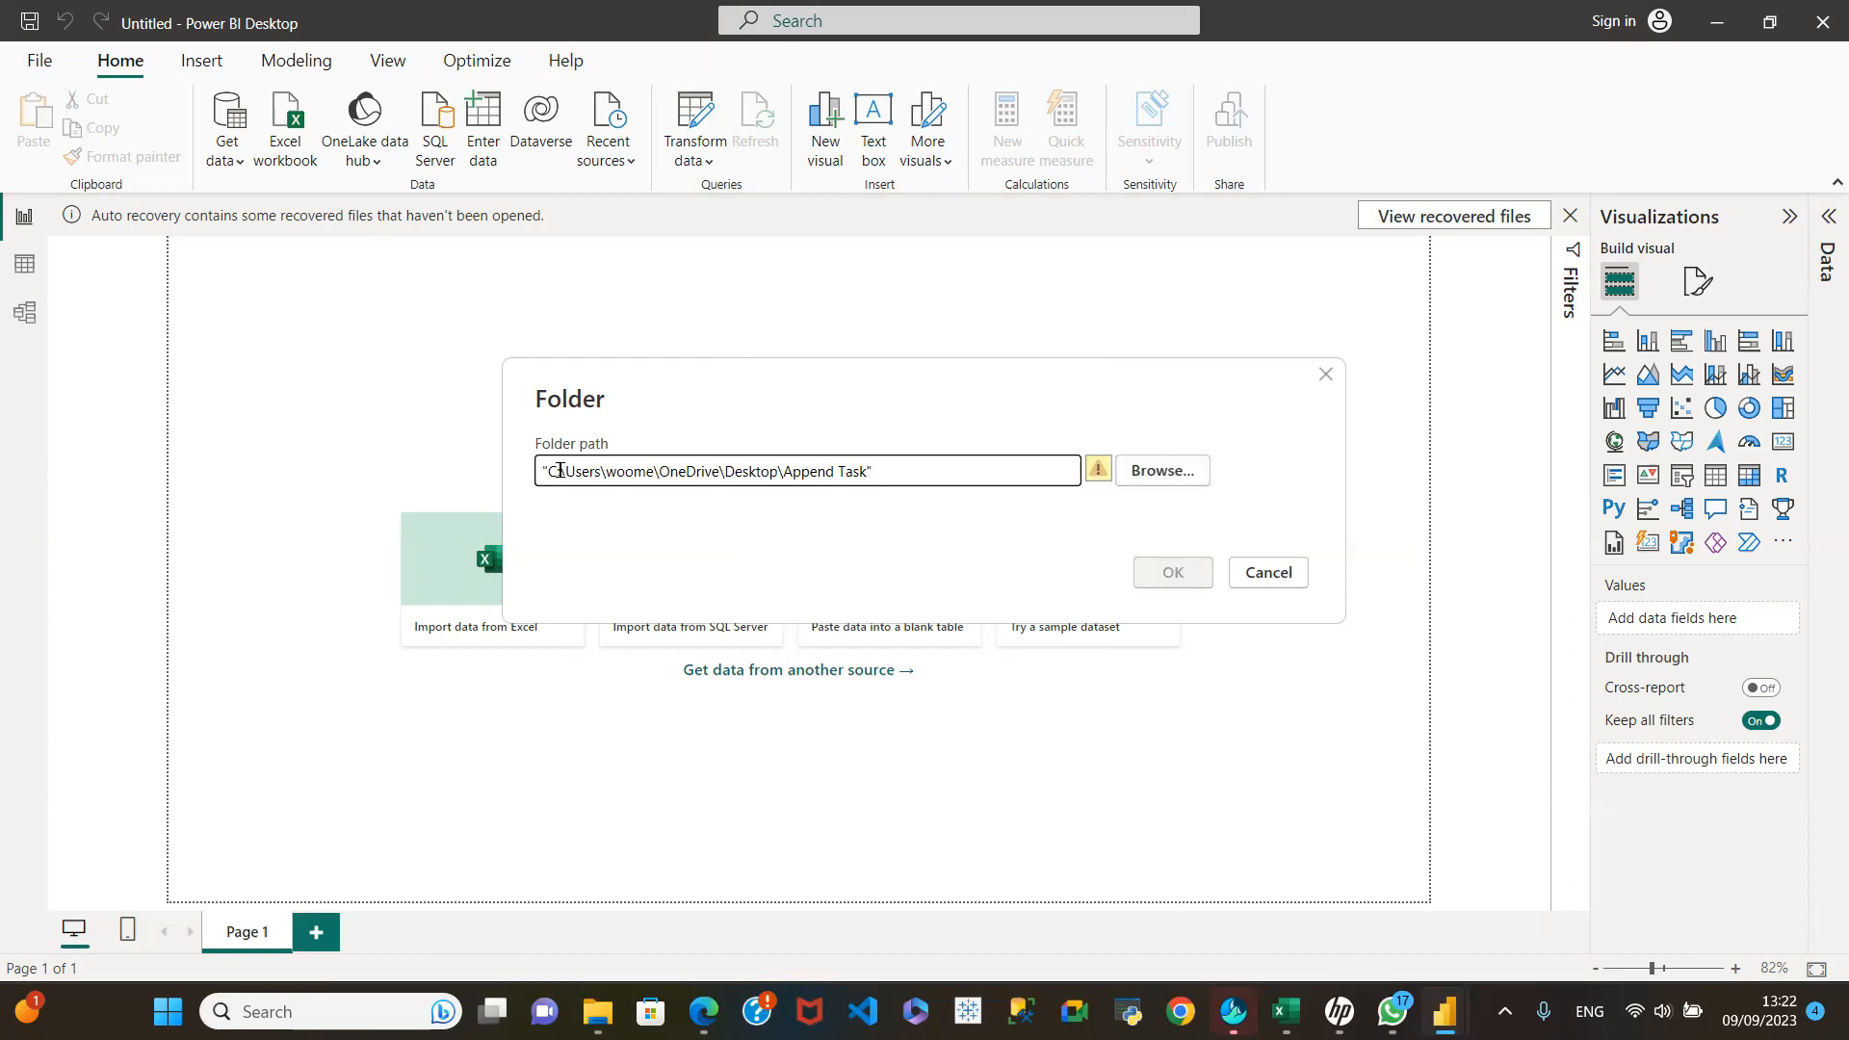
{"action": "left_click_drag", "start_coordinate": [910, 476], "coordinate": [366, 412]}
{"action": "key", "text": "ctrl+c"}
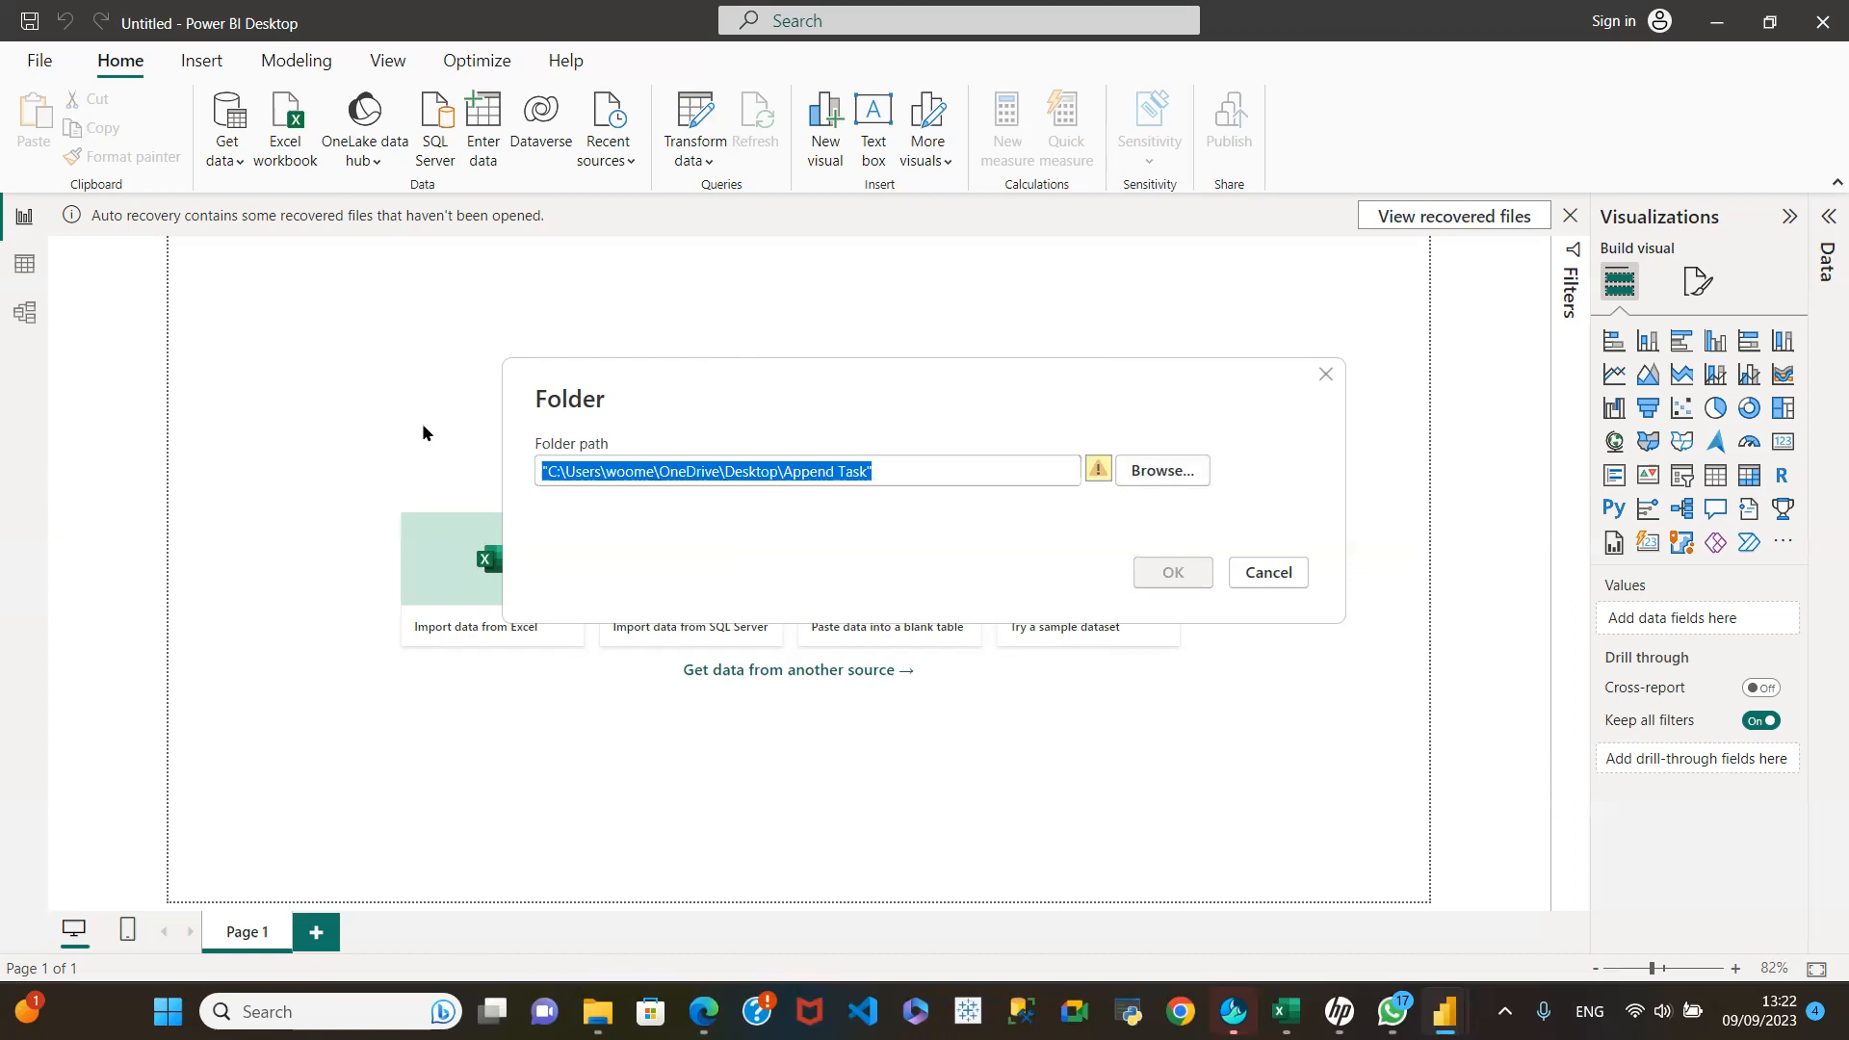
{"action": "key", "text": "BackSpace"}
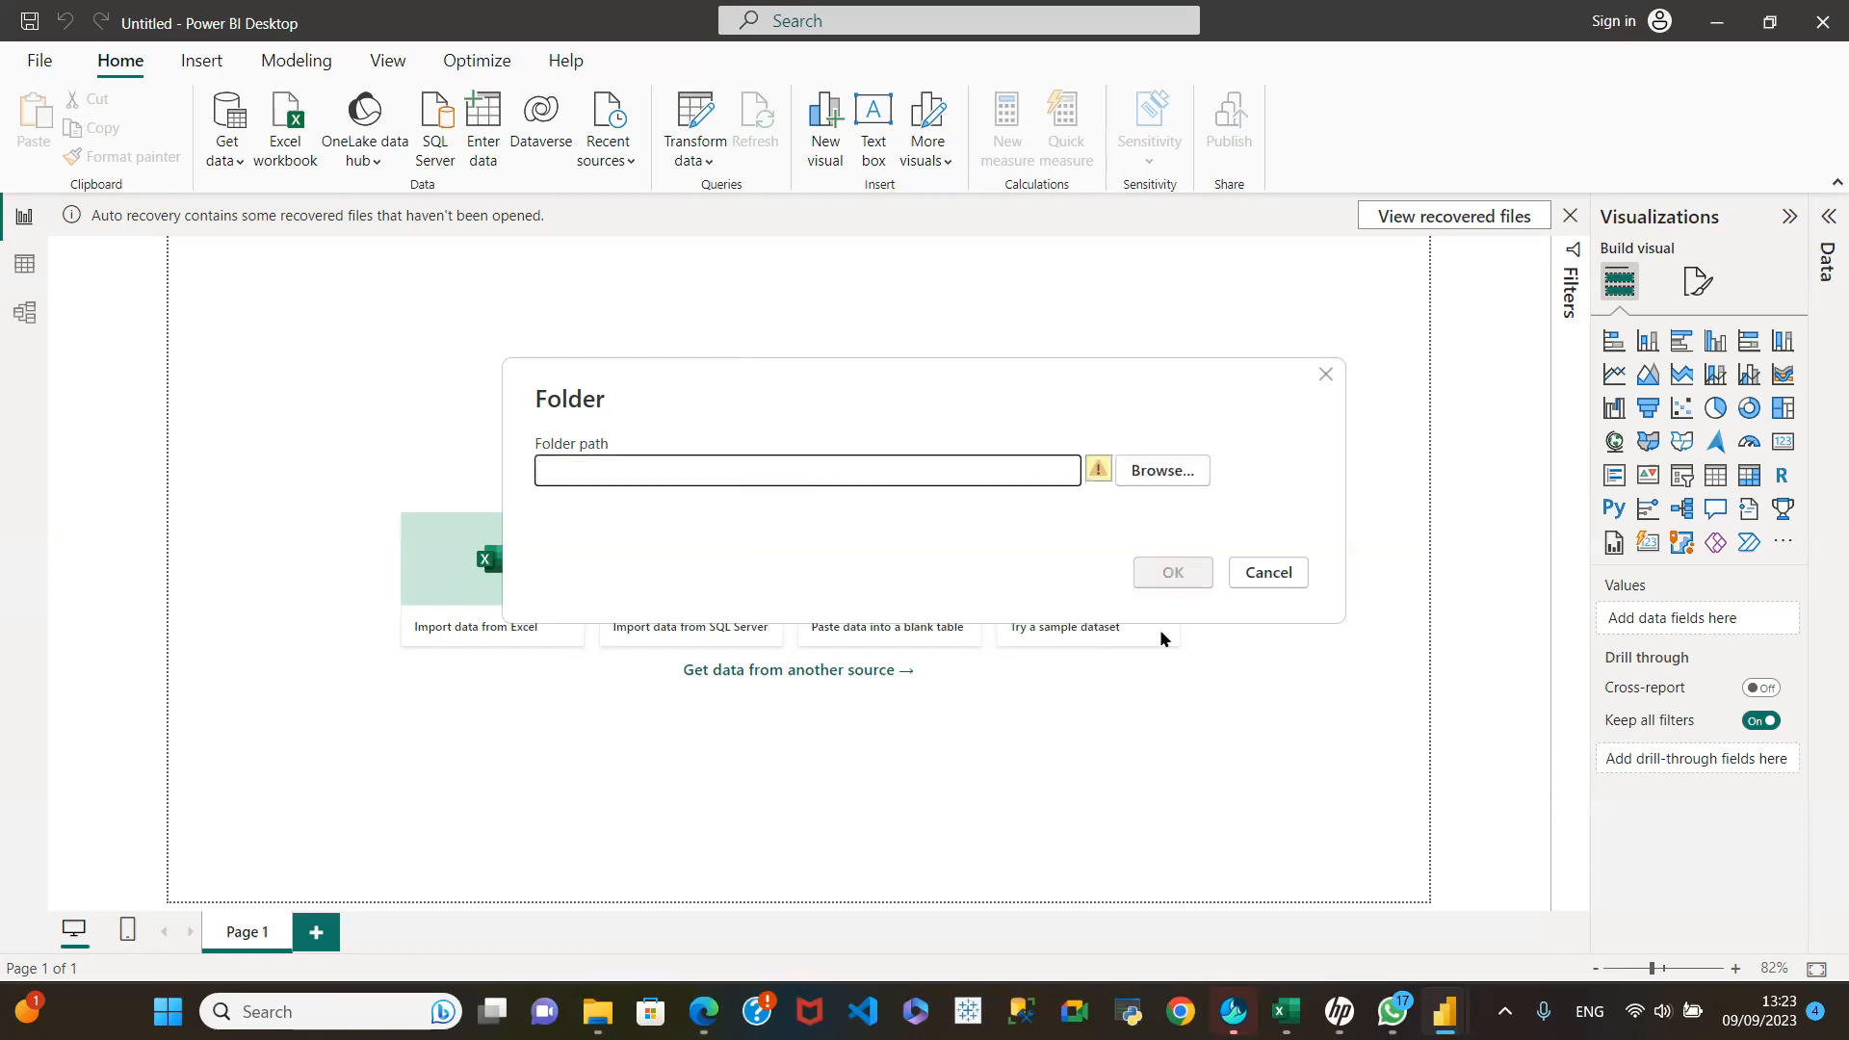
Step: Browse to Append Task under Desktop and accept it as the Folder connector's path
{"action": "left_click", "coordinate": [1177, 478]}
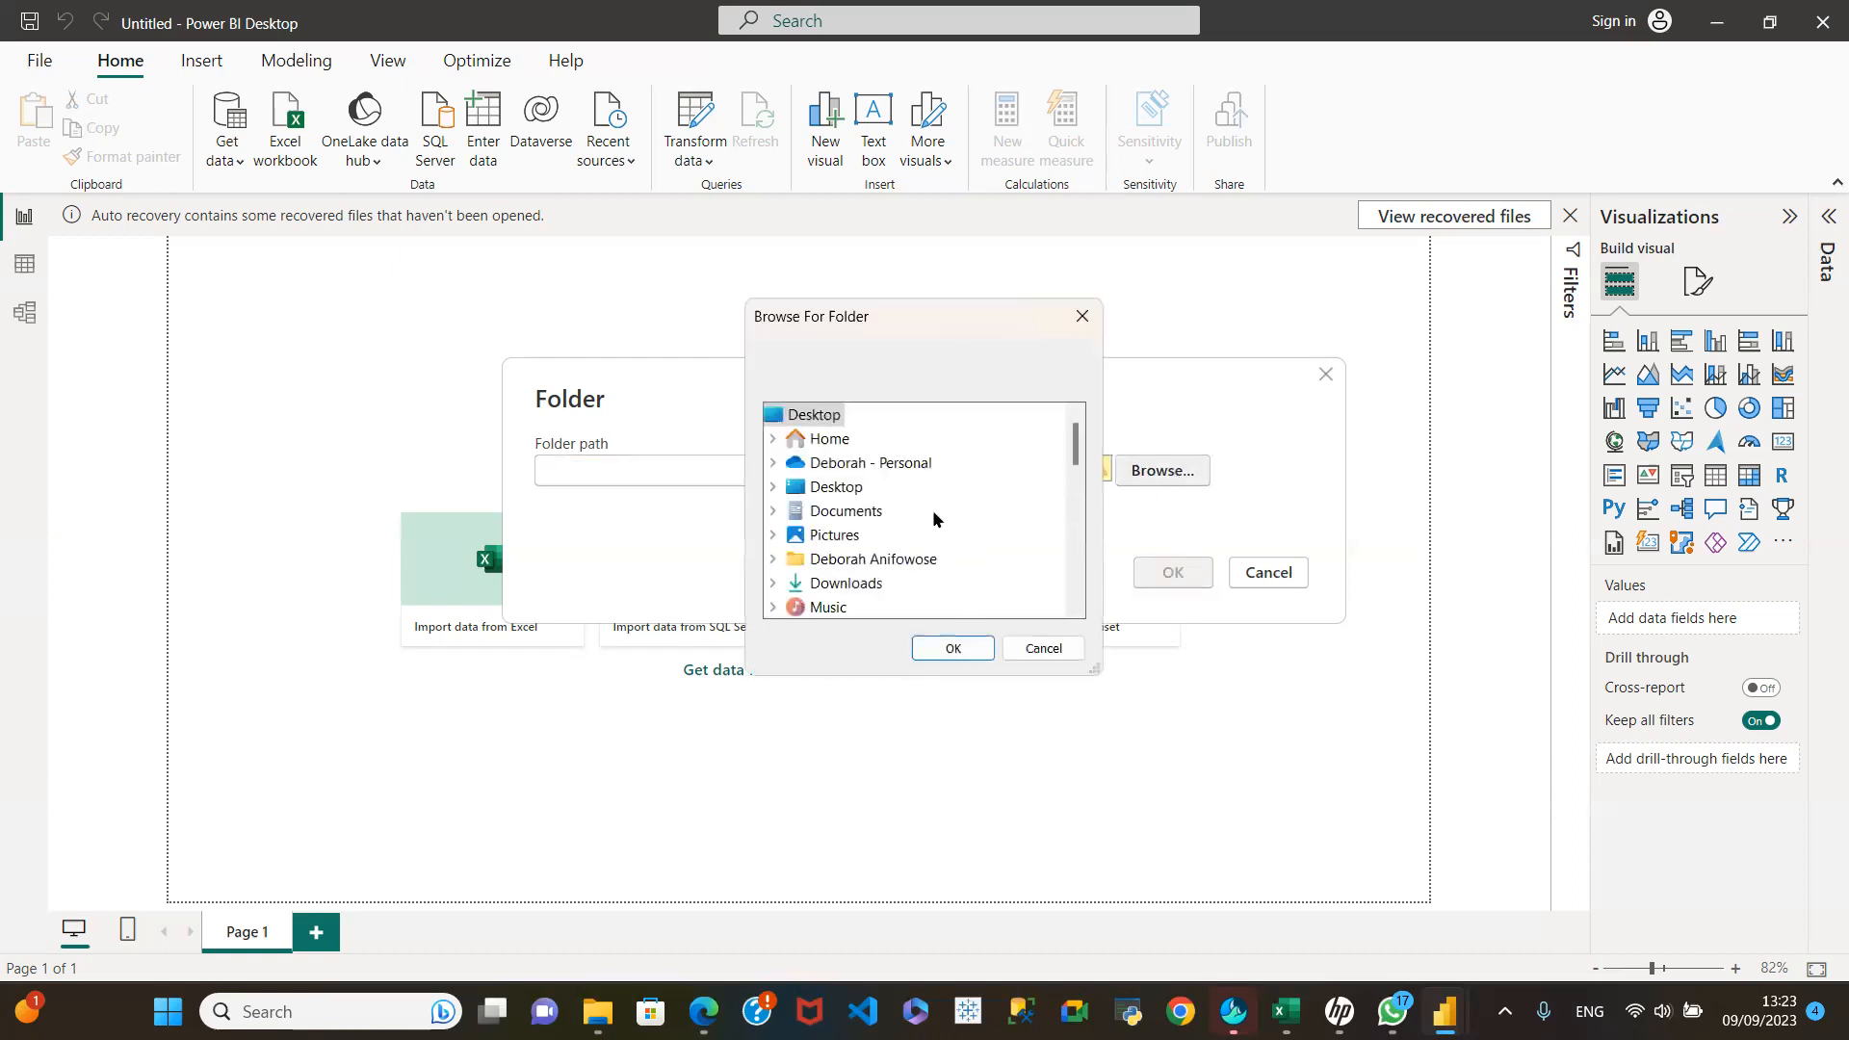
{"action": "double_click", "coordinate": [836, 487]}
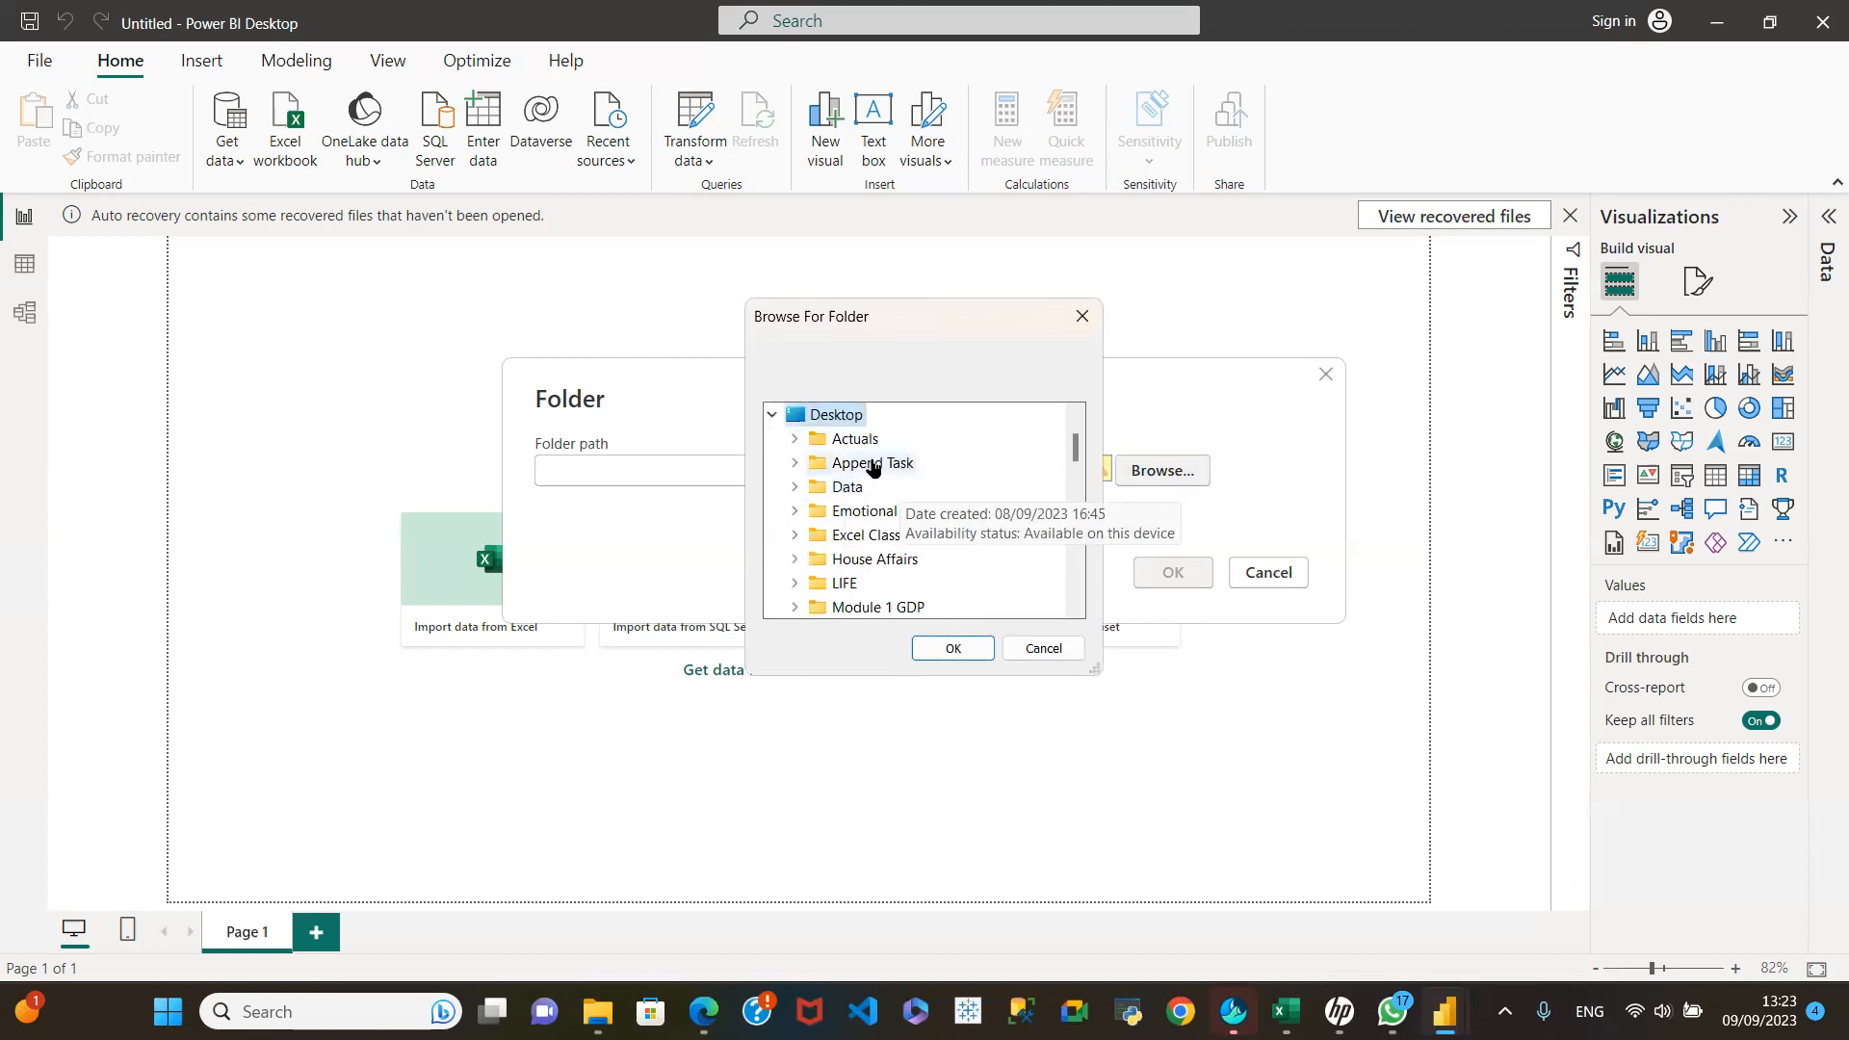
{"action": "left_click", "coordinate": [872, 464]}
{"action": "left_click", "coordinate": [953, 649]}
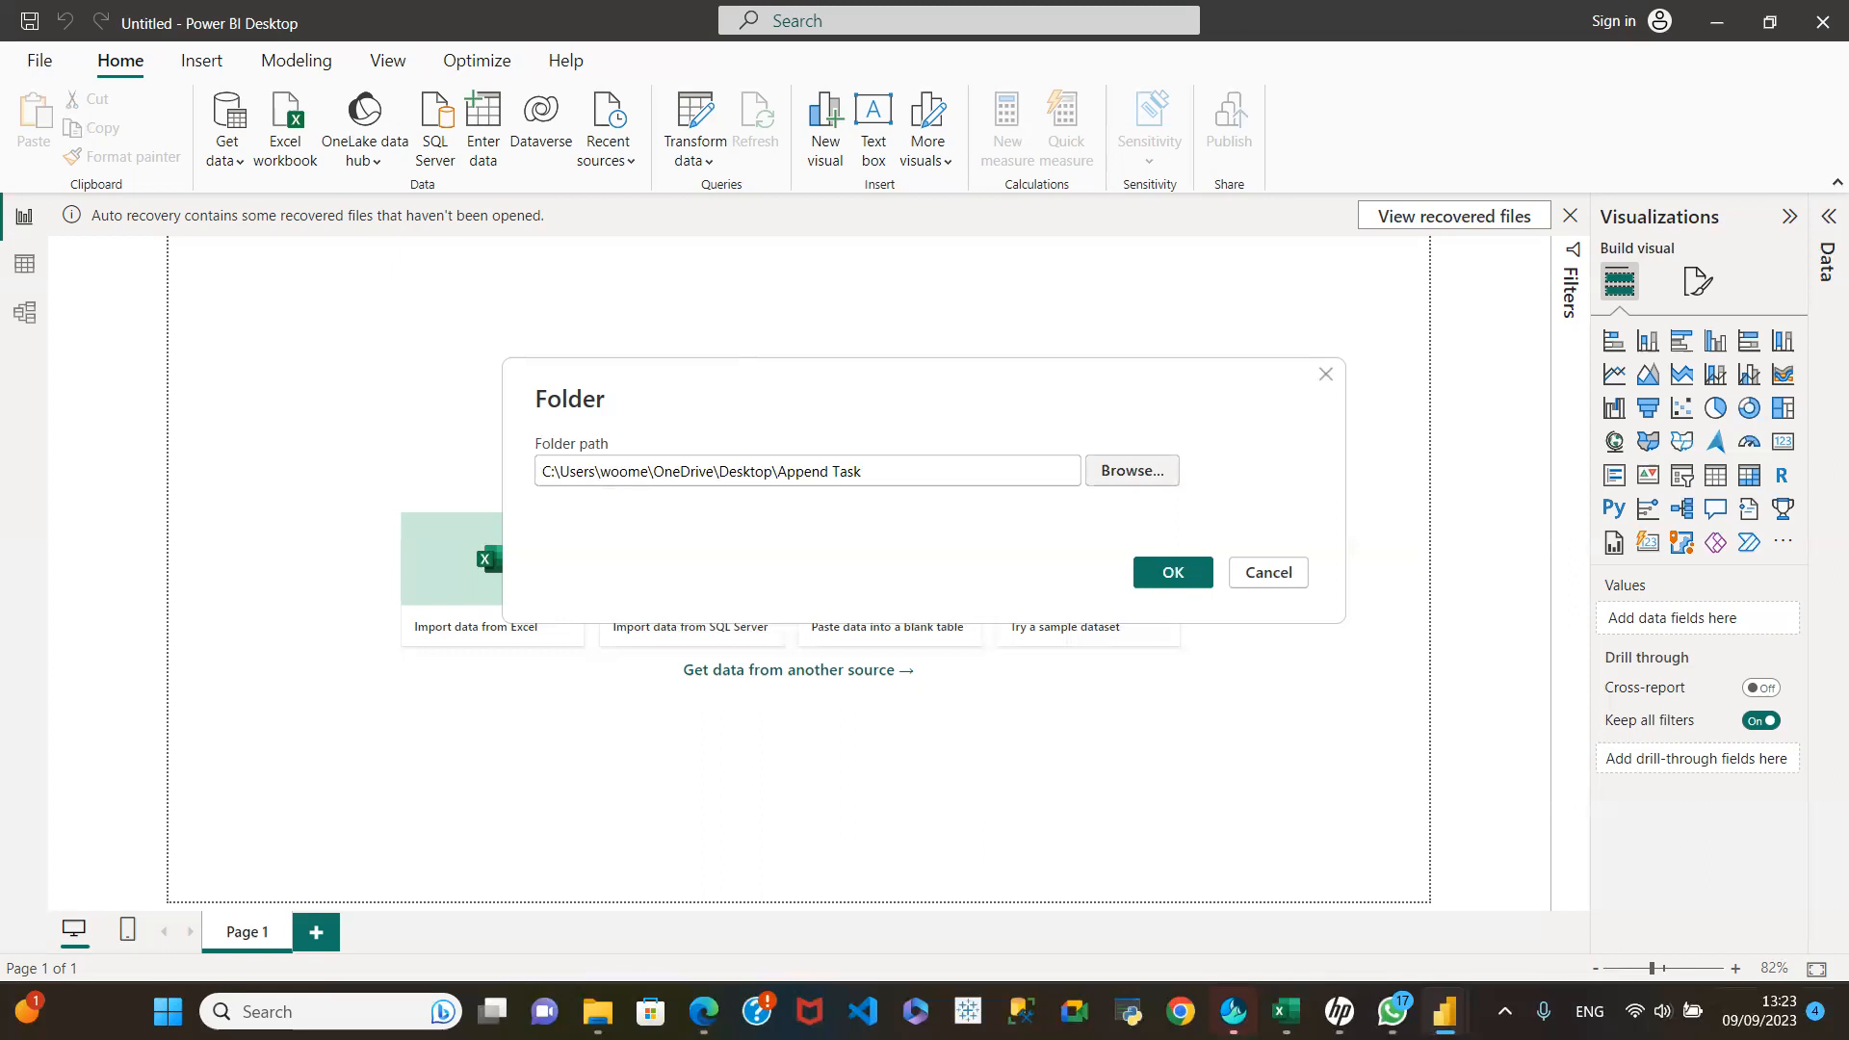
Step: Close the open WhatsApp window and relaunch WhatsApp through a Windows app search
{"action": "mouse_move", "coordinate": [1445, 1012]}
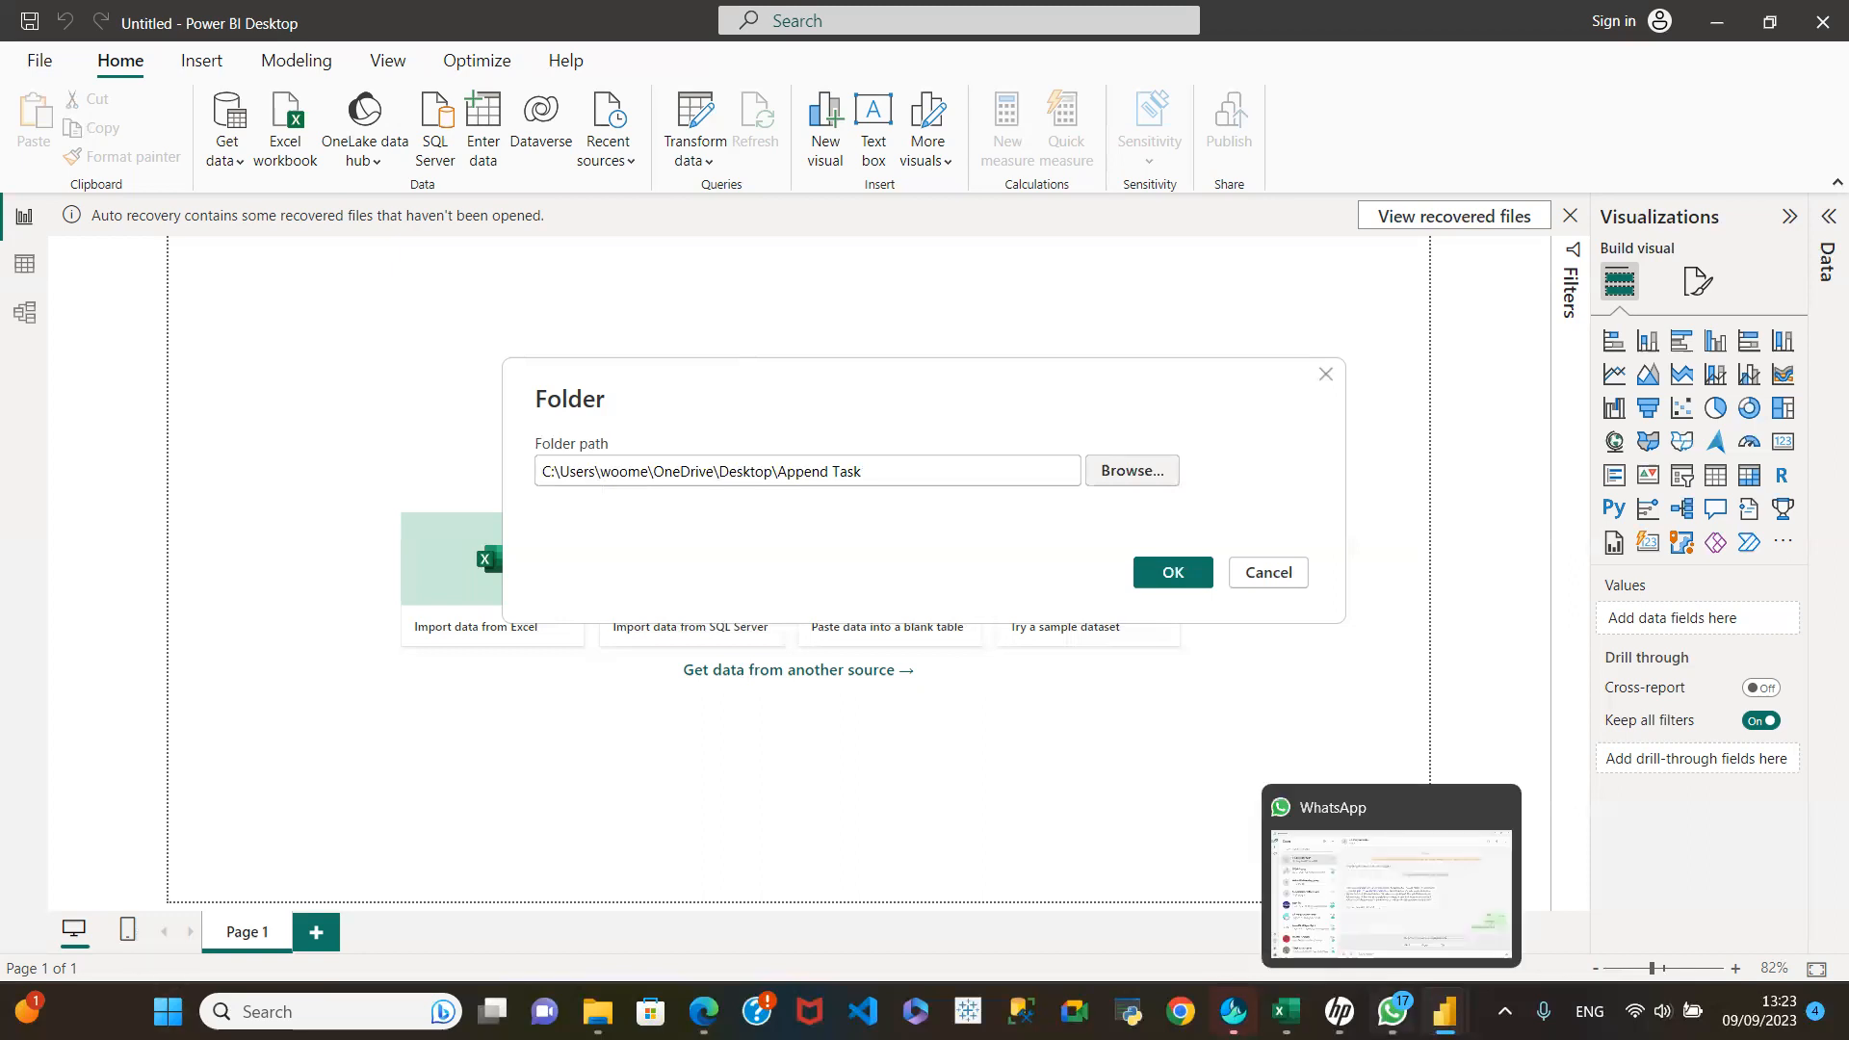
{"action": "left_click", "coordinate": [1392, 1012]}
{"action": "key", "text": "alt+F4"}
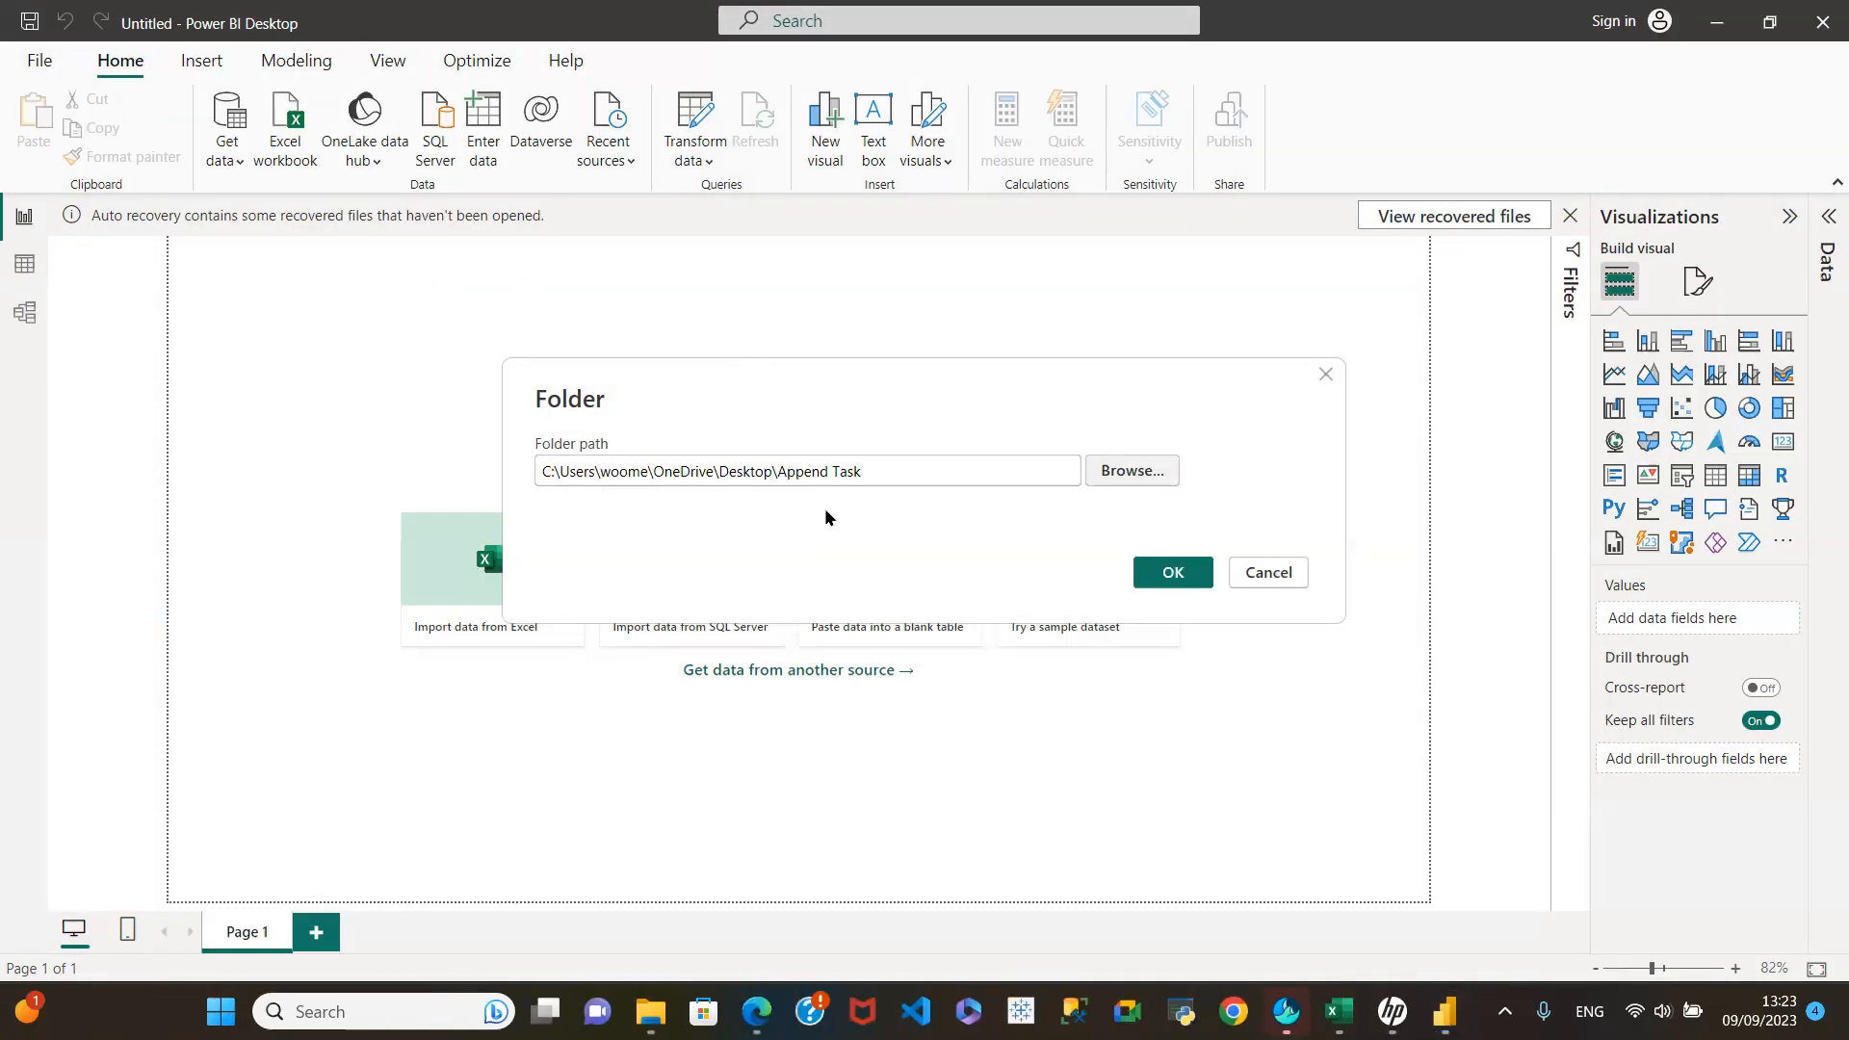
{"action": "mouse_move", "coordinate": [1445, 1012]}
{"action": "left_click", "coordinate": [222, 1011]}
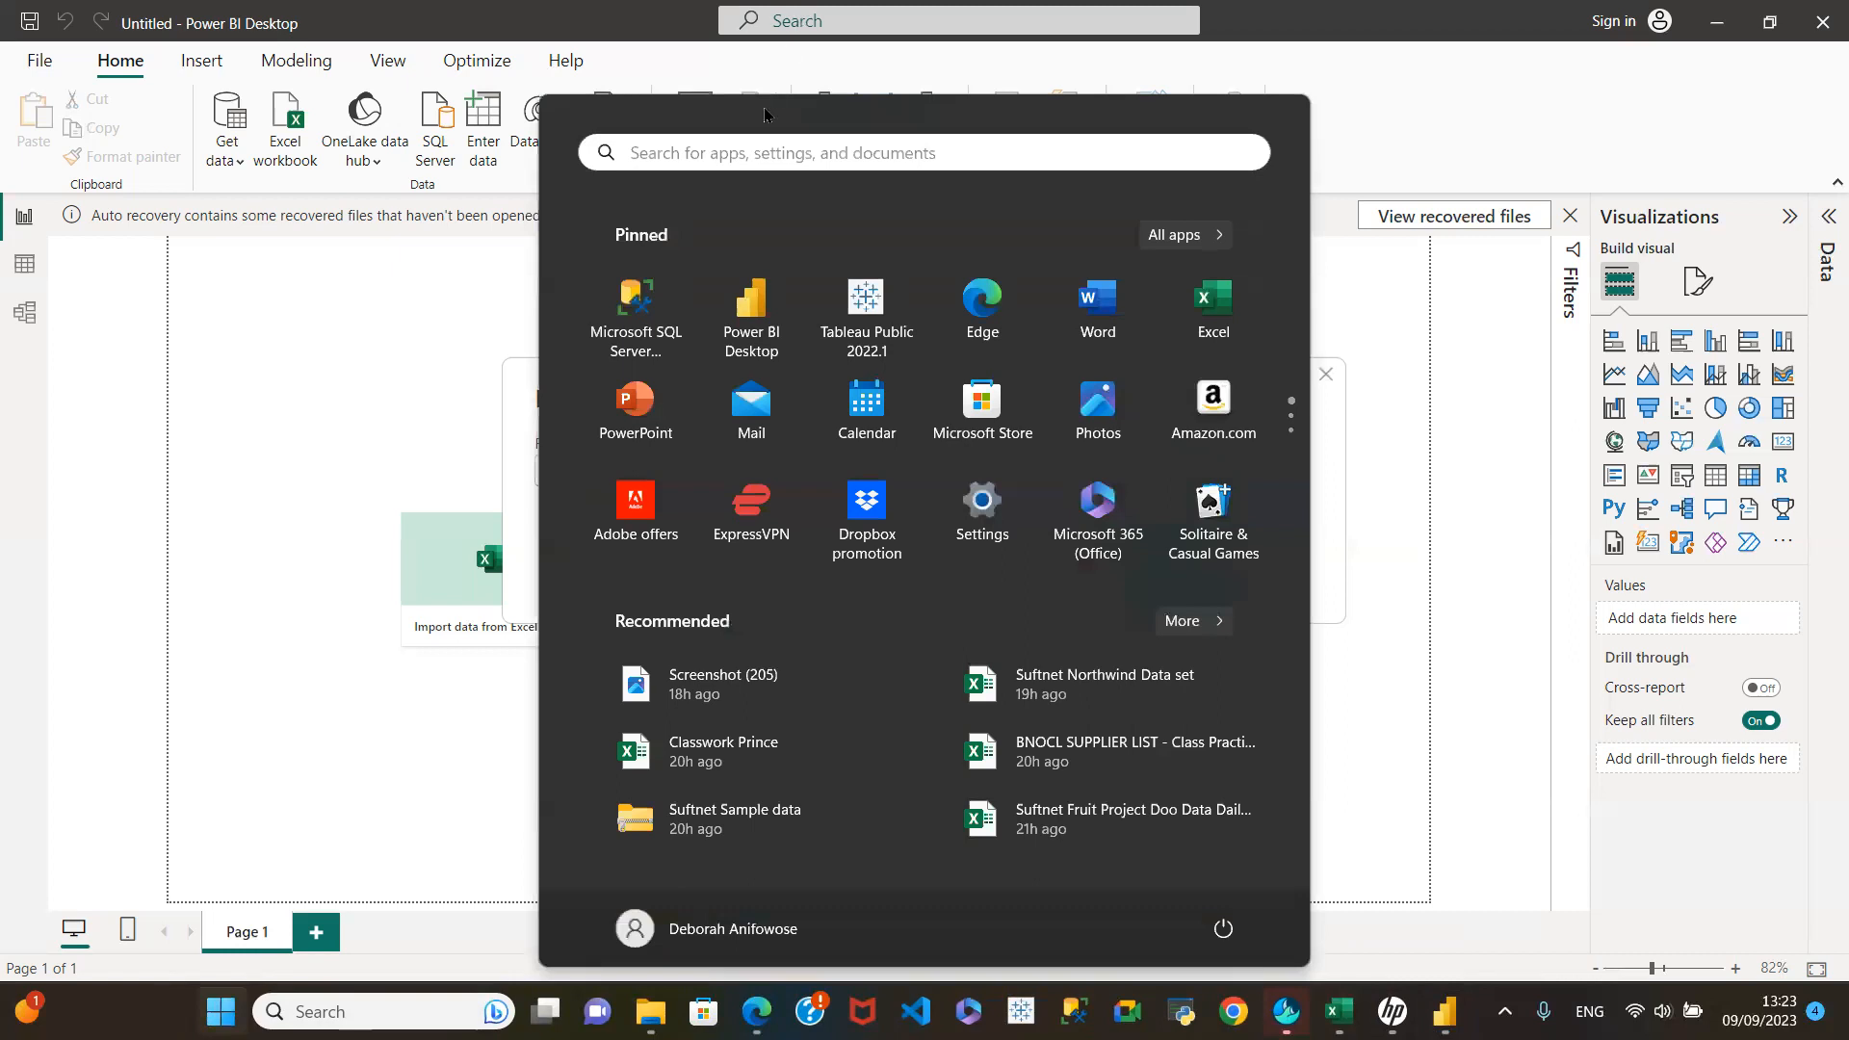
{"action": "left_click", "coordinate": [740, 147]}
{"action": "type", "text": "w"}
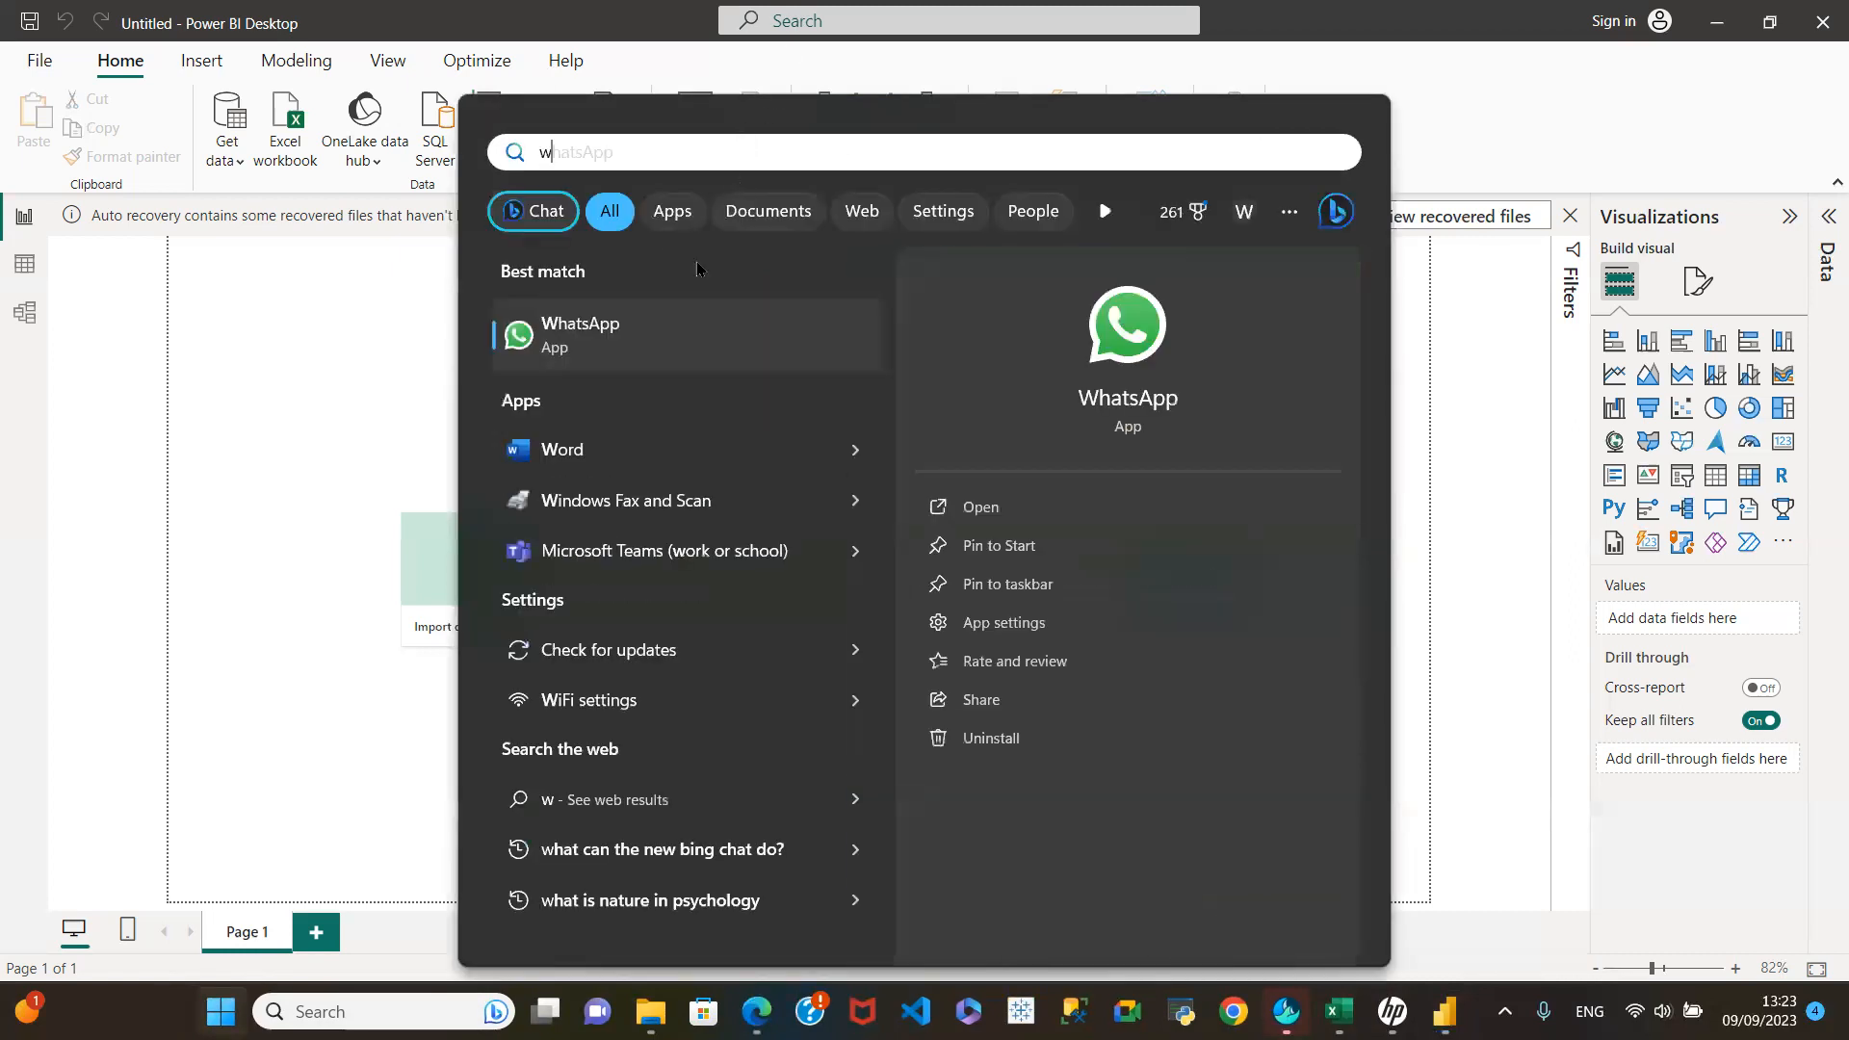
{"action": "left_click", "coordinate": [992, 507]}
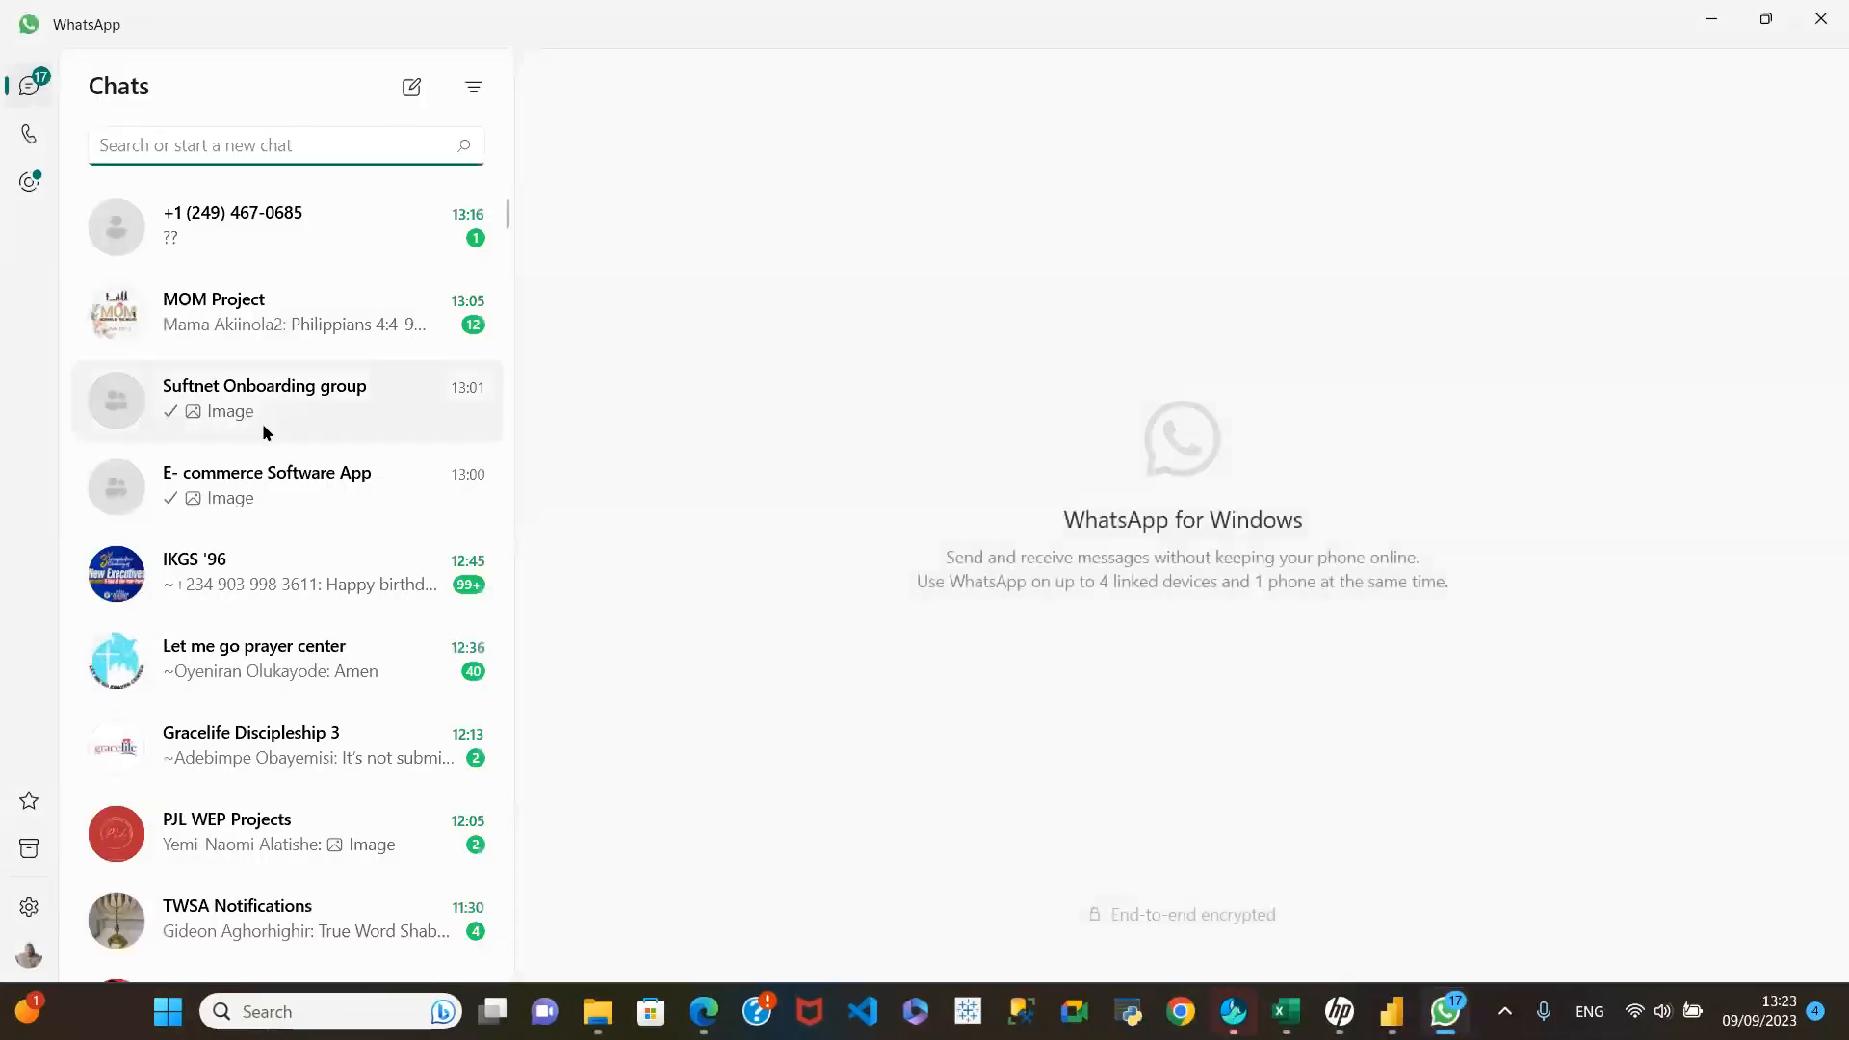
Step: Launch Zoom Meetings from the meeting link in the E- commerce Software App chat, and return to the untitled Power BI Desktop report
{"action": "left_click", "coordinate": [281, 495]}
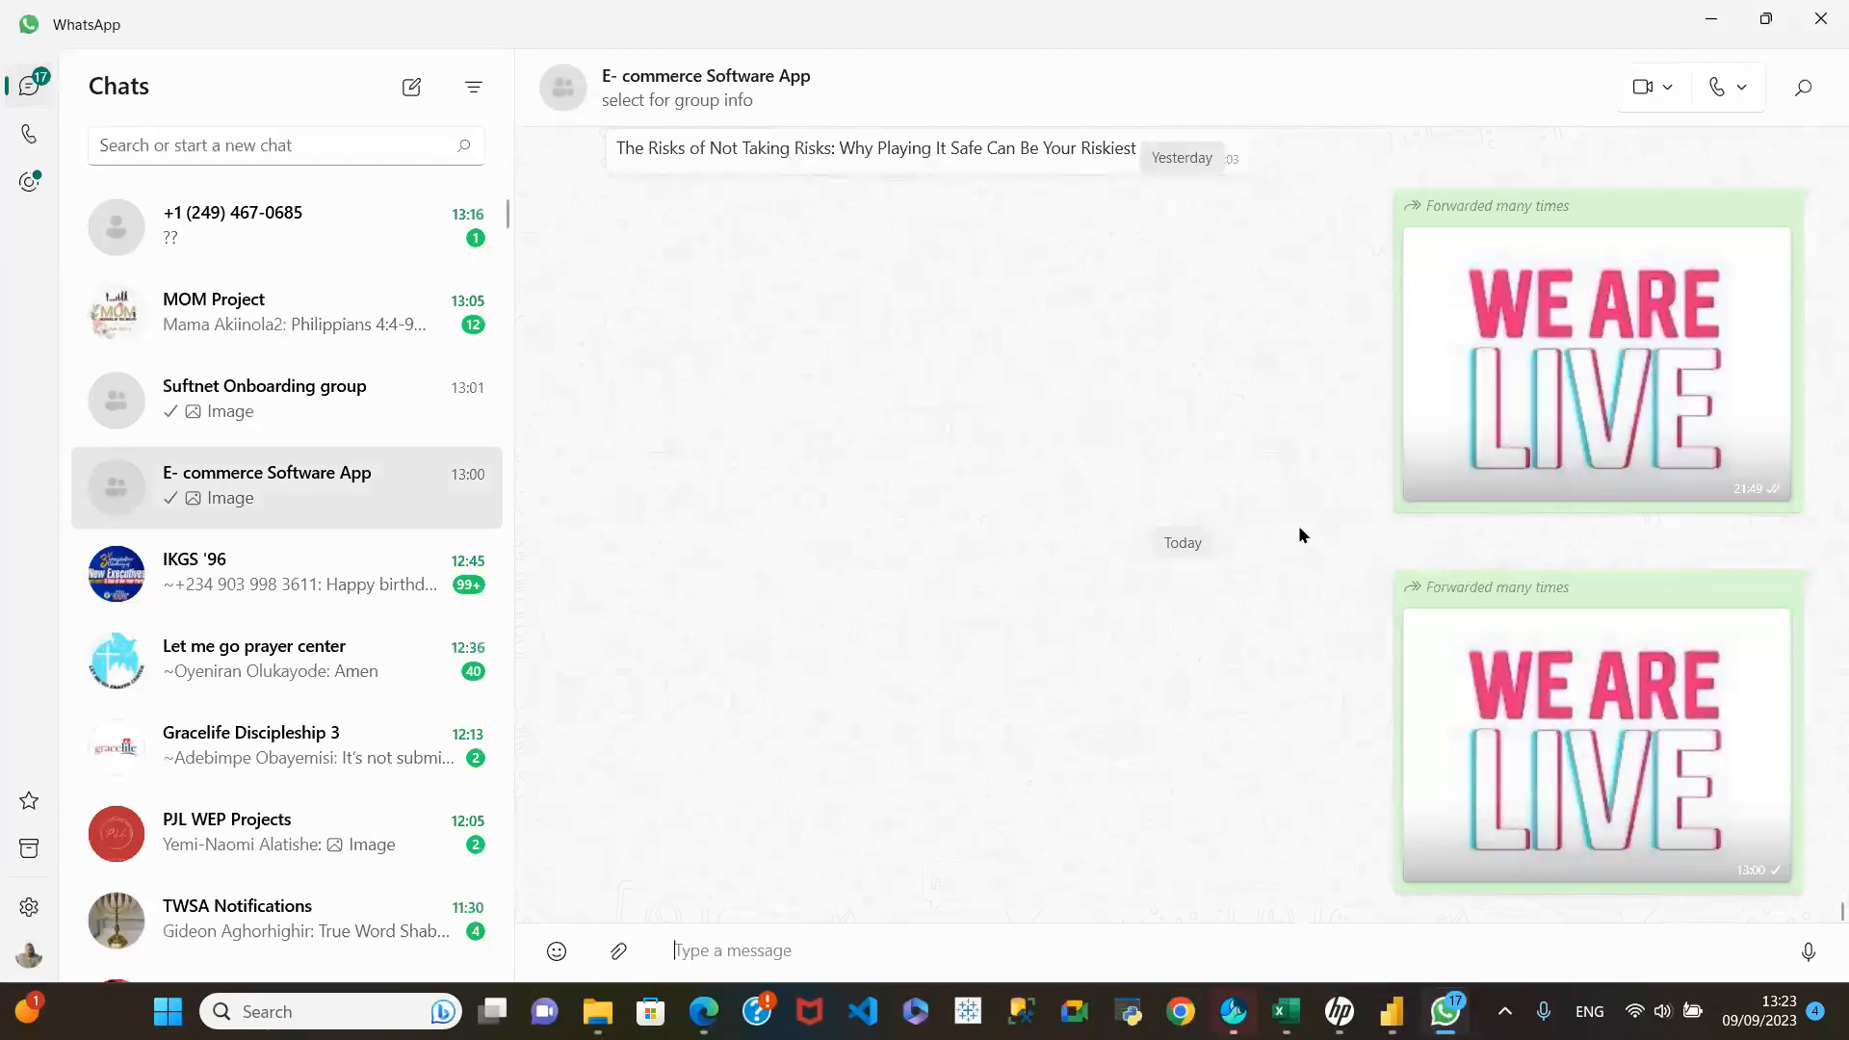
{"action": "scroll", "coordinate": [1298, 524], "scroll_direction": "up", "scroll_amount": 10}
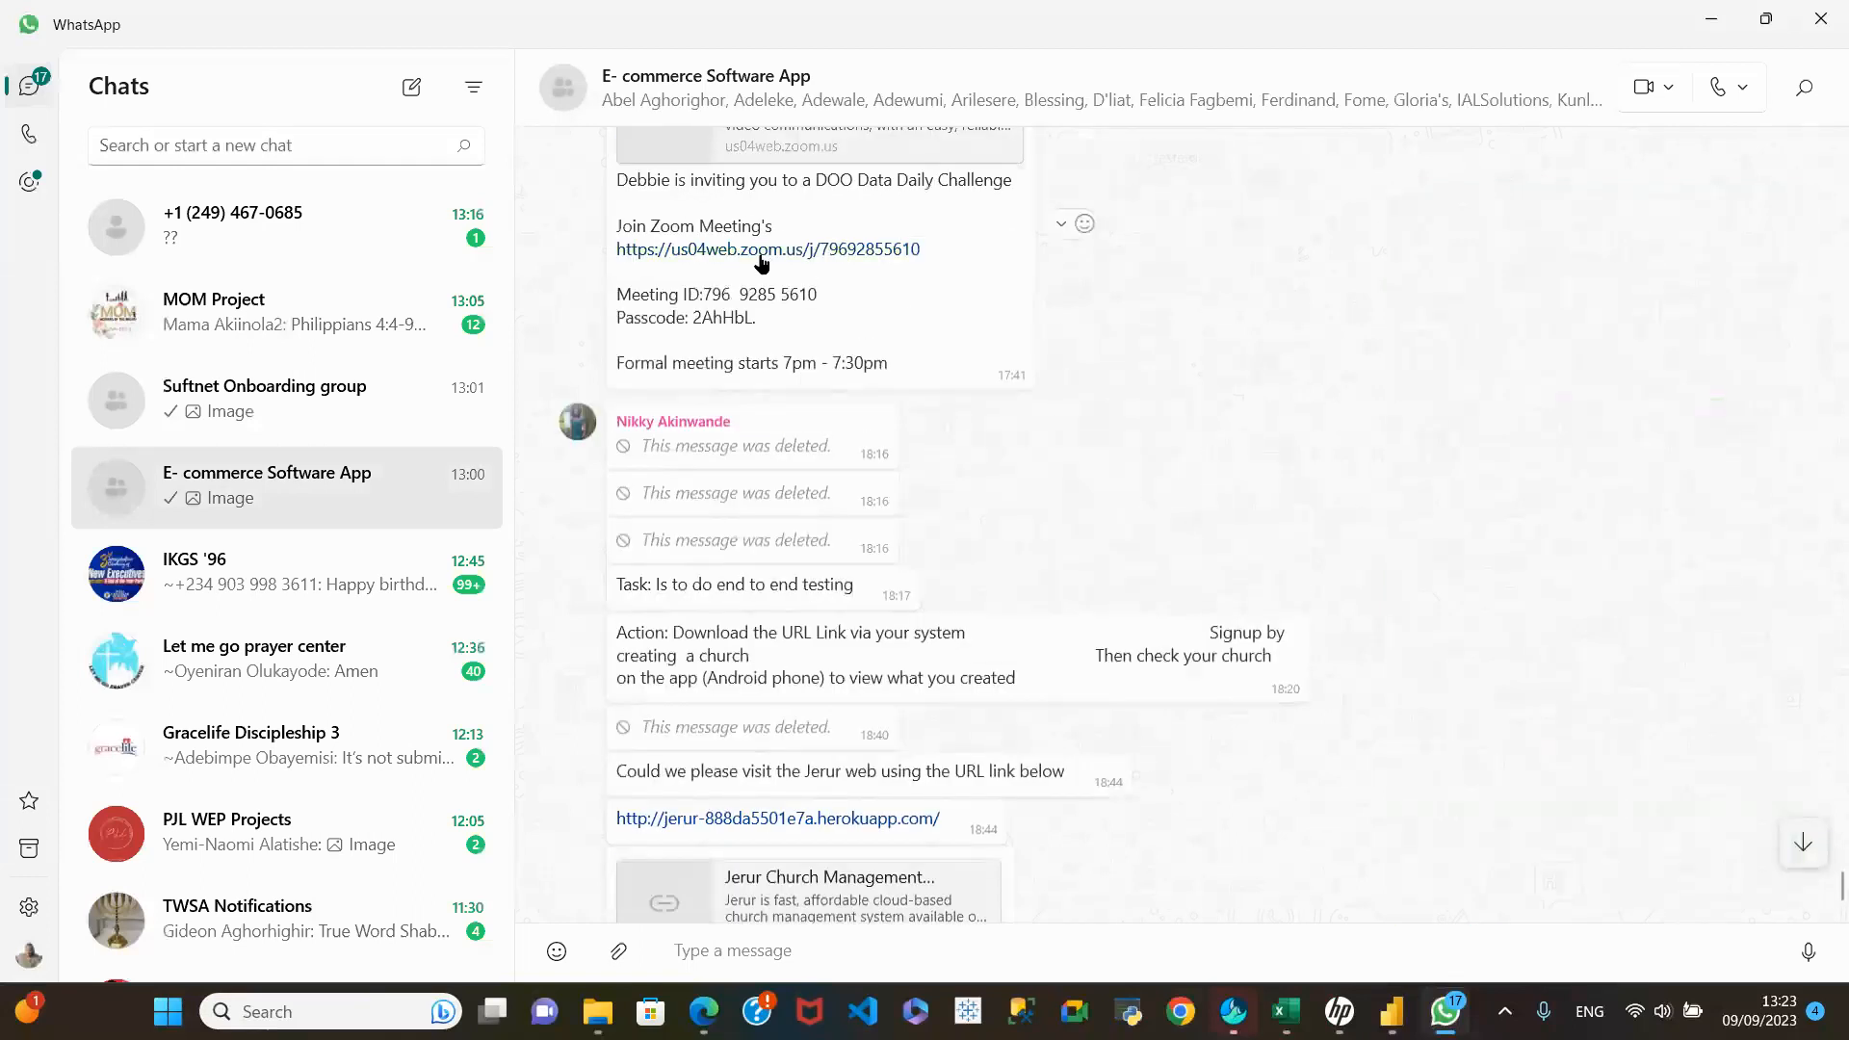
{"action": "left_click", "coordinate": [762, 250]}
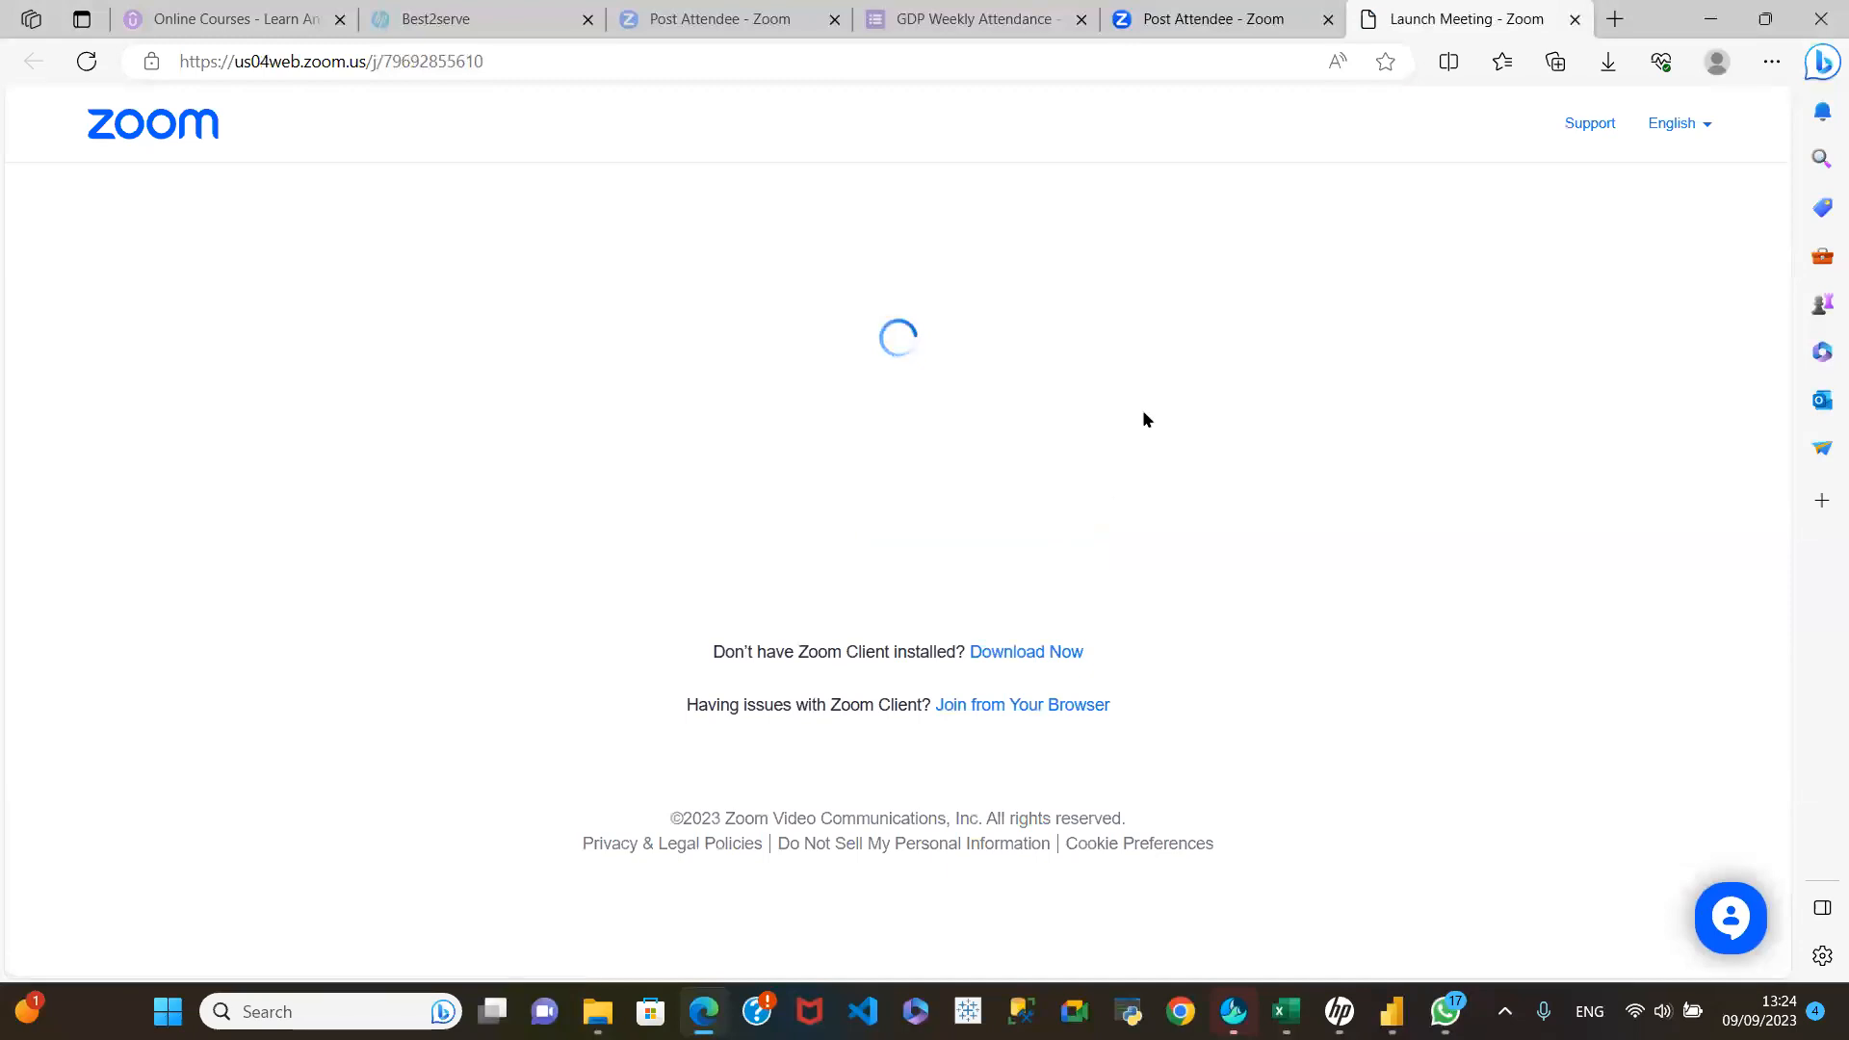
{"action": "left_click", "coordinate": [920, 623]}
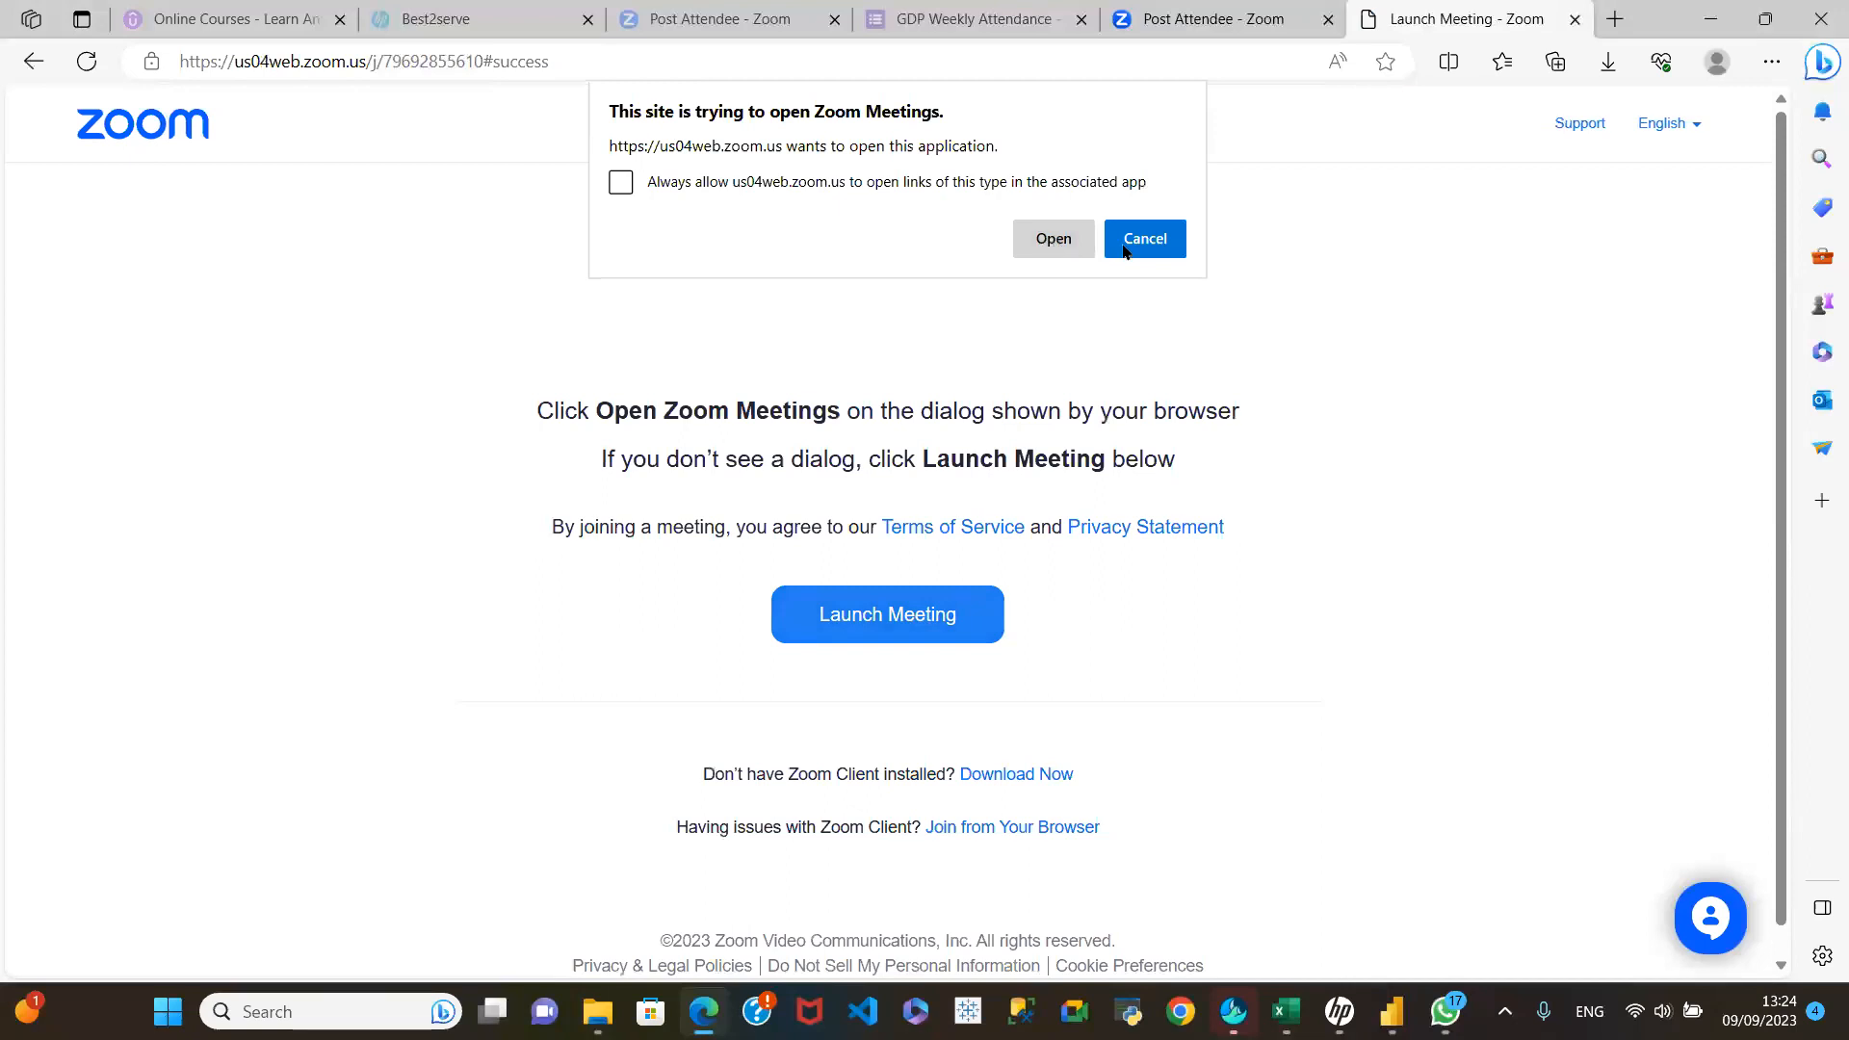
{"action": "left_click", "coordinate": [1054, 241]}
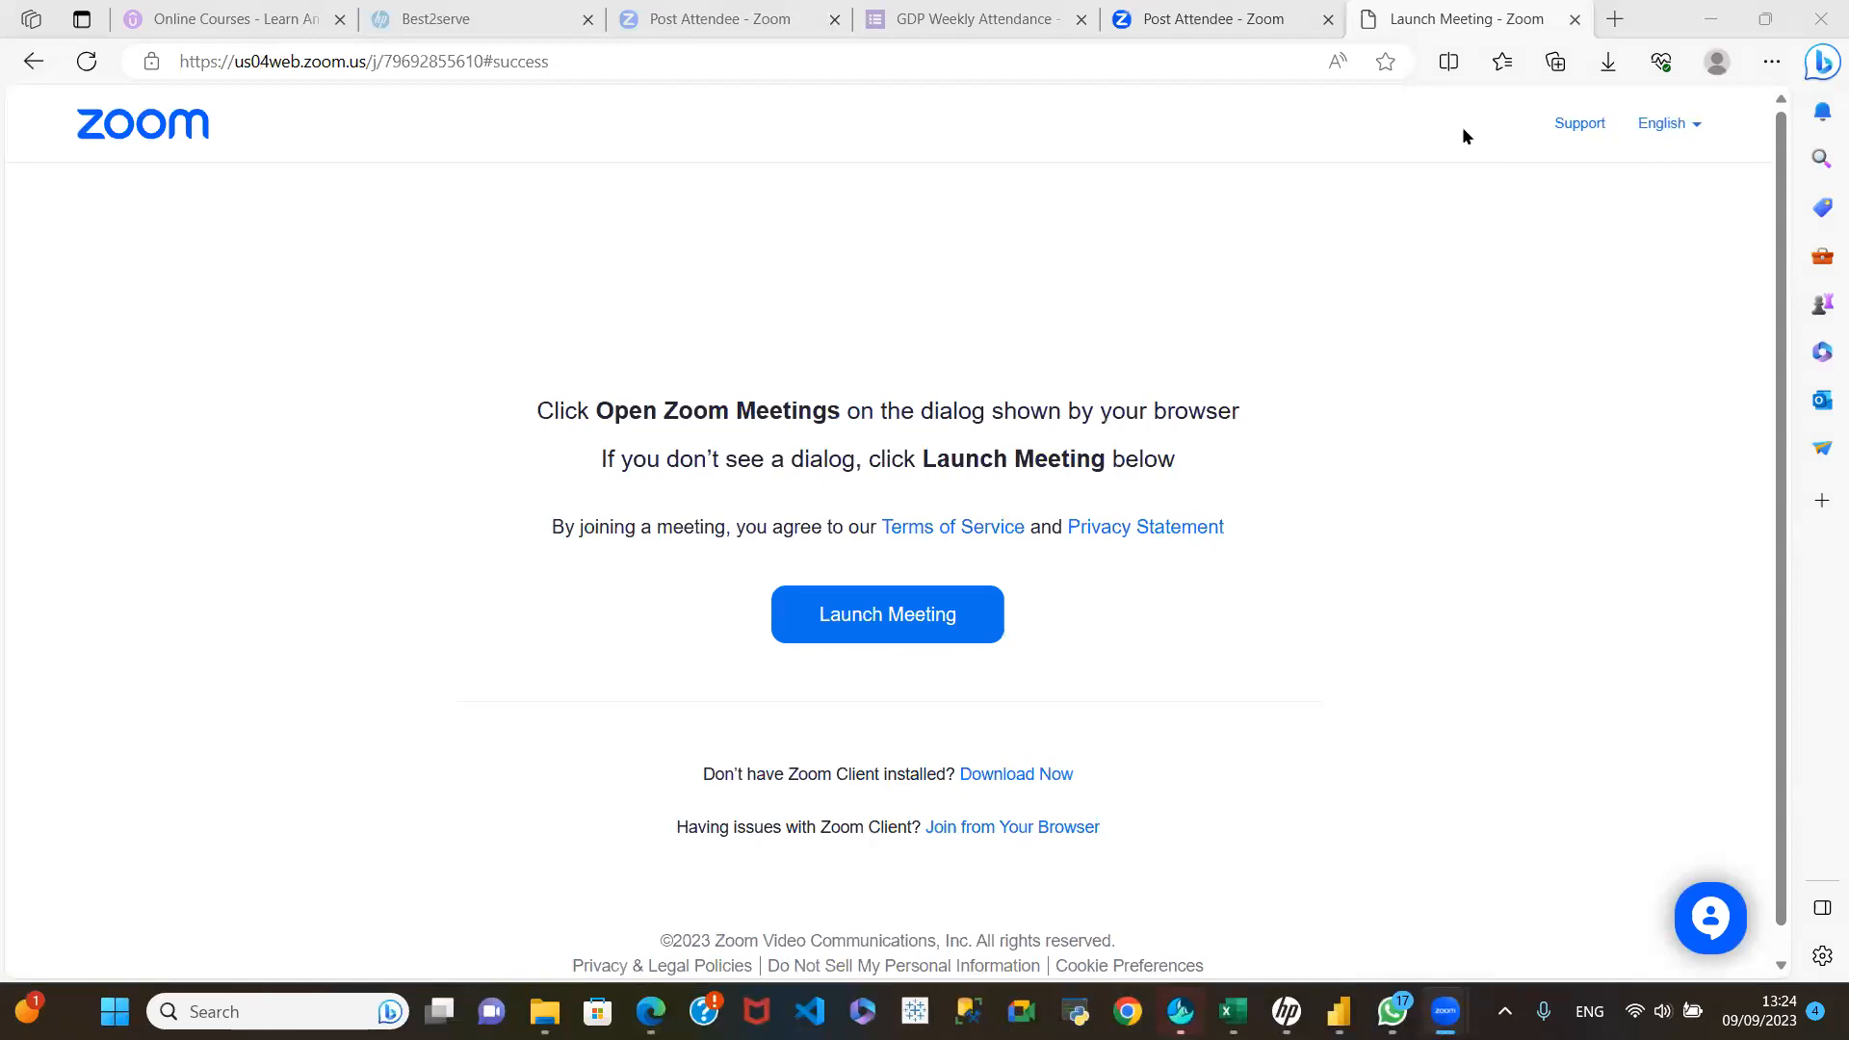
{"action": "mouse_move", "coordinate": [1338, 1011]}
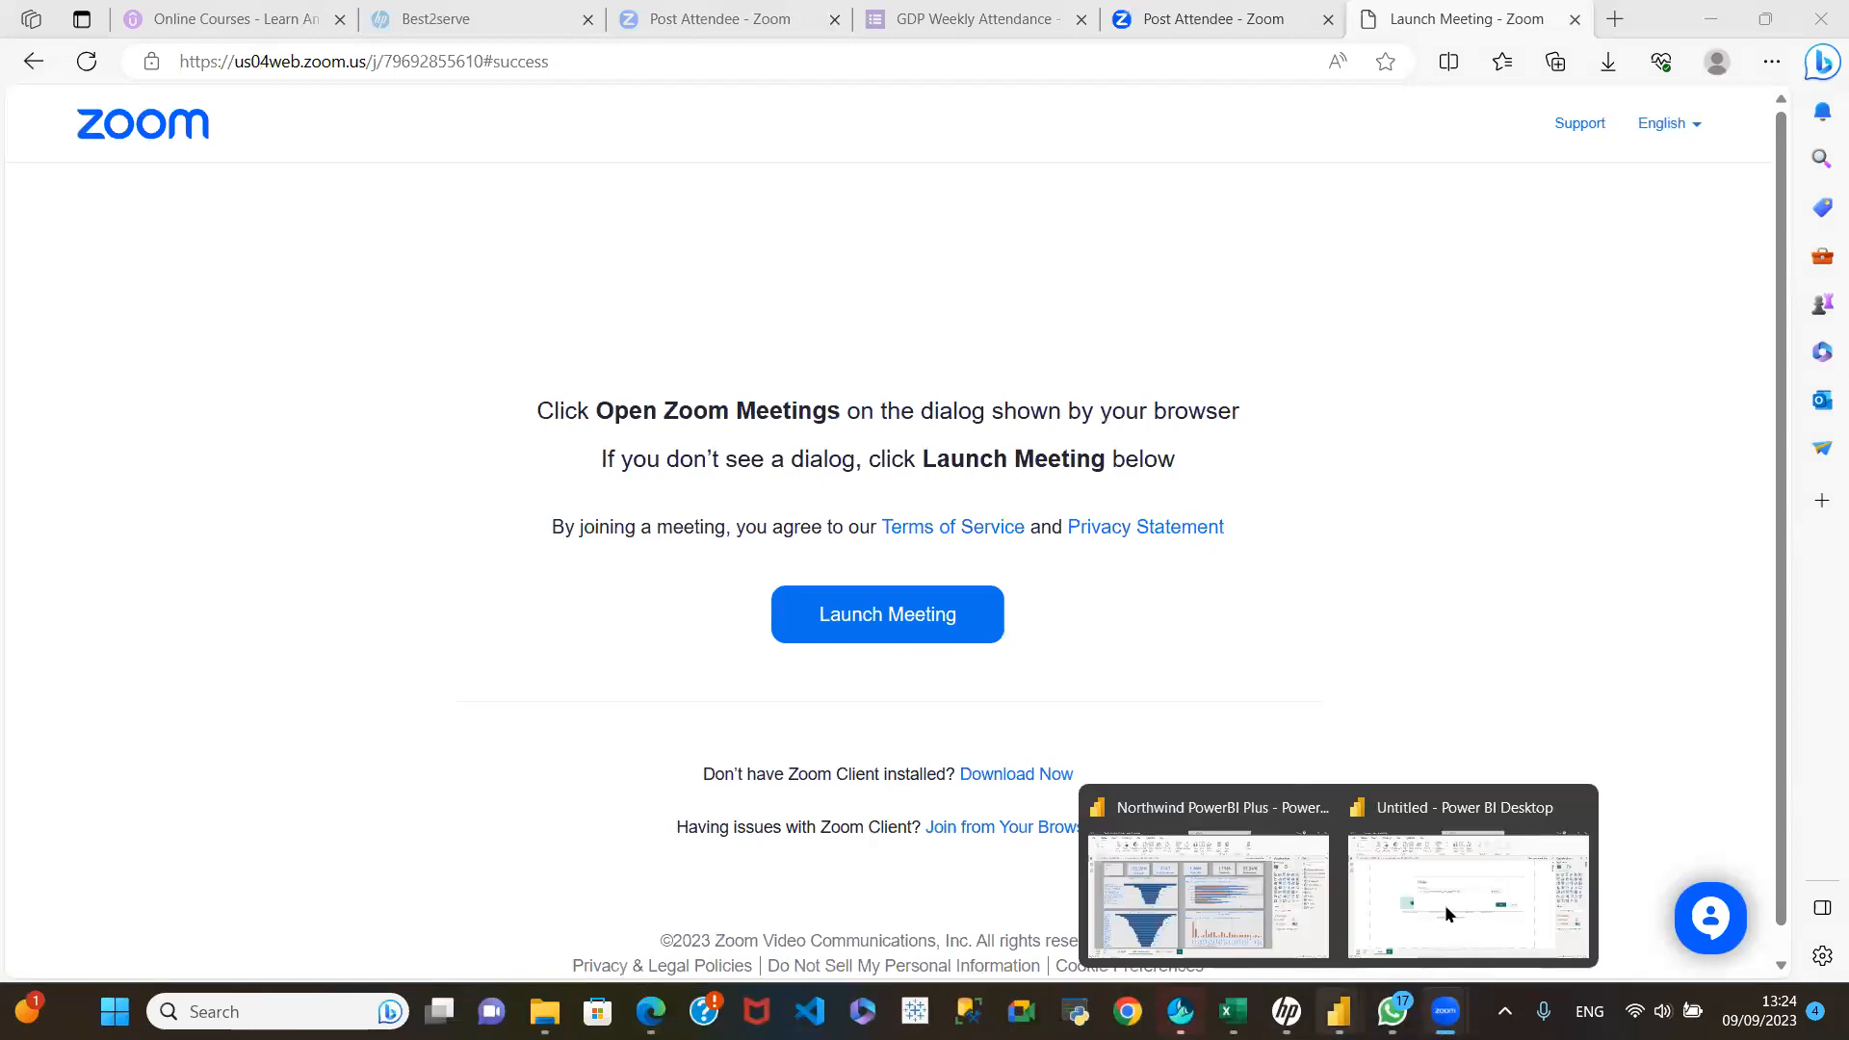
{"action": "left_click", "coordinate": [1451, 898]}
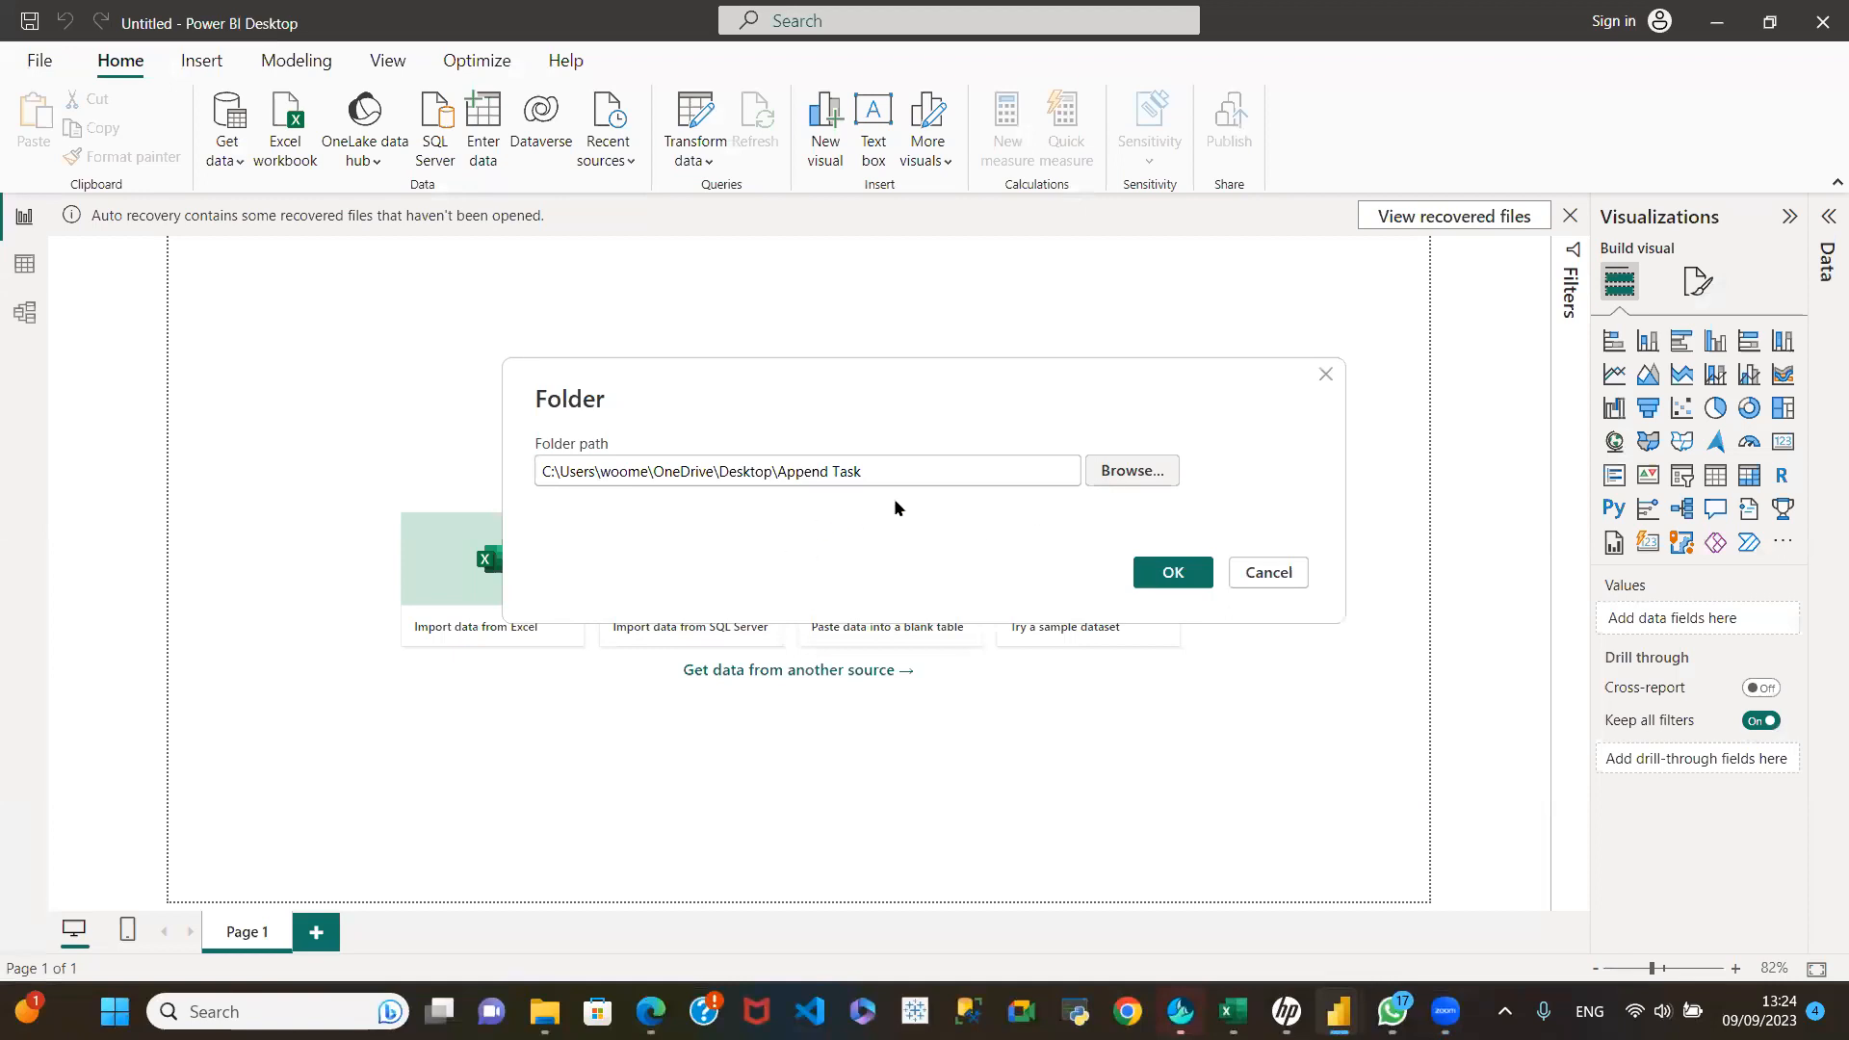
Step: Overwrite the folder path with the copied, quoted Append Task path and delete the pasted text
{"action": "left_click_drag", "start_coordinate": [932, 468], "coordinate": [448, 454]}
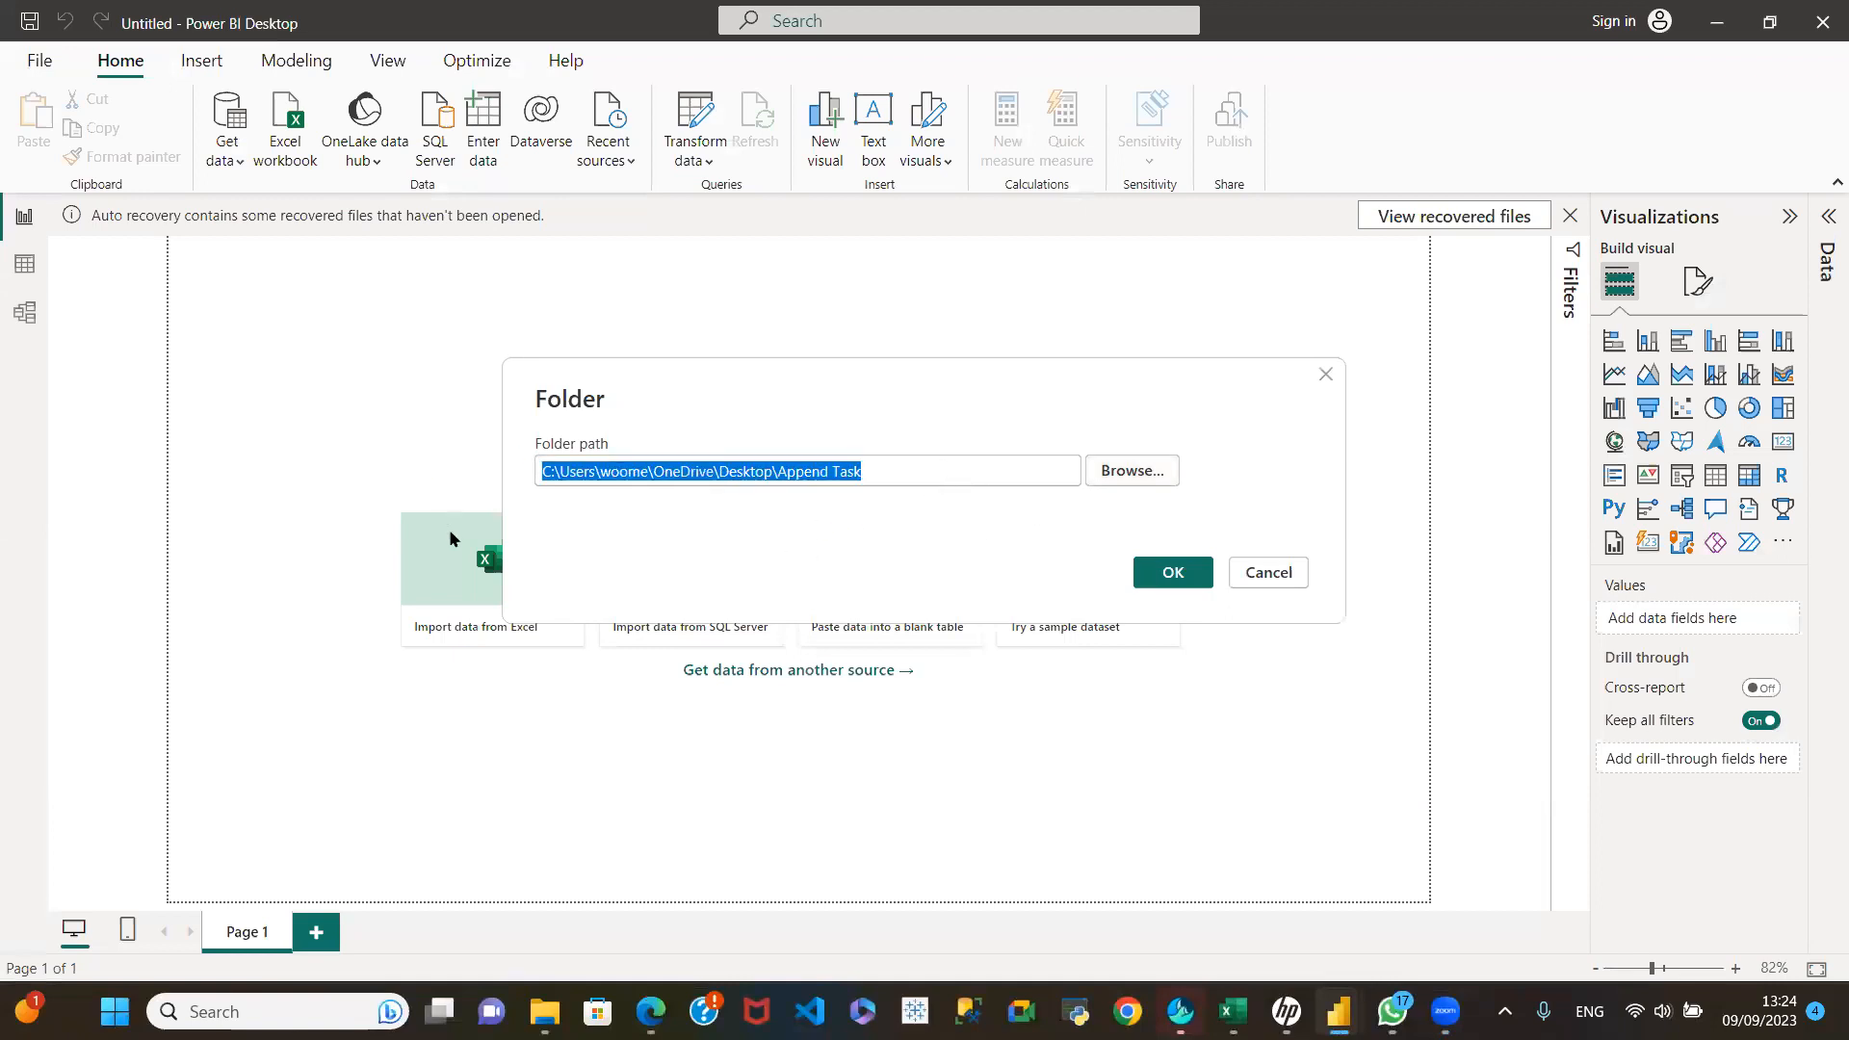
{"action": "key", "text": "ctrl+v"}
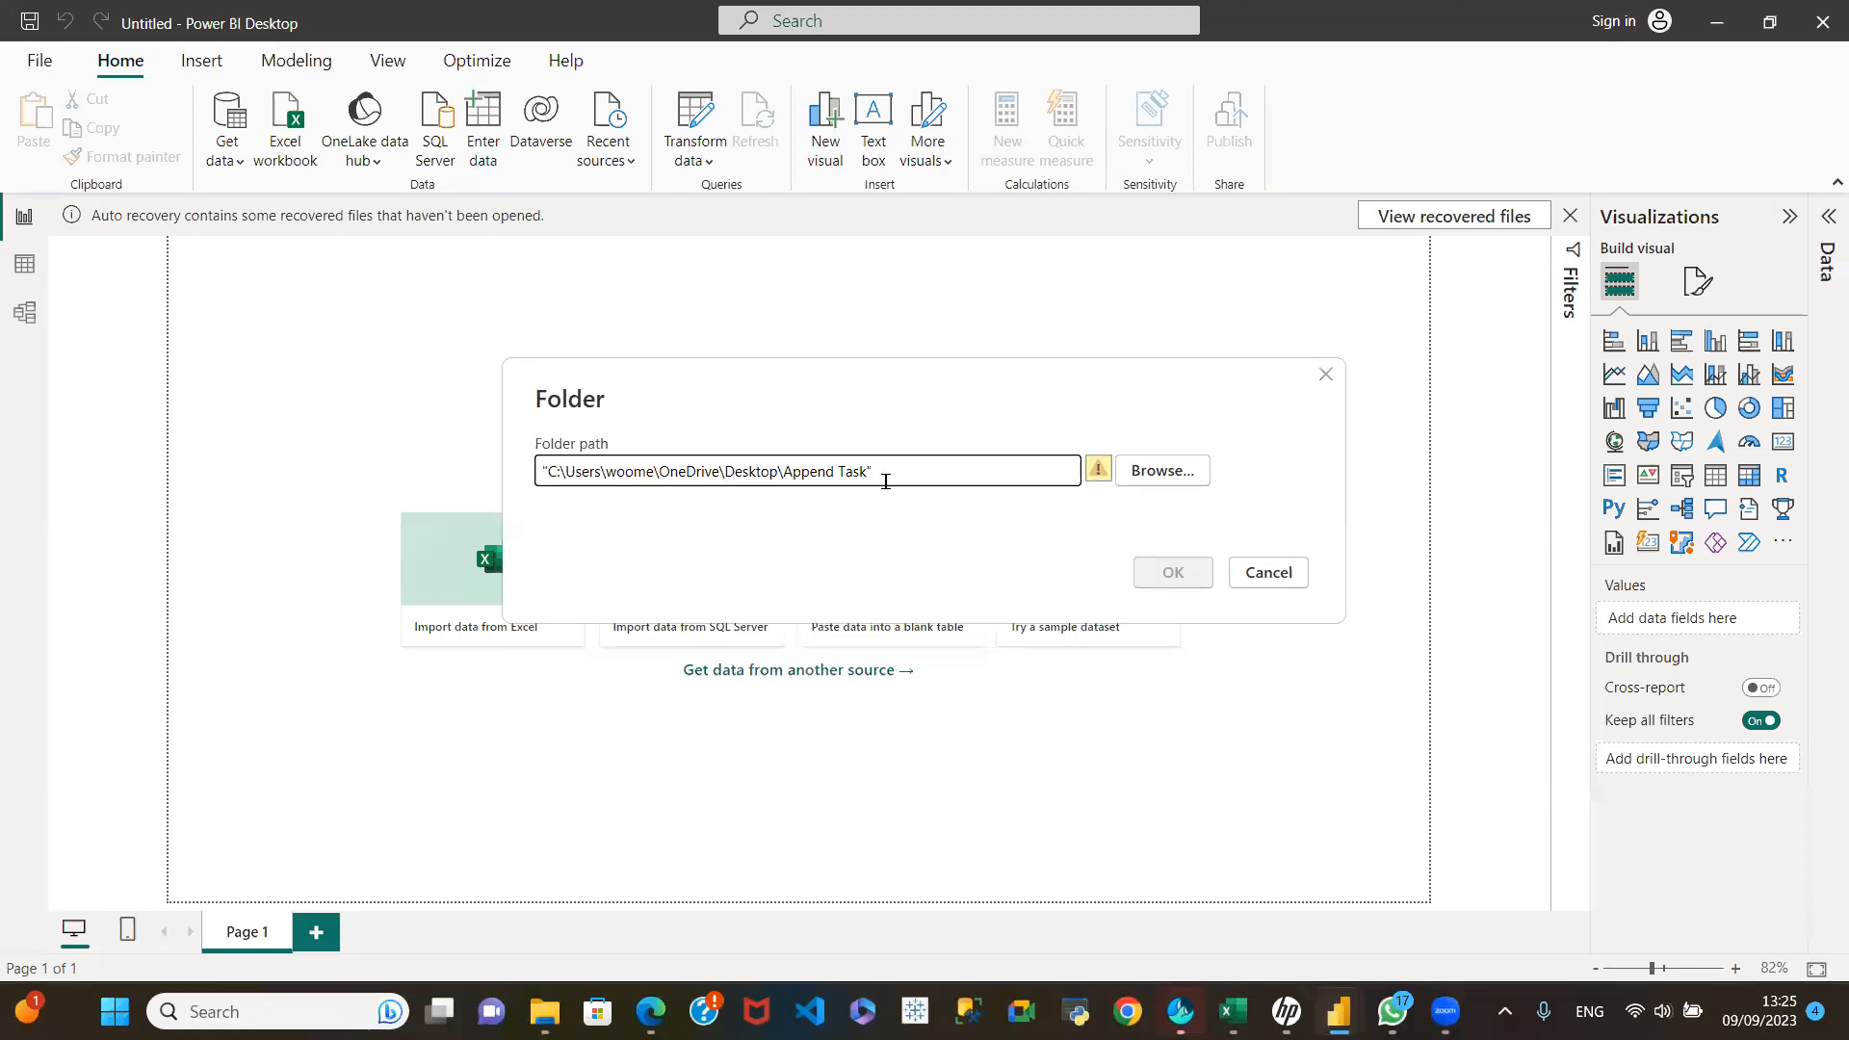
{"action": "left_click_drag", "start_coordinate": [895, 464], "coordinate": [451, 464]}
{"action": "key", "text": "ctrl+c"}
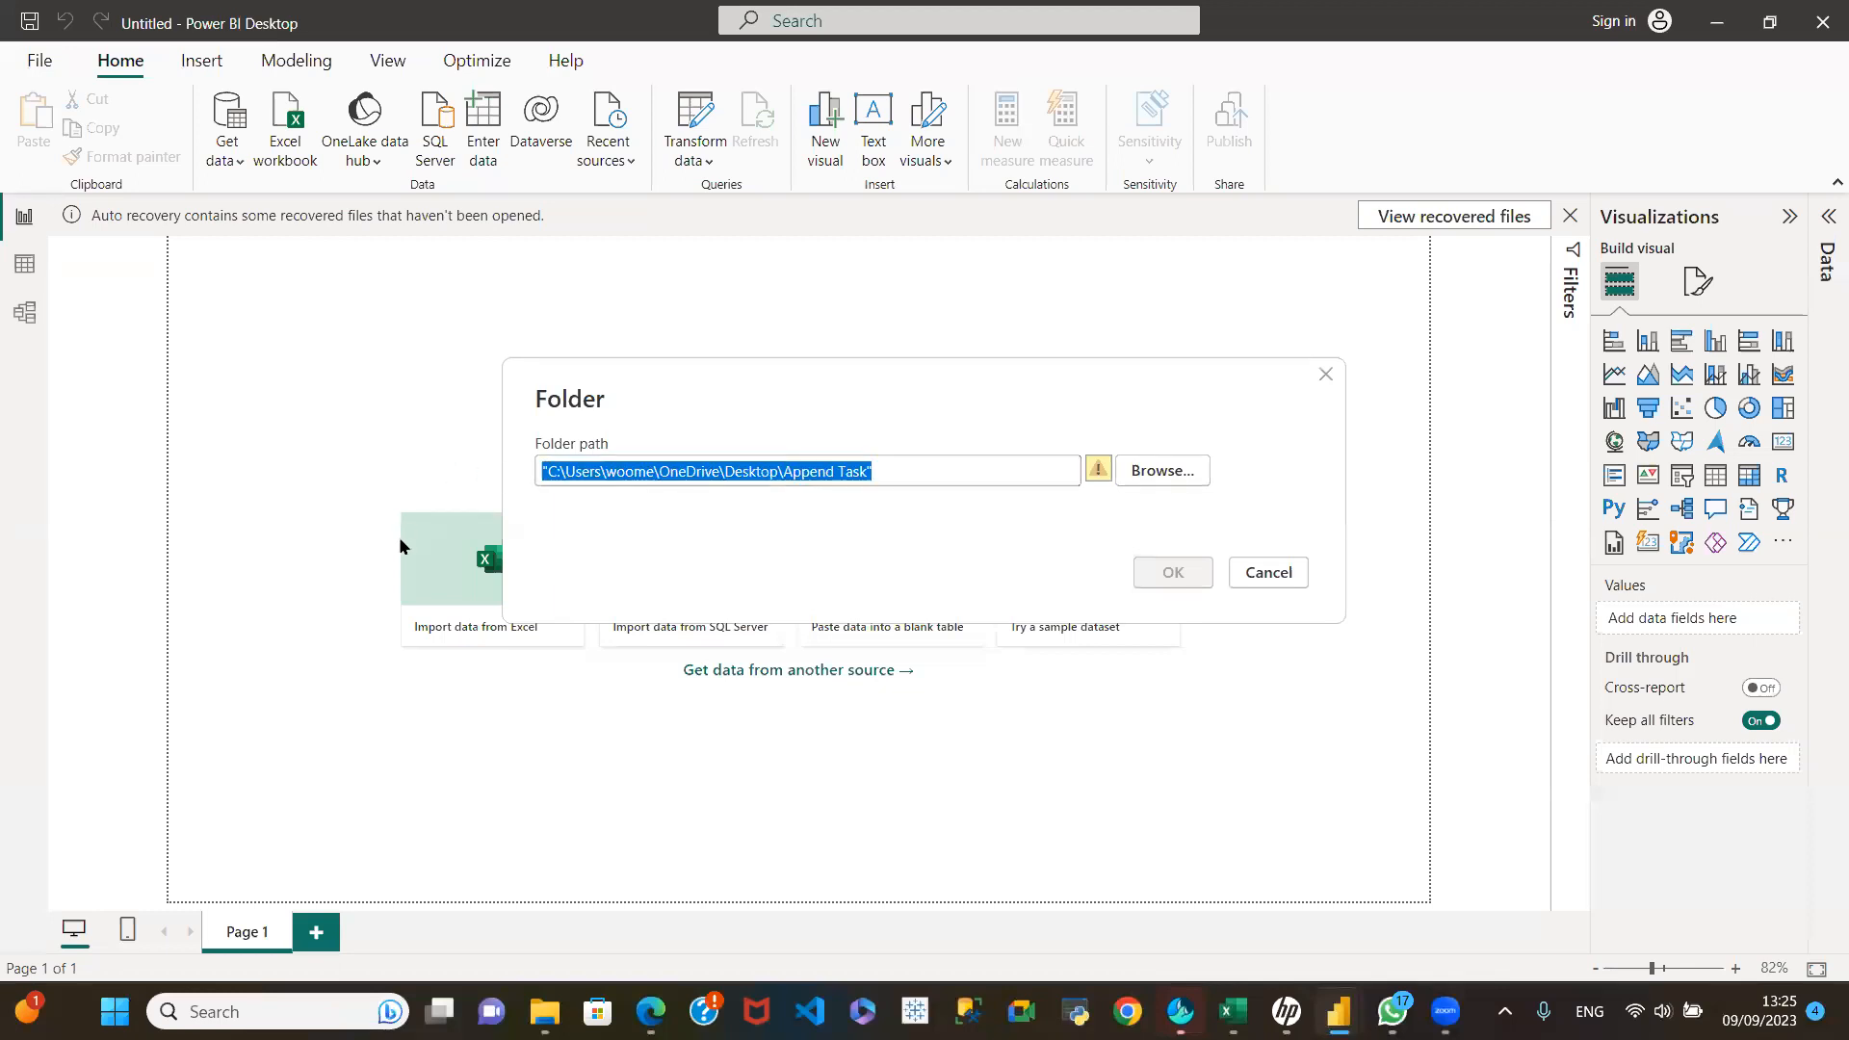
{"action": "key", "text": "BackSpace"}
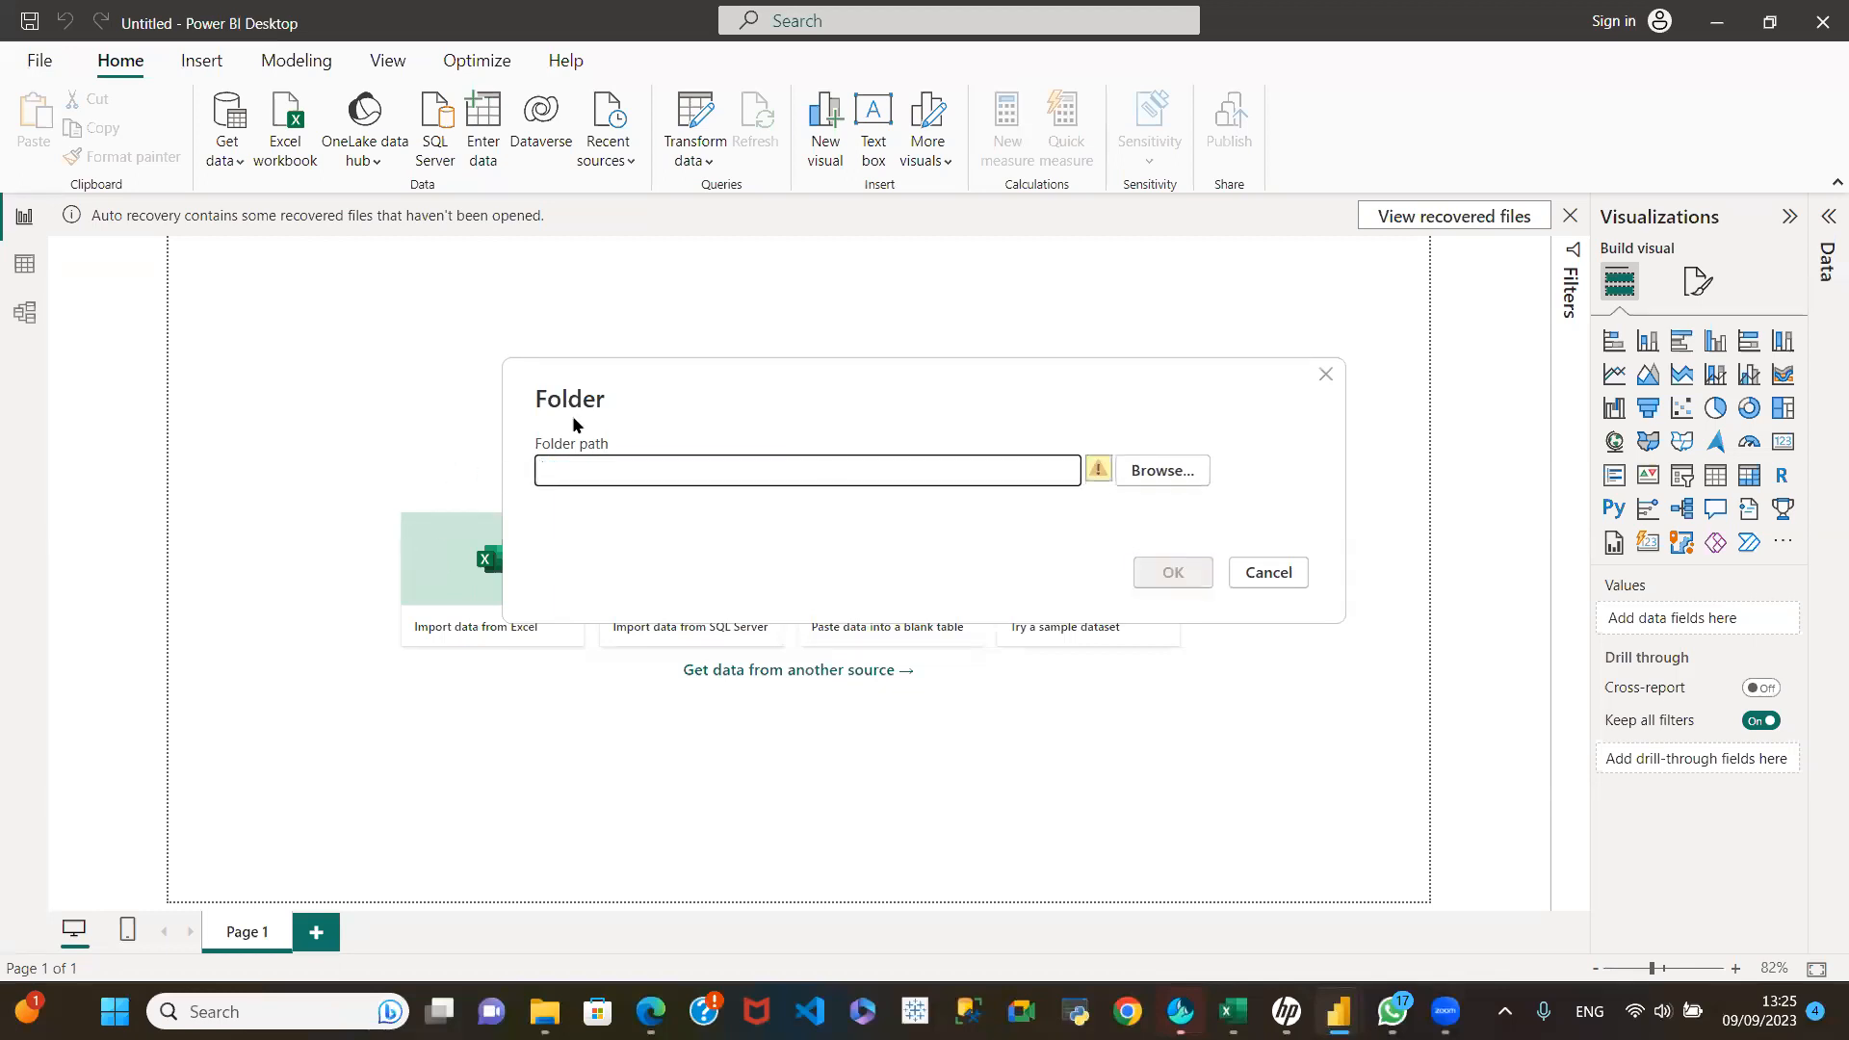
Step: Choose the Append Task folder on the Desktop through folder browsing as the Folder connector's path
{"action": "left_click", "coordinate": [1168, 471]}
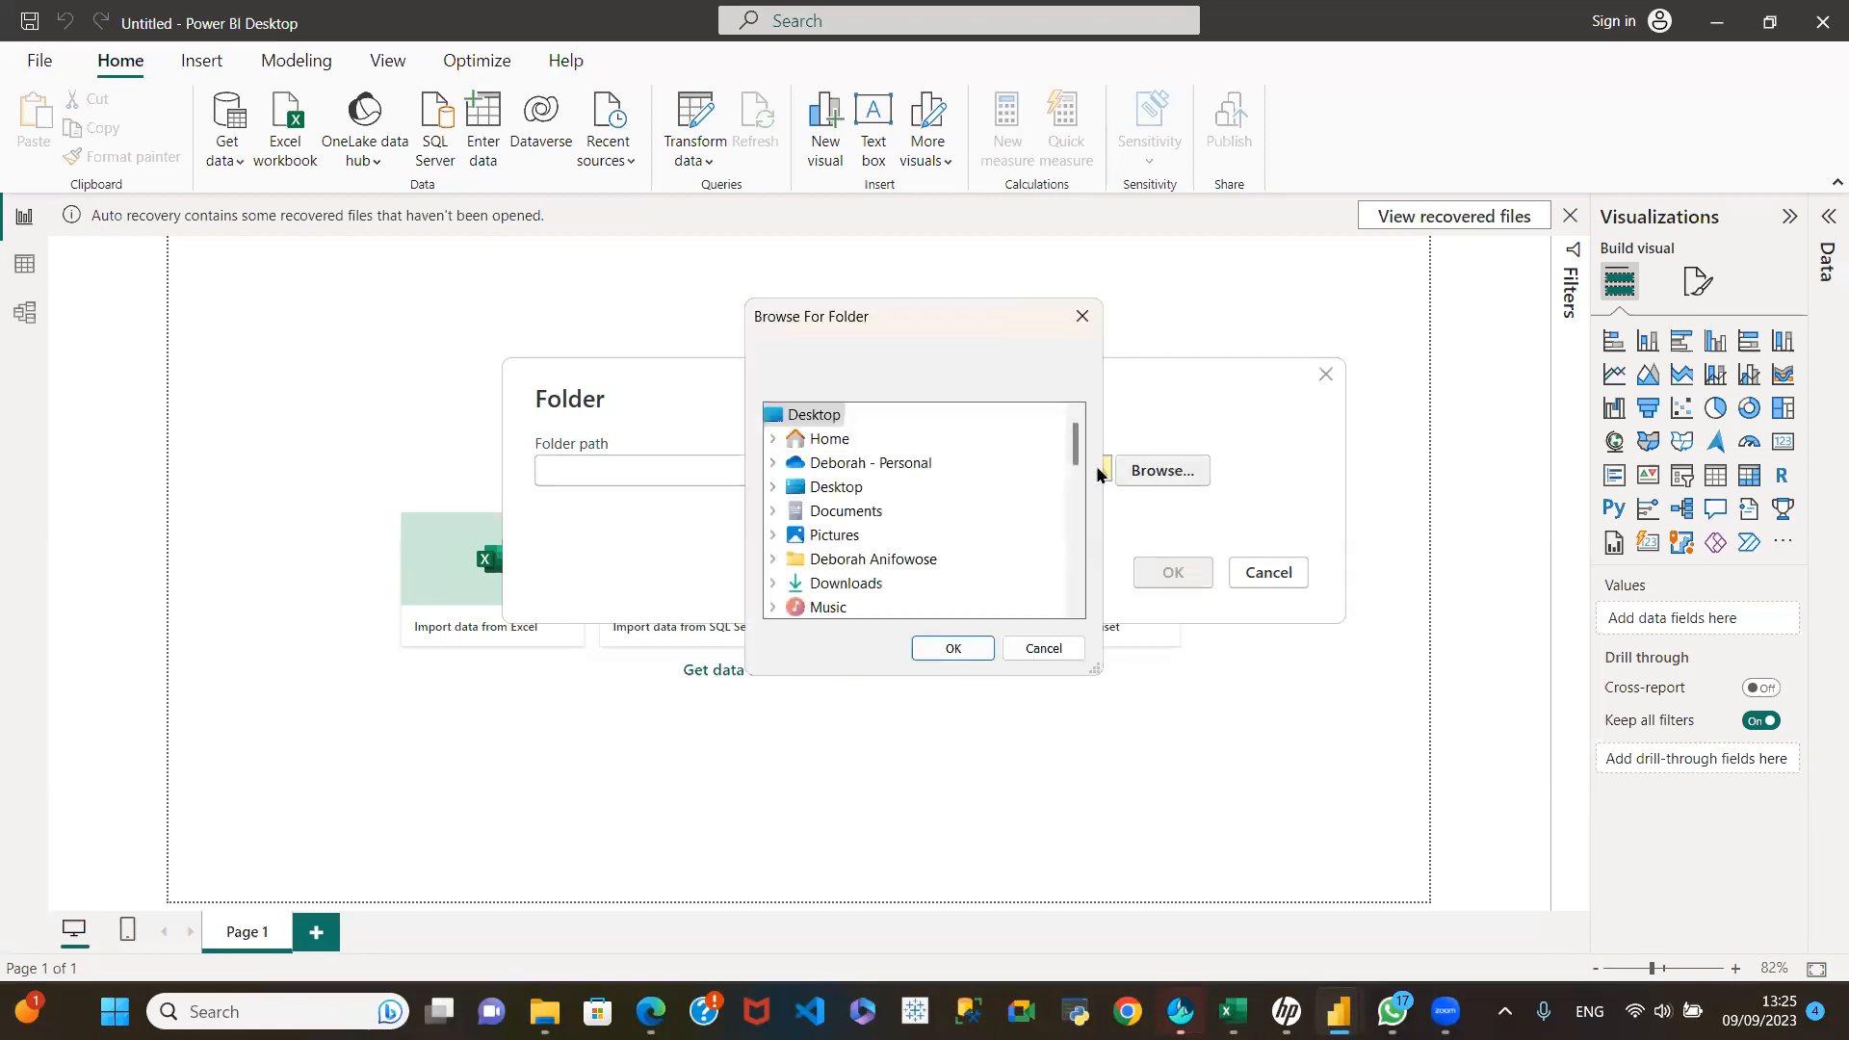
{"action": "double_click", "coordinate": [839, 488]}
{"action": "left_click", "coordinate": [873, 464]}
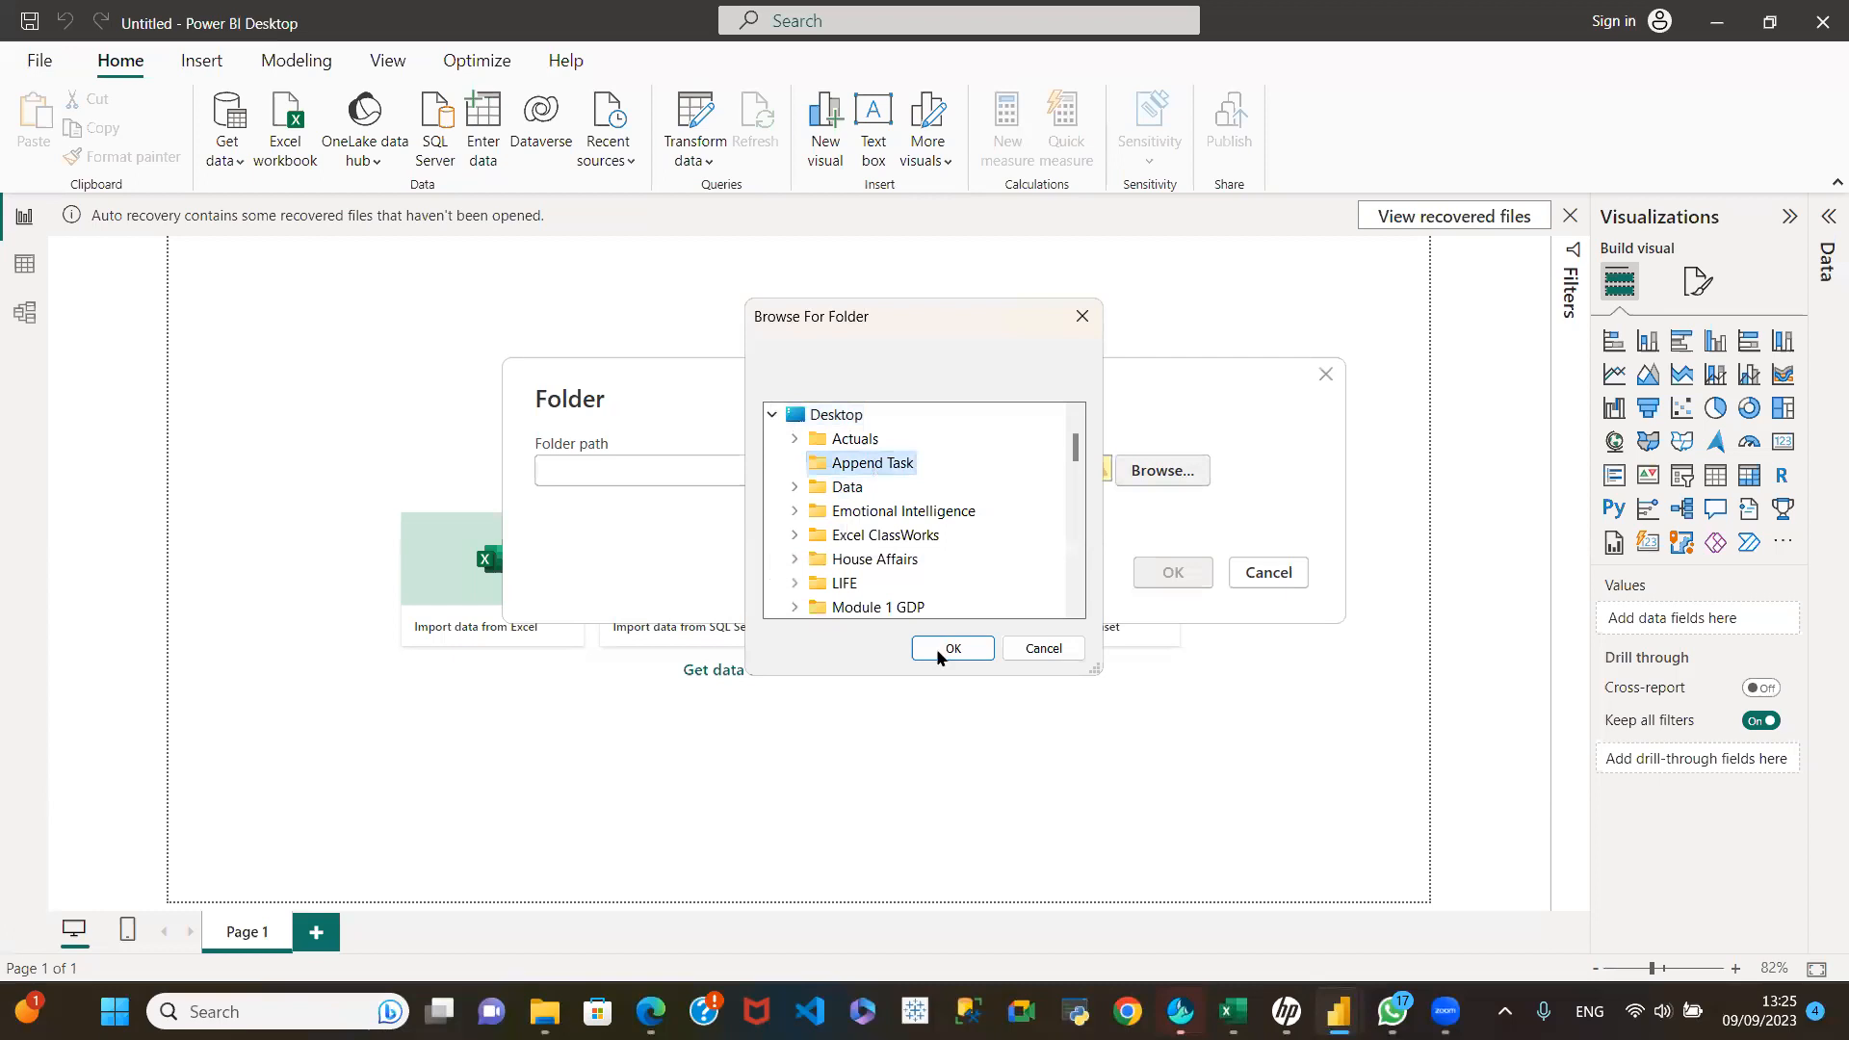
{"action": "left_click", "coordinate": [954, 648]}
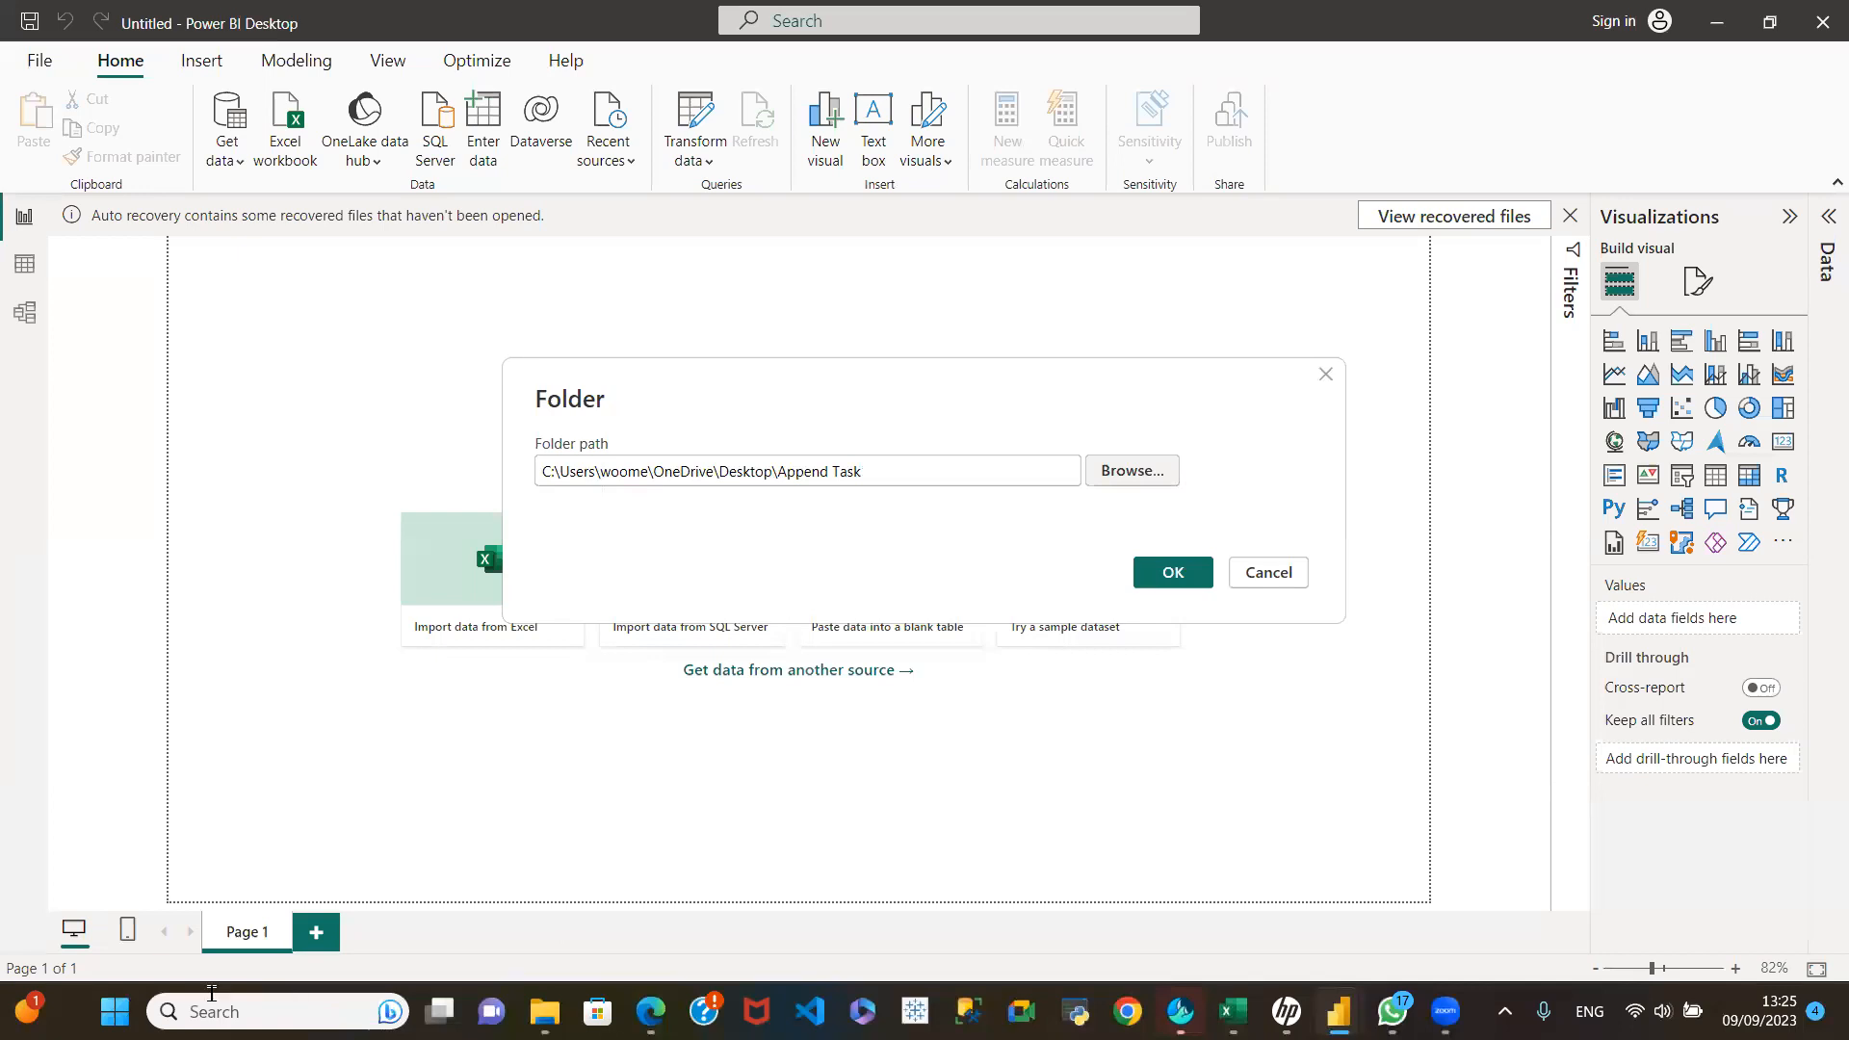
Step: Launch Notepad through a Windows app search and paste the copied, quoted Append Task path into the blank note
{"action": "left_click", "coordinate": [250, 1011]}
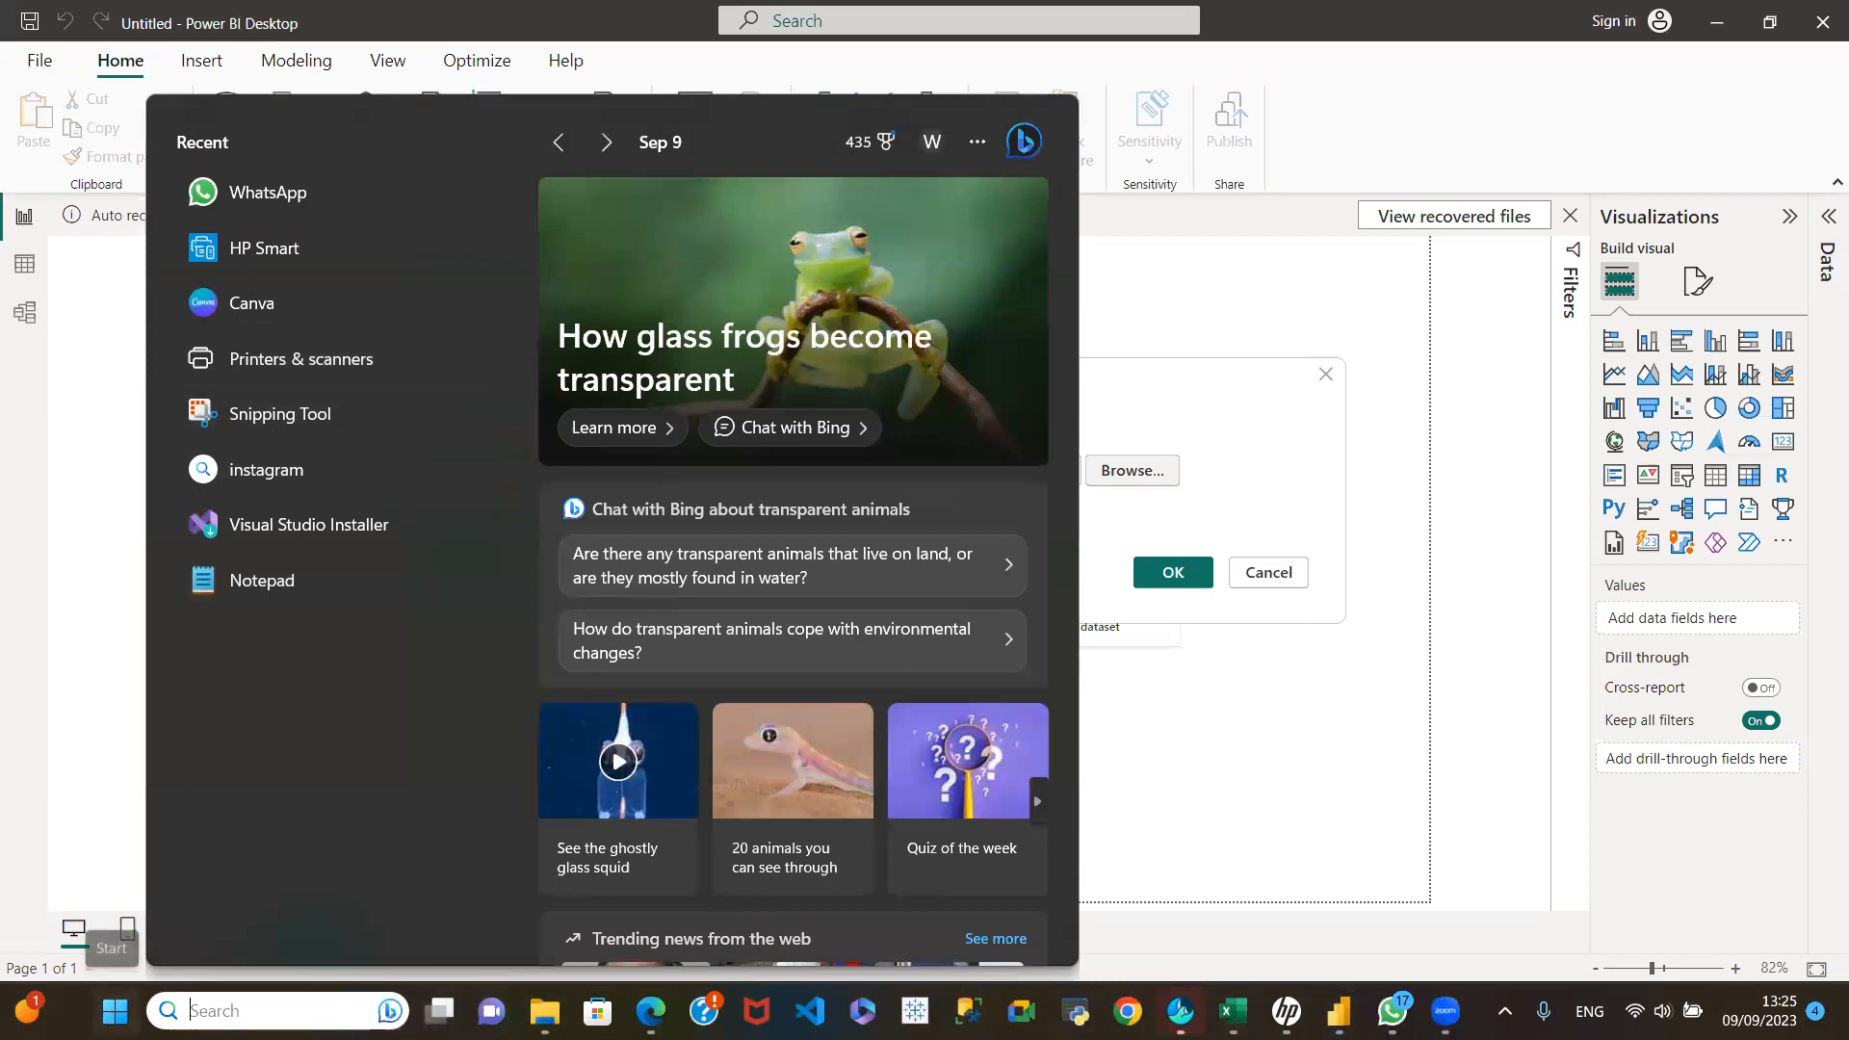
{"action": "left_click", "coordinate": [114, 1010]}
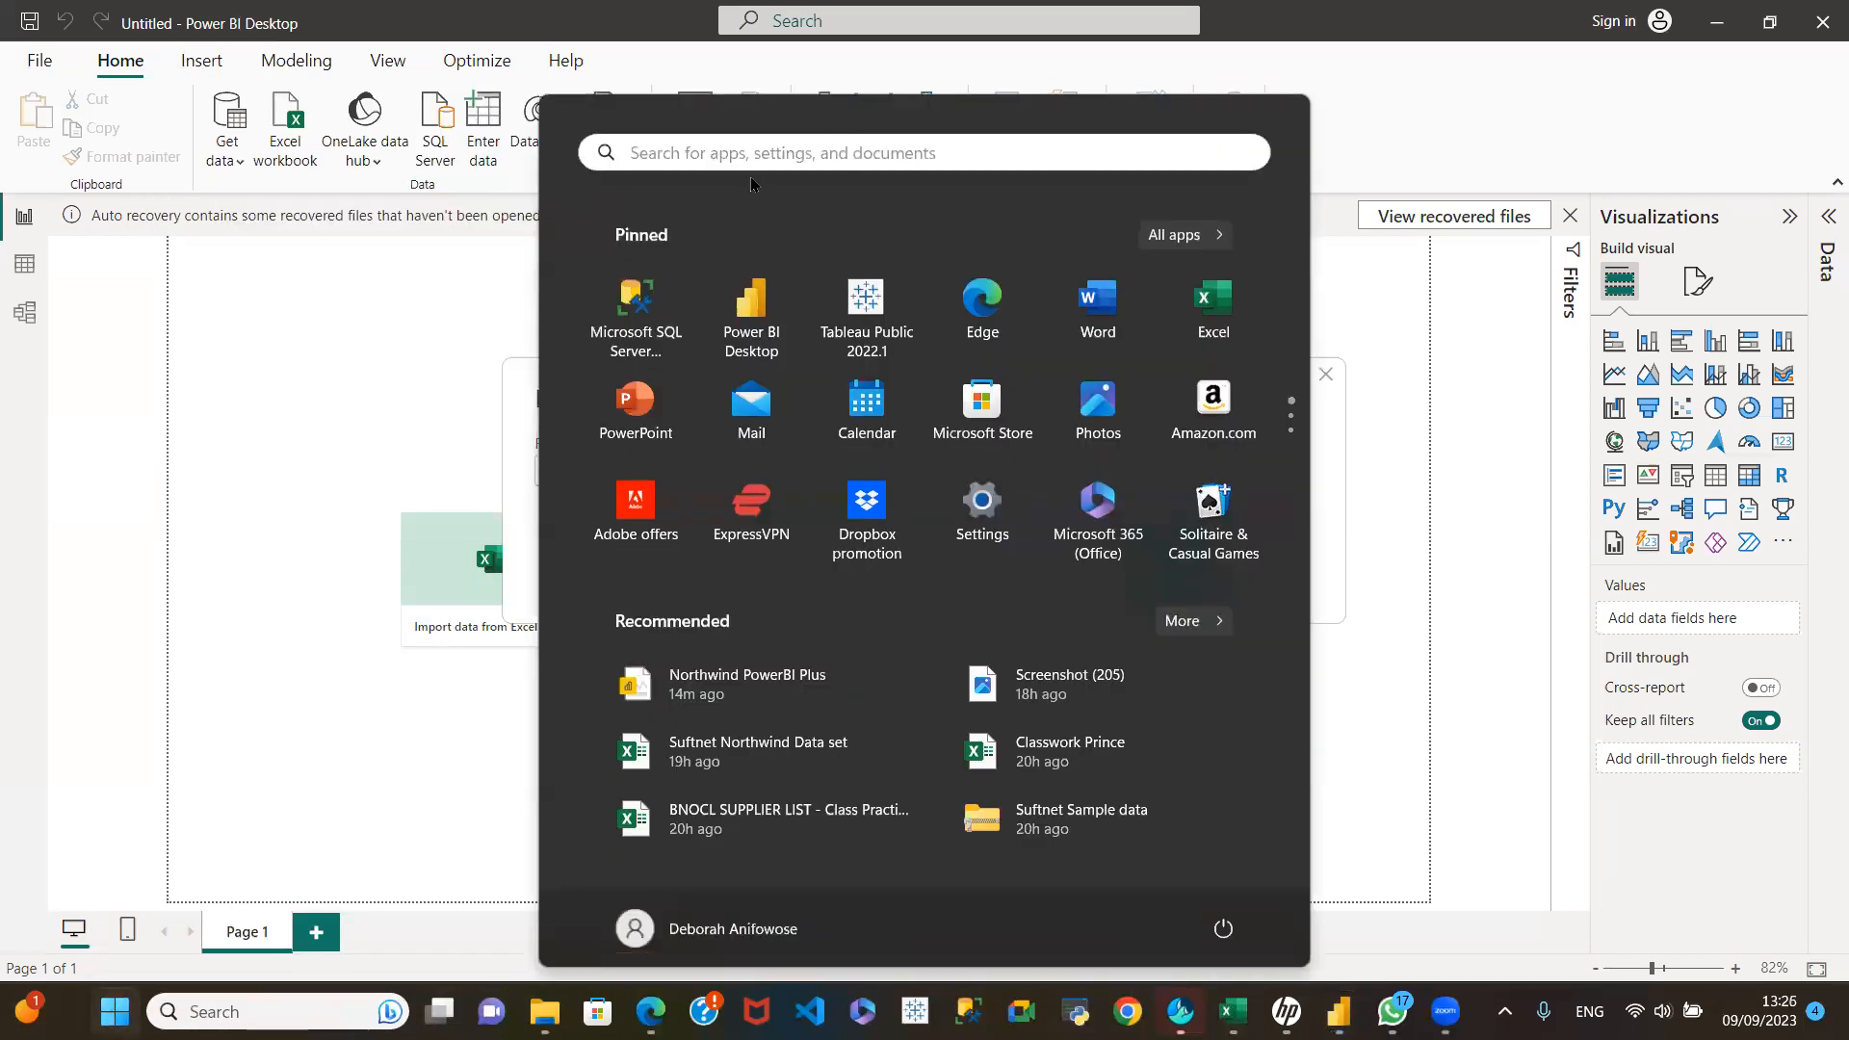
{"action": "scroll", "coordinate": [1098, 318], "scroll_direction": "down", "scroll_amount": 1}
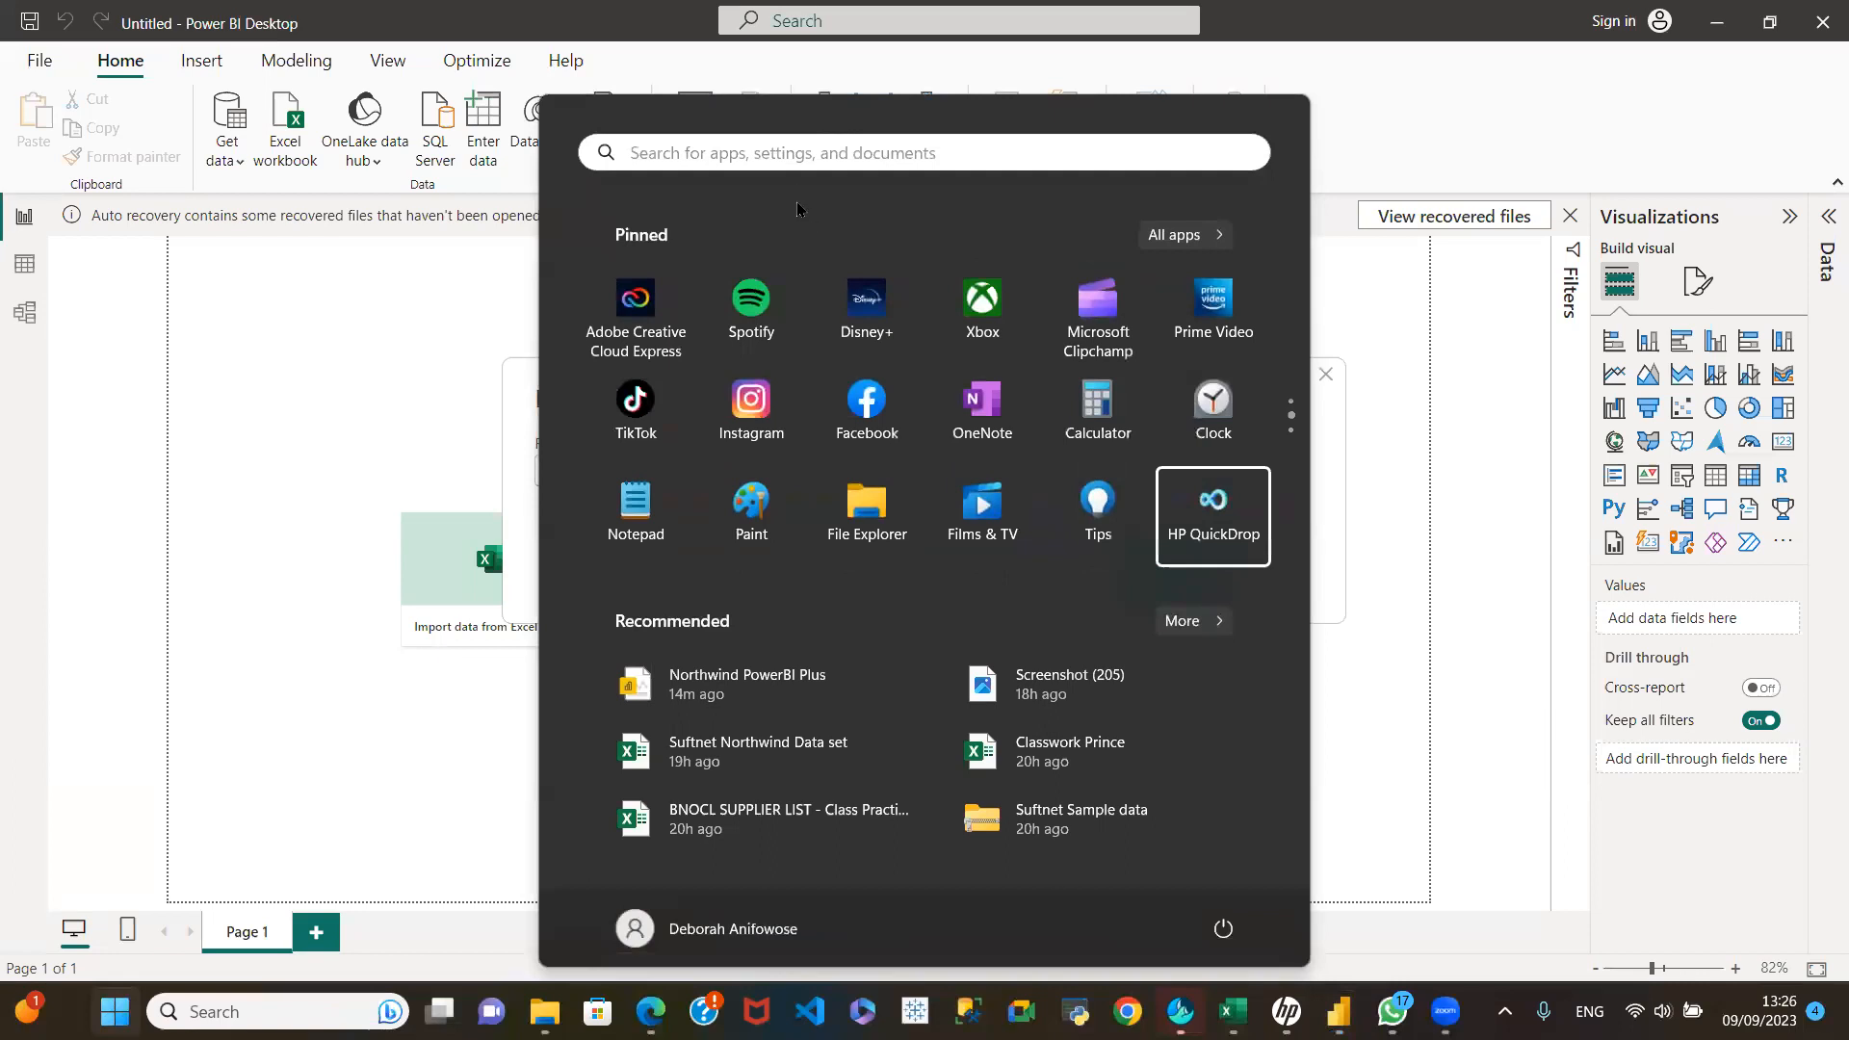
{"action": "left_click", "coordinate": [753, 156]}
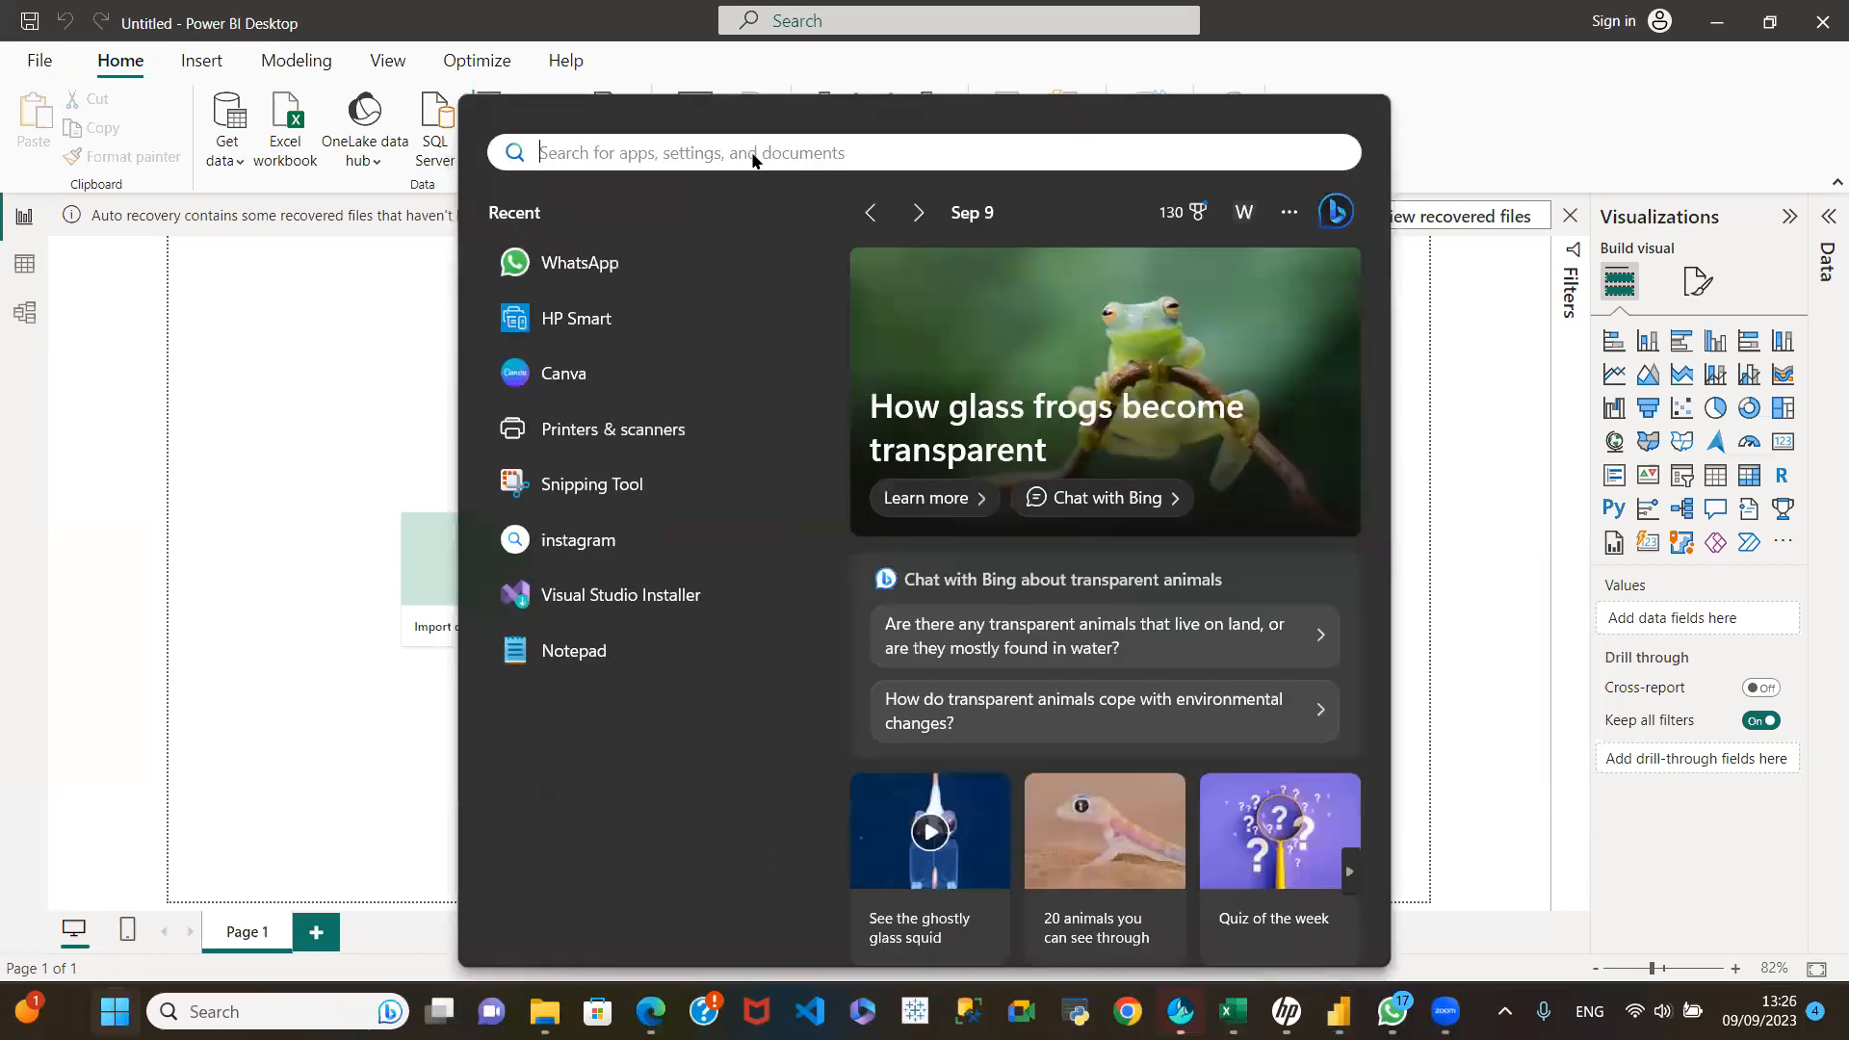
{"action": "type", "text": "not"}
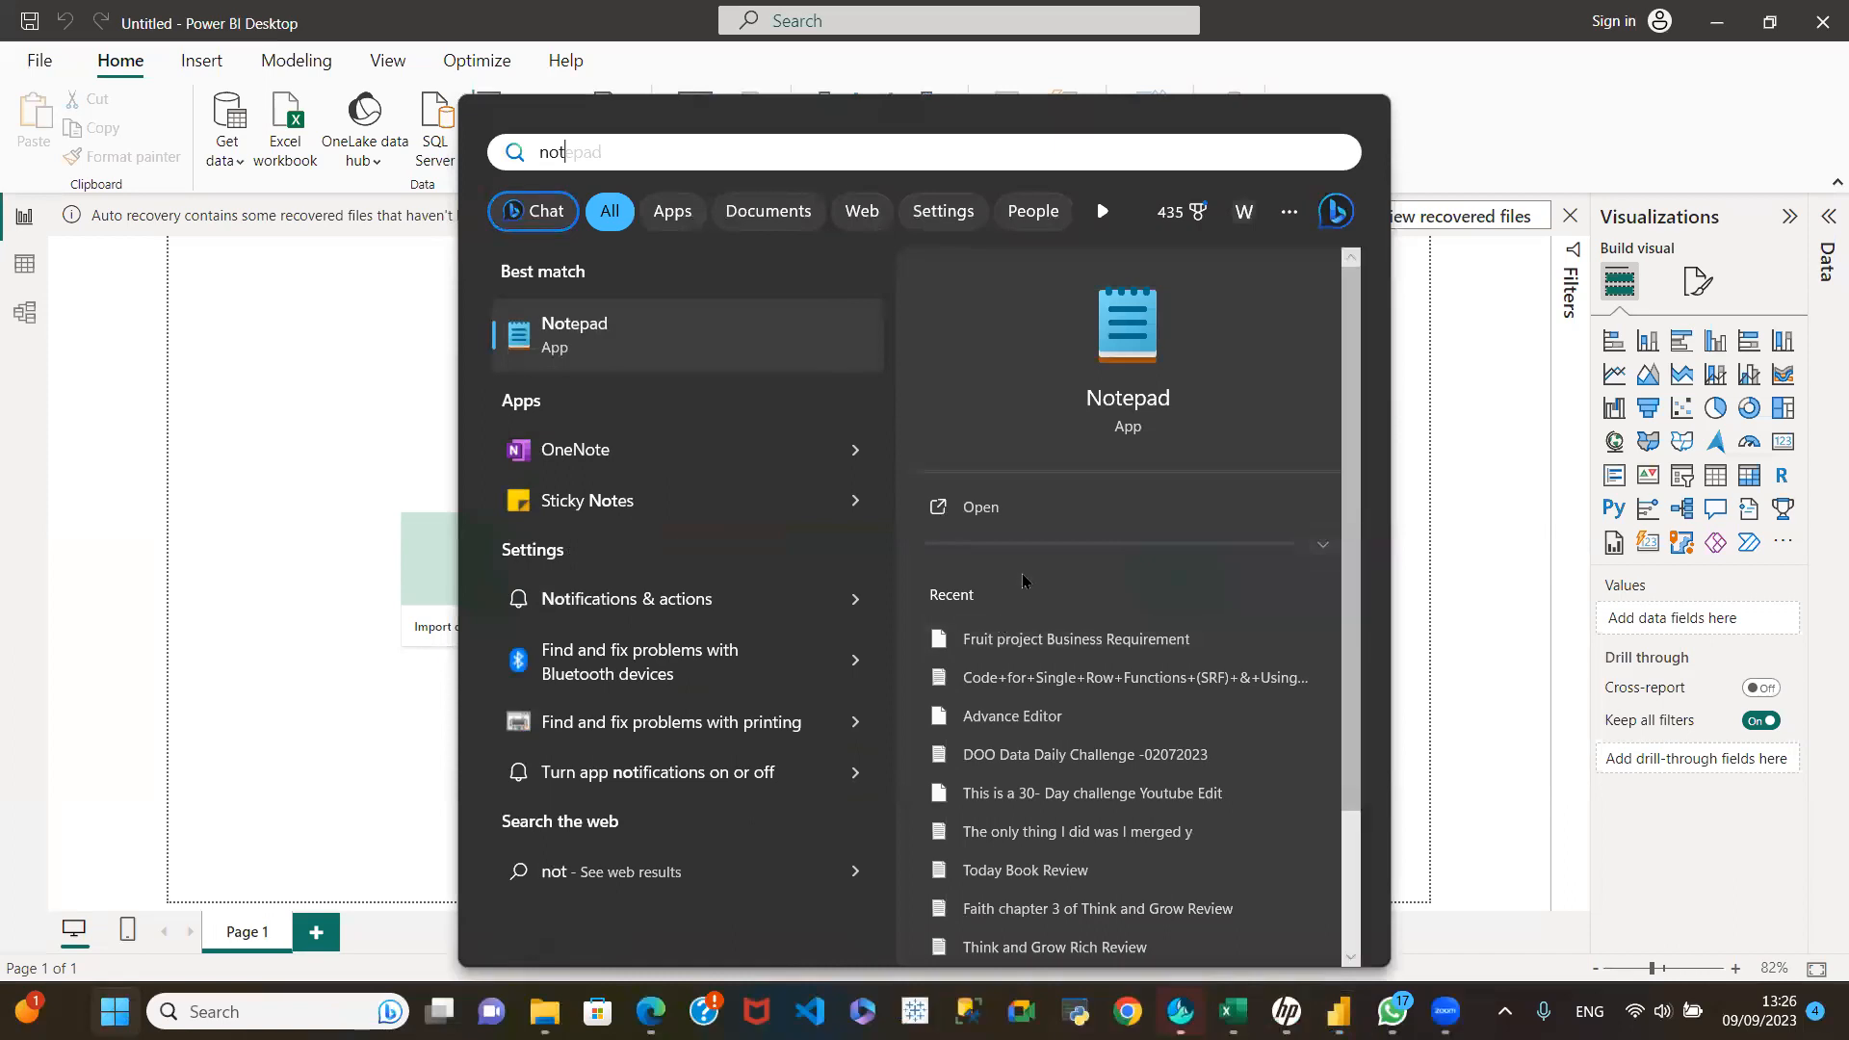
{"action": "left_click", "coordinate": [1077, 507]}
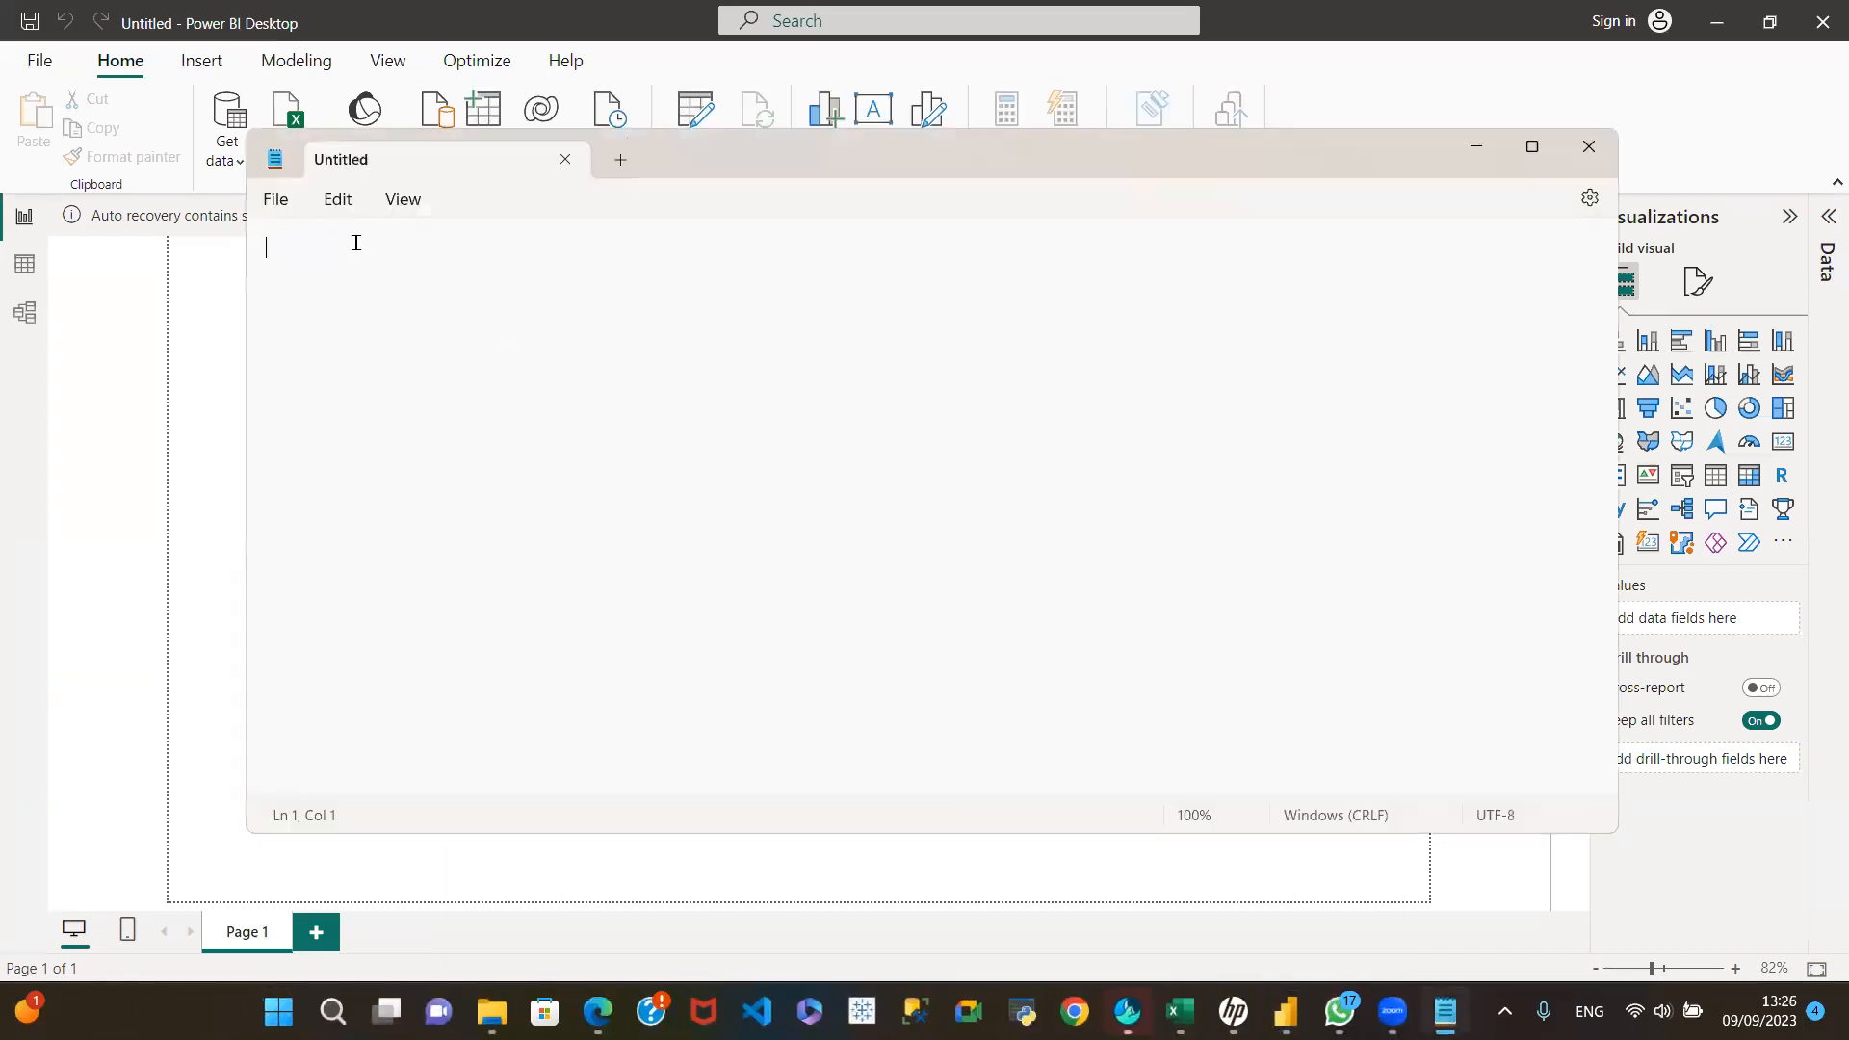
{"action": "key", "text": "ctrl+v"}
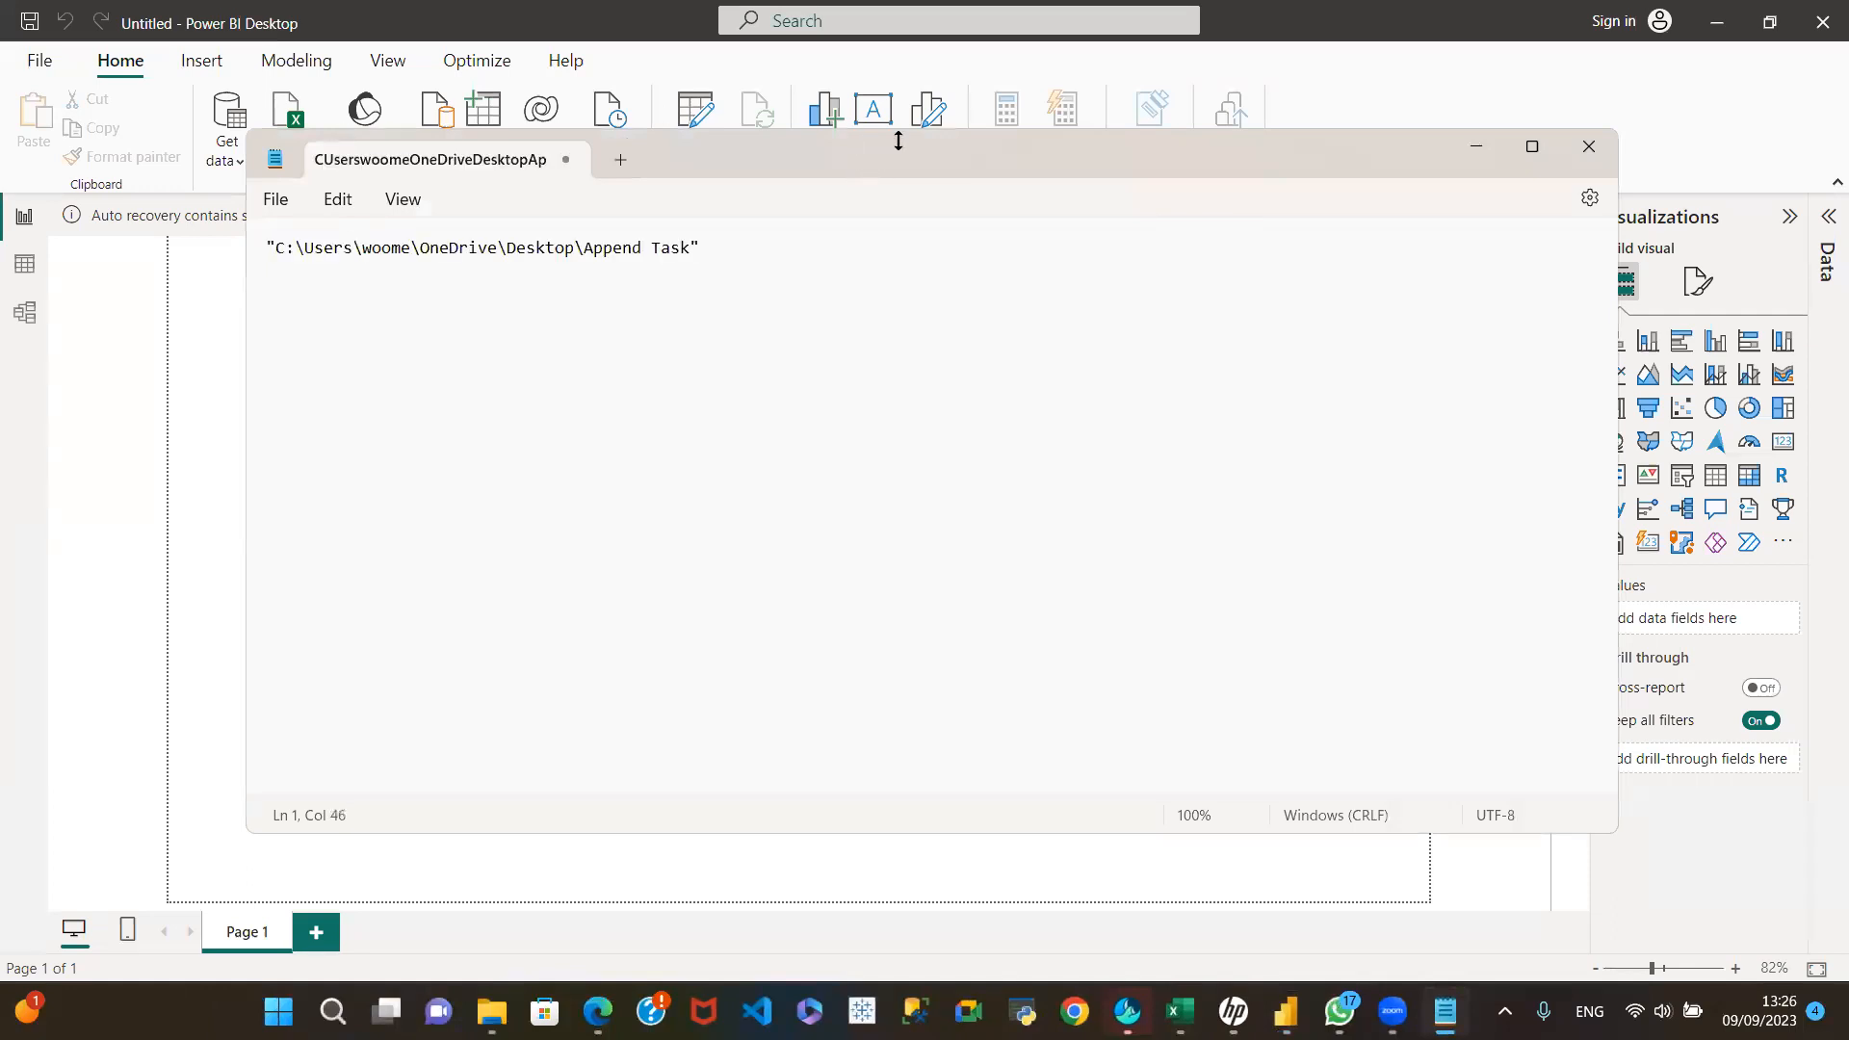
Step: Arrange the Notepad window and the Folder dialog one above the other to compare the quoted and browsed paths
{"action": "left_click_drag", "start_coordinate": [898, 142], "coordinate": [897, 416]}
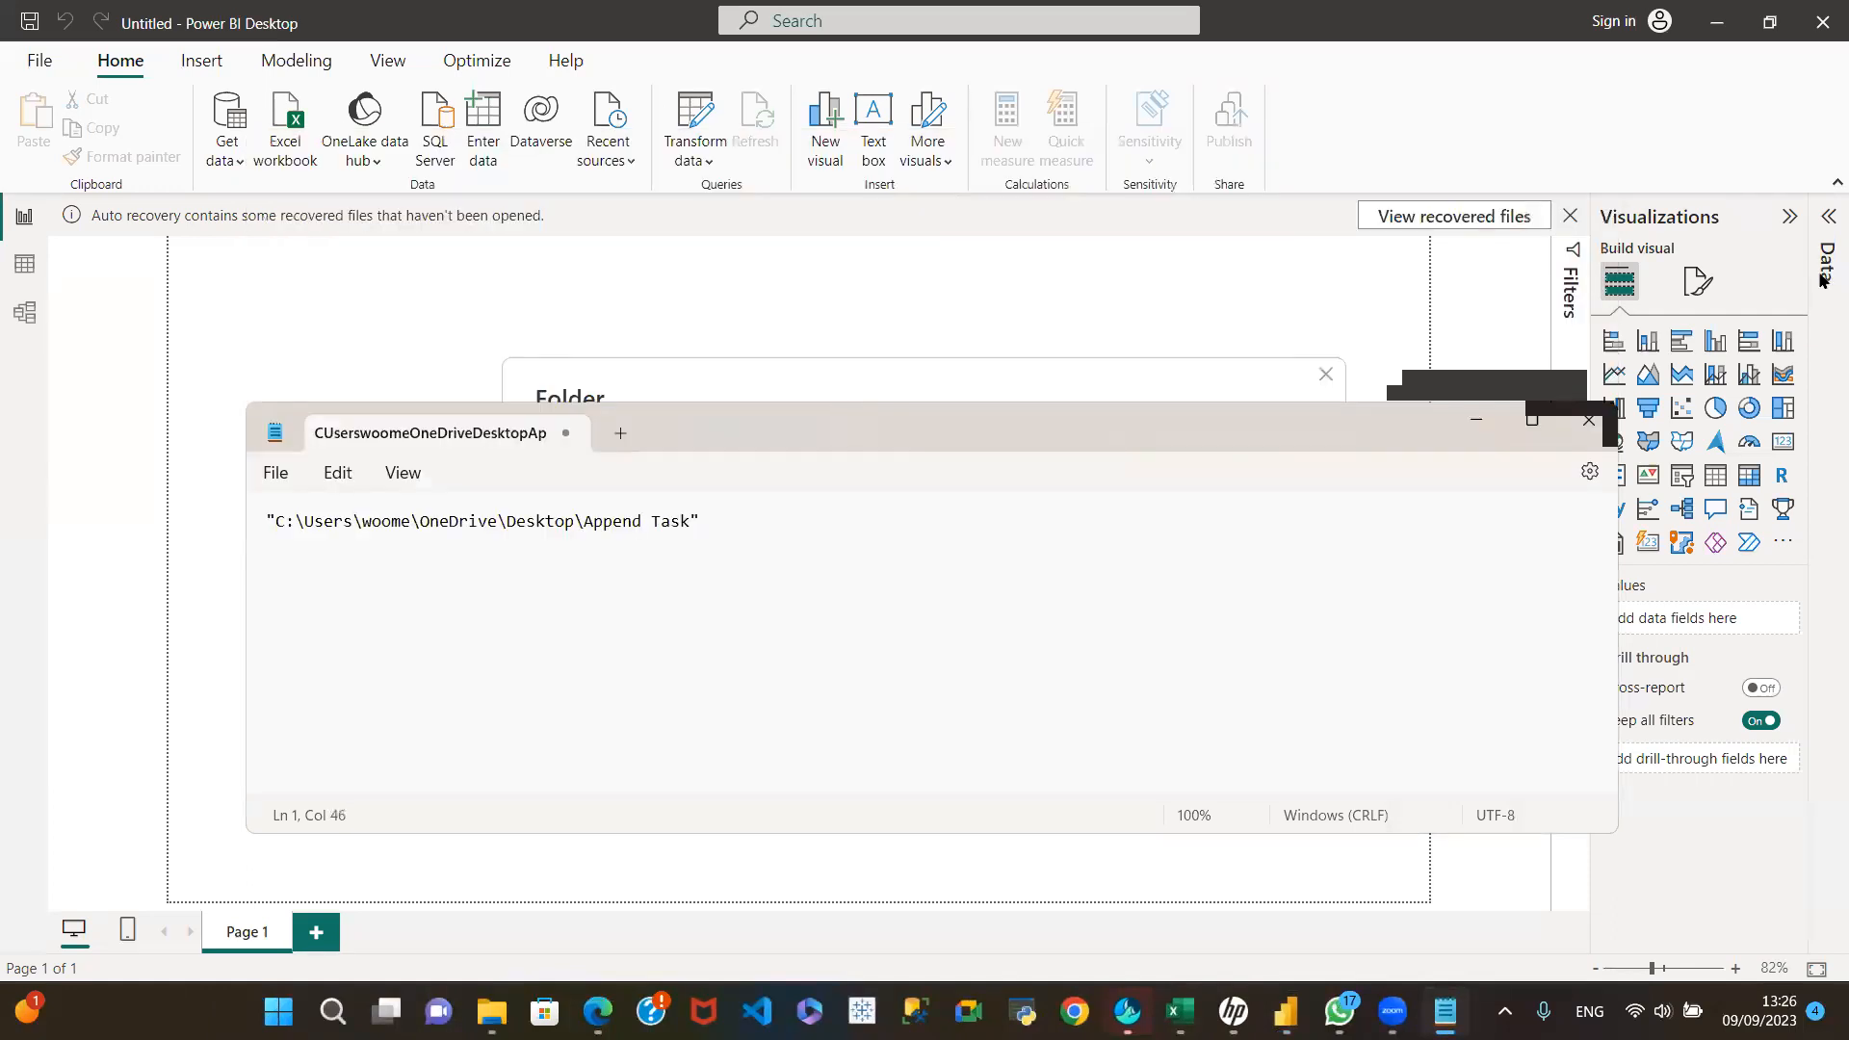
{"action": "left_click", "coordinate": [950, 372]}
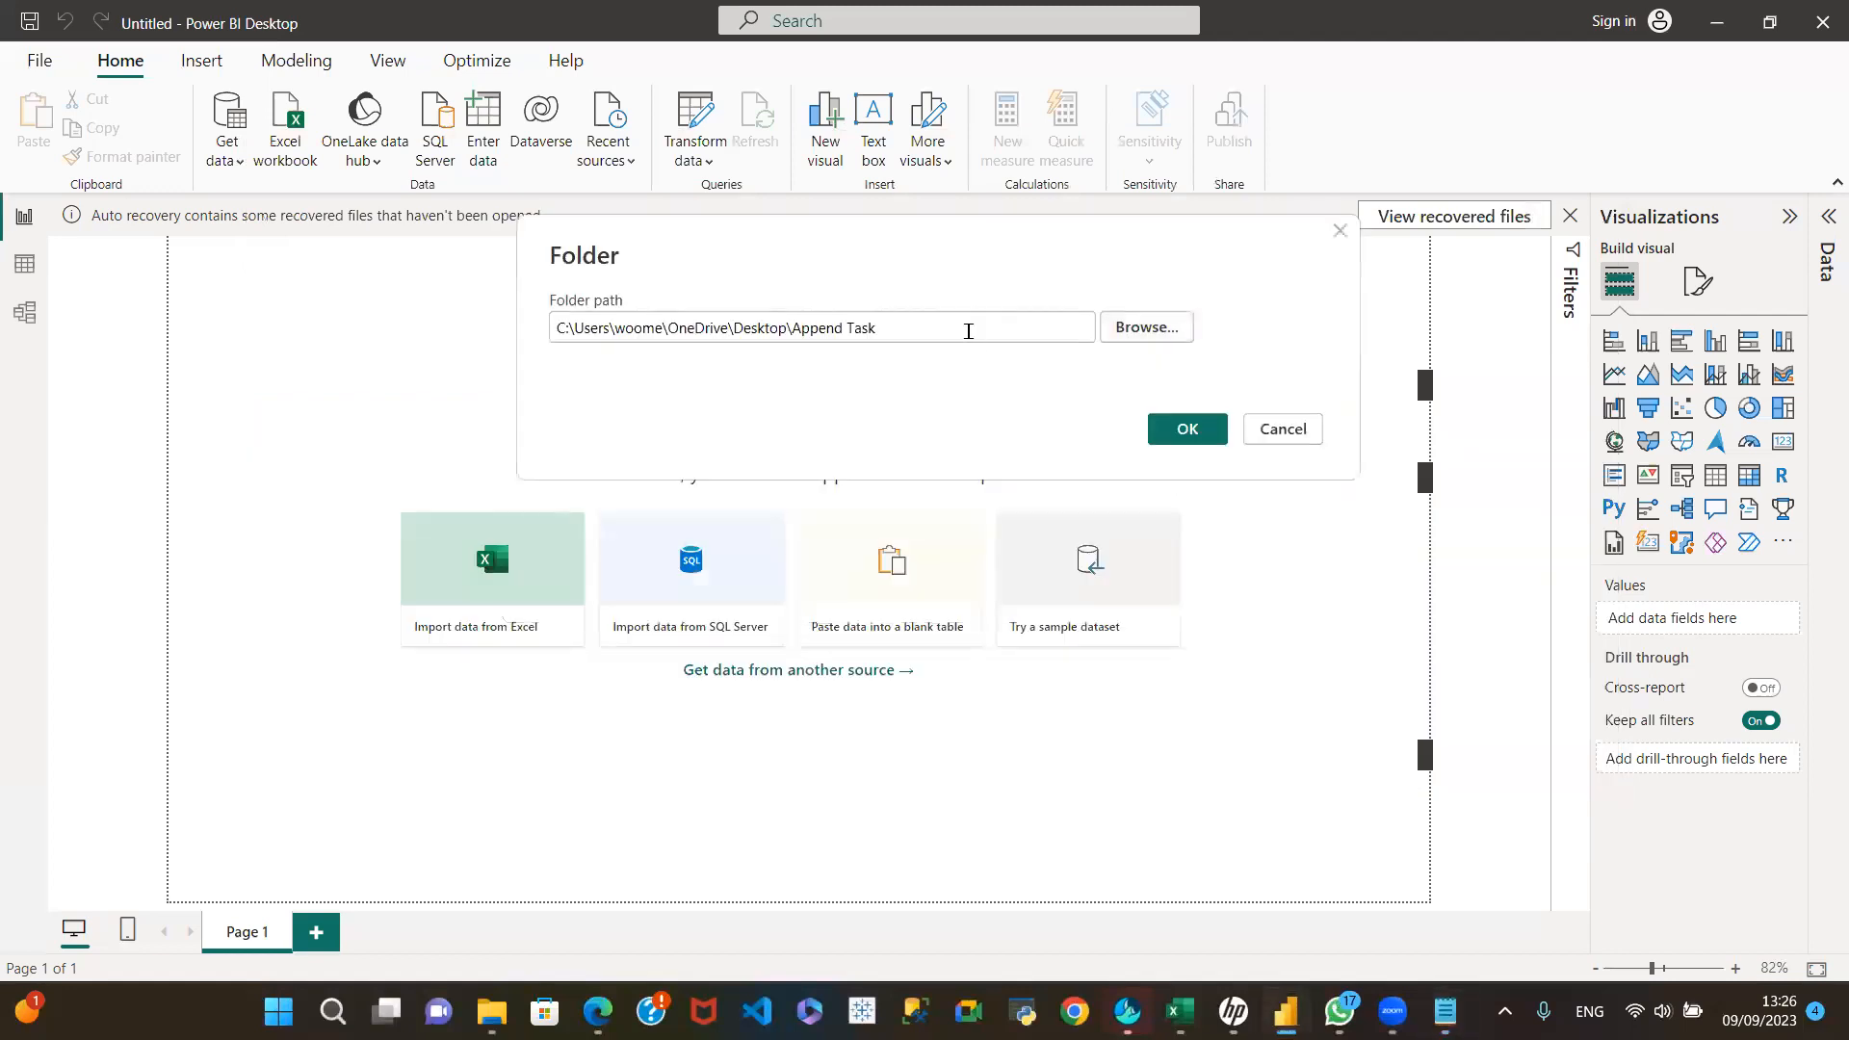
{"action": "mouse_move", "coordinate": [1446, 1011]}
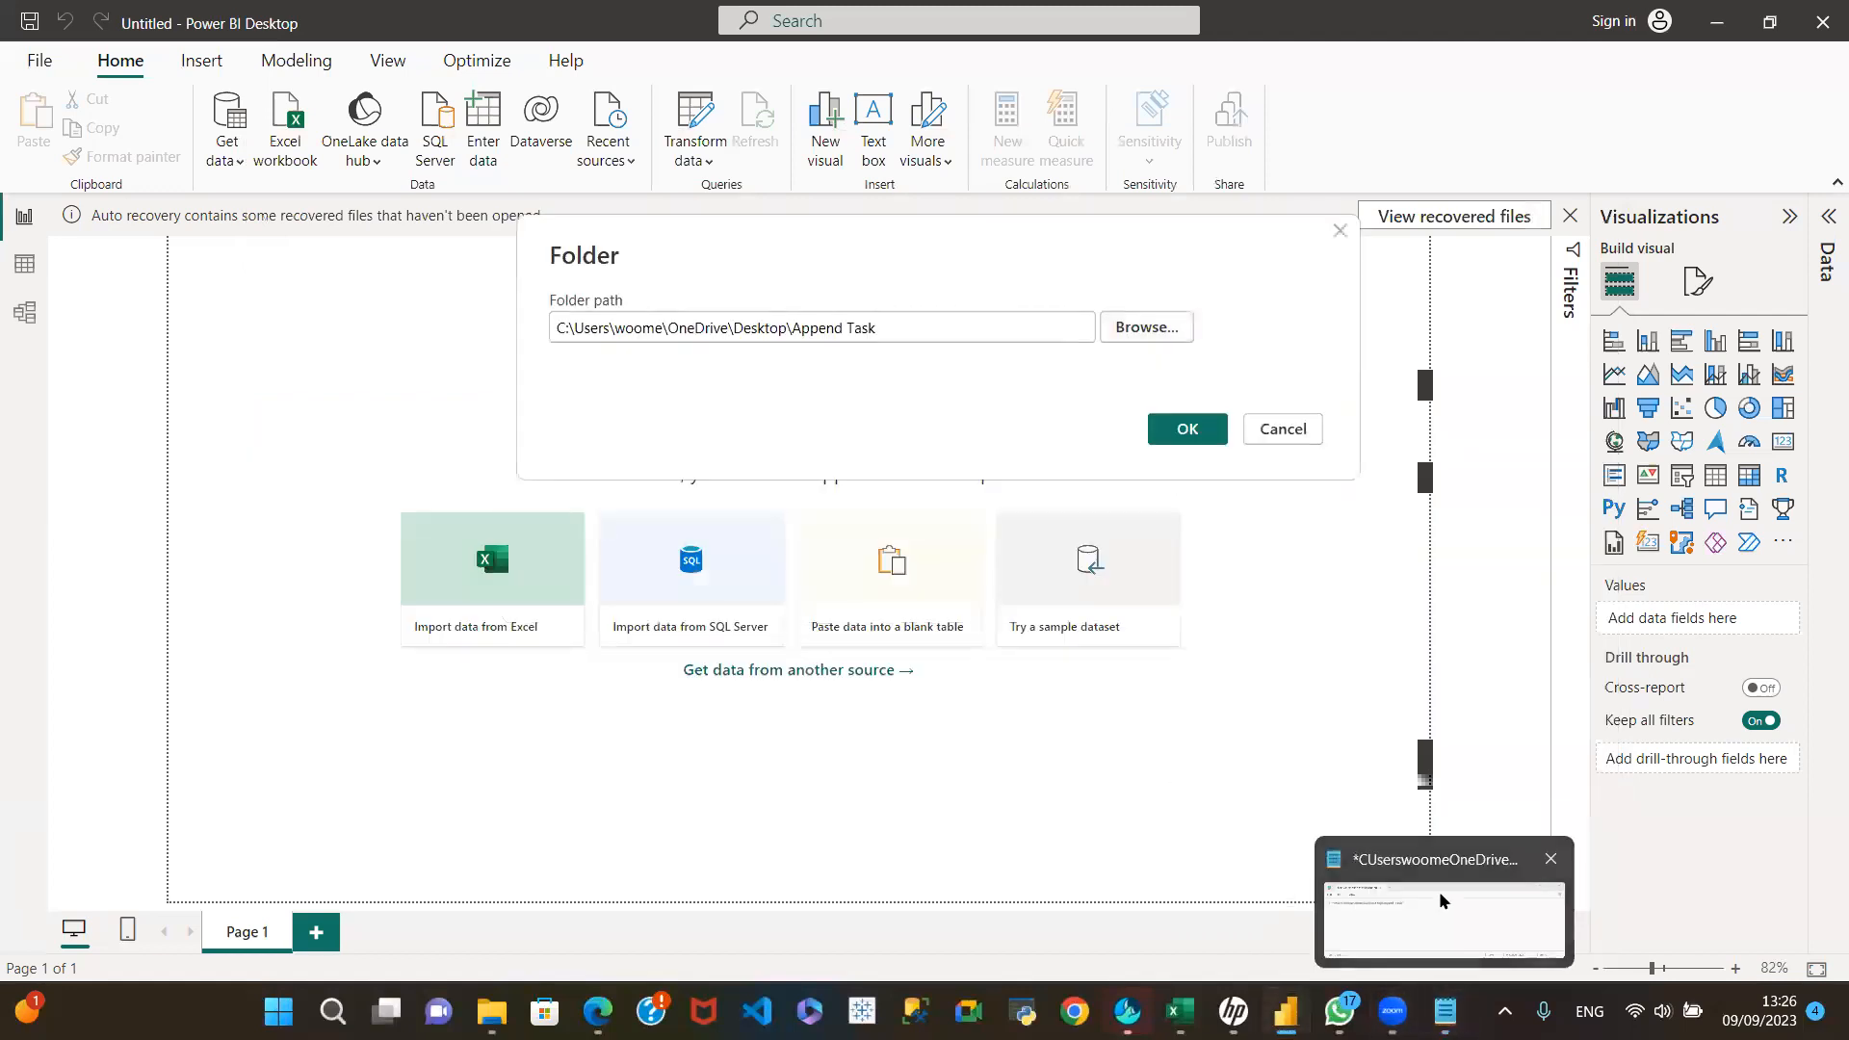
{"action": "left_click", "coordinate": [1442, 900]}
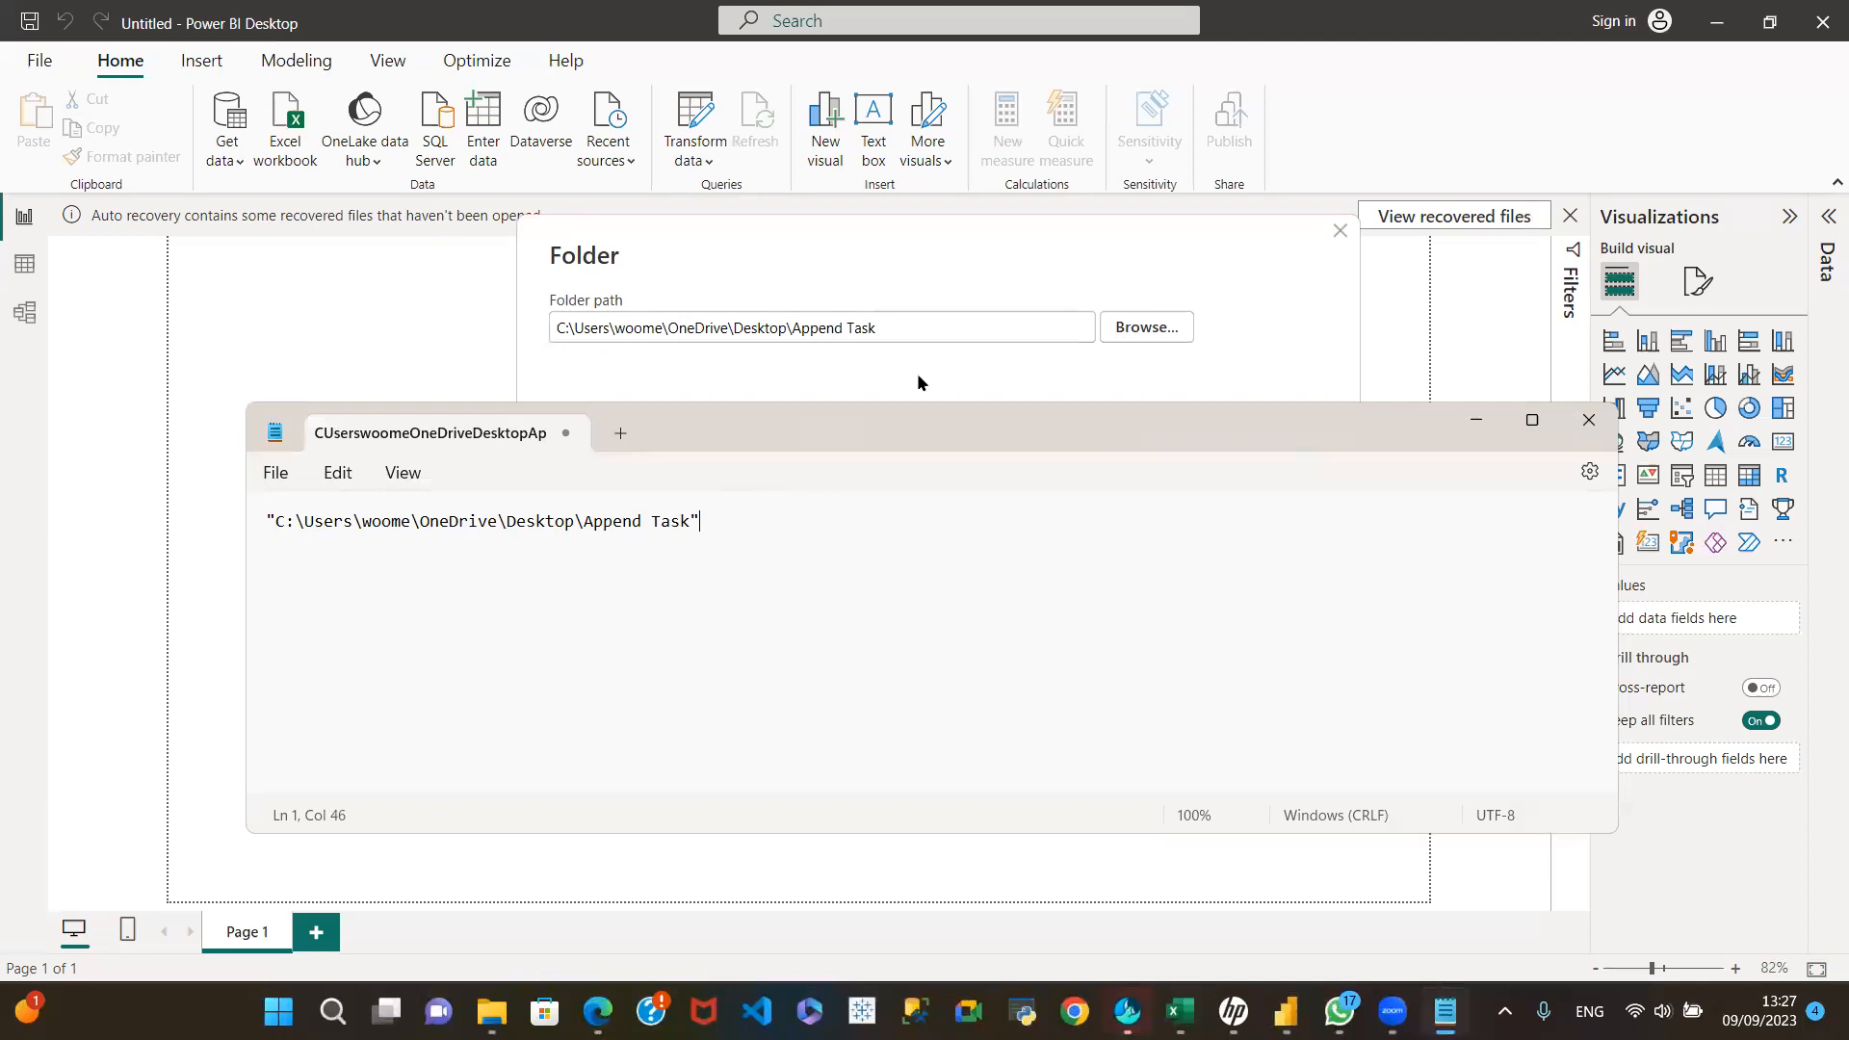
Step: Replace the folder path with the copied Append Task path, remove both quotation marks, and confirm the Folder connector
{"action": "left_click", "coordinate": [893, 326]}
{"action": "left_click_drag", "start_coordinate": [877, 328], "coordinate": [396, 318]}
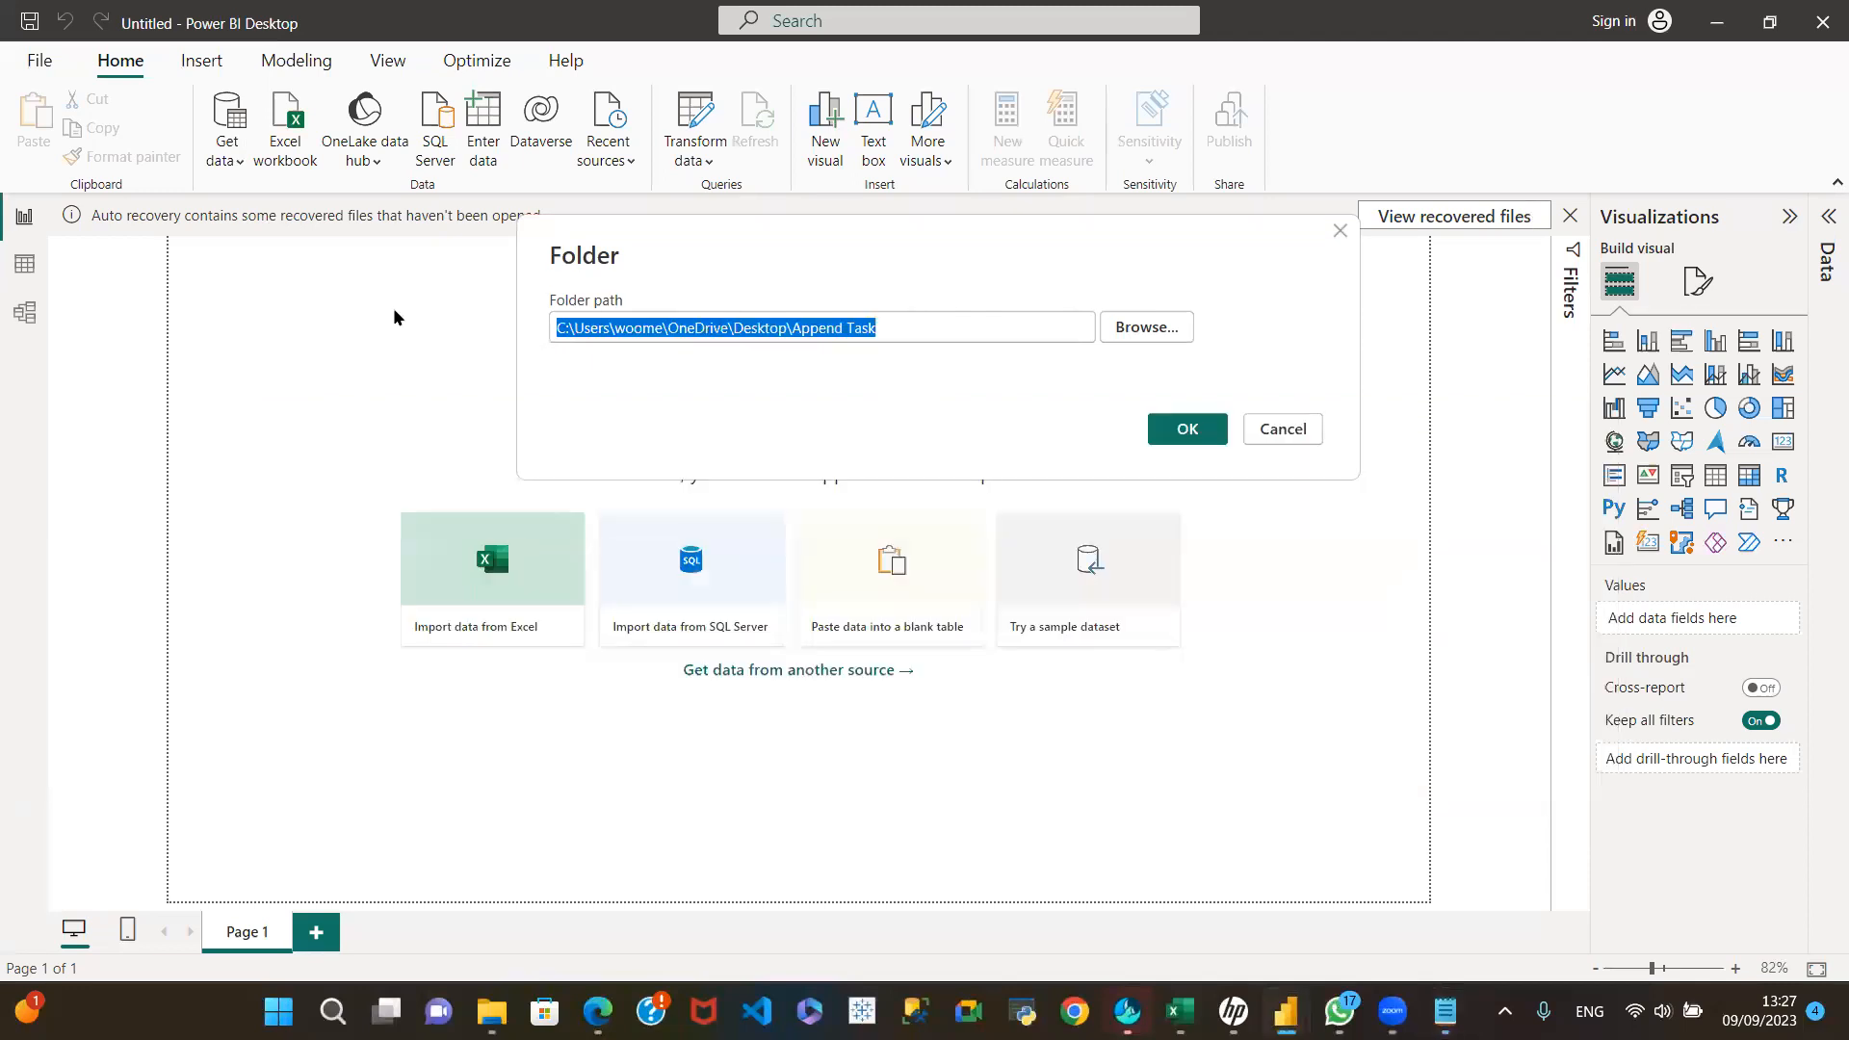
{"action": "key", "text": "ctrl+v"}
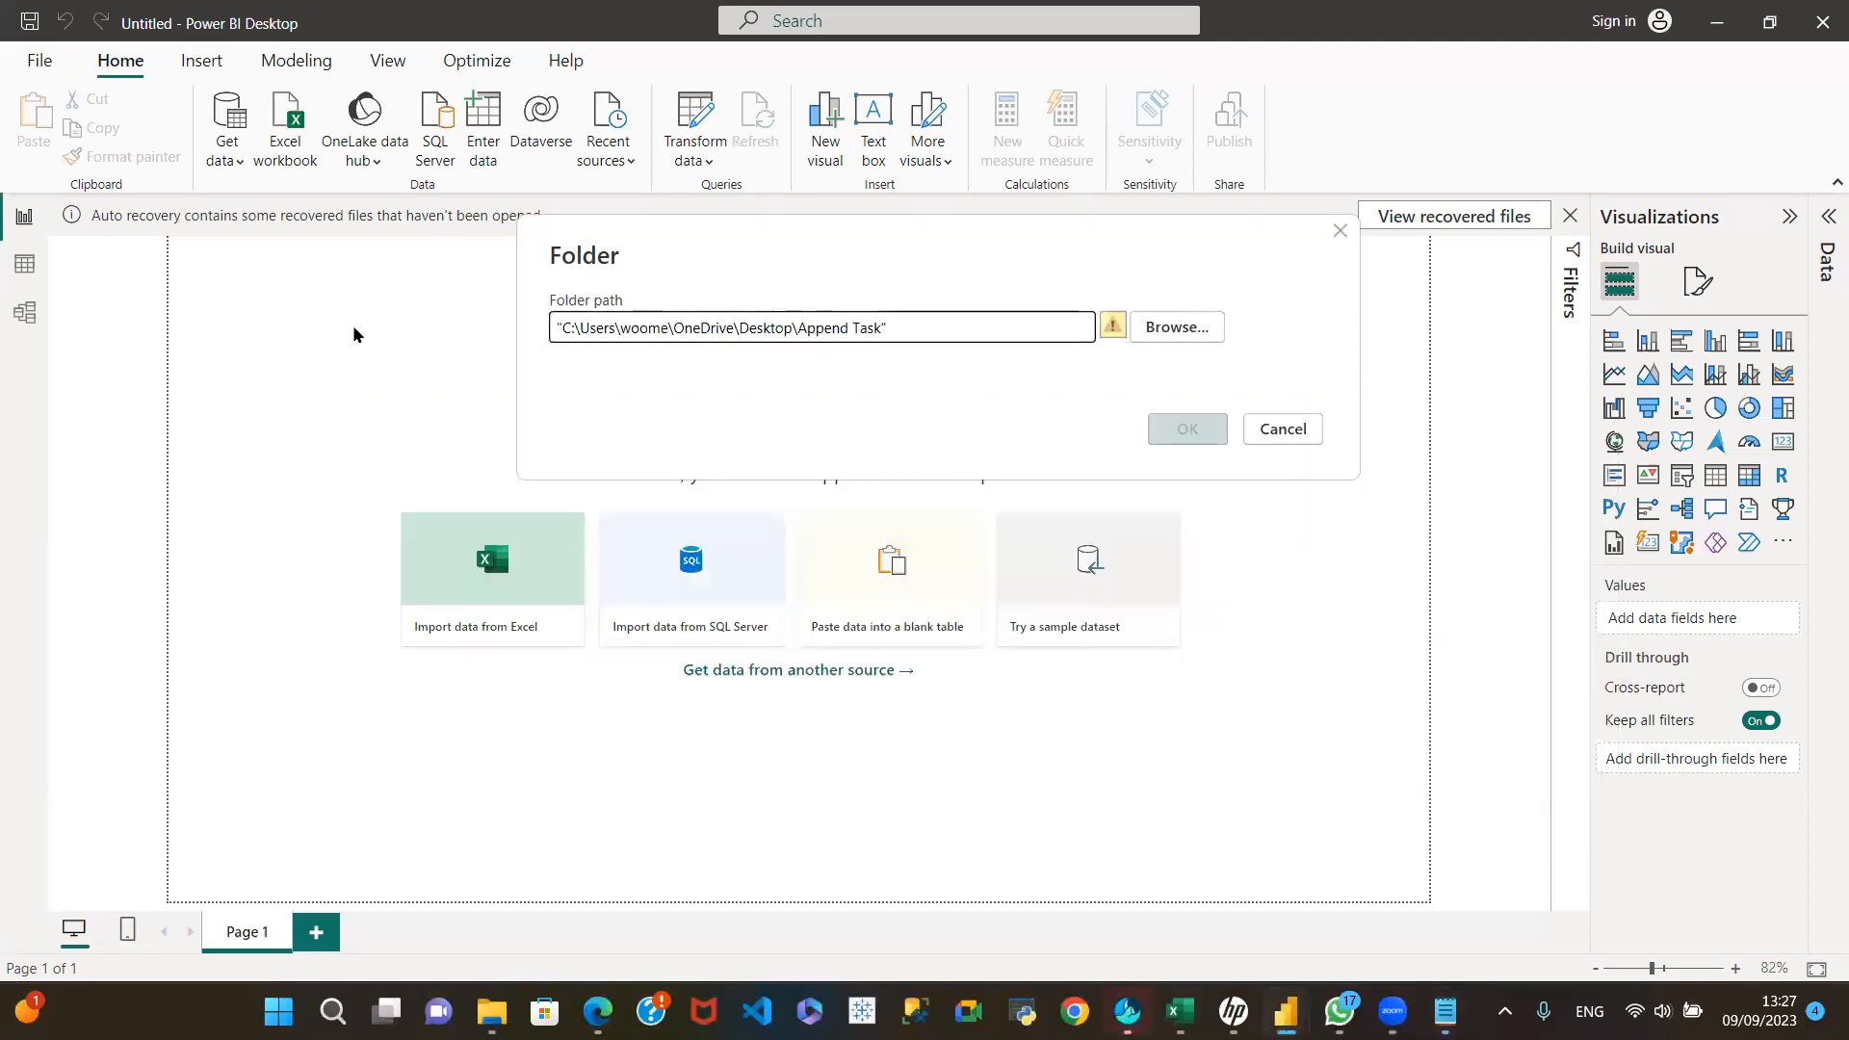
{"action": "key", "text": "BackSpace"}
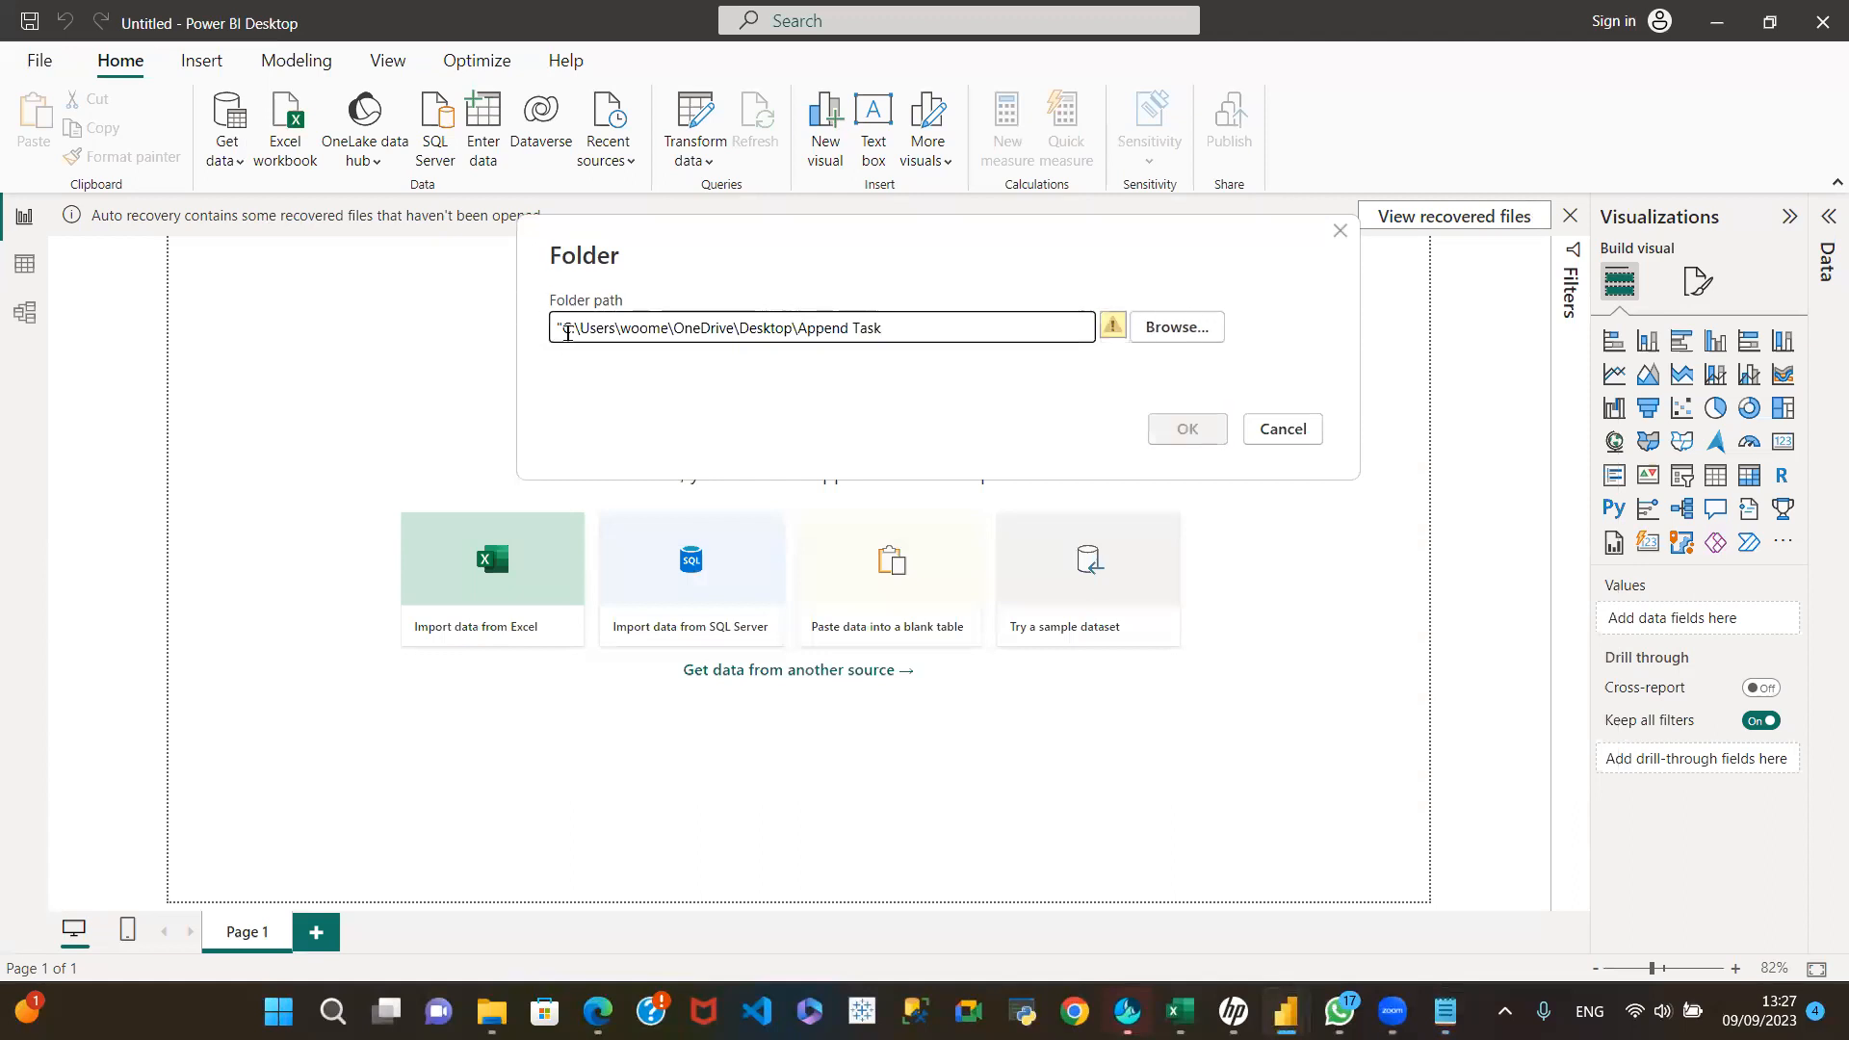
{"action": "key", "text": "Left"}
{"action": "key", "text": "BackSpace"}
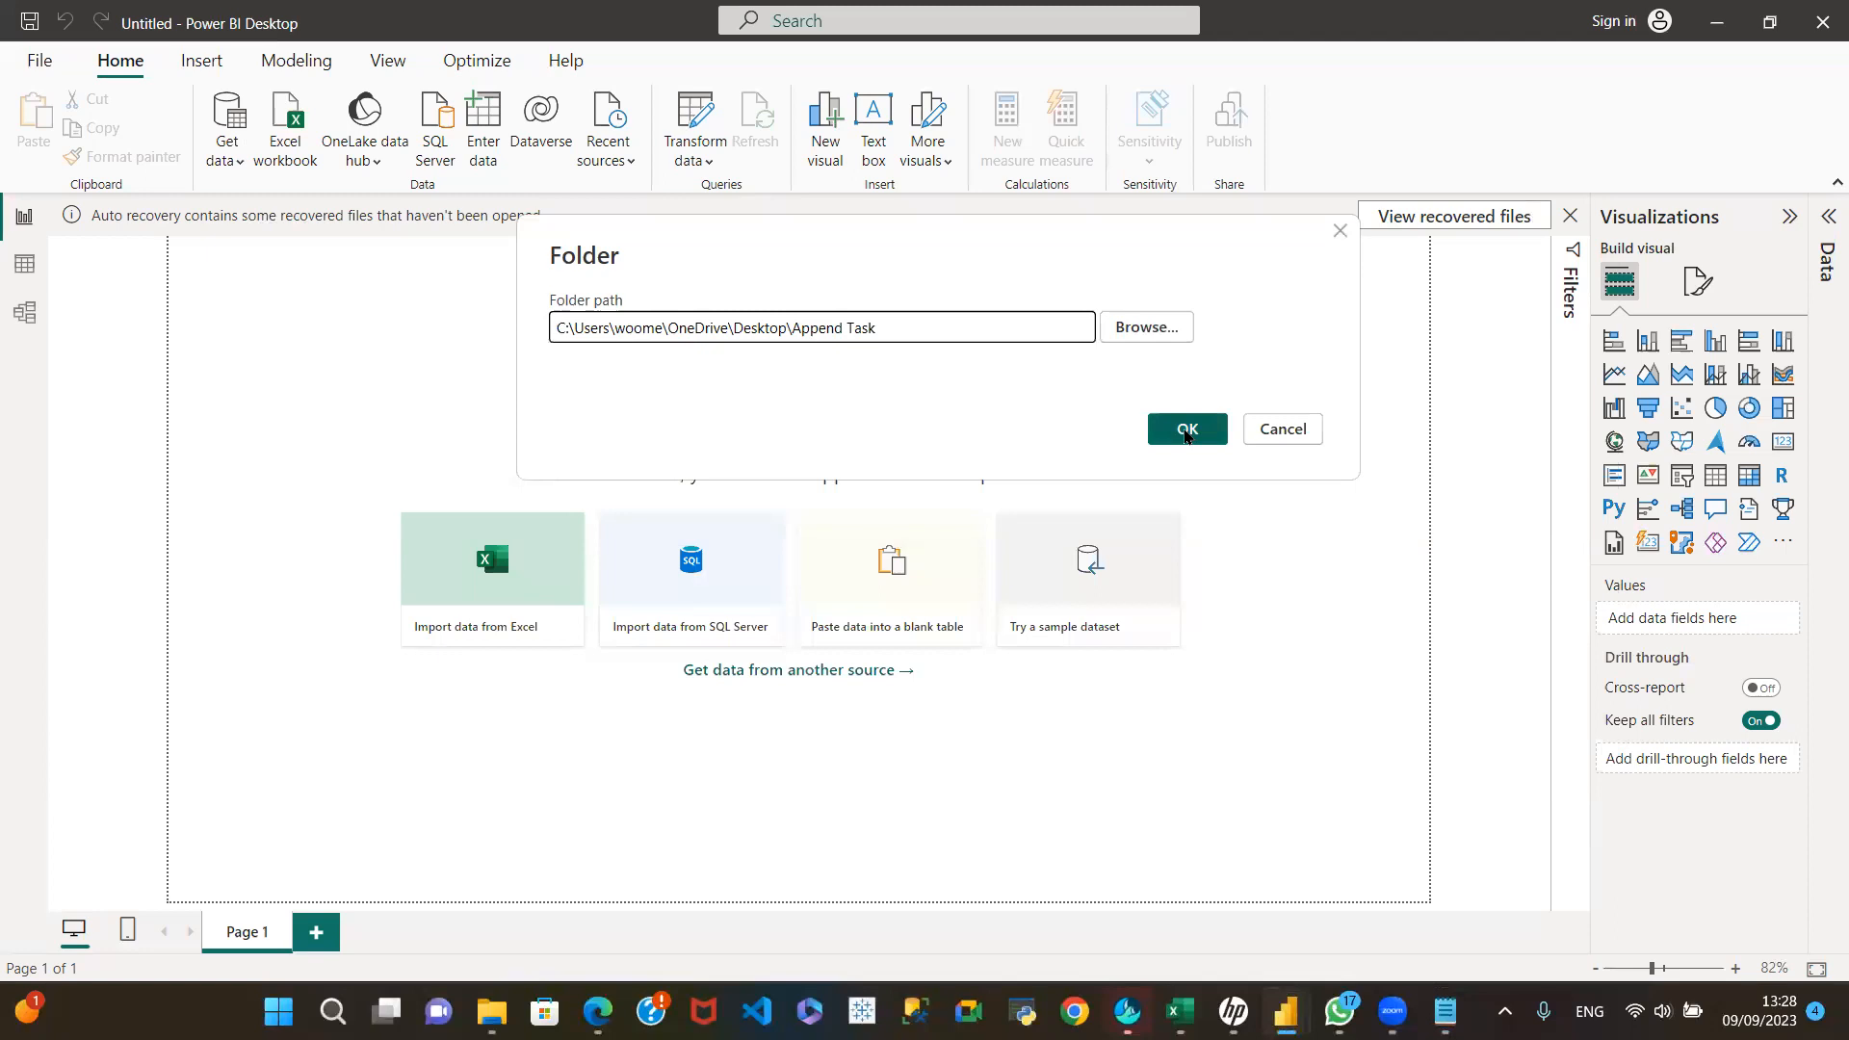
{"action": "left_click", "coordinate": [1186, 431]}
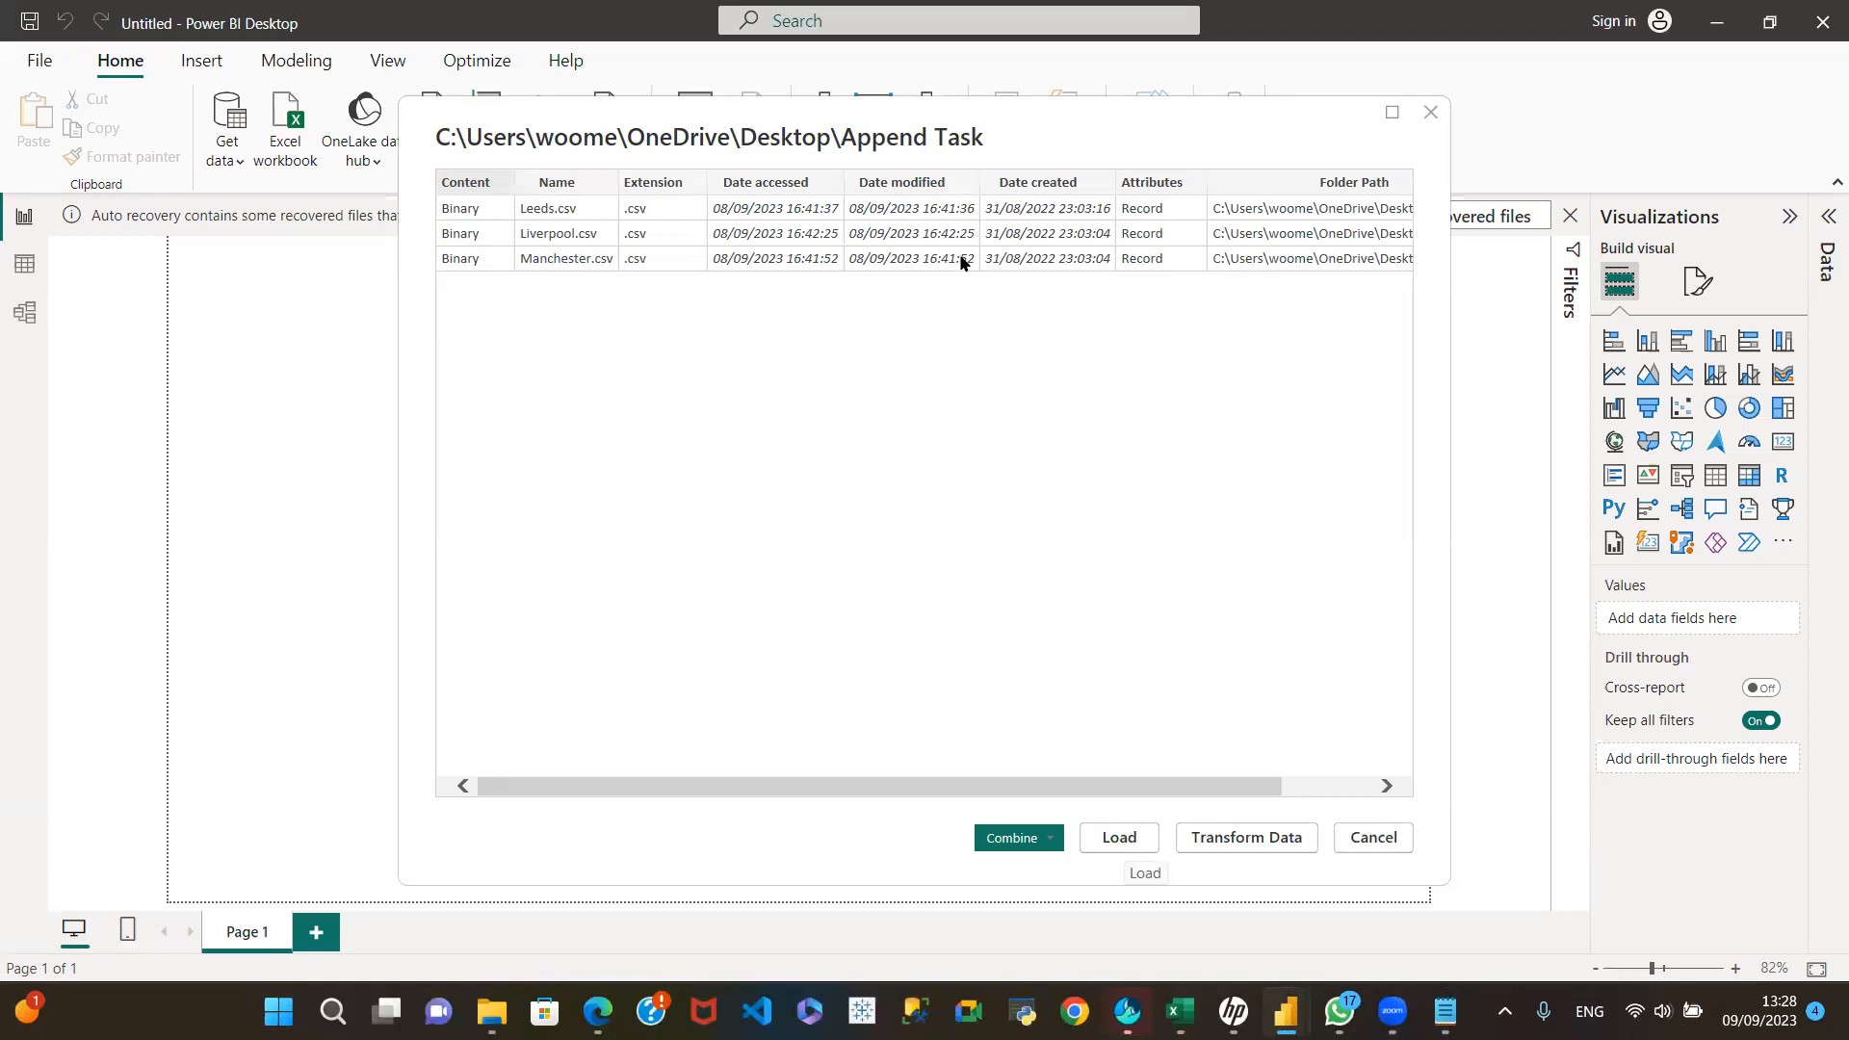
Step: Open the folder's file list for transformation in Power Query Editor and examine its columns from Content to Folder Path
{"action": "left_click", "coordinate": [1254, 844]}
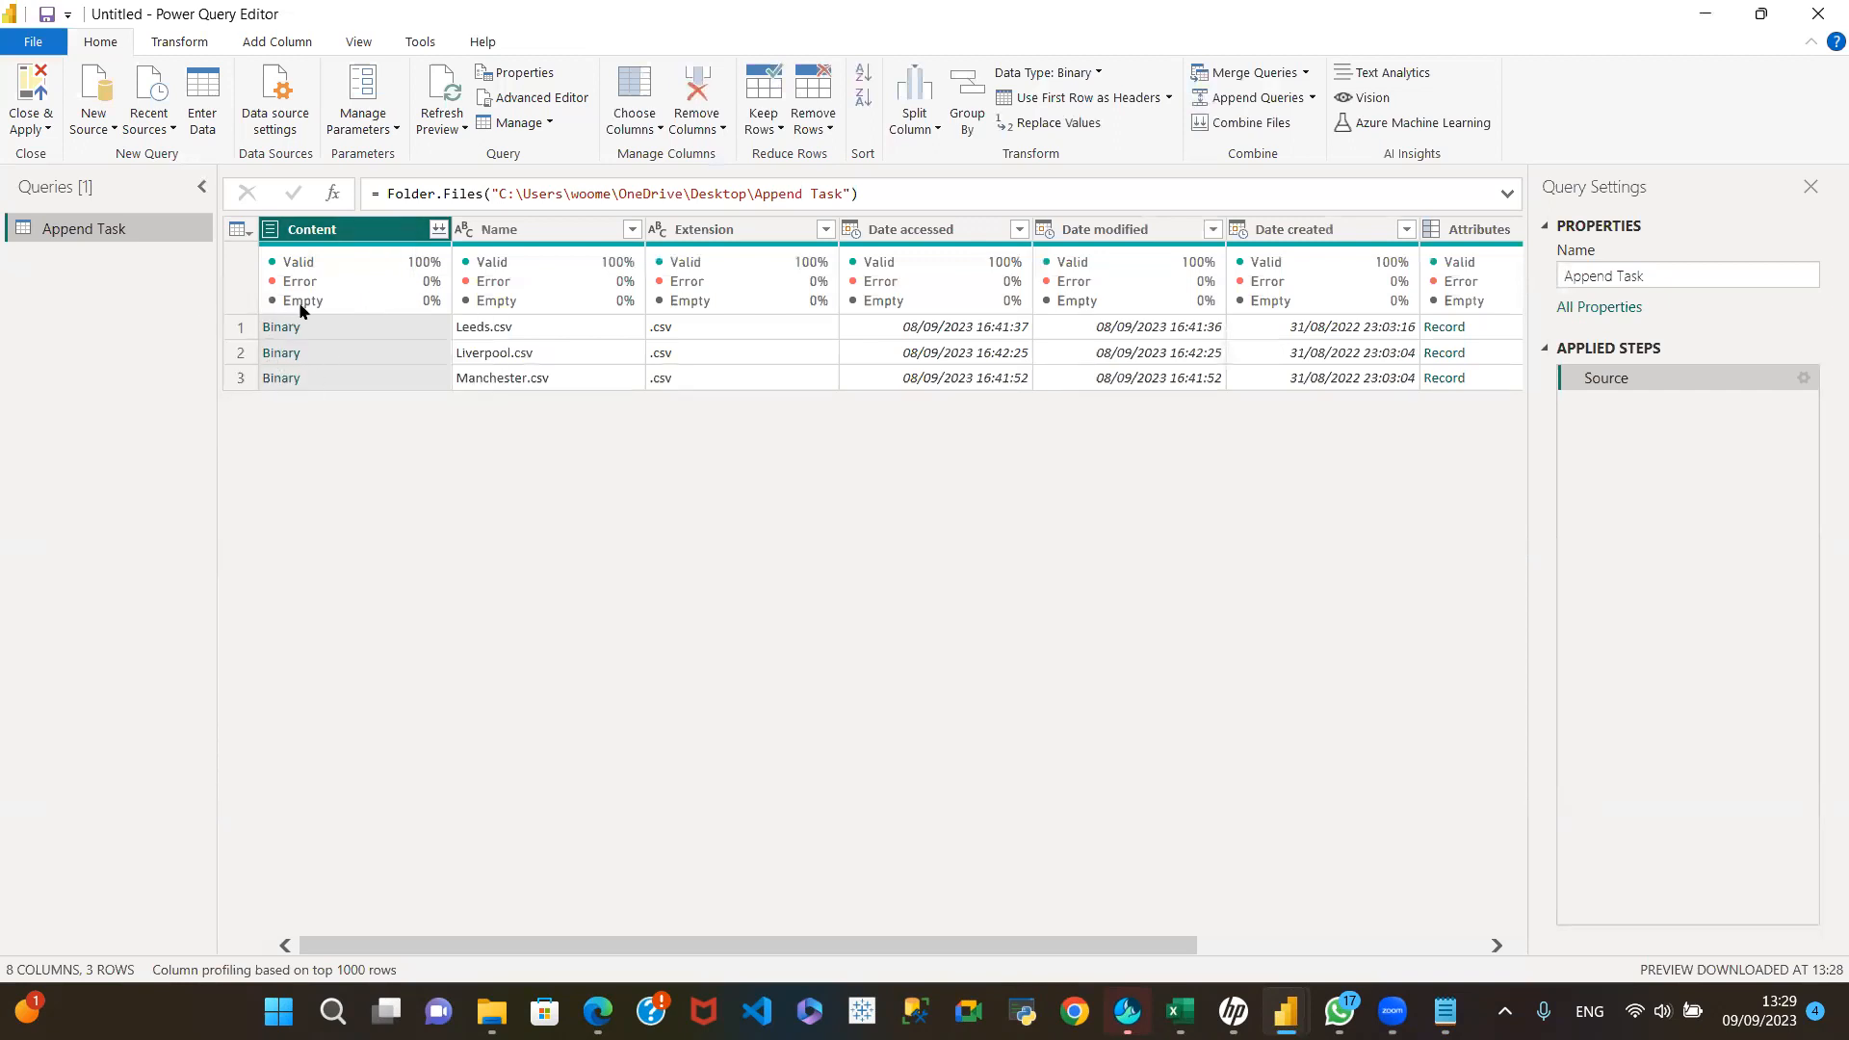
{"action": "mouse_move", "coordinate": [399, 289]}
{"action": "mouse_move", "coordinate": [393, 349]}
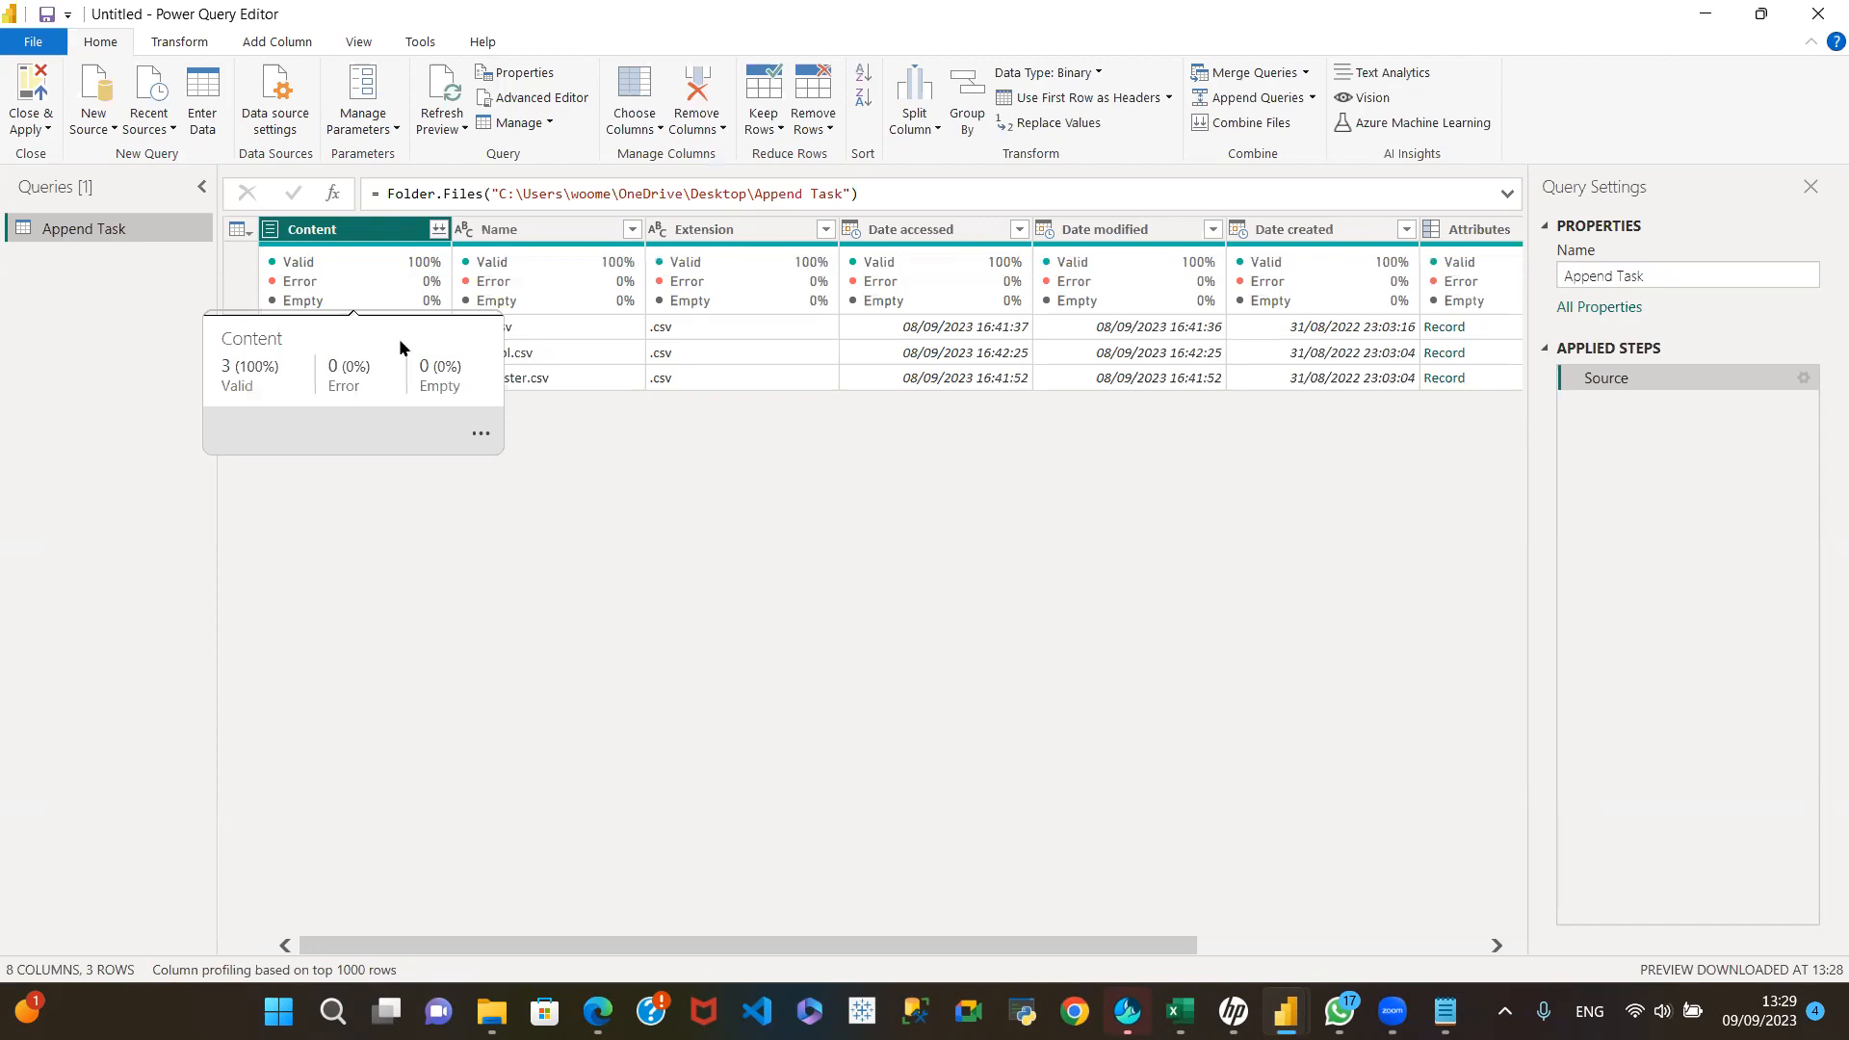
{"action": "mouse_move", "coordinate": [578, 247]}
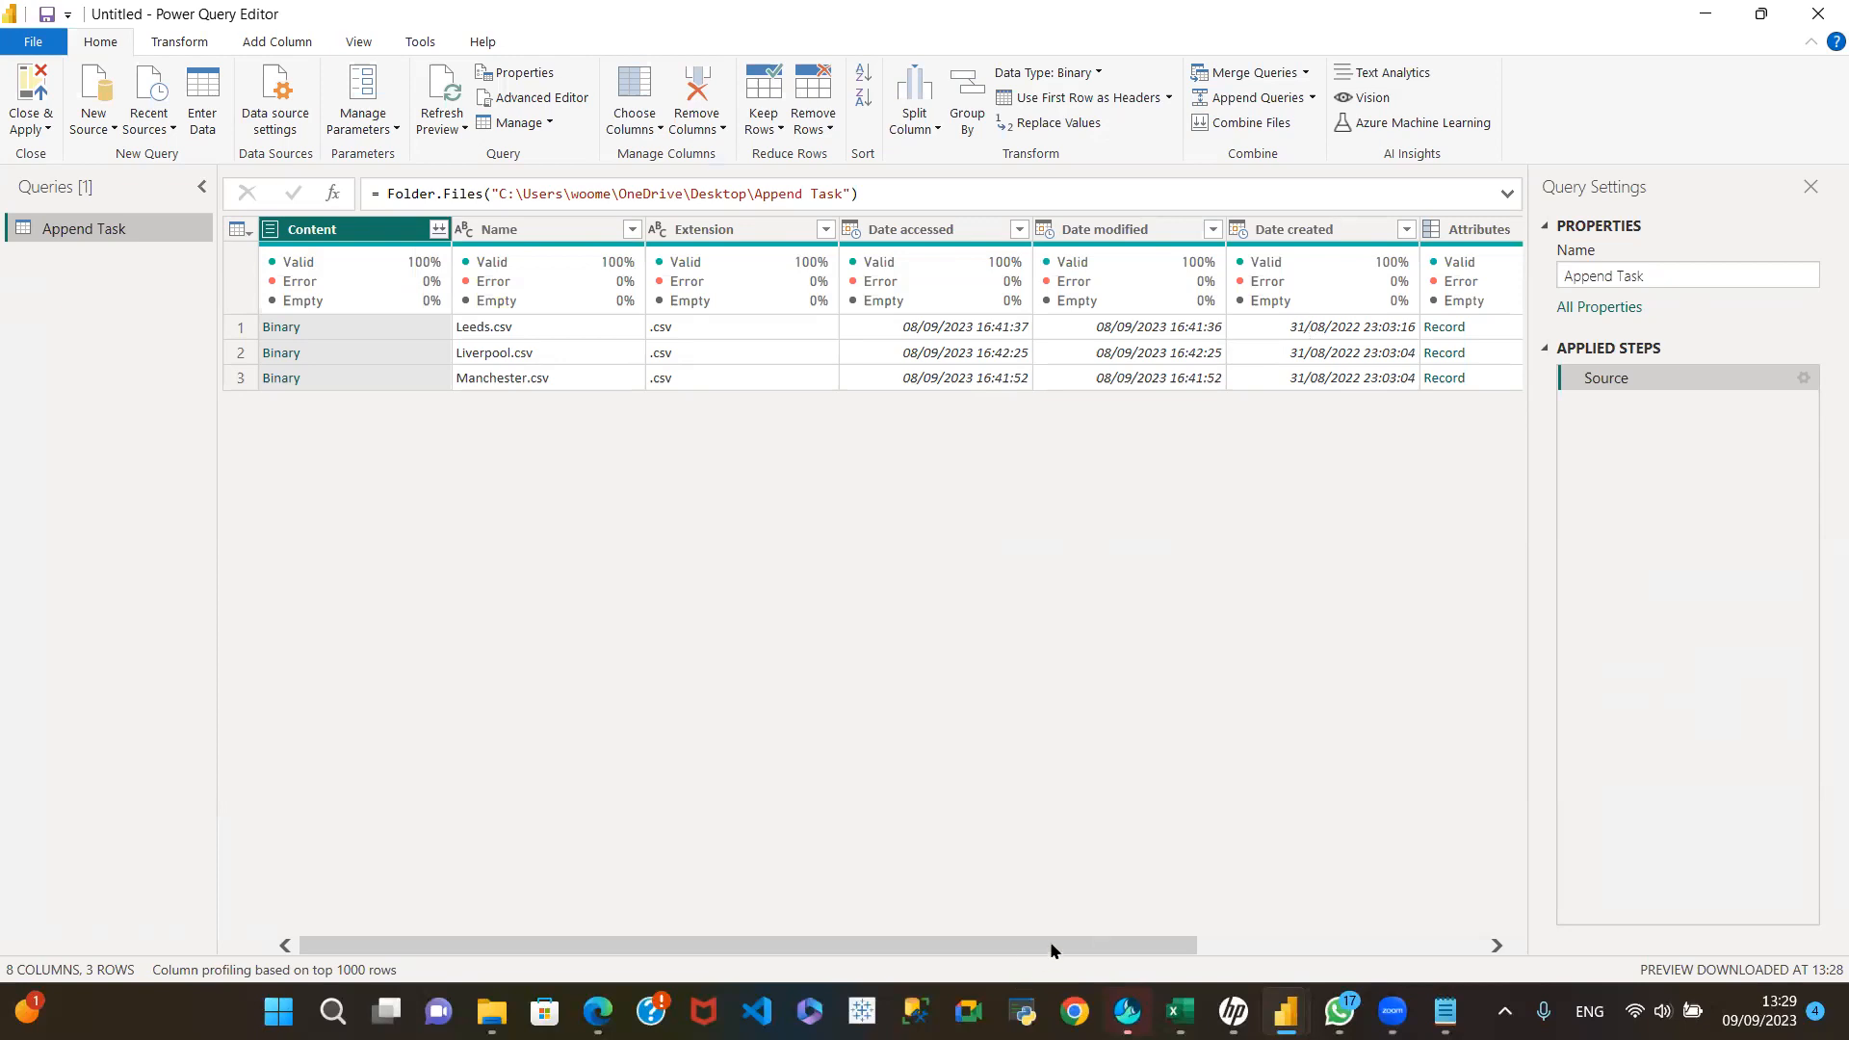
{"action": "left_click_drag", "start_coordinate": [1050, 948], "coordinate": [1191, 948]}
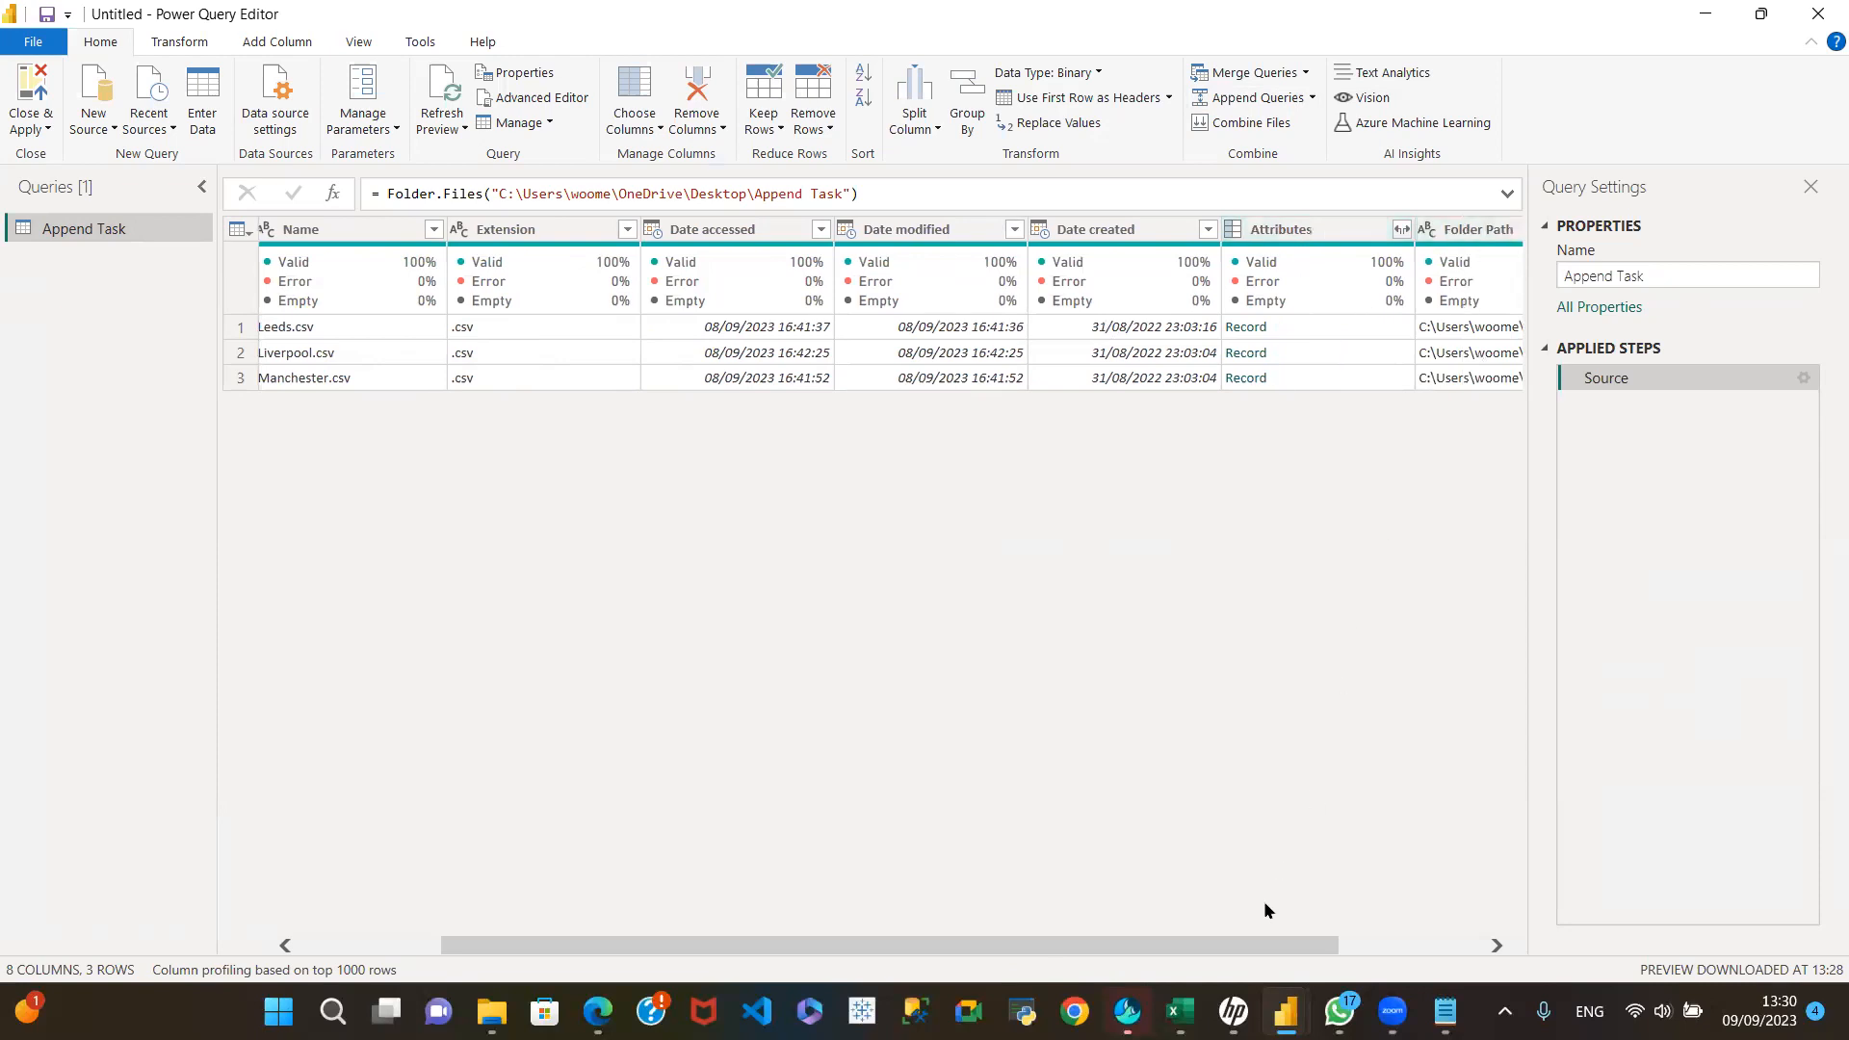
{"action": "left_click_drag", "start_coordinate": [1265, 943], "coordinate": [1409, 943]}
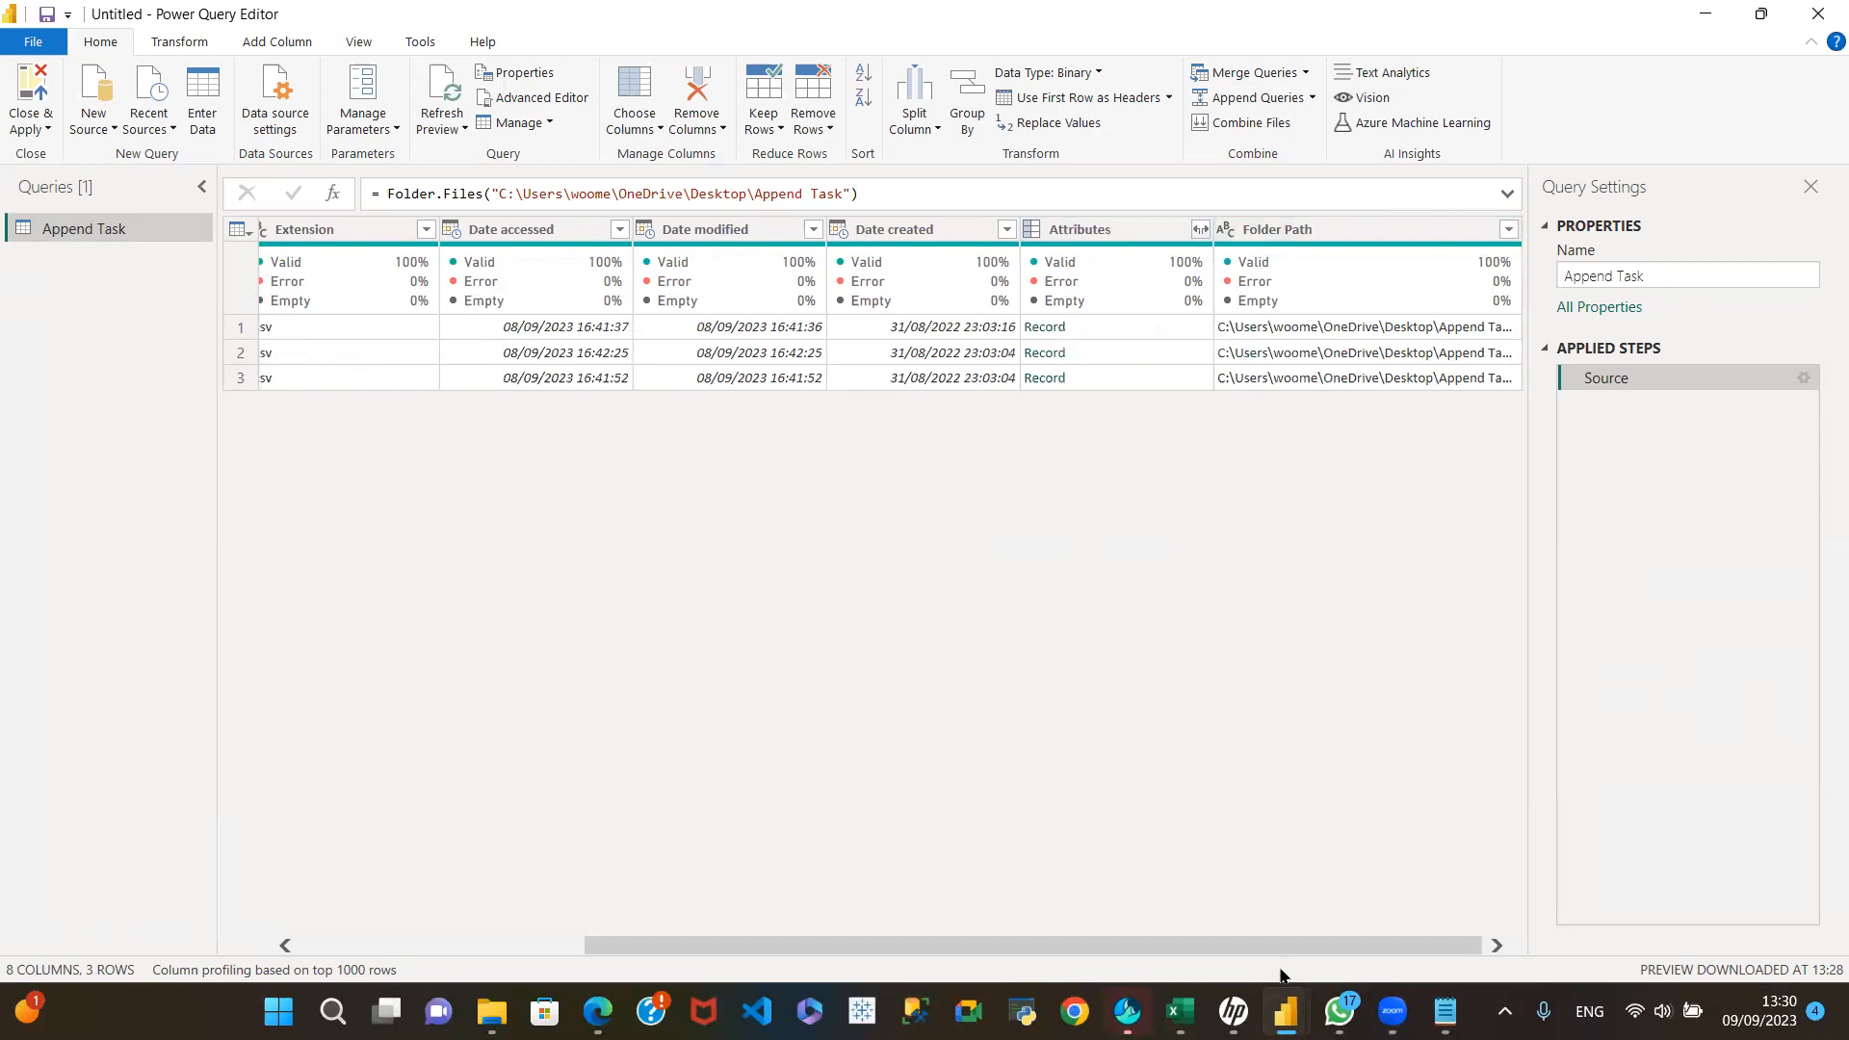
{"action": "left_click_drag", "start_coordinate": [1311, 945], "coordinate": [944, 906]}
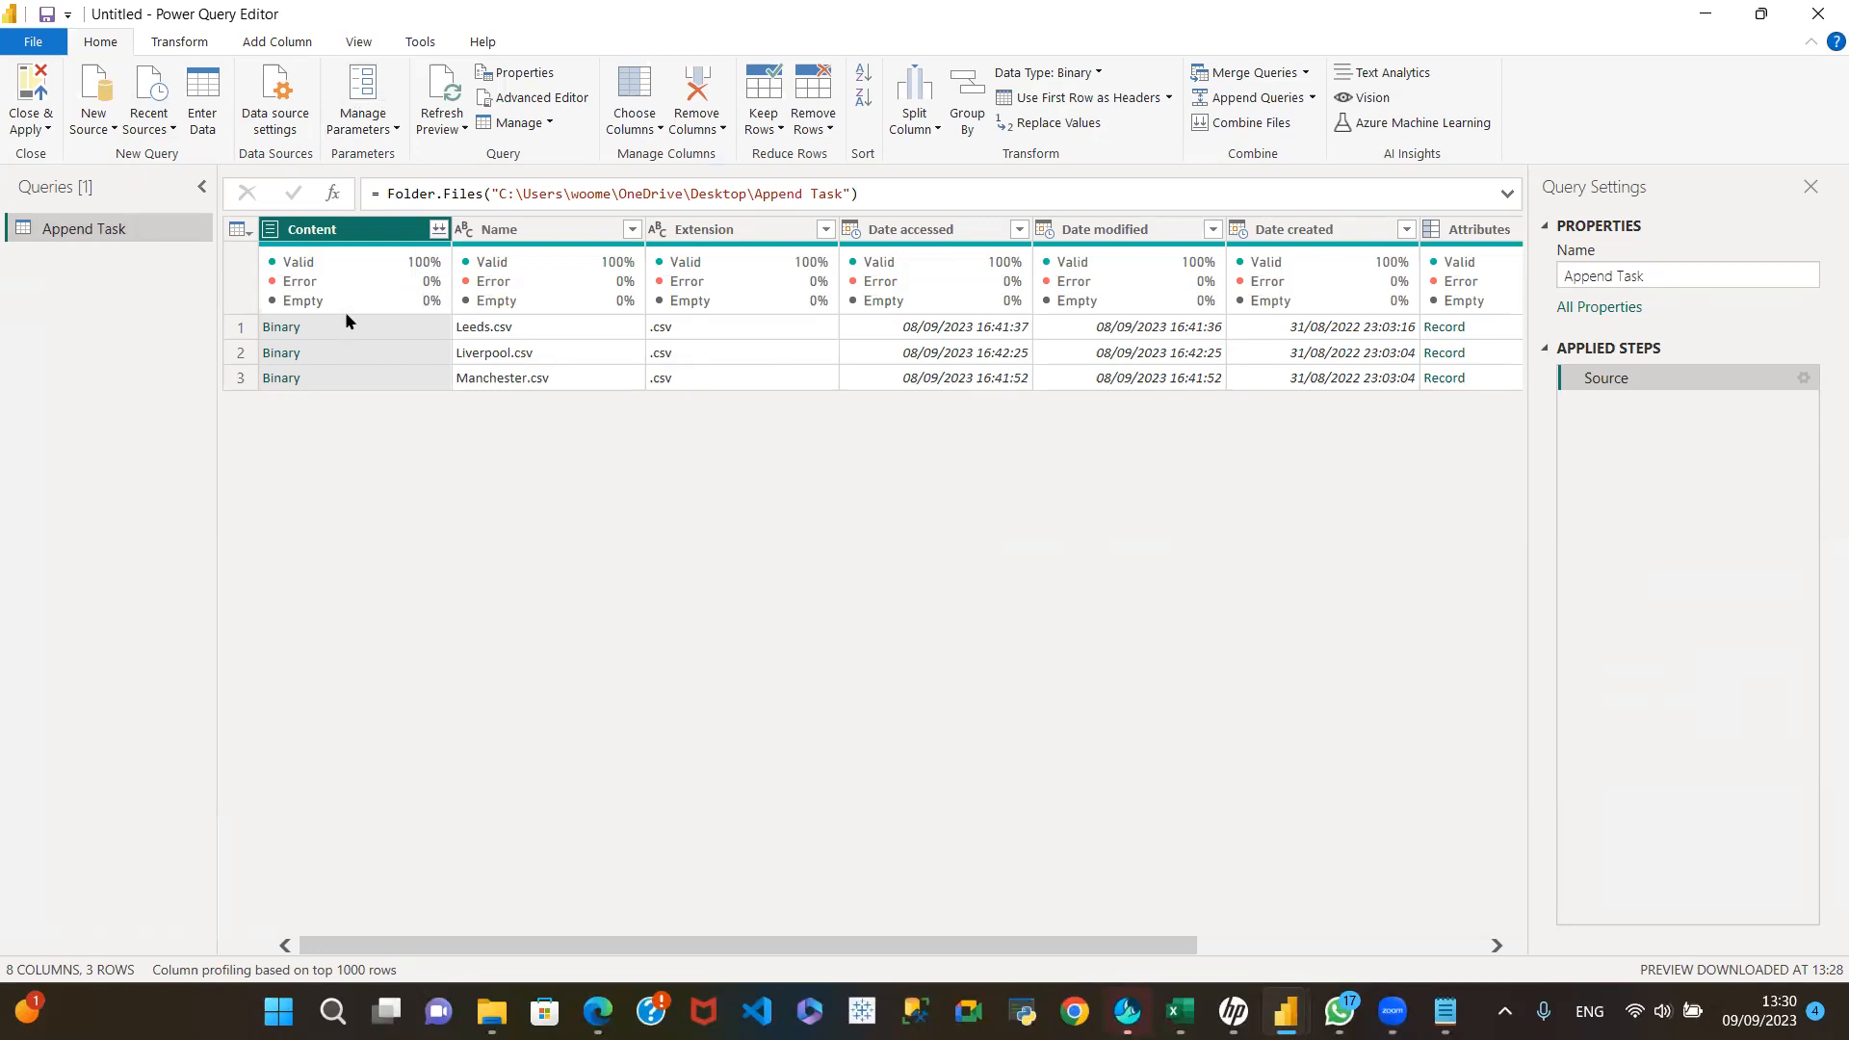
{"action": "mouse_move", "coordinate": [371, 277]}
{"action": "mouse_move", "coordinate": [532, 258]}
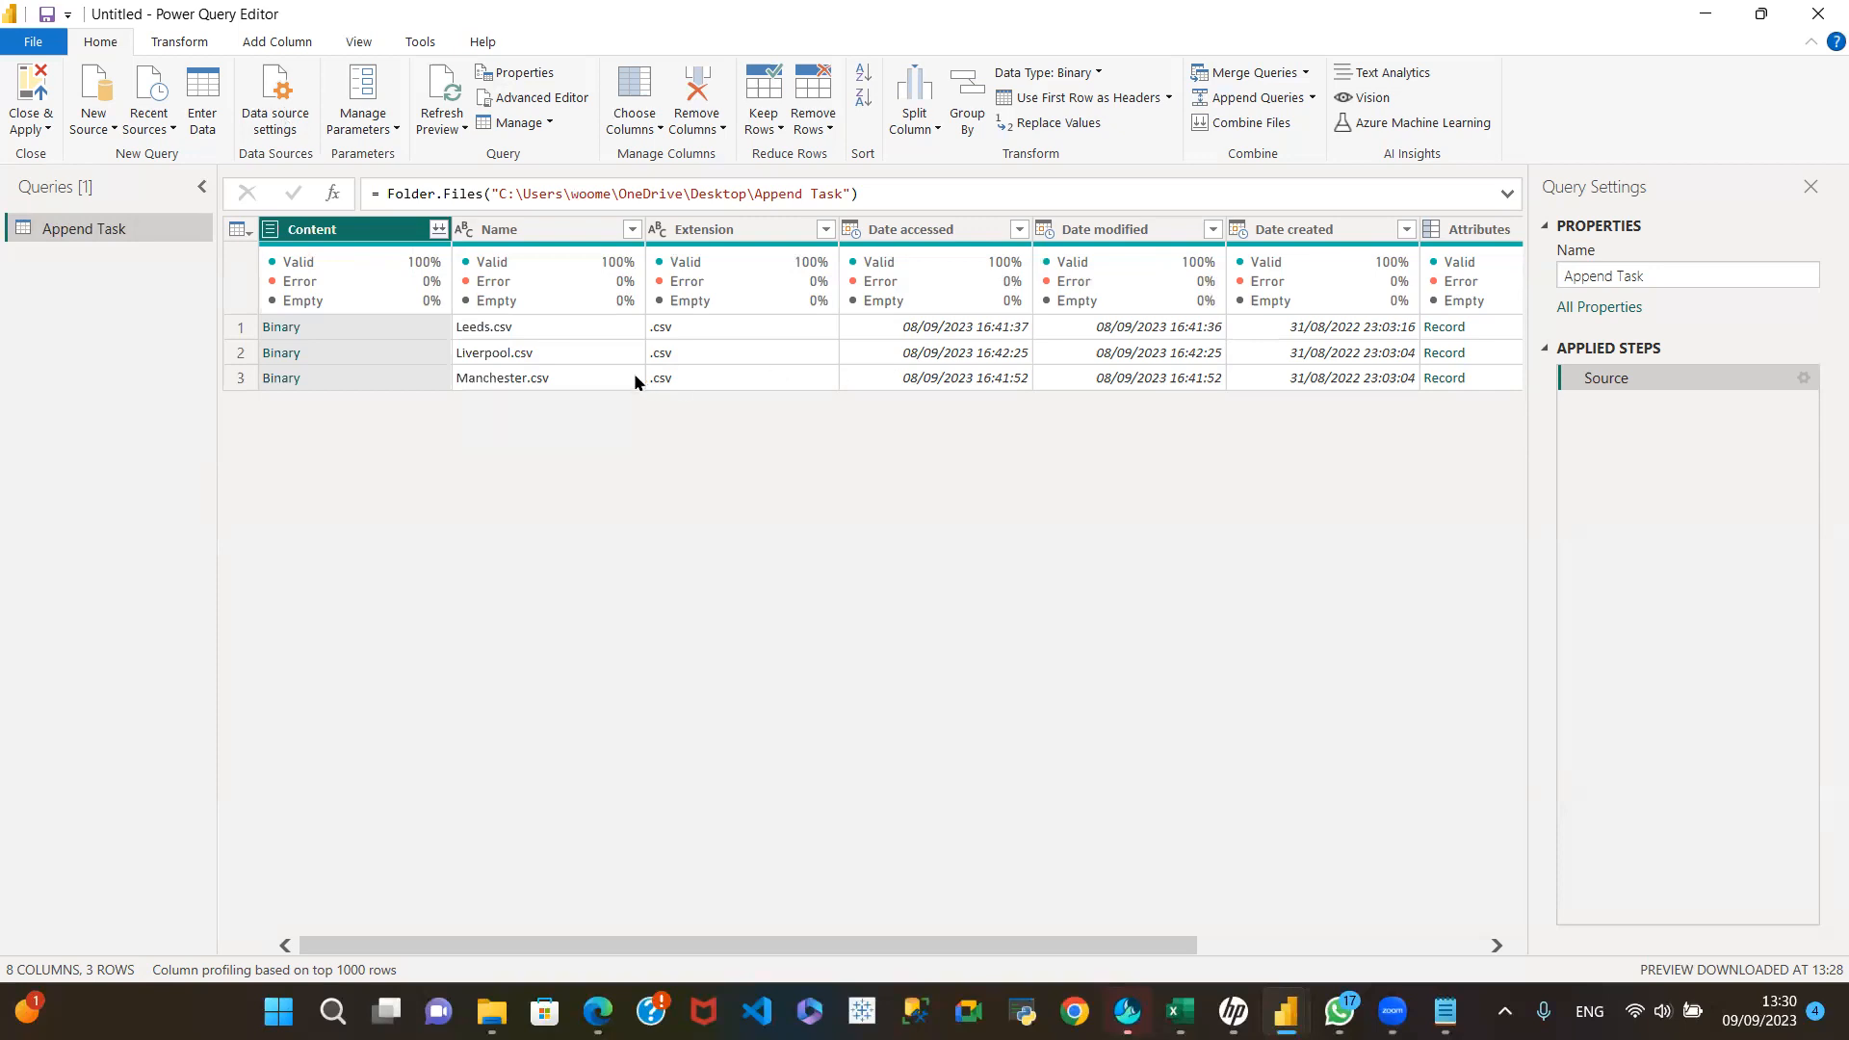
Step: Combine the files from the Content column, keeping First file as the sample and Comma as the delimiter after reviewing the preview
{"action": "left_click", "coordinate": [438, 234]}
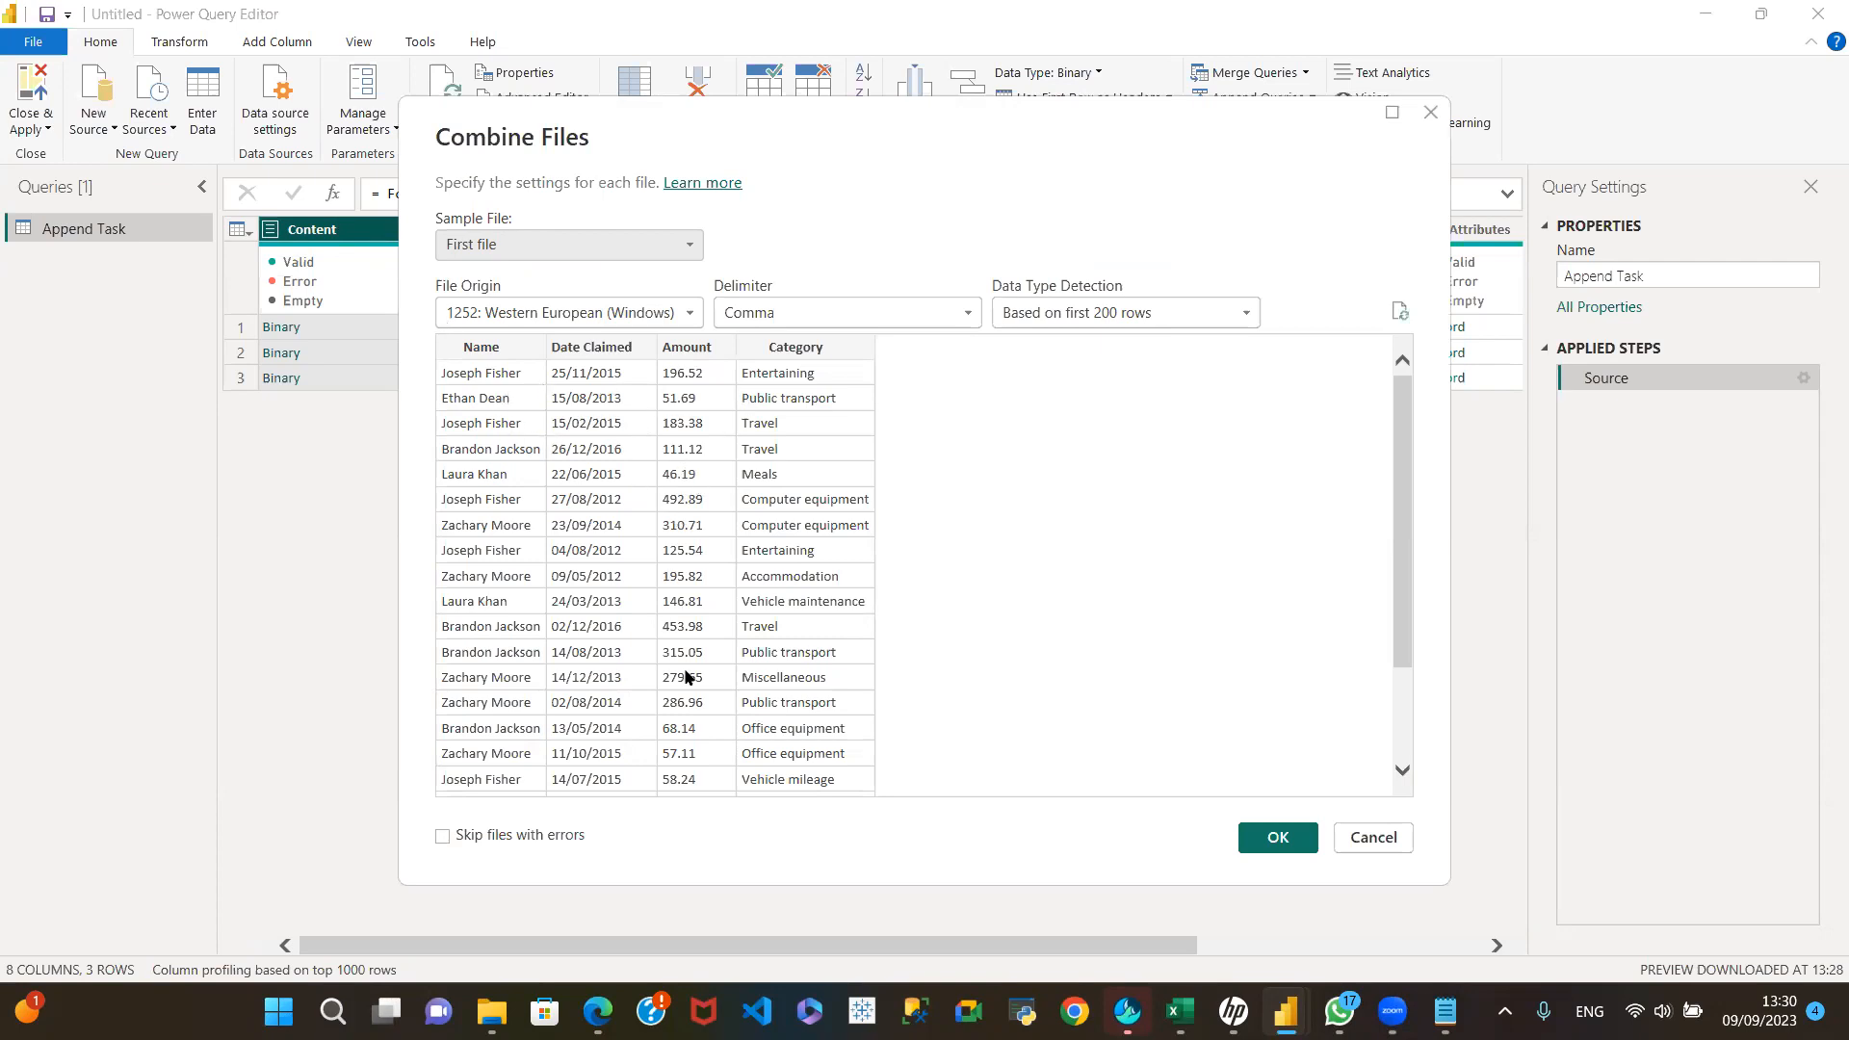
{"action": "scroll", "coordinate": [686, 671], "scroll_direction": "down", "scroll_amount": 3}
{"action": "scroll", "coordinate": [697, 621], "scroll_direction": "up", "scroll_amount": 3}
{"action": "scroll", "coordinate": [717, 684], "scroll_direction": "down", "scroll_amount": 3}
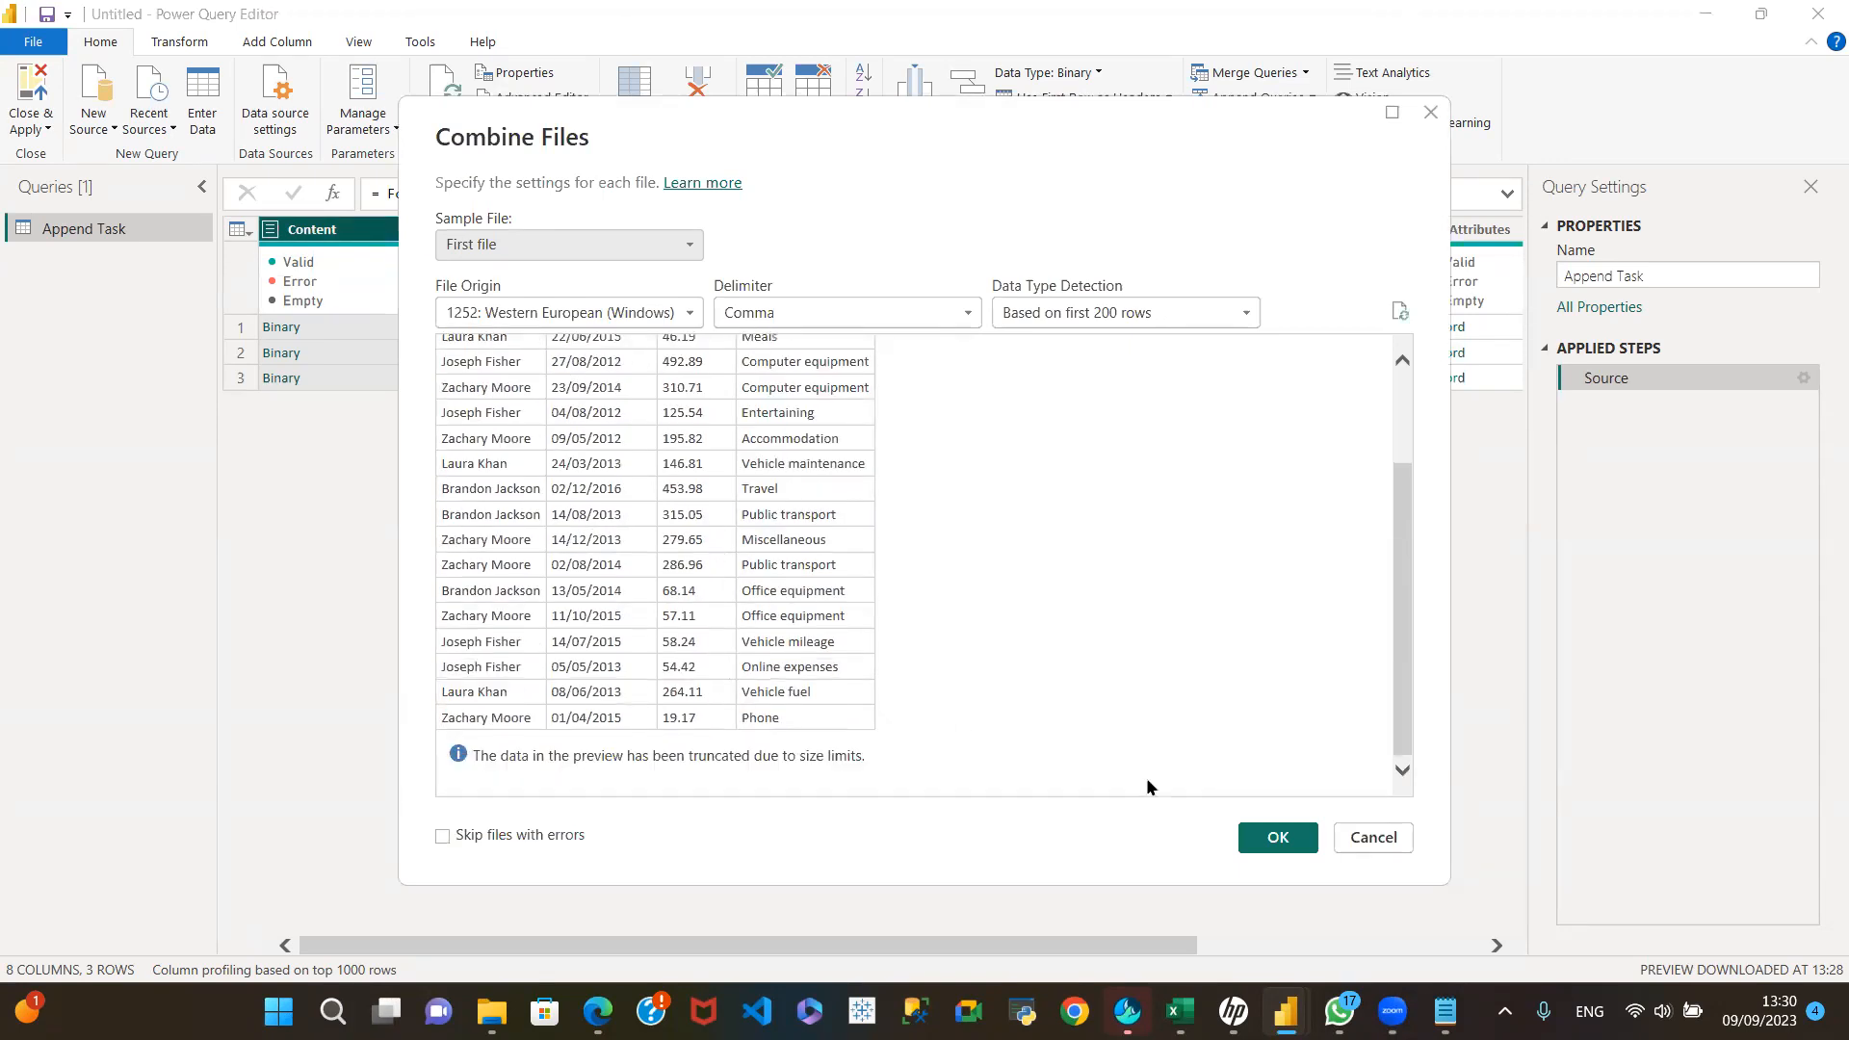
{"action": "left_click", "coordinate": [1277, 837]}
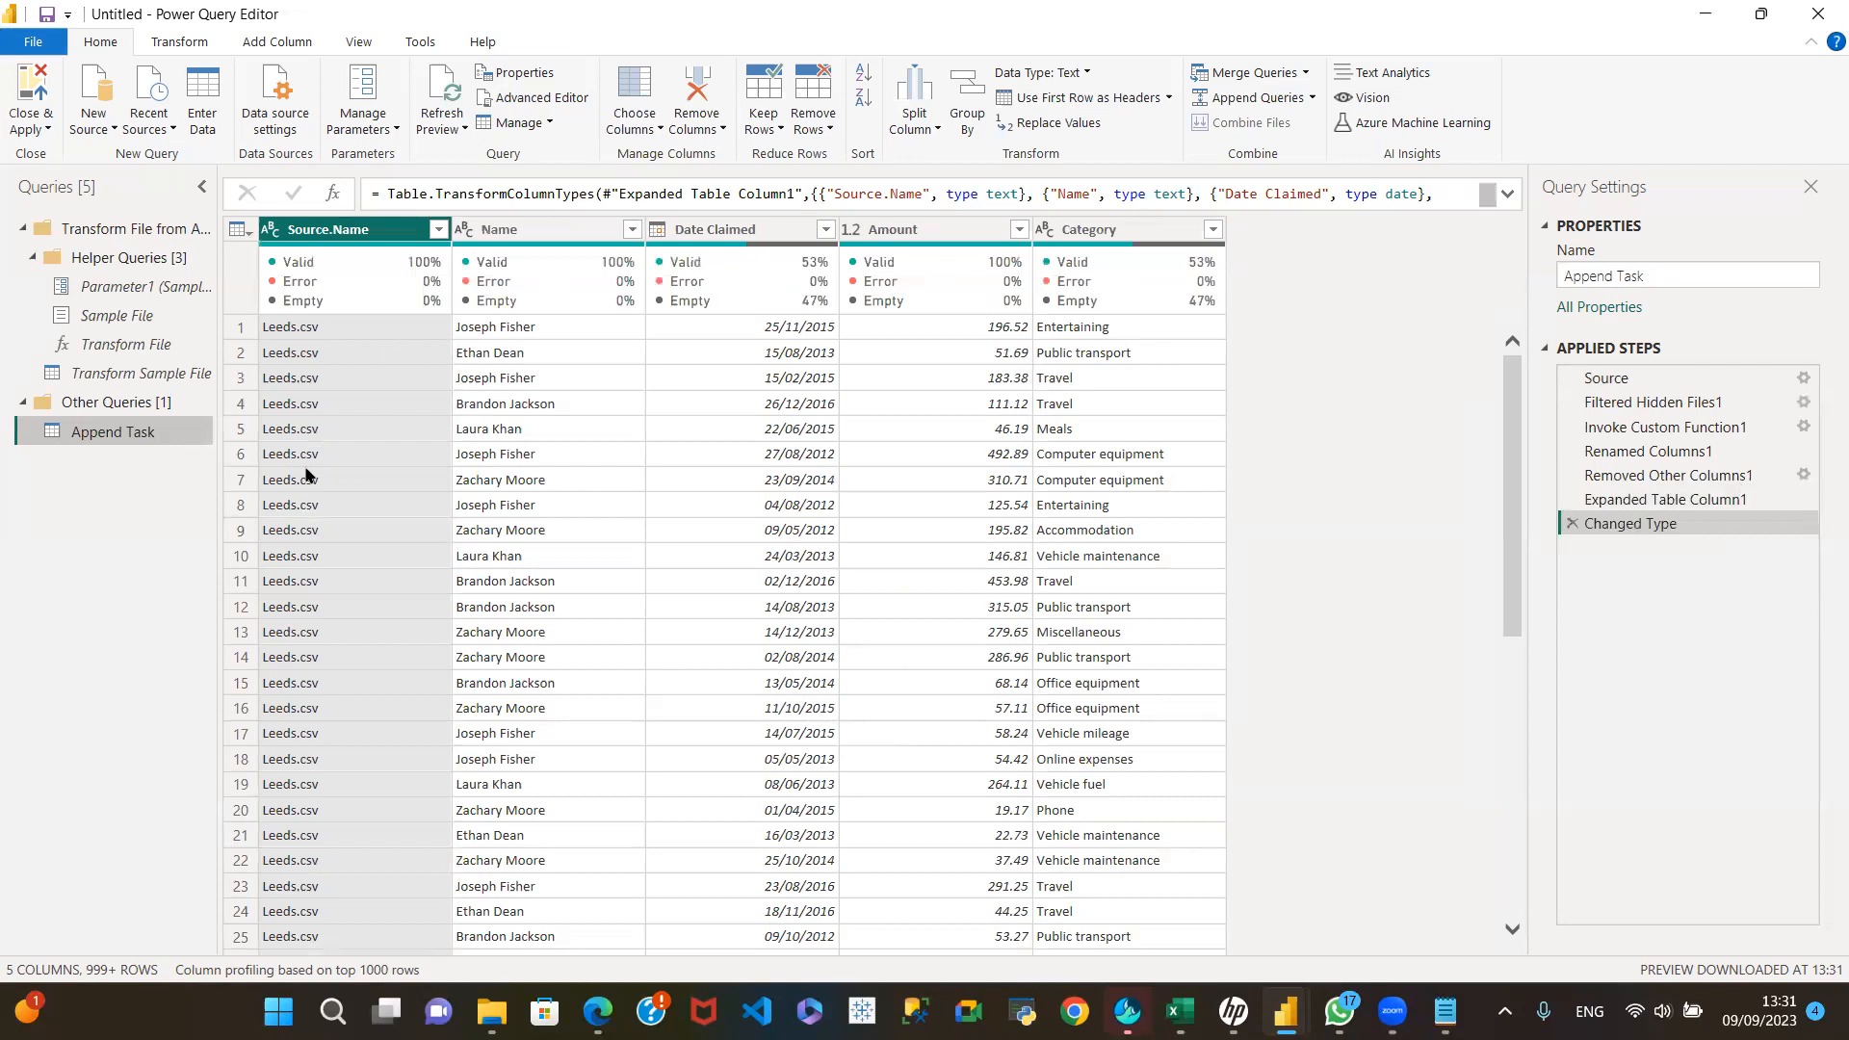
Step: Load the full list of Source.Name filter values and apply the filter with Leeds.csv, Liverpool.csv and Manchester.csv all selected
{"action": "left_click", "coordinate": [439, 231]}
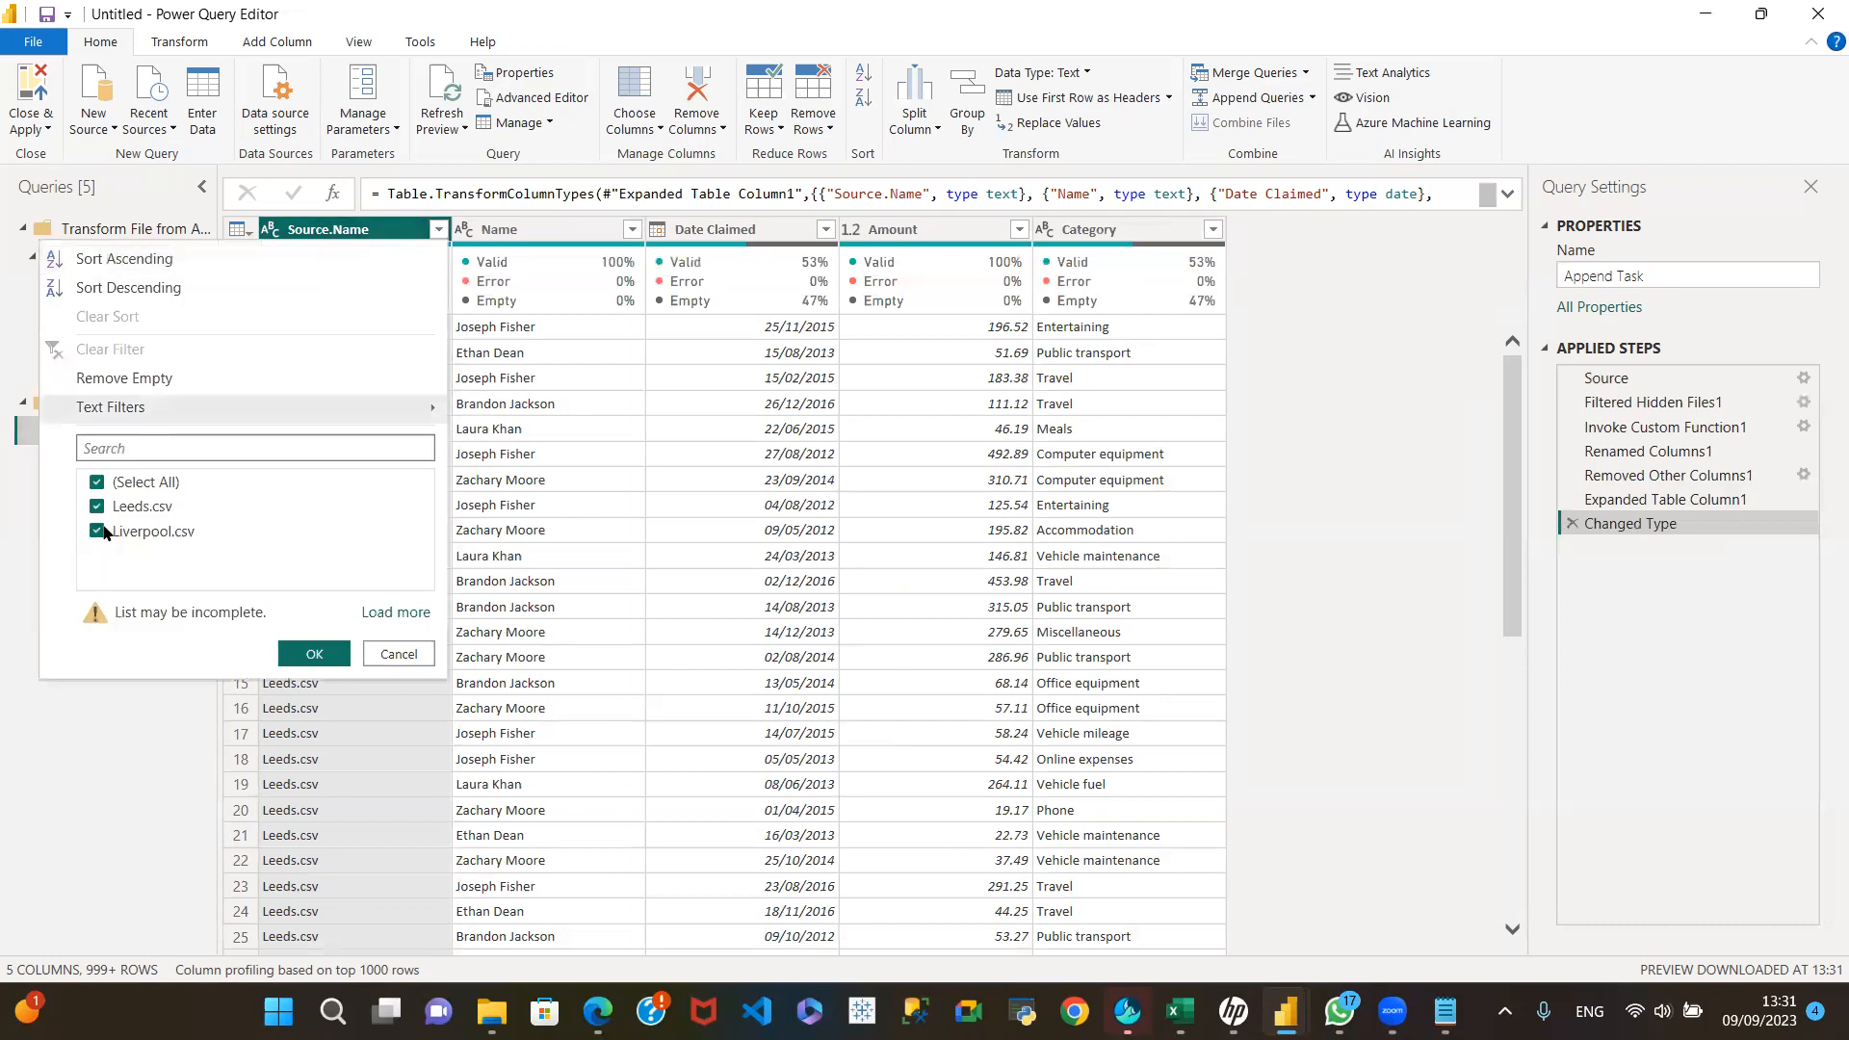
{"action": "left_click", "coordinate": [395, 613]}
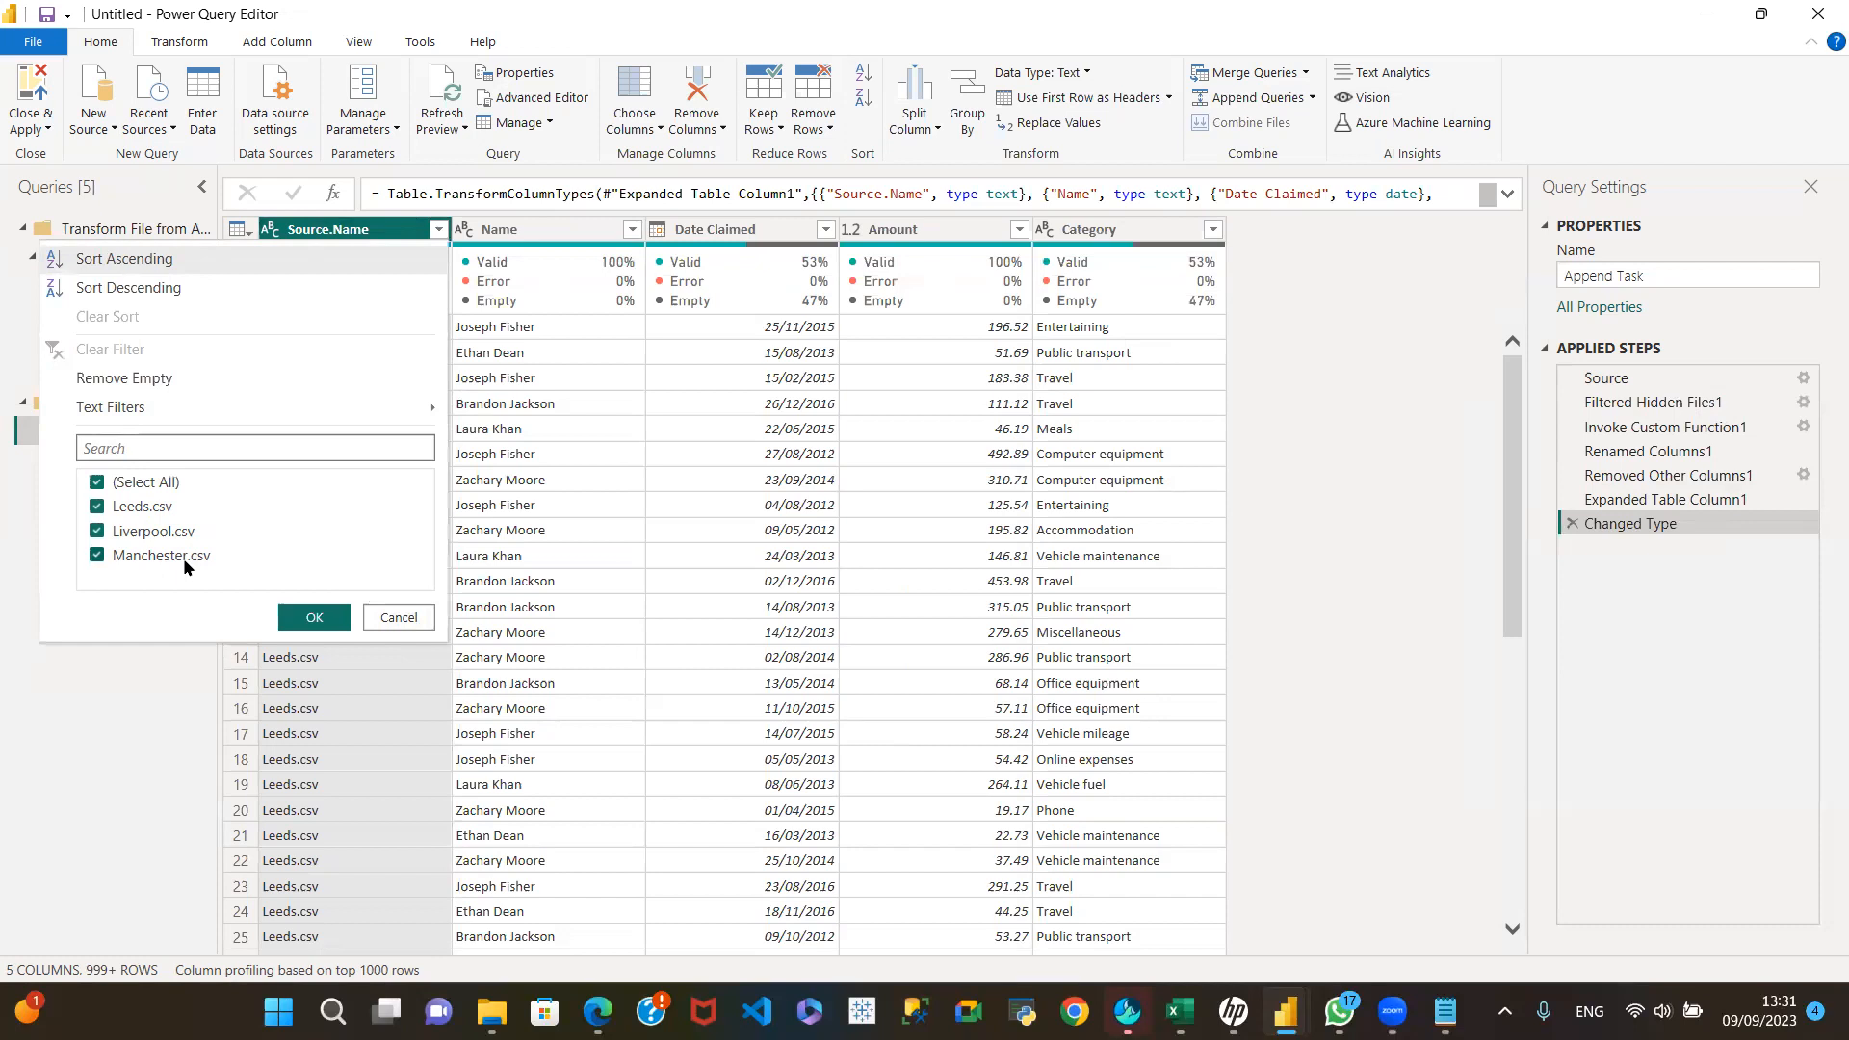
{"action": "left_click", "coordinate": [327, 619]}
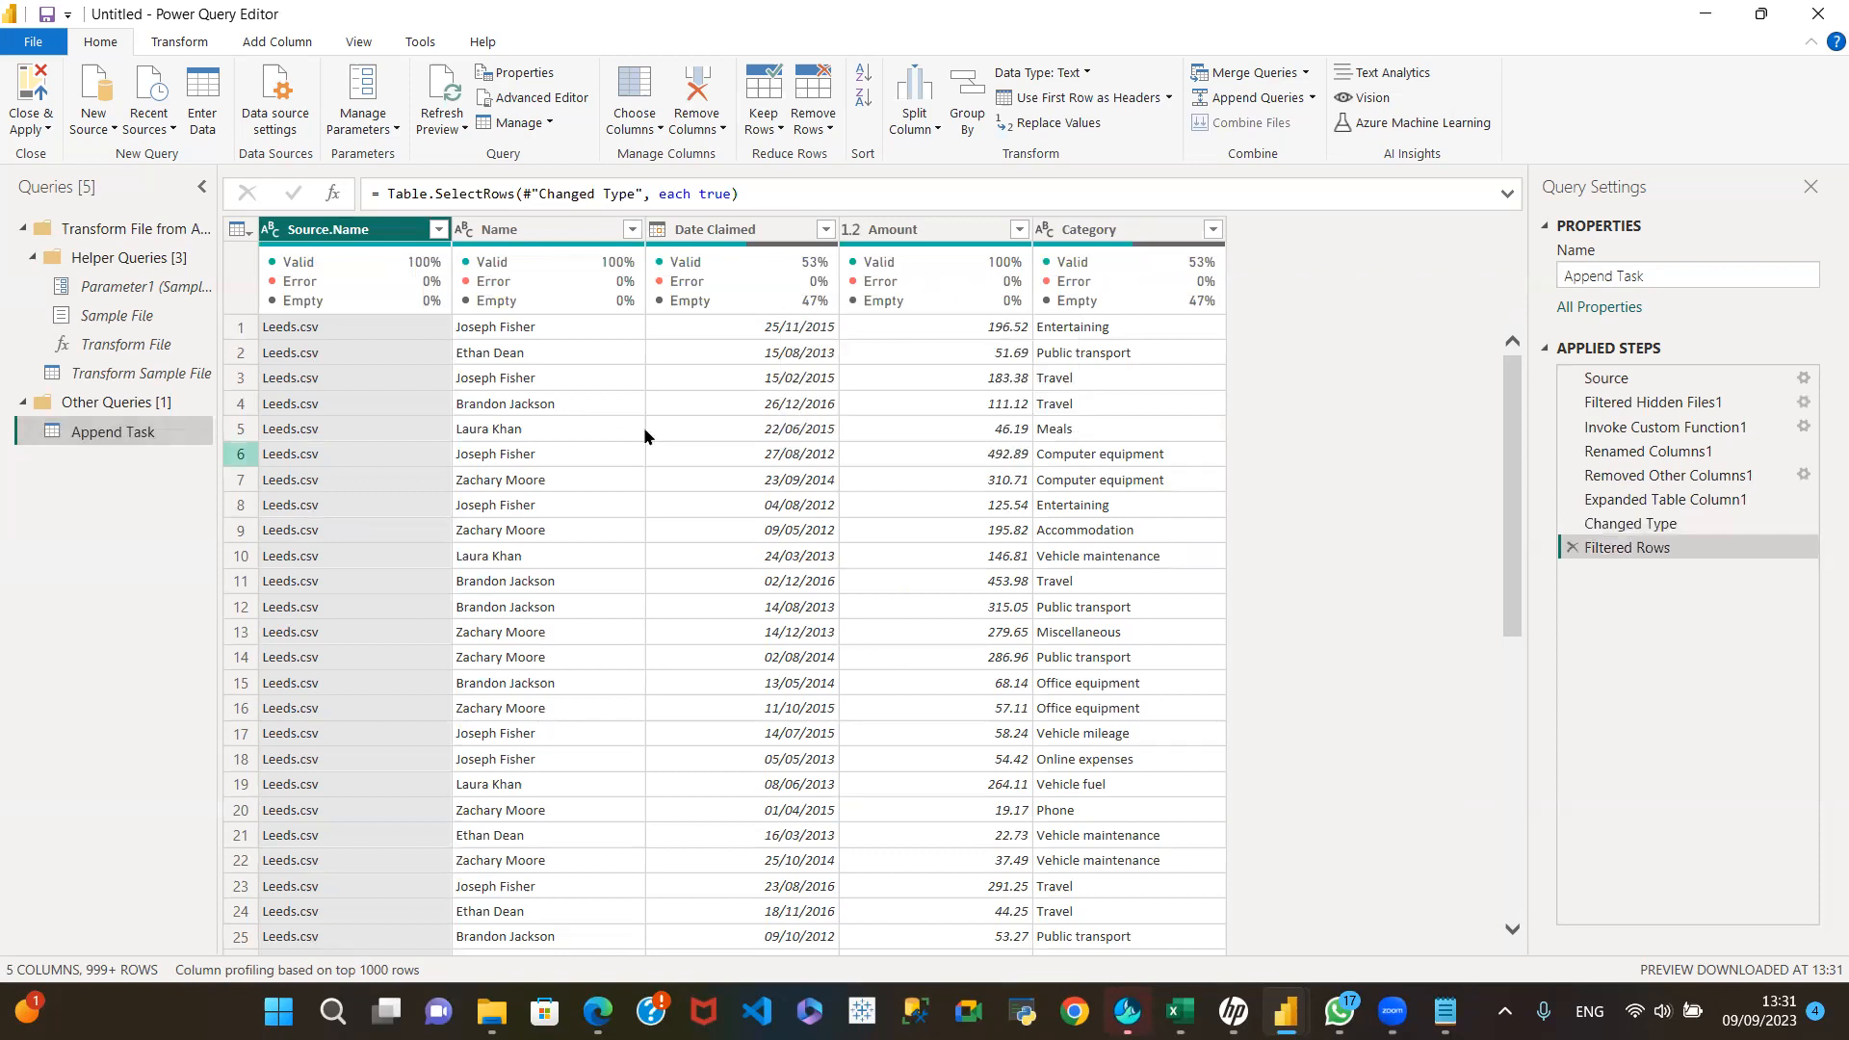
Step: Collapse the Transform File from Append Task group in the query list
{"action": "mouse_move", "coordinate": [773, 310]}
{"action": "mouse_move", "coordinate": [755, 262]}
{"action": "mouse_move", "coordinate": [287, 291]}
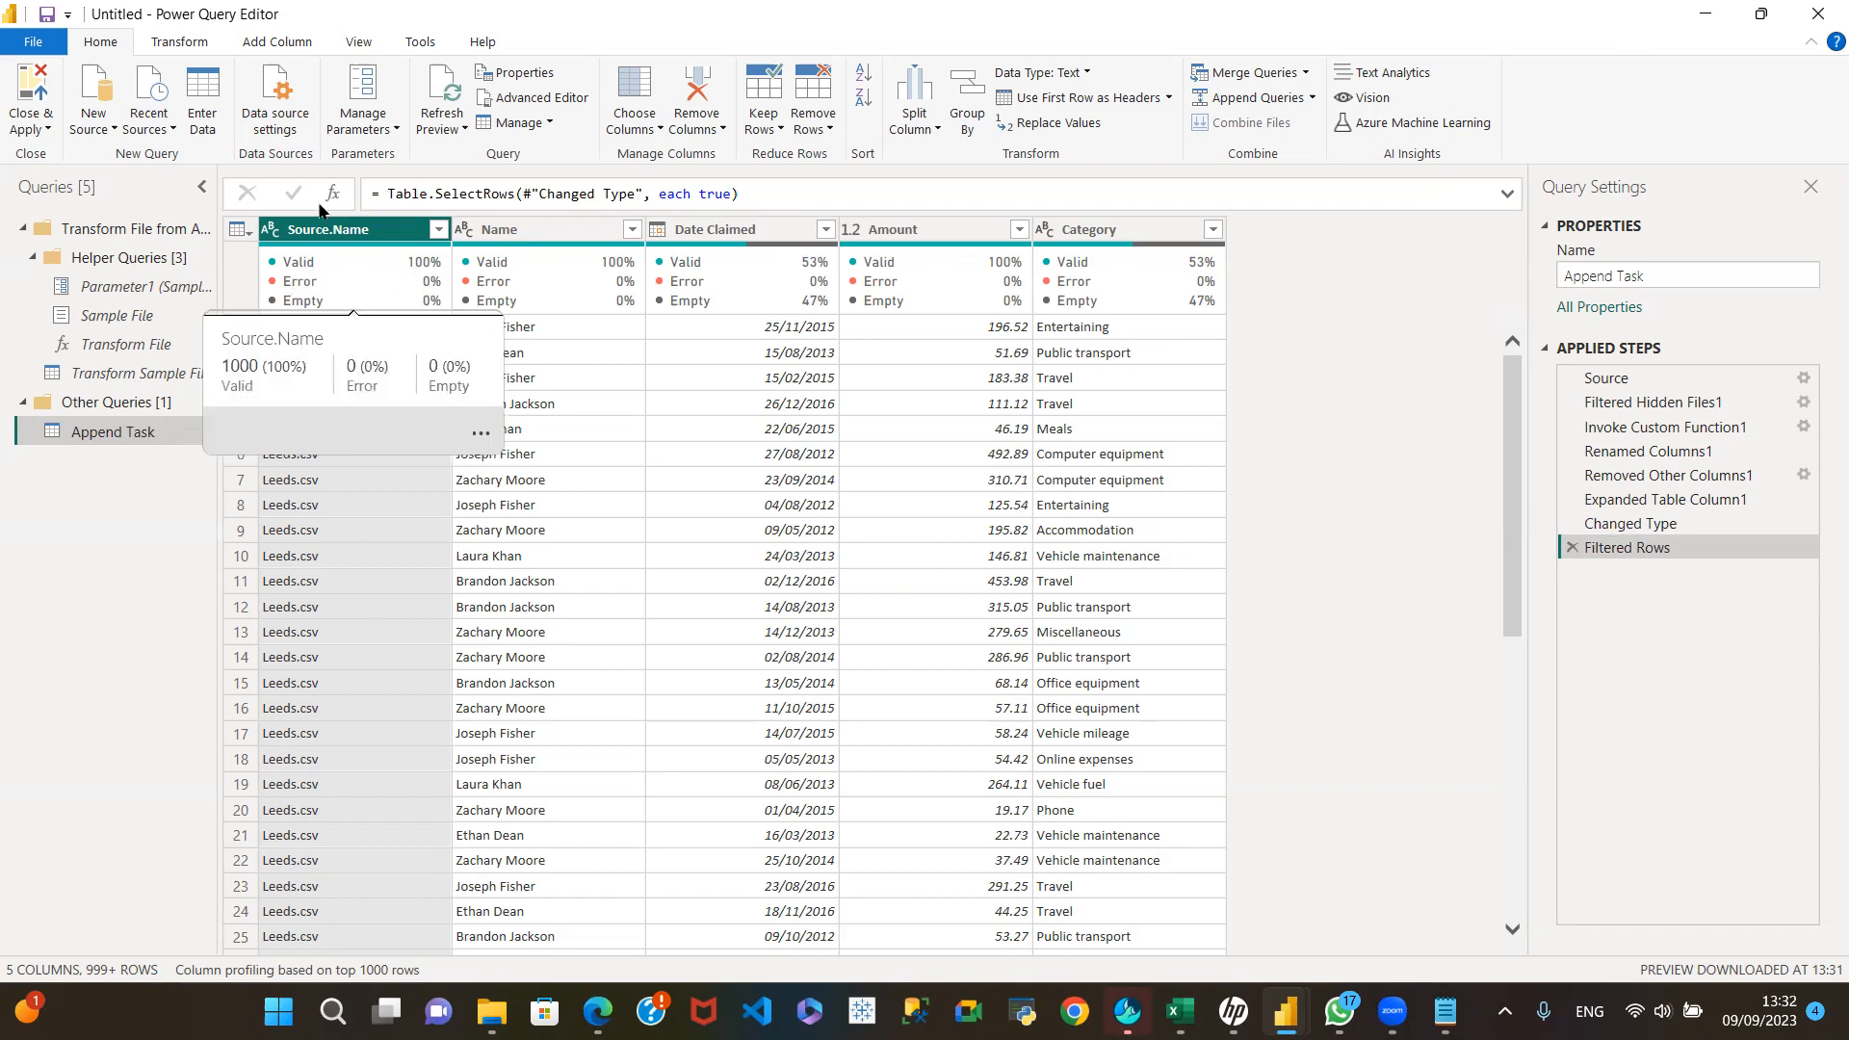
{"action": "left_click", "coordinate": [20, 230]}
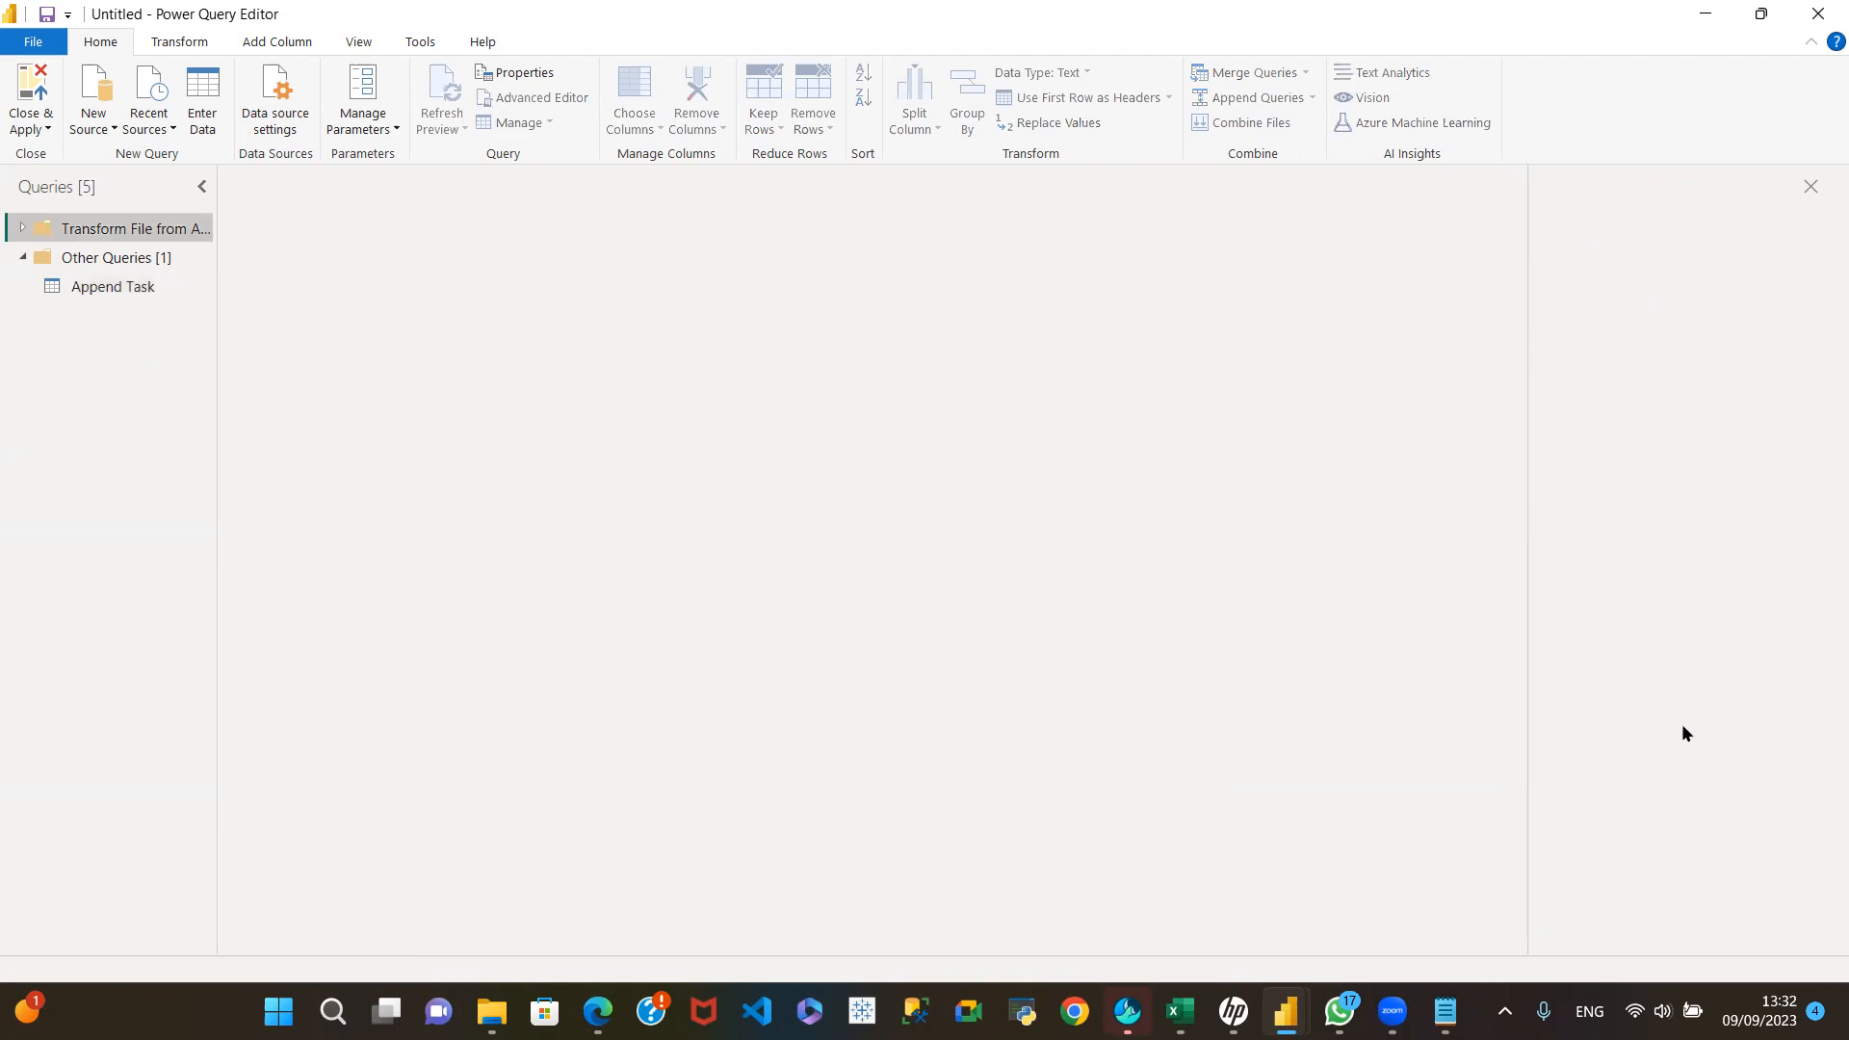
Step: Switch to File Explorer and copy the Leeds, Liverpool and Manchester CSV files from the Append Task folder on the Desktop
{"action": "mouse_move", "coordinate": [1359, 1011]}
{"action": "mouse_move", "coordinate": [492, 1011]}
{"action": "left_click", "coordinate": [487, 892]}
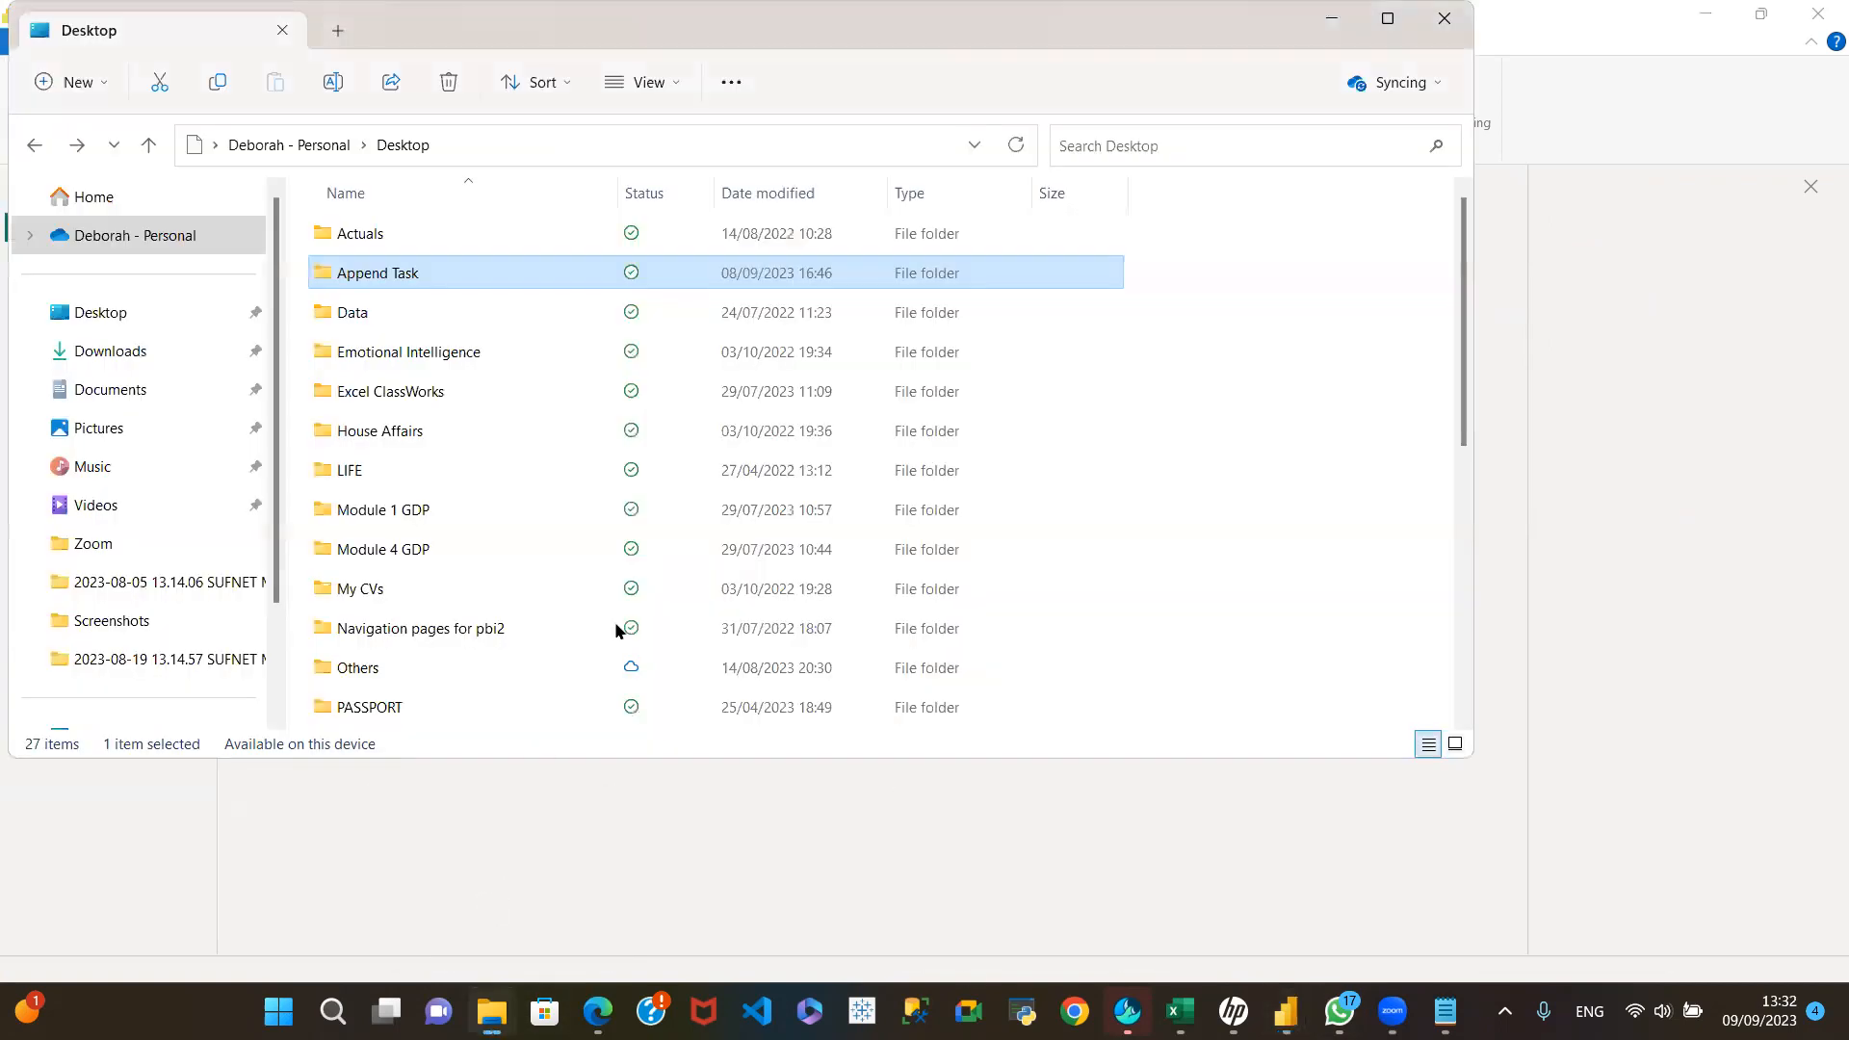
{"action": "mouse_move", "coordinate": [382, 276]}
{"action": "double_click", "coordinate": [408, 275]}
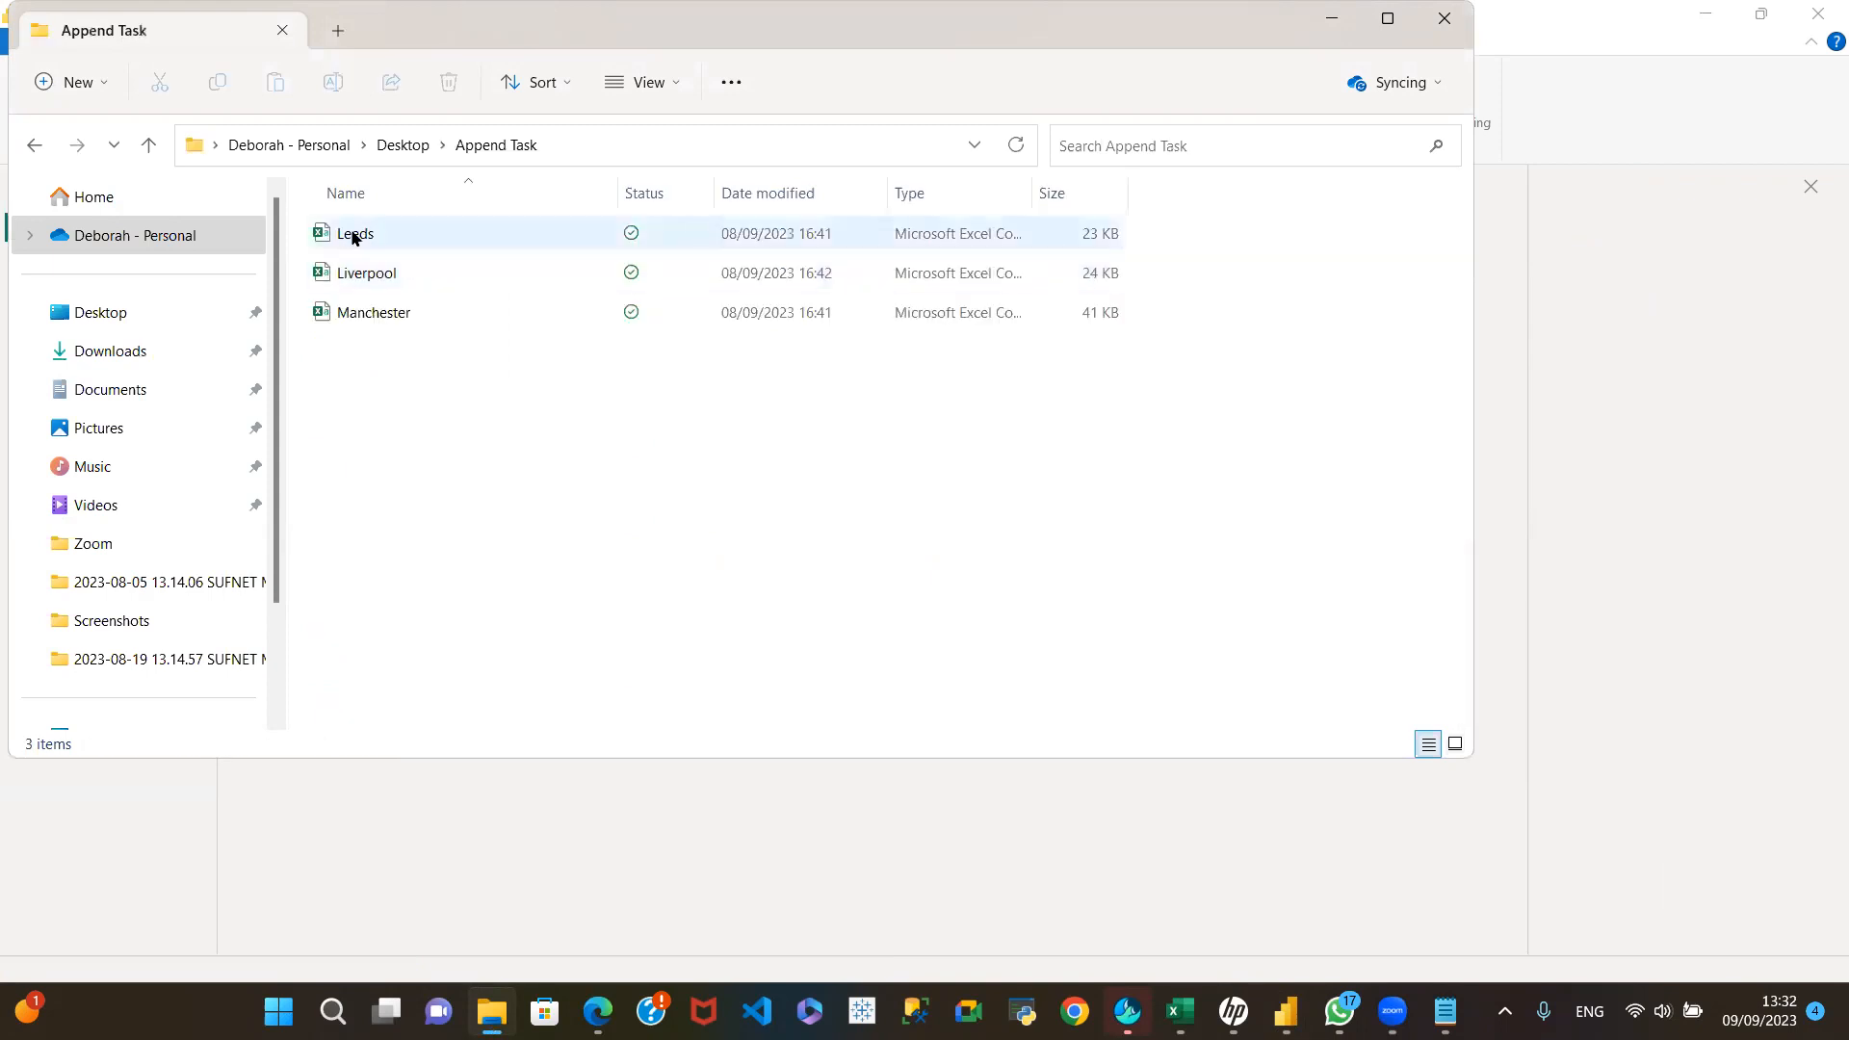
{"action": "left_click", "coordinate": [416, 227]}
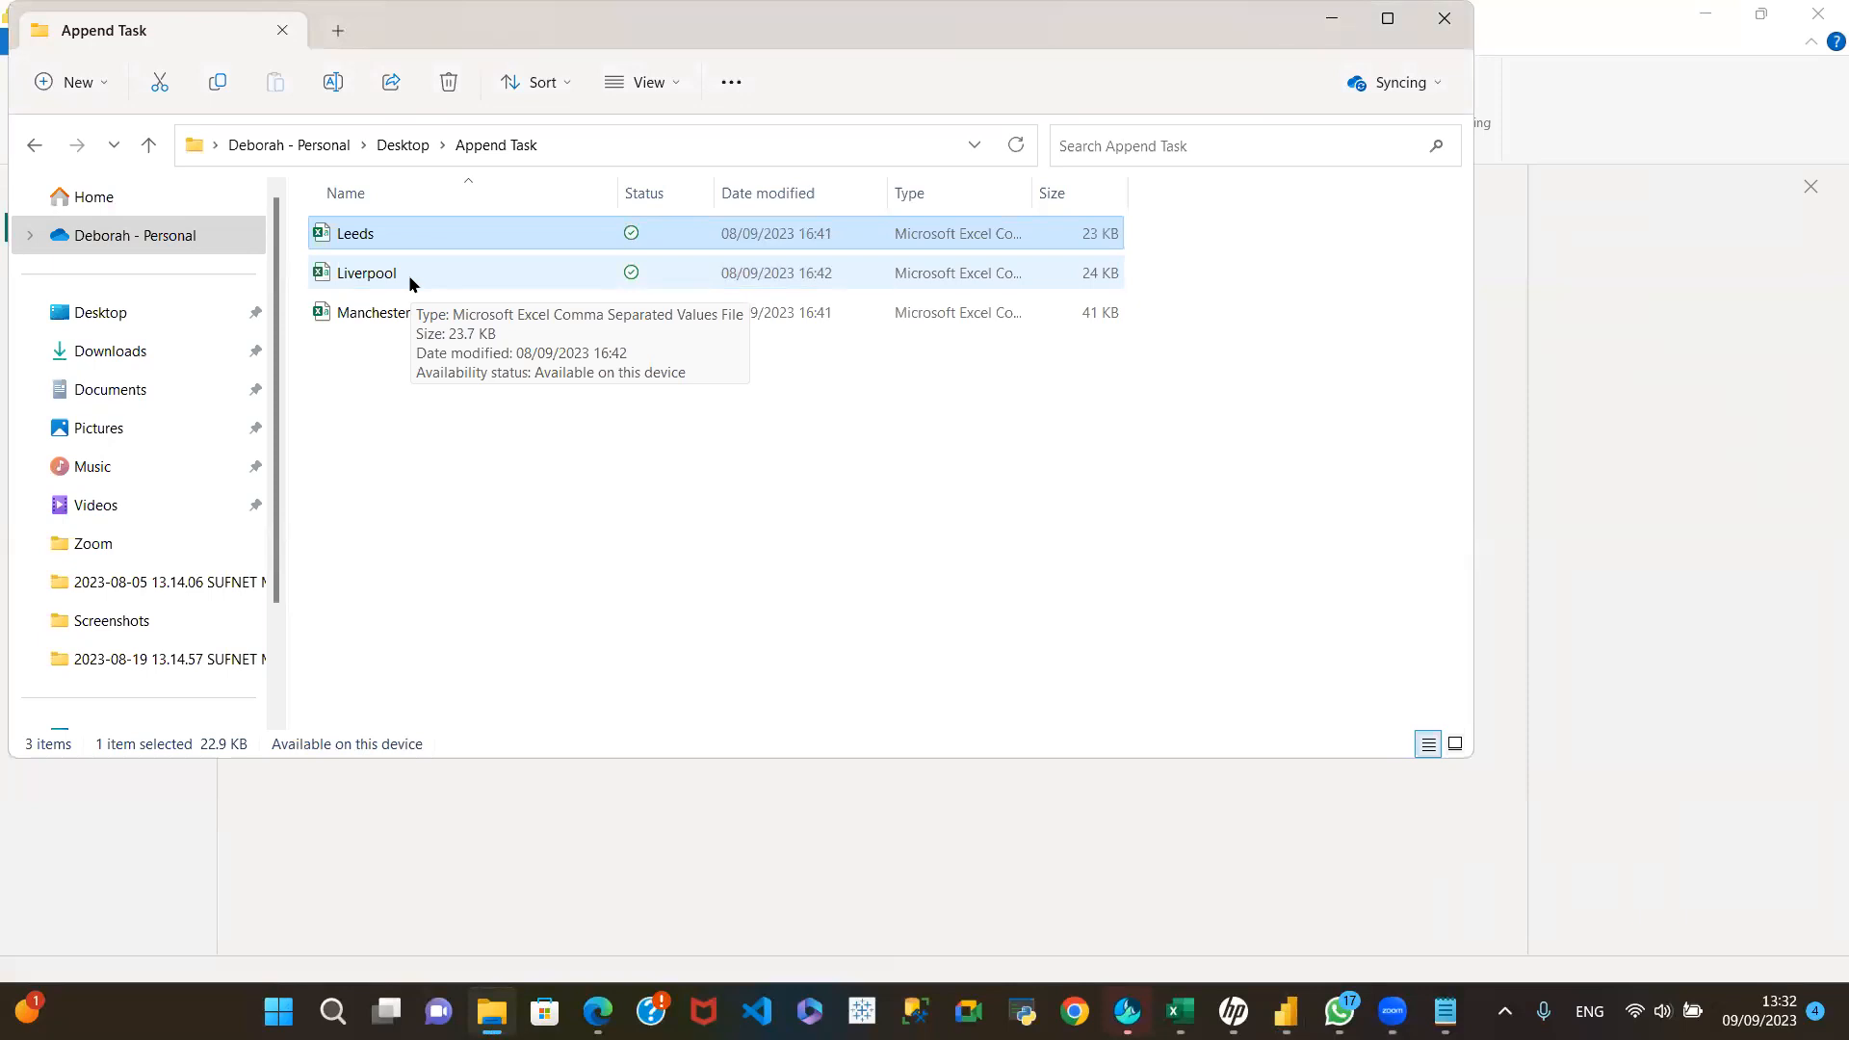
{"action": "left_click", "coordinate": [409, 274], "text": "ctrl"}
{"action": "left_click", "coordinate": [410, 303], "text": "ctrl"}
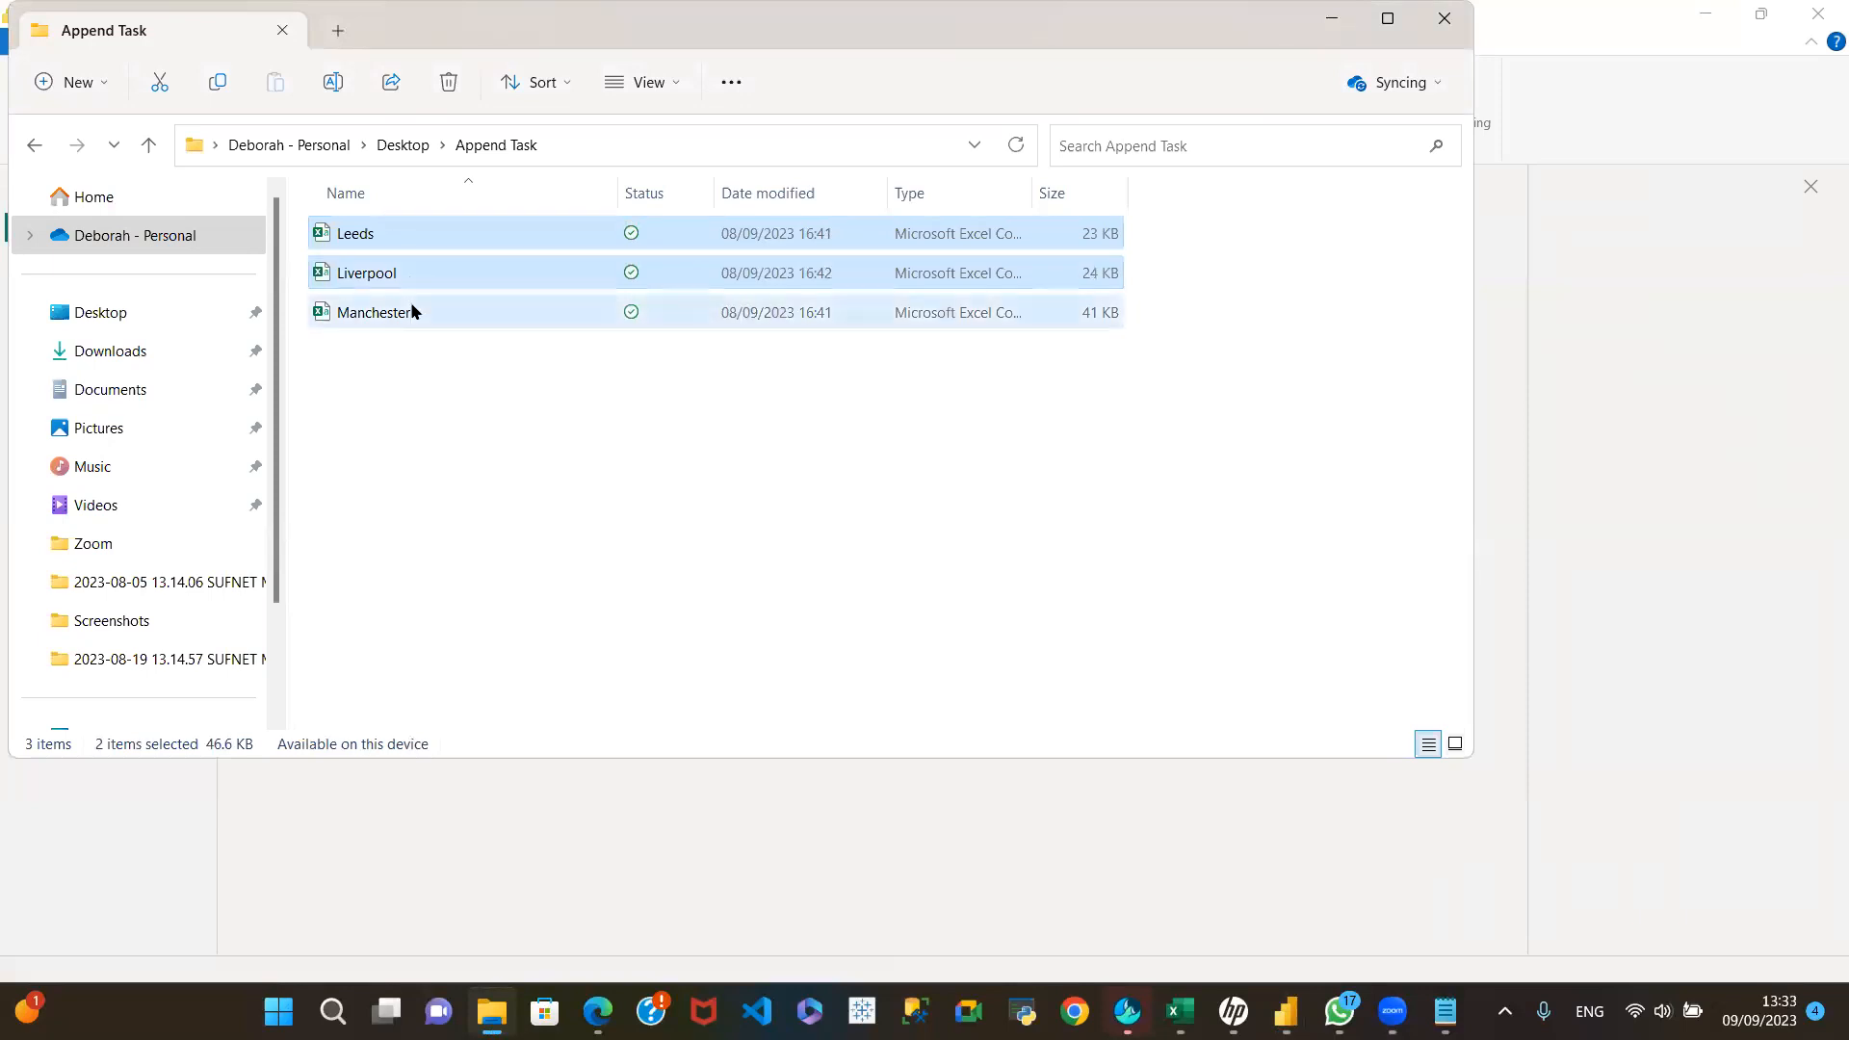
{"action": "right_click", "coordinate": [431, 267]}
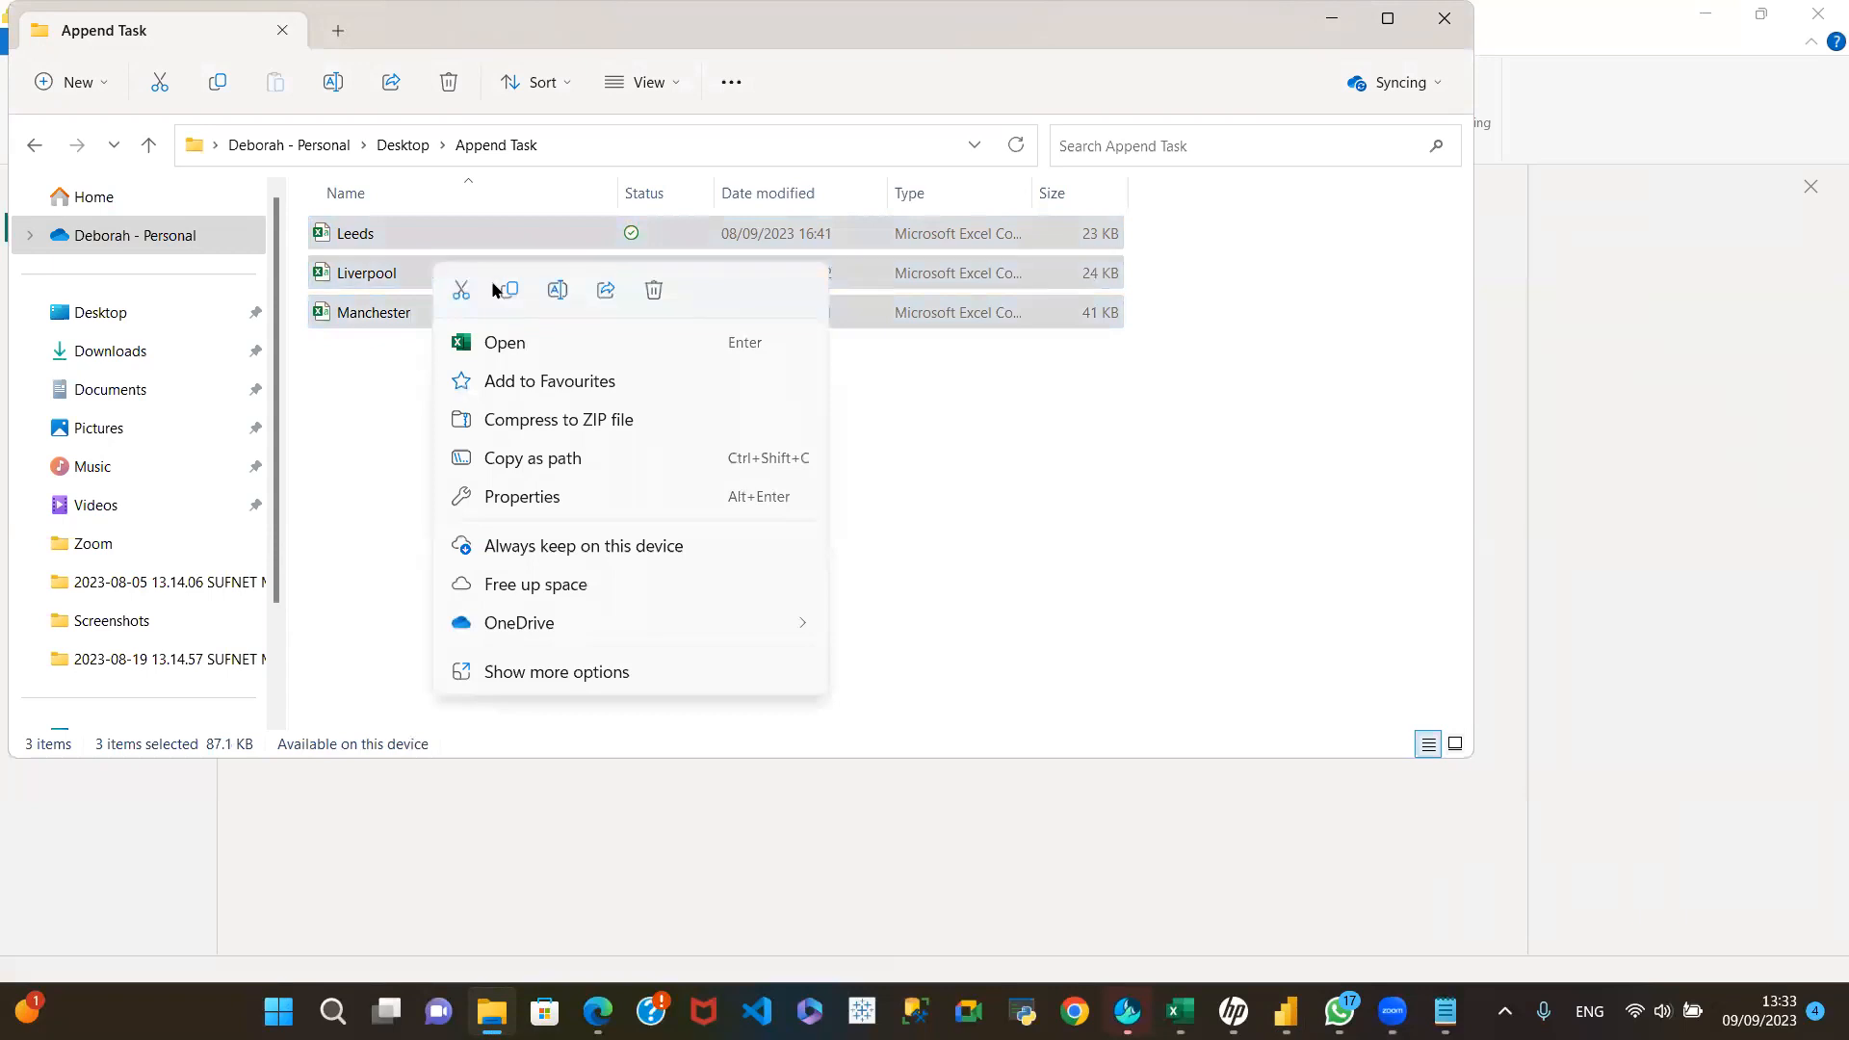
{"action": "key", "text": "Escape"}
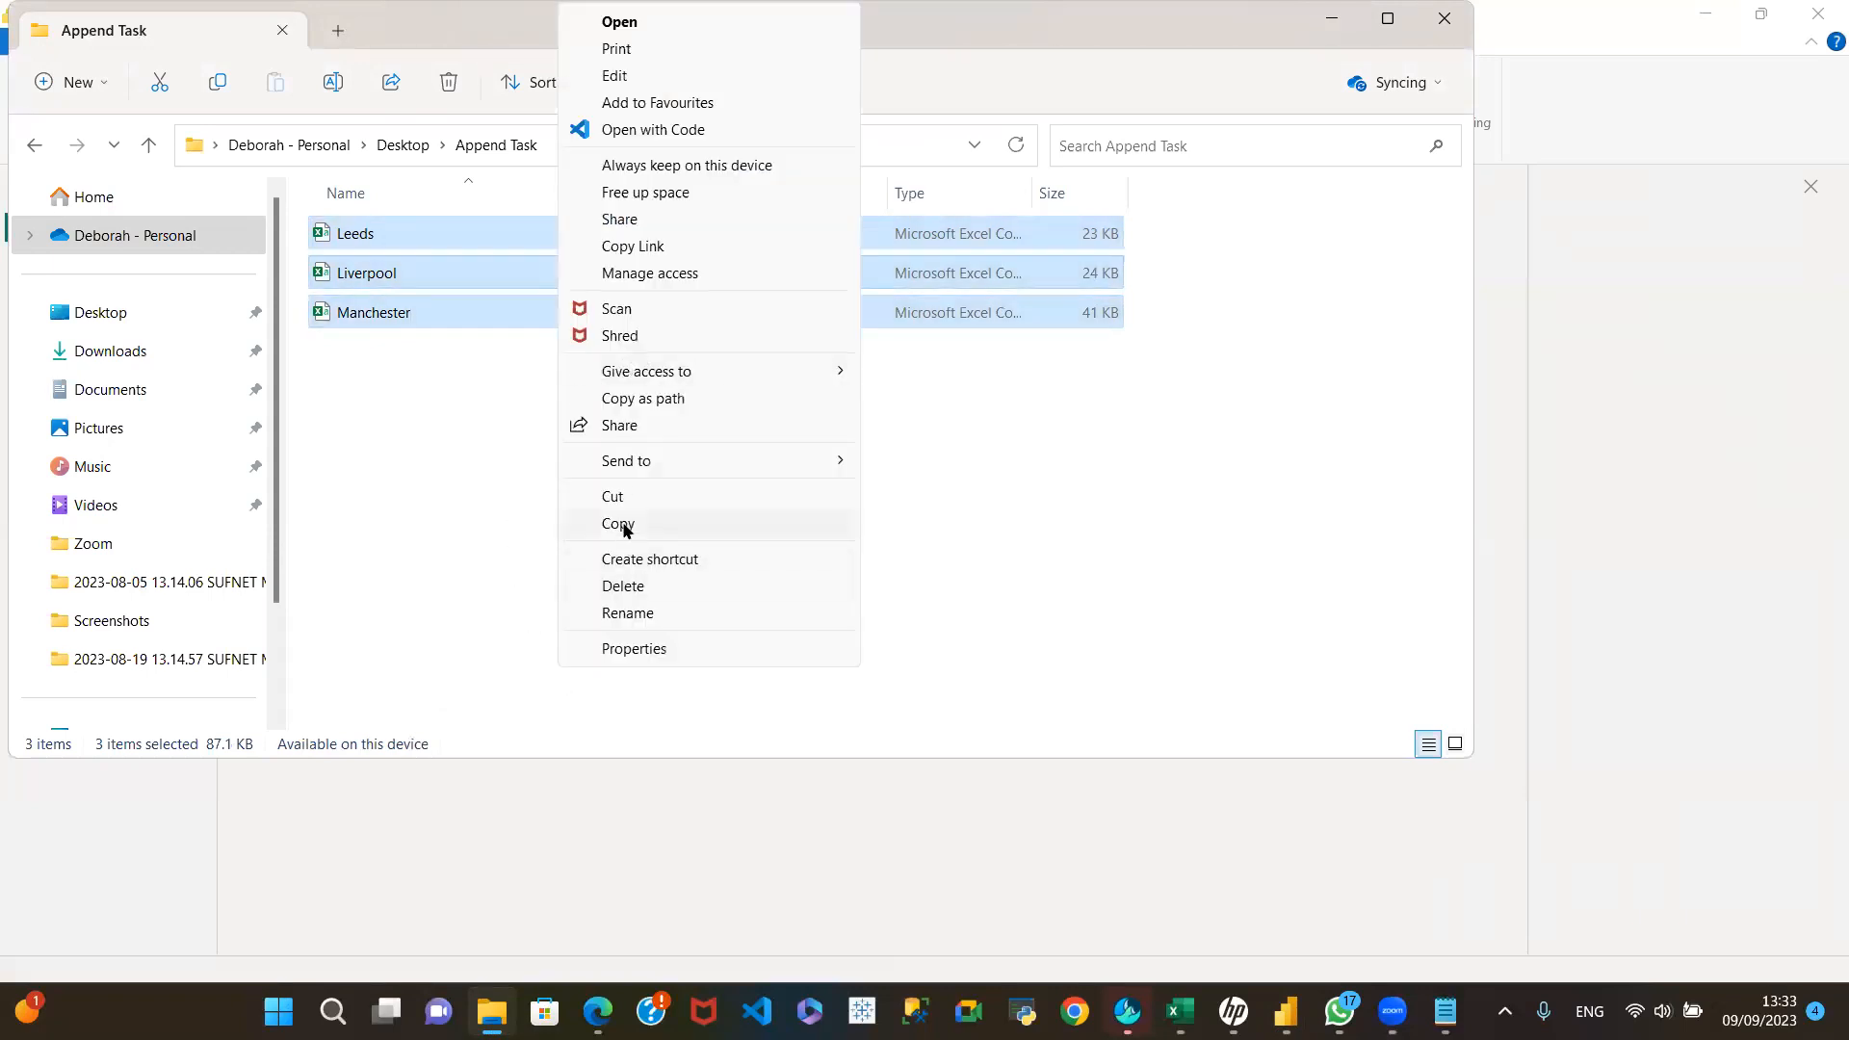
{"action": "left_click", "coordinate": [624, 529]}
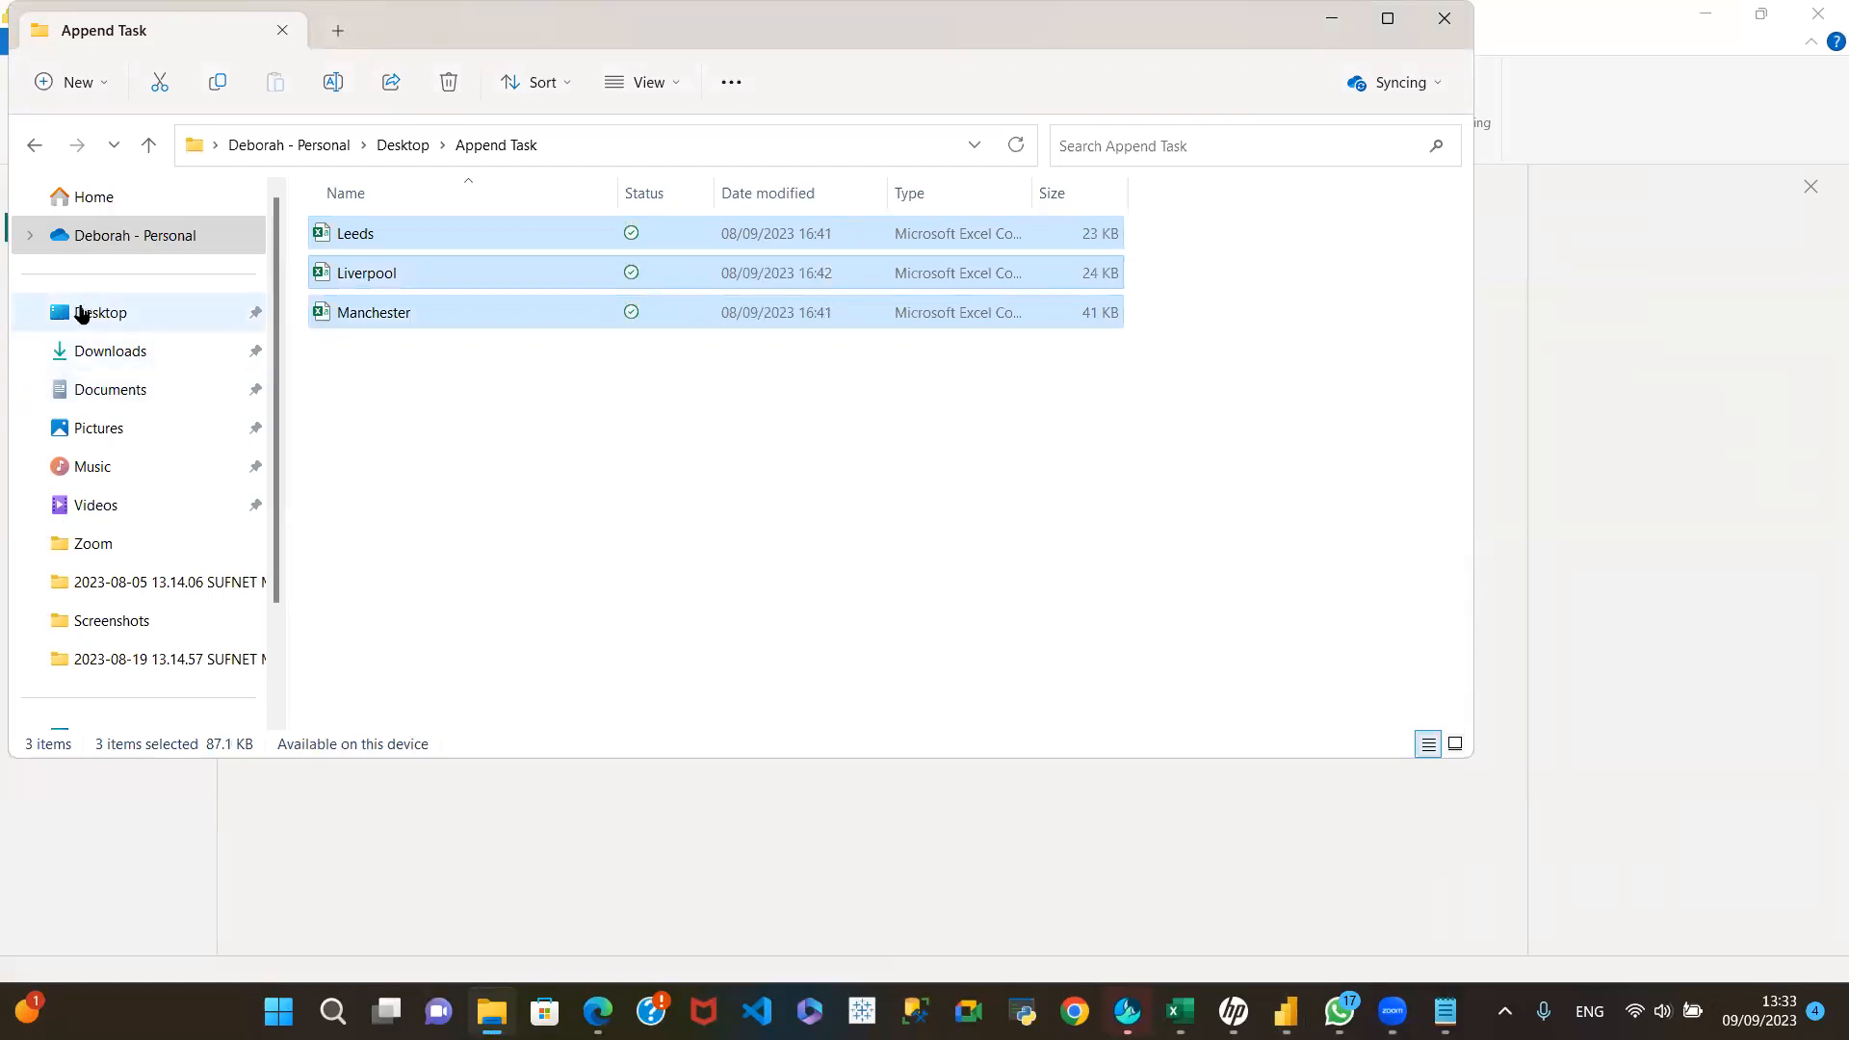
Step: Paste the copied Leeds, Liverpool and Manchester files directly into the Desktop folder
{"action": "left_click", "coordinate": [90, 314]}
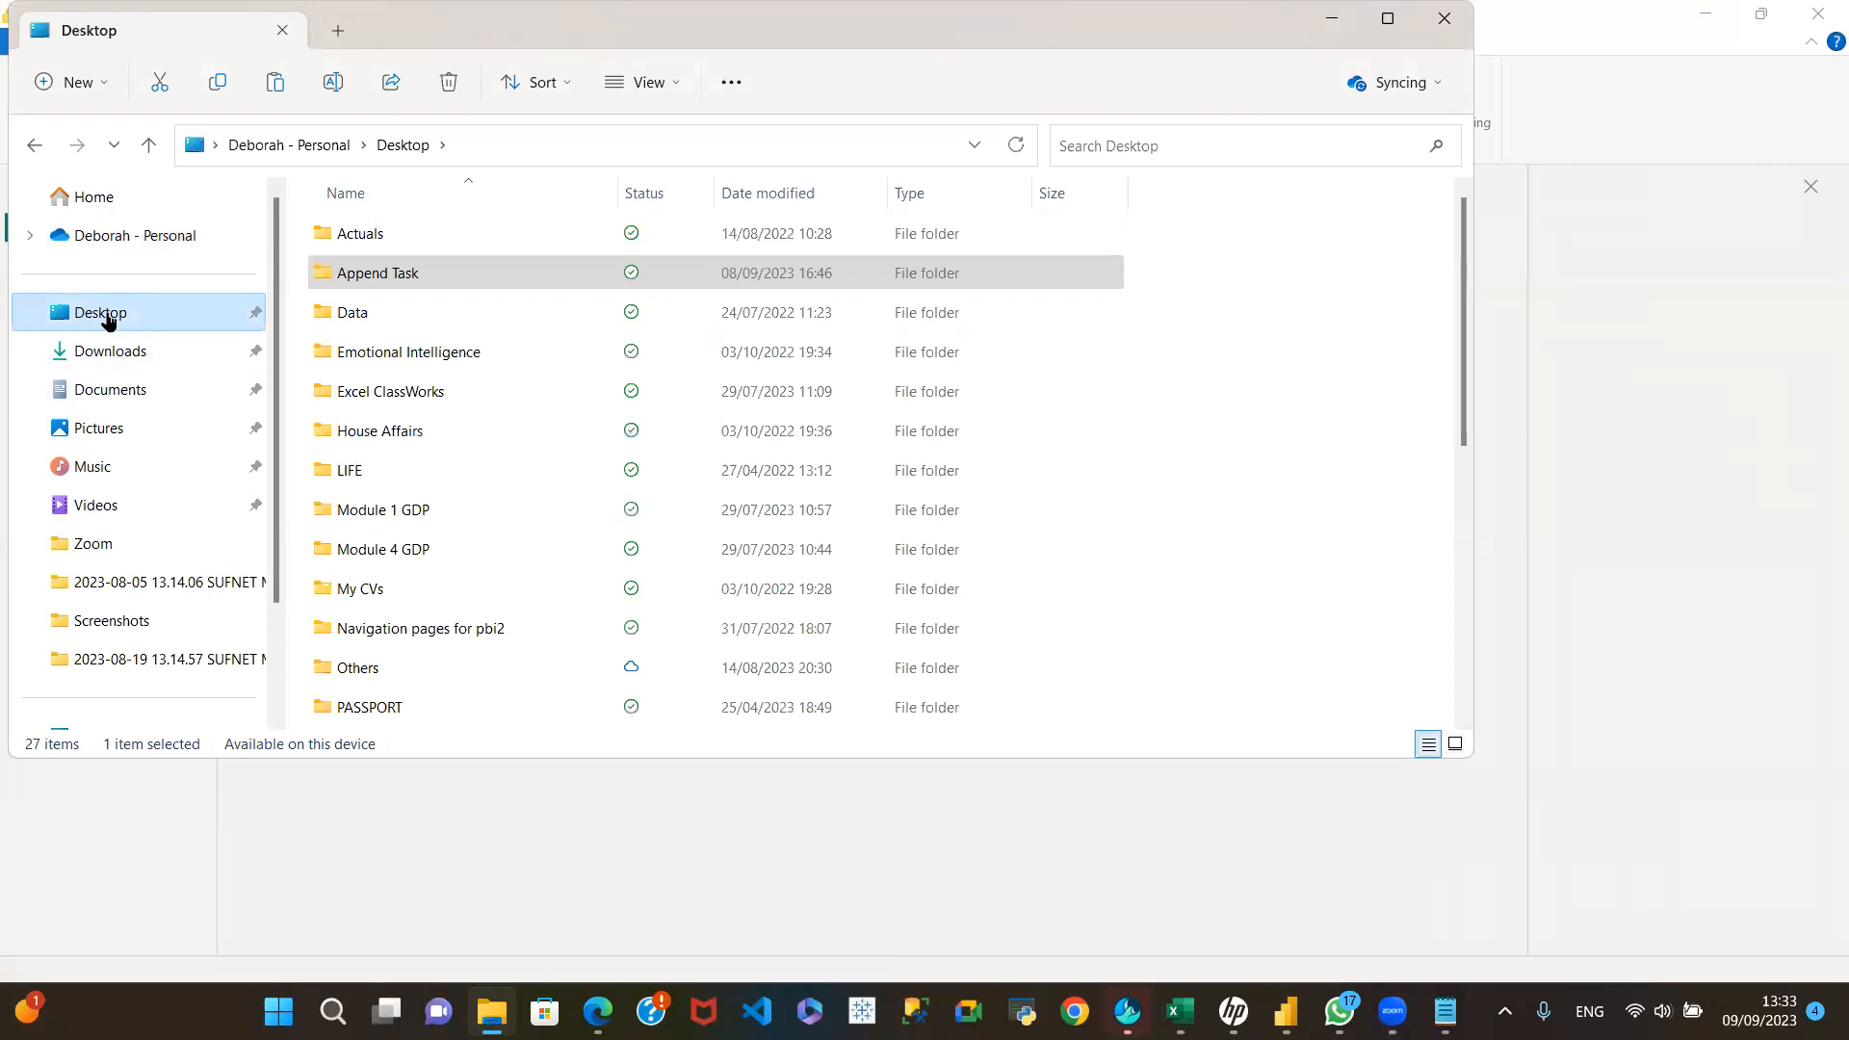
{"action": "right_click", "coordinate": [109, 321]}
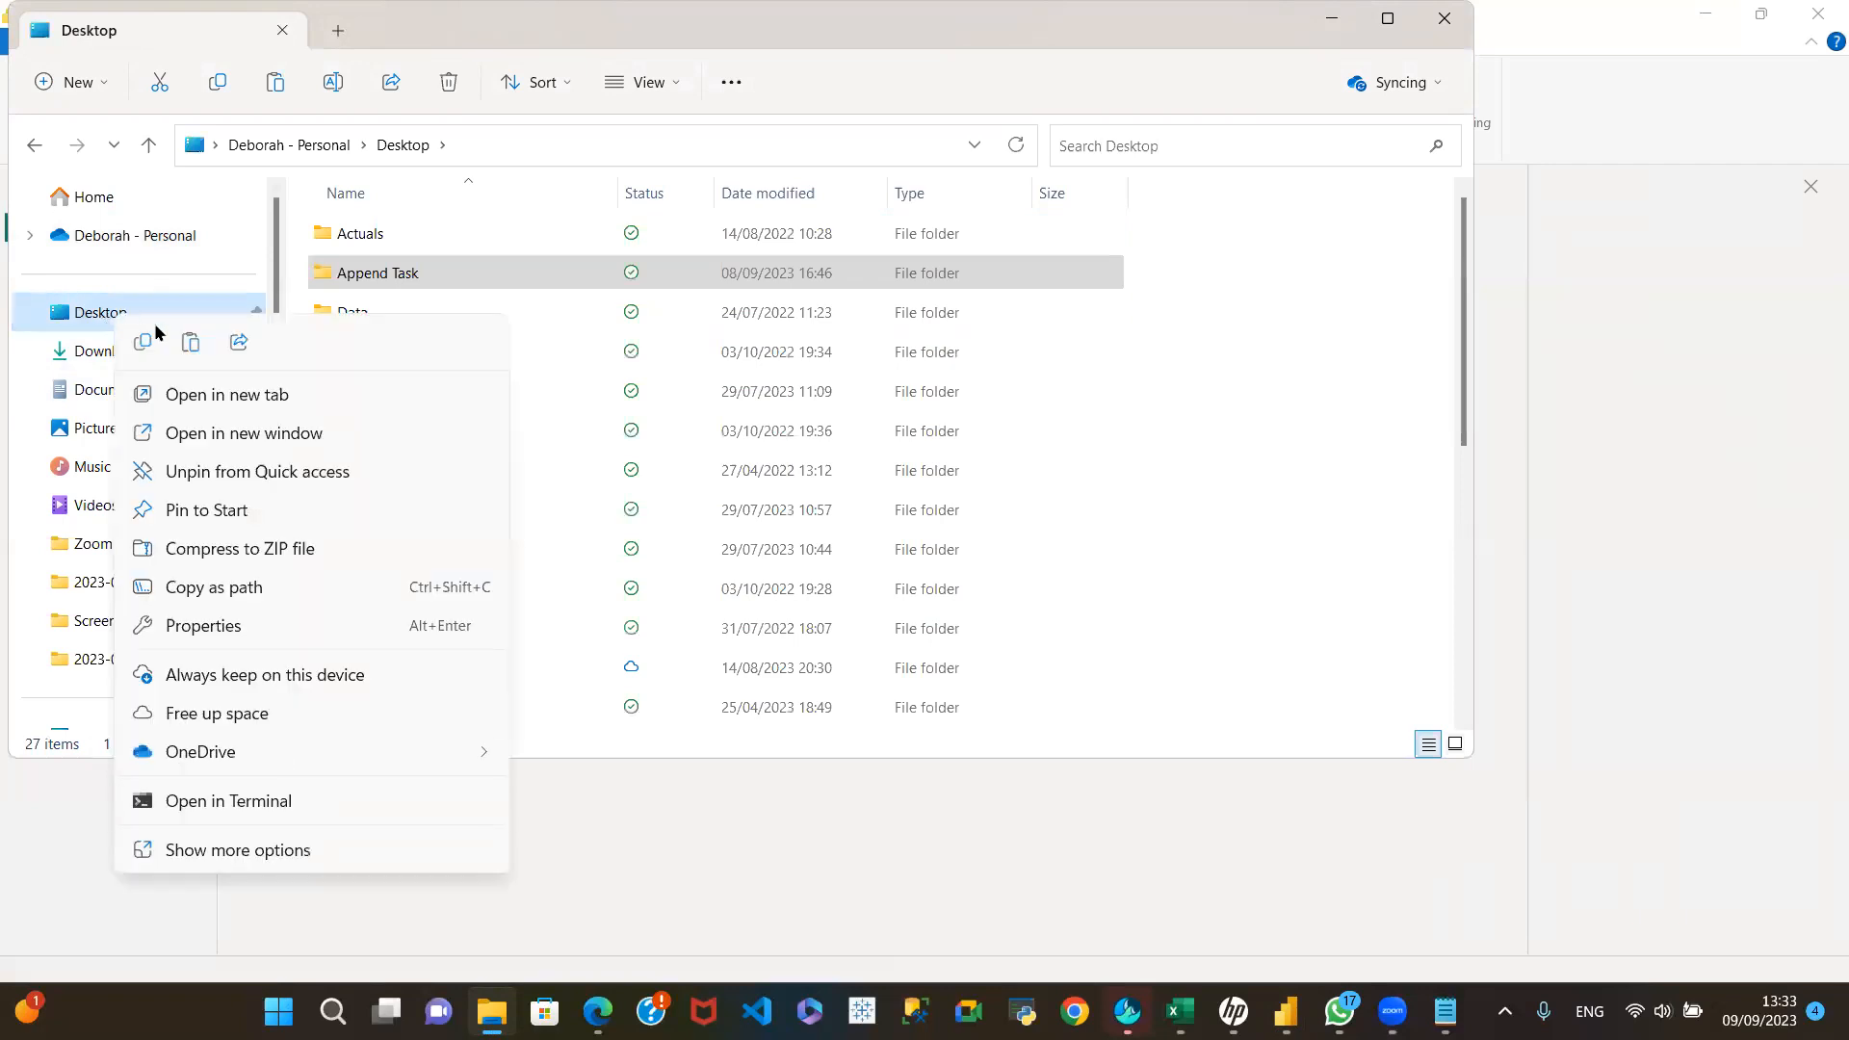
{"action": "left_click", "coordinate": [260, 849]}
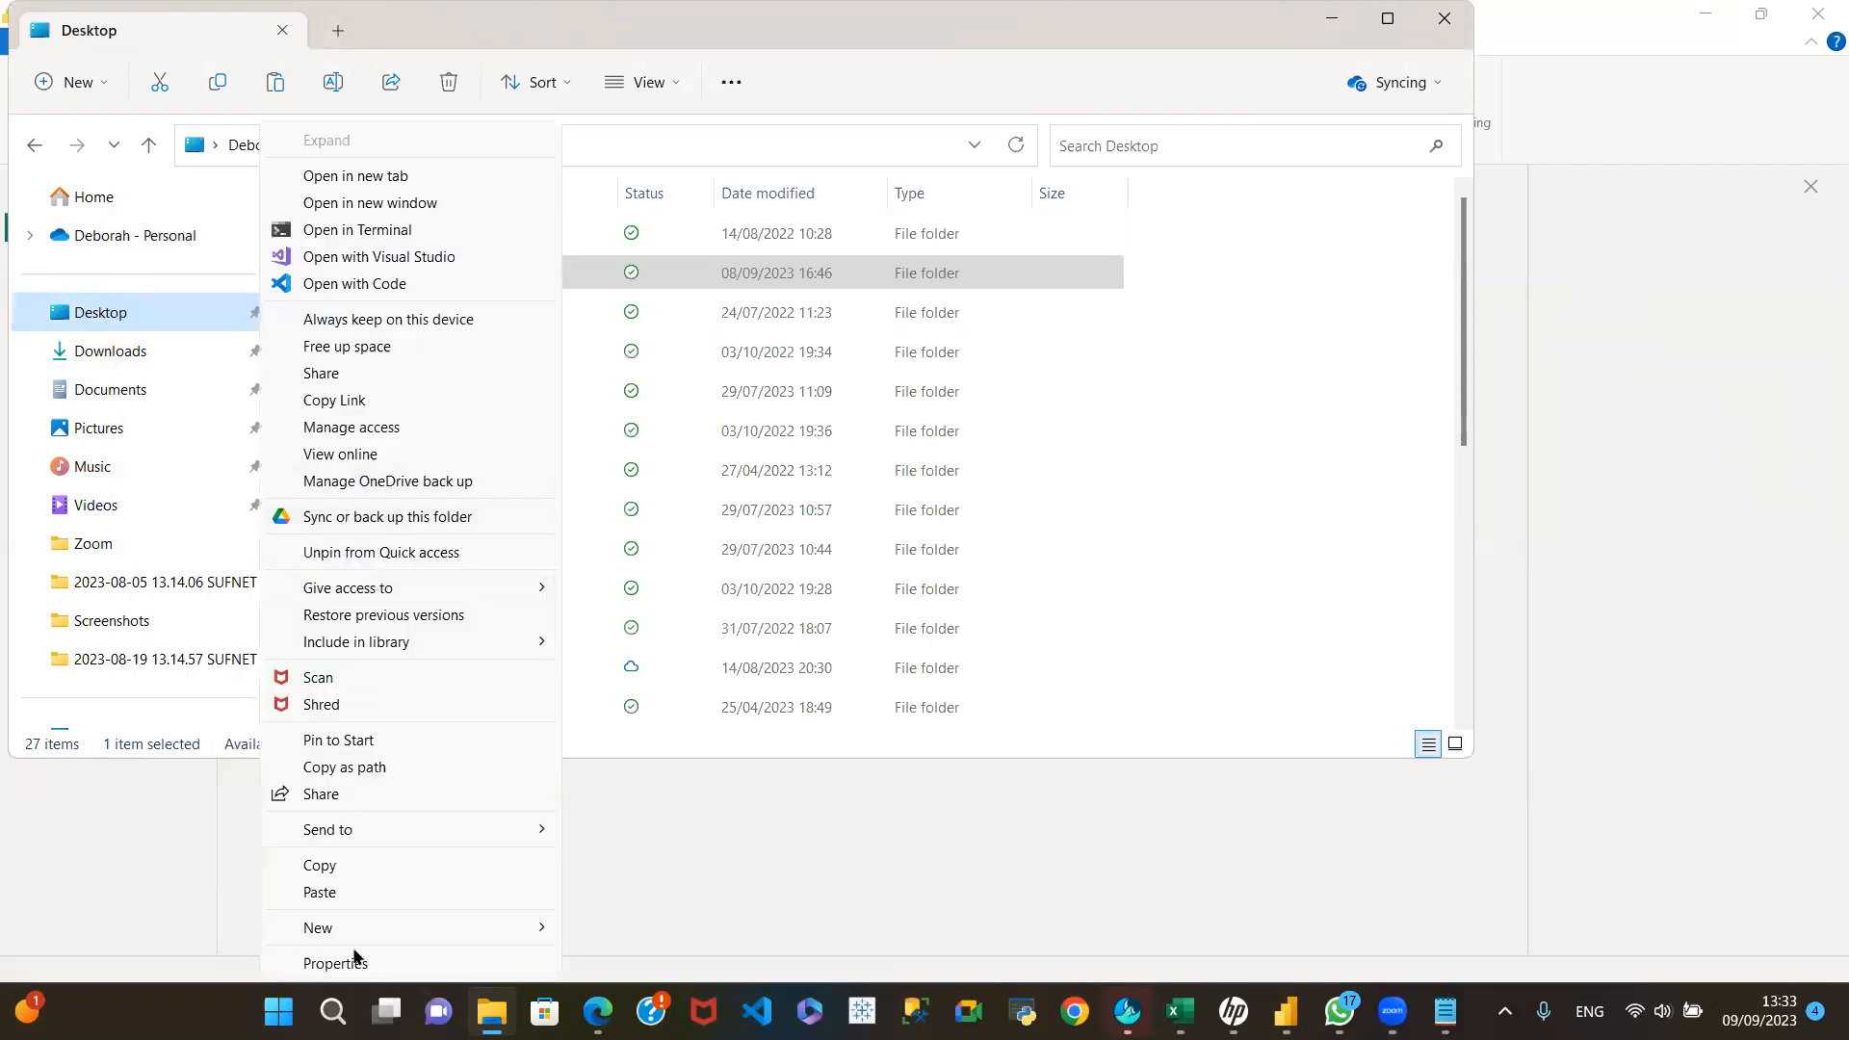
{"action": "left_click", "coordinate": [323, 894]}
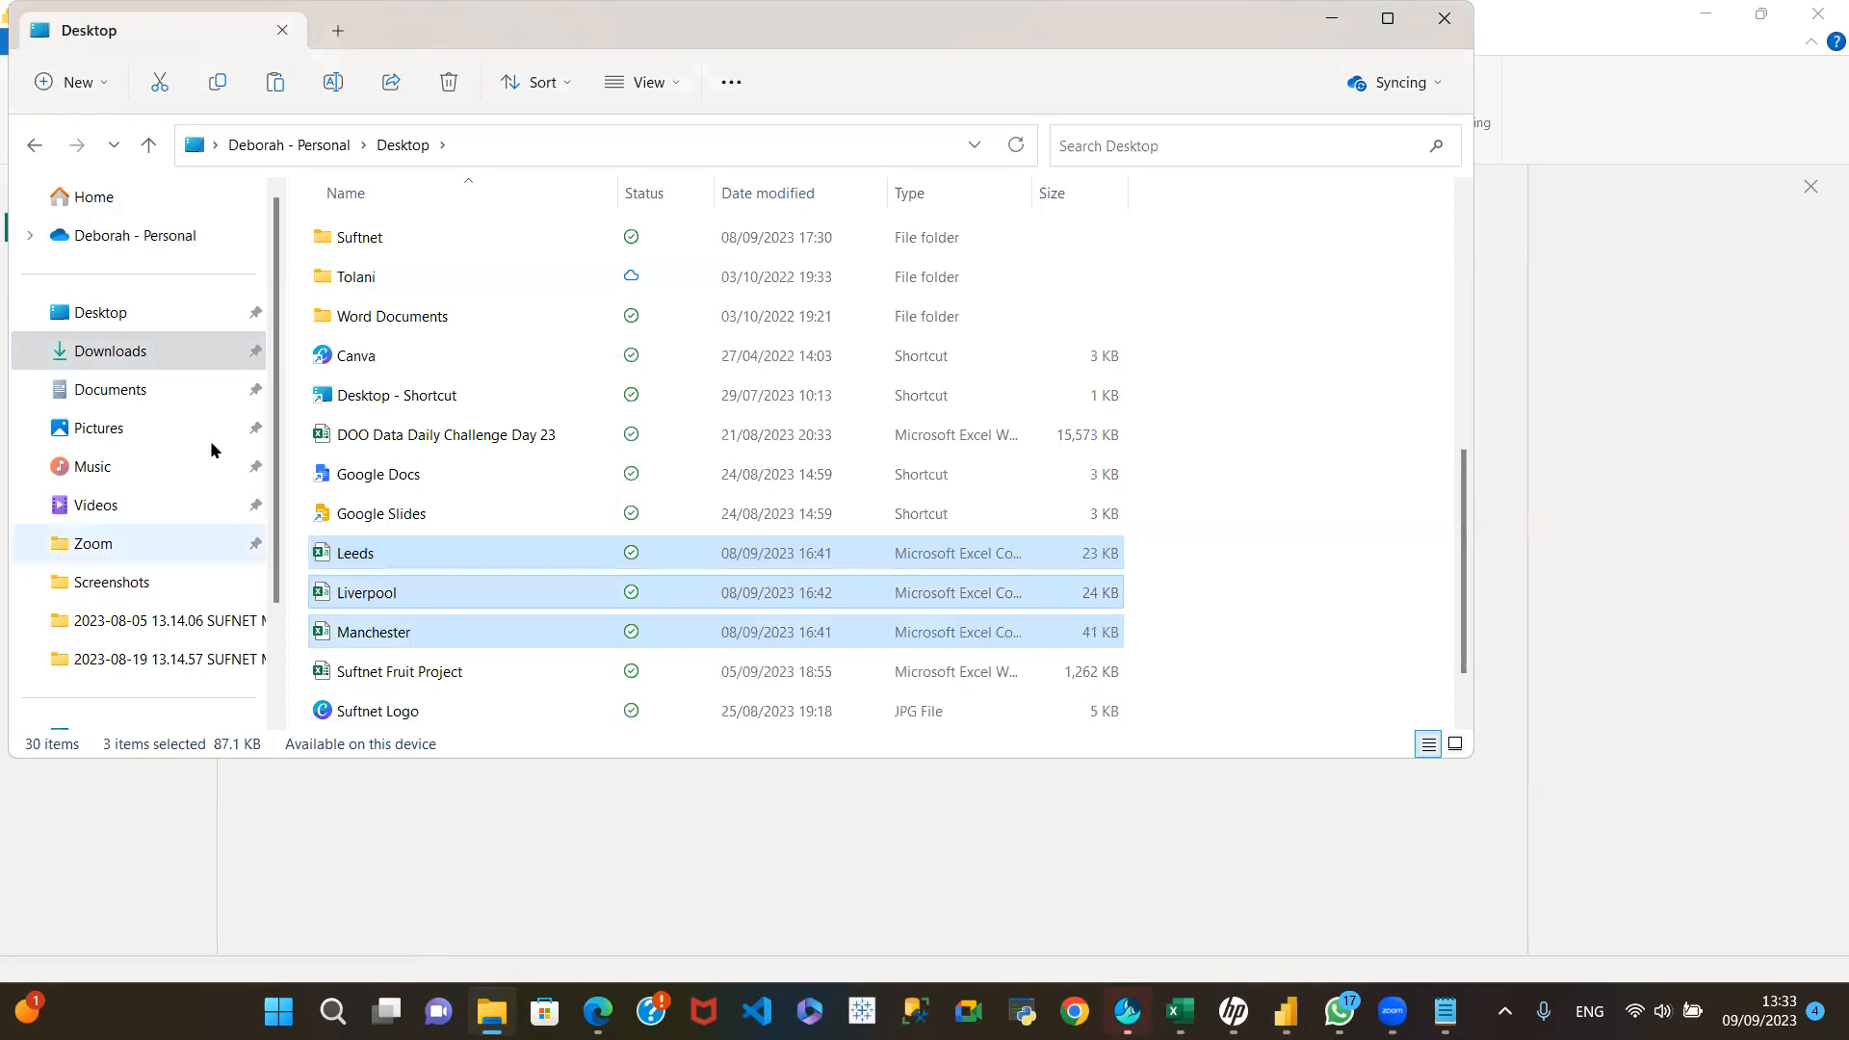
{"action": "left_click", "coordinate": [113, 314]}
{"action": "right_click", "coordinate": [113, 314]}
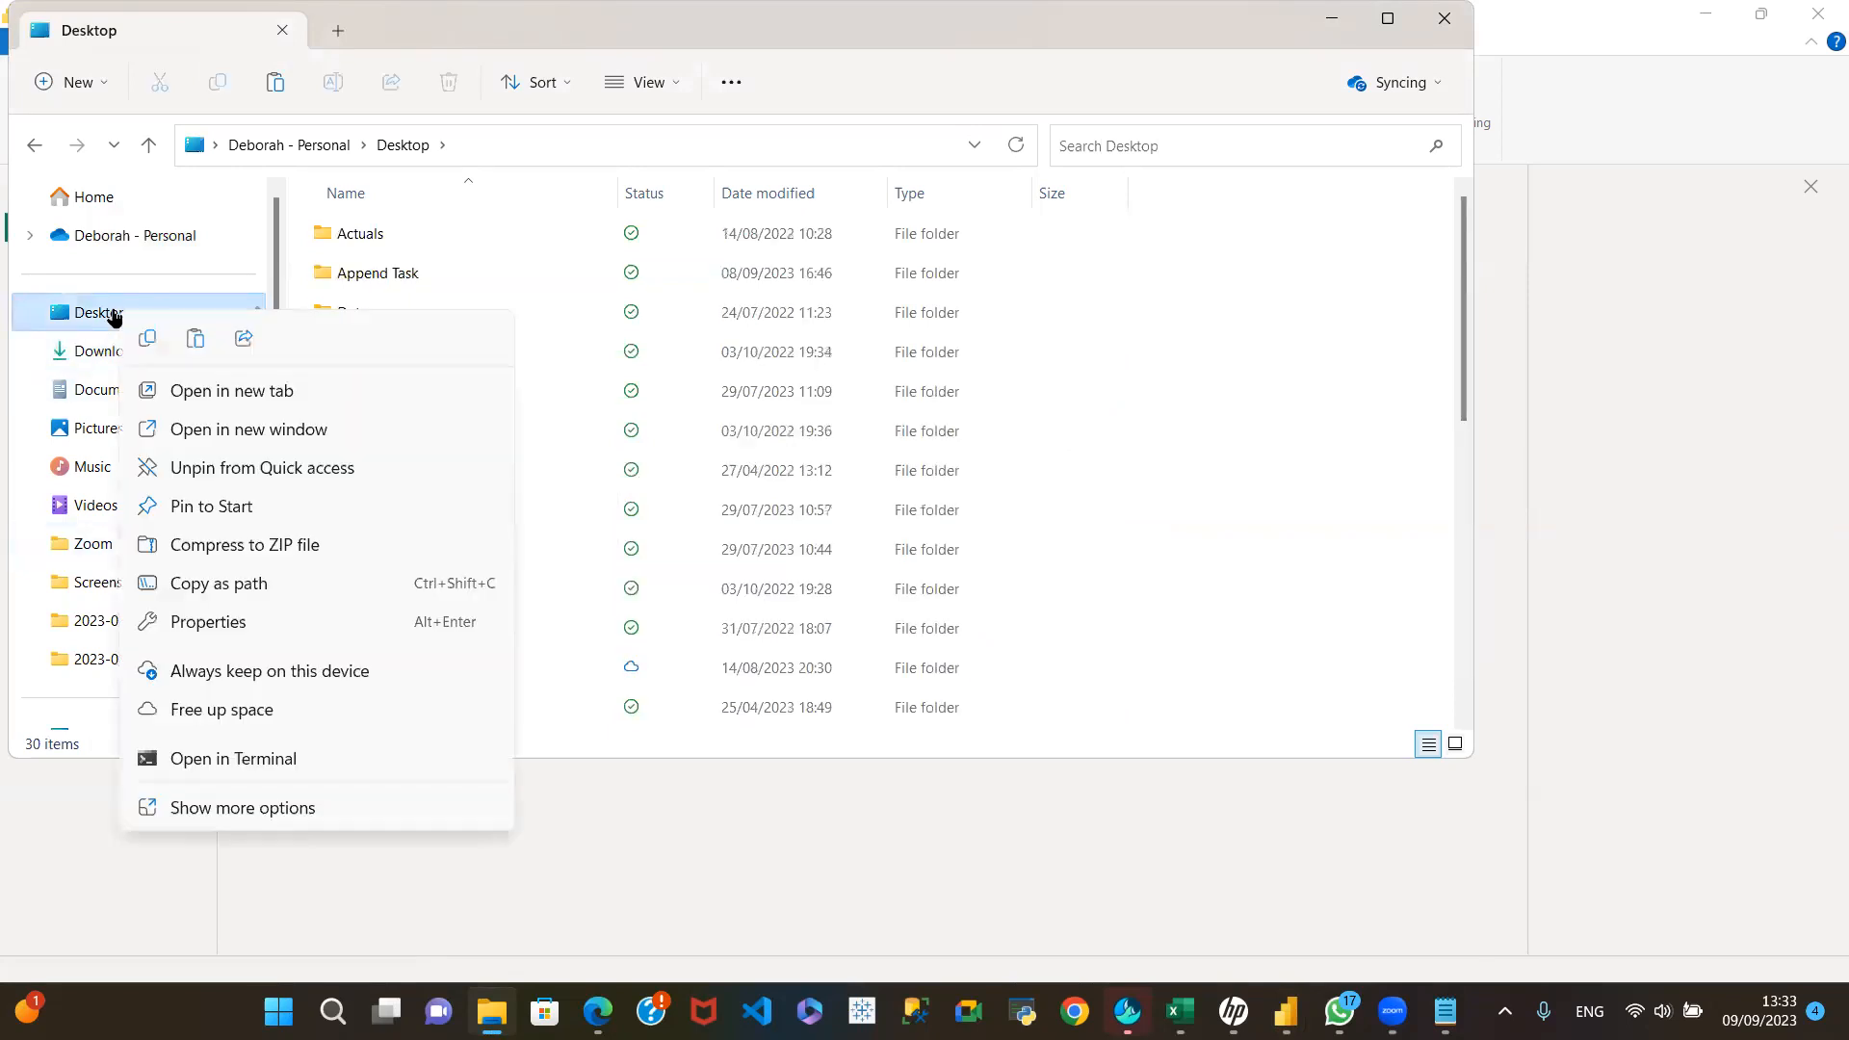
{"action": "left_click", "coordinate": [219, 848]}
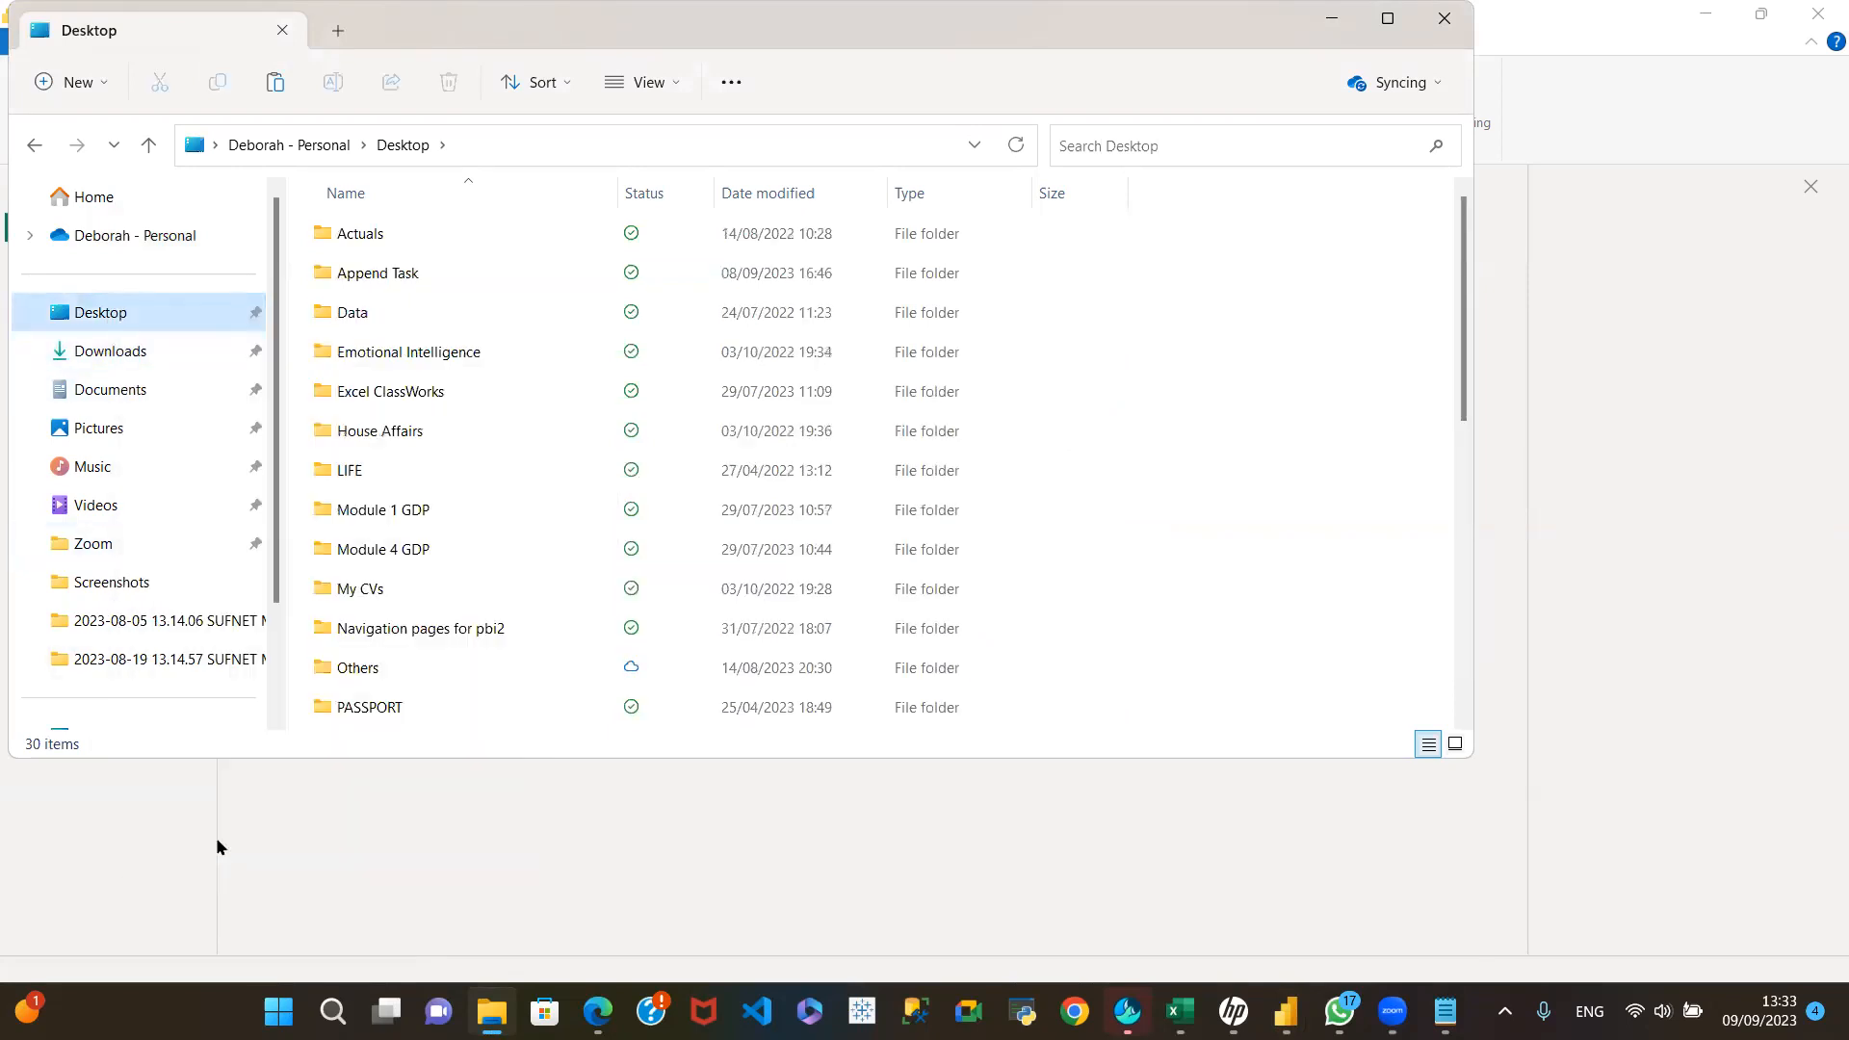
{"action": "left_click", "coordinate": [287, 893]}
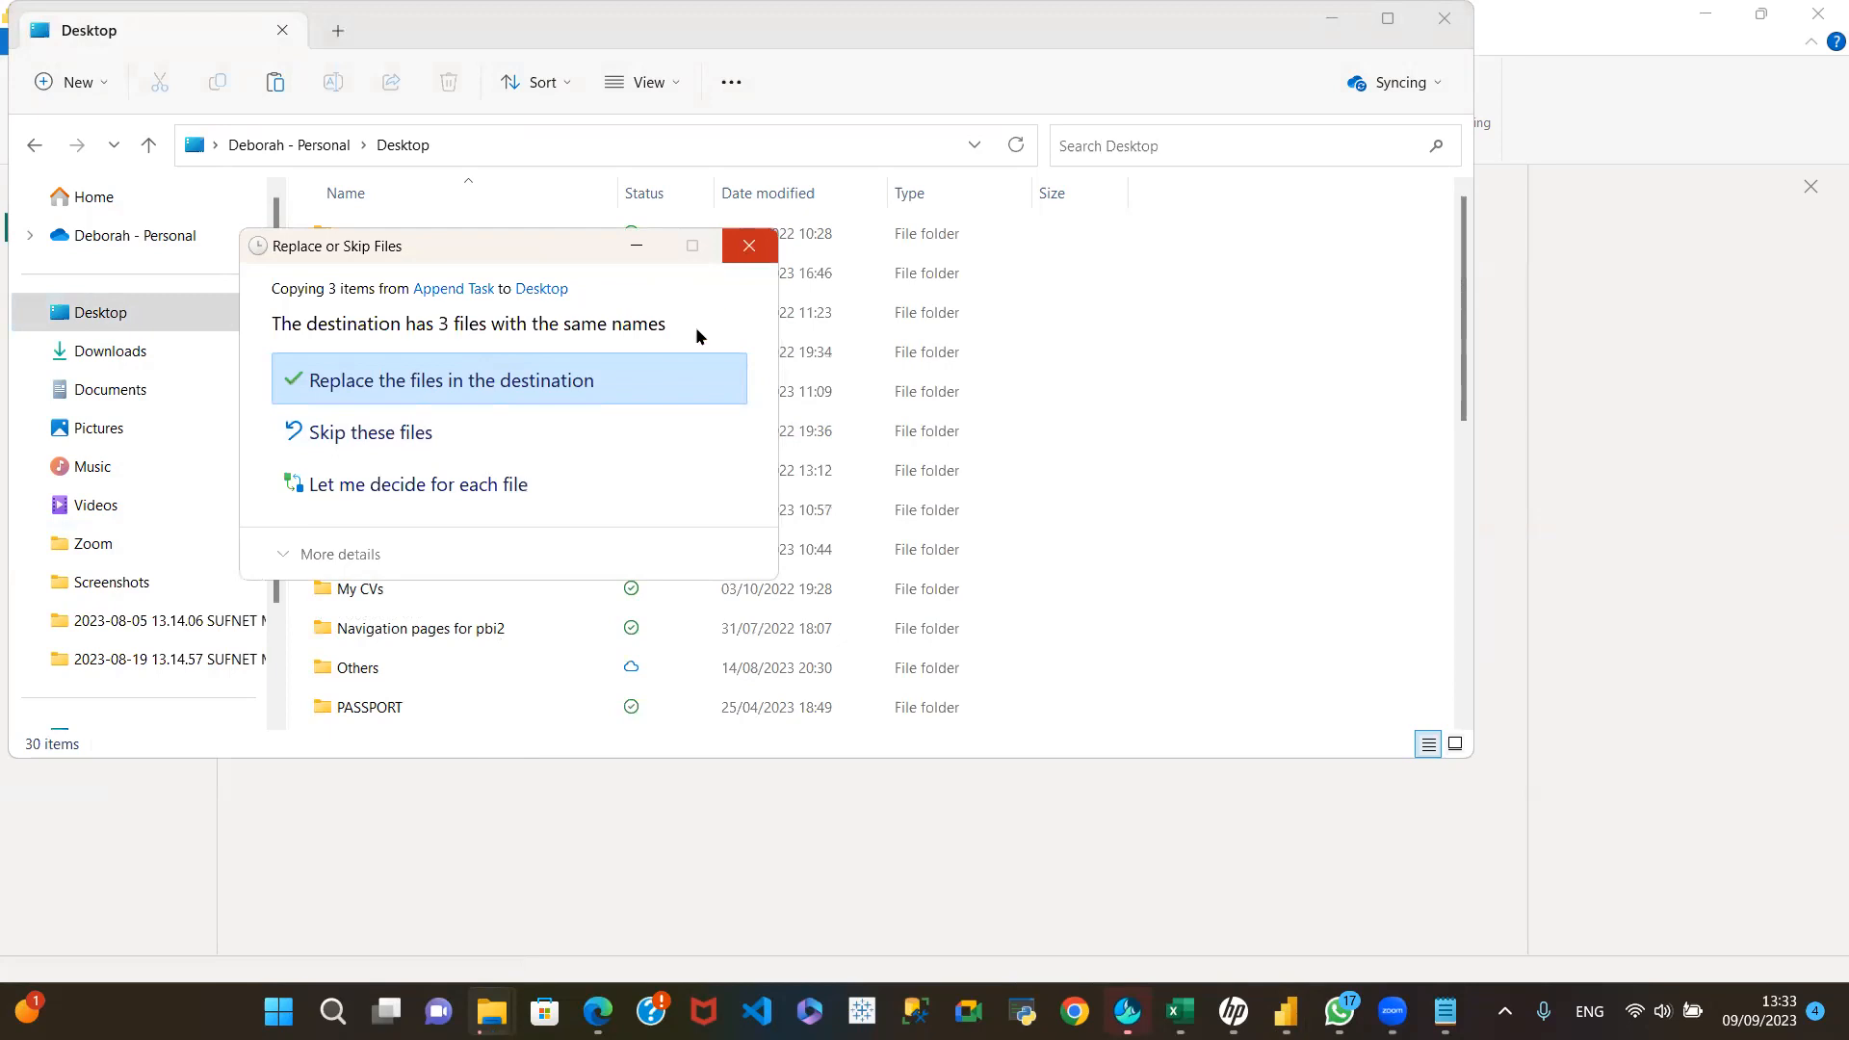
{"action": "left_click", "coordinate": [744, 250]}
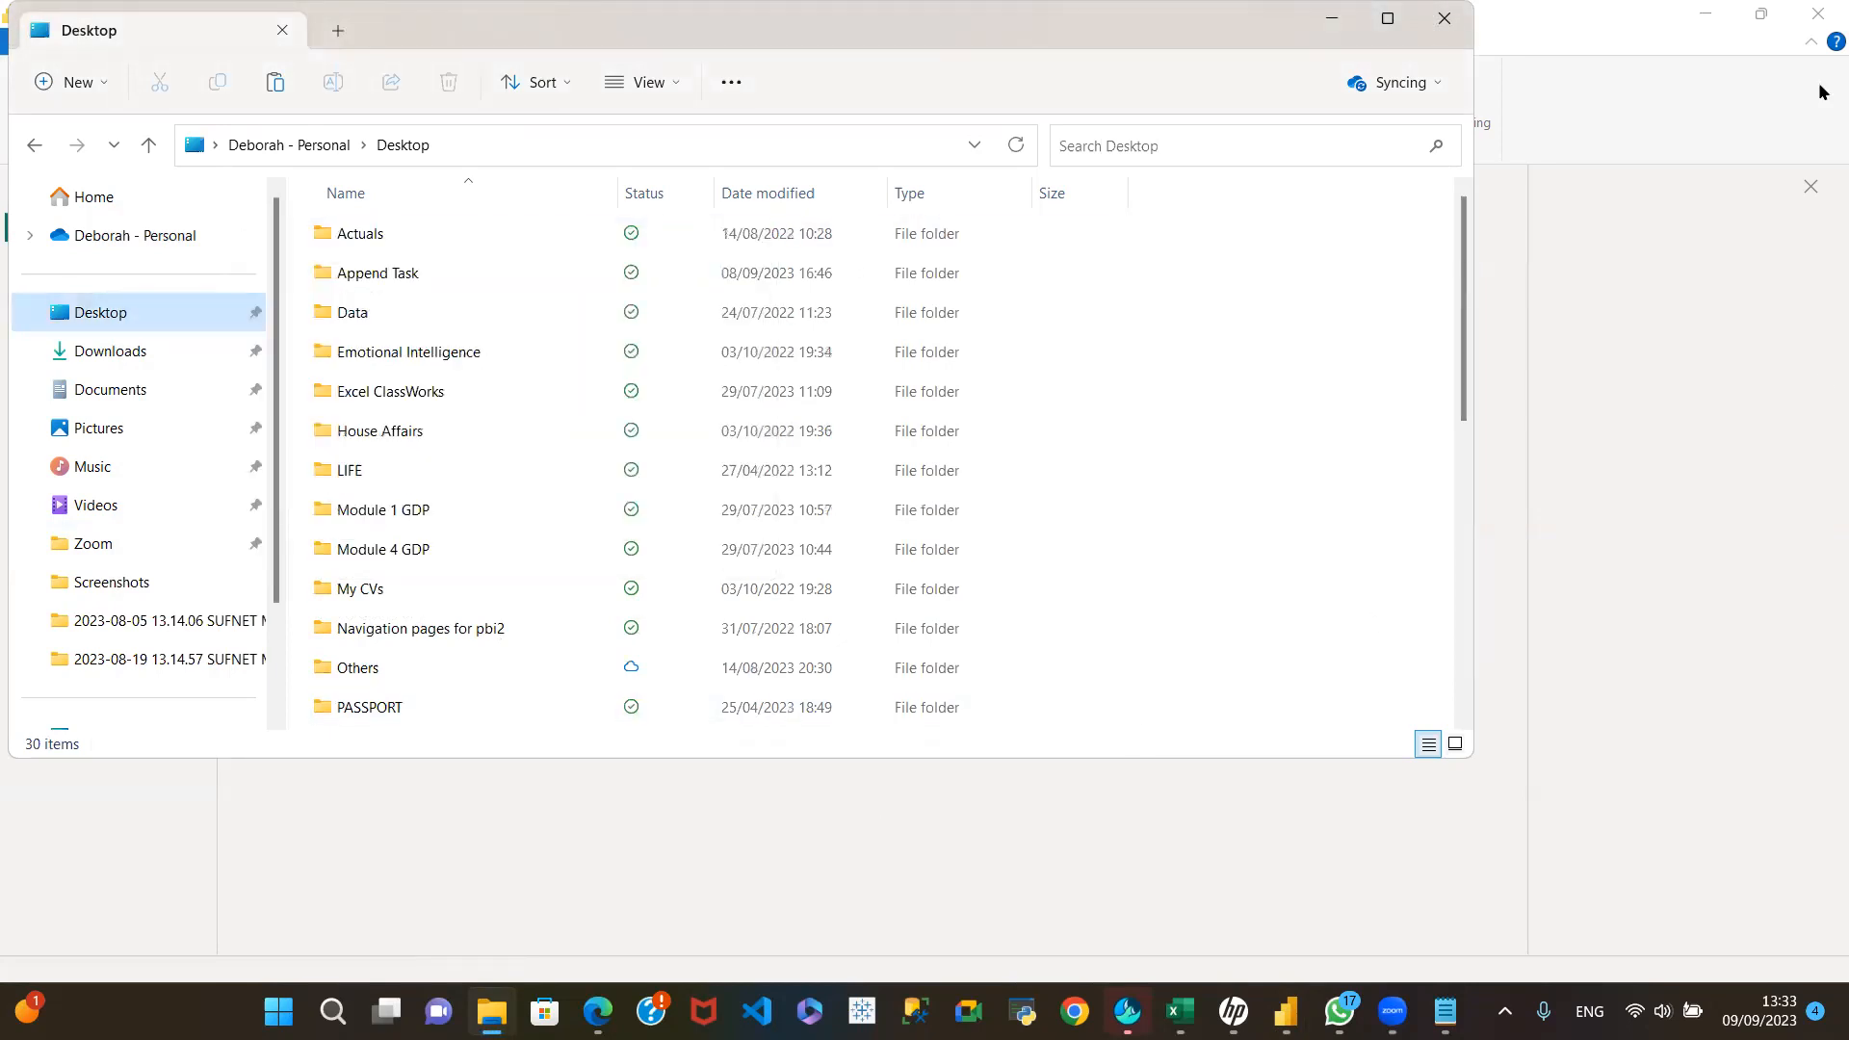
{"action": "scroll", "coordinate": [608, 641], "scroll_direction": "down", "scroll_amount": 6}
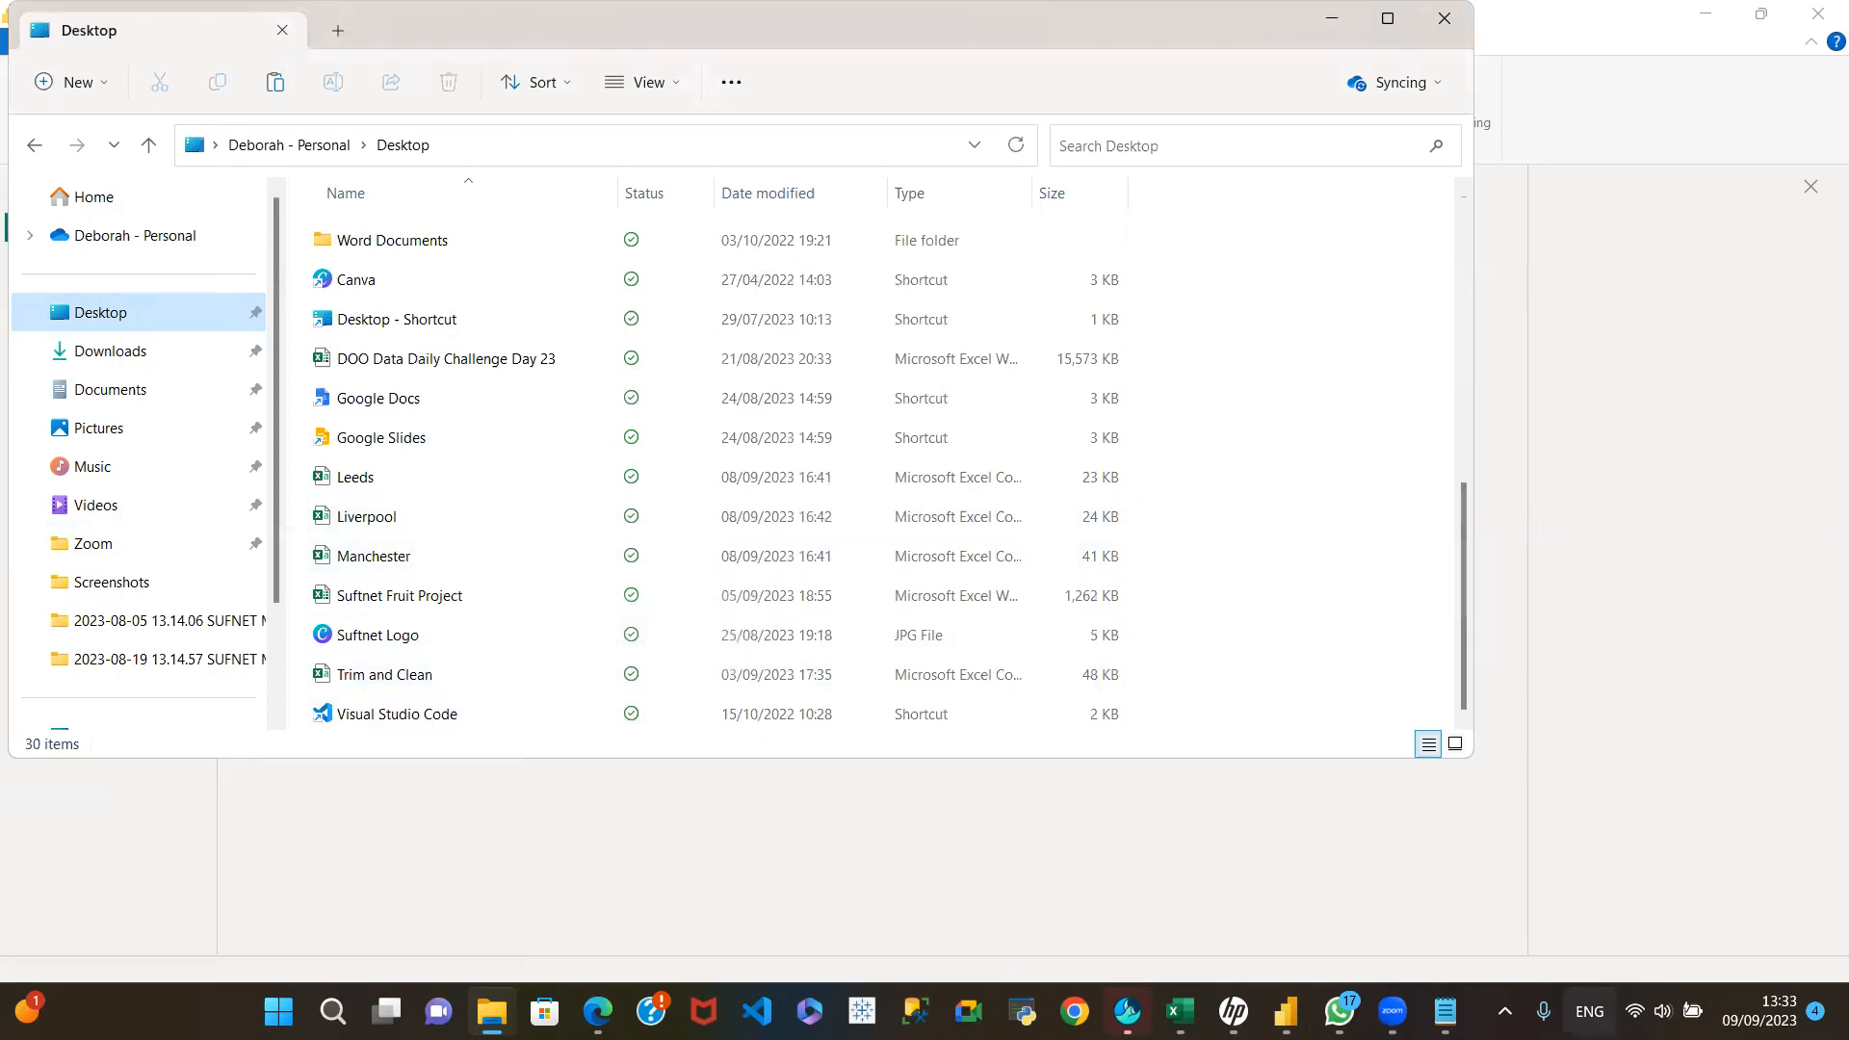
Step: Switch to the untitled Power BI Desktop report and dismiss its notices, choosing to remove the auto-recovered files
{"action": "mouse_move", "coordinate": [1286, 1011]}
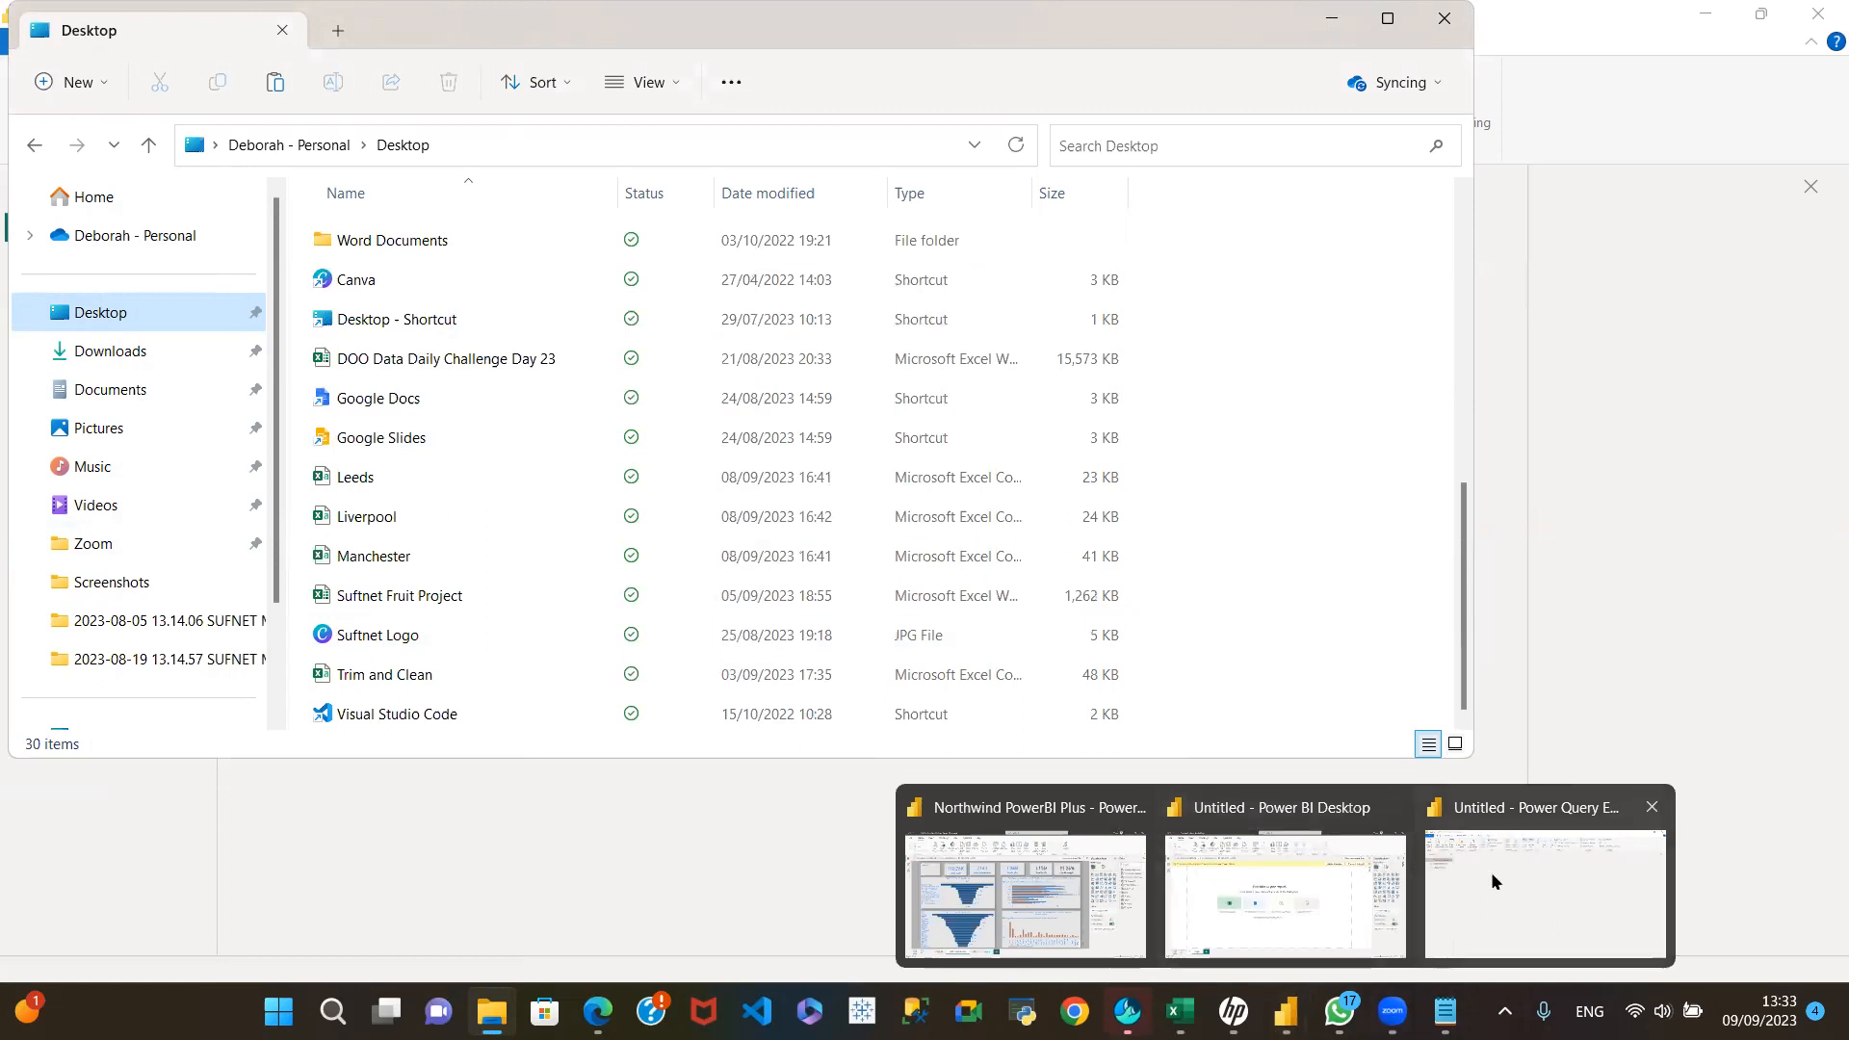
{"action": "left_click", "coordinate": [1302, 875]}
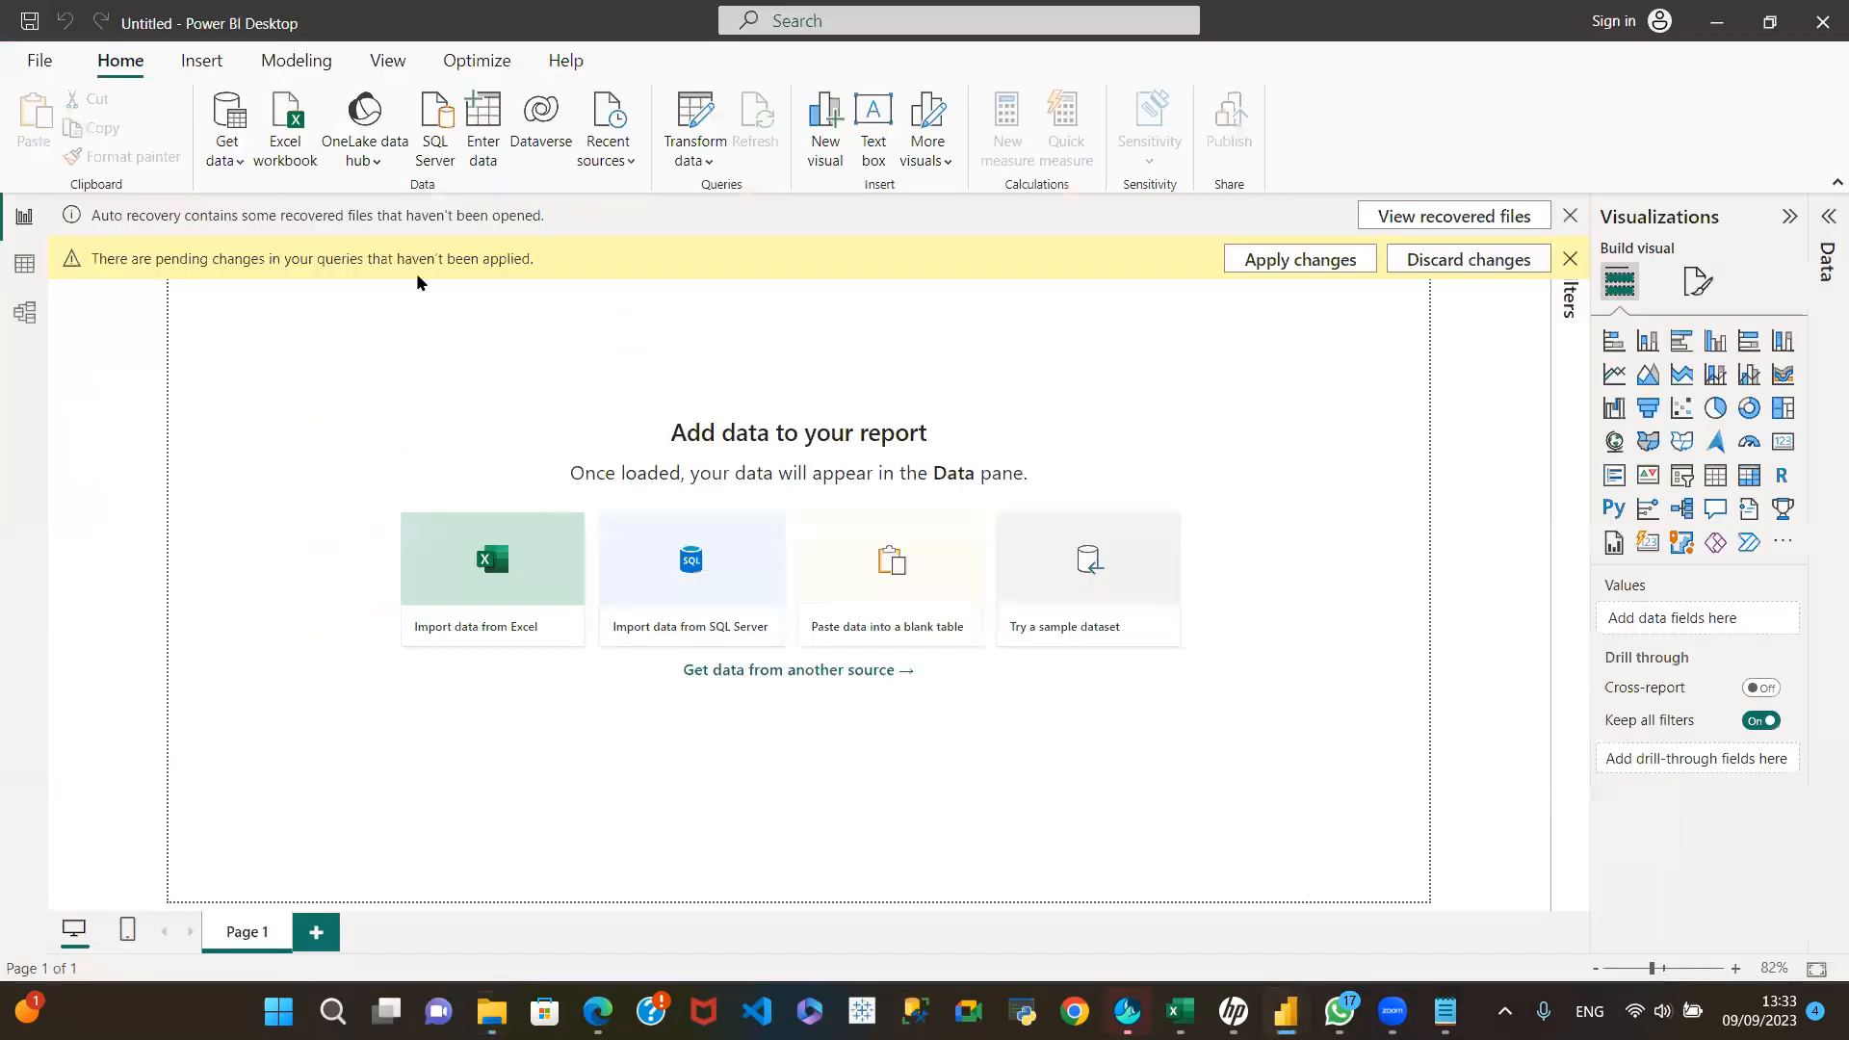
{"action": "left_click", "coordinate": [1570, 258]}
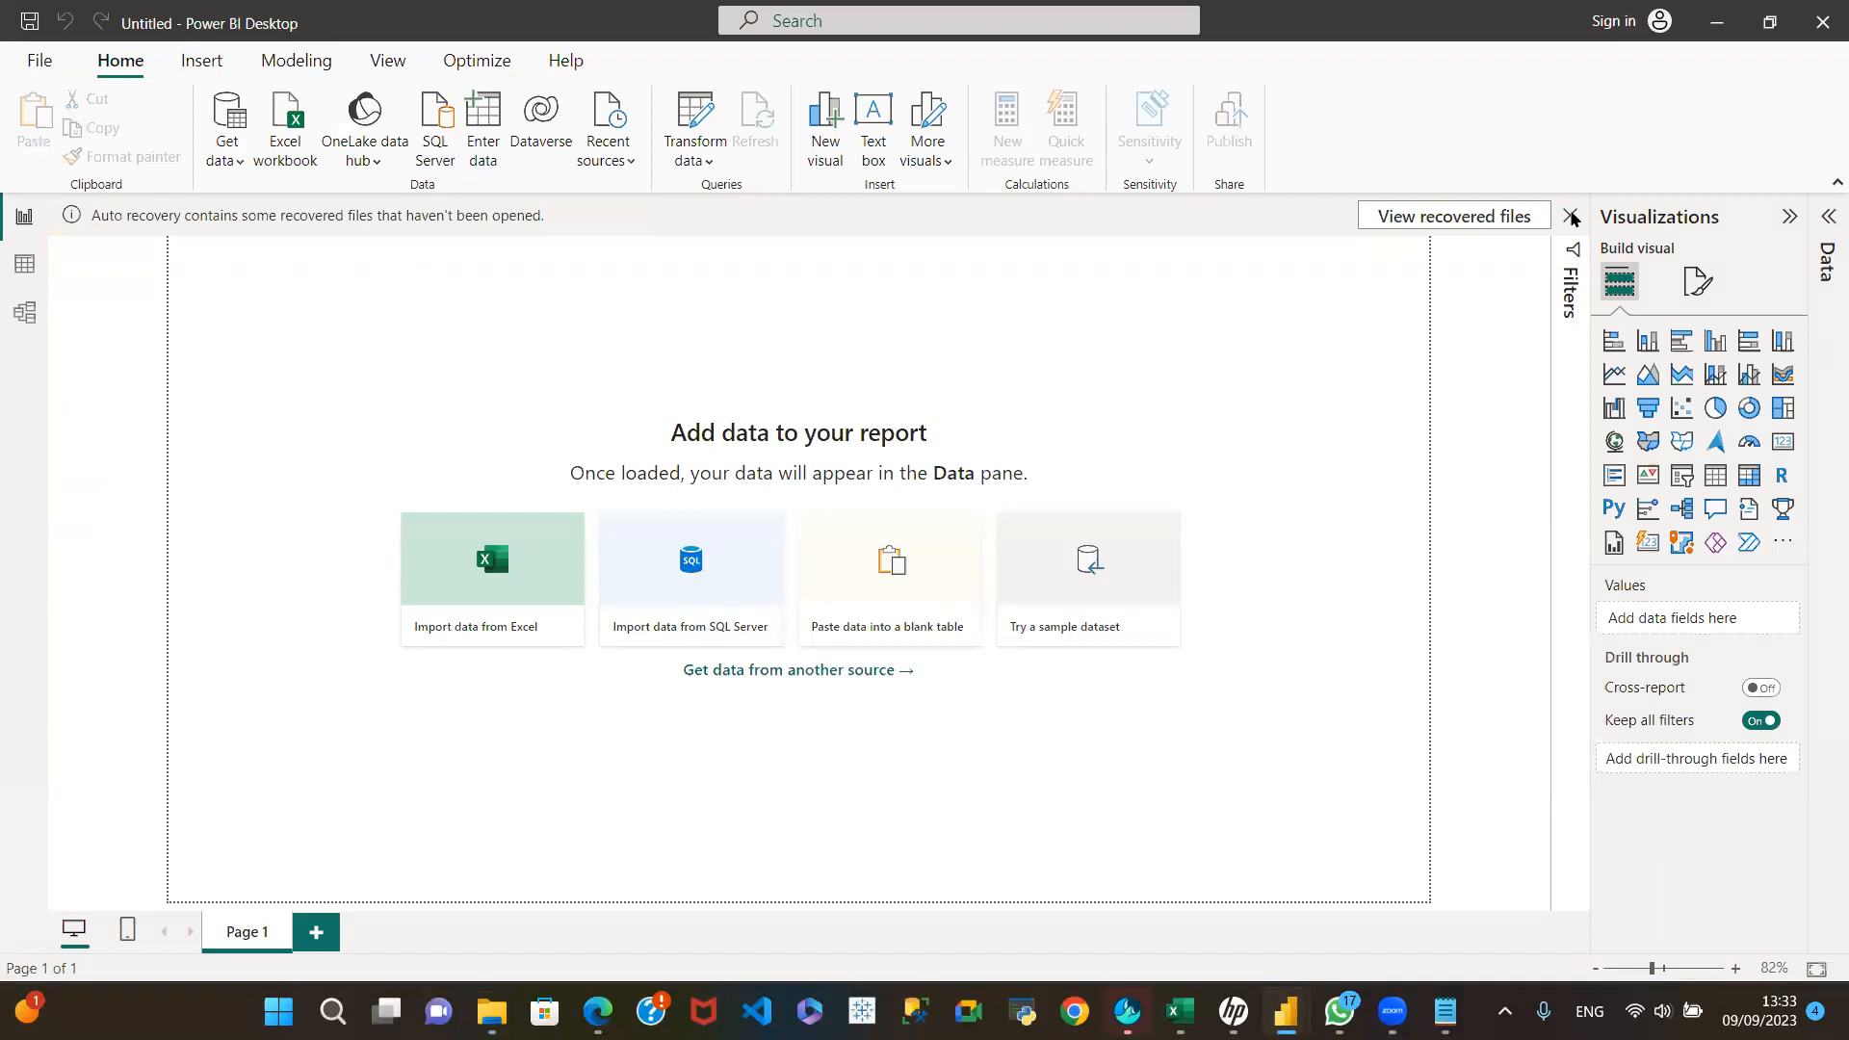
{"action": "left_click", "coordinate": [1570, 215]}
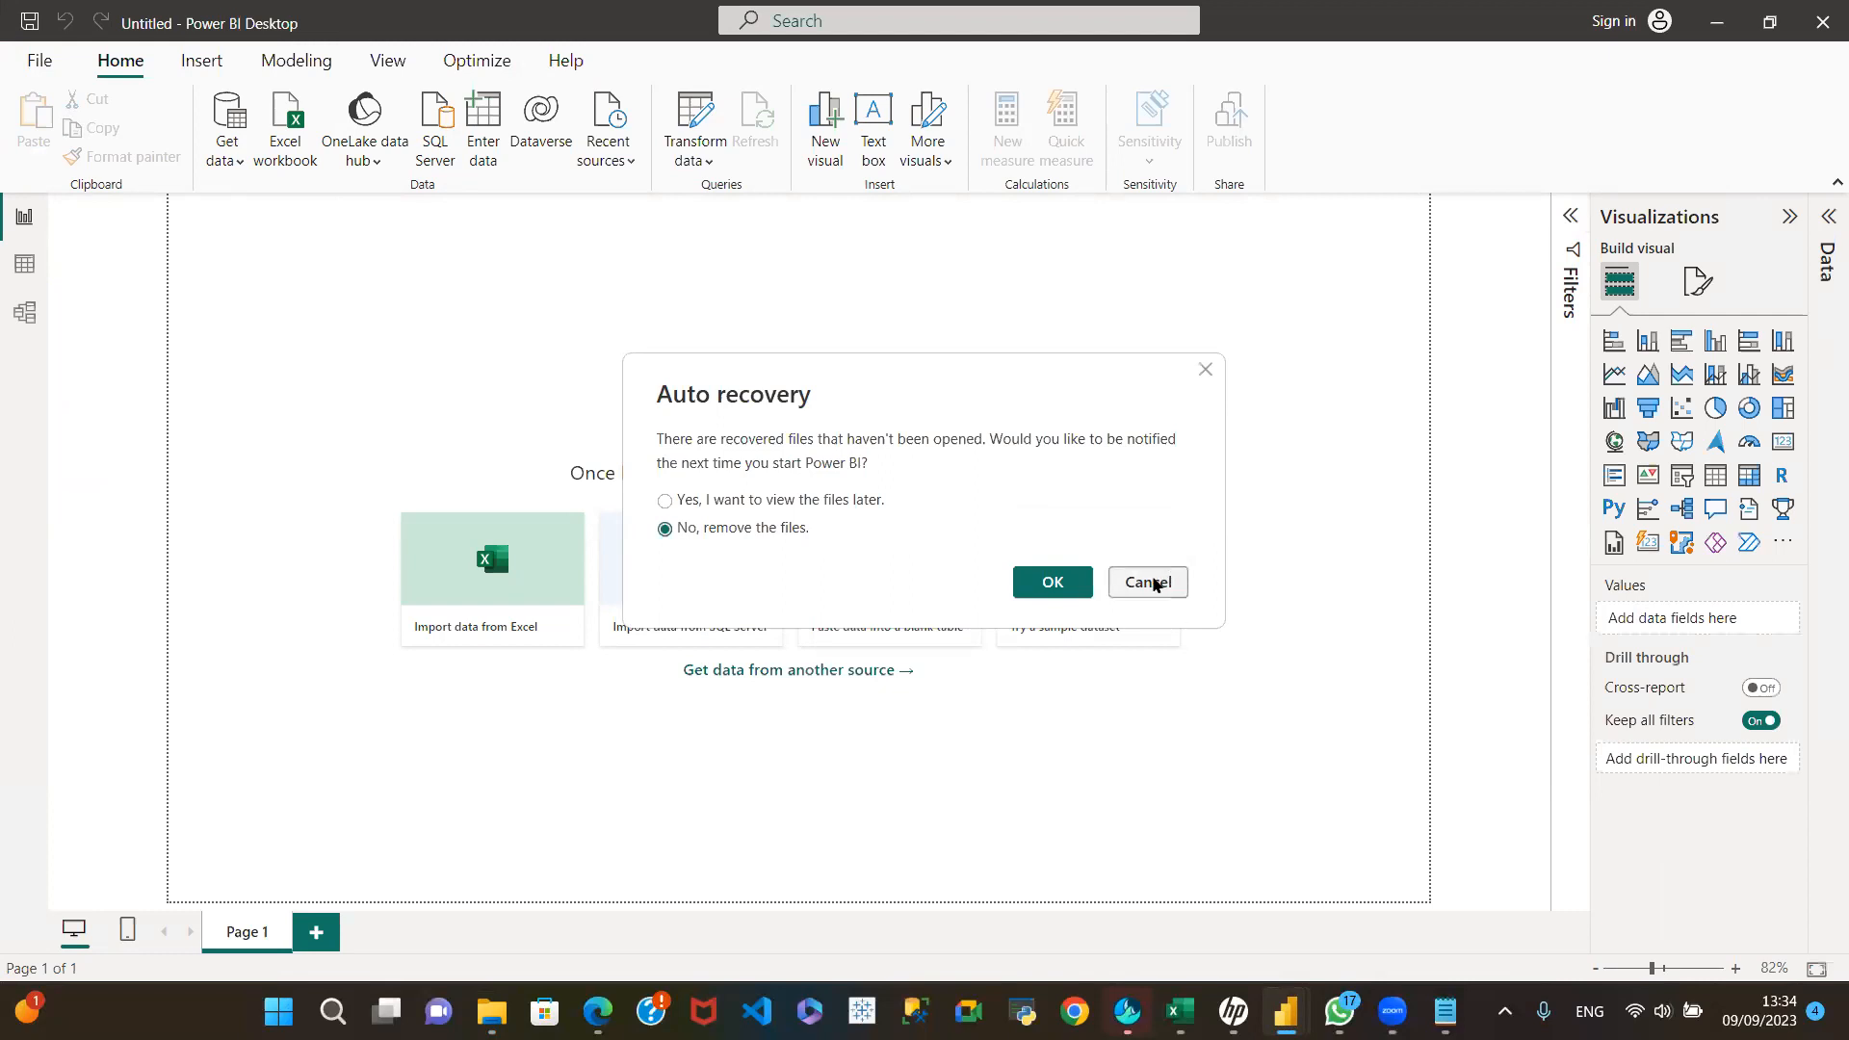
{"action": "left_click", "coordinate": [1059, 582]}
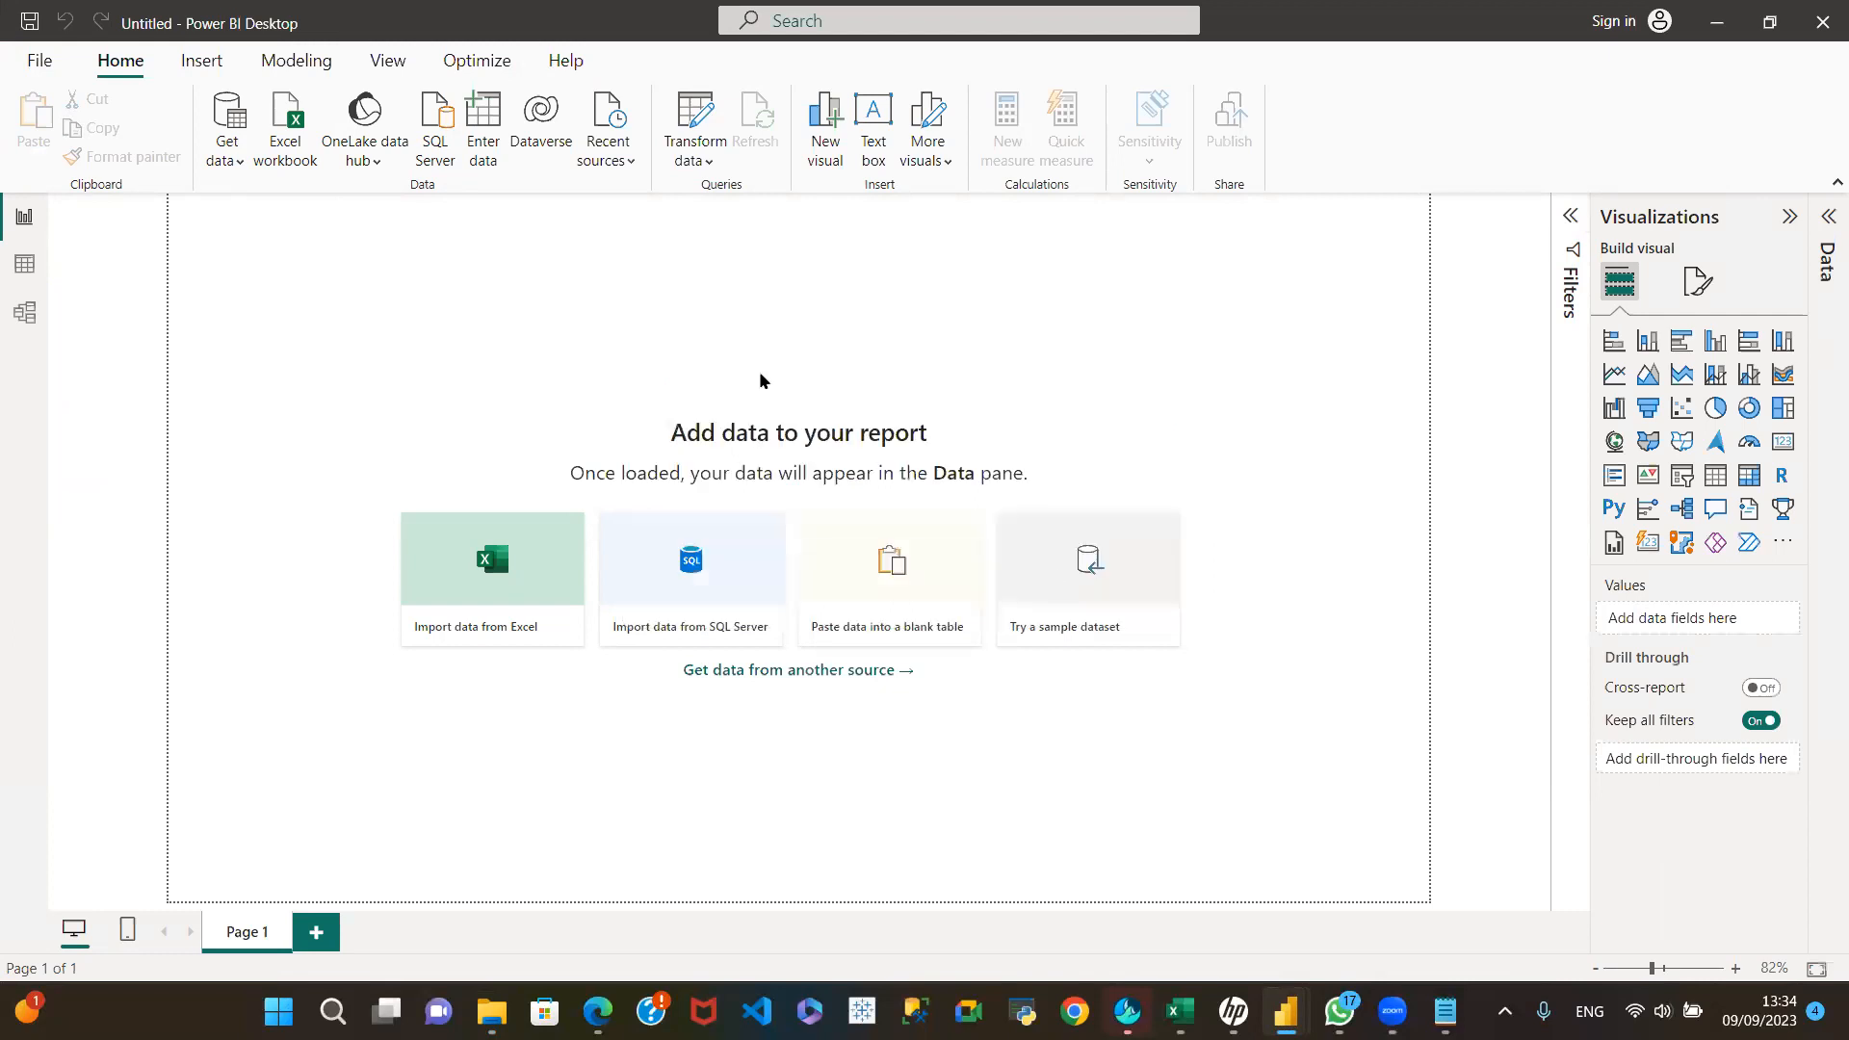
{"action": "left_click", "coordinate": [238, 163]}
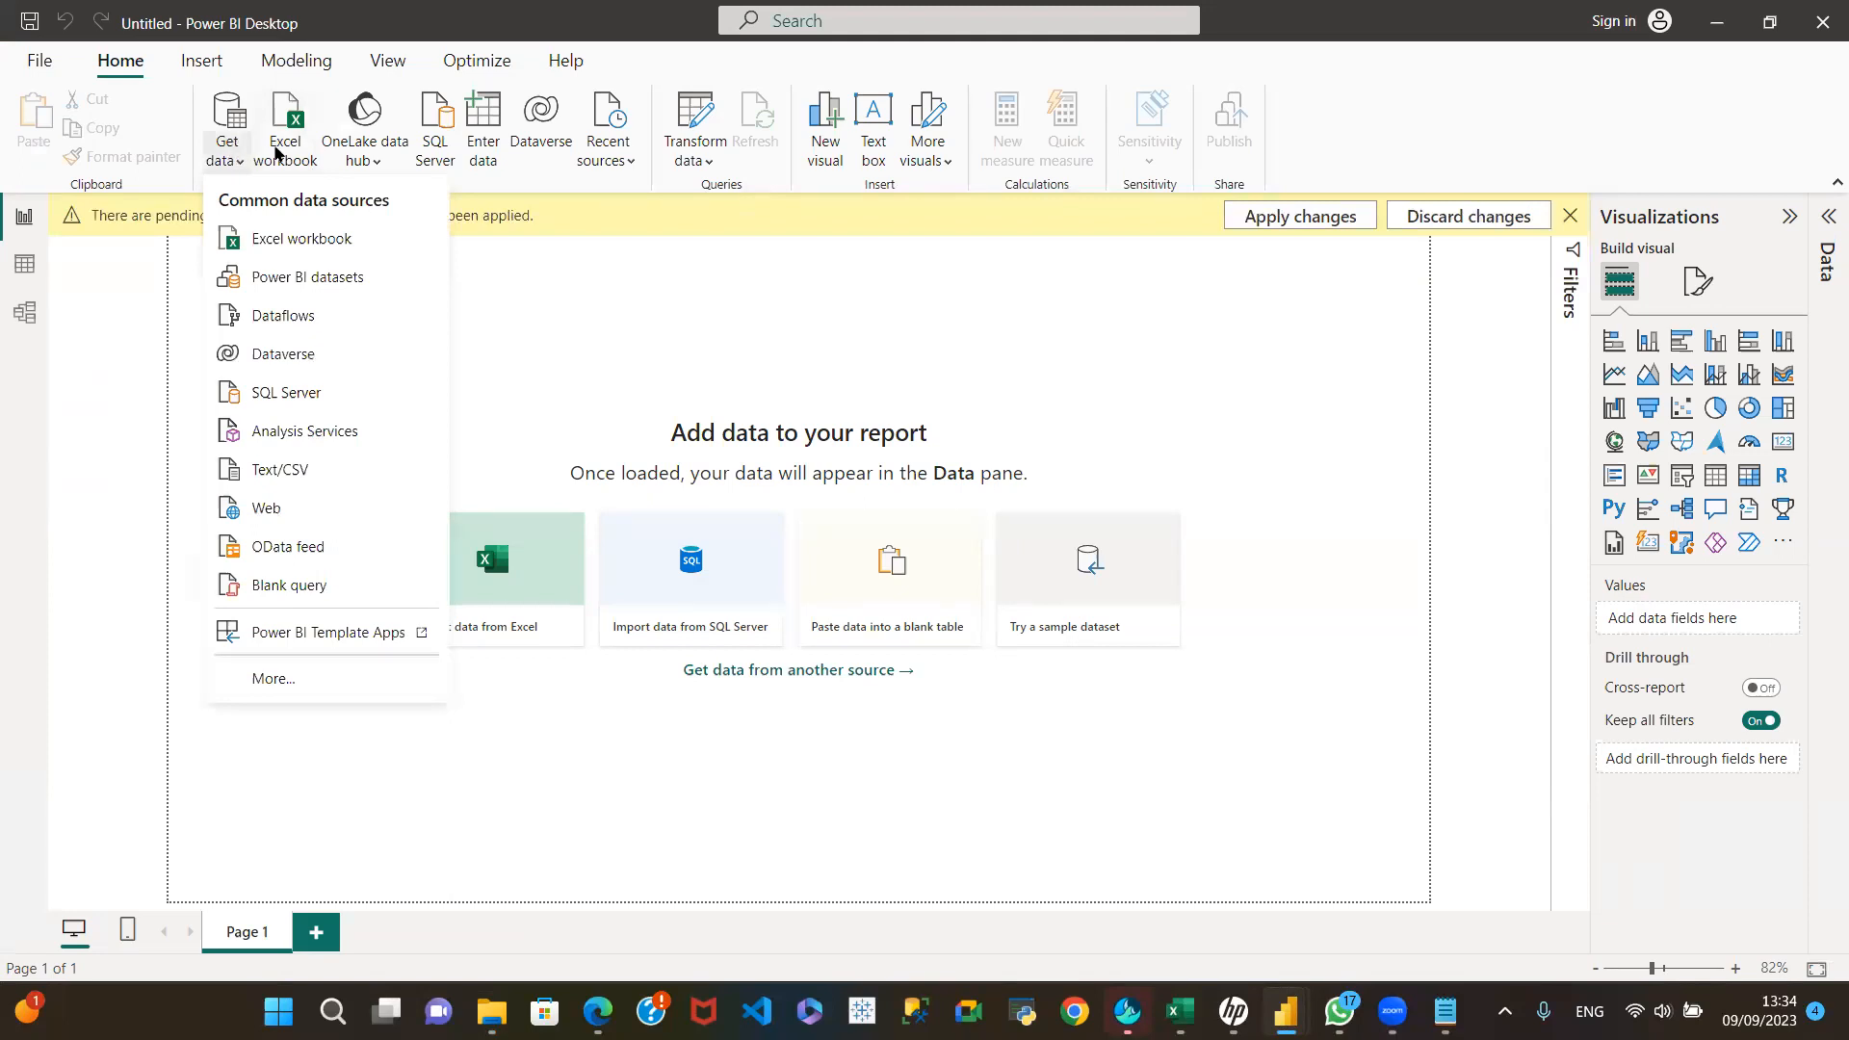
{"action": "left_click", "coordinate": [286, 152]}
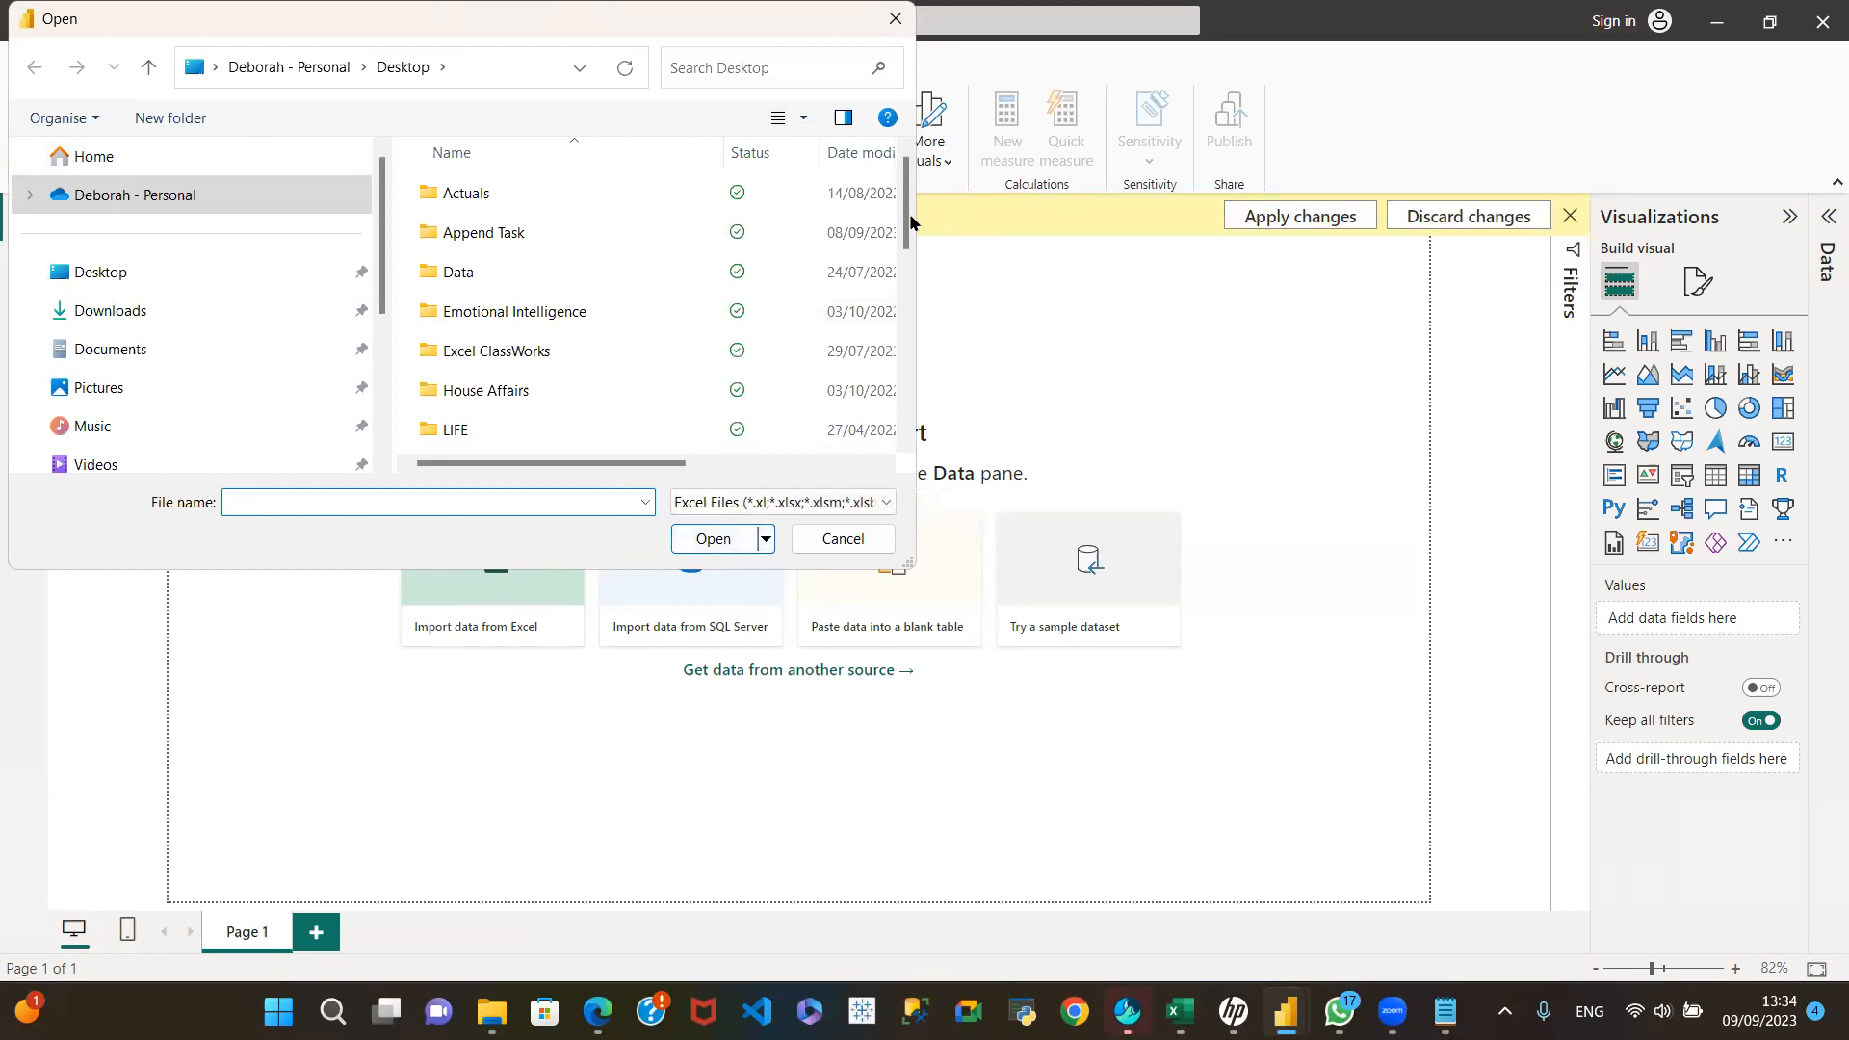
{"action": "left_click", "coordinate": [134, 269]}
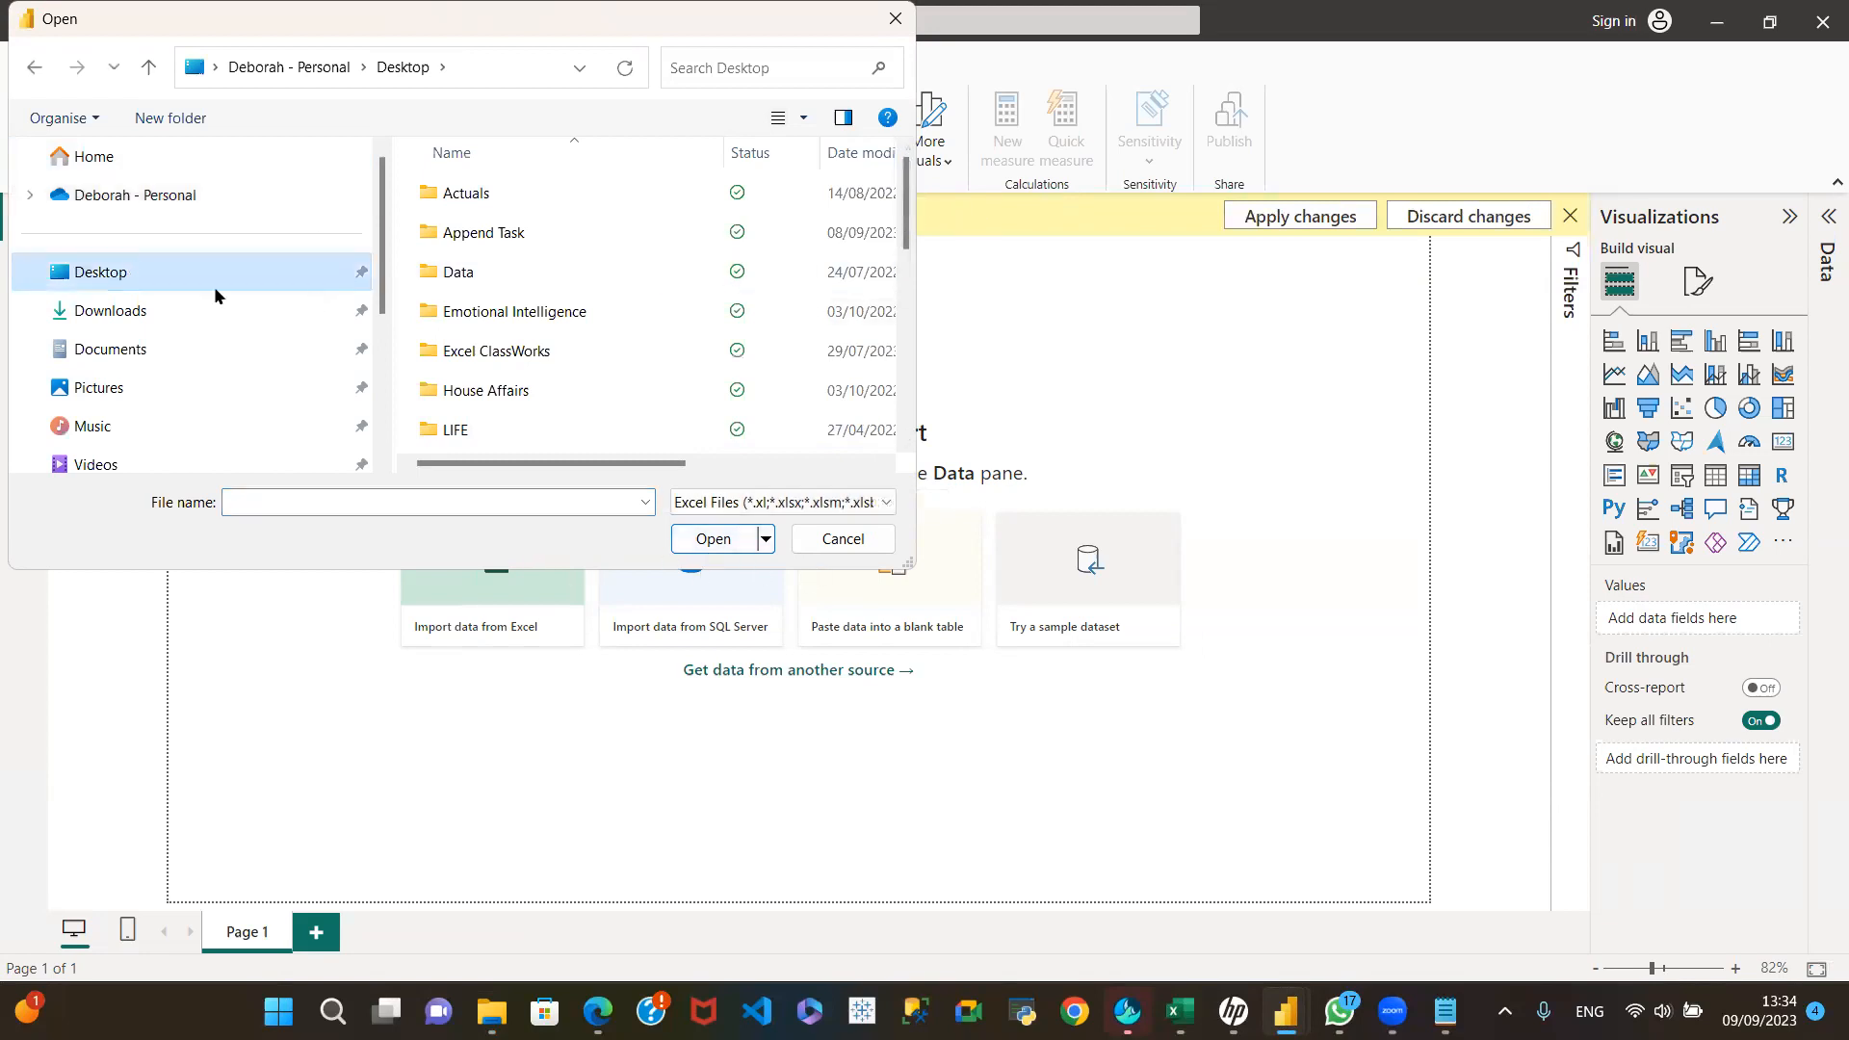
{"action": "left_click_drag", "start_coordinate": [909, 216], "coordinate": [891, 433]}
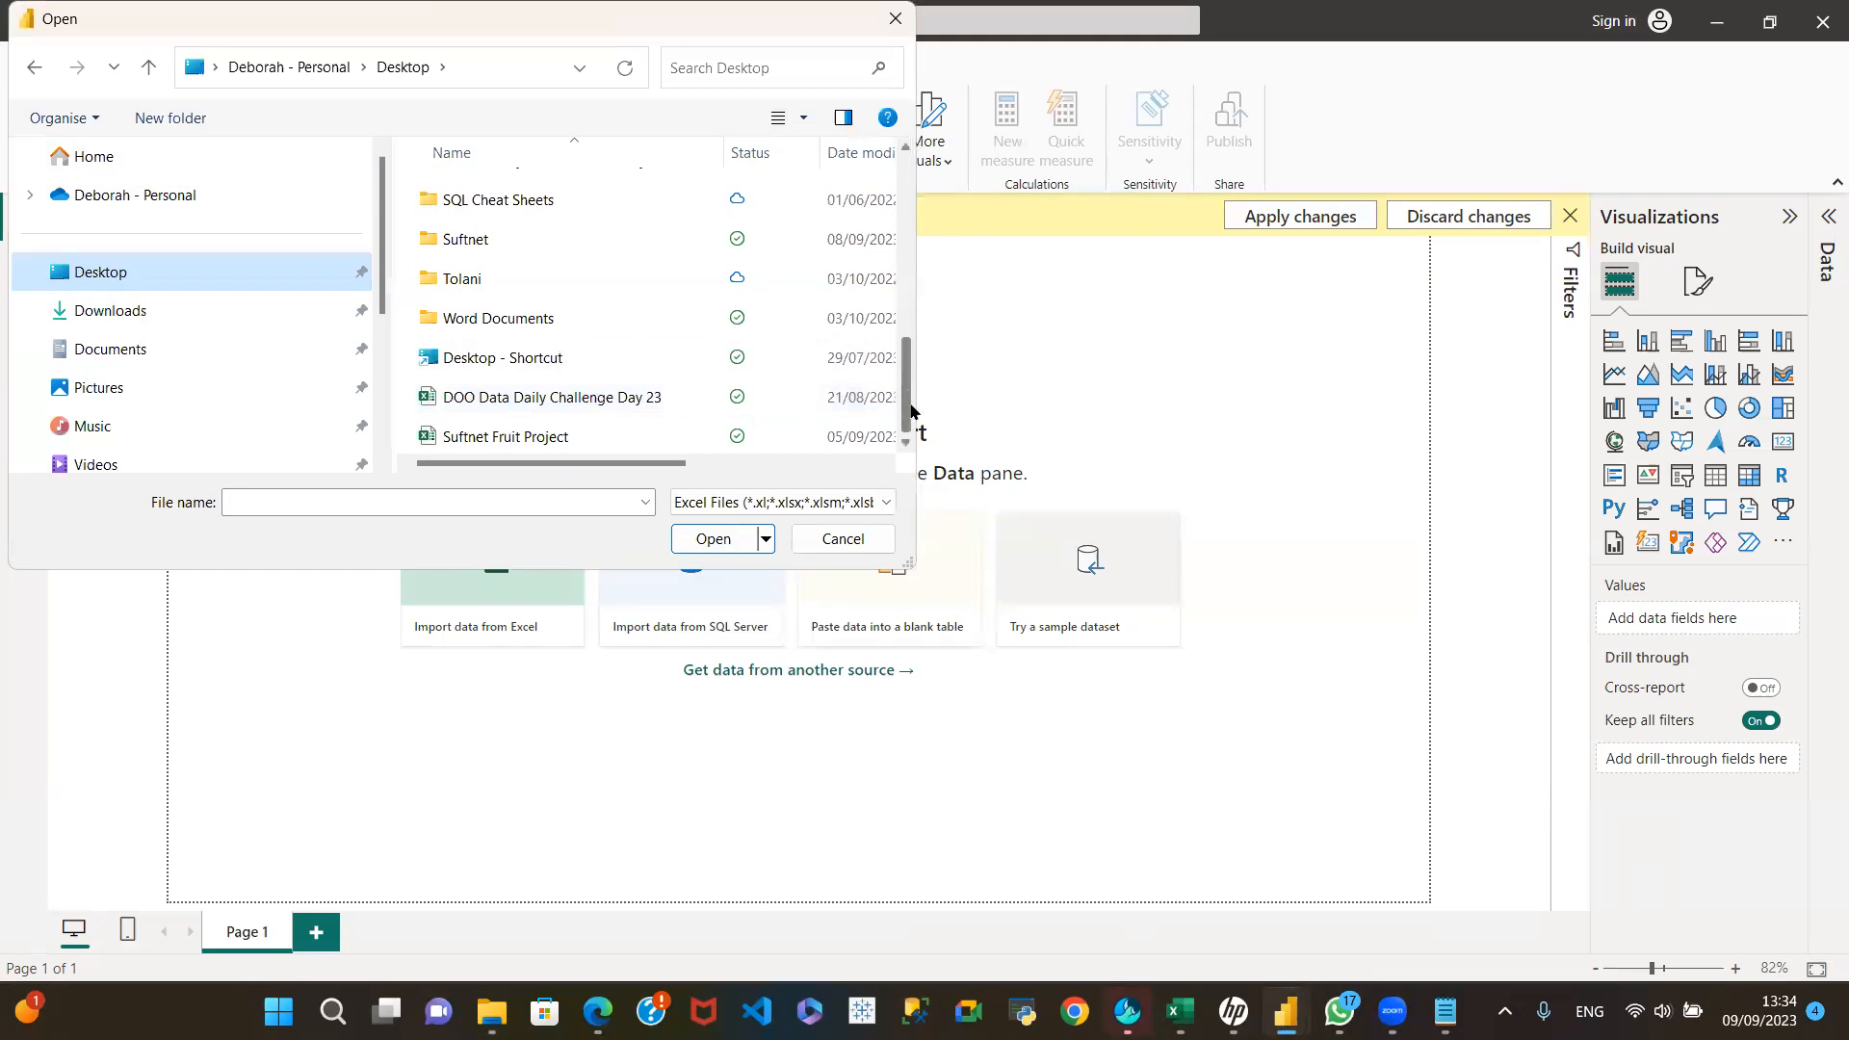
{"action": "scroll", "coordinate": [913, 385], "scroll_direction": "up", "scroll_amount": 2}
{"action": "scroll", "coordinate": [908, 417], "scroll_direction": "down", "scroll_amount": 2}
{"action": "scroll", "coordinate": [913, 392], "scroll_direction": "up", "scroll_amount": 4}
{"action": "left_click", "coordinate": [840, 541]}
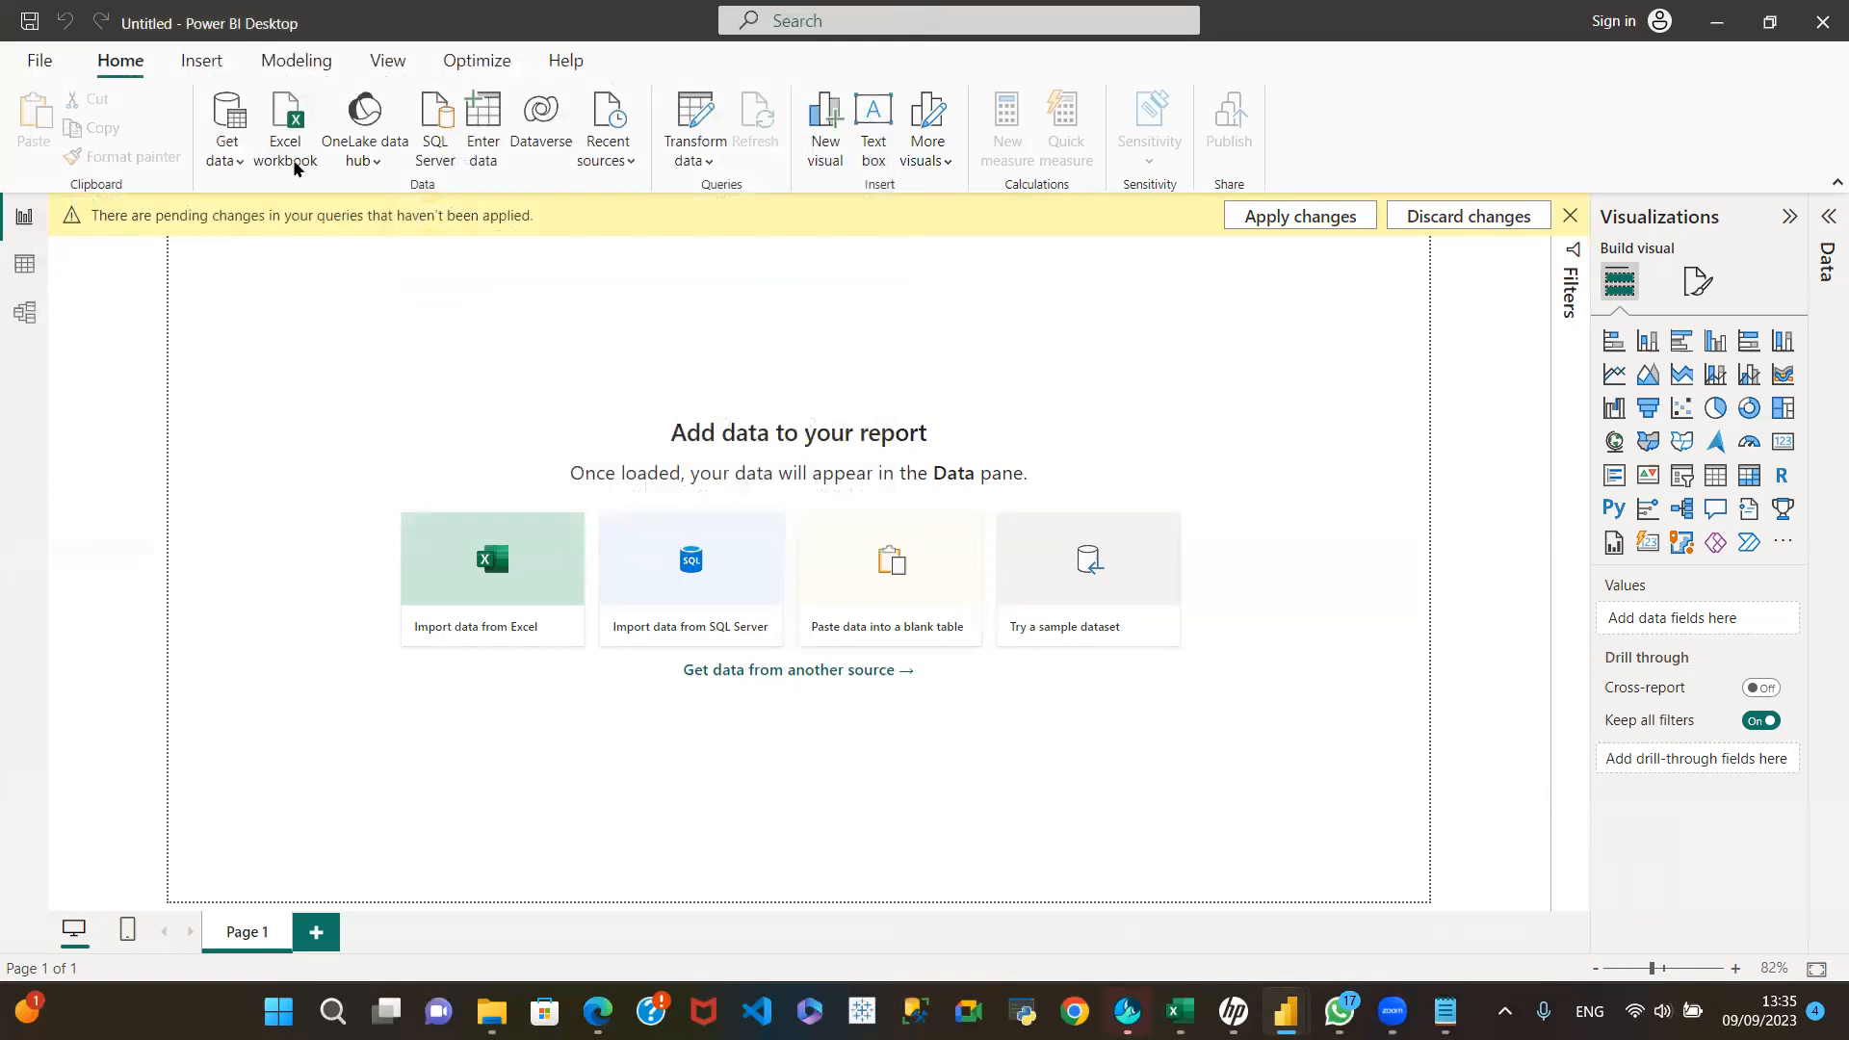
Step: Import Leeds.csv from the Desktop with the Text/CSV connector and open it for transformation in Power Query Editor
{"action": "left_click", "coordinate": [231, 160]}
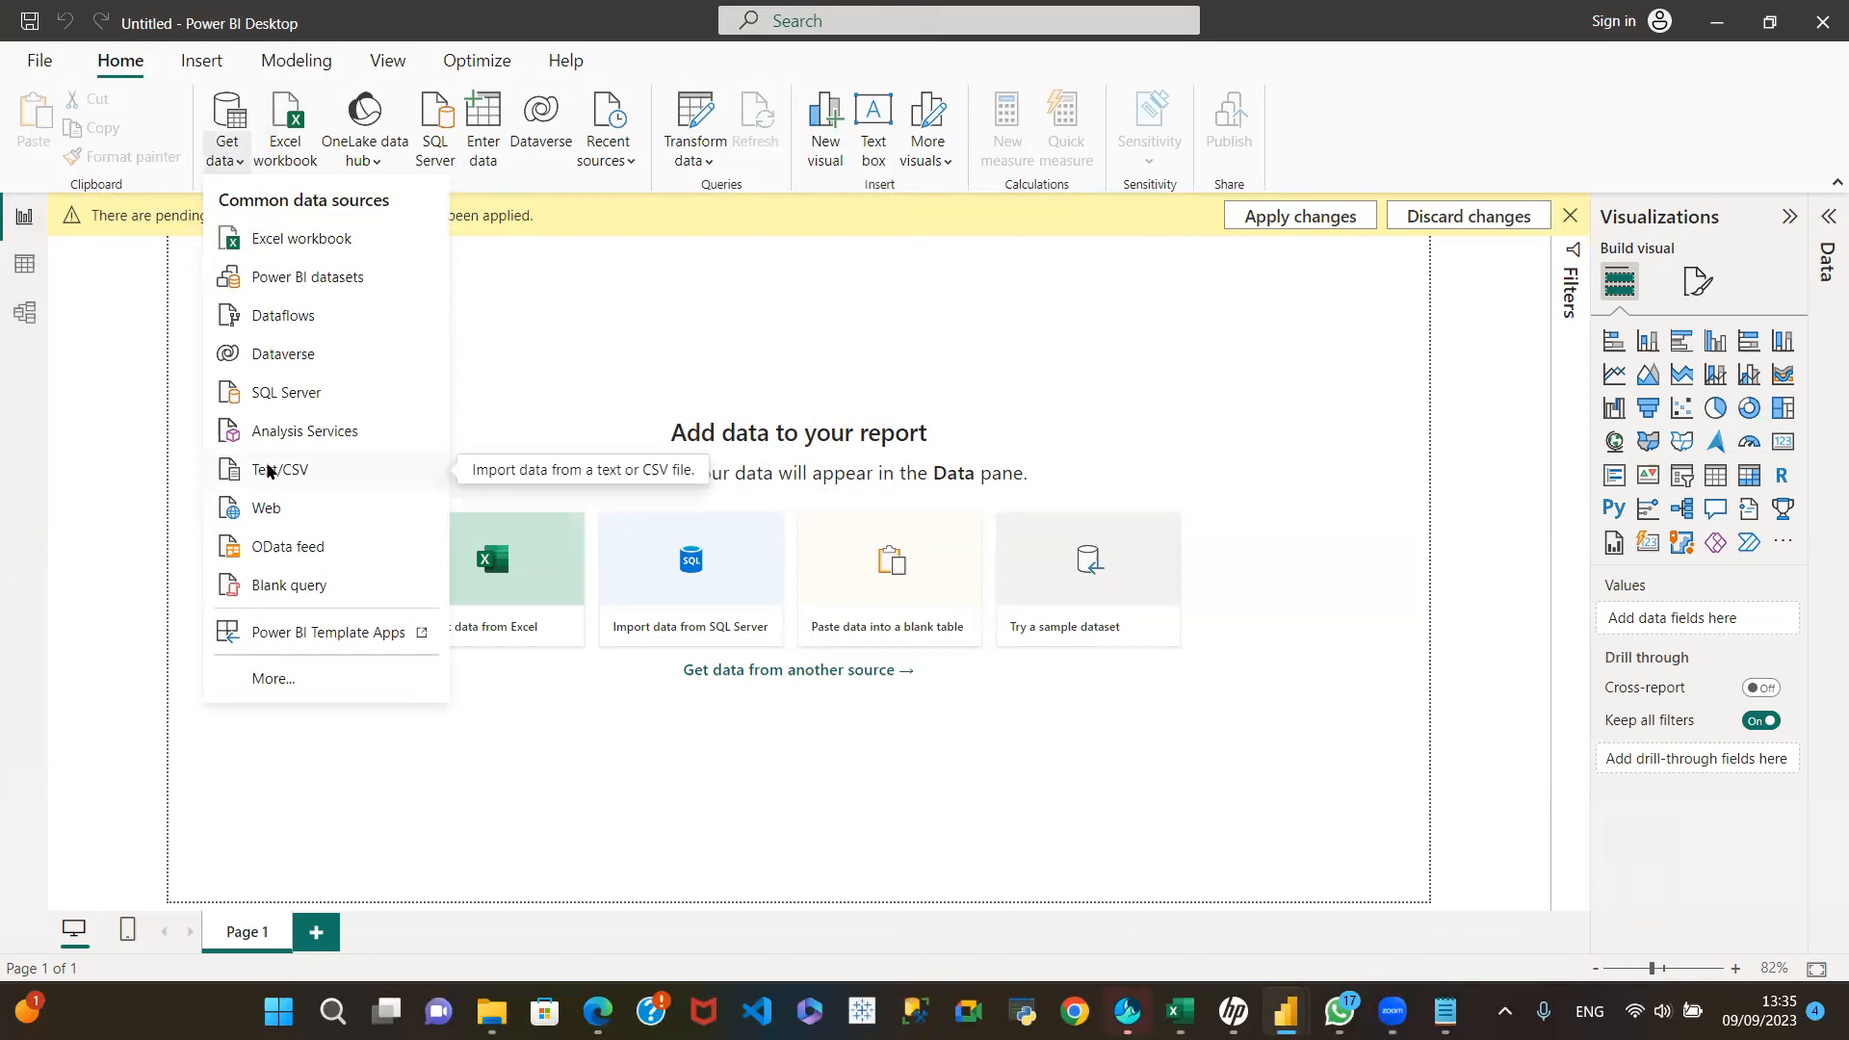
{"action": "left_click", "coordinate": [276, 471]}
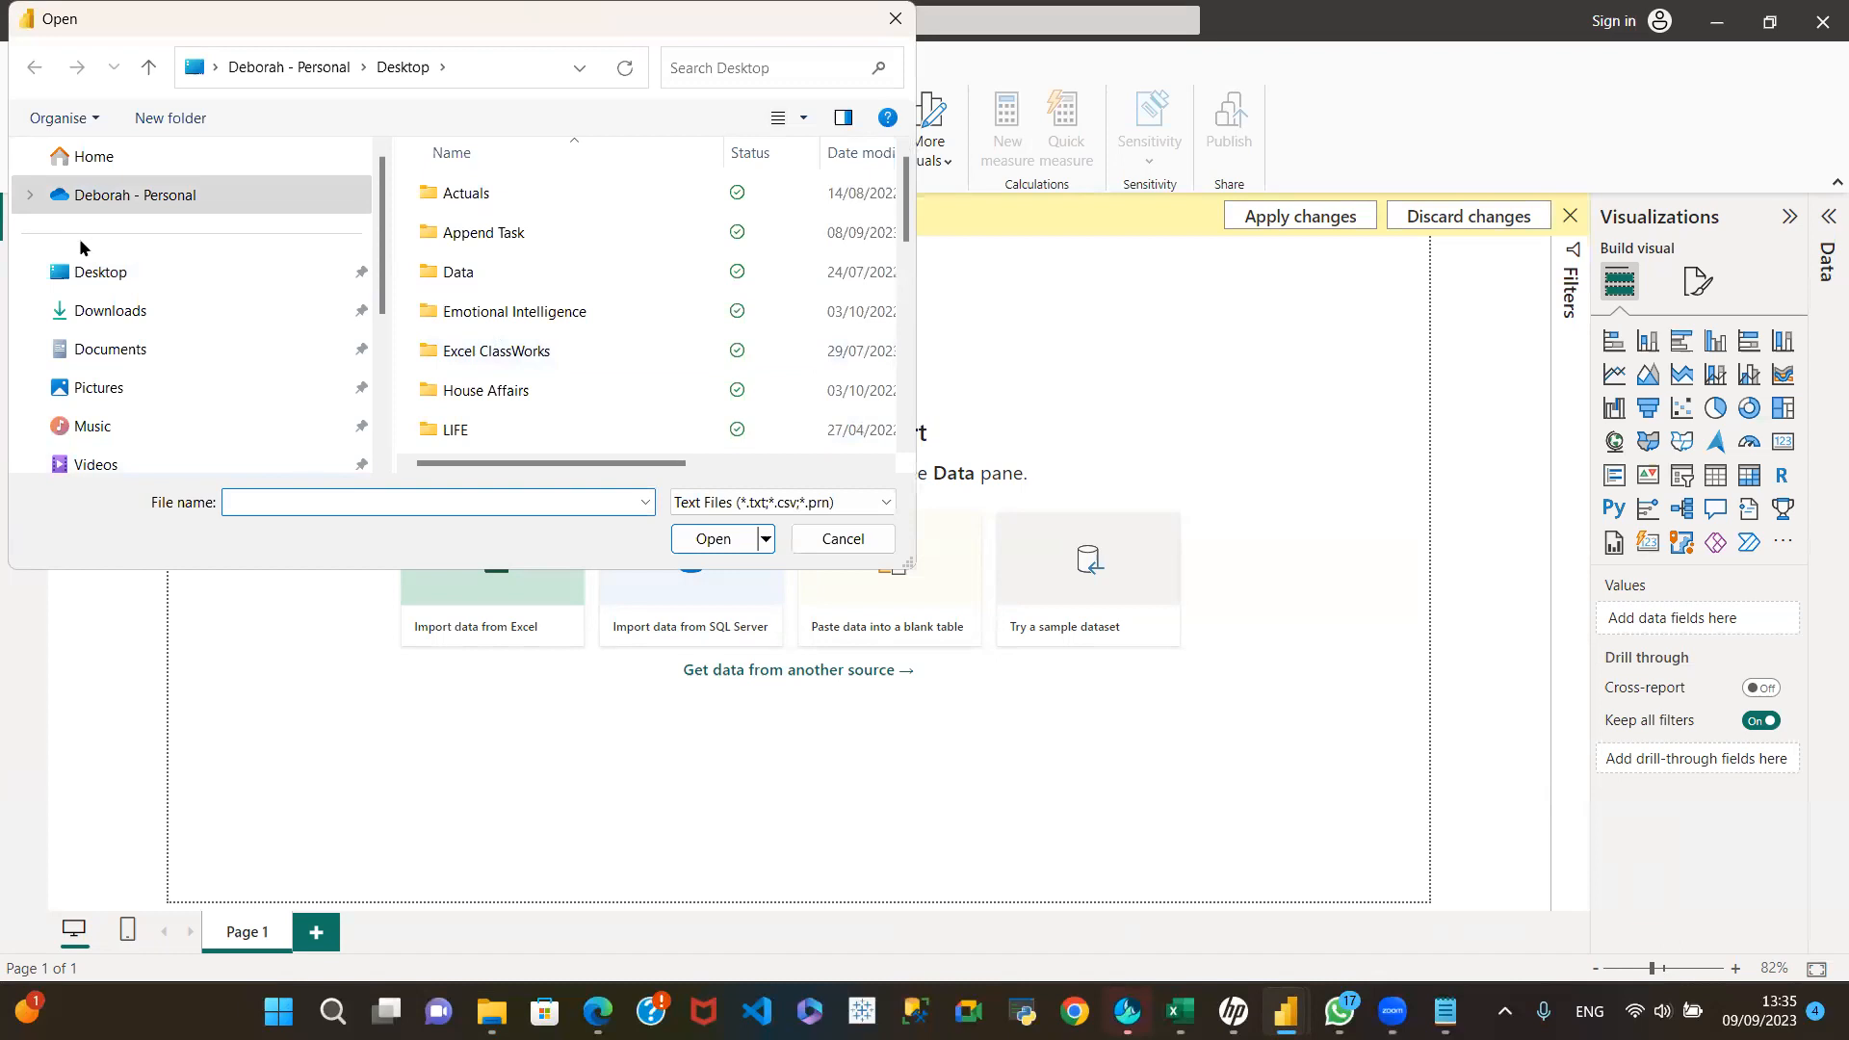
{"action": "left_click", "coordinate": [119, 276]}
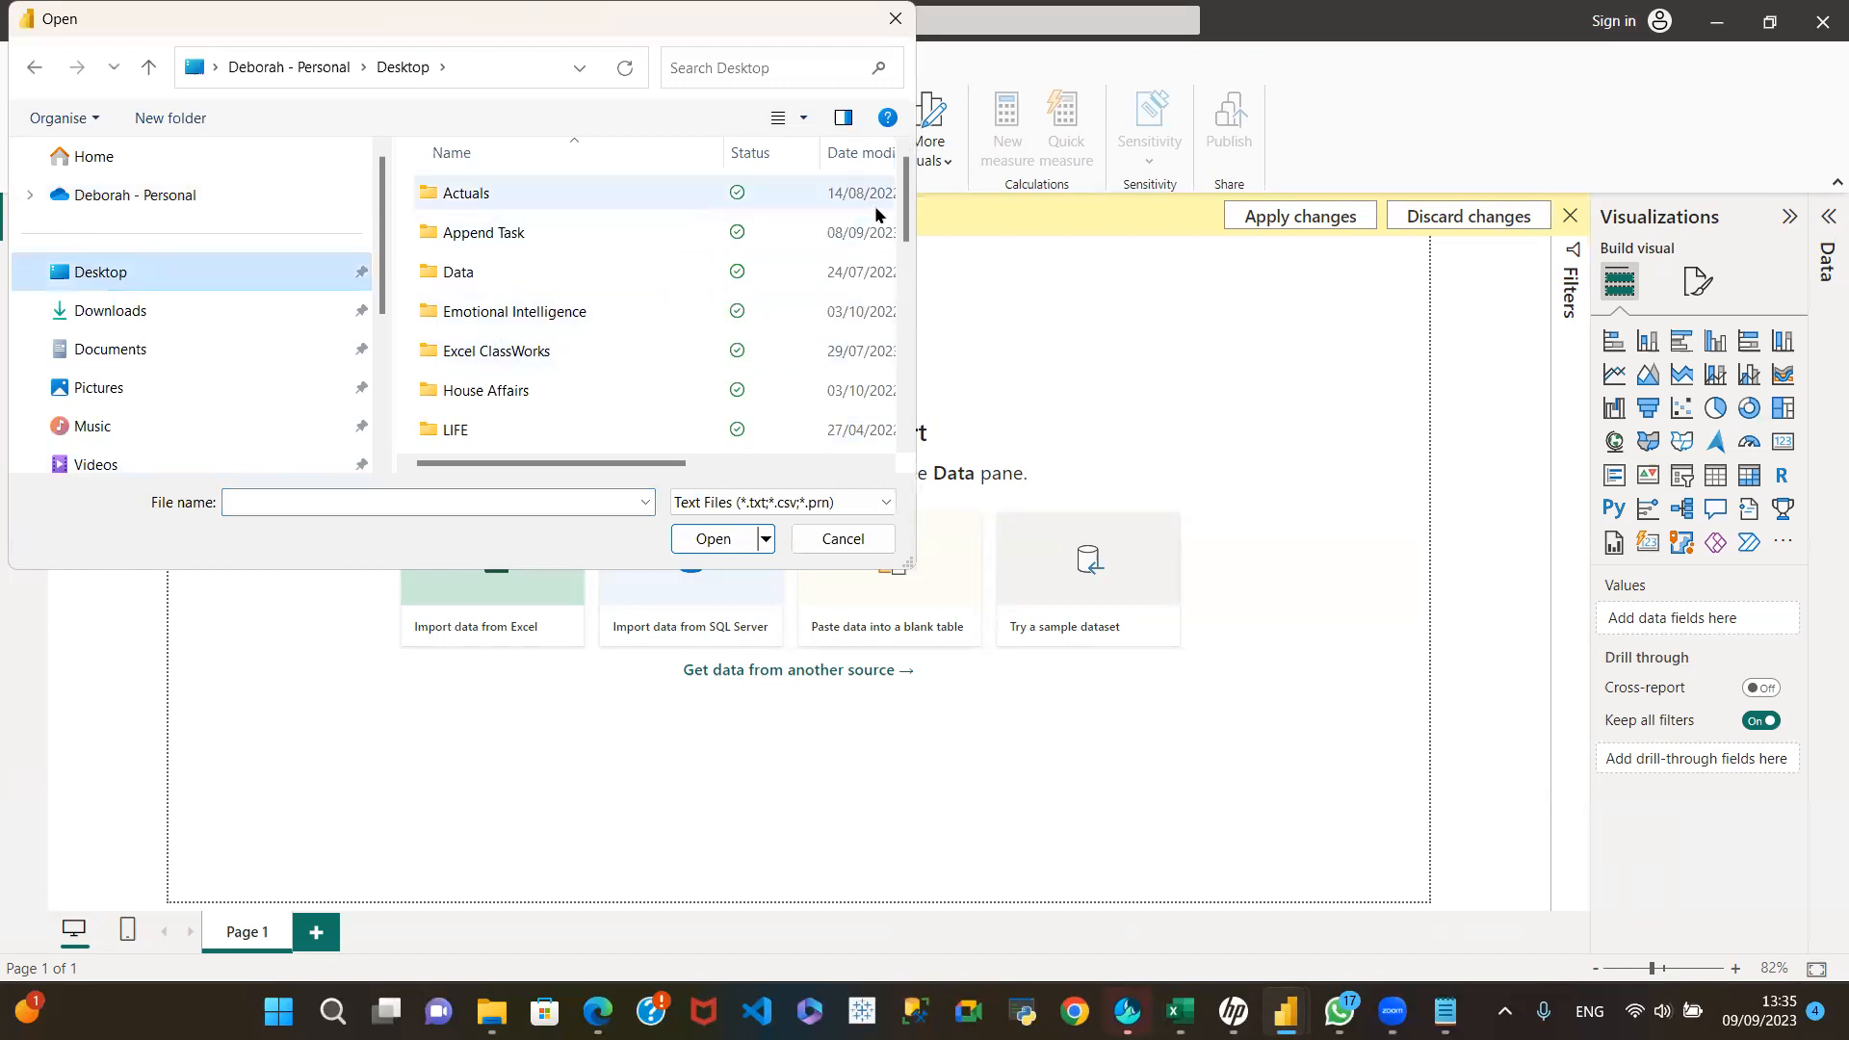
{"action": "left_click_drag", "start_coordinate": [913, 241], "coordinate": [923, 410]}
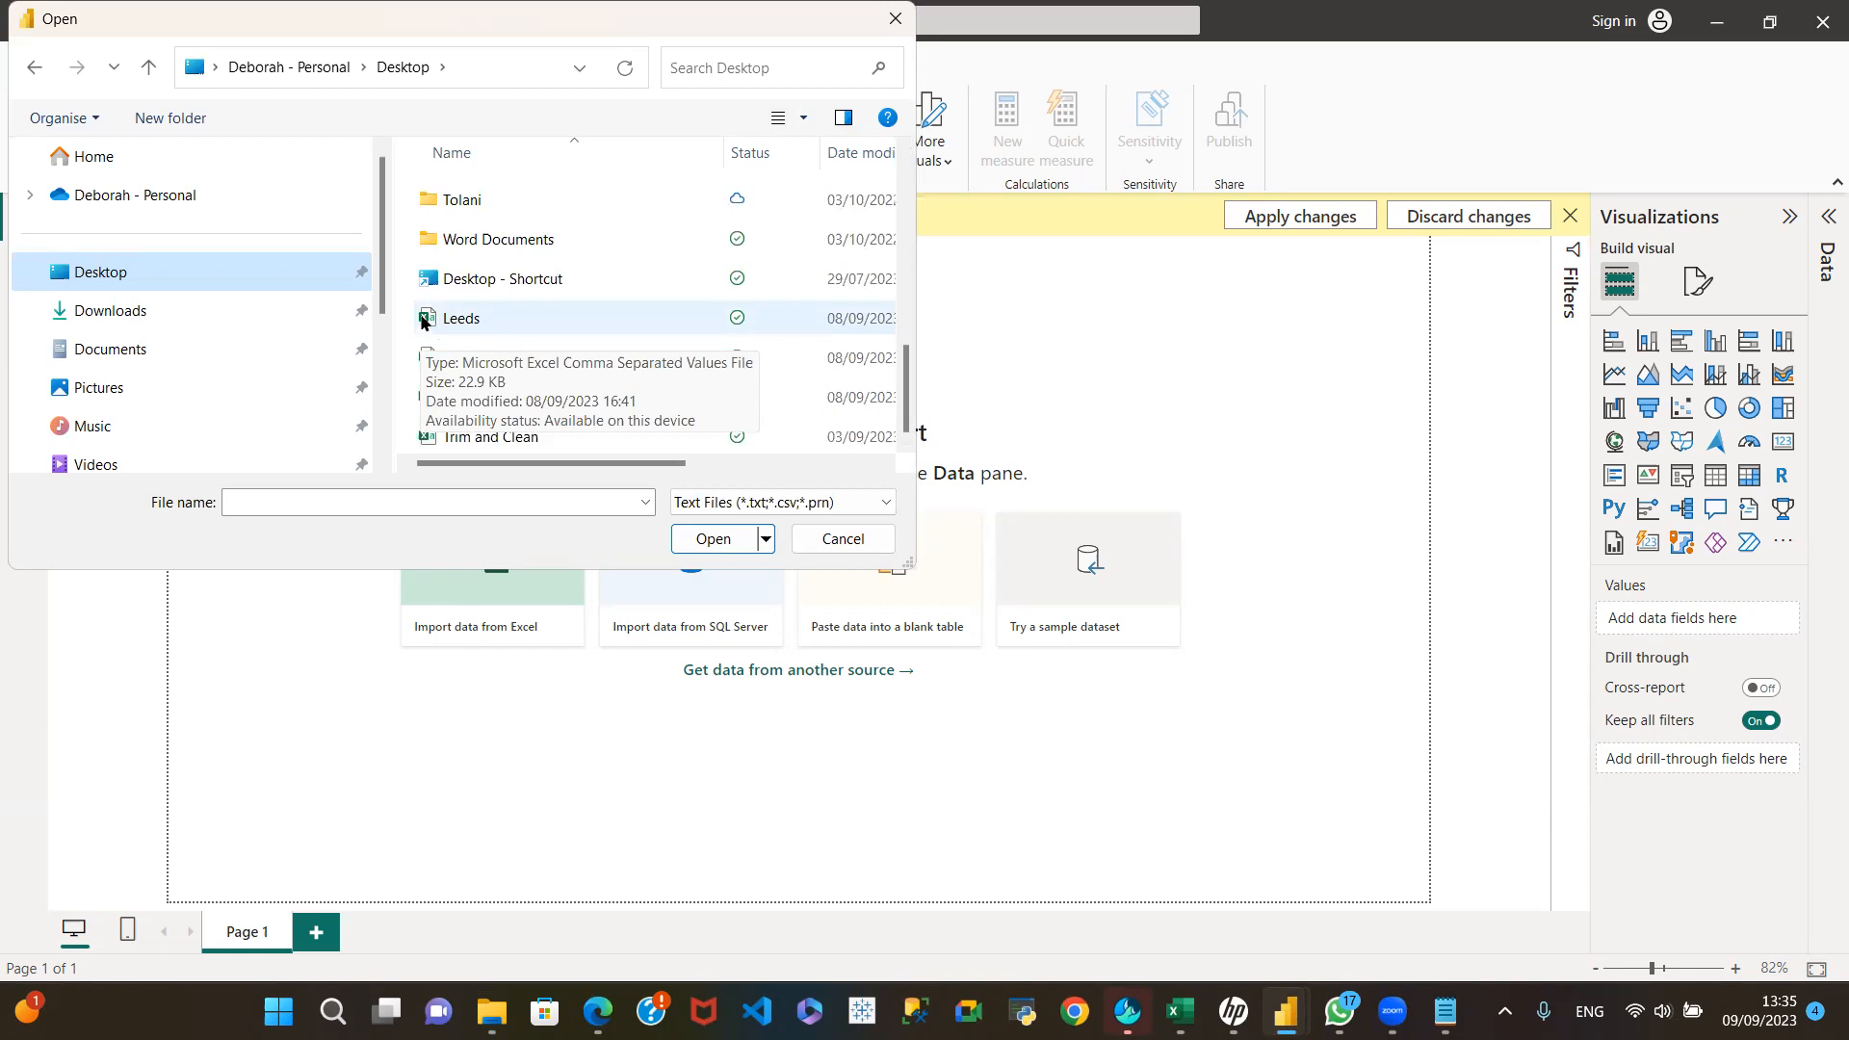
{"action": "left_click", "coordinate": [472, 324]}
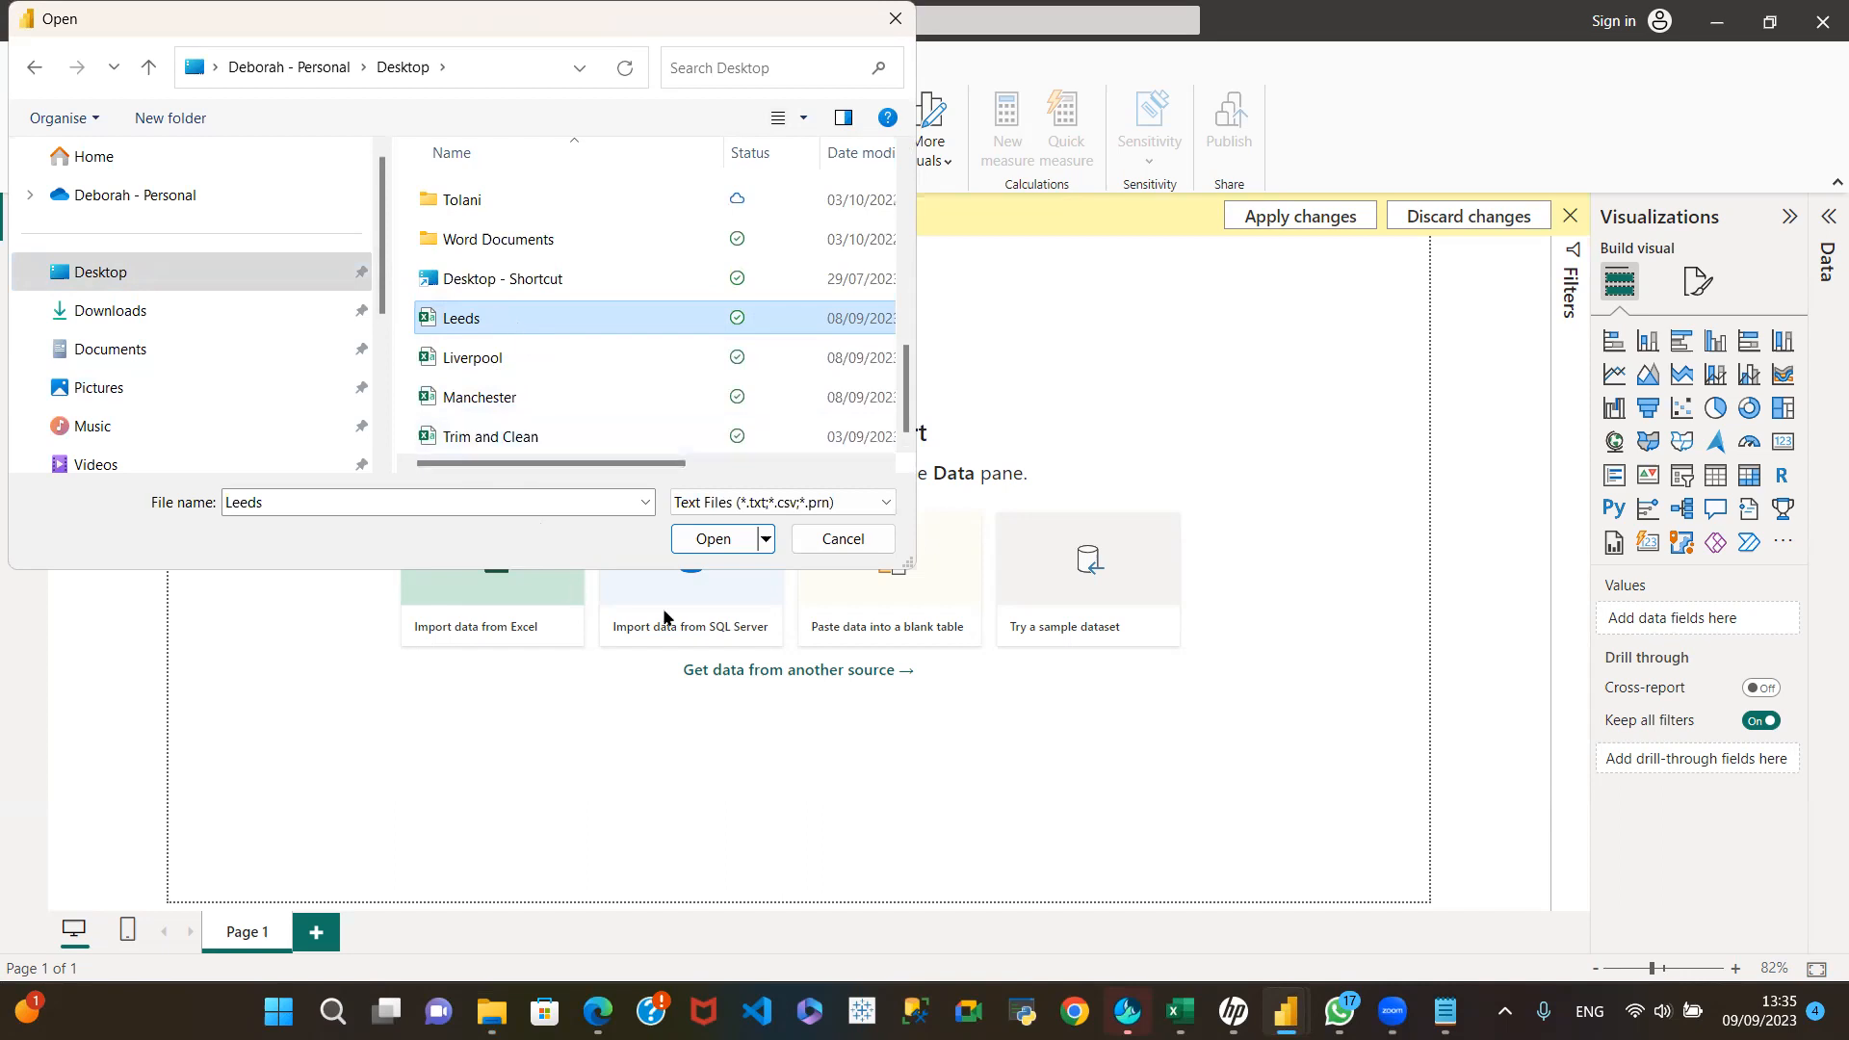
{"action": "left_click", "coordinate": [710, 543]}
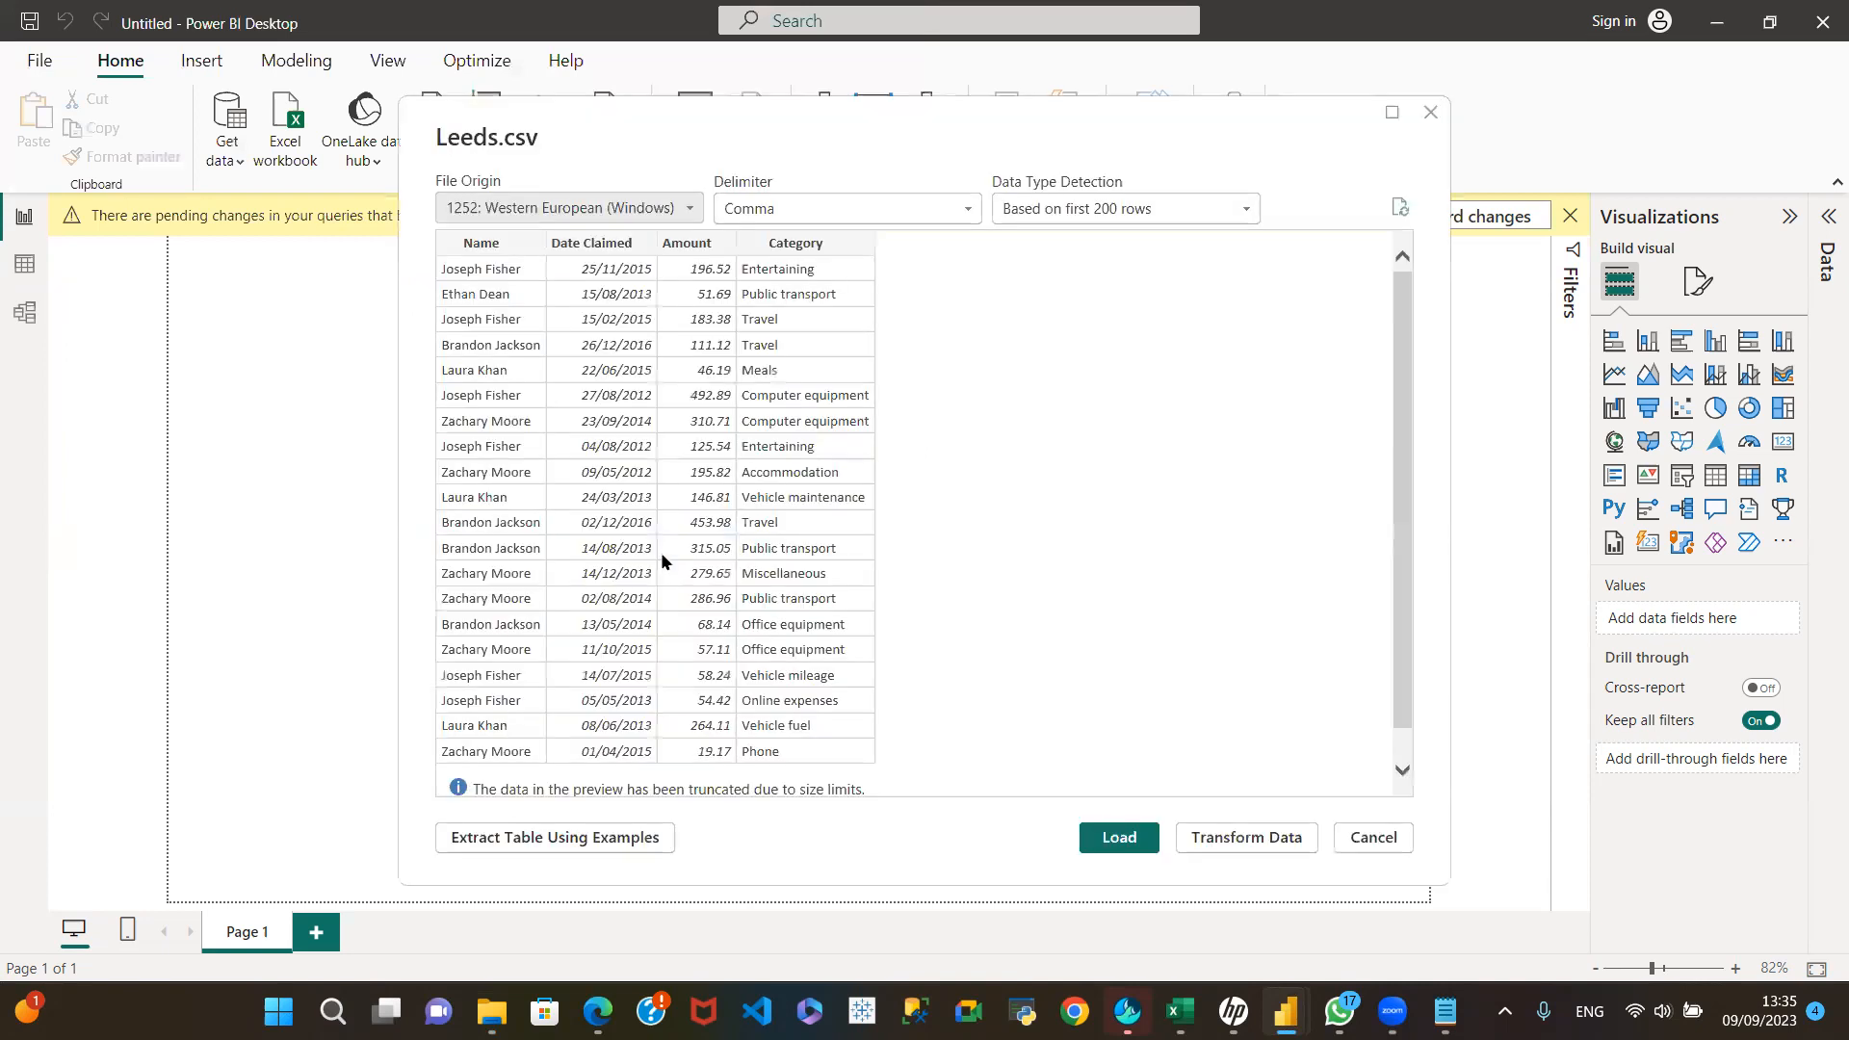
{"action": "left_click", "coordinate": [1267, 846]}
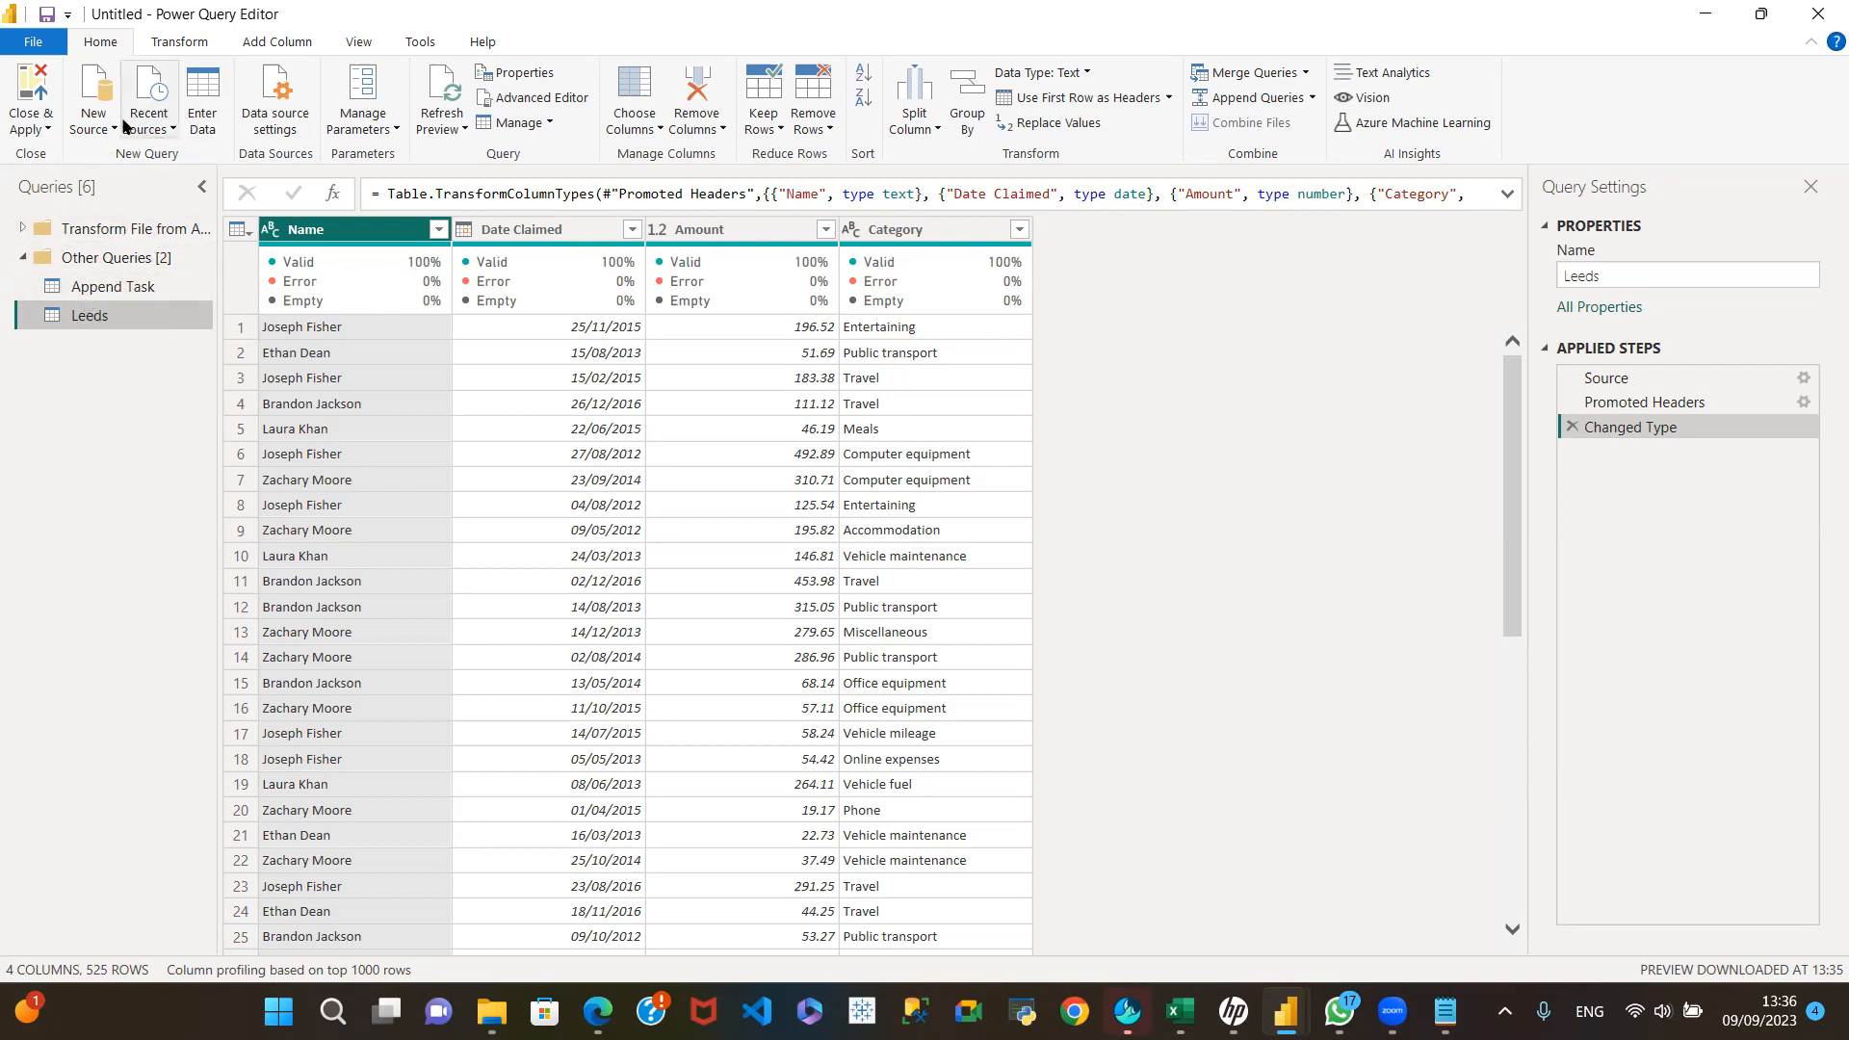
{"action": "left_click", "coordinate": [172, 130]}
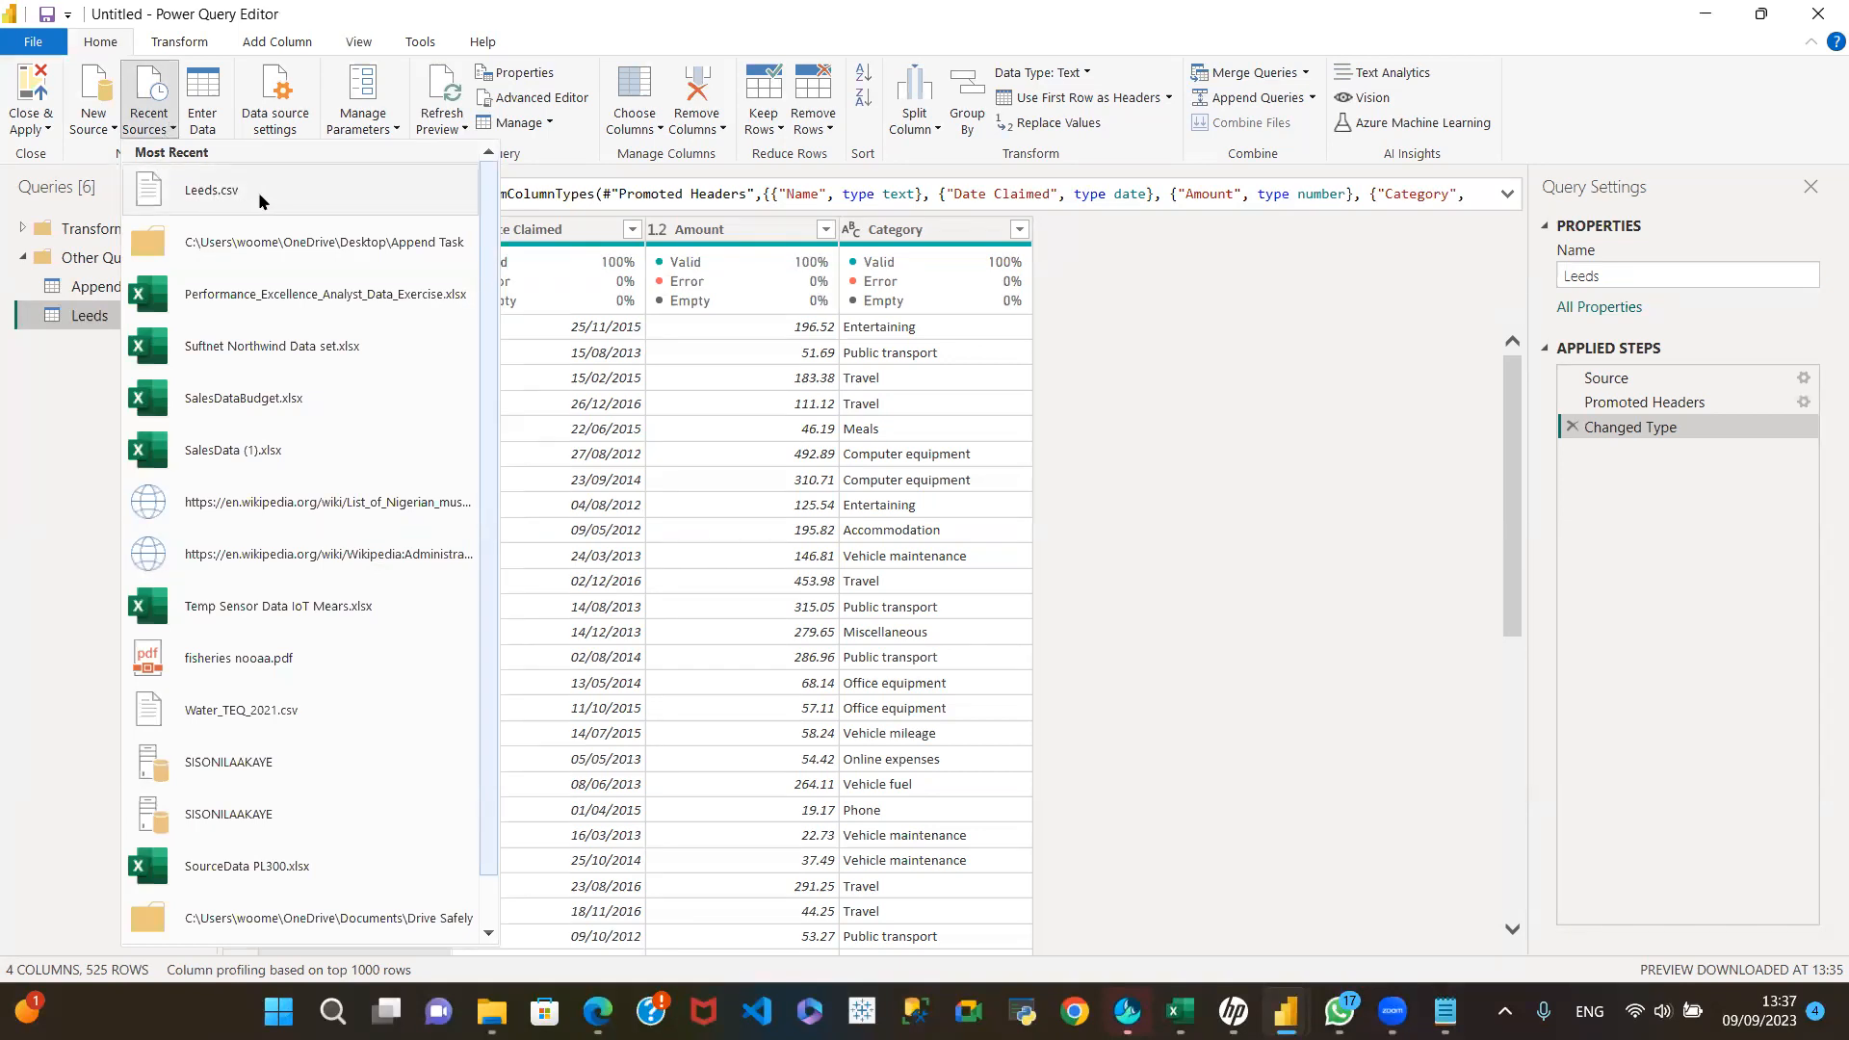
{"action": "scroll", "coordinate": [423, 327], "scroll_direction": "down", "scroll_amount": 1}
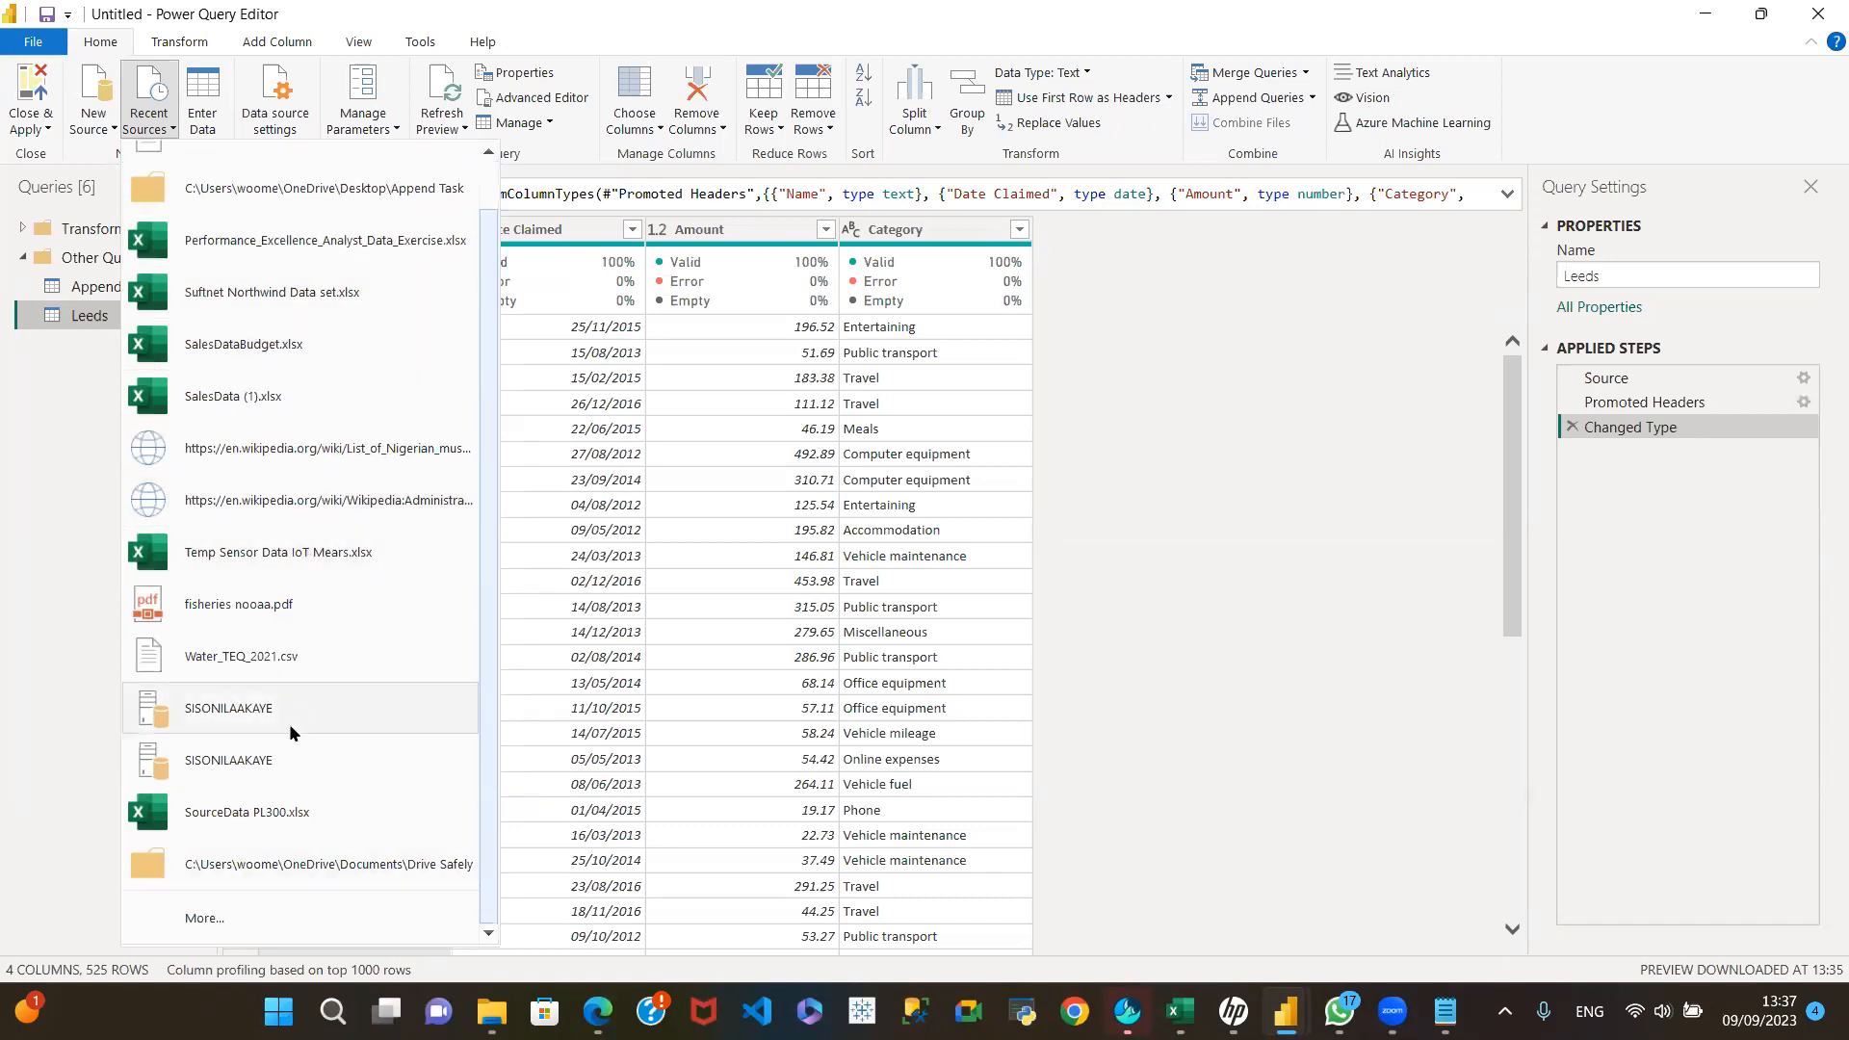
{"action": "scroll", "coordinate": [314, 772], "scroll_direction": "up", "scroll_amount": 1}
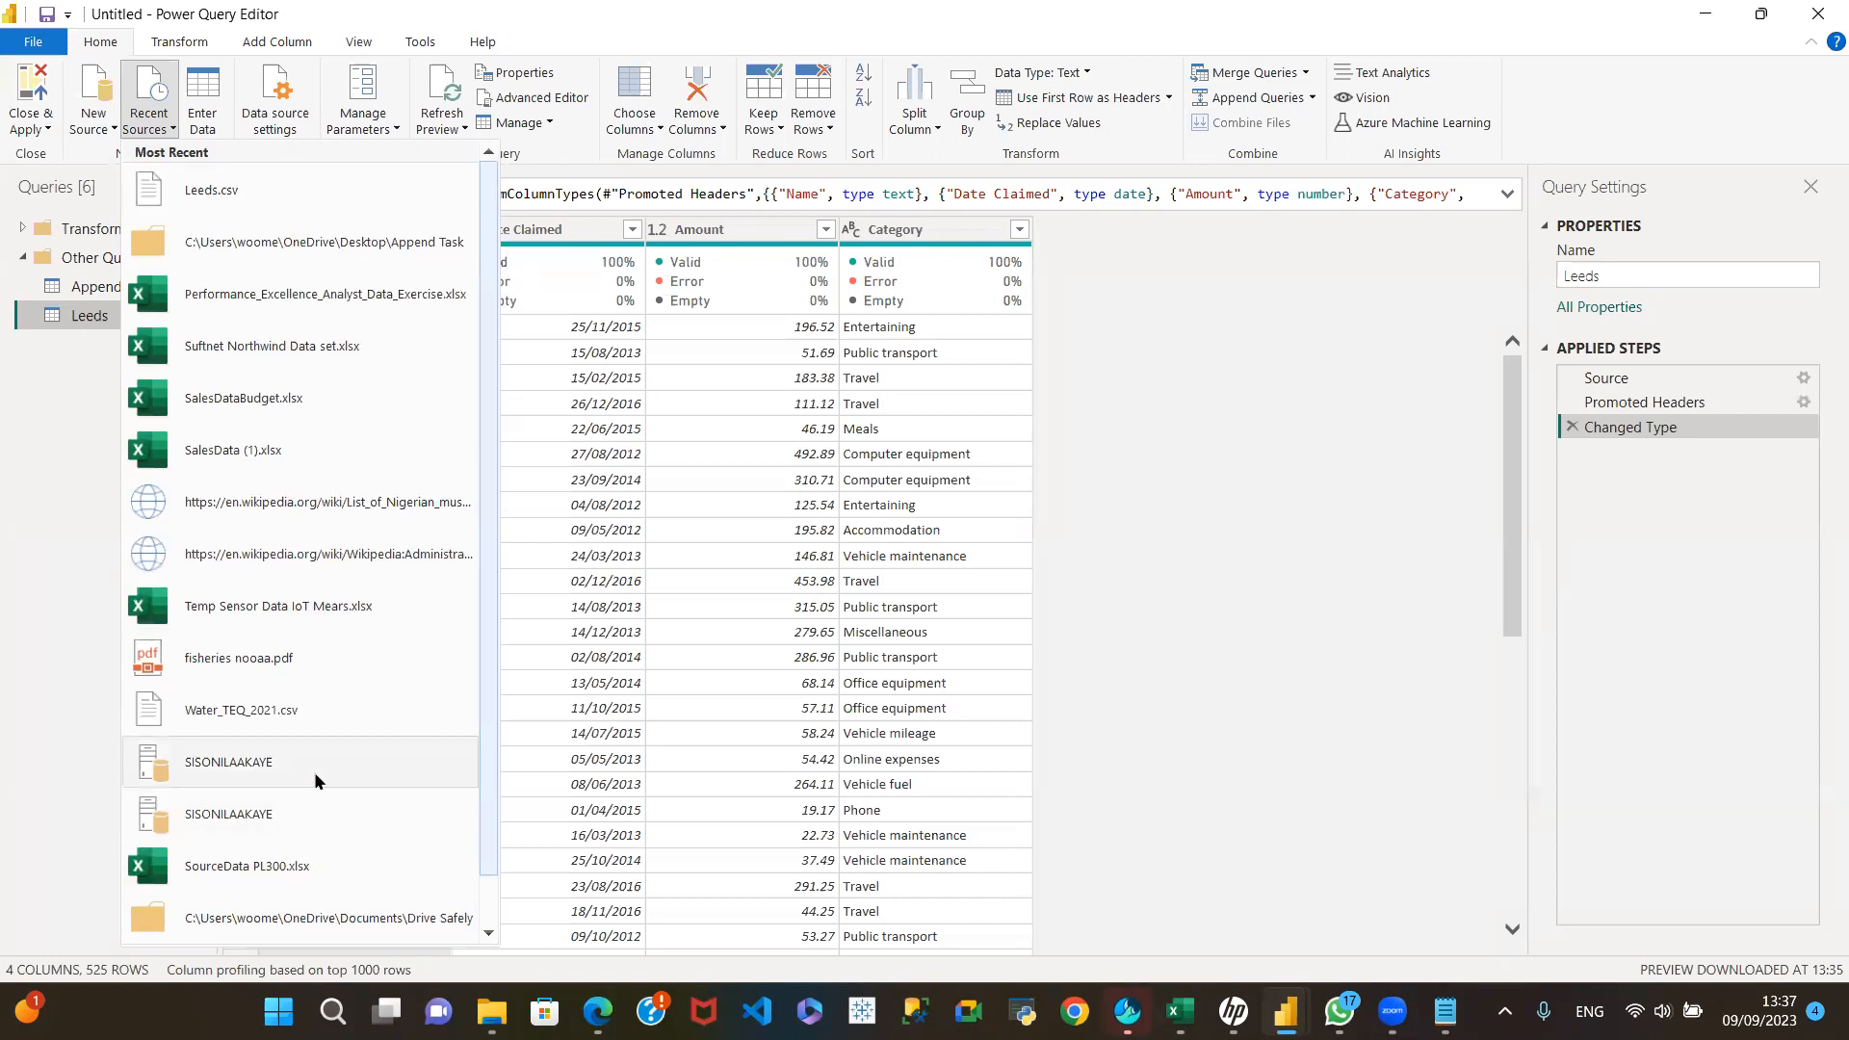
Step: Add a new Text/CSV source using the Liverpool file from the Desktop folder and open its preview
{"action": "left_click", "coordinate": [98, 126]}
{"action": "left_click", "coordinate": [98, 124]}
{"action": "left_click", "coordinate": [98, 124]}
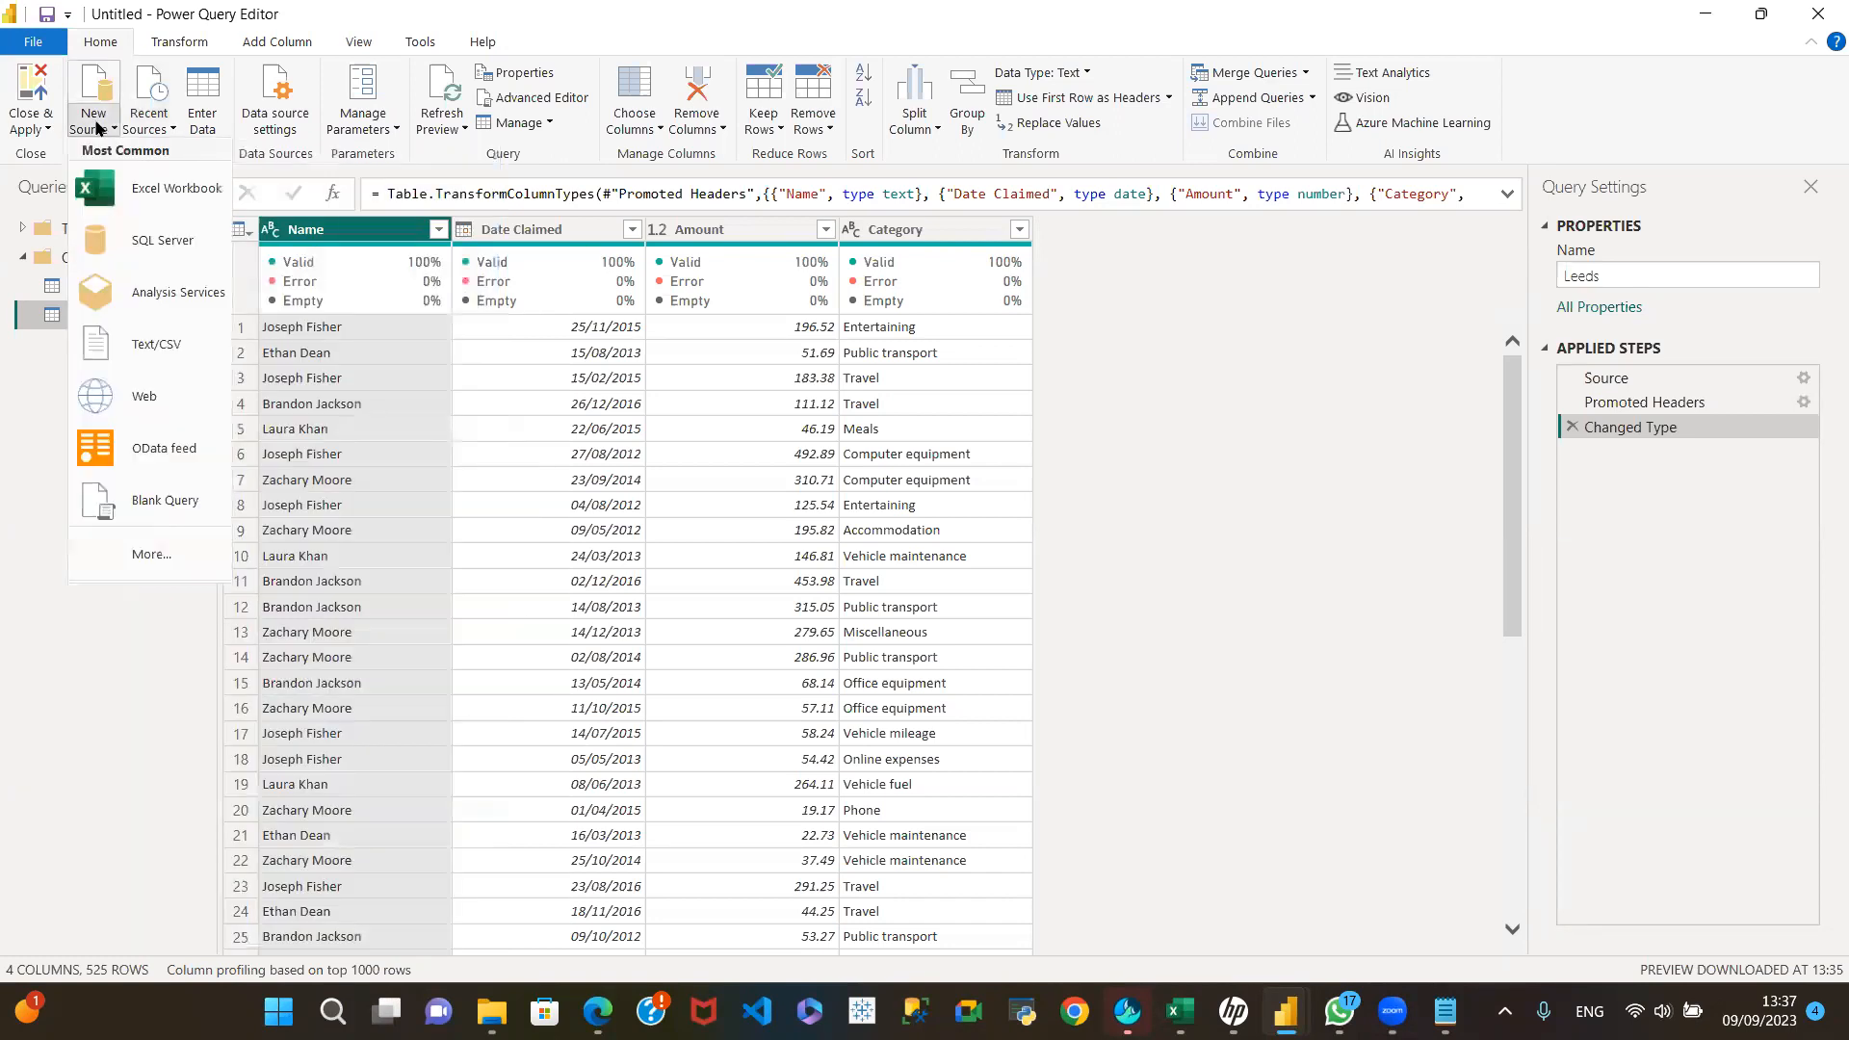
{"action": "left_click", "coordinate": [149, 347]}
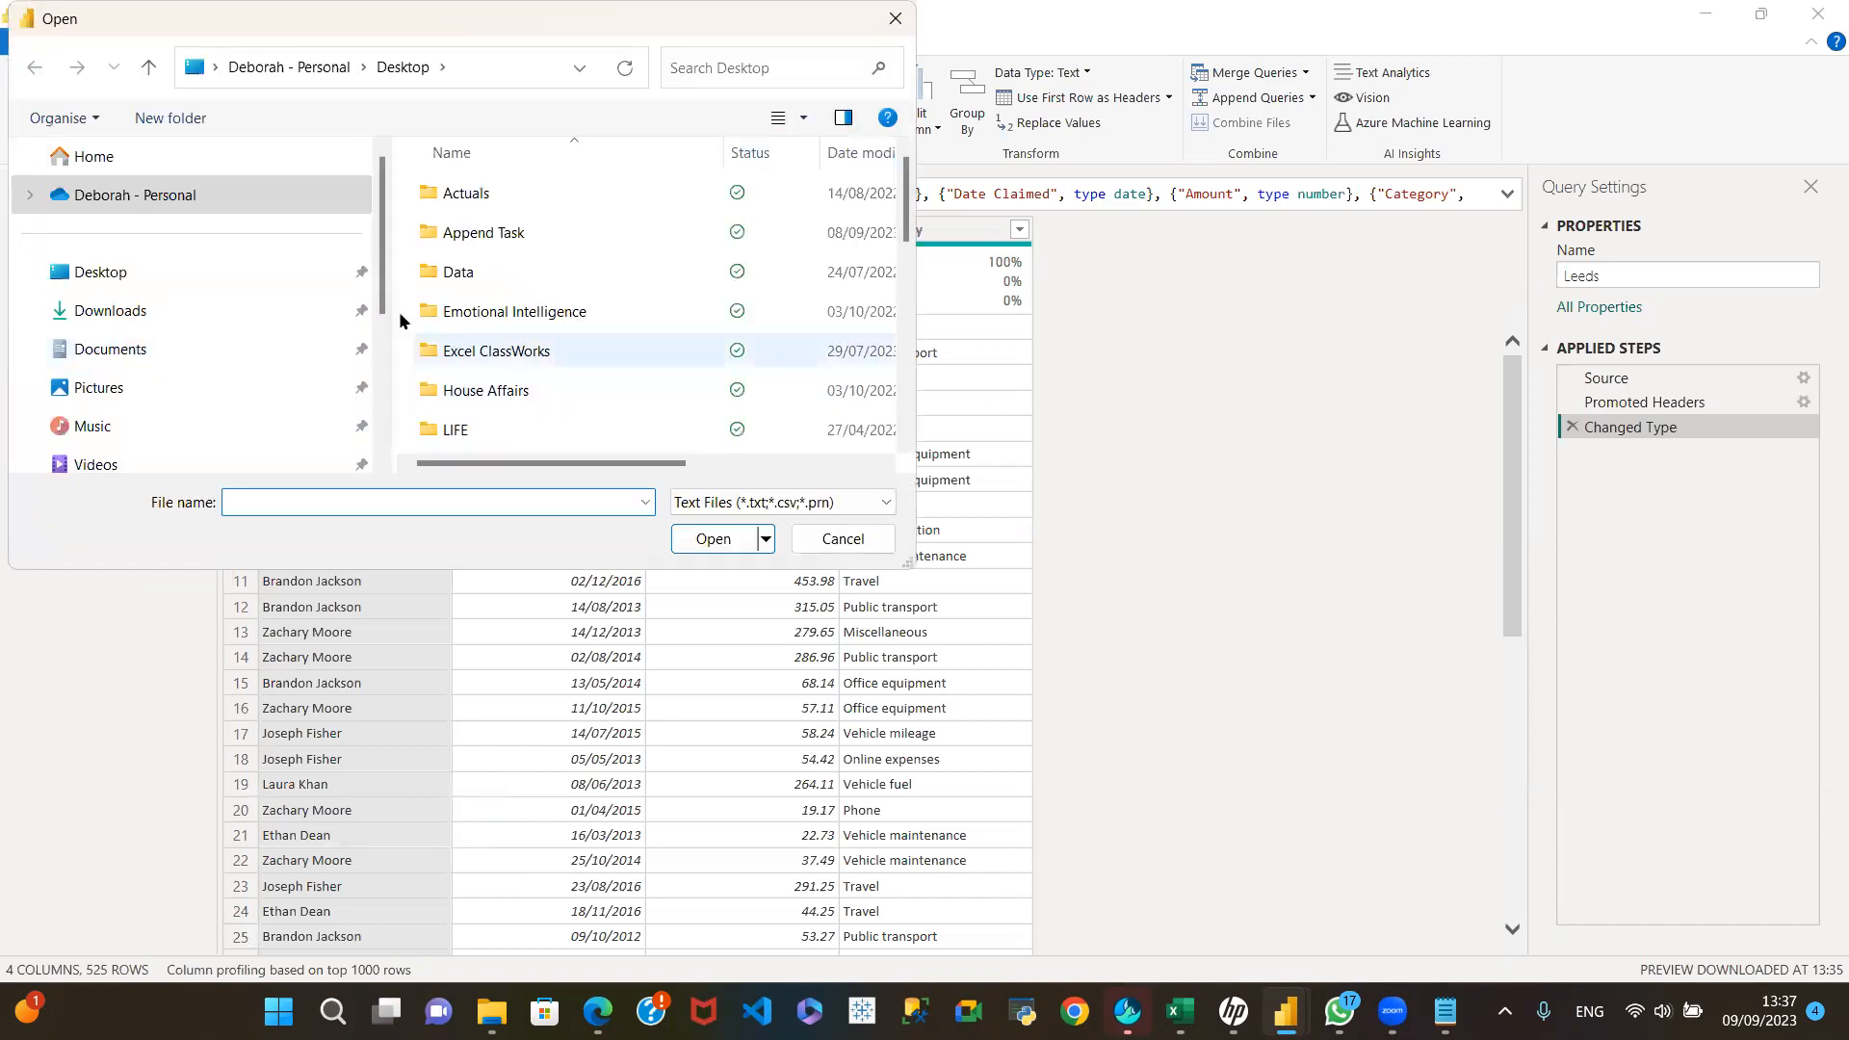
{"action": "left_click", "coordinate": [152, 266]}
{"action": "left_click_drag", "start_coordinate": [908, 215], "coordinate": [916, 440]}
{"action": "left_click", "coordinate": [480, 361]}
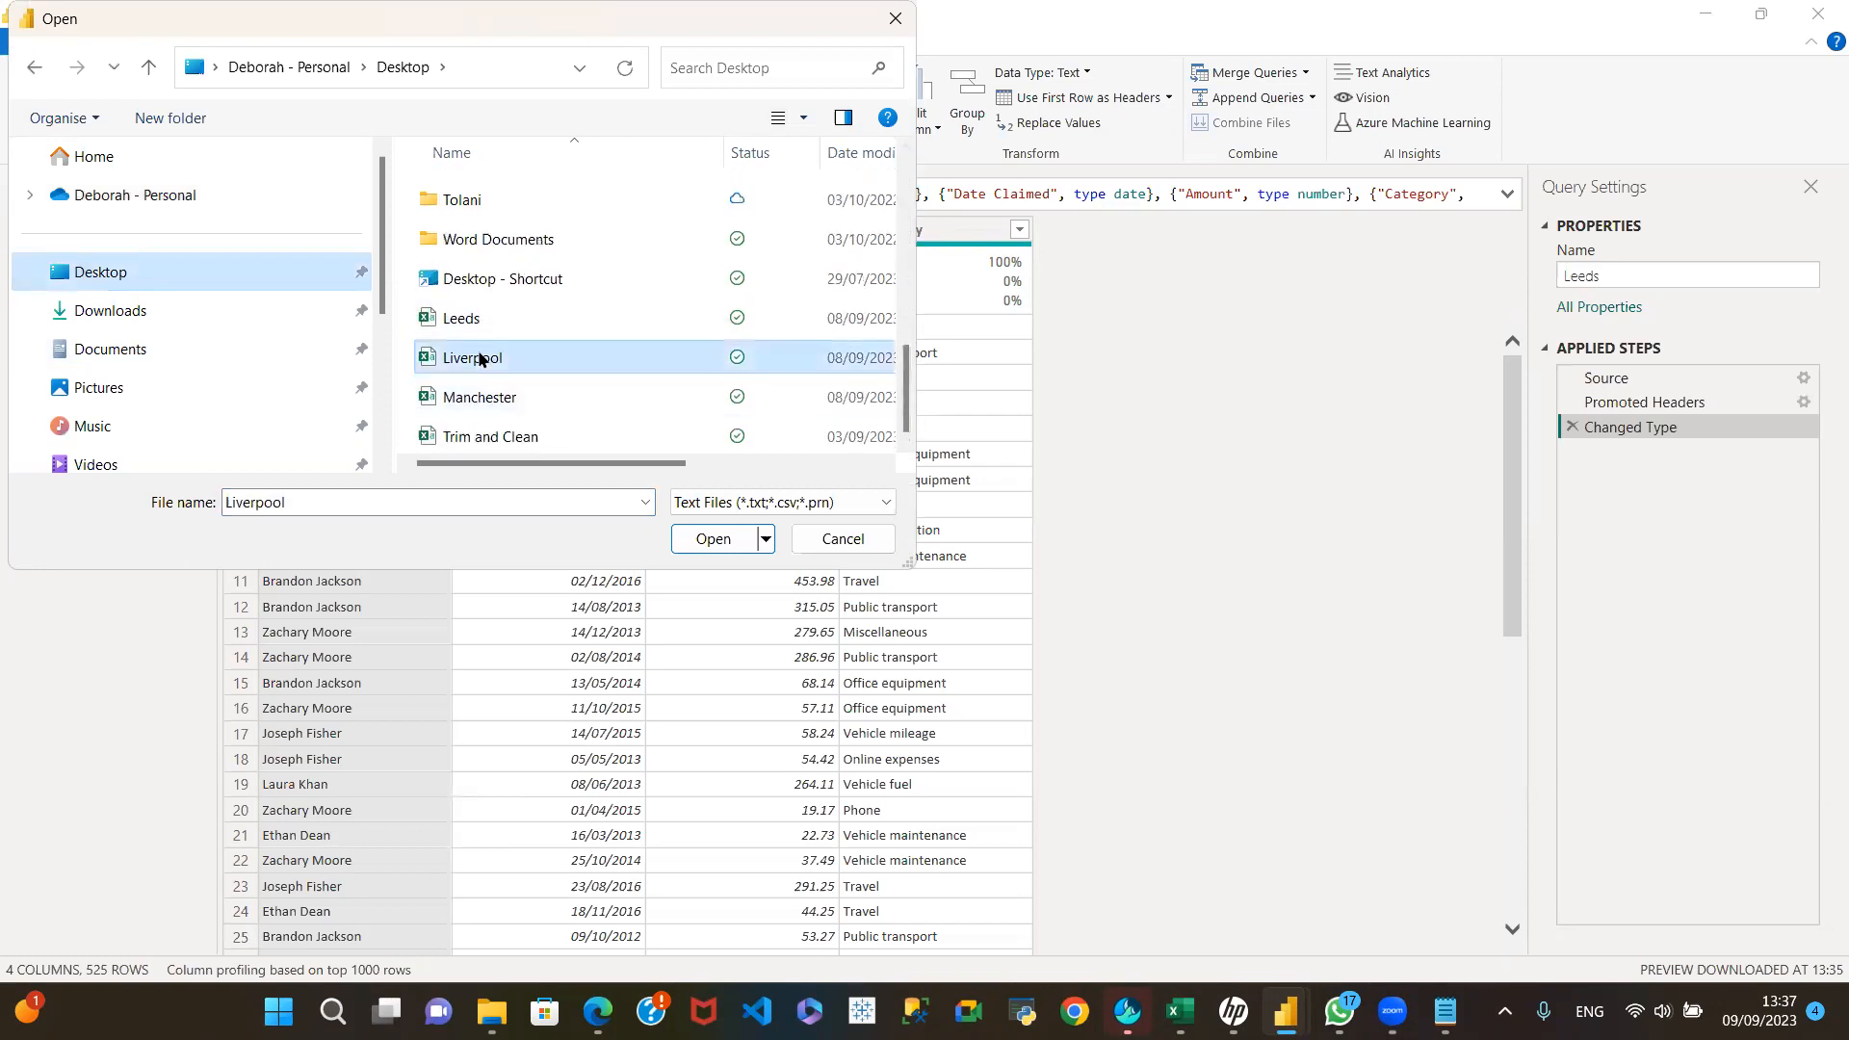
{"action": "left_click", "coordinate": [714, 536]}
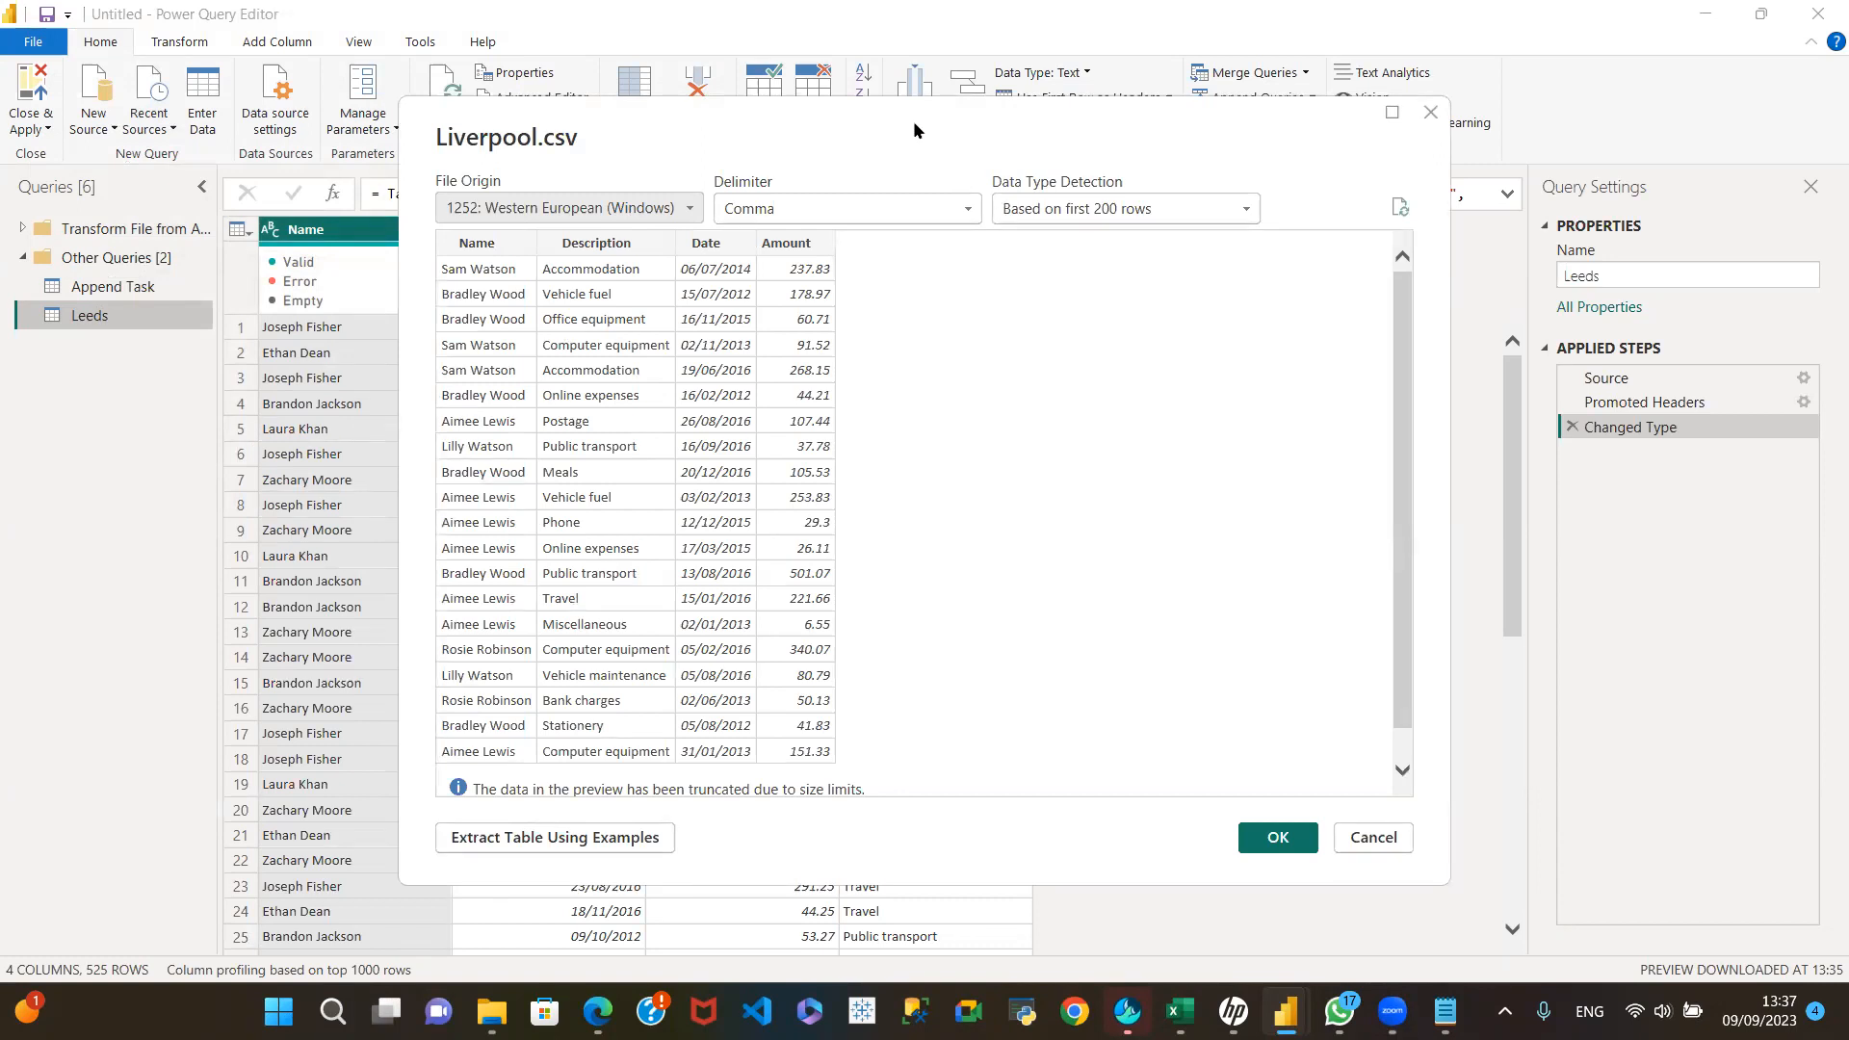
Step: Compare the Liverpool.csv preview's columns with the Leeds table, and load the file as a separate query
{"action": "left_click_drag", "start_coordinate": [913, 119], "coordinate": [1558, 153]}
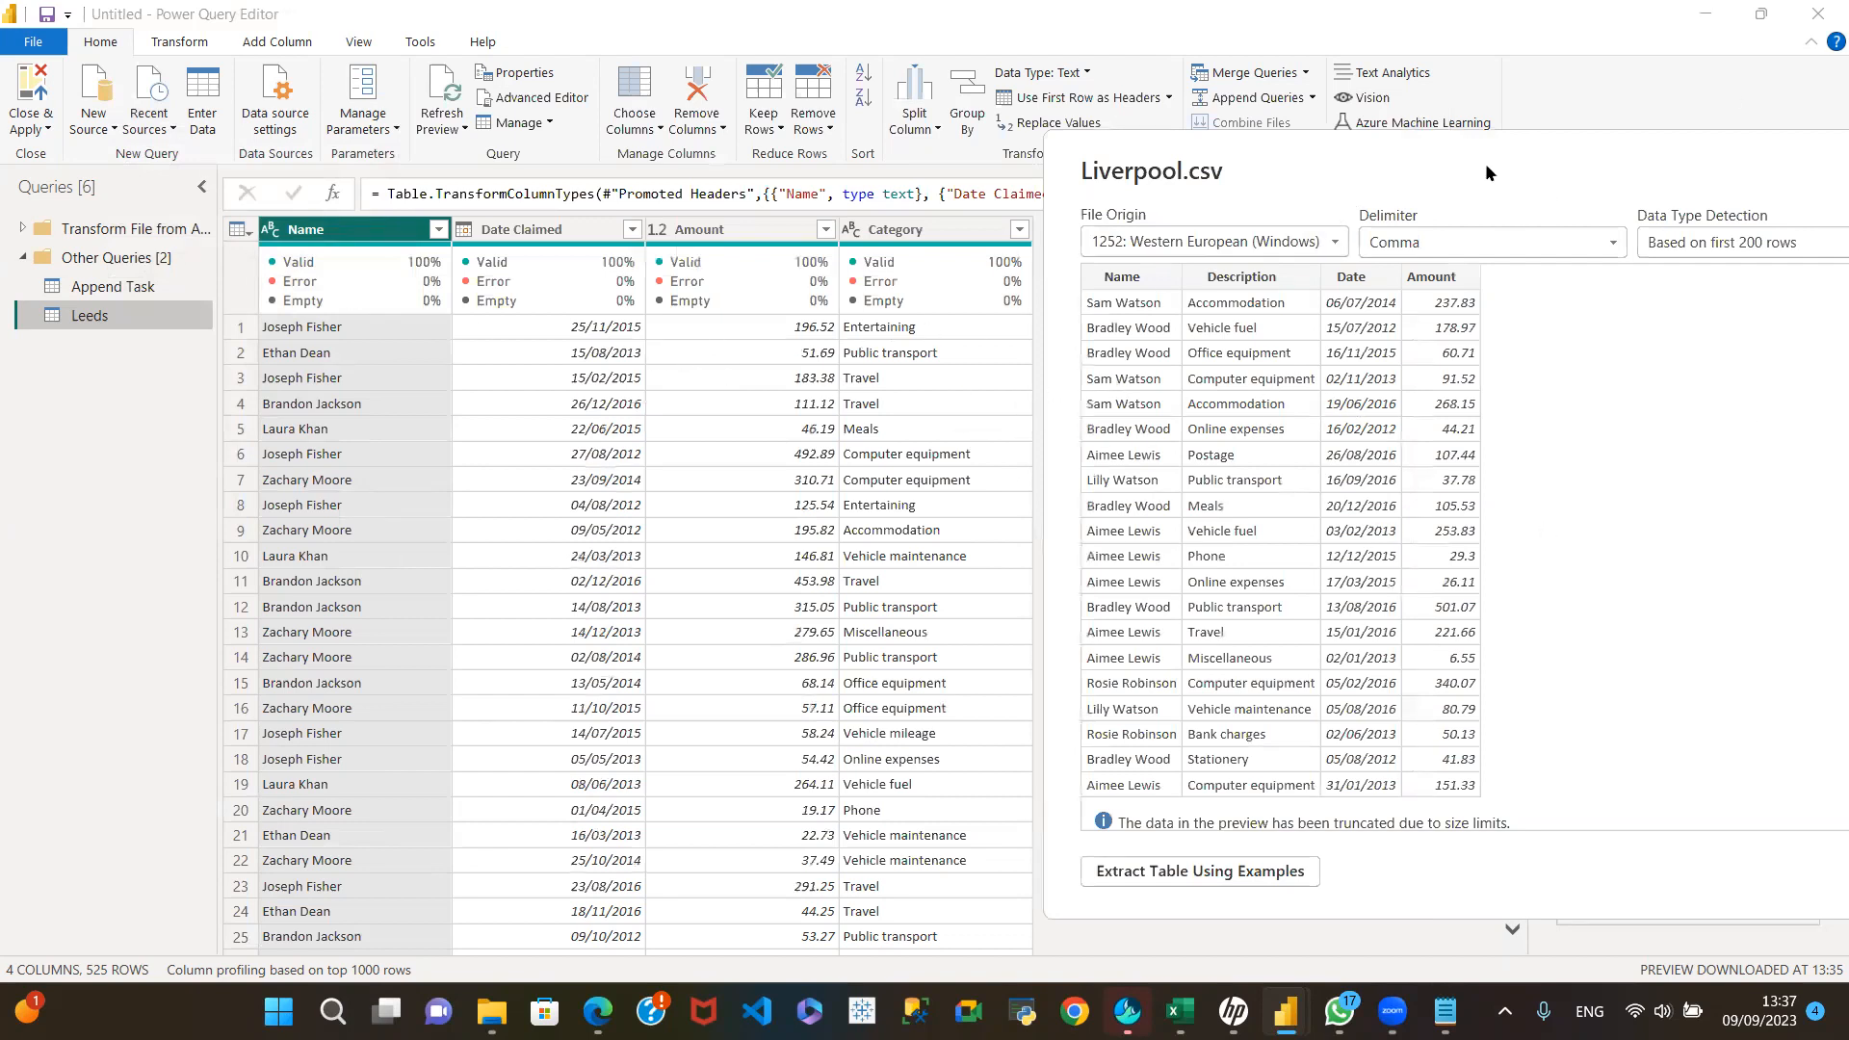
{"action": "left_click_drag", "start_coordinate": [1418, 160], "coordinate": [1484, 163]}
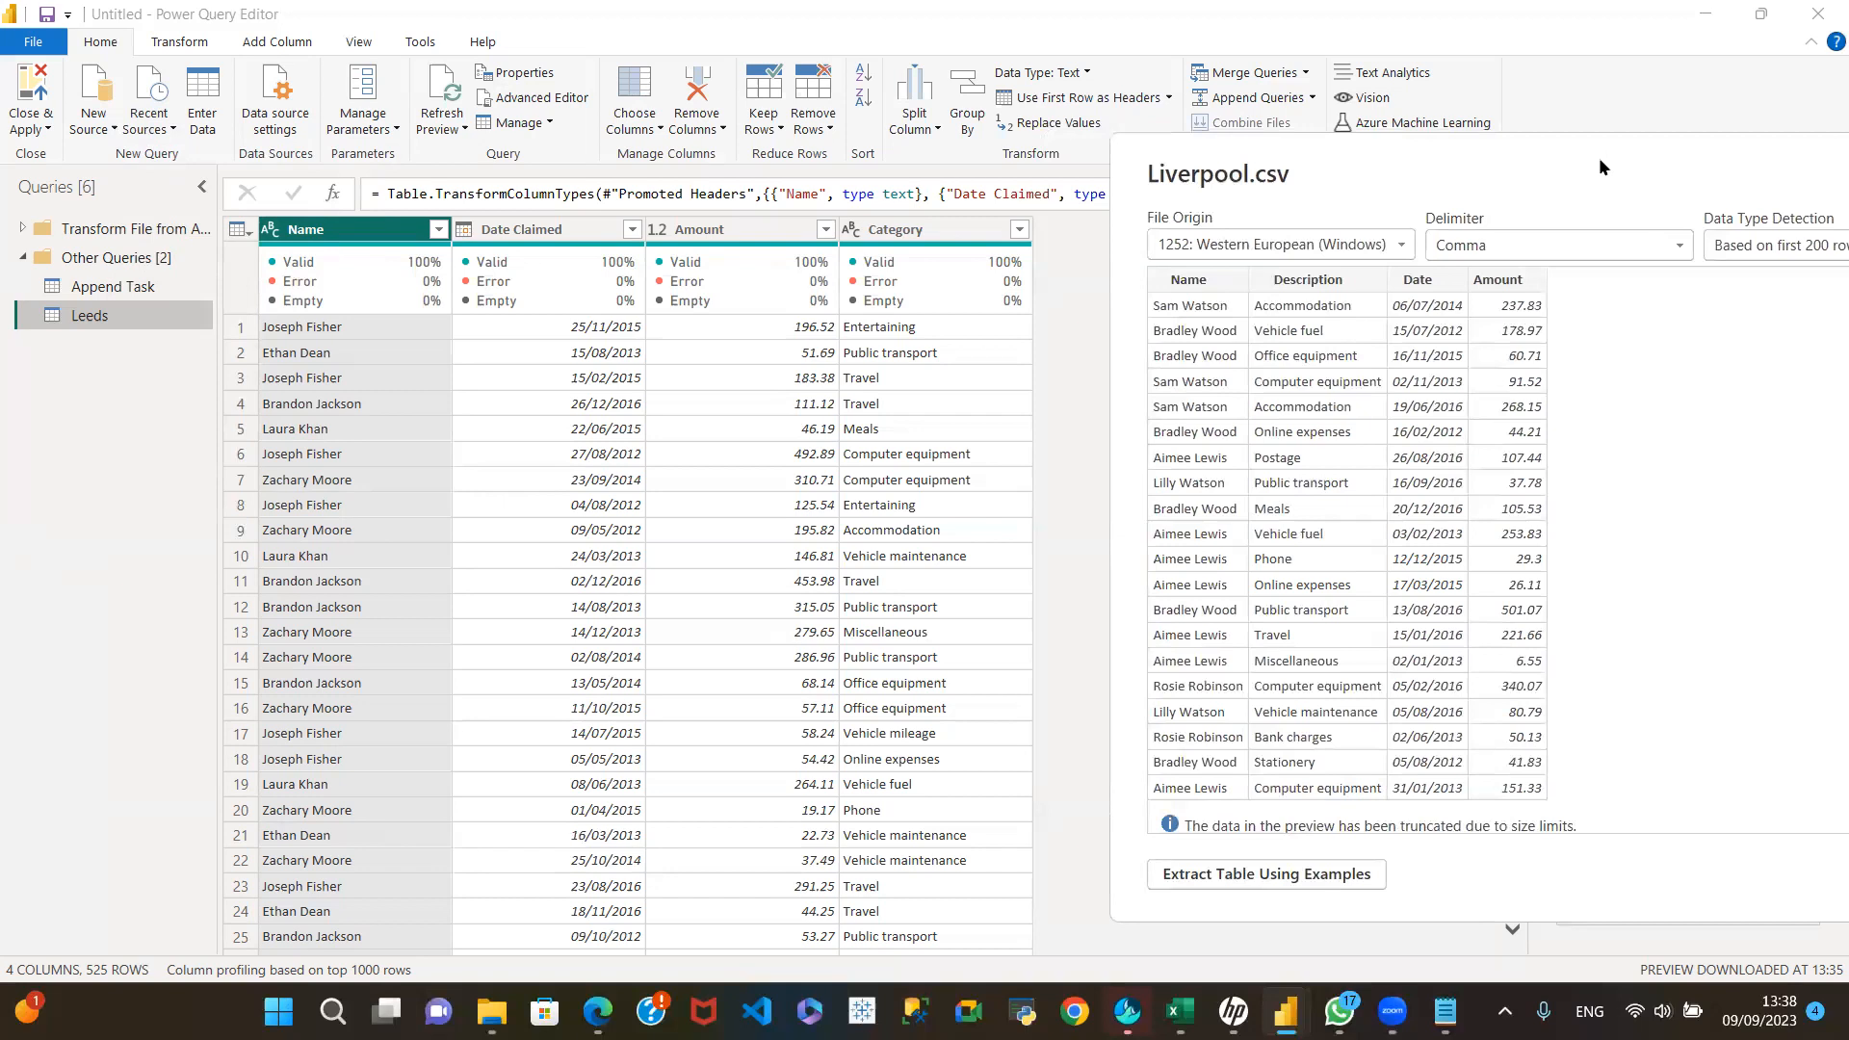
{"action": "left_click_drag", "start_coordinate": [1599, 158], "coordinate": [1025, 63]}
{"action": "left_click", "coordinate": [1382, 782]}
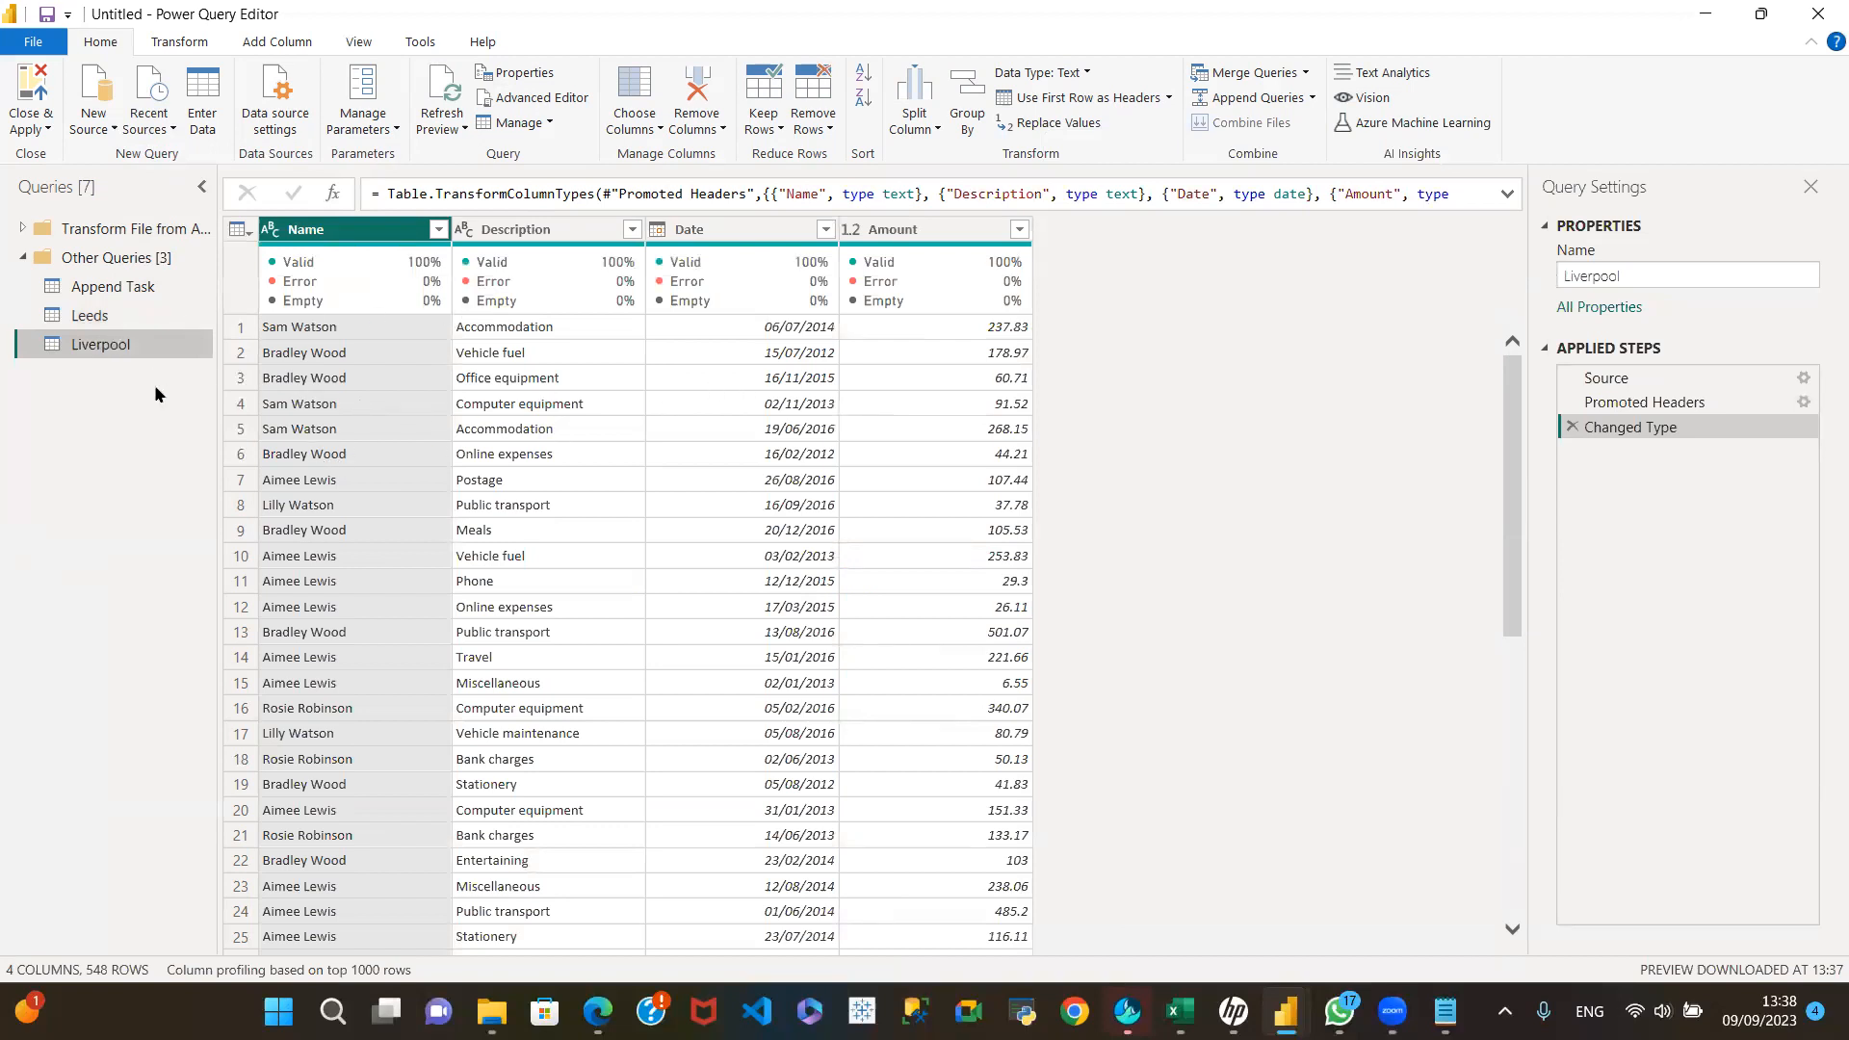
Step: Compare the column names and their order between the Leeds and Liverpool queries, and look through the Leeds rows
{"action": "left_click", "coordinate": [144, 318]}
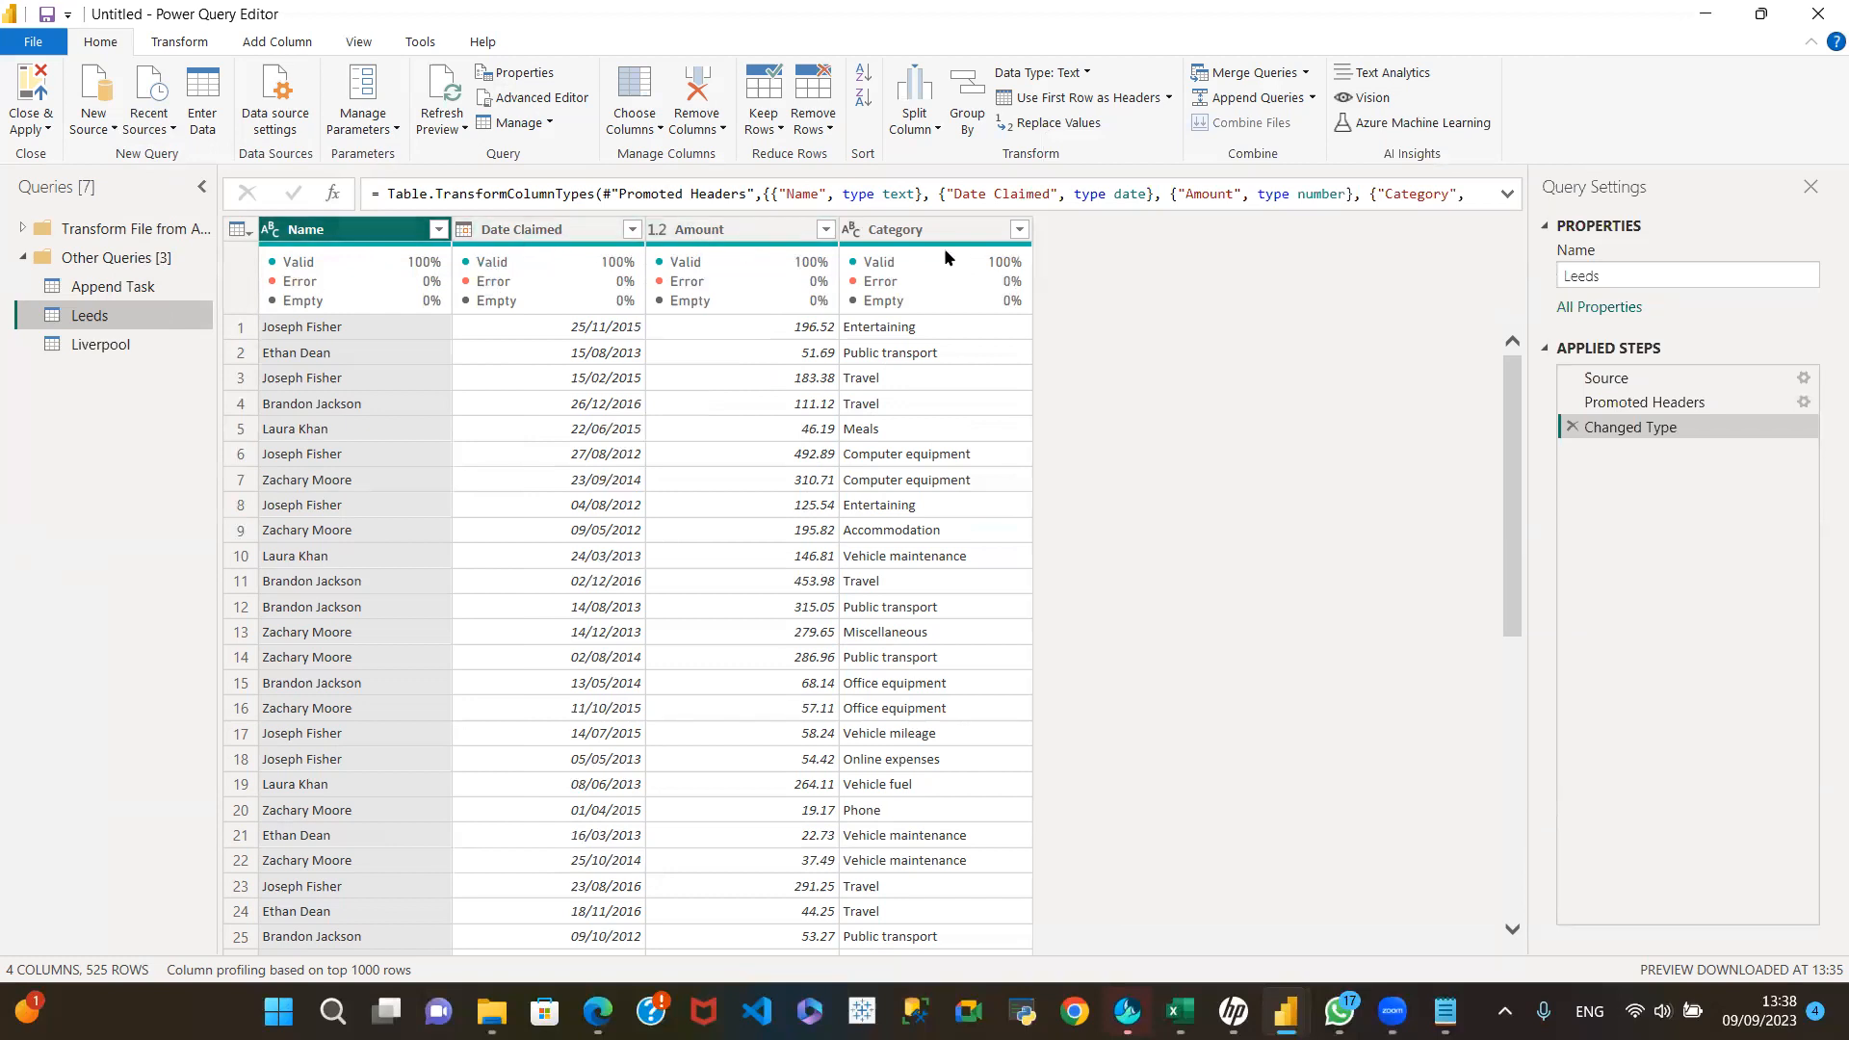
{"action": "mouse_move", "coordinate": [944, 253]}
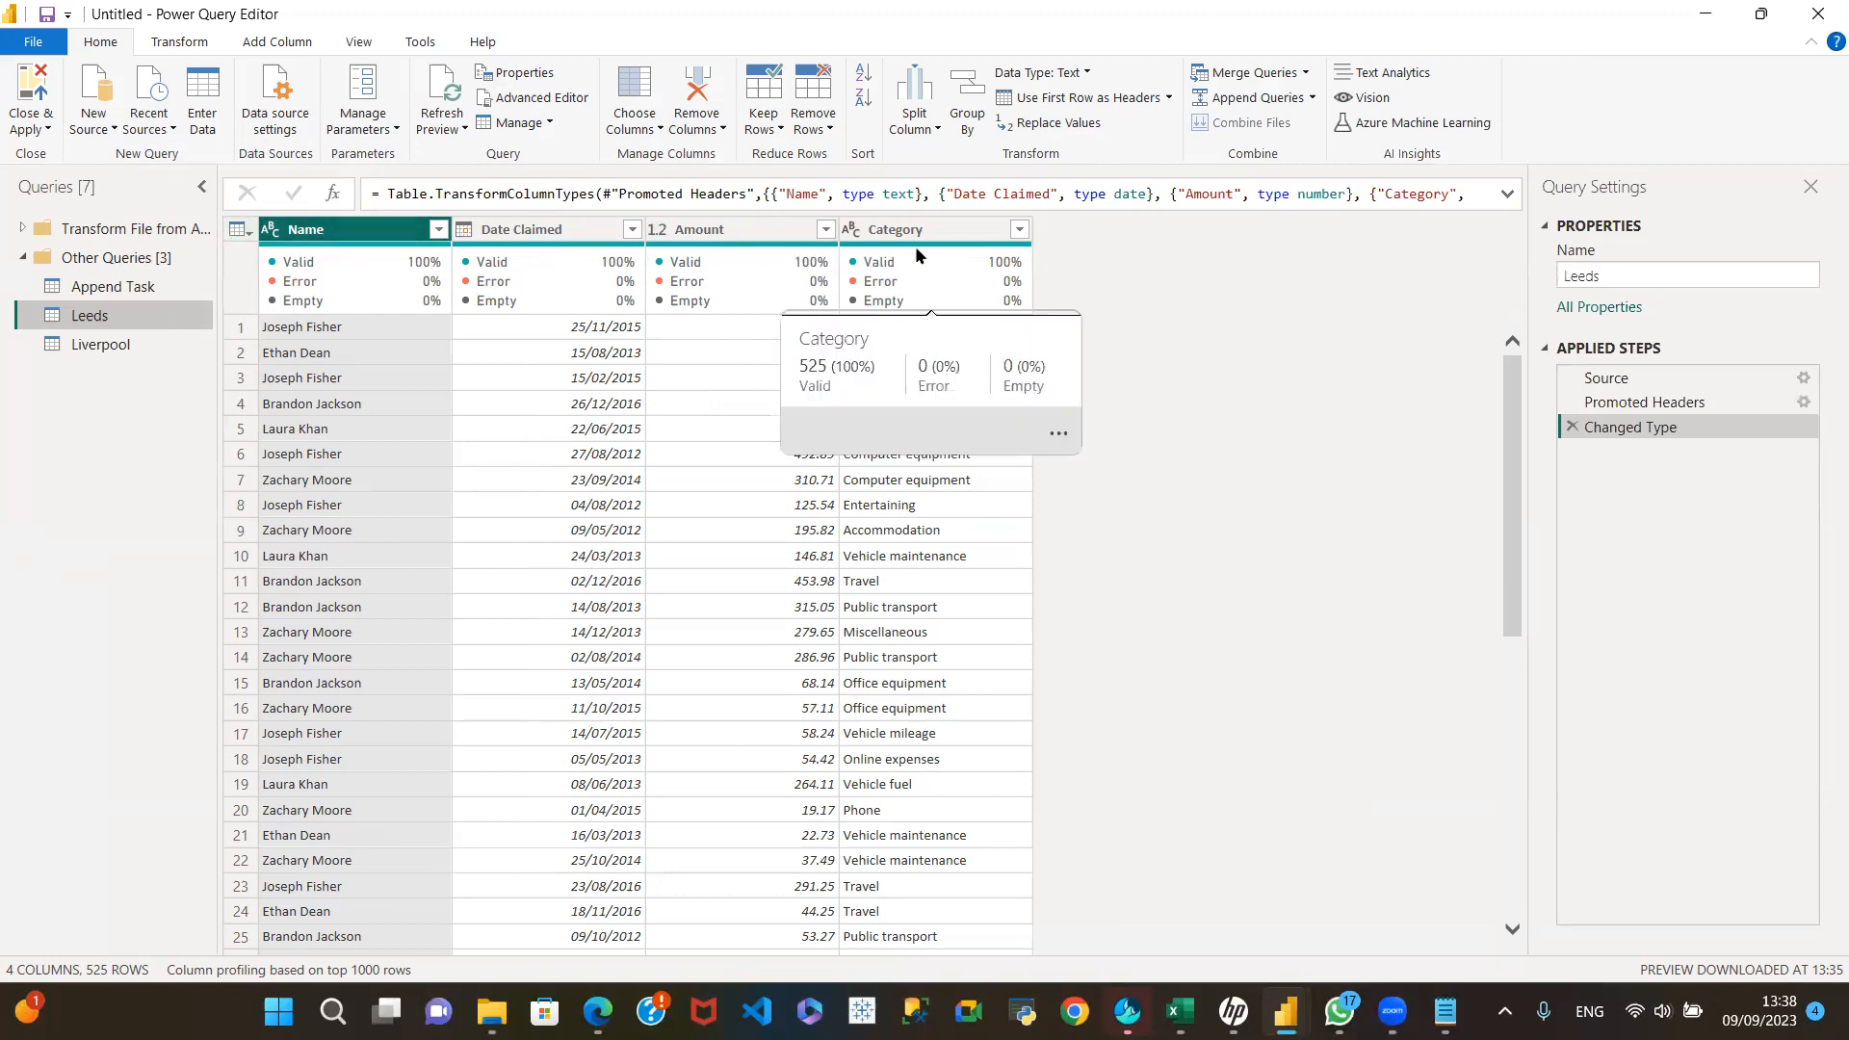
{"action": "left_click", "coordinate": [84, 348]}
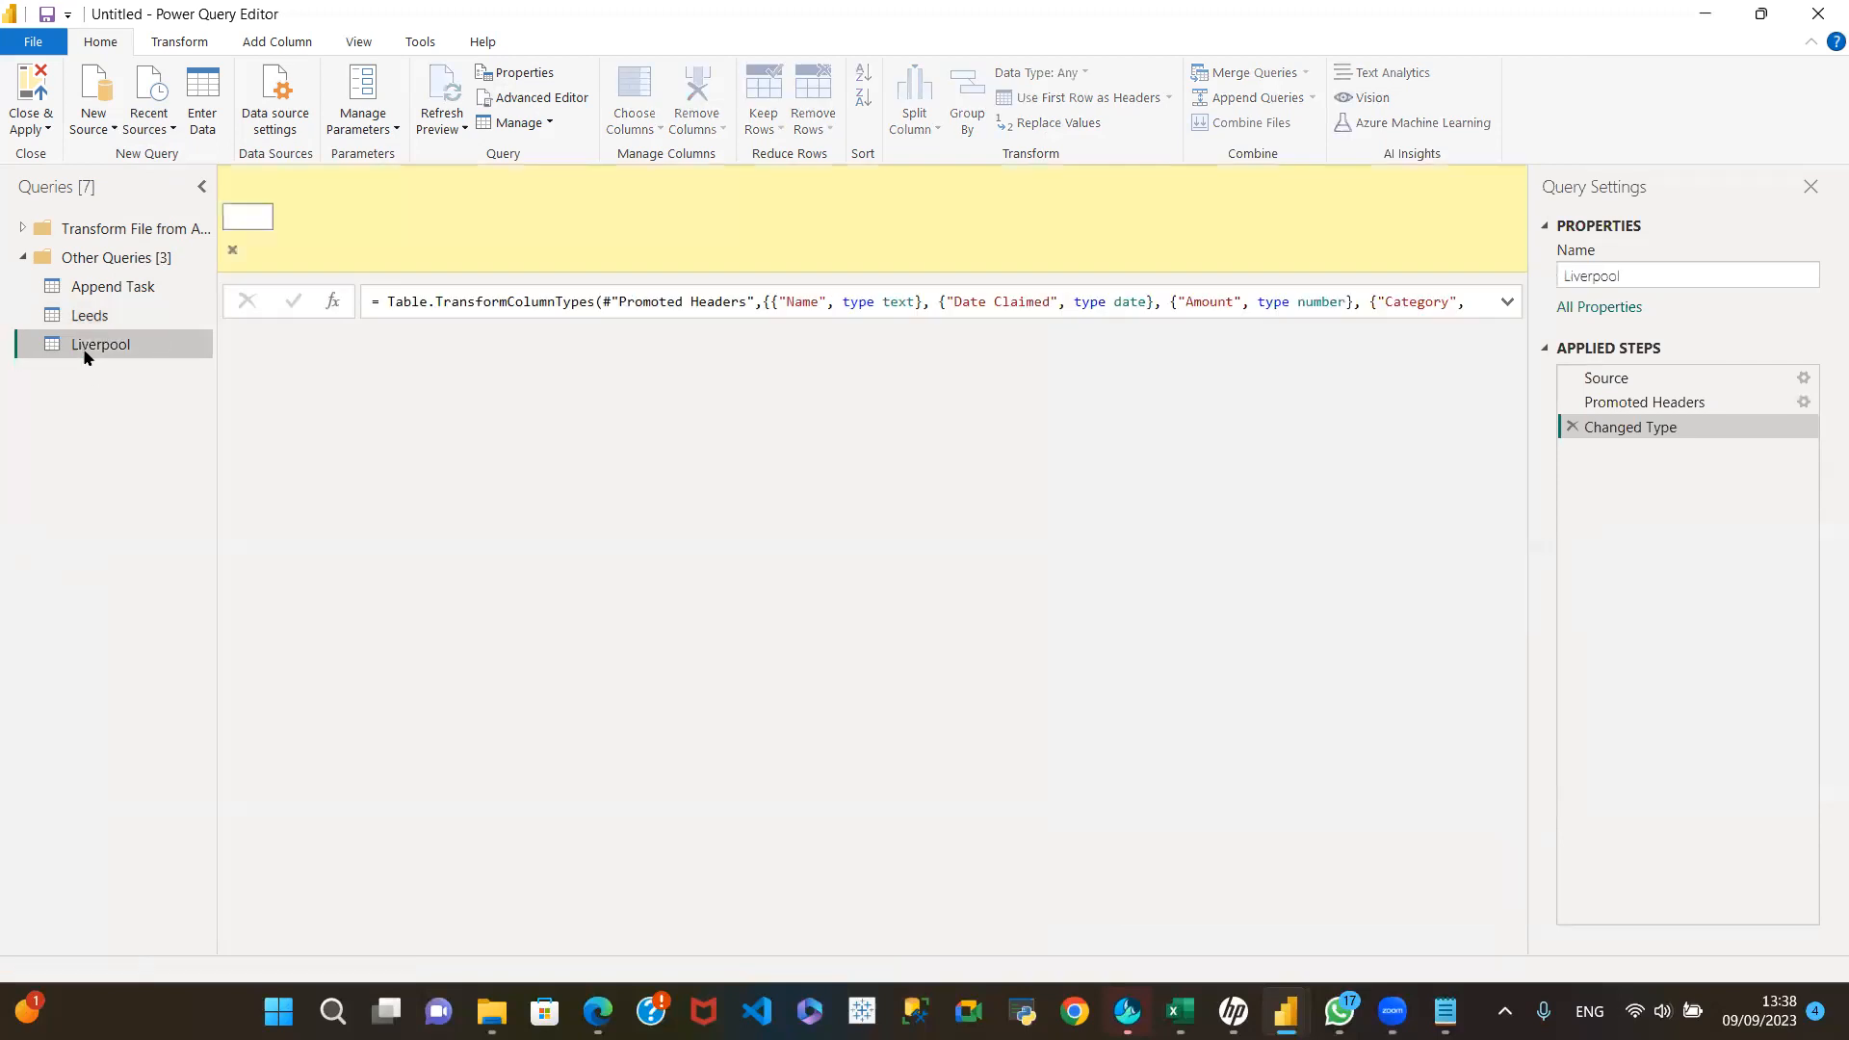
{"action": "left_click", "coordinate": [351, 250]}
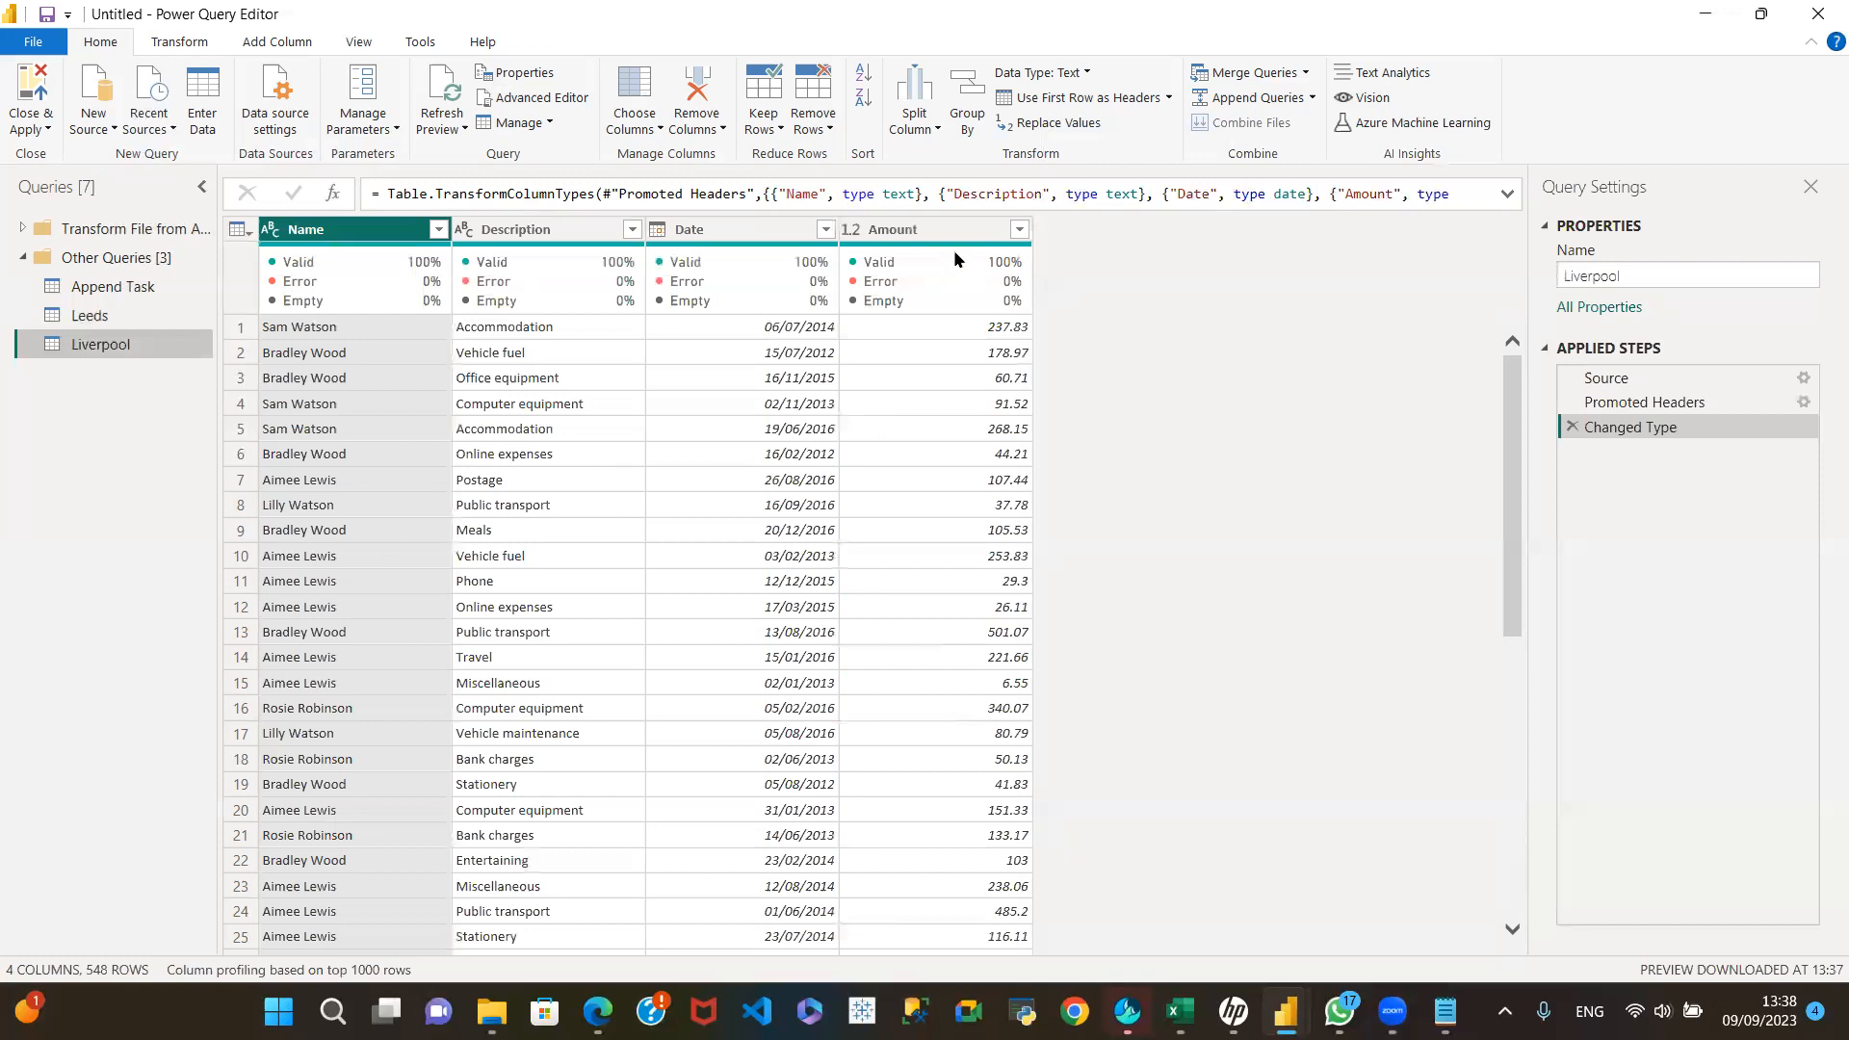
{"action": "mouse_move", "coordinate": [957, 280]}
{"action": "left_click", "coordinate": [112, 316]}
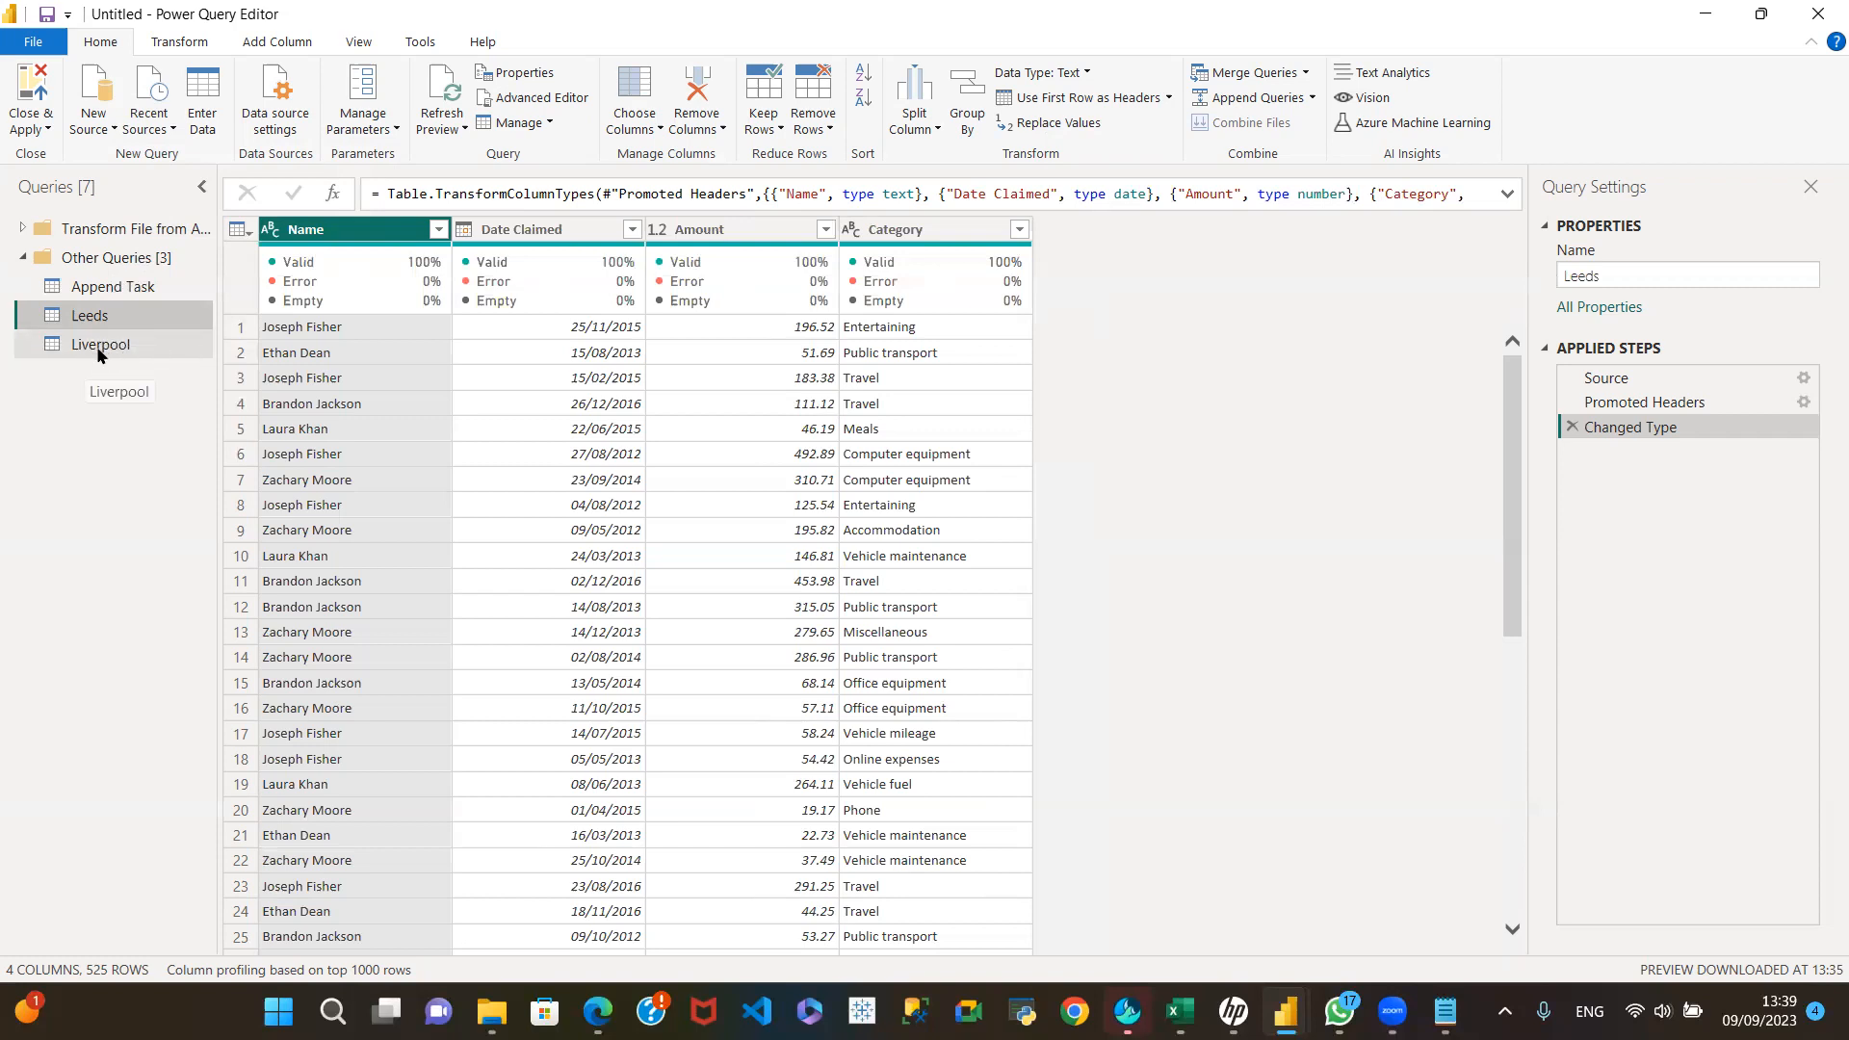
{"action": "left_click_drag", "start_coordinate": [1516, 512], "coordinate": [990, 821]}
{"action": "left_click_drag", "start_coordinate": [1517, 774], "coordinate": [869, 907]}
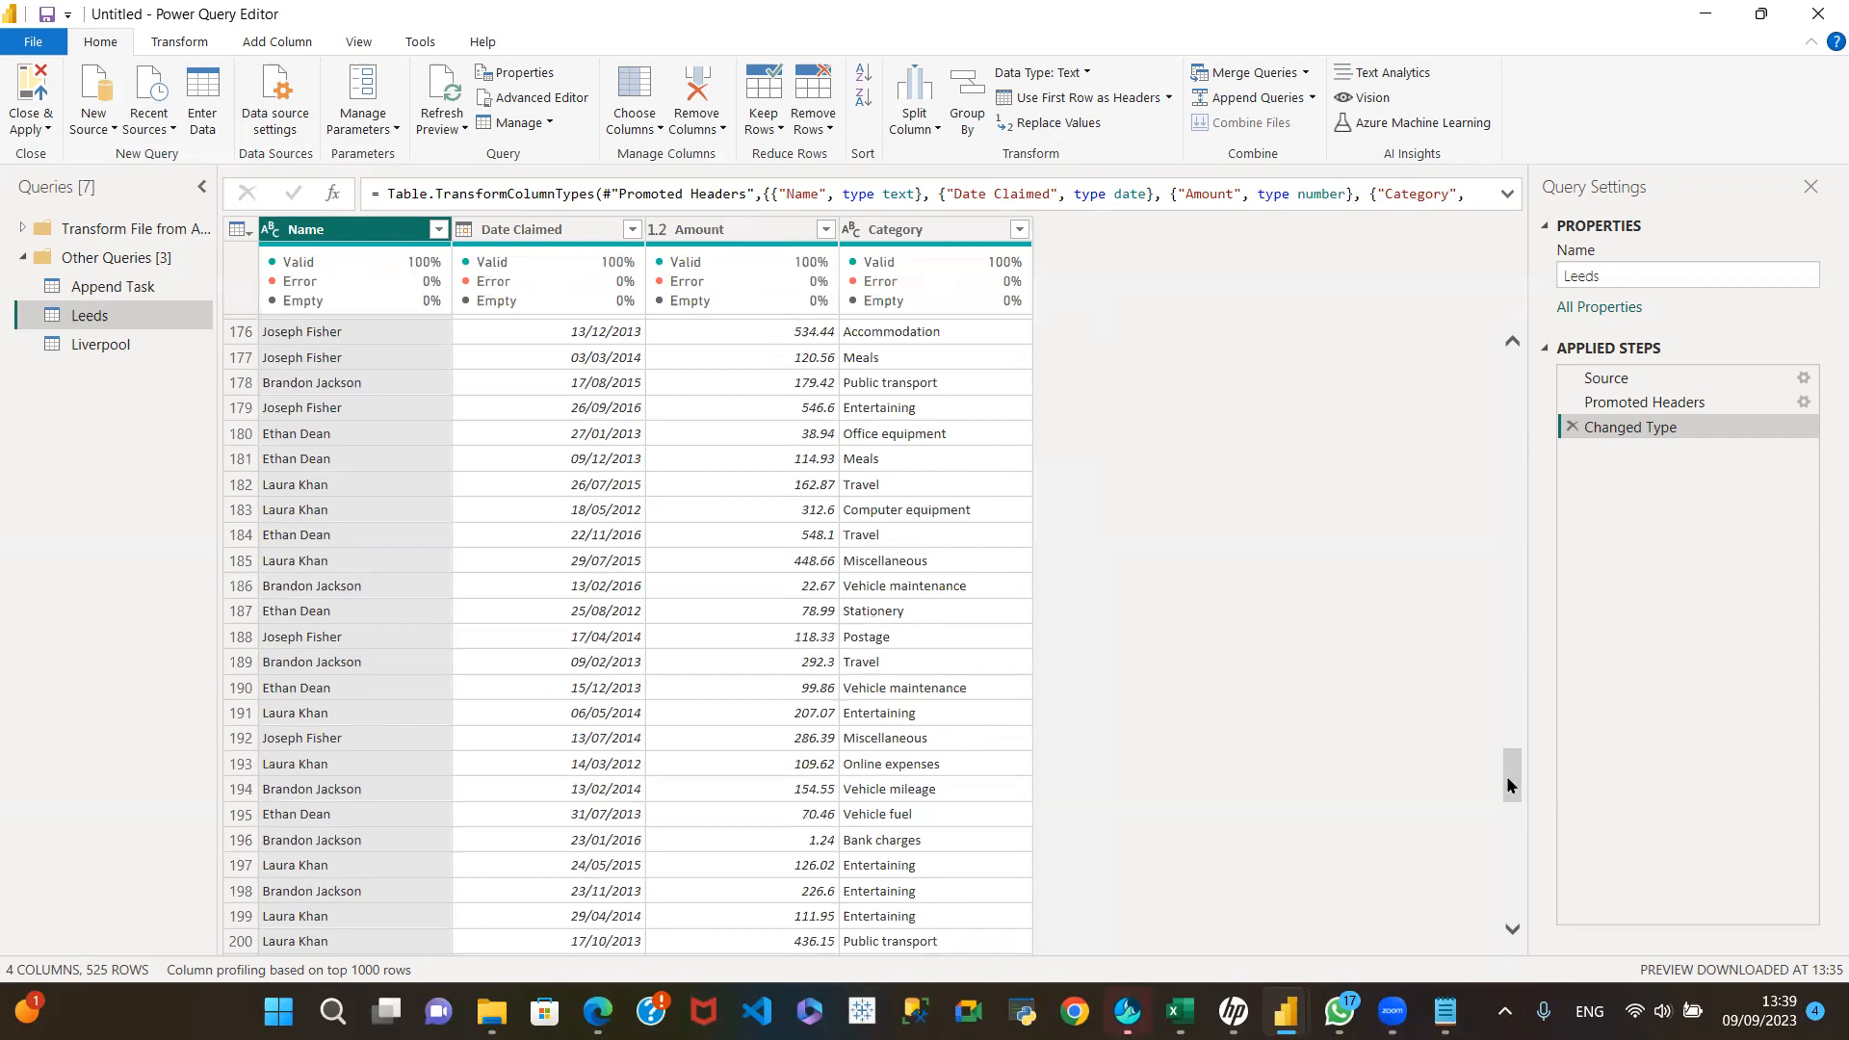
{"action": "mouse_move", "coordinate": [362, 280]}
{"action": "left_click_drag", "start_coordinate": [1512, 782], "coordinate": [1514, 376]}
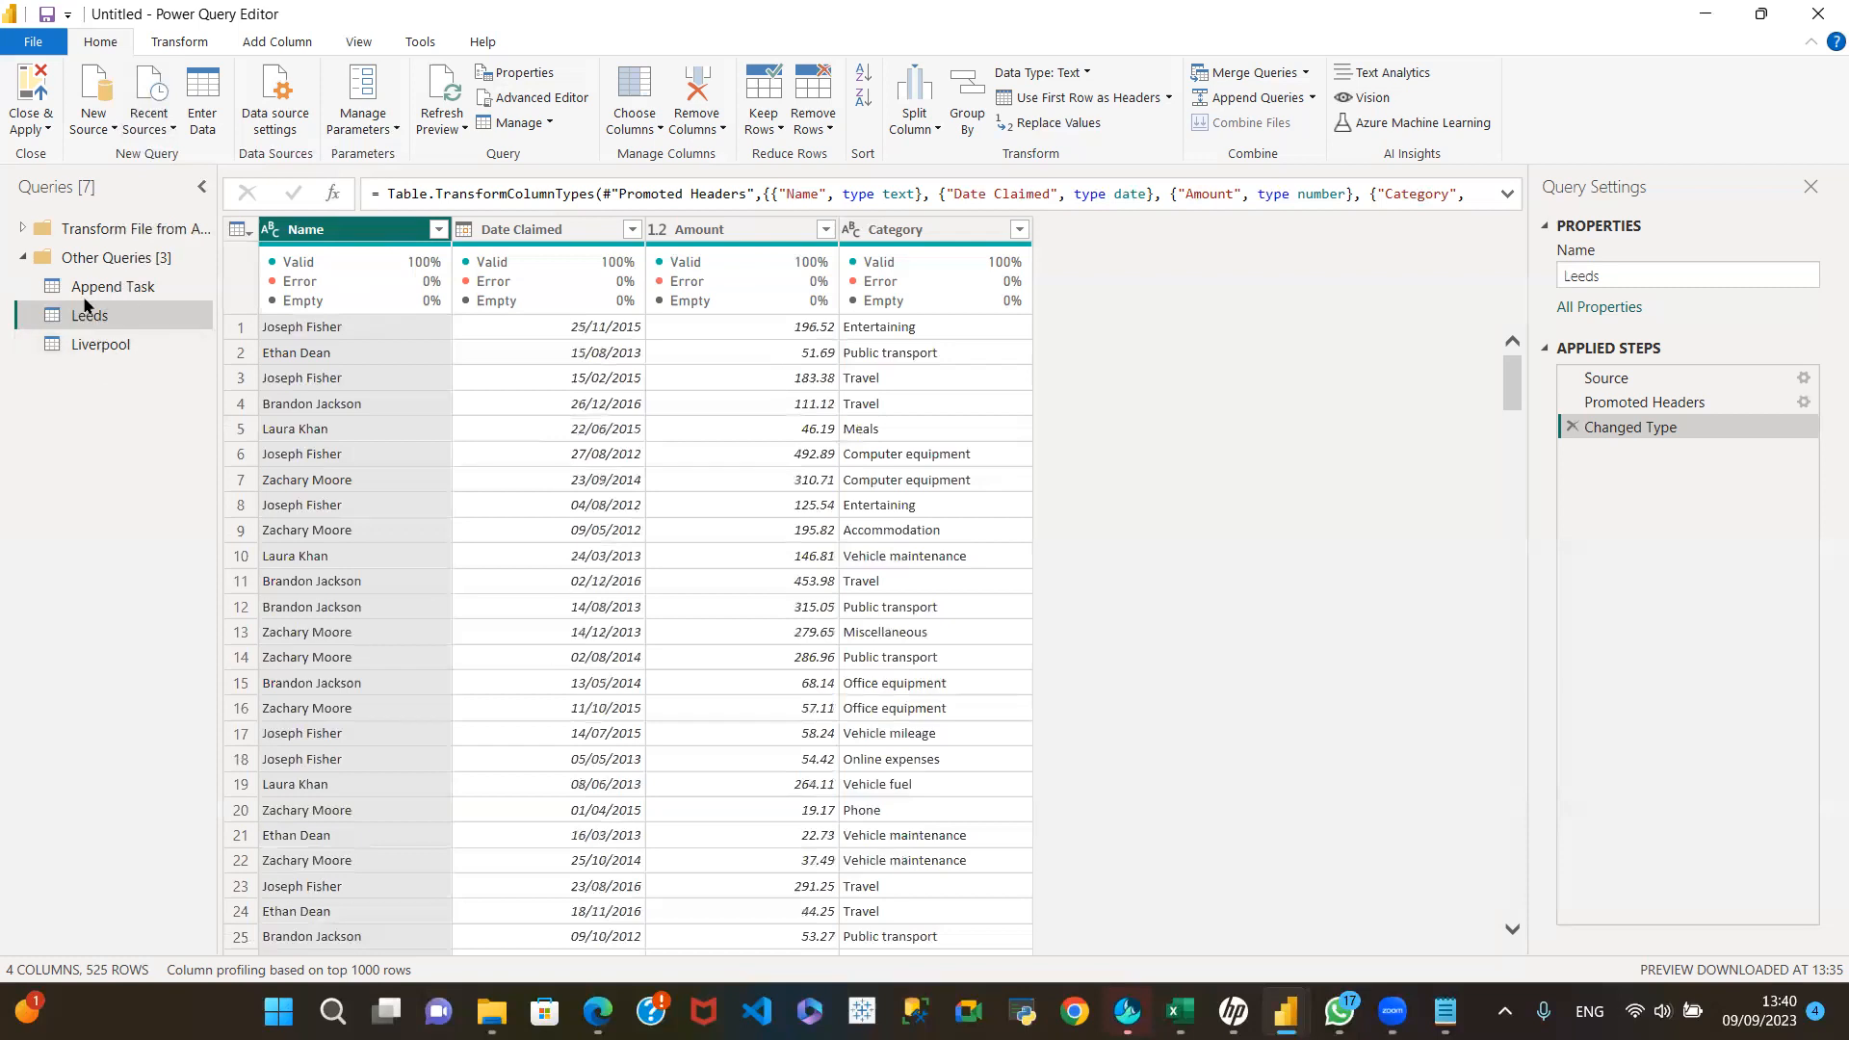
{"action": "left_click_drag", "start_coordinate": [39, 317], "coordinate": [119, 304]}
{"action": "left_click", "coordinate": [121, 341]}
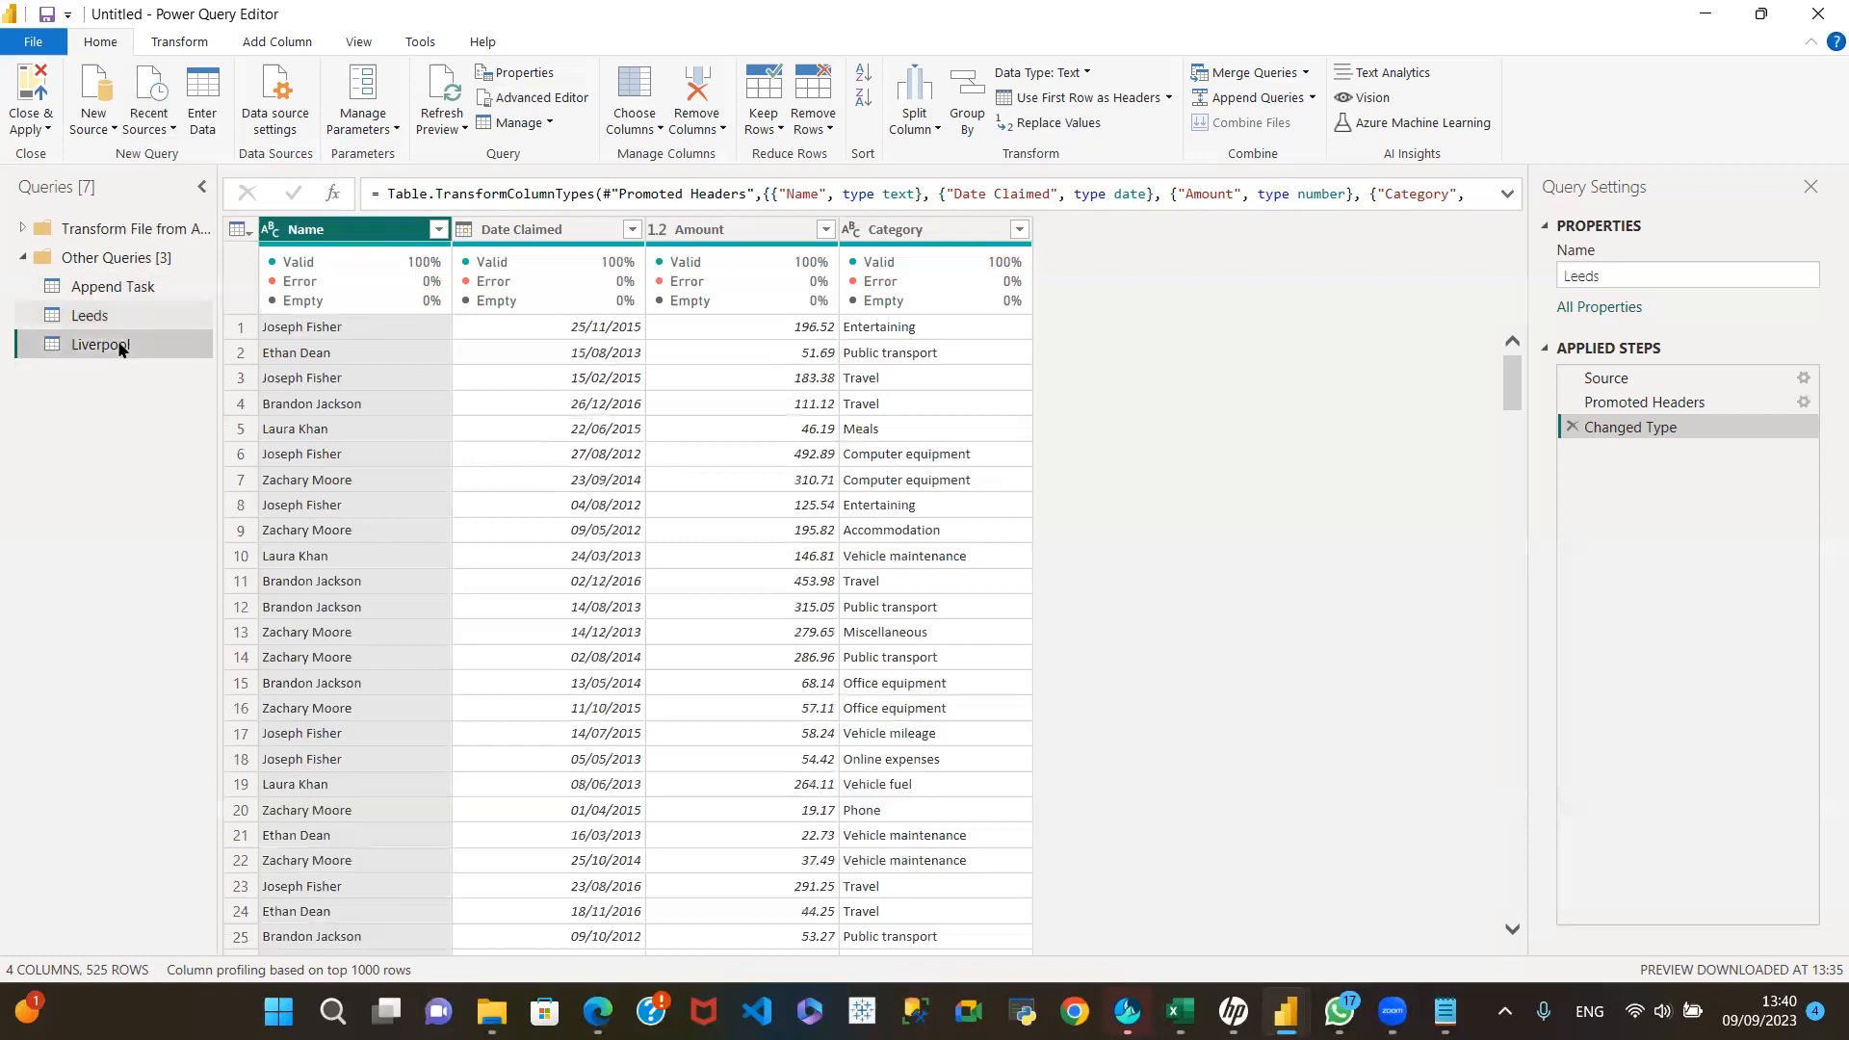
{"action": "left_click", "coordinate": [121, 318]}
{"action": "left_click", "coordinate": [125, 349]}
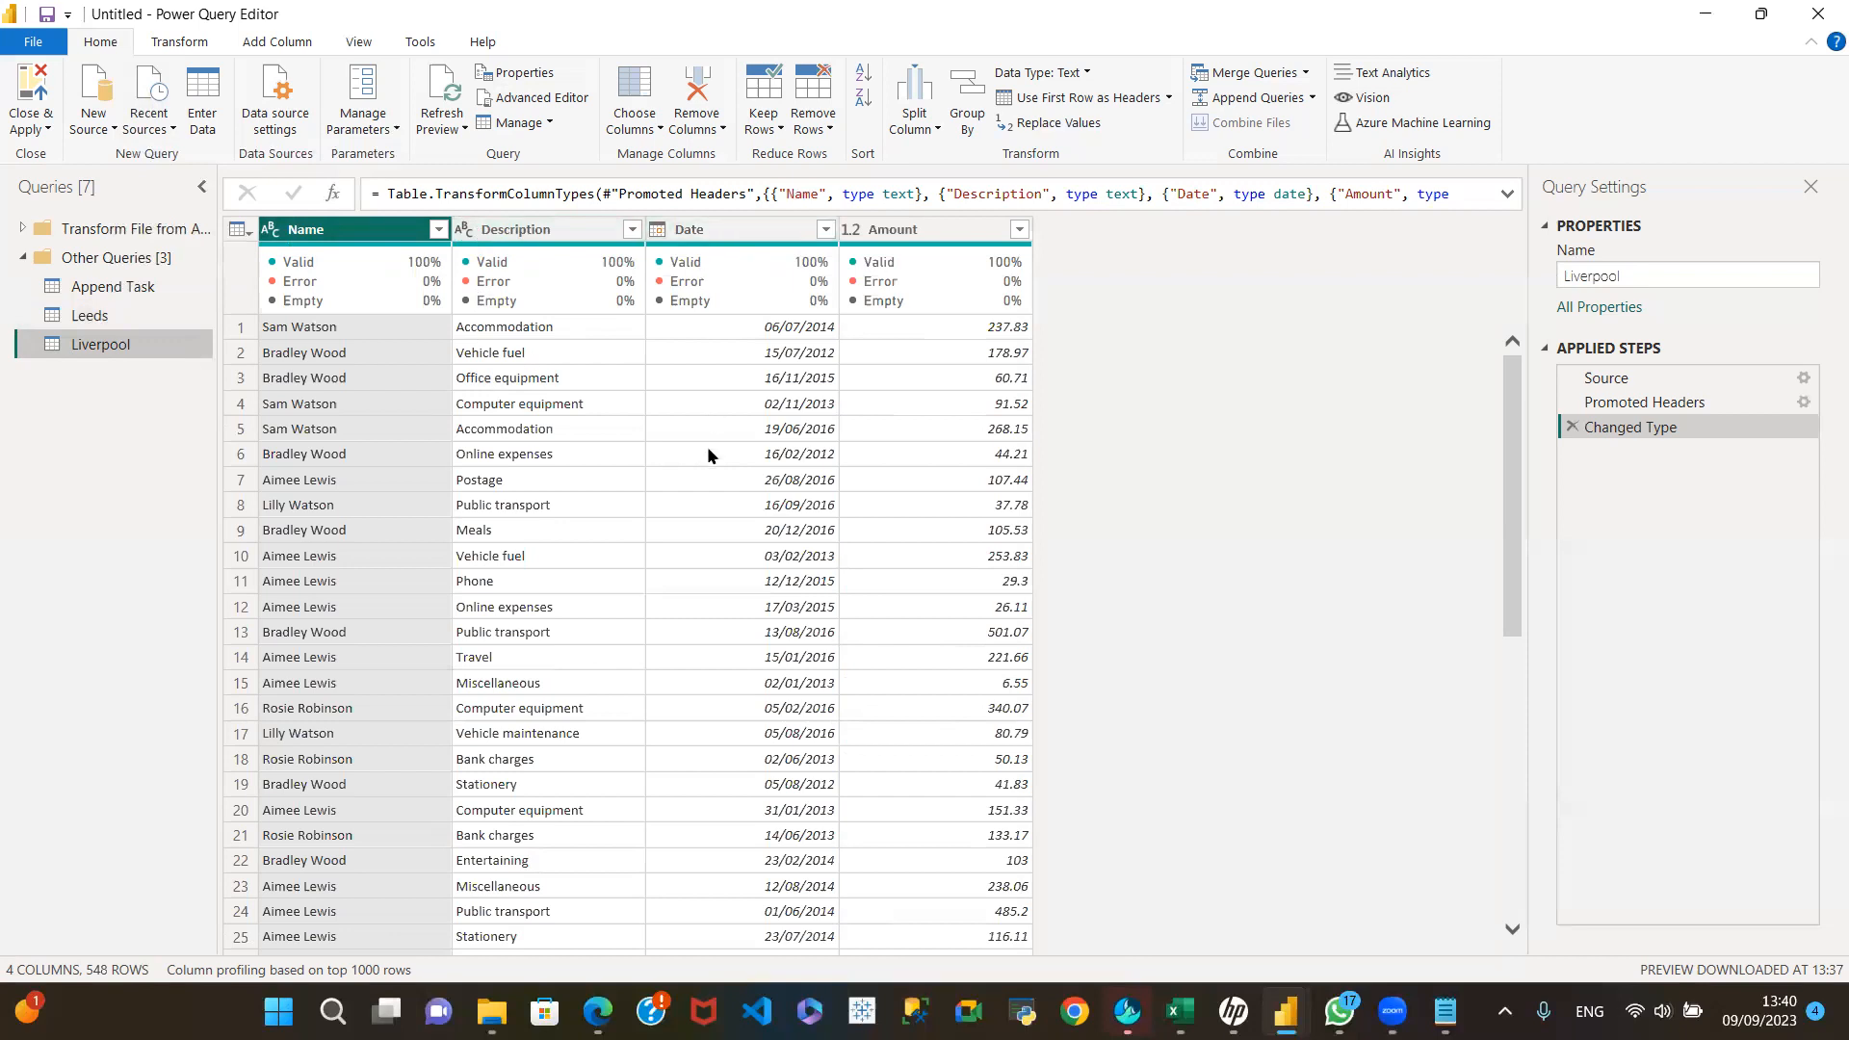
{"action": "left_click", "coordinate": [129, 314]}
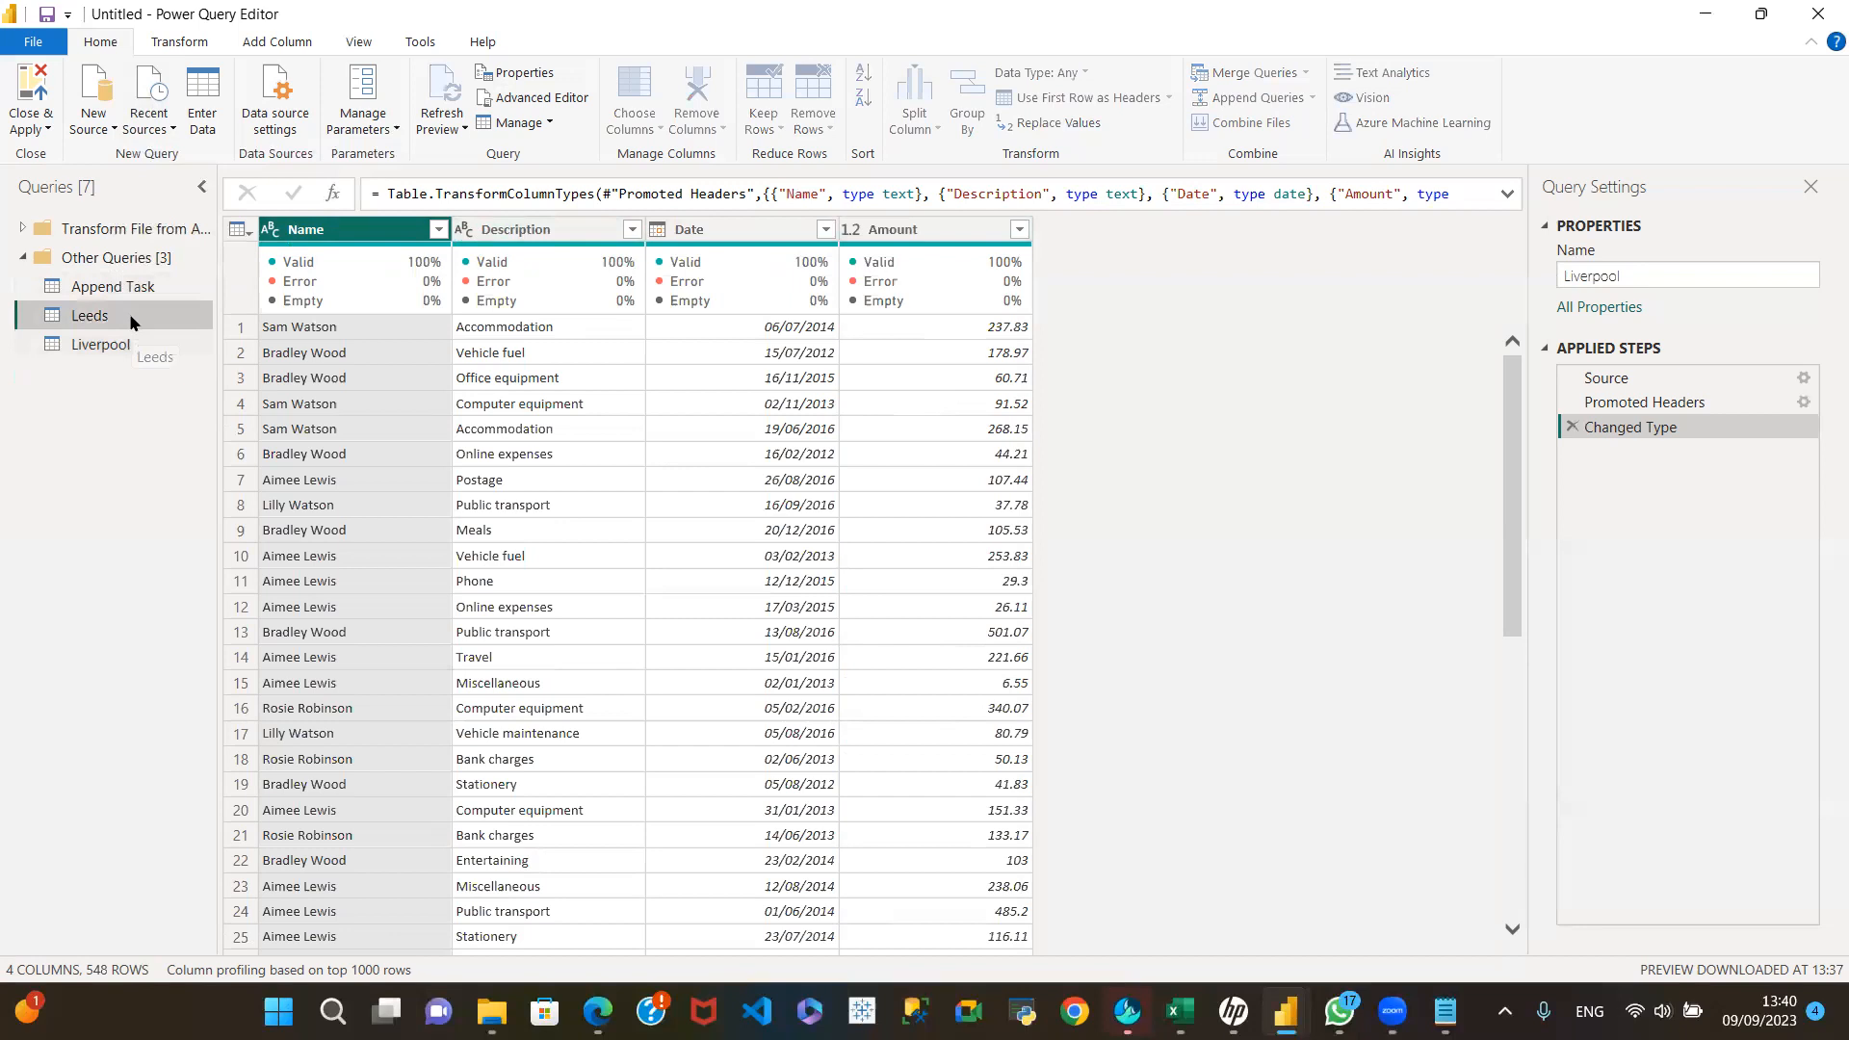
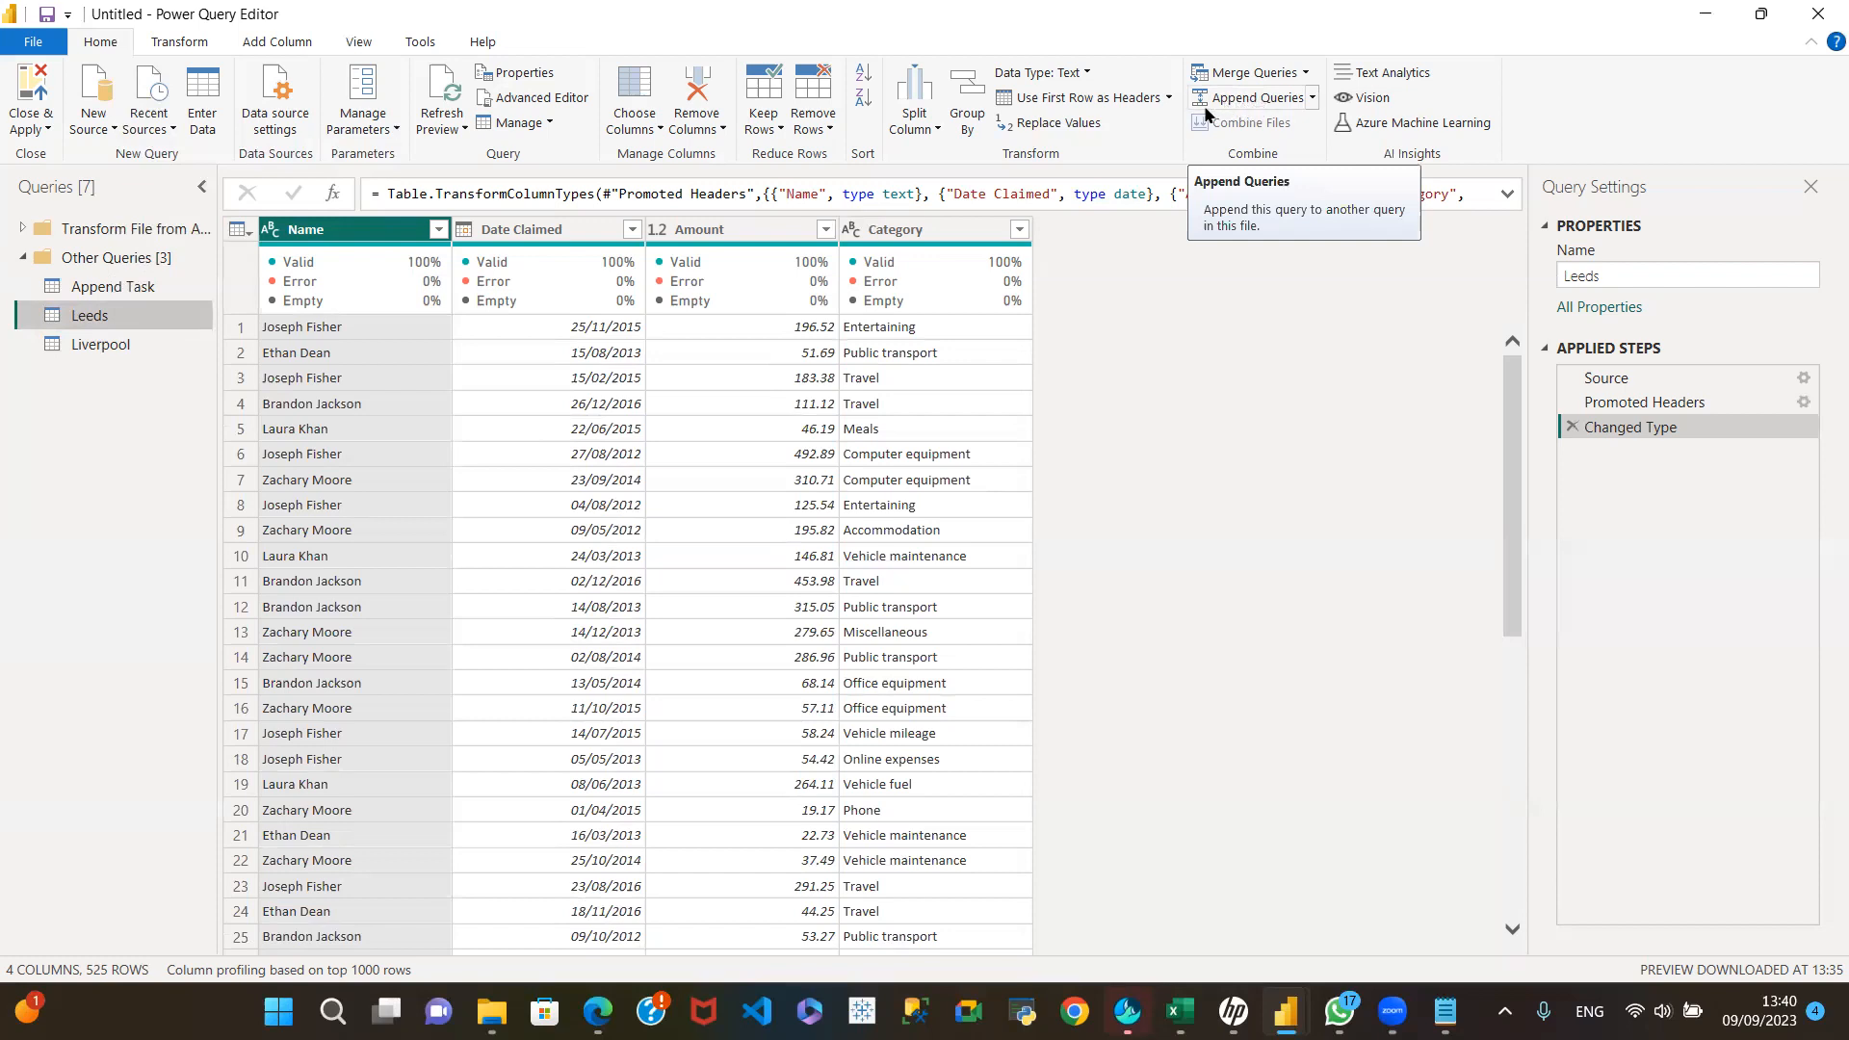
Step: Append the Liverpool table to the Leeds table as a new query
{"action": "left_click", "coordinate": [1312, 99]}
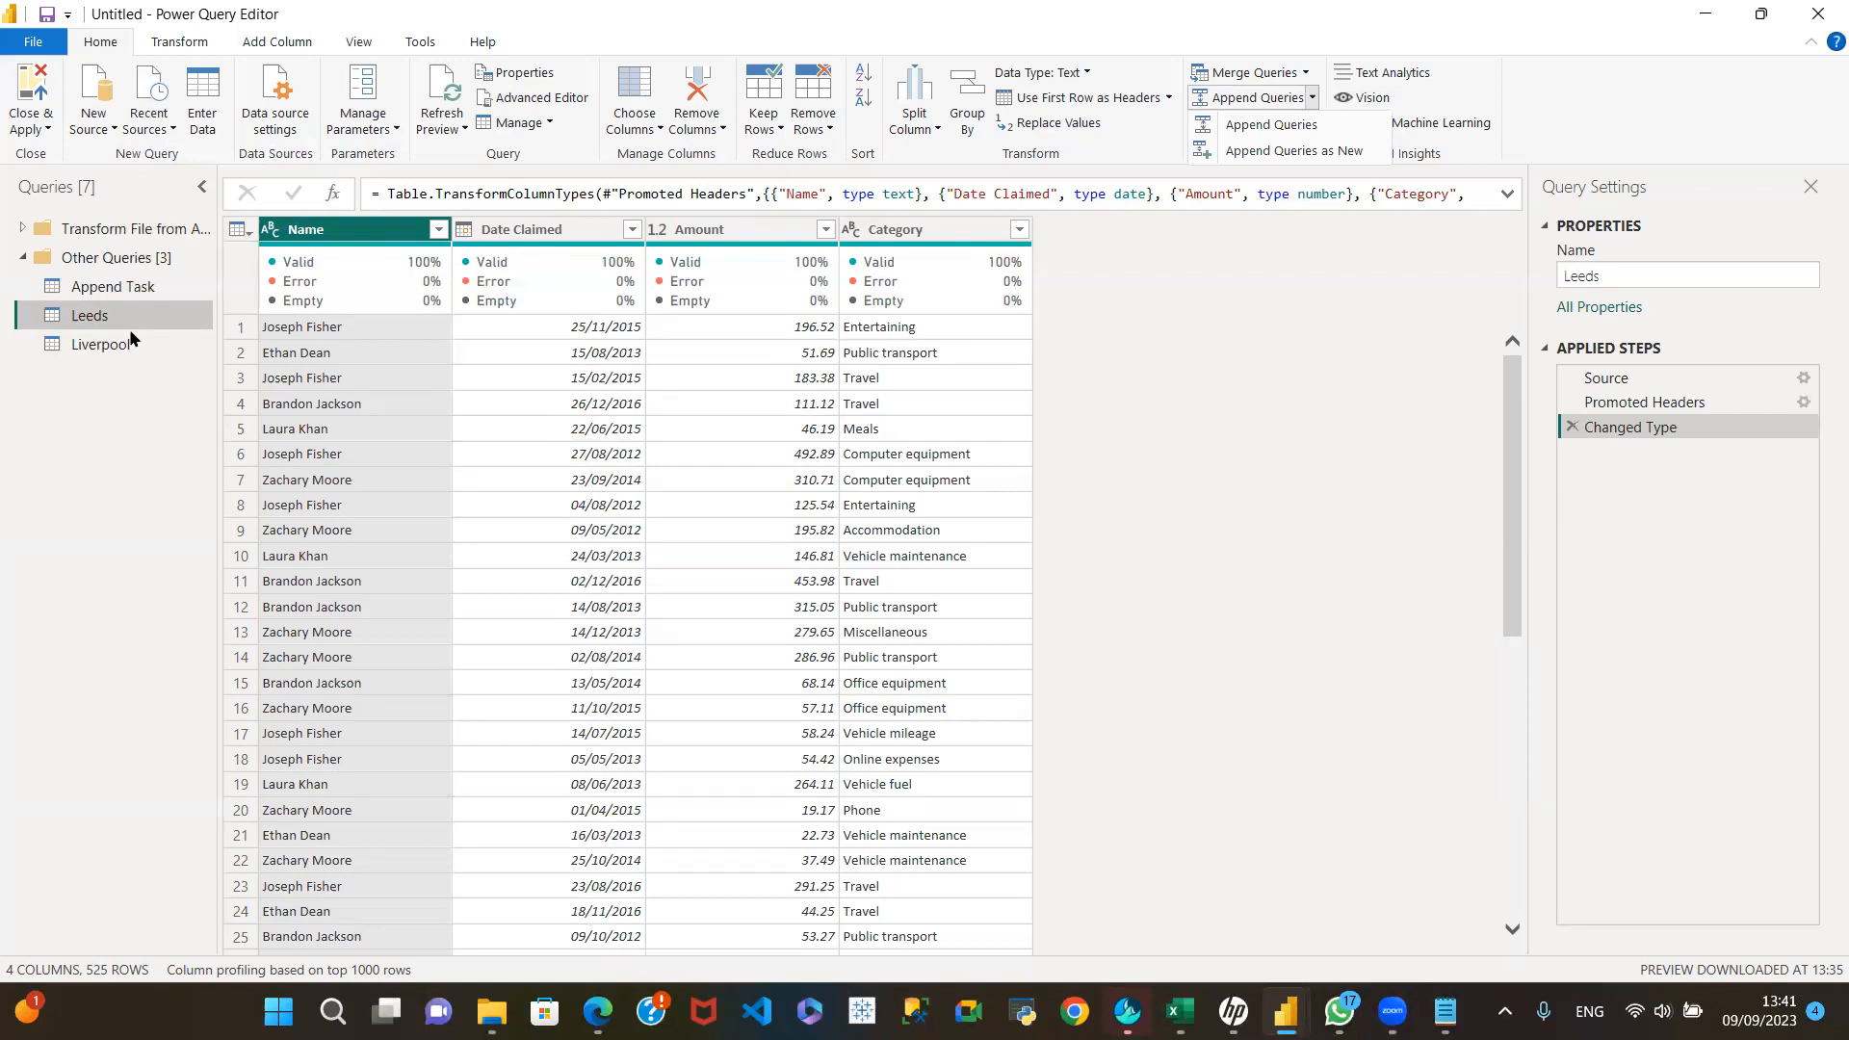
{"action": "left_click", "coordinate": [1319, 153]}
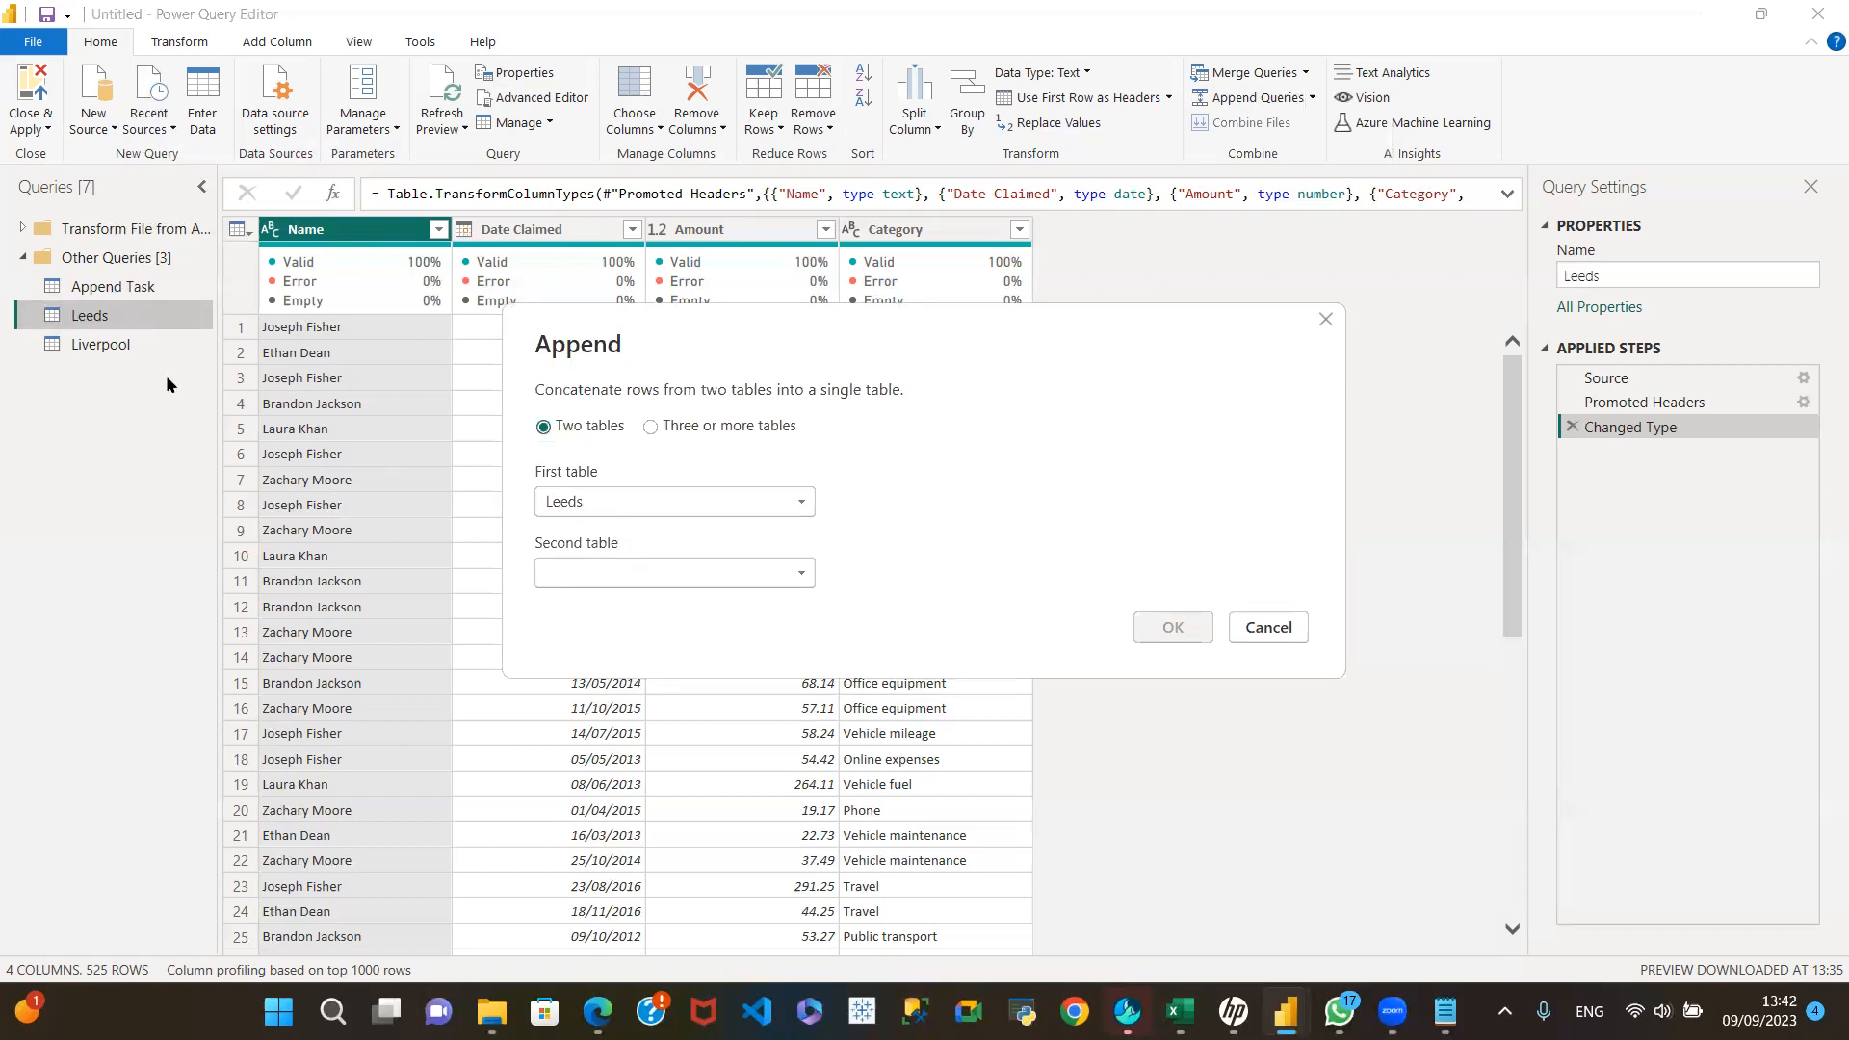
{"action": "left_click", "coordinate": [800, 575]}
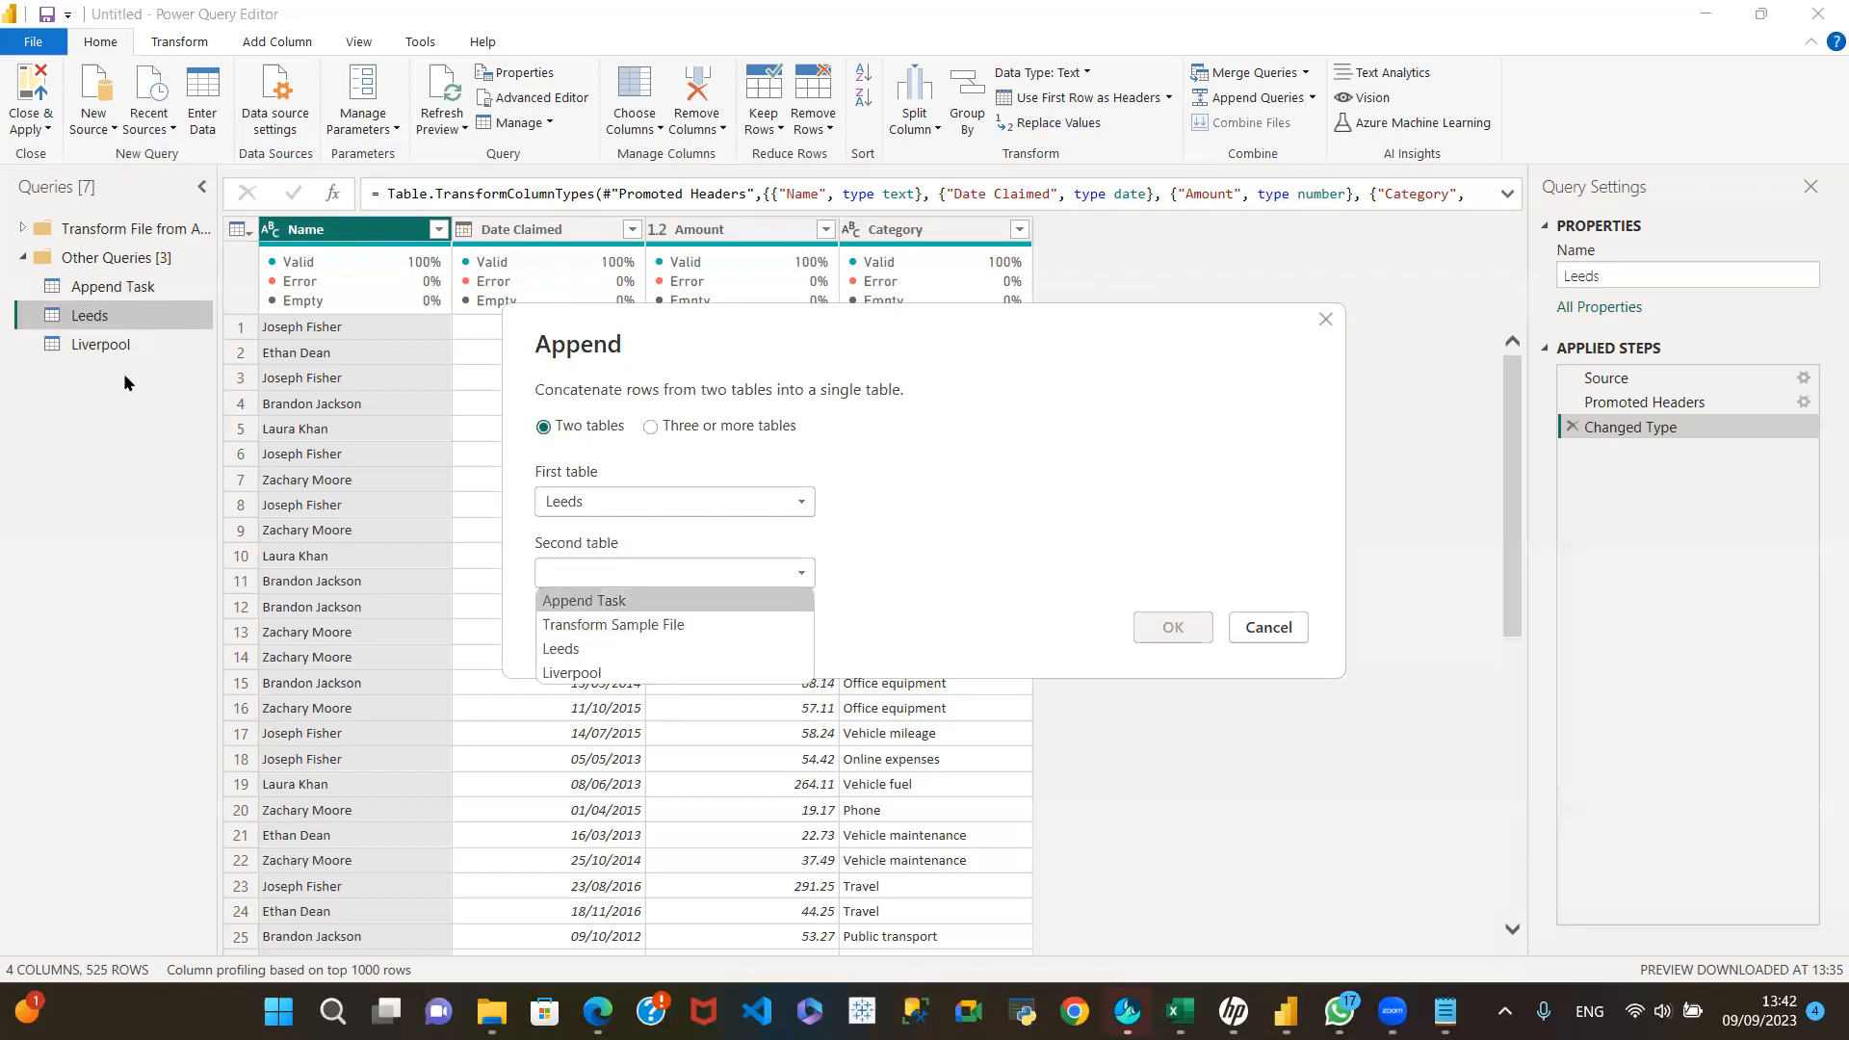
{"action": "left_click", "coordinate": [631, 674]}
{"action": "left_click", "coordinate": [1174, 631]}
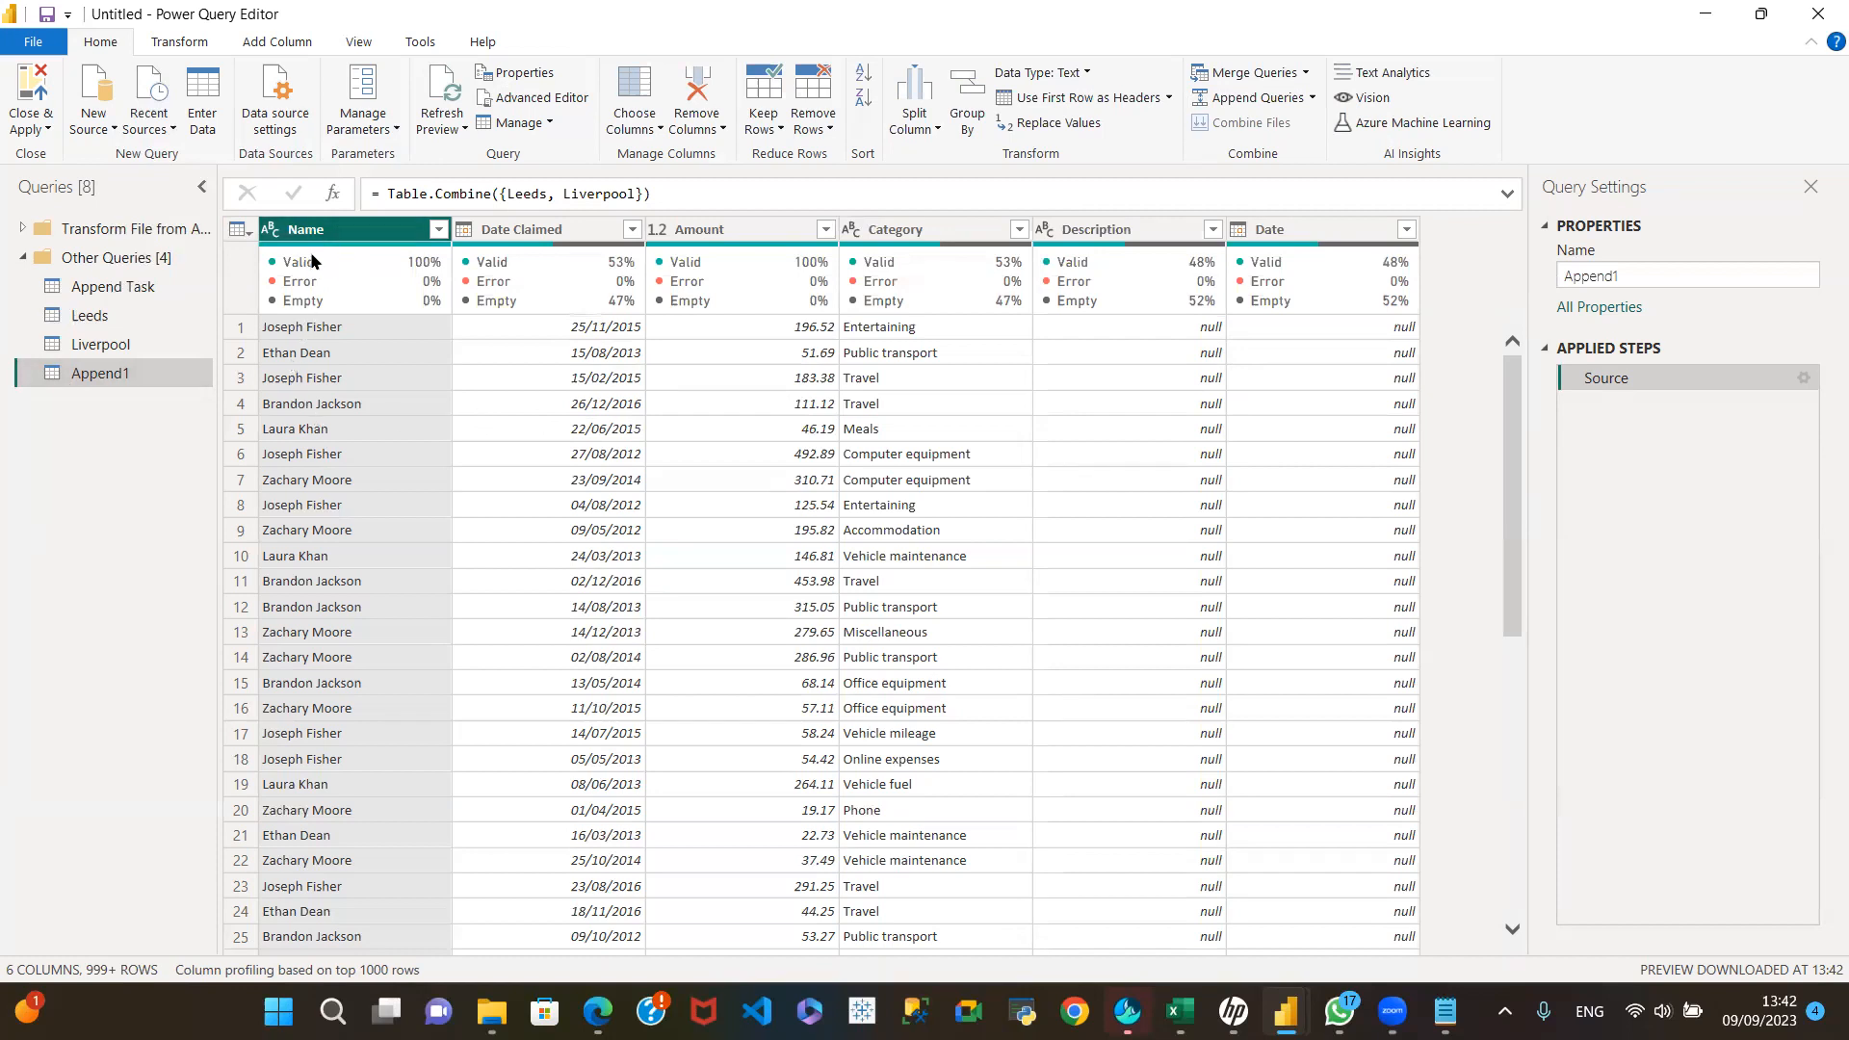
Step: Compare the Name and Date Claimed columns of the appended query with the columns in the Leeds and Liverpool queries
{"action": "mouse_move", "coordinate": [316, 258]}
{"action": "mouse_move", "coordinate": [398, 264]}
{"action": "left_click", "coordinate": [115, 316]}
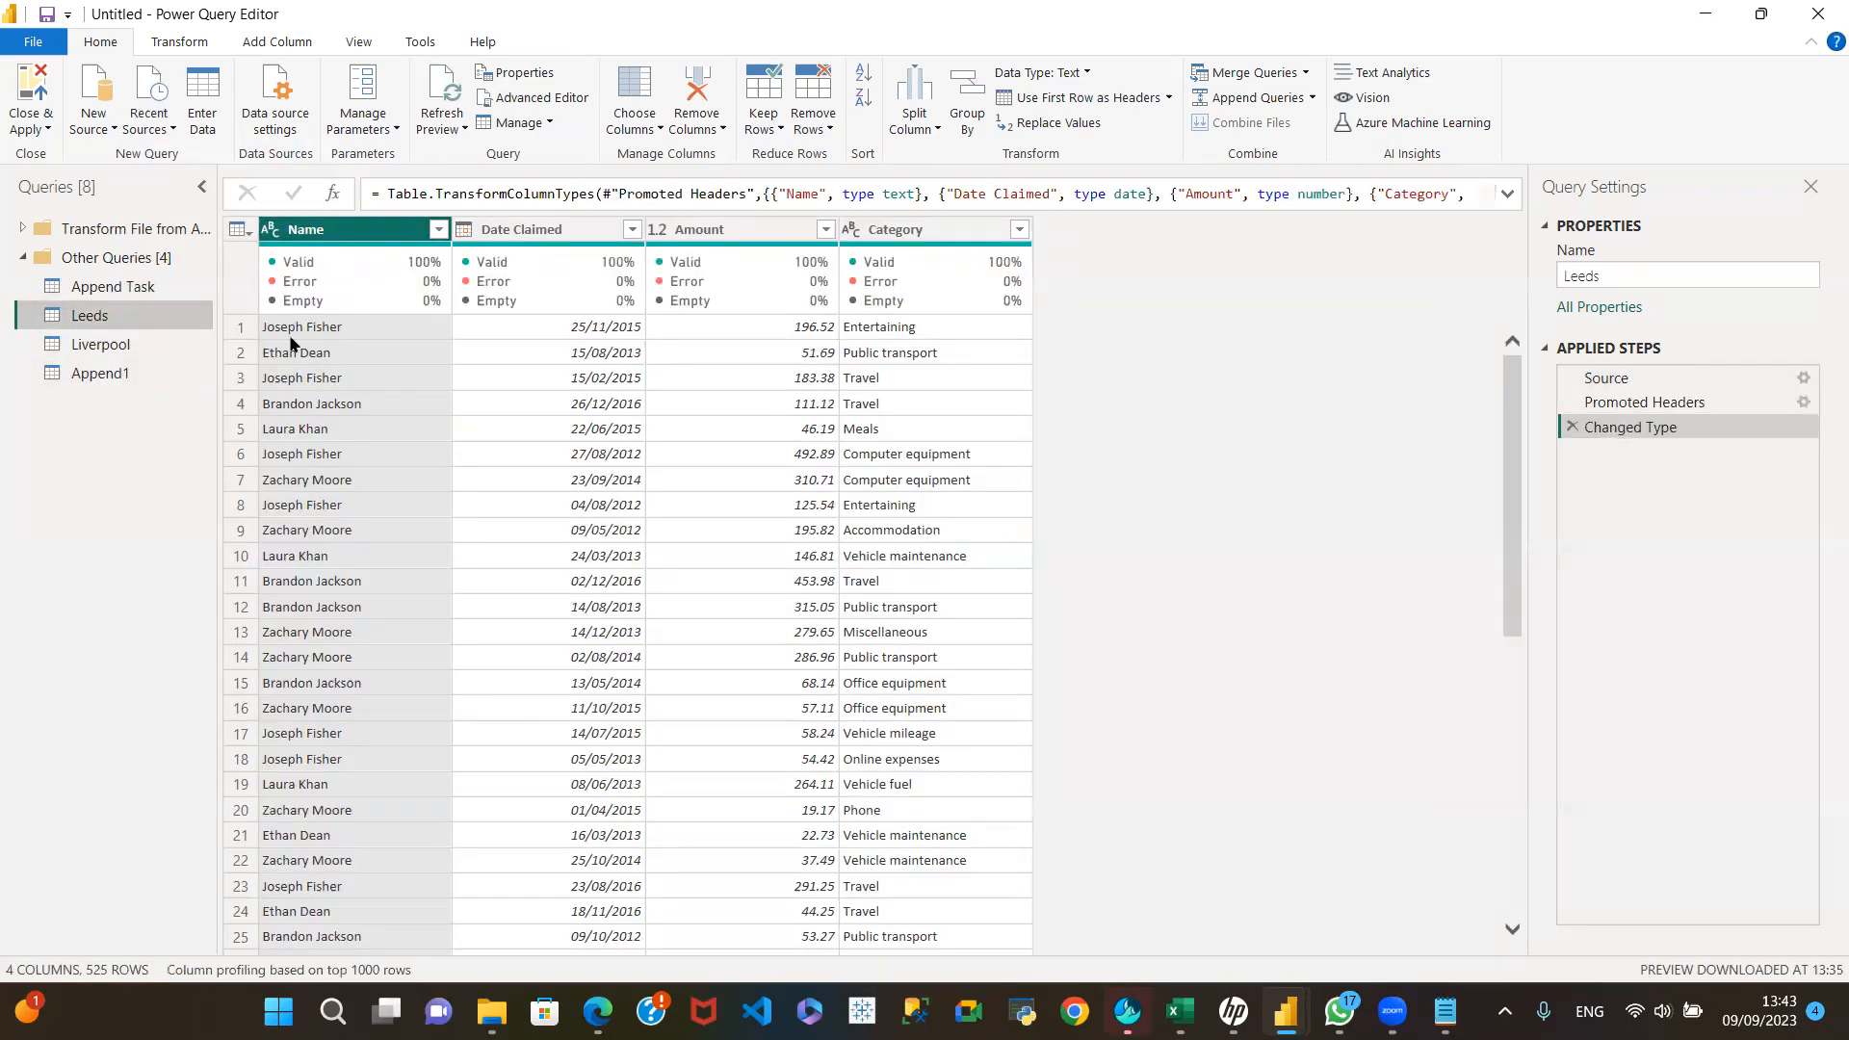
{"action": "left_click", "coordinate": [164, 343]}
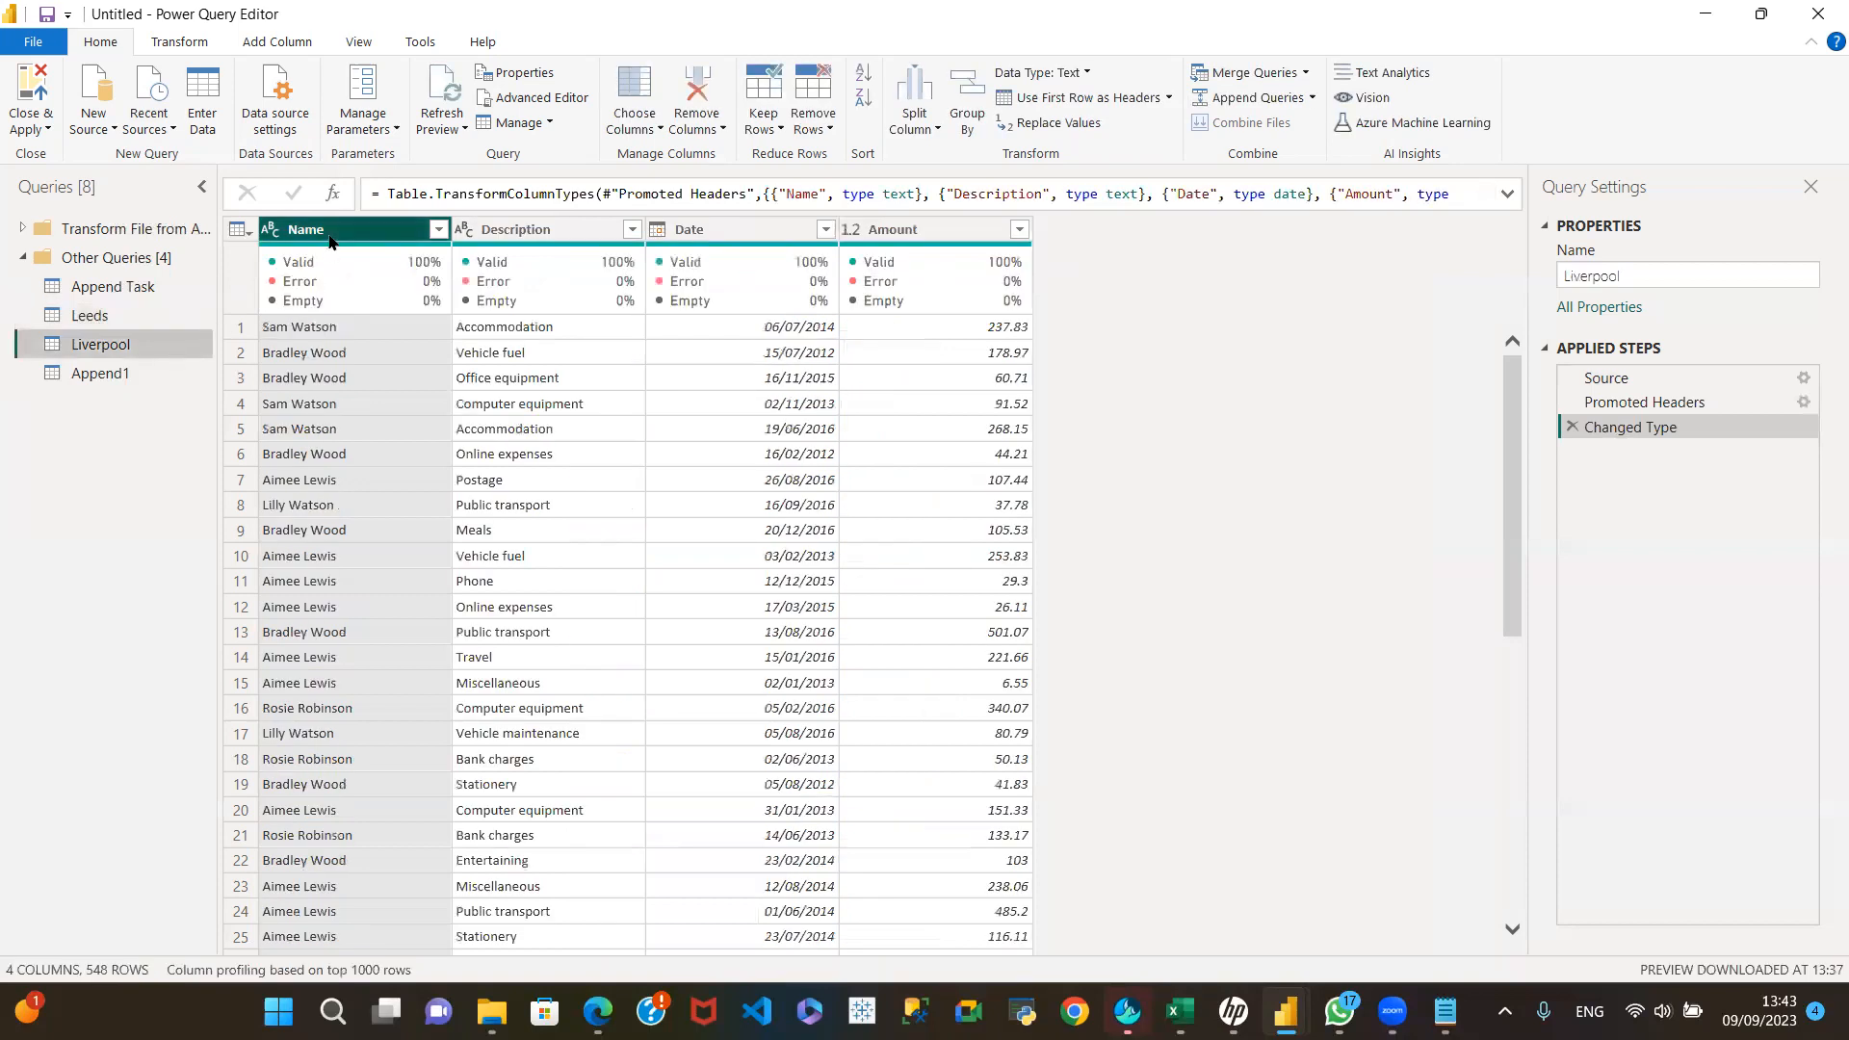
{"action": "left_click", "coordinate": [142, 315]}
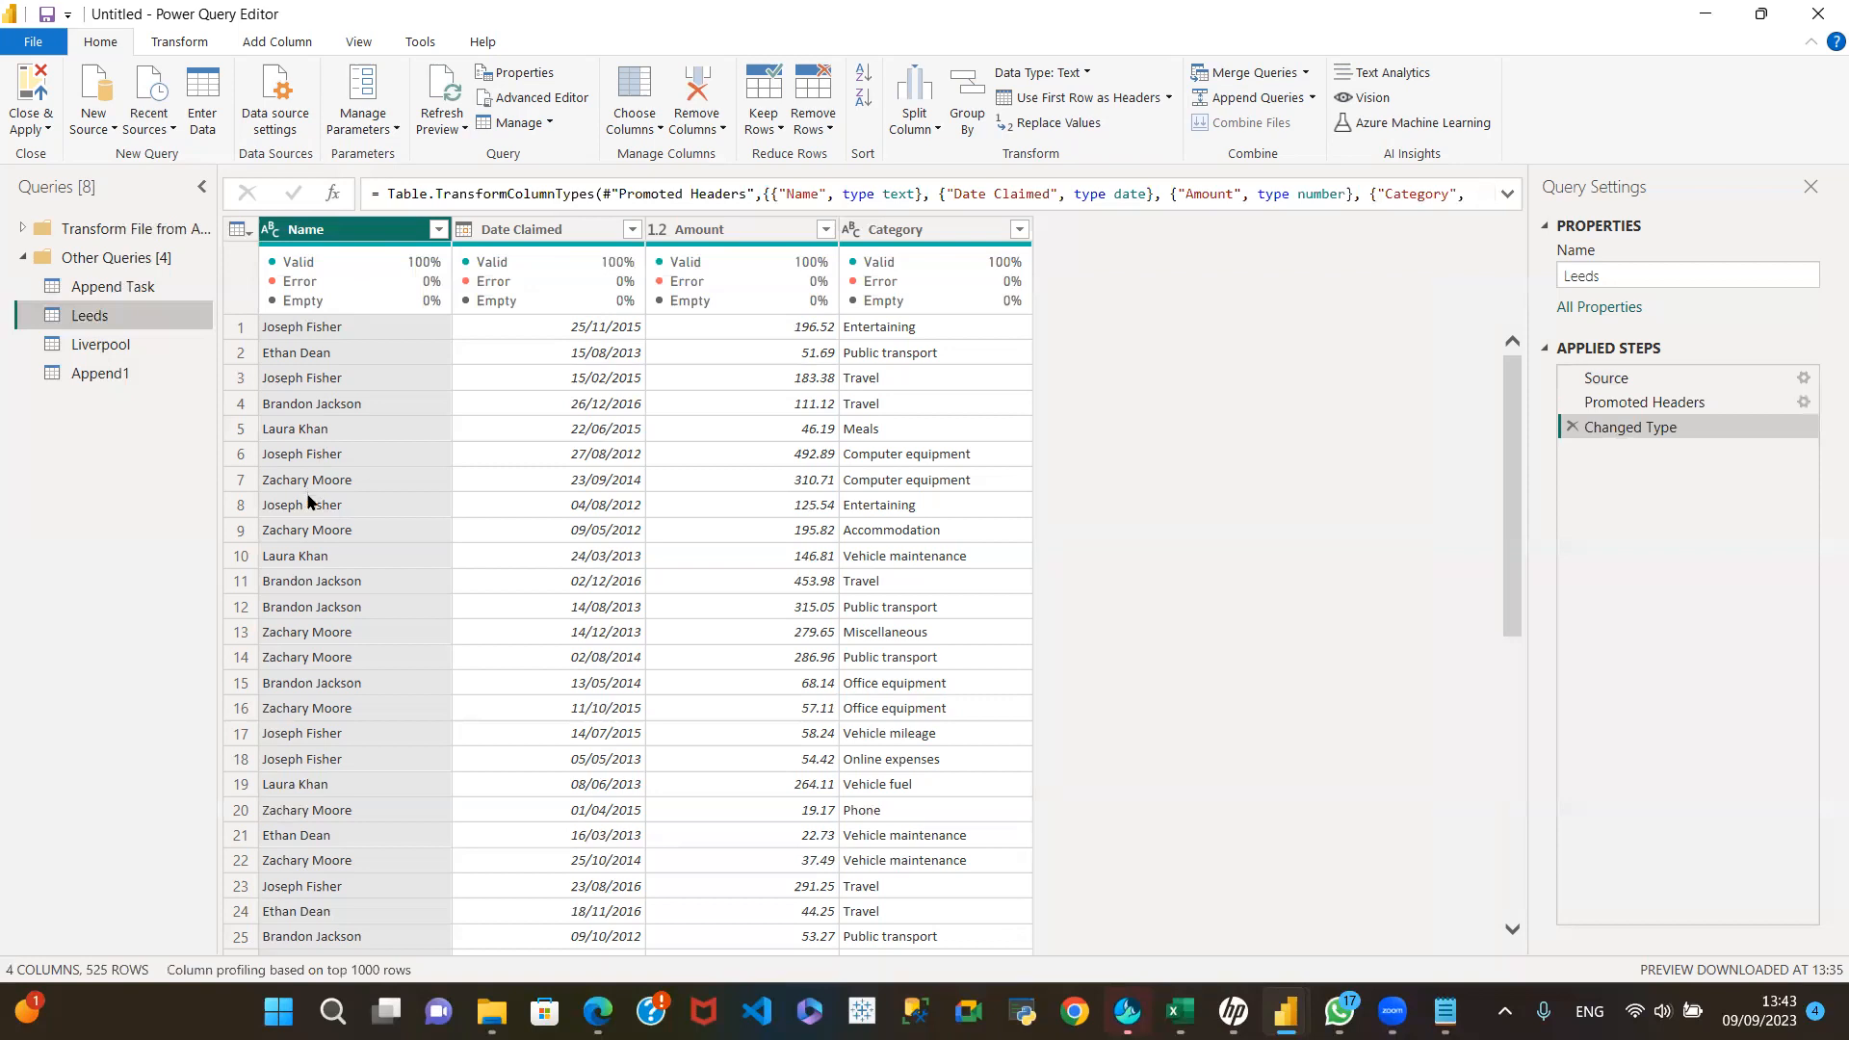
{"action": "left_click", "coordinate": [131, 344]}
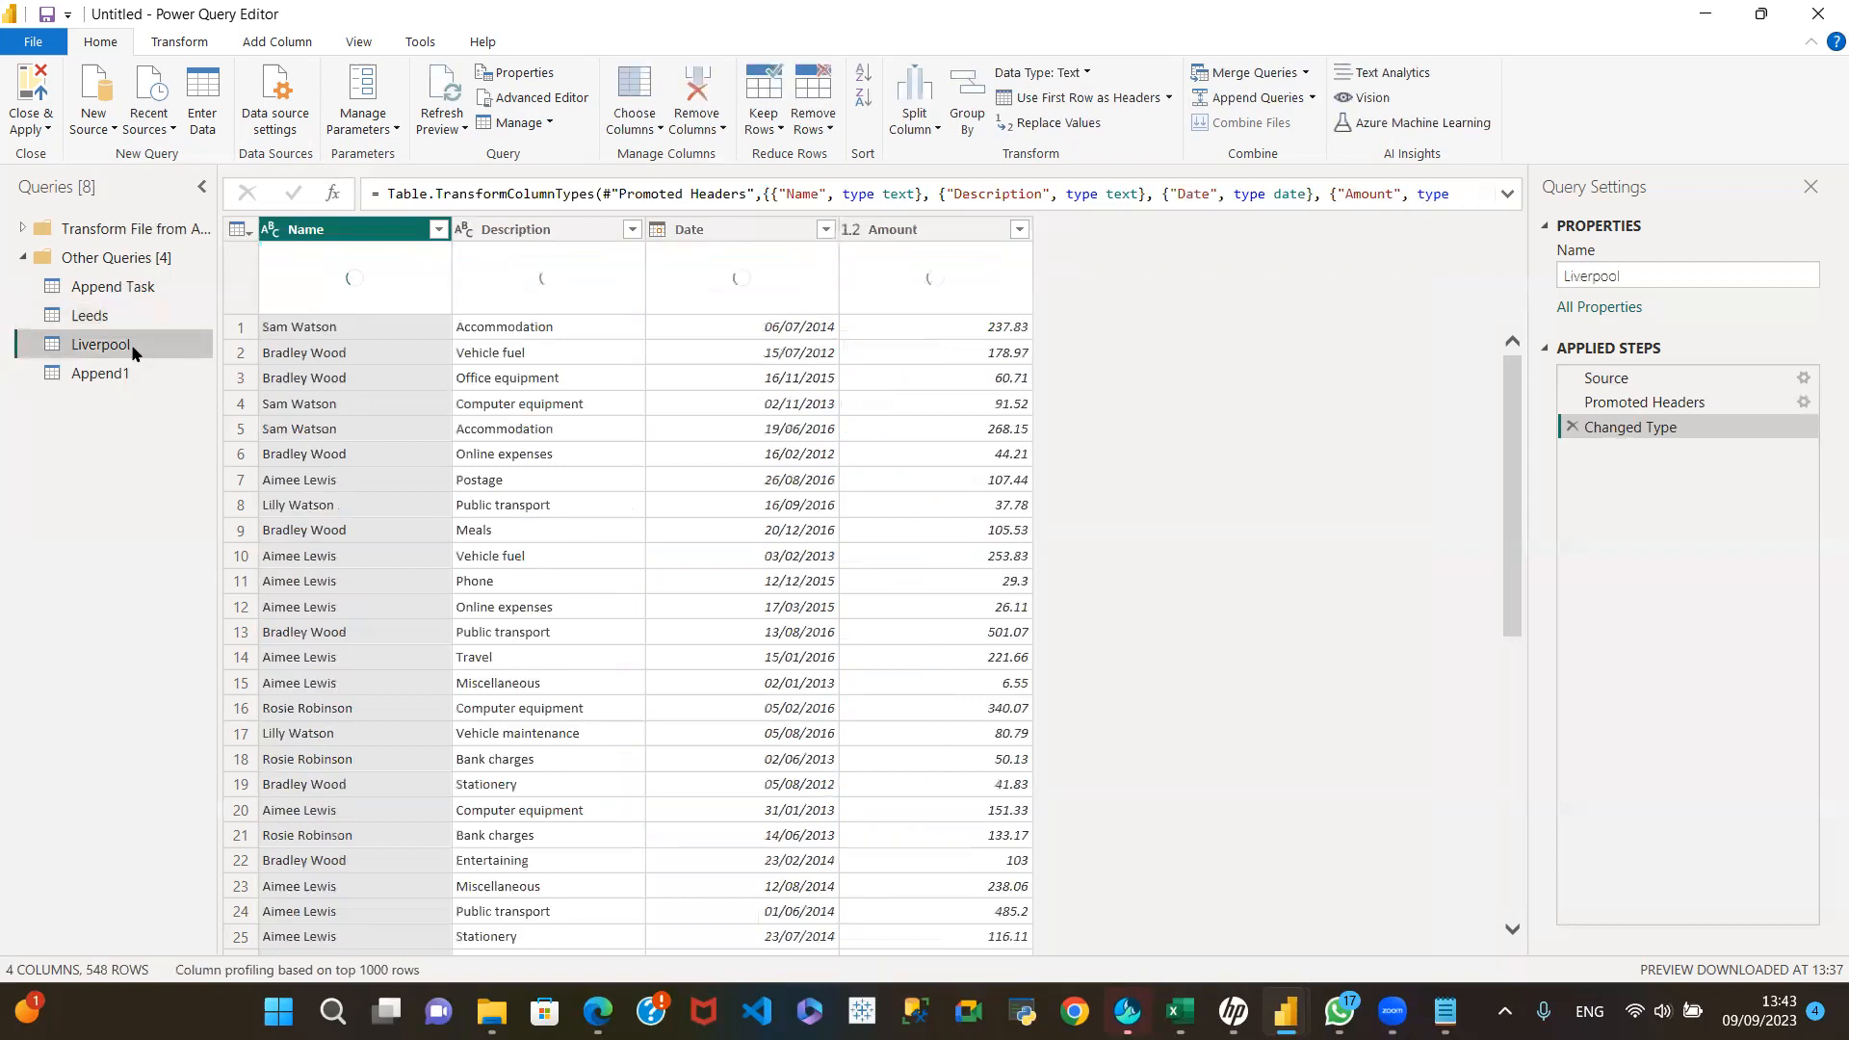
{"action": "left_click", "coordinate": [126, 374]}
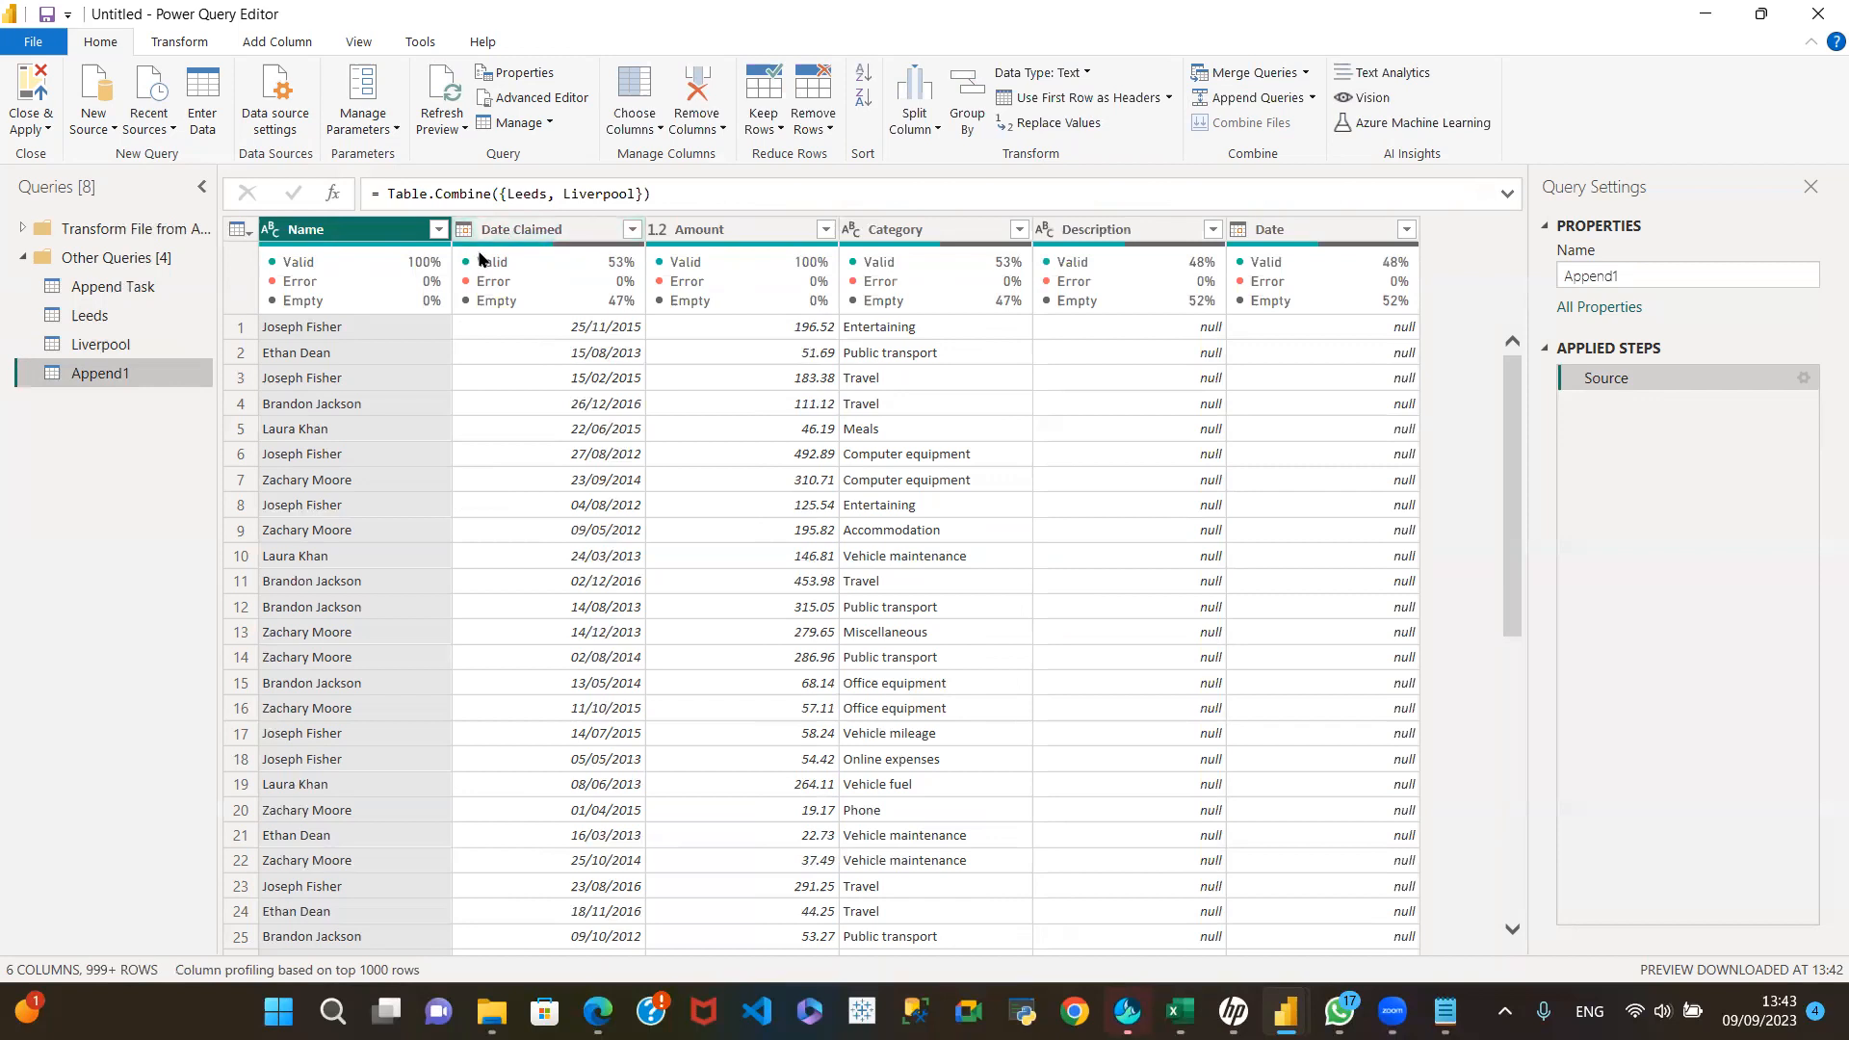
{"action": "mouse_move", "coordinate": [554, 267]}
{"action": "mouse_move", "coordinate": [544, 306]}
{"action": "left_click", "coordinate": [135, 312]}
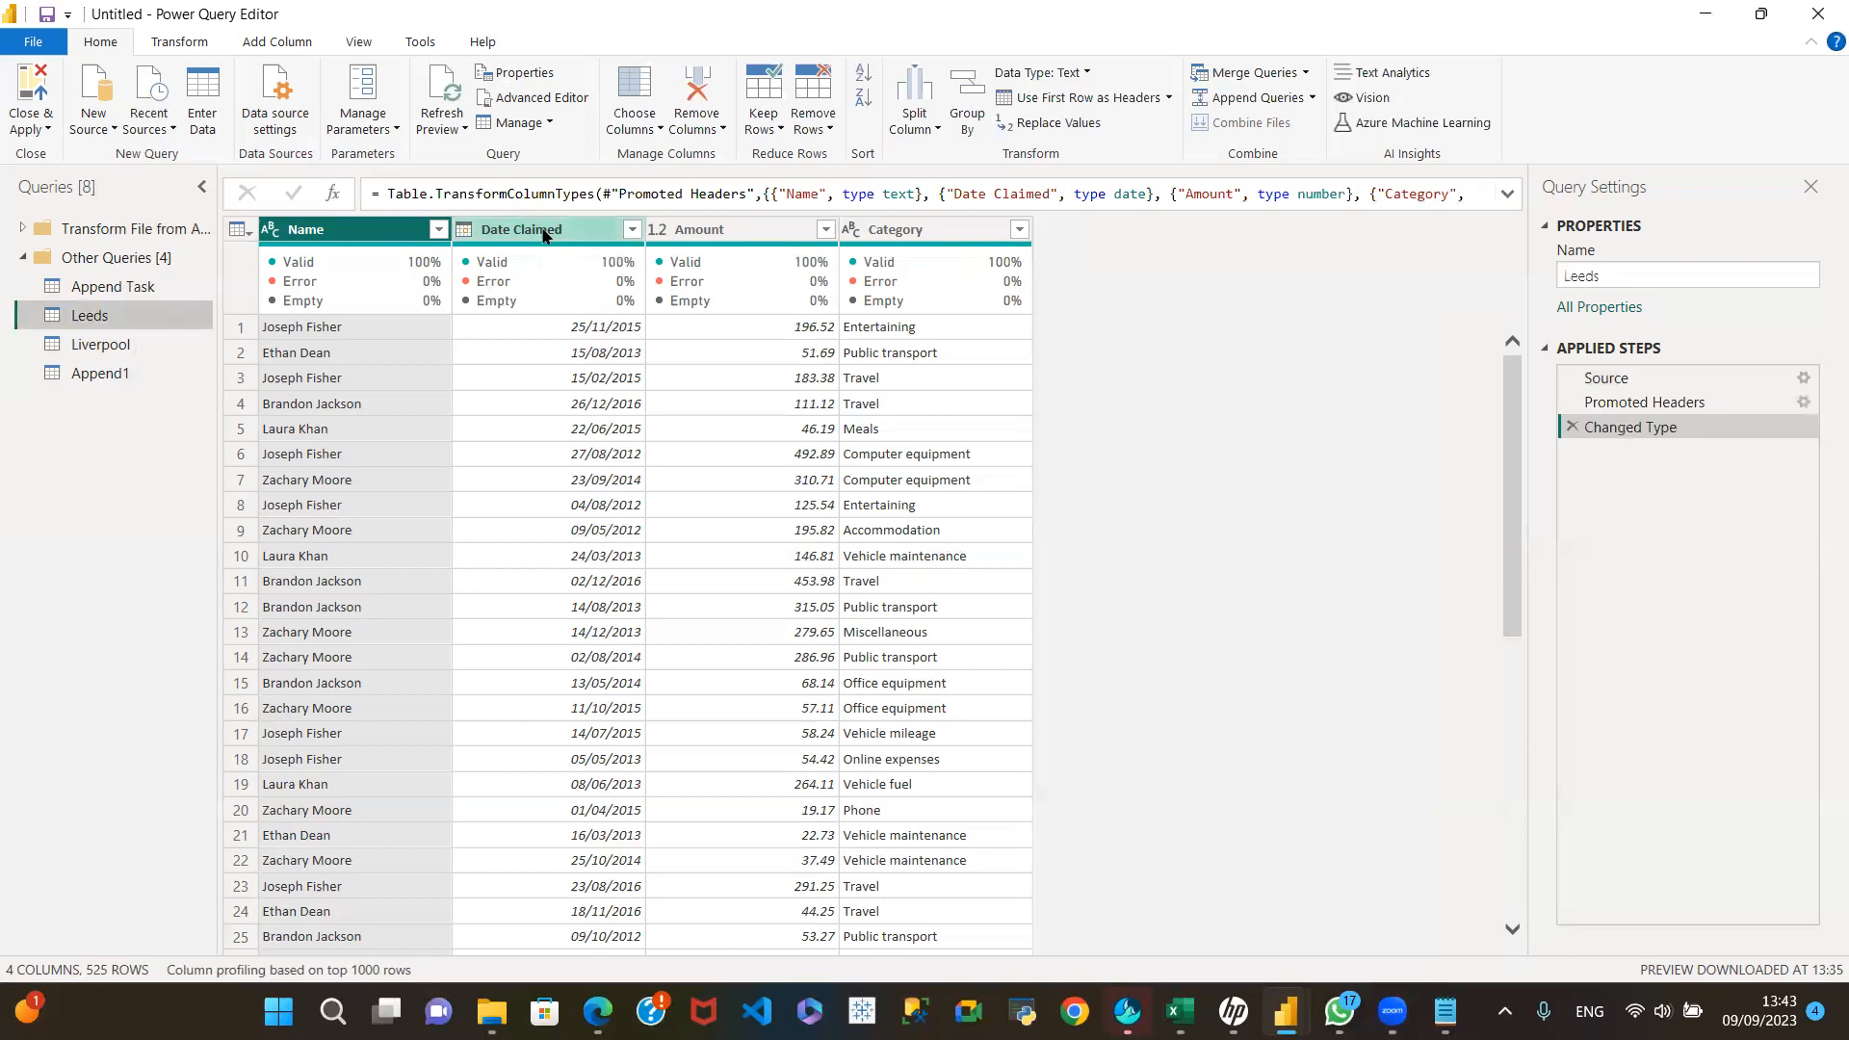
{"action": "left_click", "coordinate": [135, 349]}
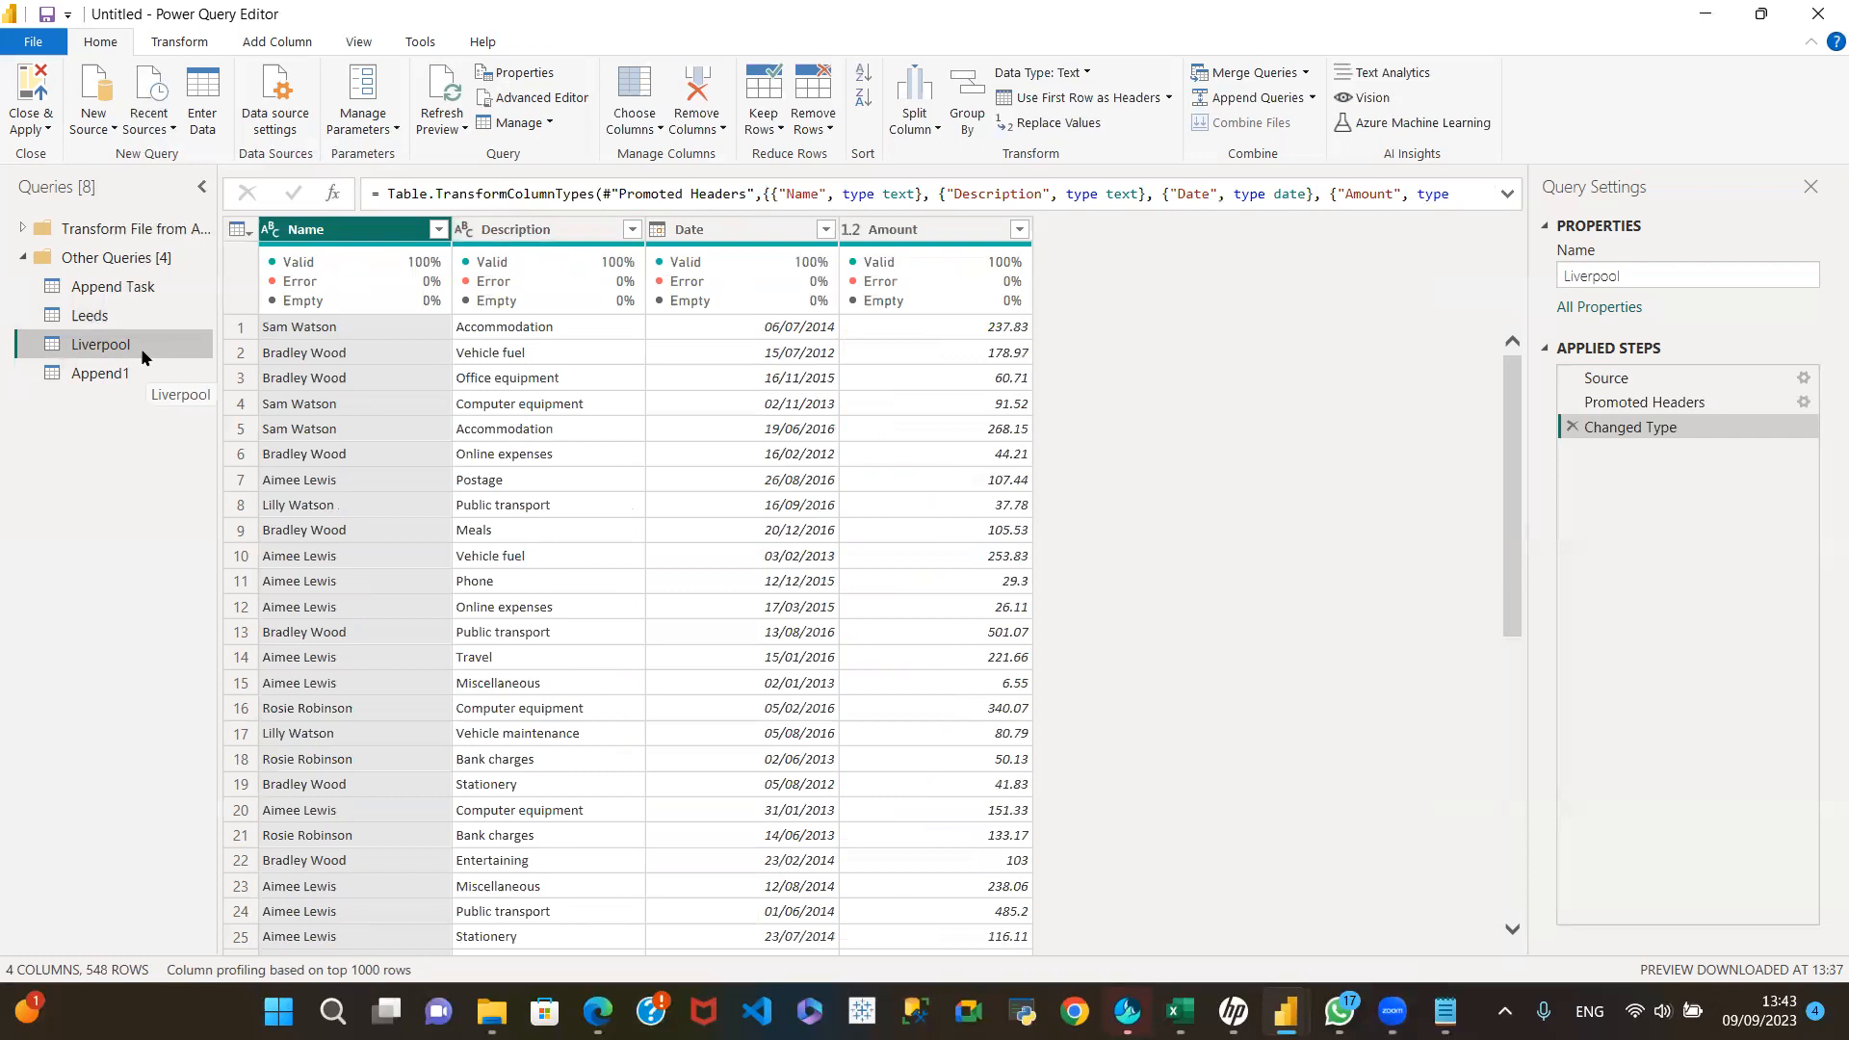
{"action": "left_click", "coordinate": [139, 373]}
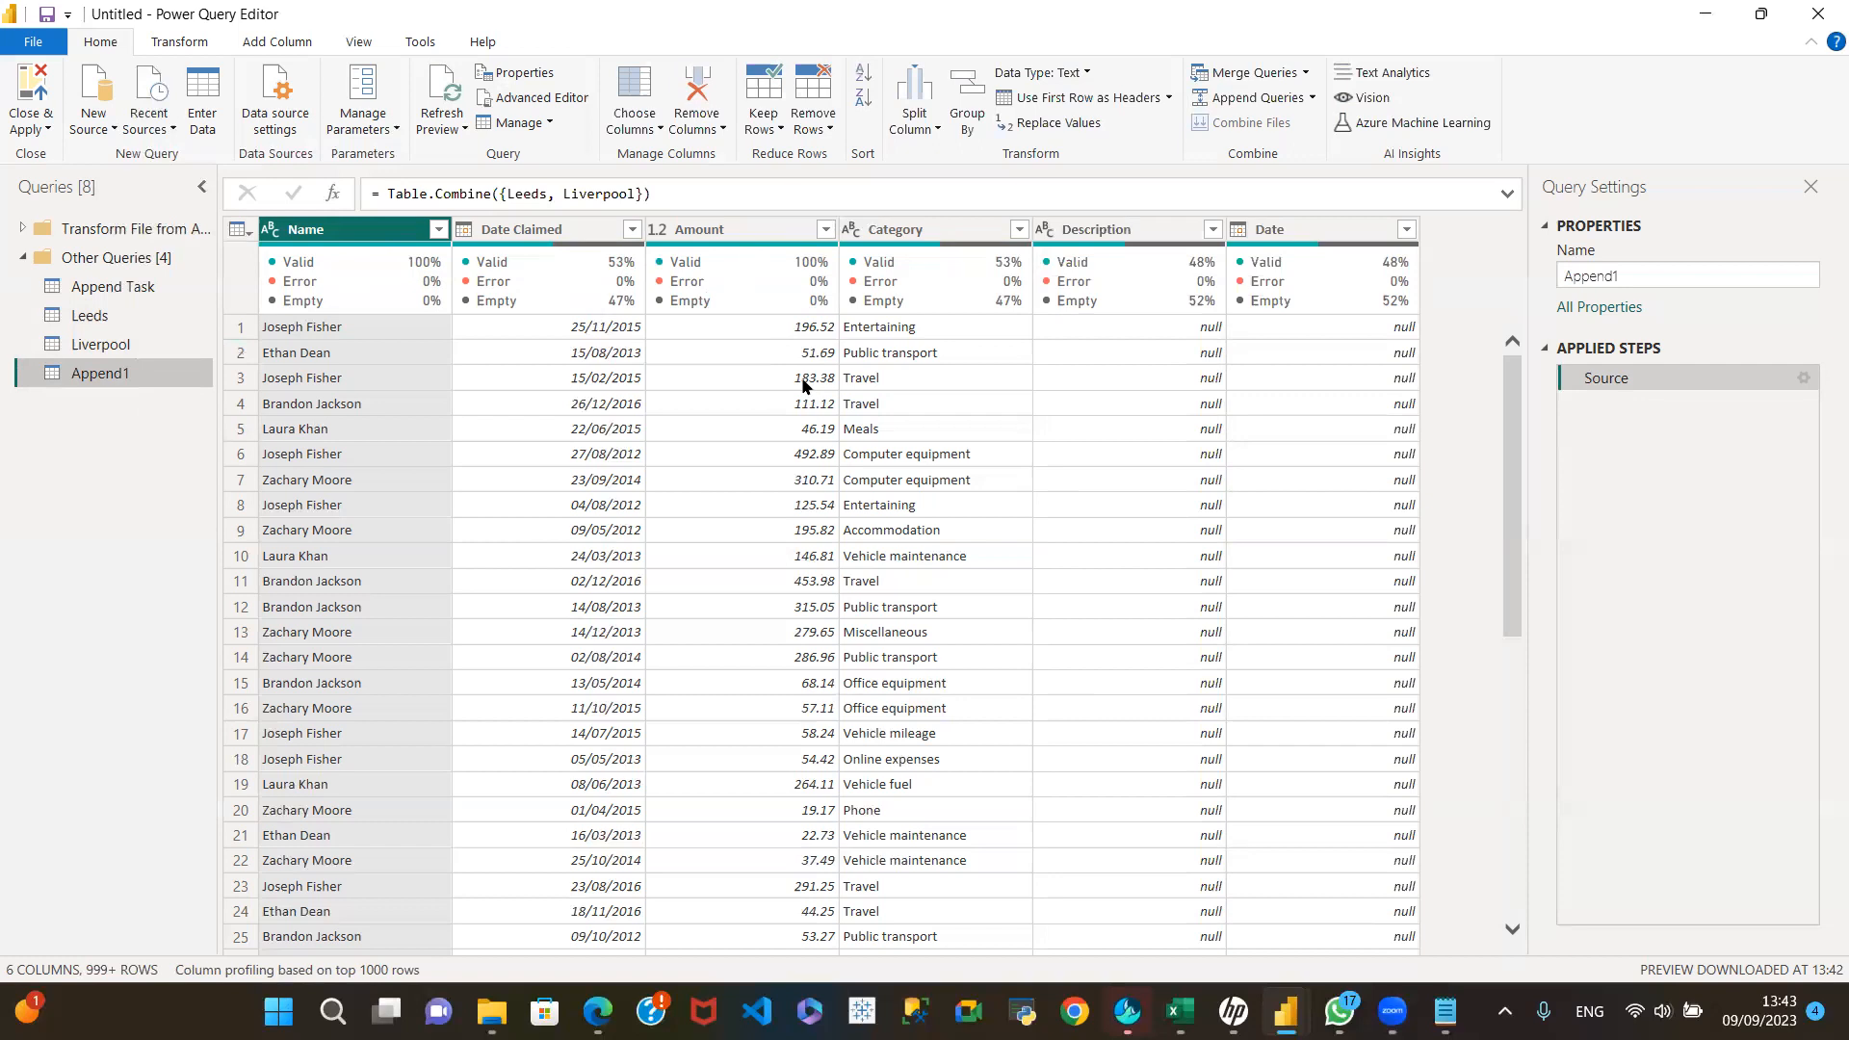
Step: Examine the full list of Amount values in the appended query, and check the Amount column in the Leeds and Liverpool queries
{"action": "mouse_move", "coordinate": [707, 258]}
{"action": "left_click", "coordinate": [825, 229]}
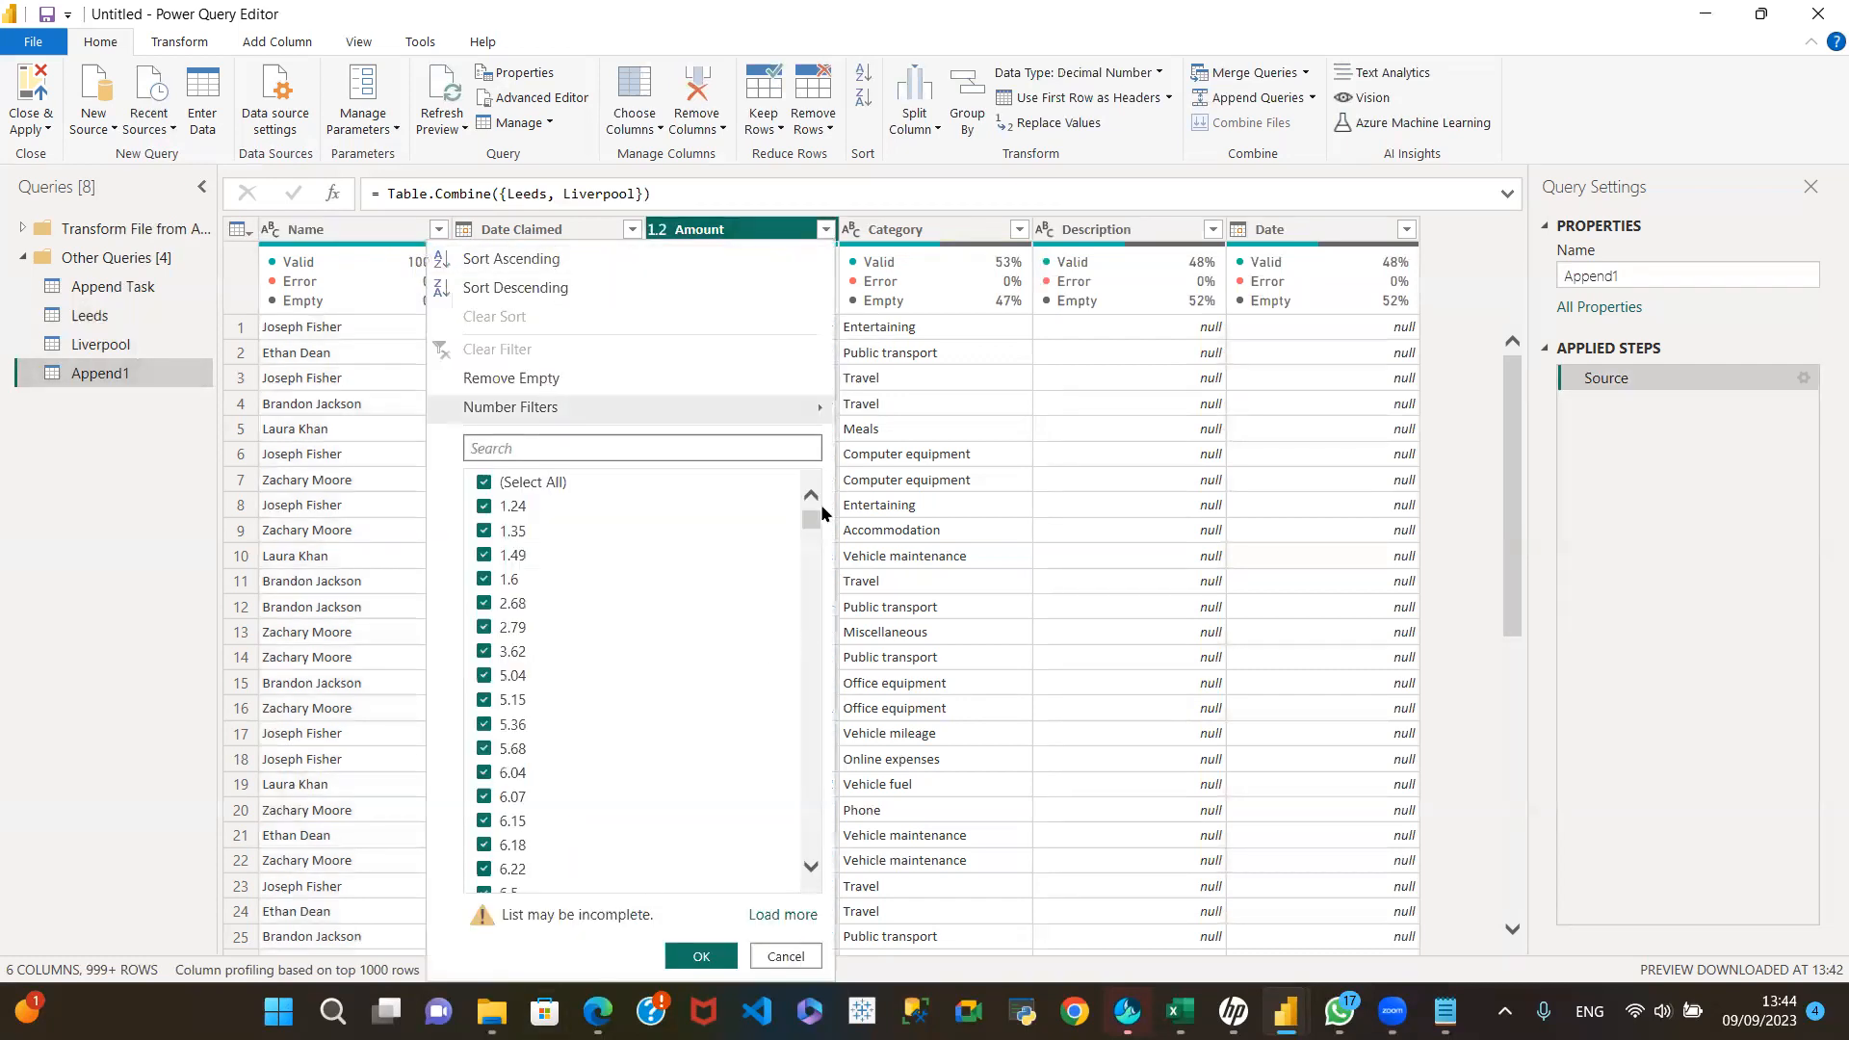
{"action": "left_click", "coordinate": [782, 915]}
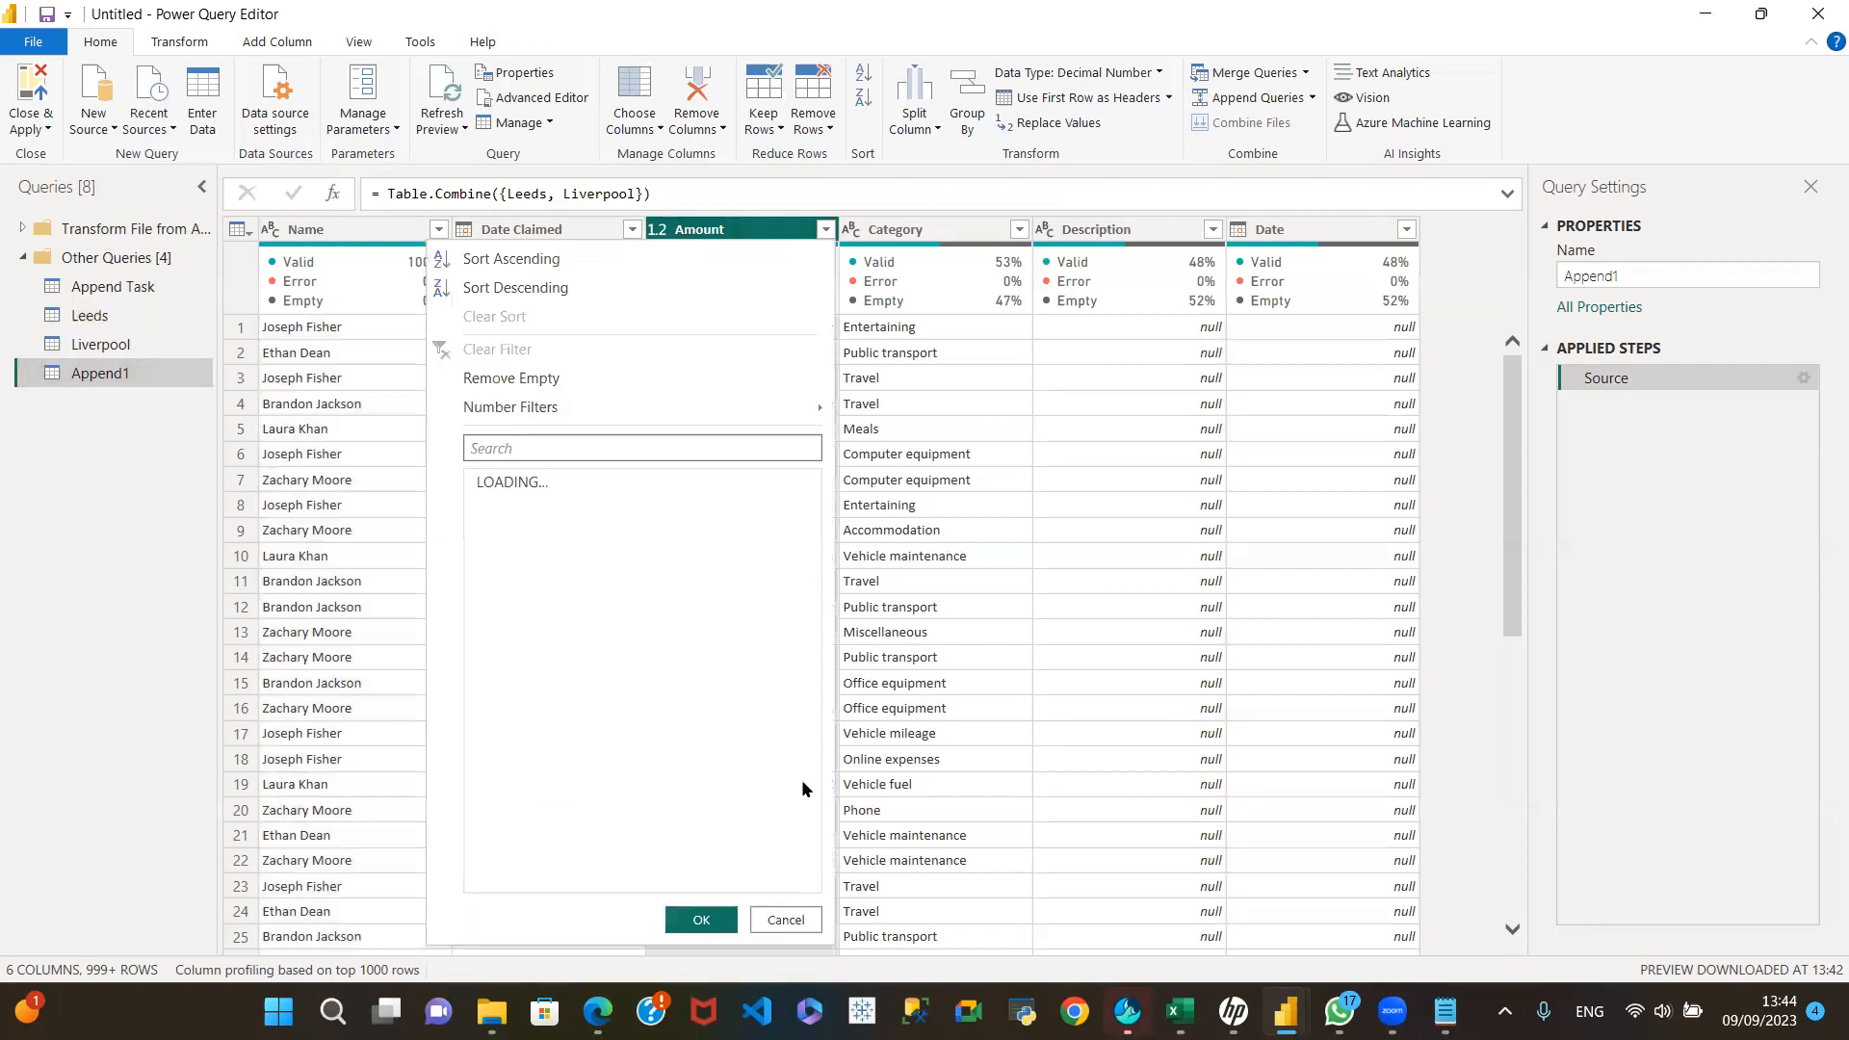
{"action": "left_click_drag", "start_coordinate": [811, 520], "coordinate": [797, 857]}
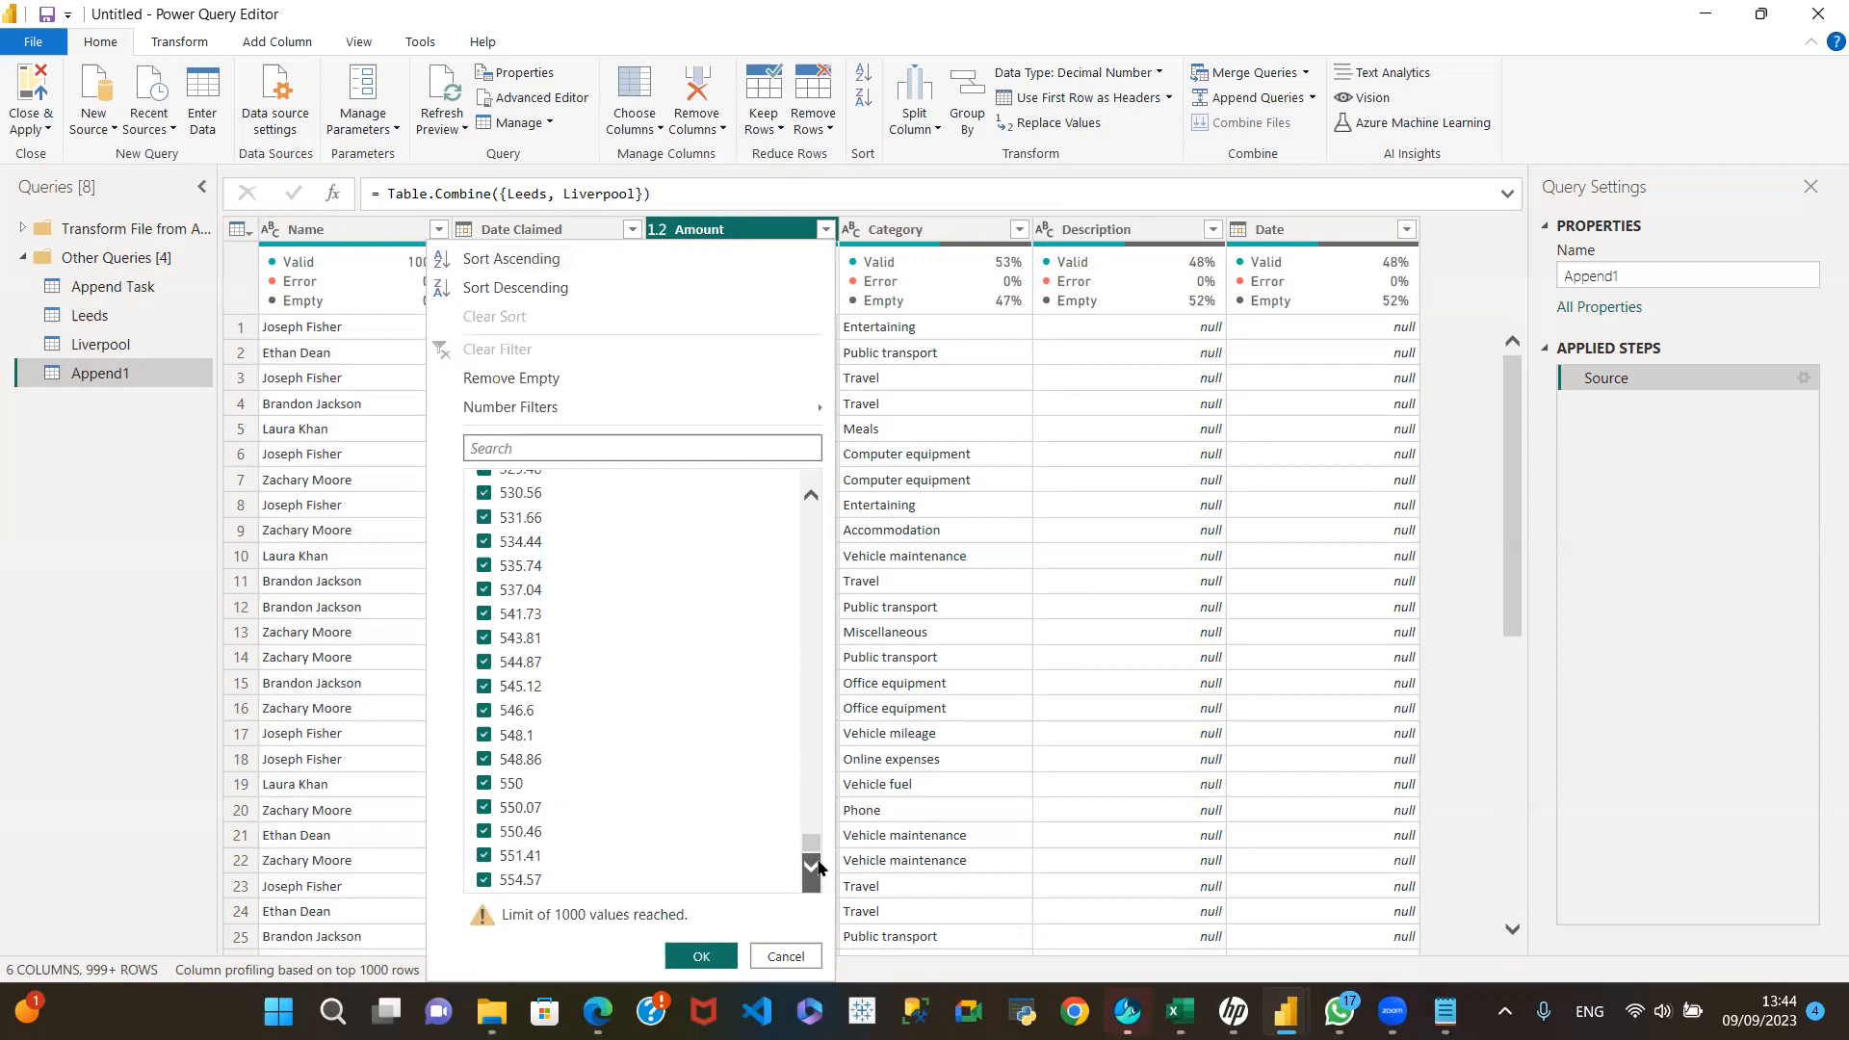
{"action": "left_click_drag", "start_coordinate": [812, 844], "coordinate": [834, 738]}
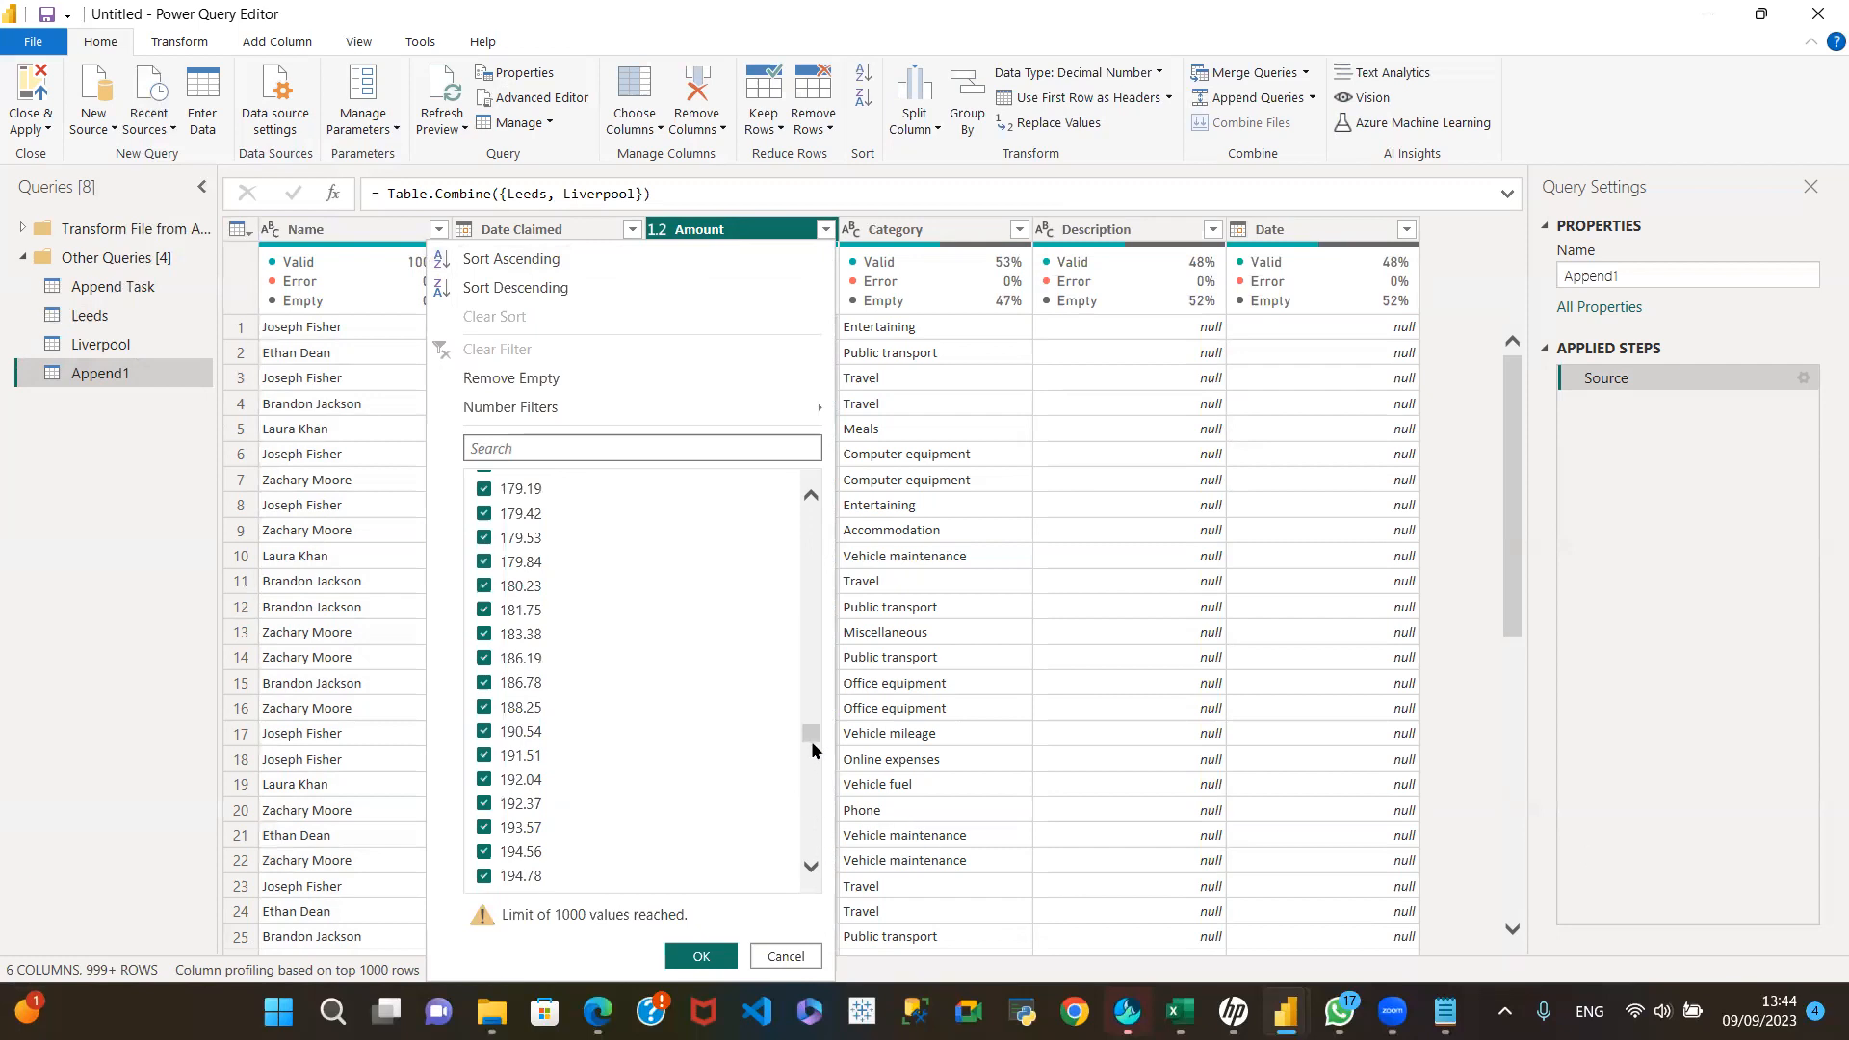
{"action": "left_click_drag", "start_coordinate": [803, 724], "coordinate": [811, 520]}
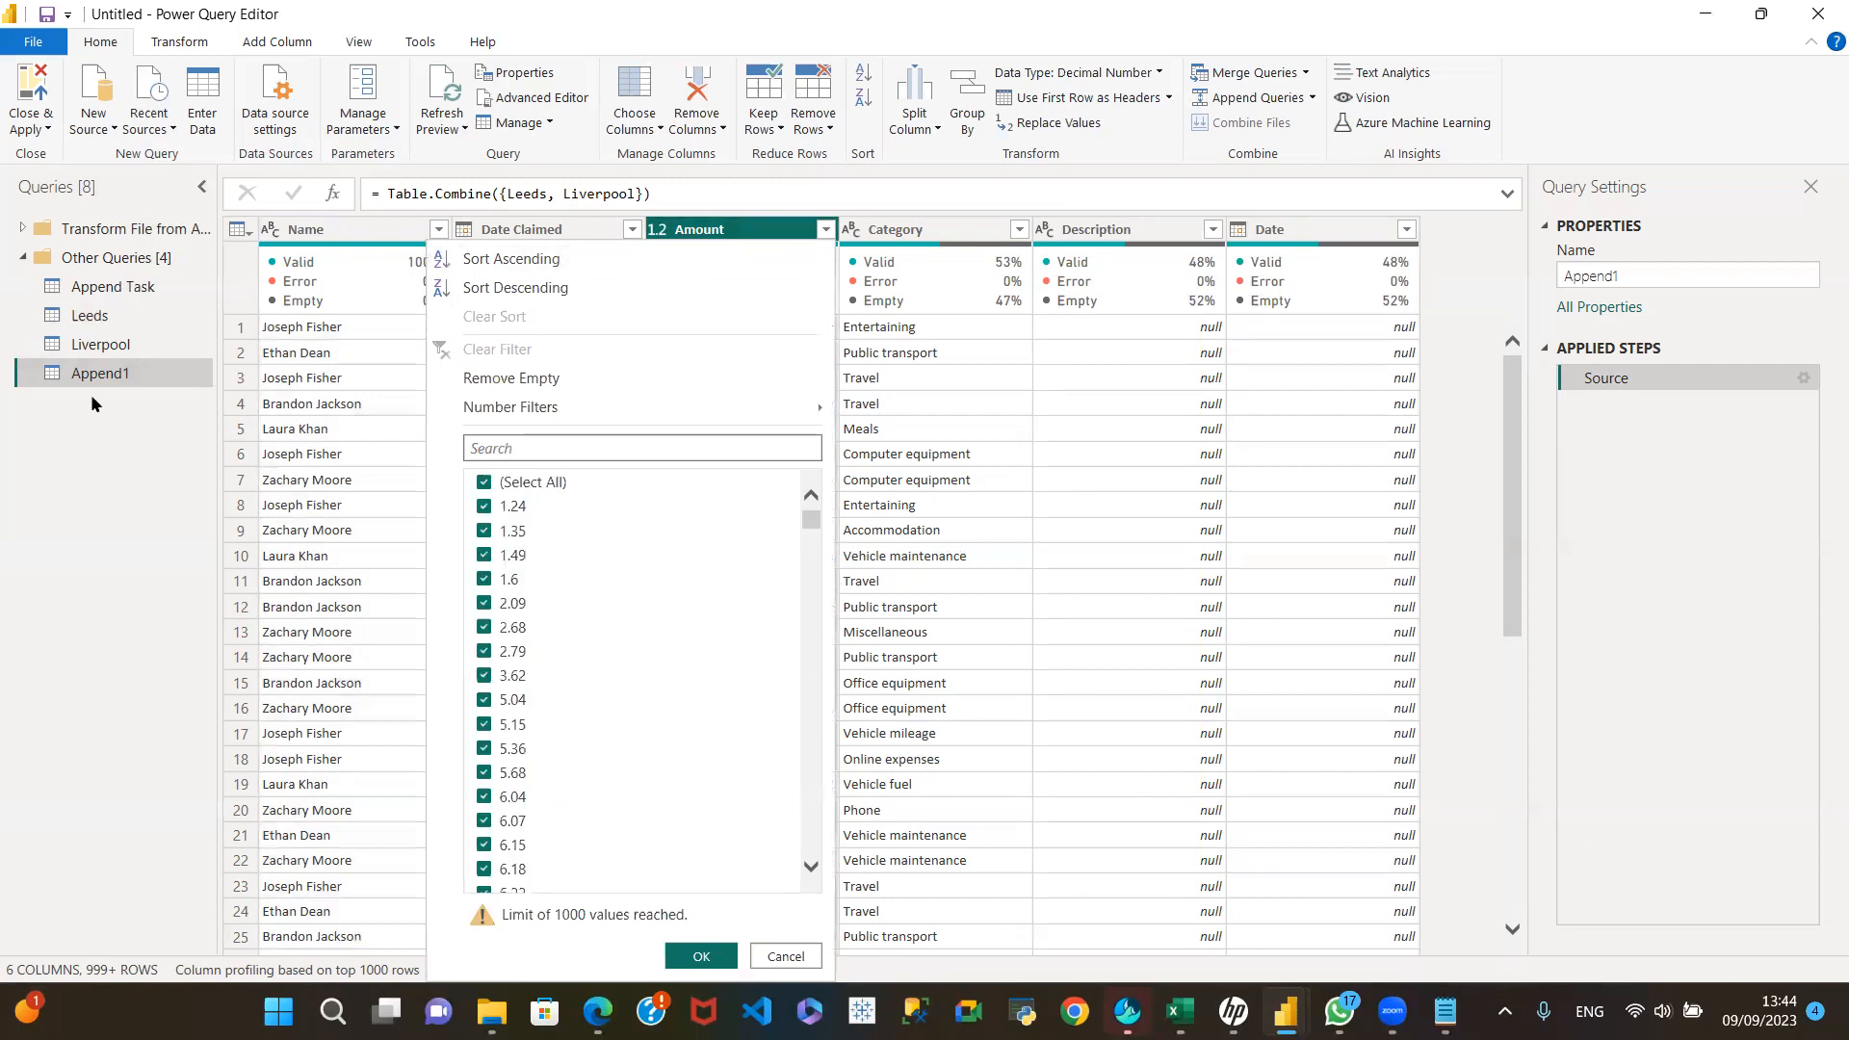
{"action": "left_click", "coordinate": [114, 316]}
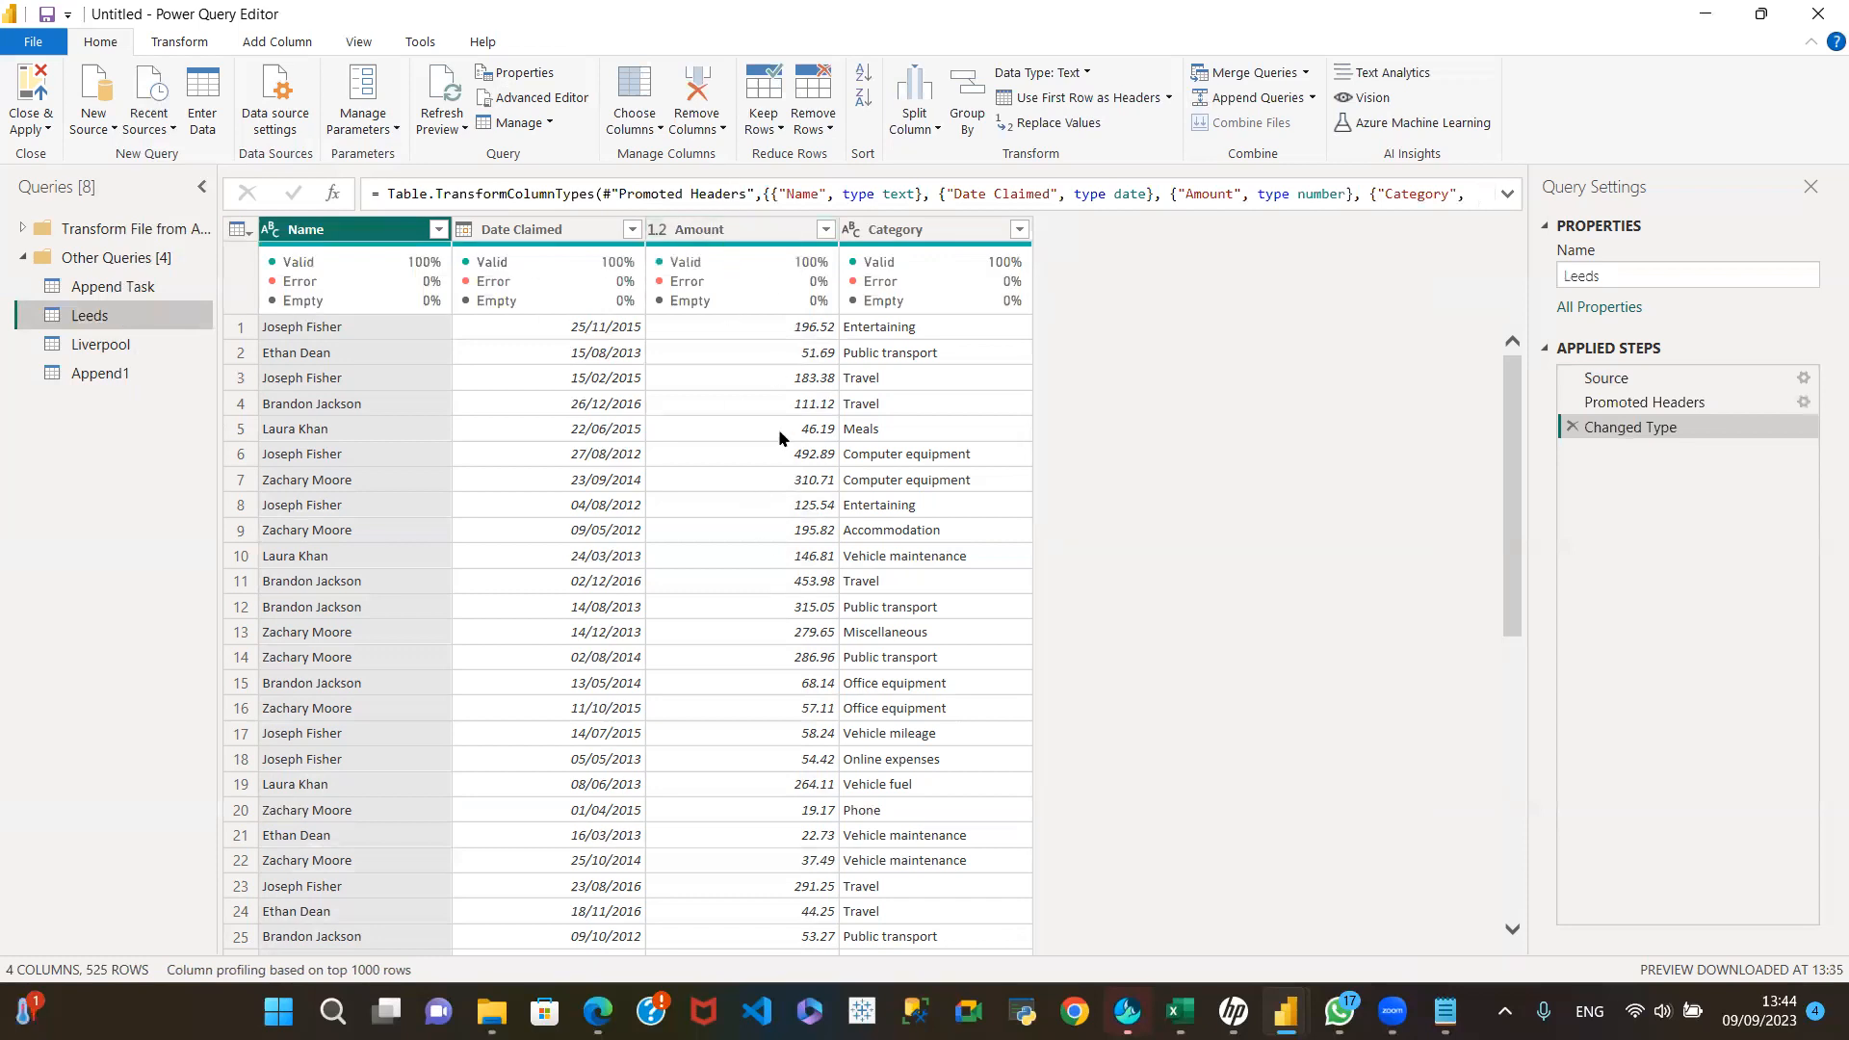
{"action": "left_click", "coordinate": [122, 346]}
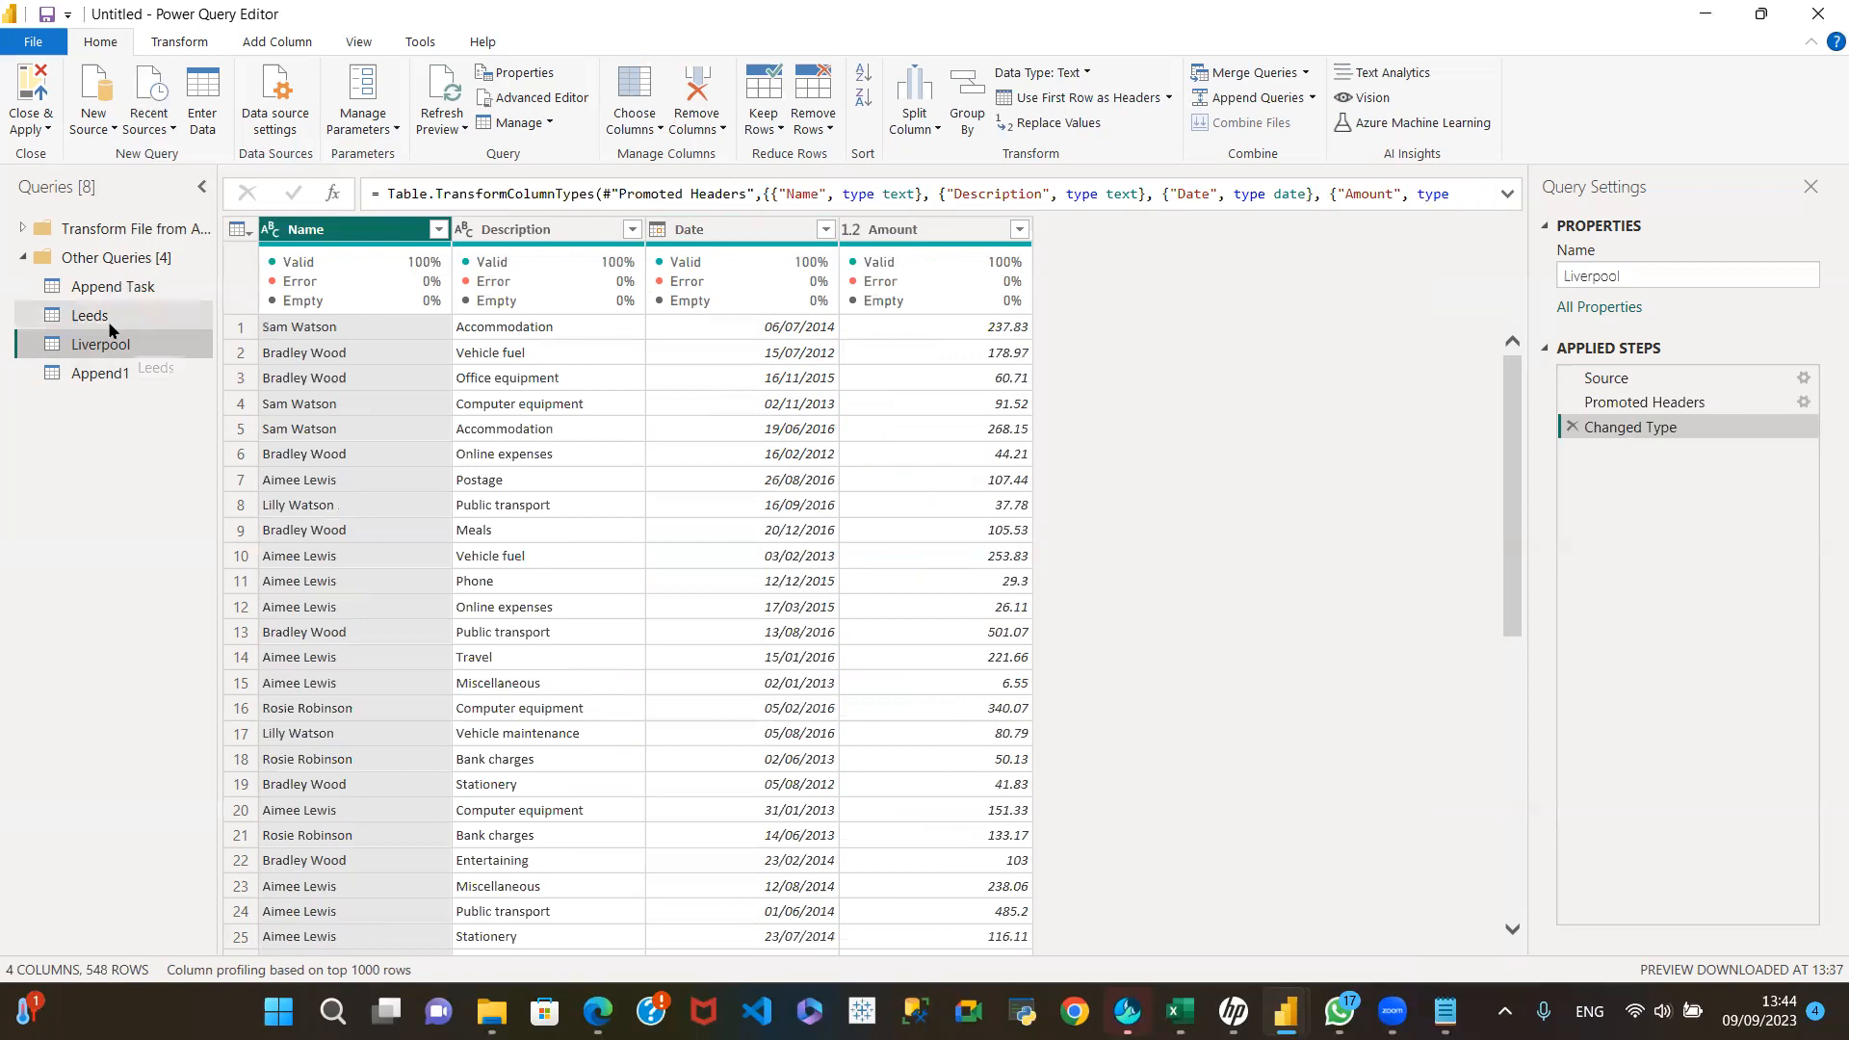
{"action": "left_click", "coordinate": [147, 371]}
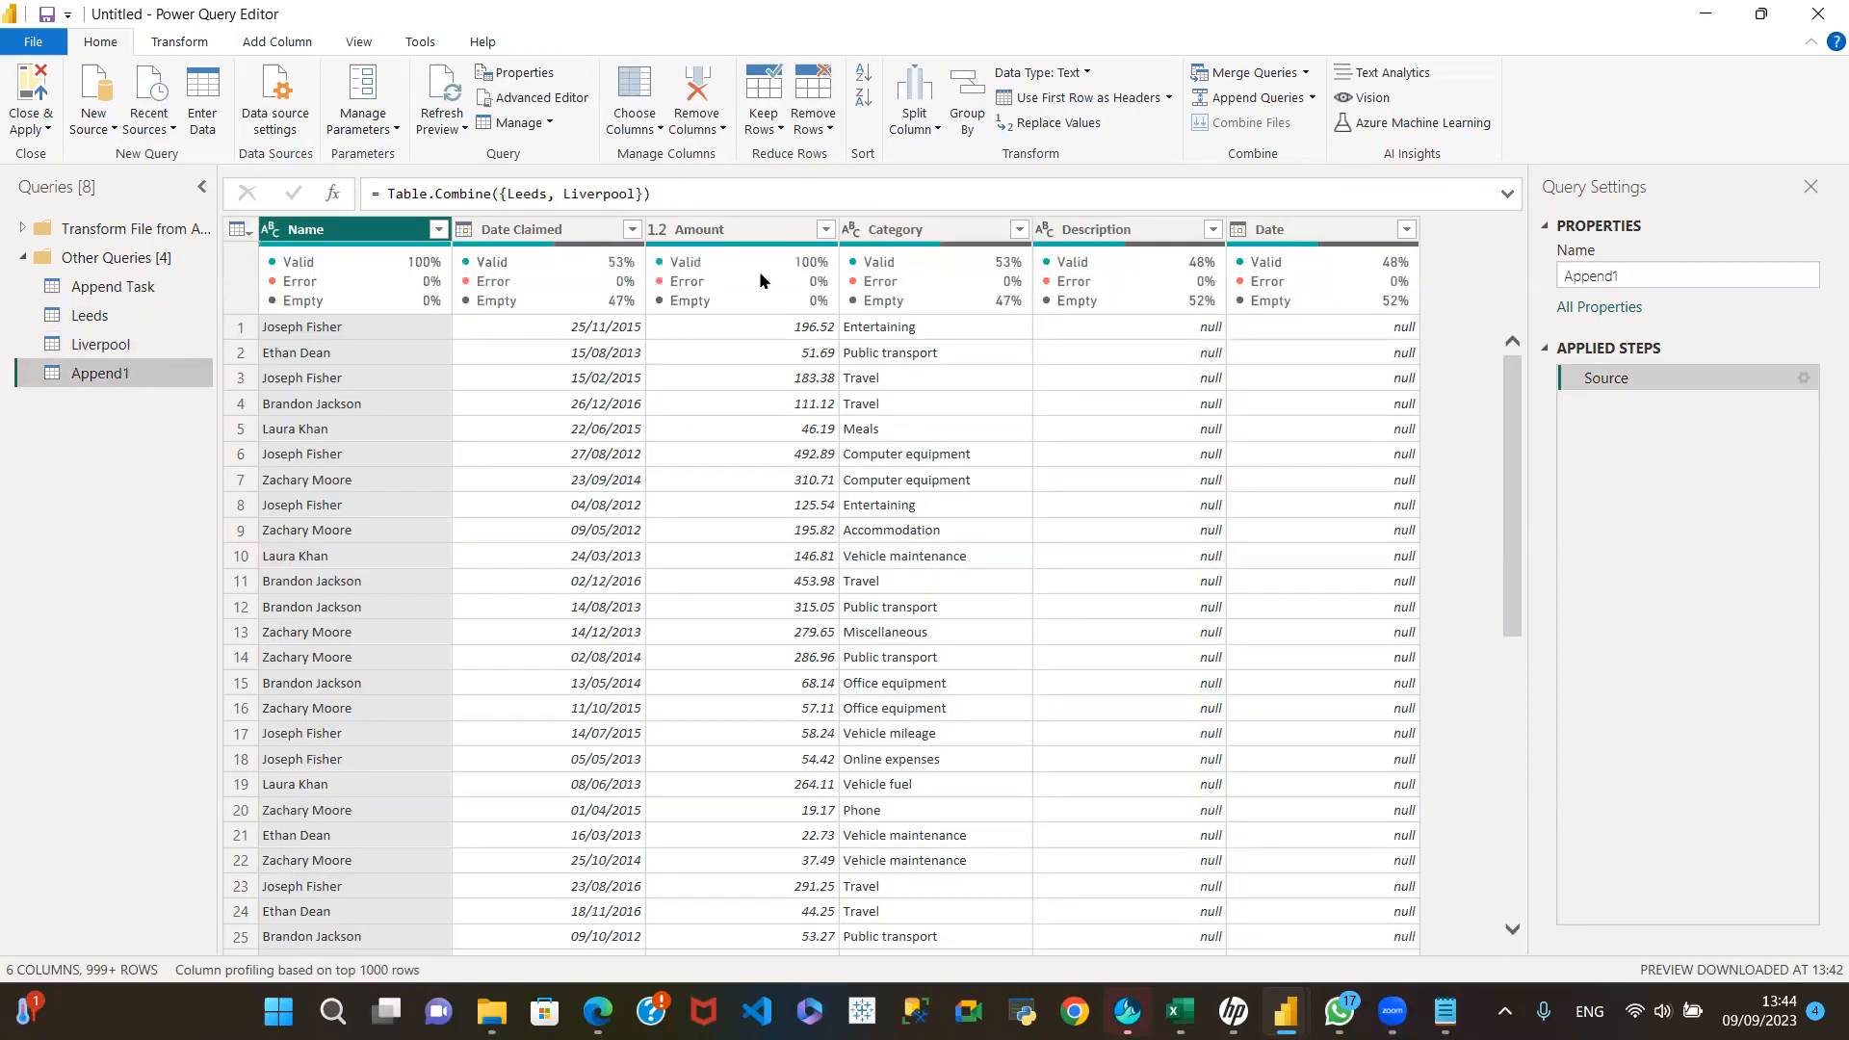
{"action": "left_click", "coordinate": [826, 229]}
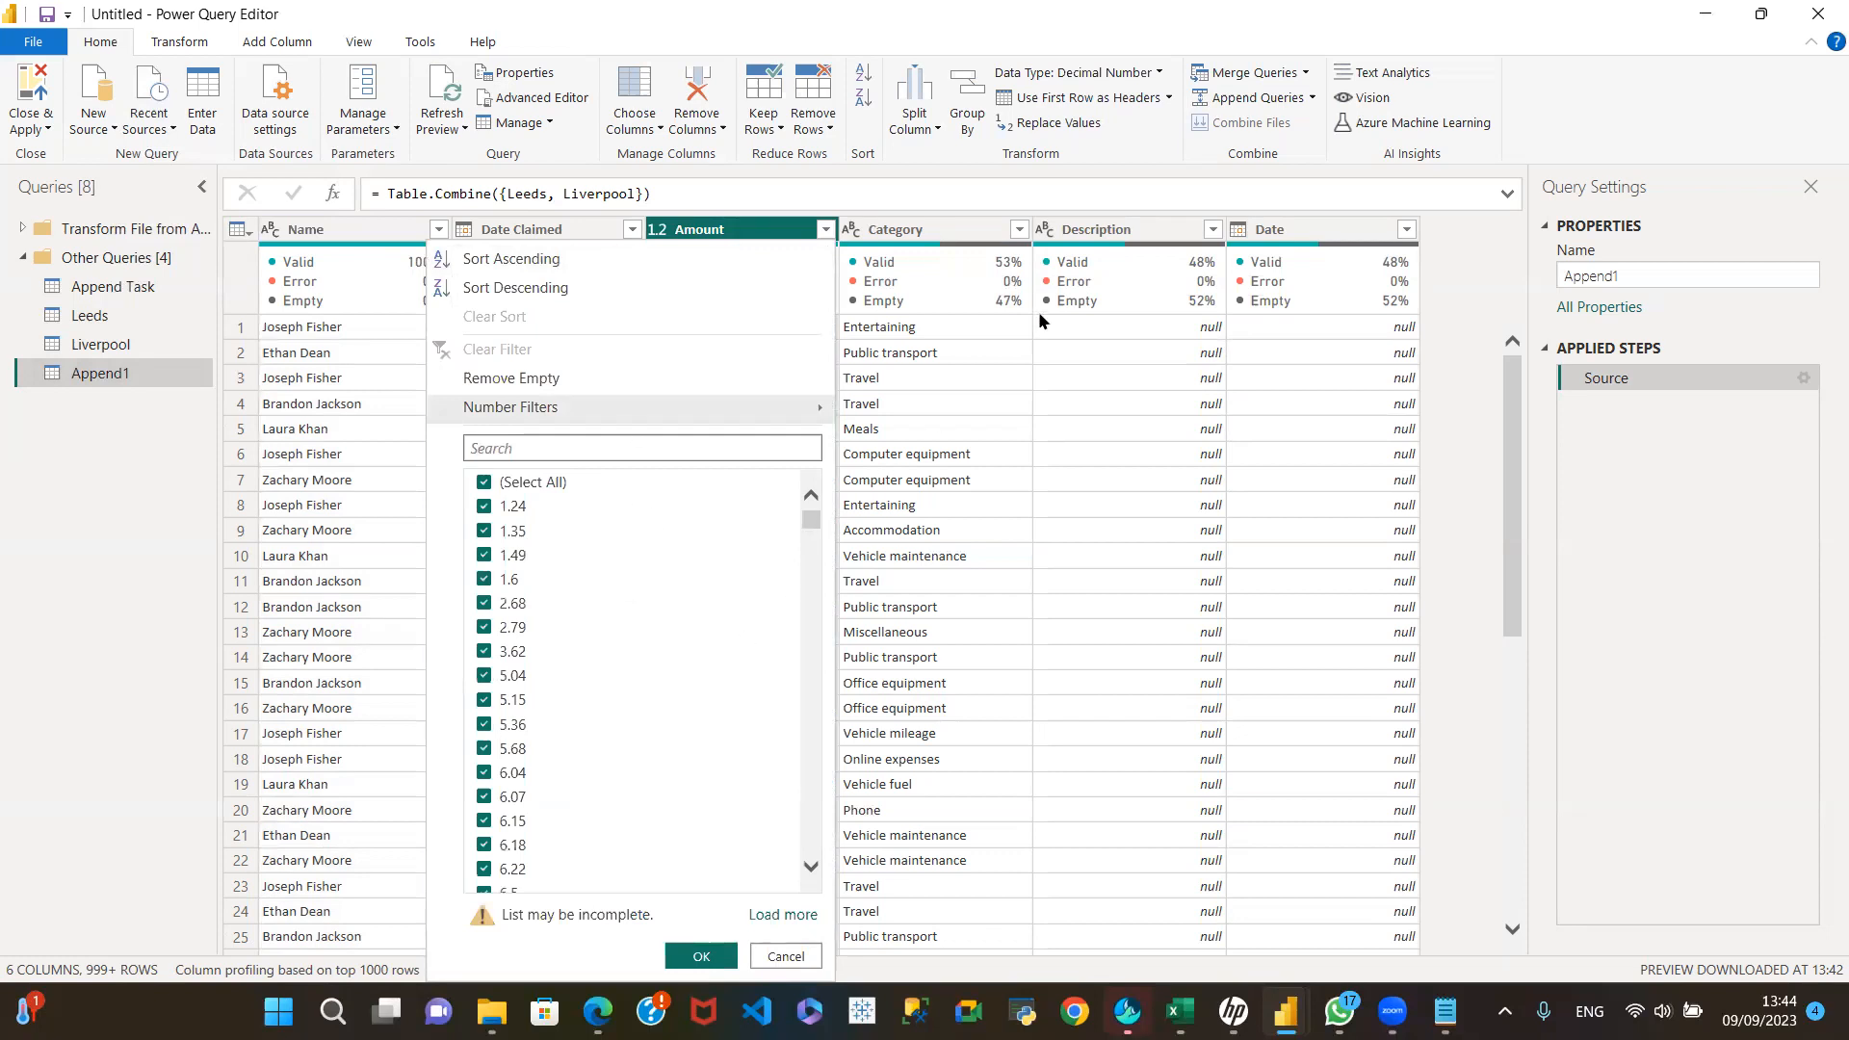
{"action": "left_click", "coordinate": [784, 957]}
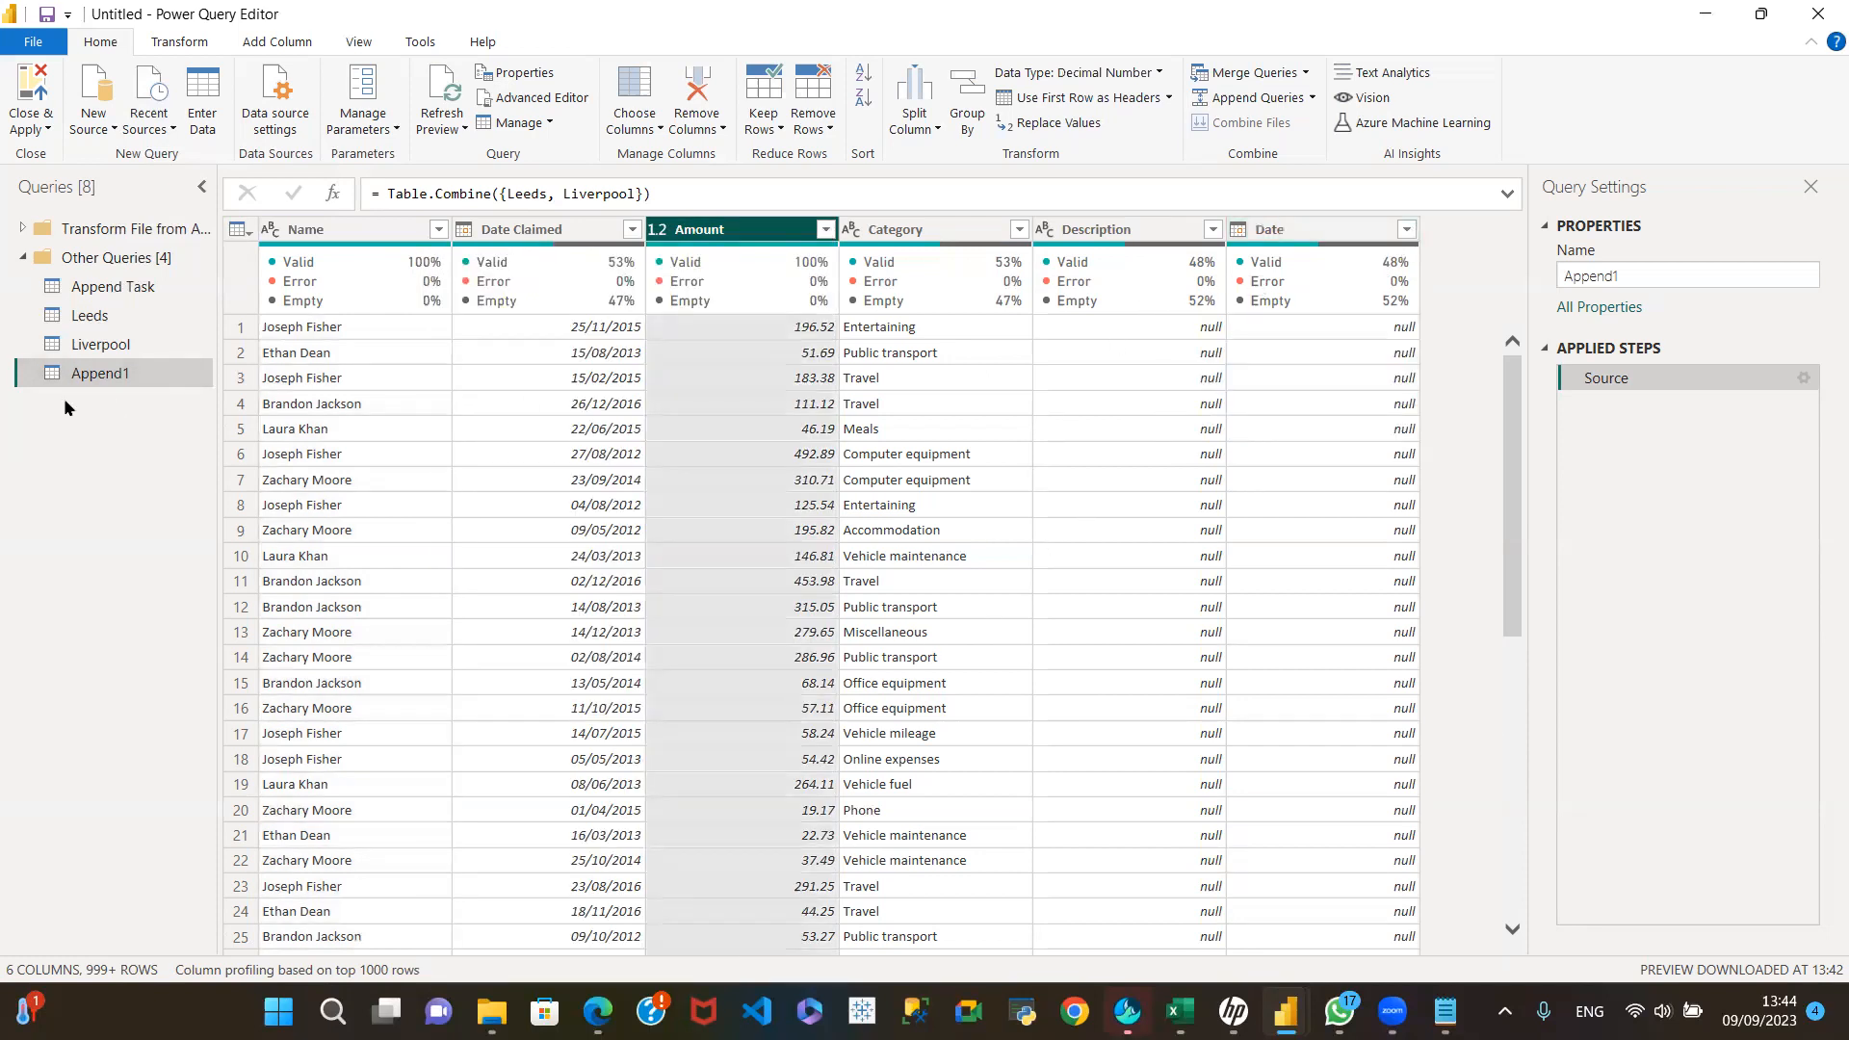
Step: Trace each column of the appended query back to Leeds or Liverpool, checking which column names match and which differ
{"action": "left_click", "coordinate": [89, 318]}
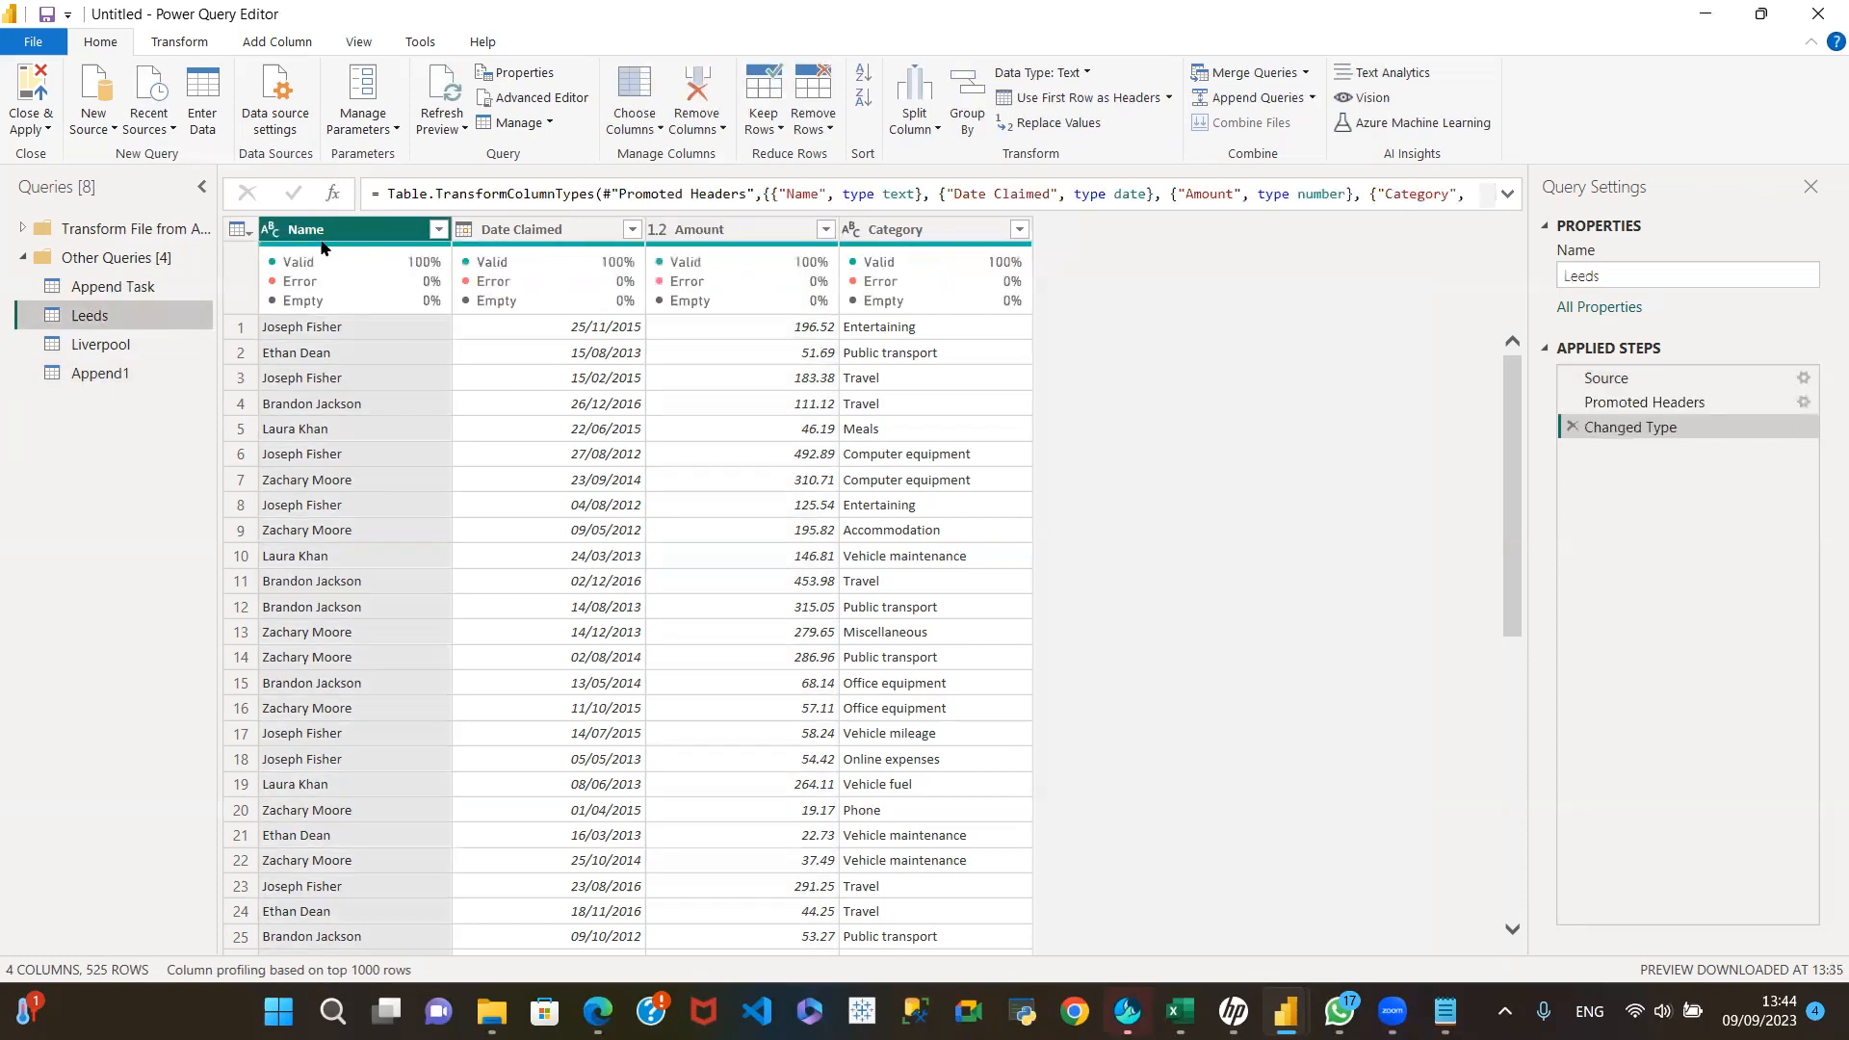
{"action": "left_click", "coordinate": [147, 346]}
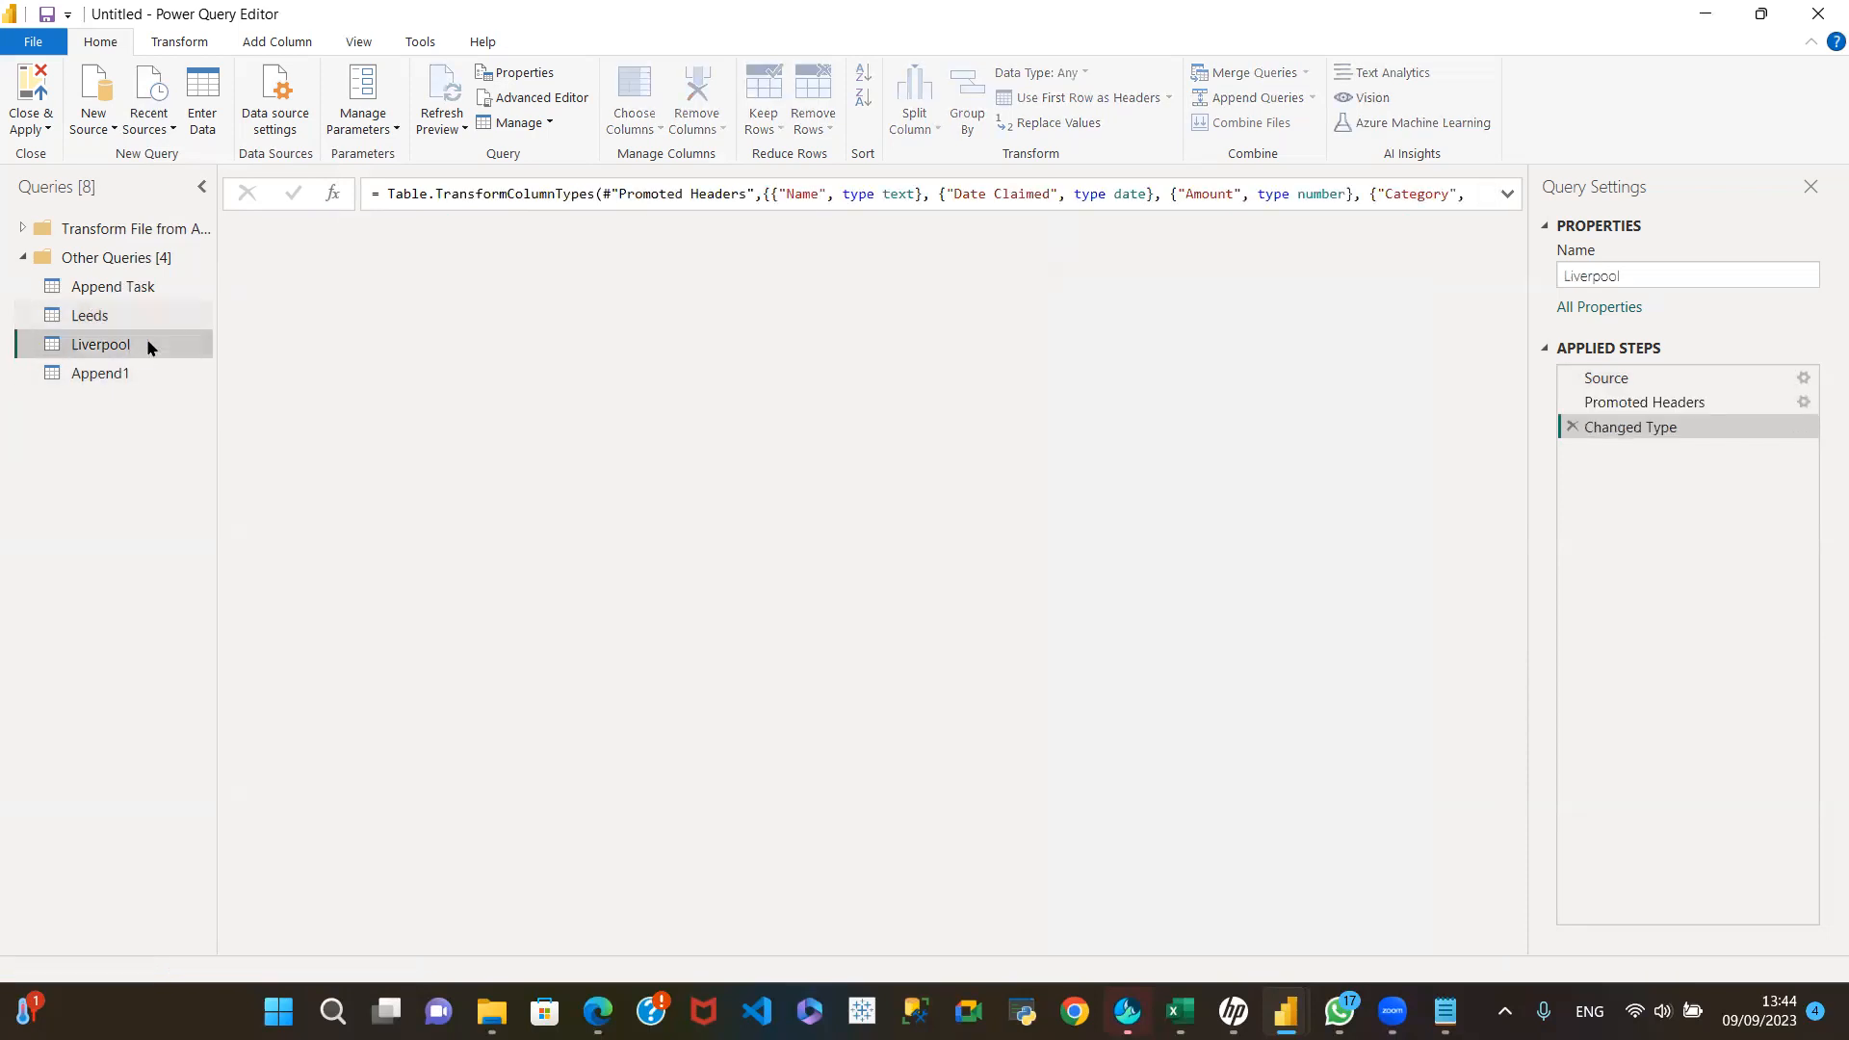
{"action": "left_click", "coordinate": [101, 376]}
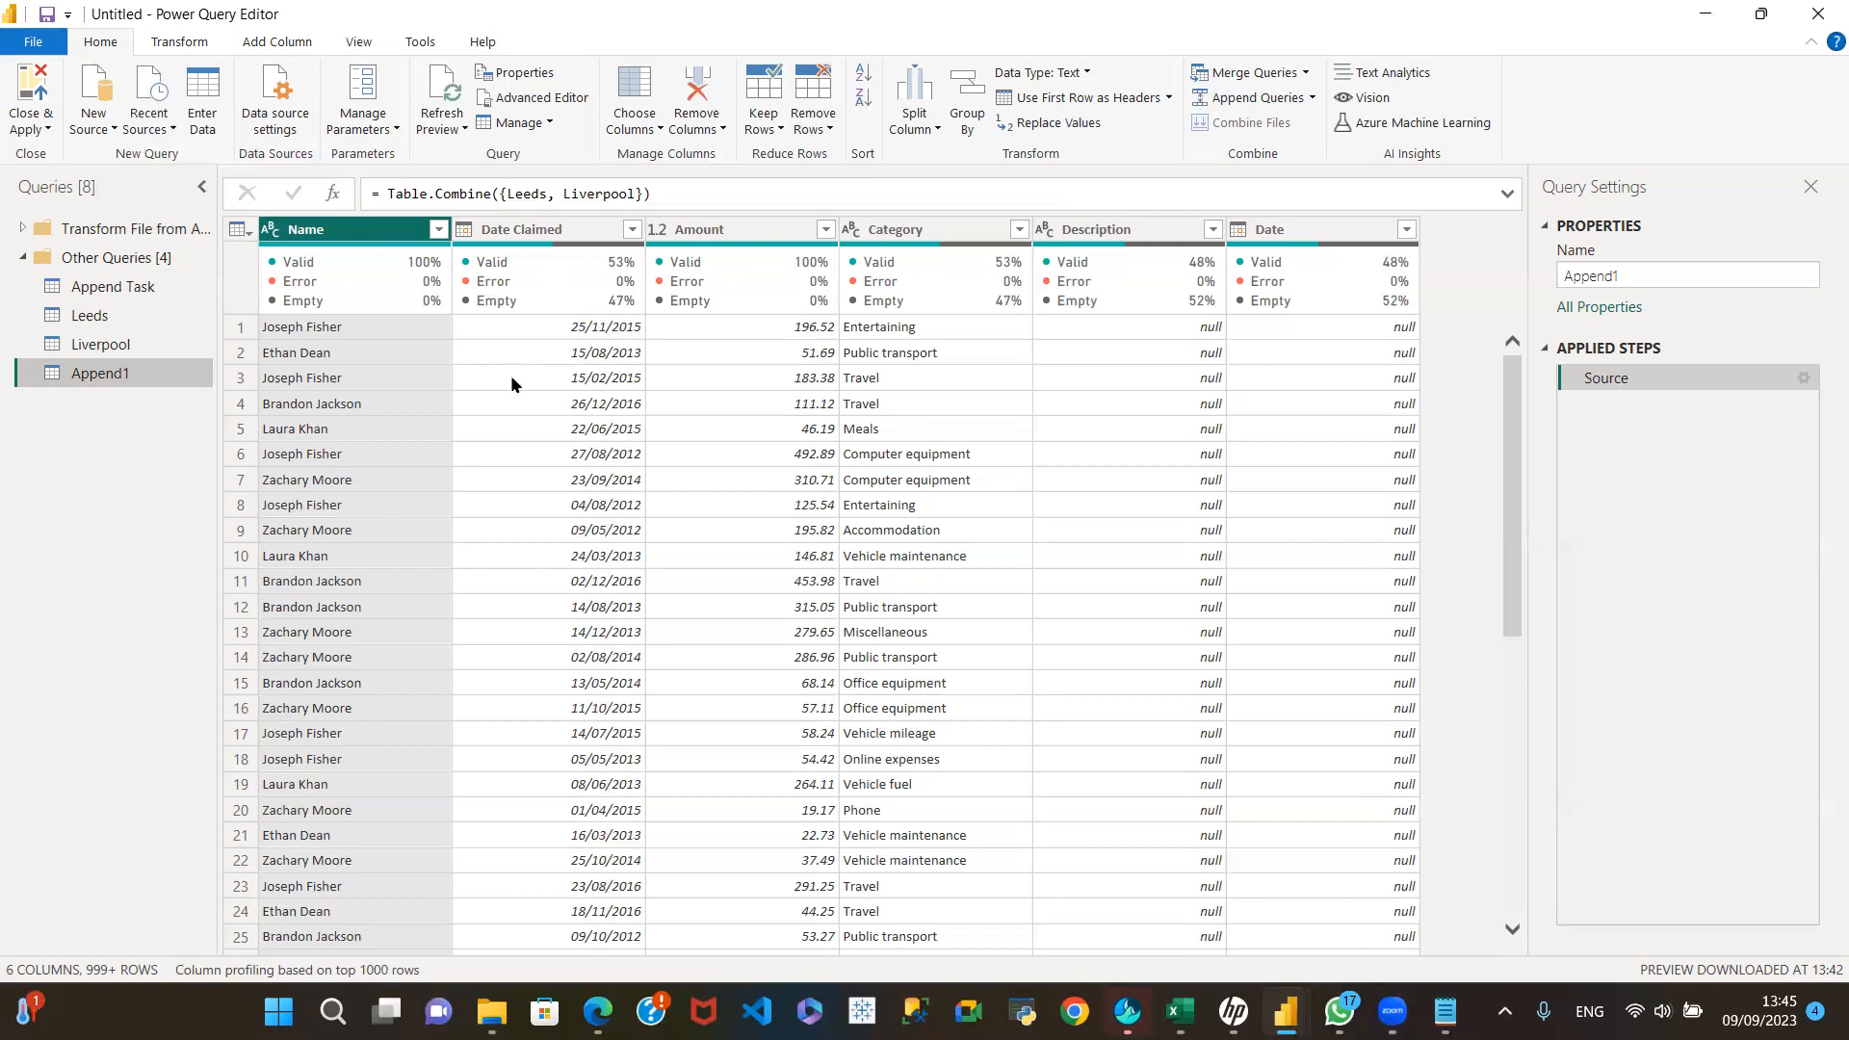
{"action": "left_click", "coordinate": [131, 324]}
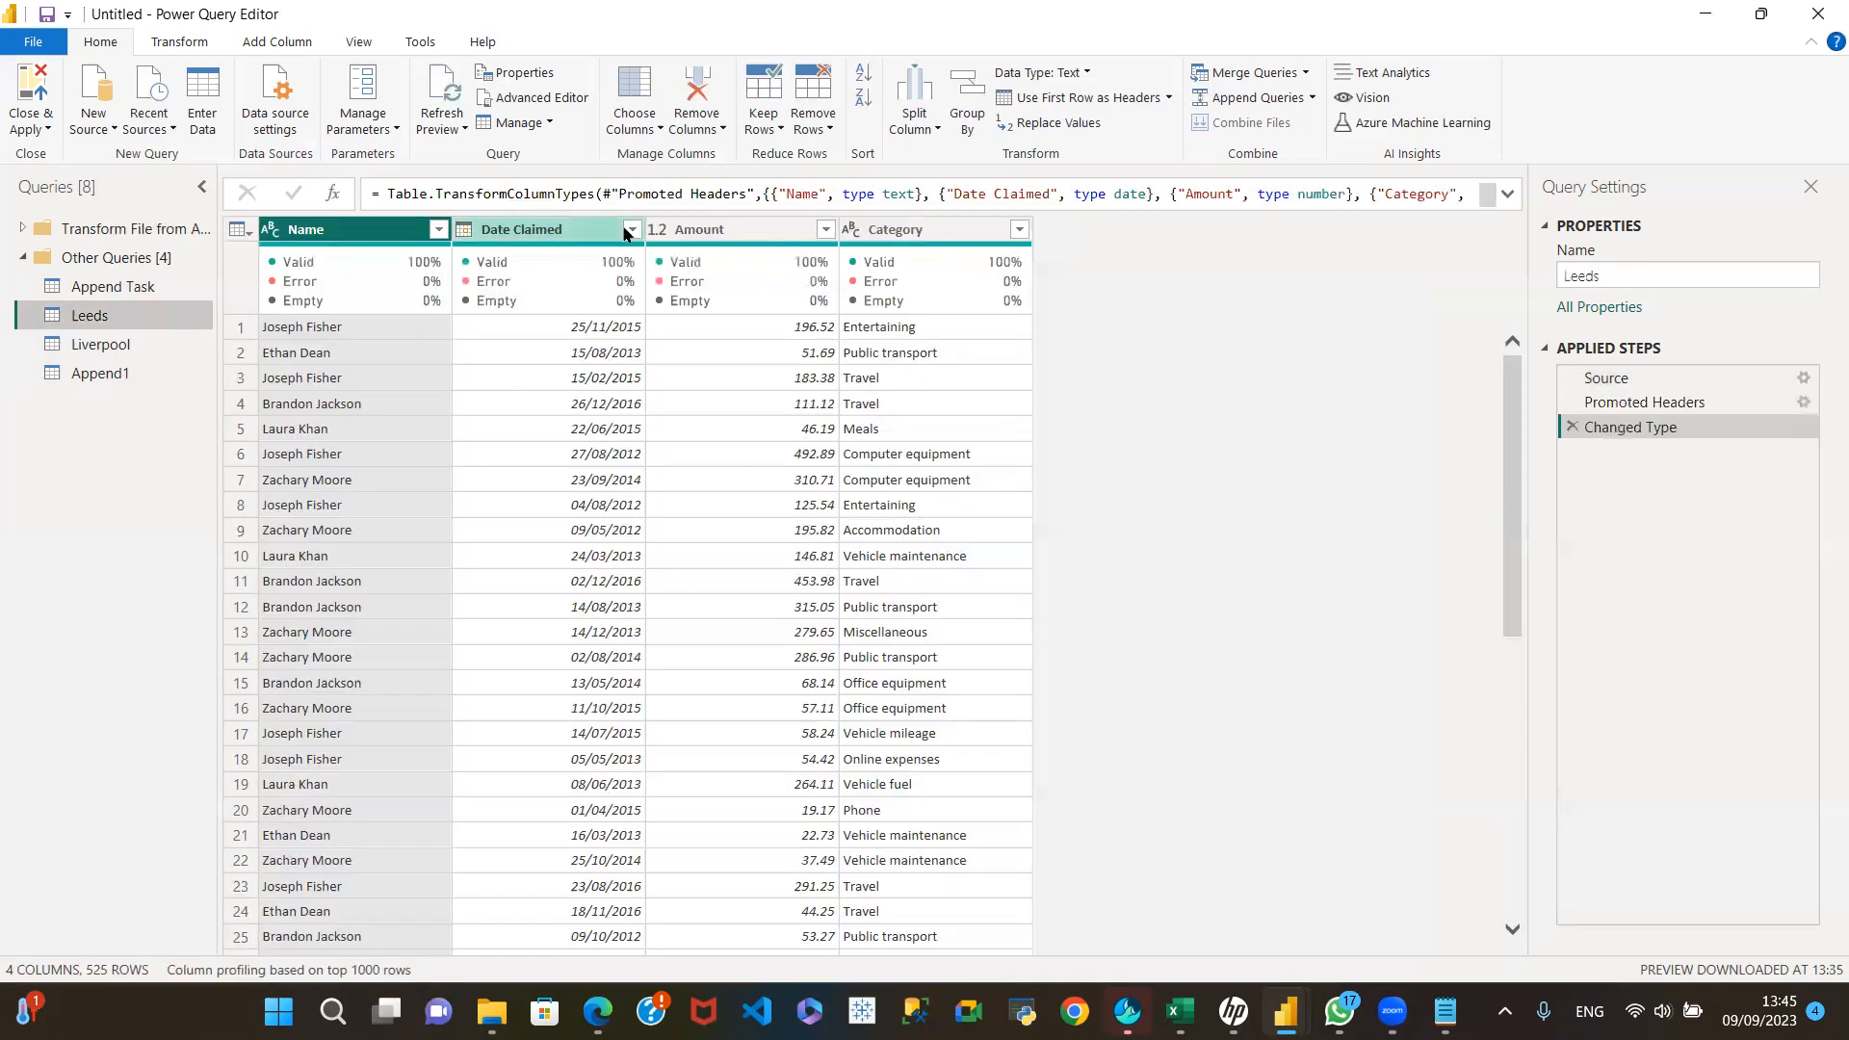
{"action": "left_click", "coordinate": [126, 348]}
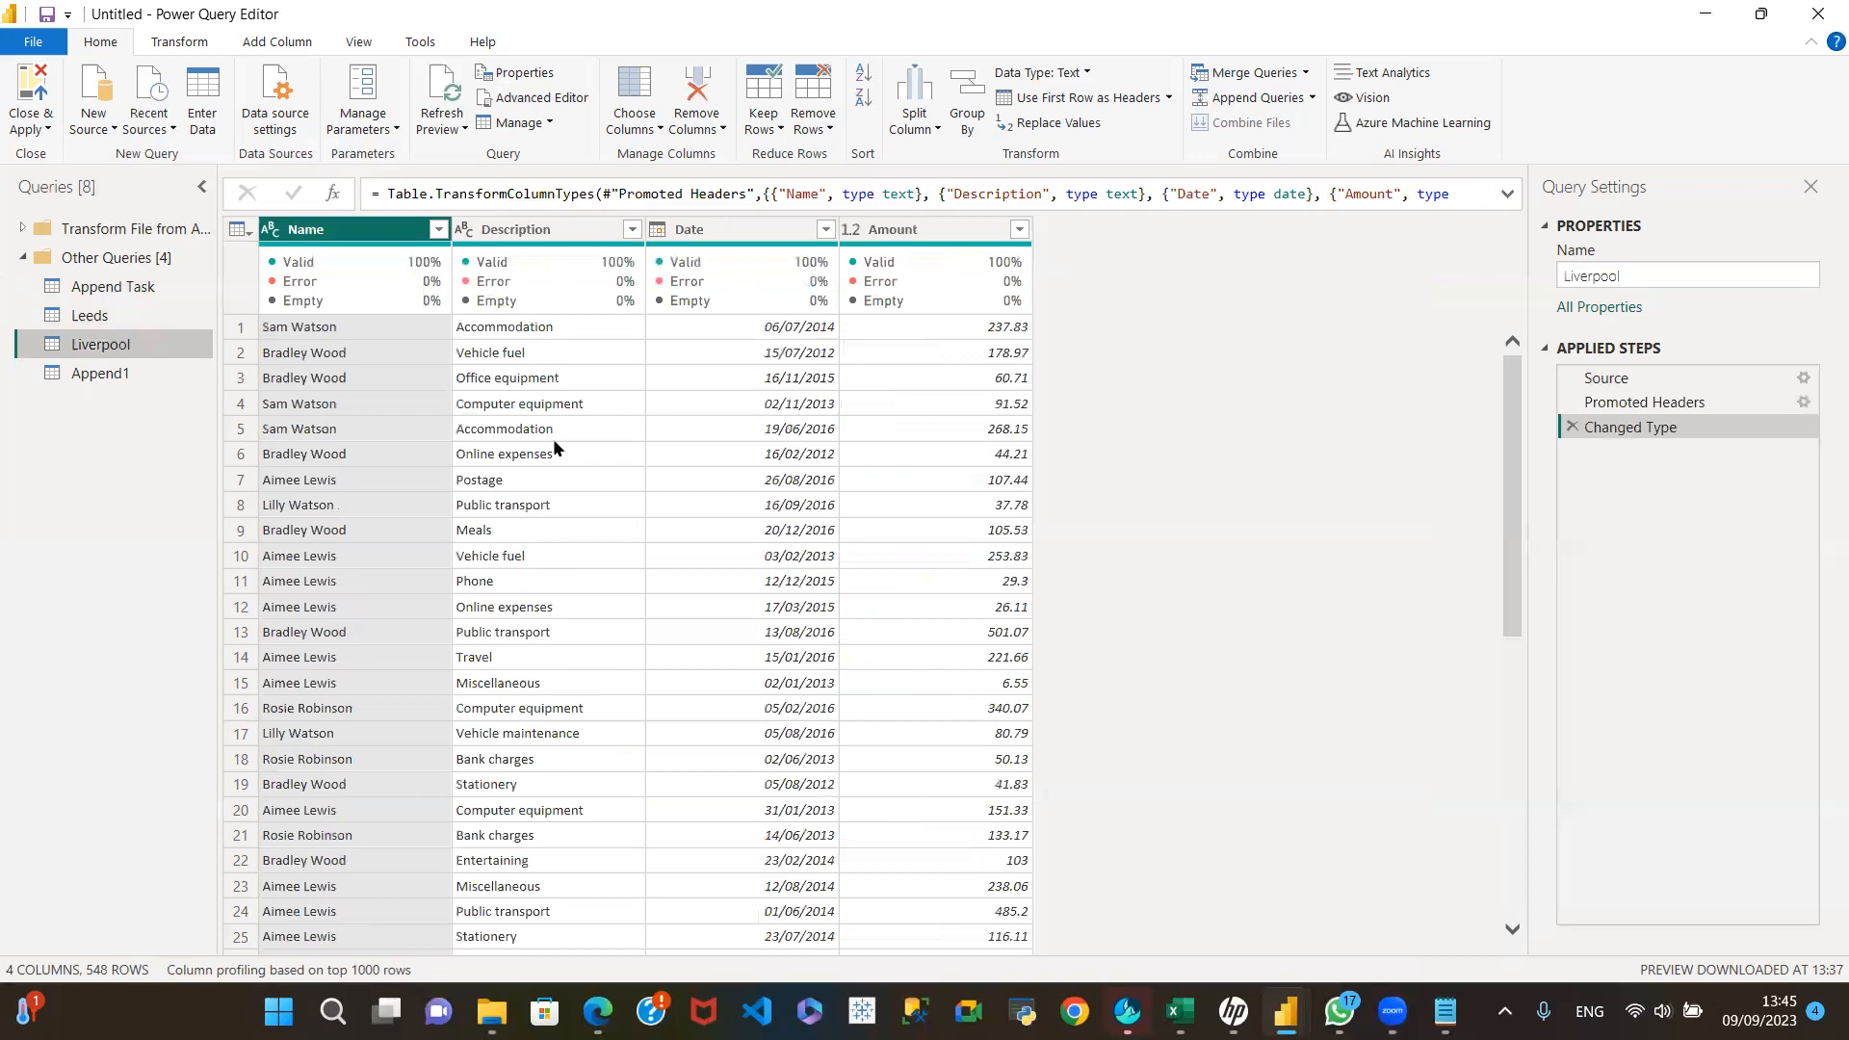
{"action": "left_click", "coordinate": [129, 316]}
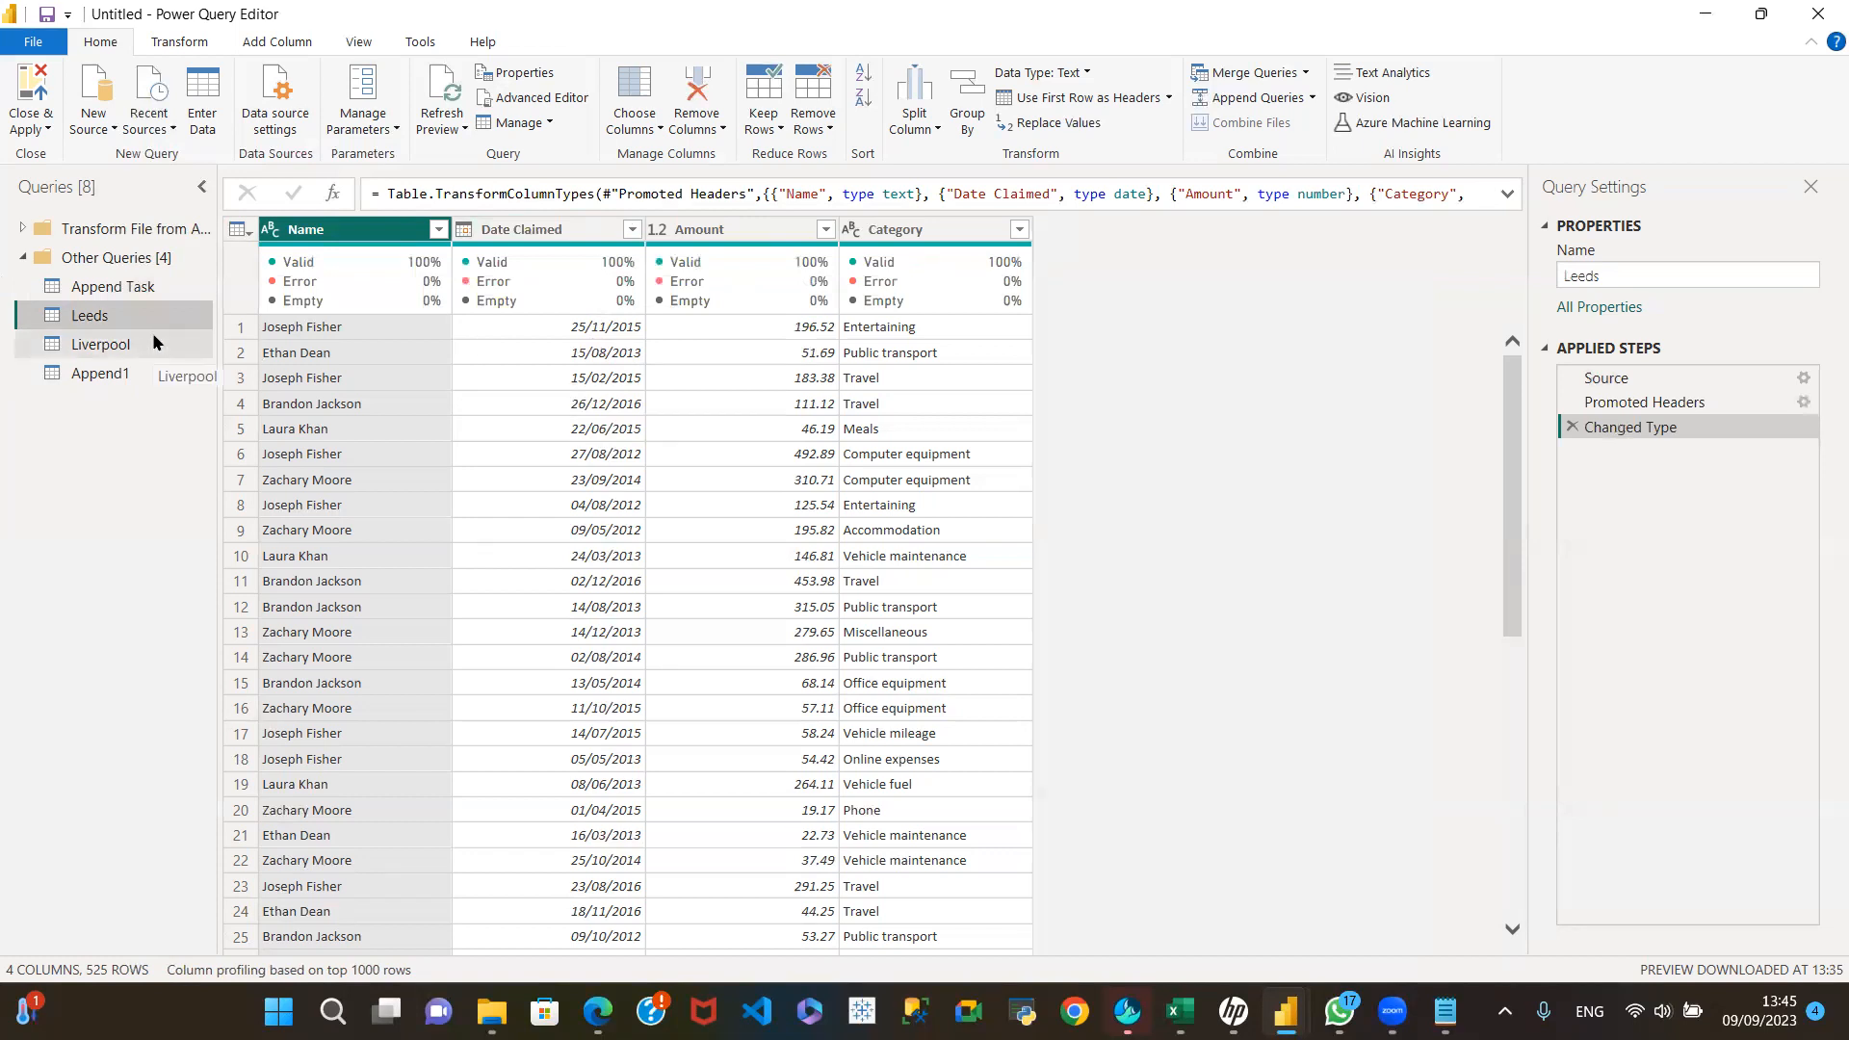
{"action": "mouse_move", "coordinate": [632, 257]}
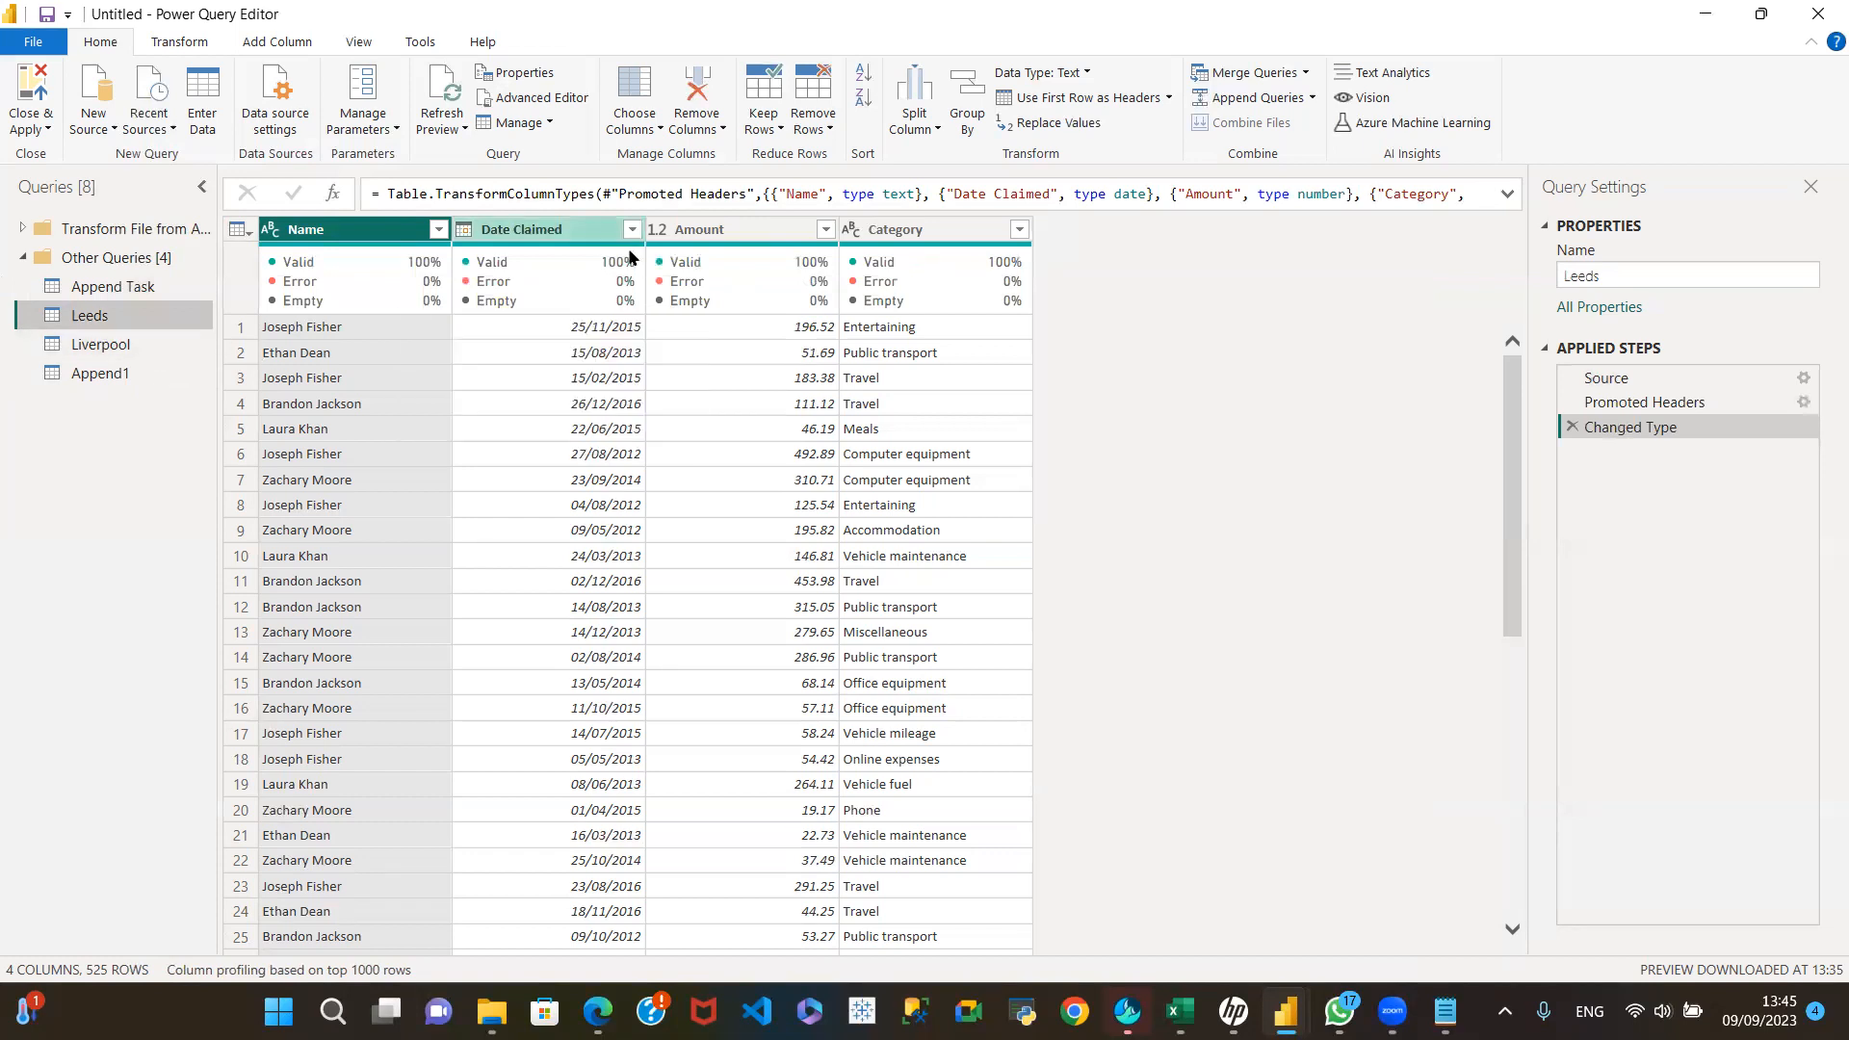
{"action": "left_click", "coordinate": [131, 347]}
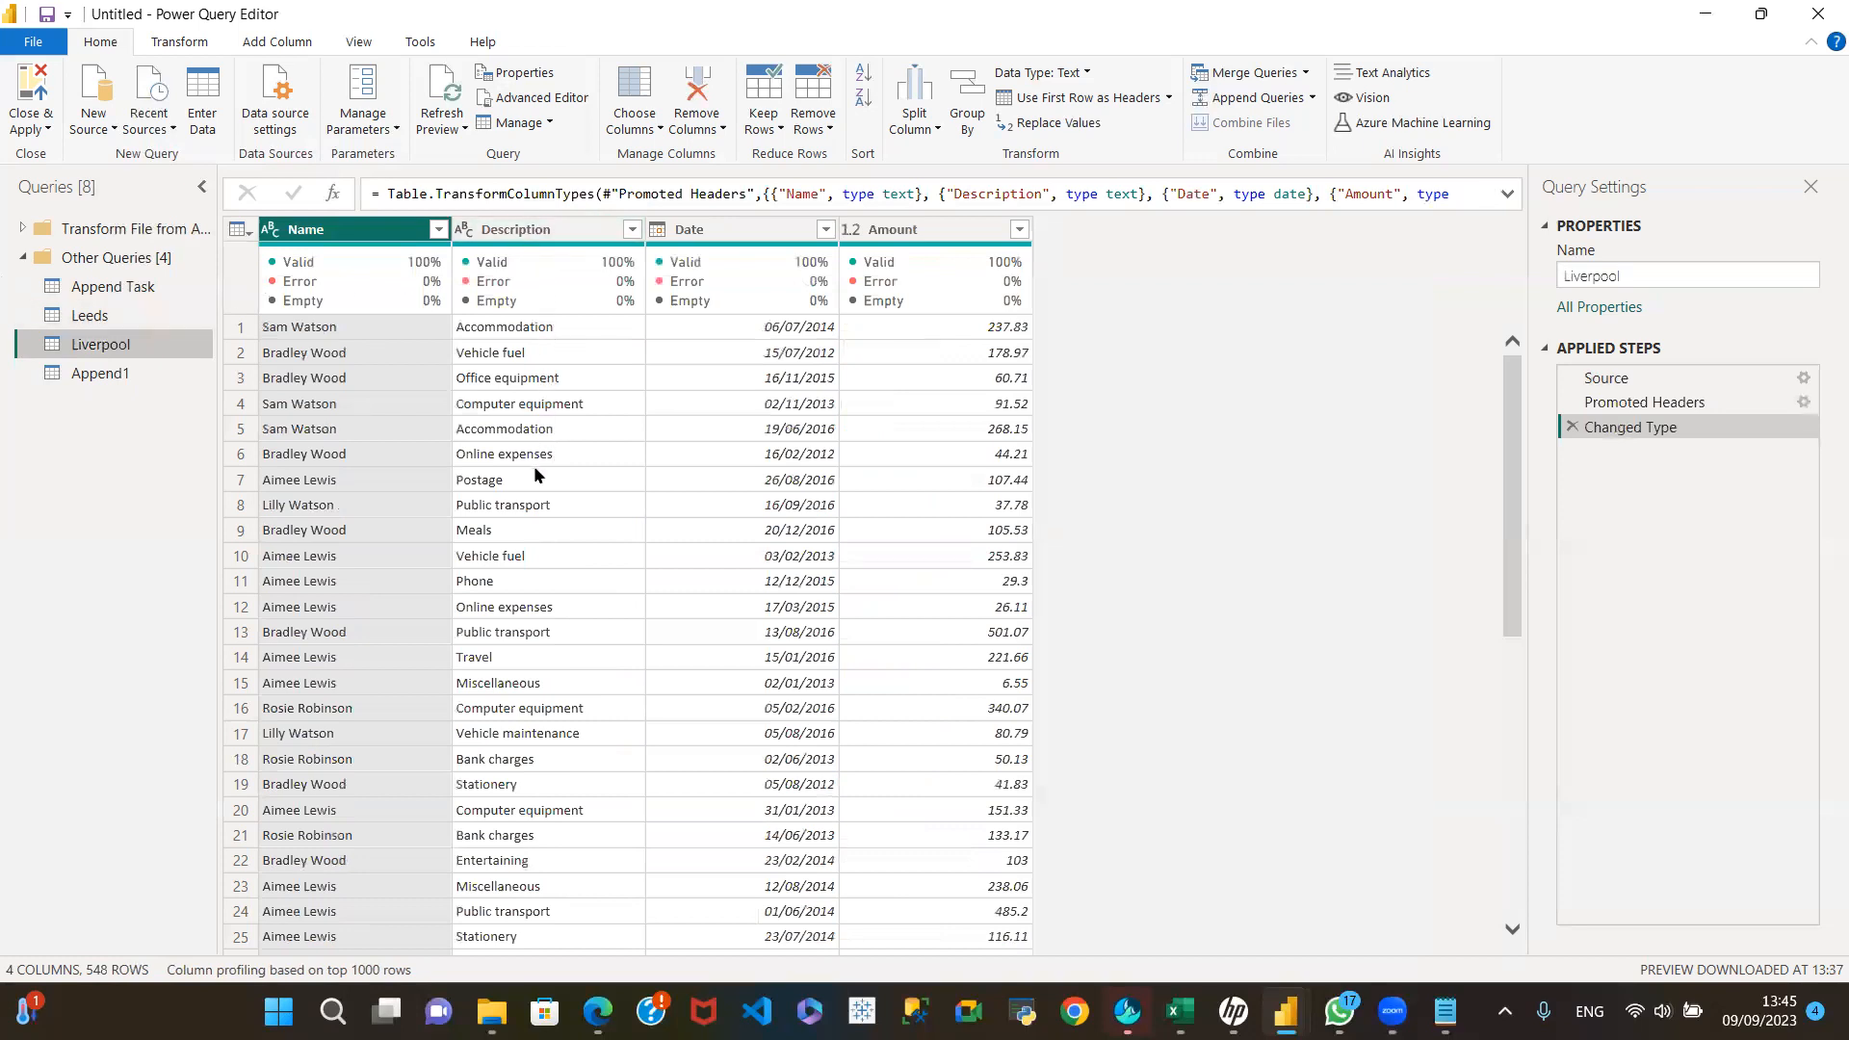
{"action": "left_click", "coordinate": [125, 373]}
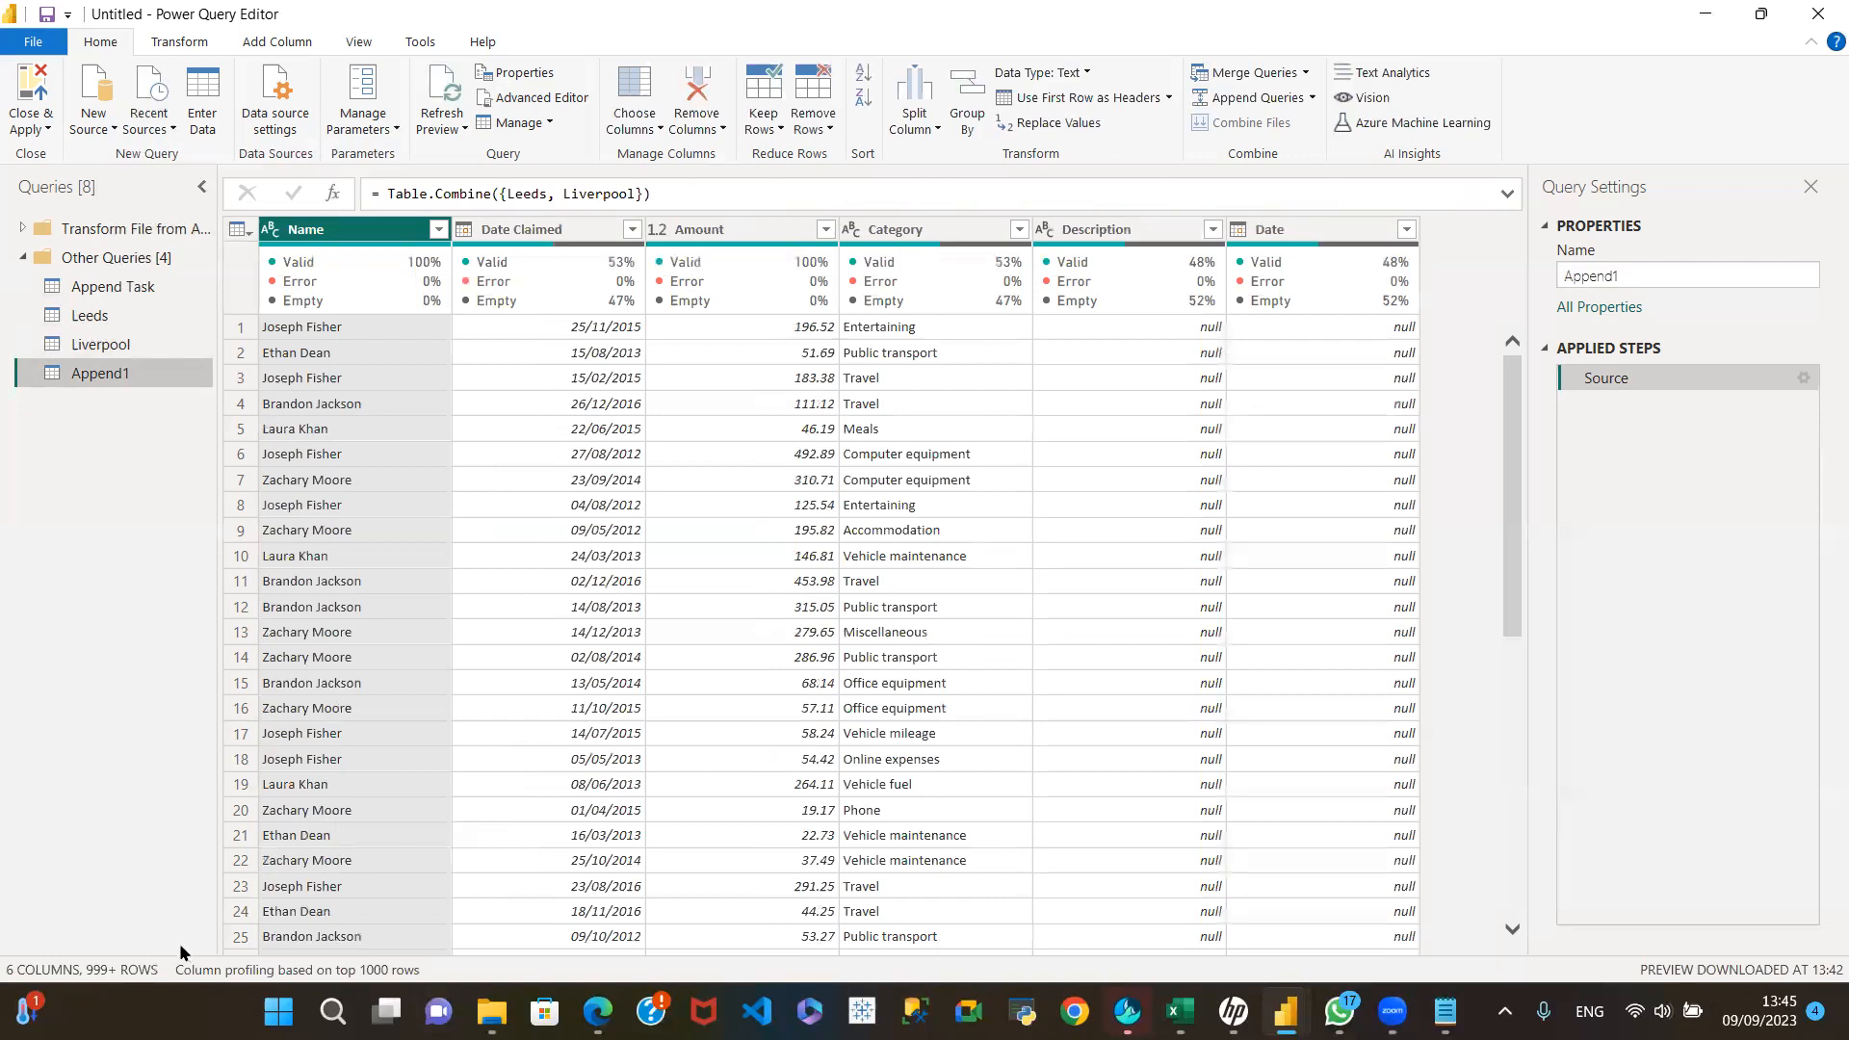
{"action": "left_click", "coordinate": [114, 315]}
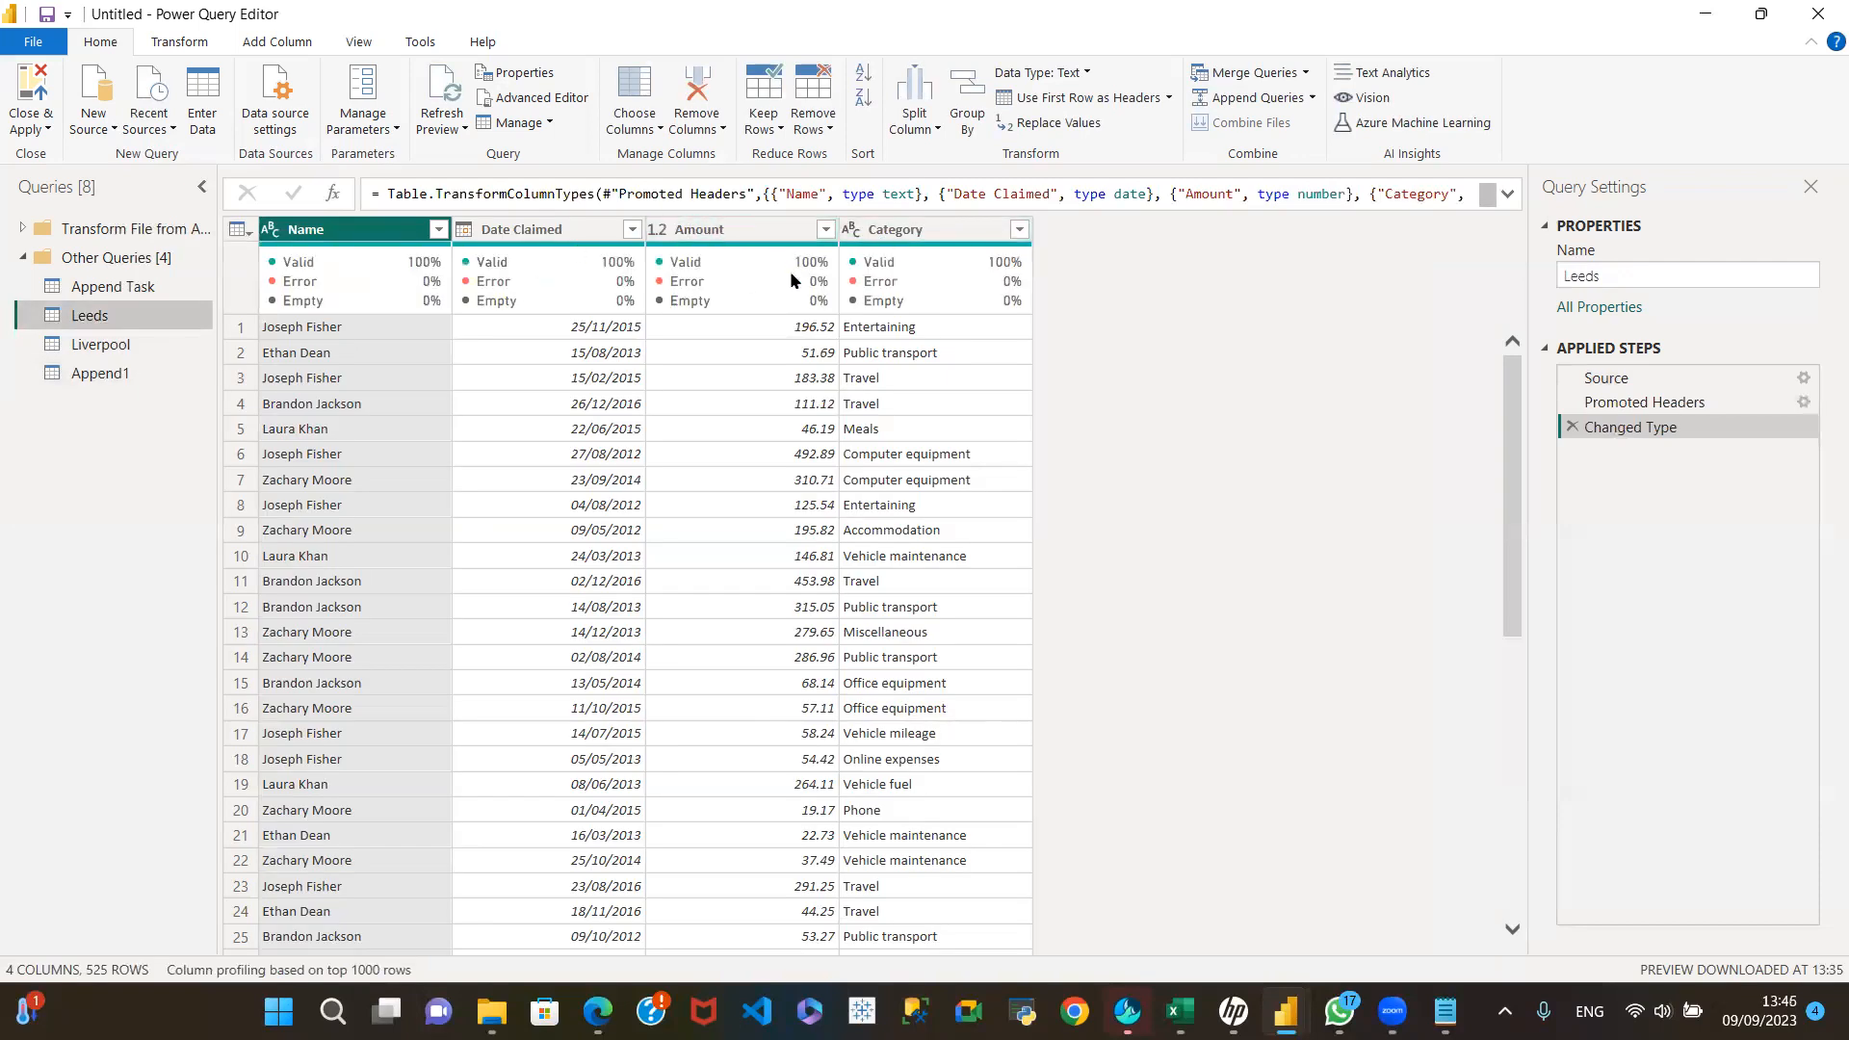
{"action": "left_click", "coordinate": [130, 347]}
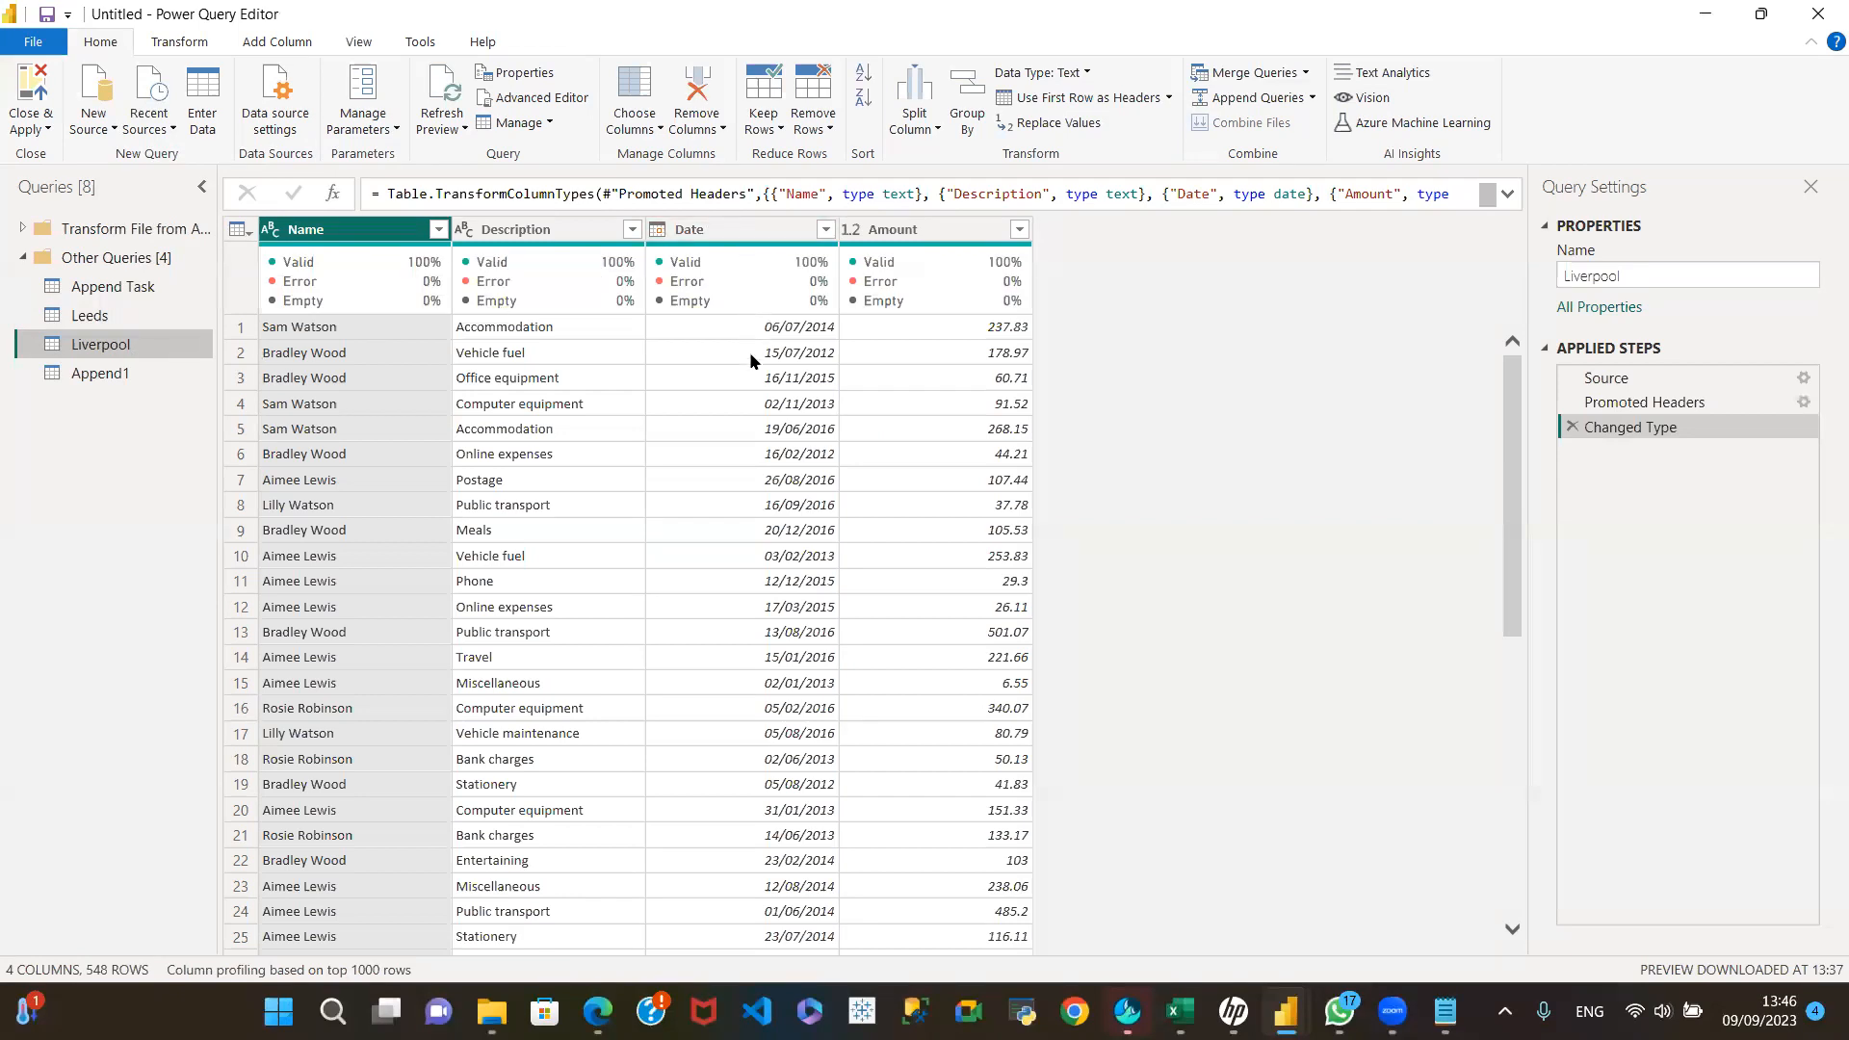
{"action": "left_click", "coordinate": [181, 371]}
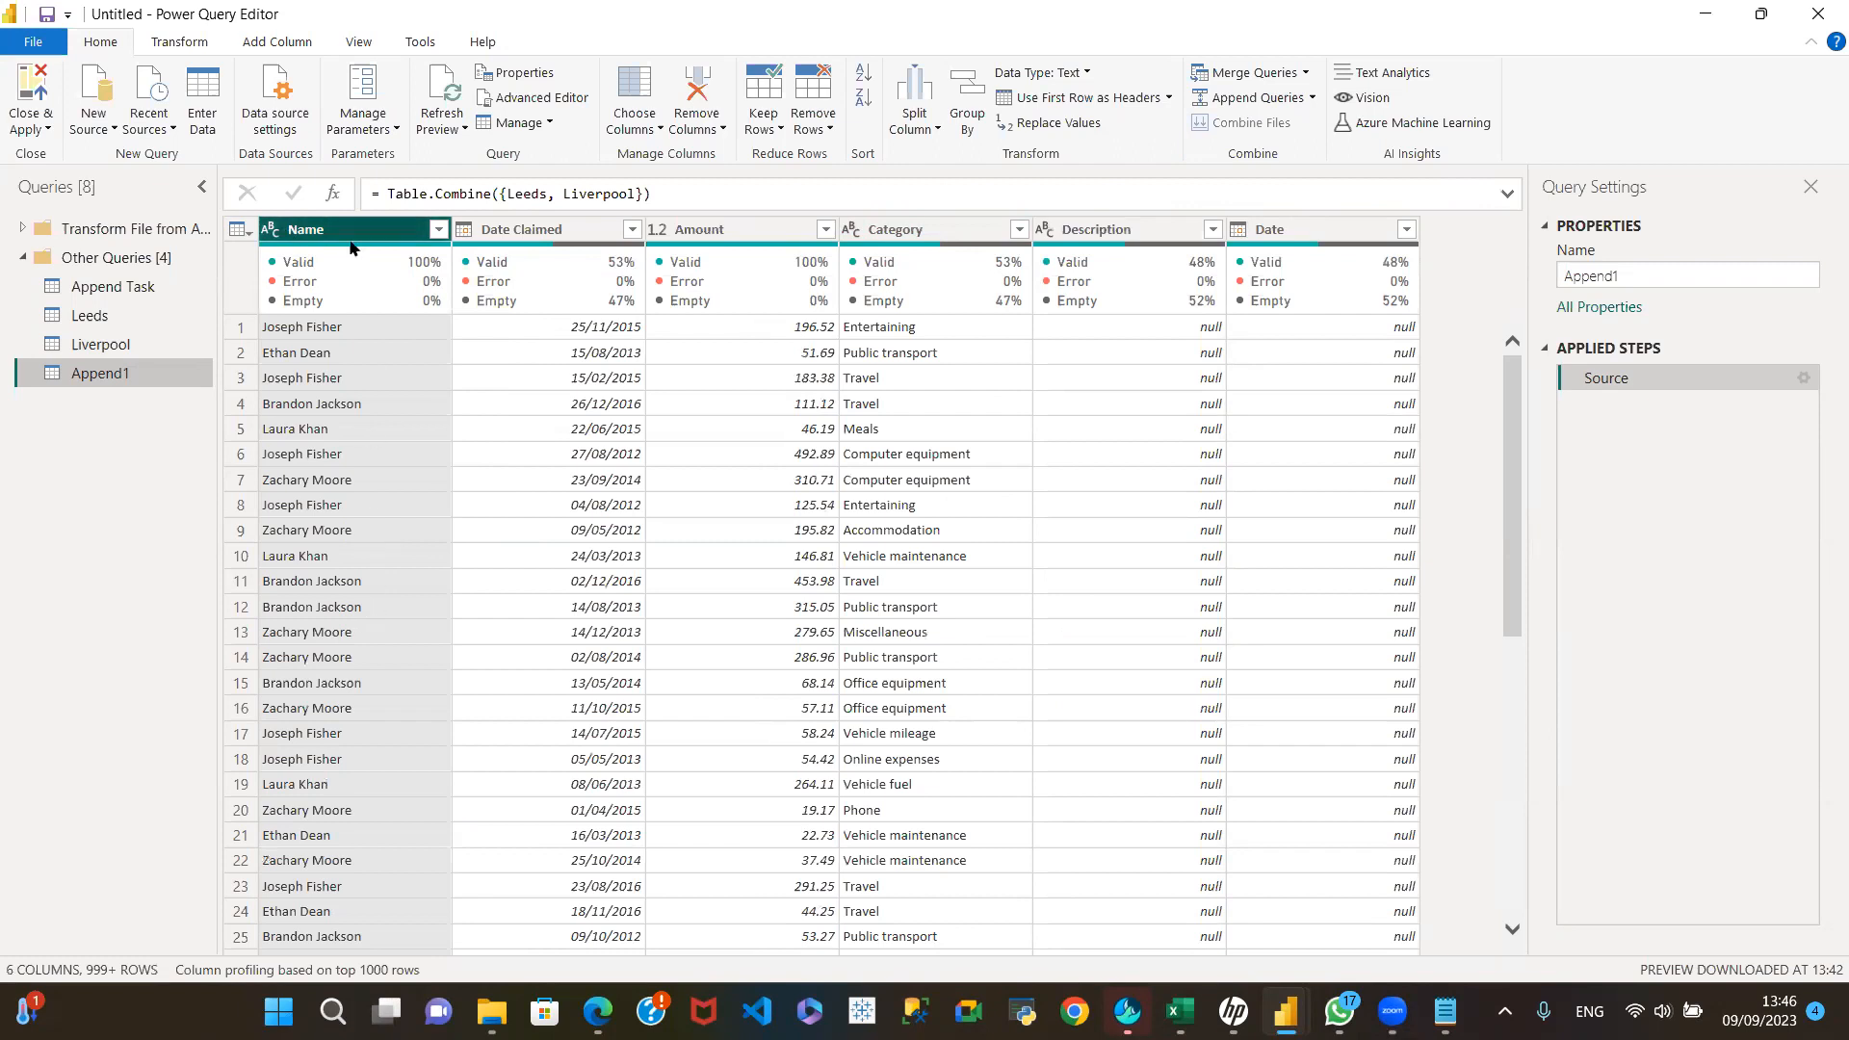
{"action": "left_click", "coordinate": [127, 312]}
{"action": "left_click", "coordinate": [135, 344]}
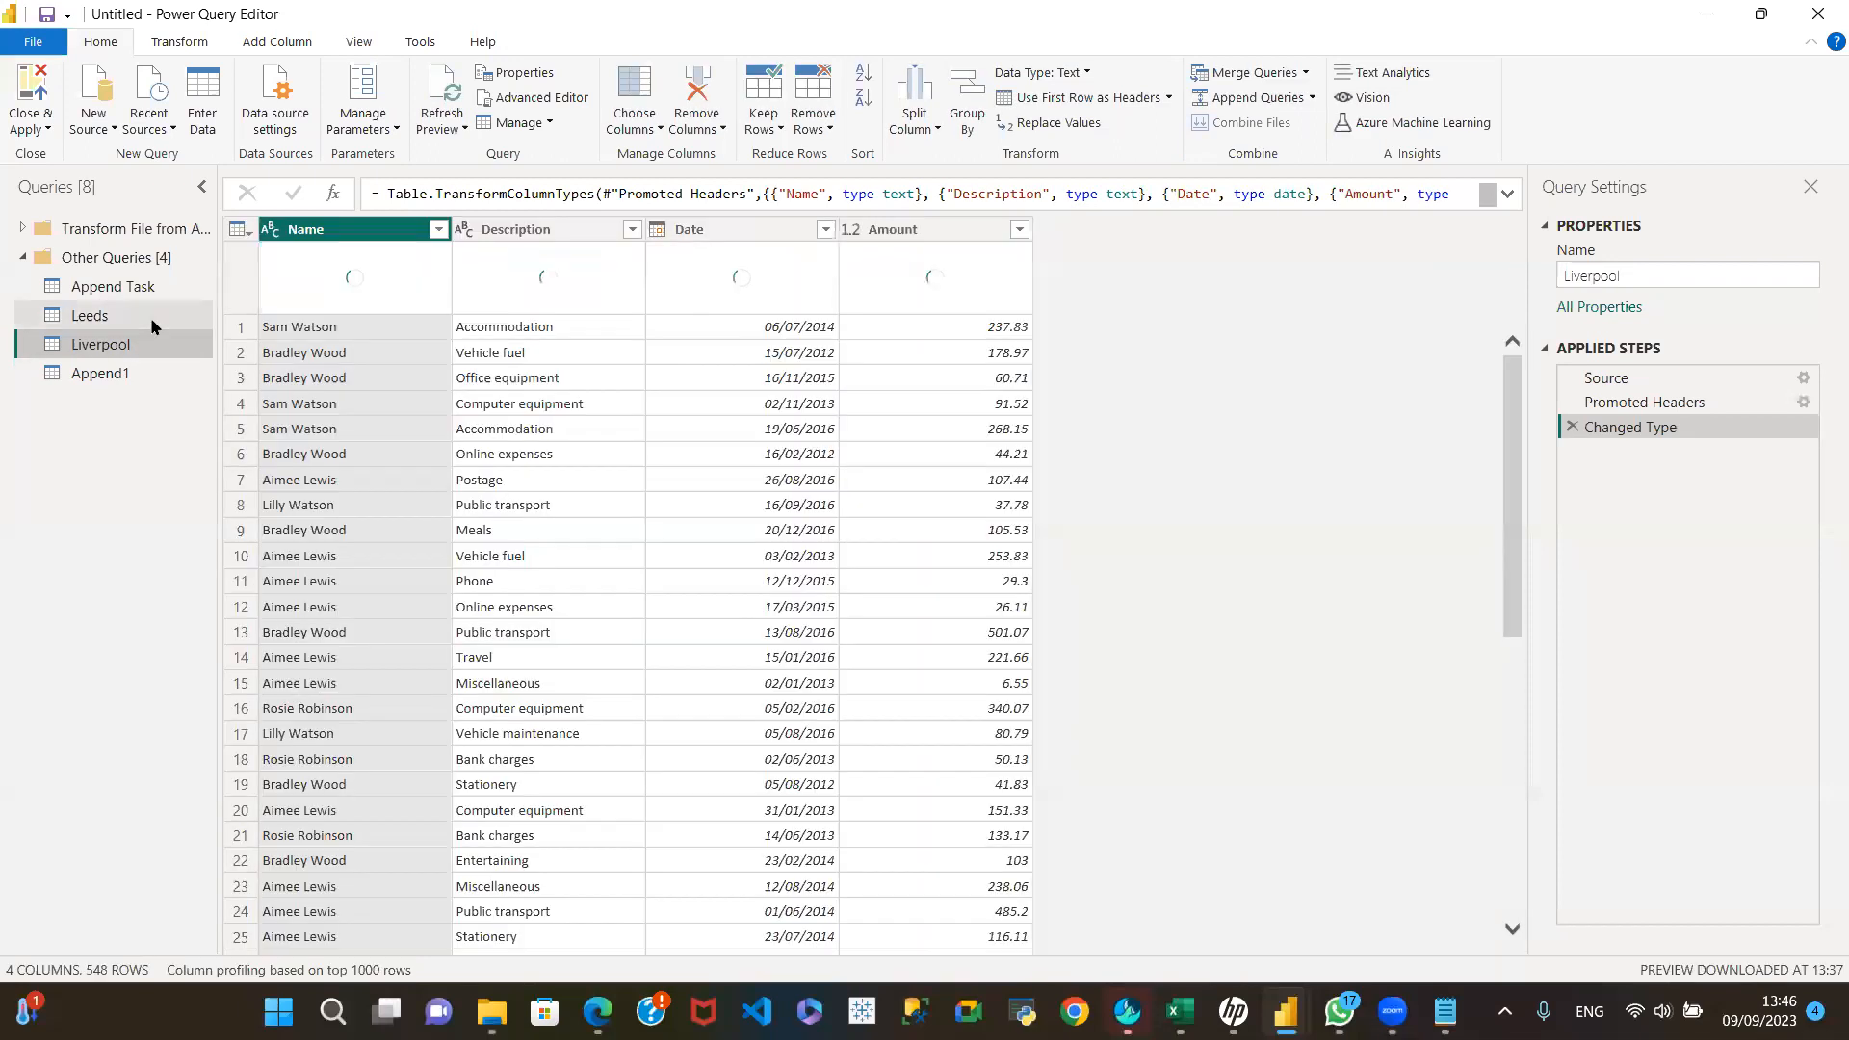
Step: Delete the Append1 query that combines Leeds and Liverpool
{"action": "left_click", "coordinate": [118, 379]}
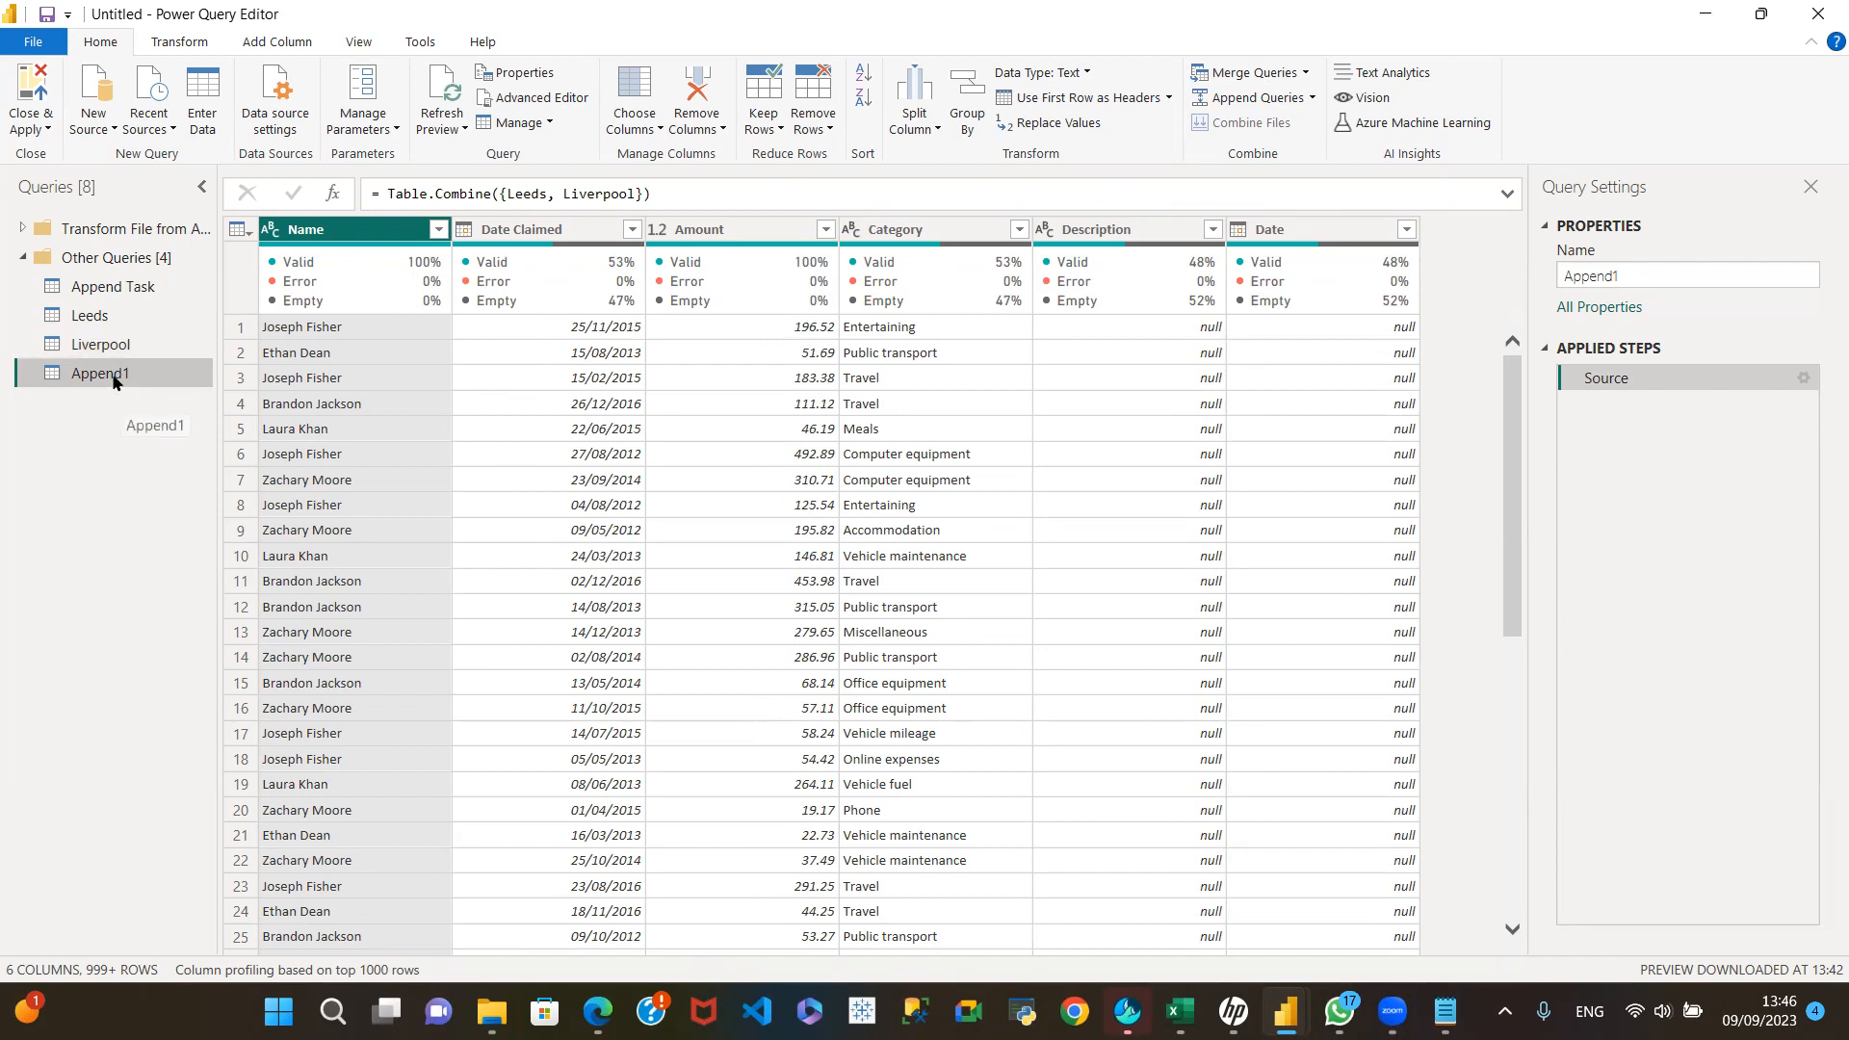
{"action": "right_click", "coordinate": [114, 380]}
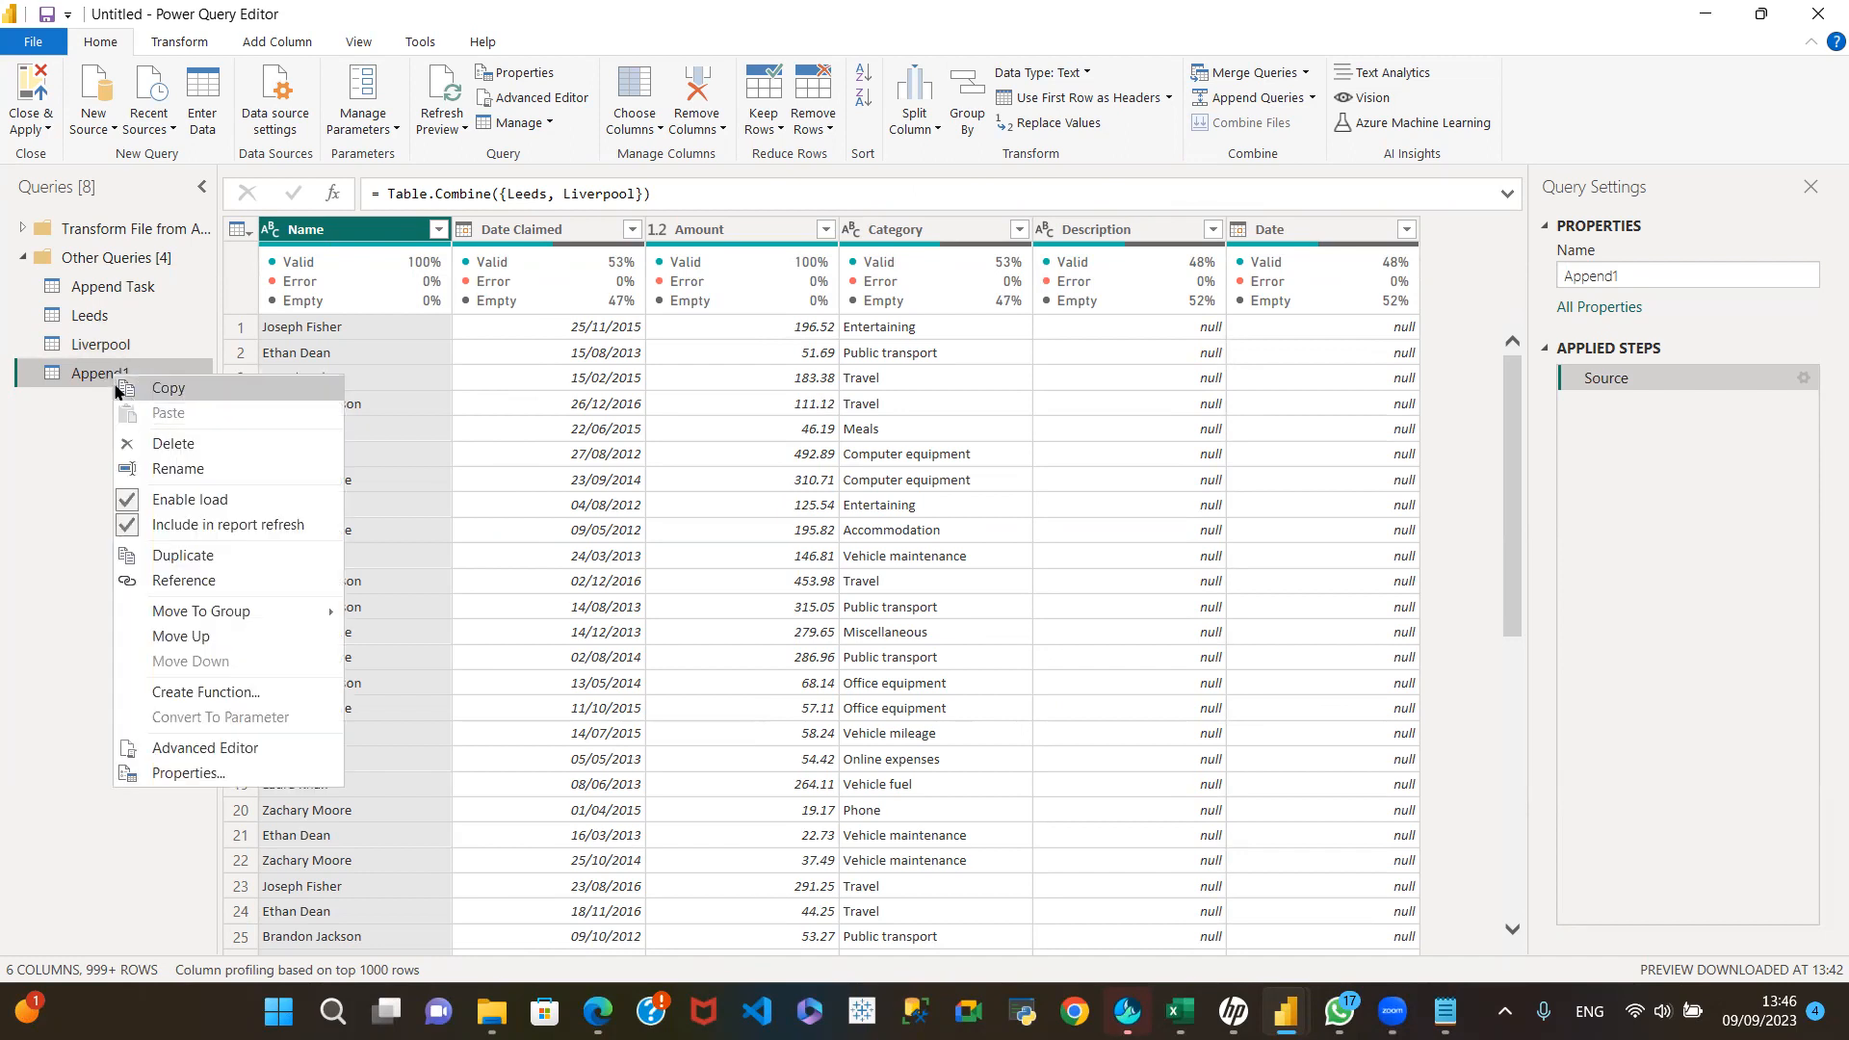
{"action": "left_click", "coordinate": [159, 445]}
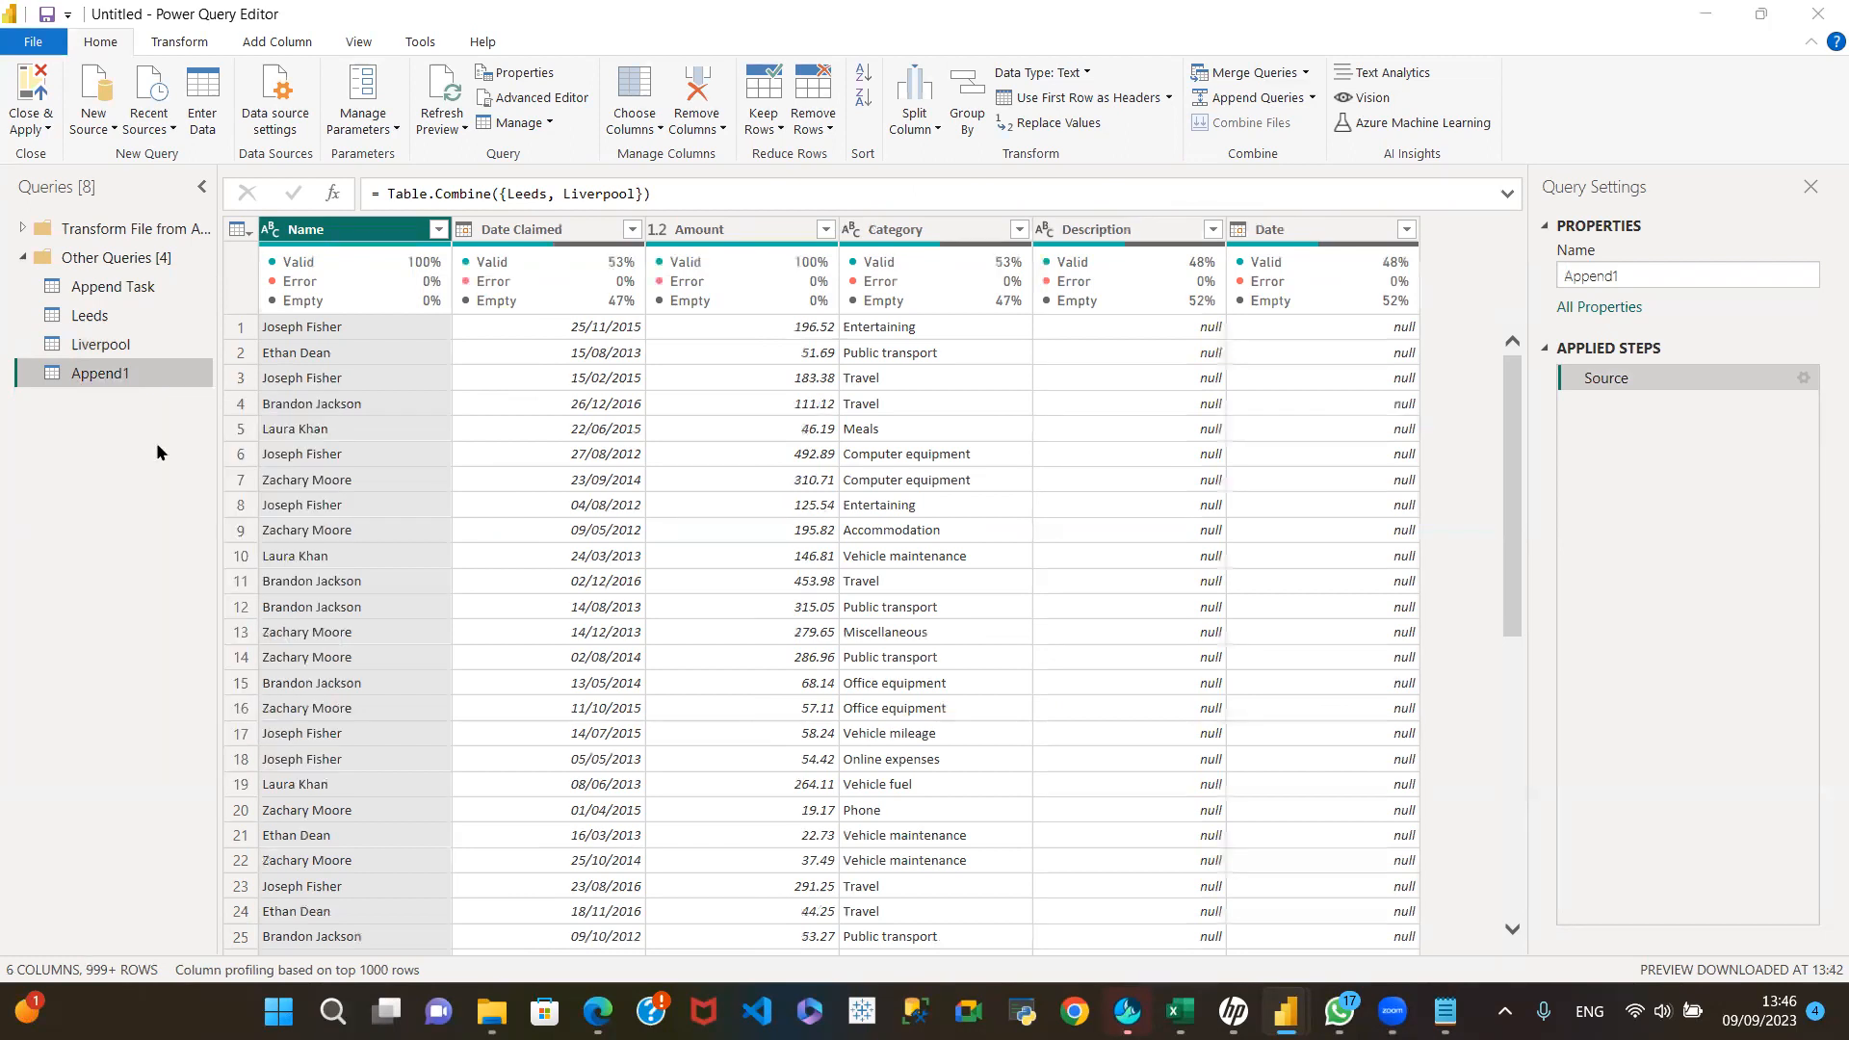
{"action": "left_click", "coordinate": [1040, 550]}
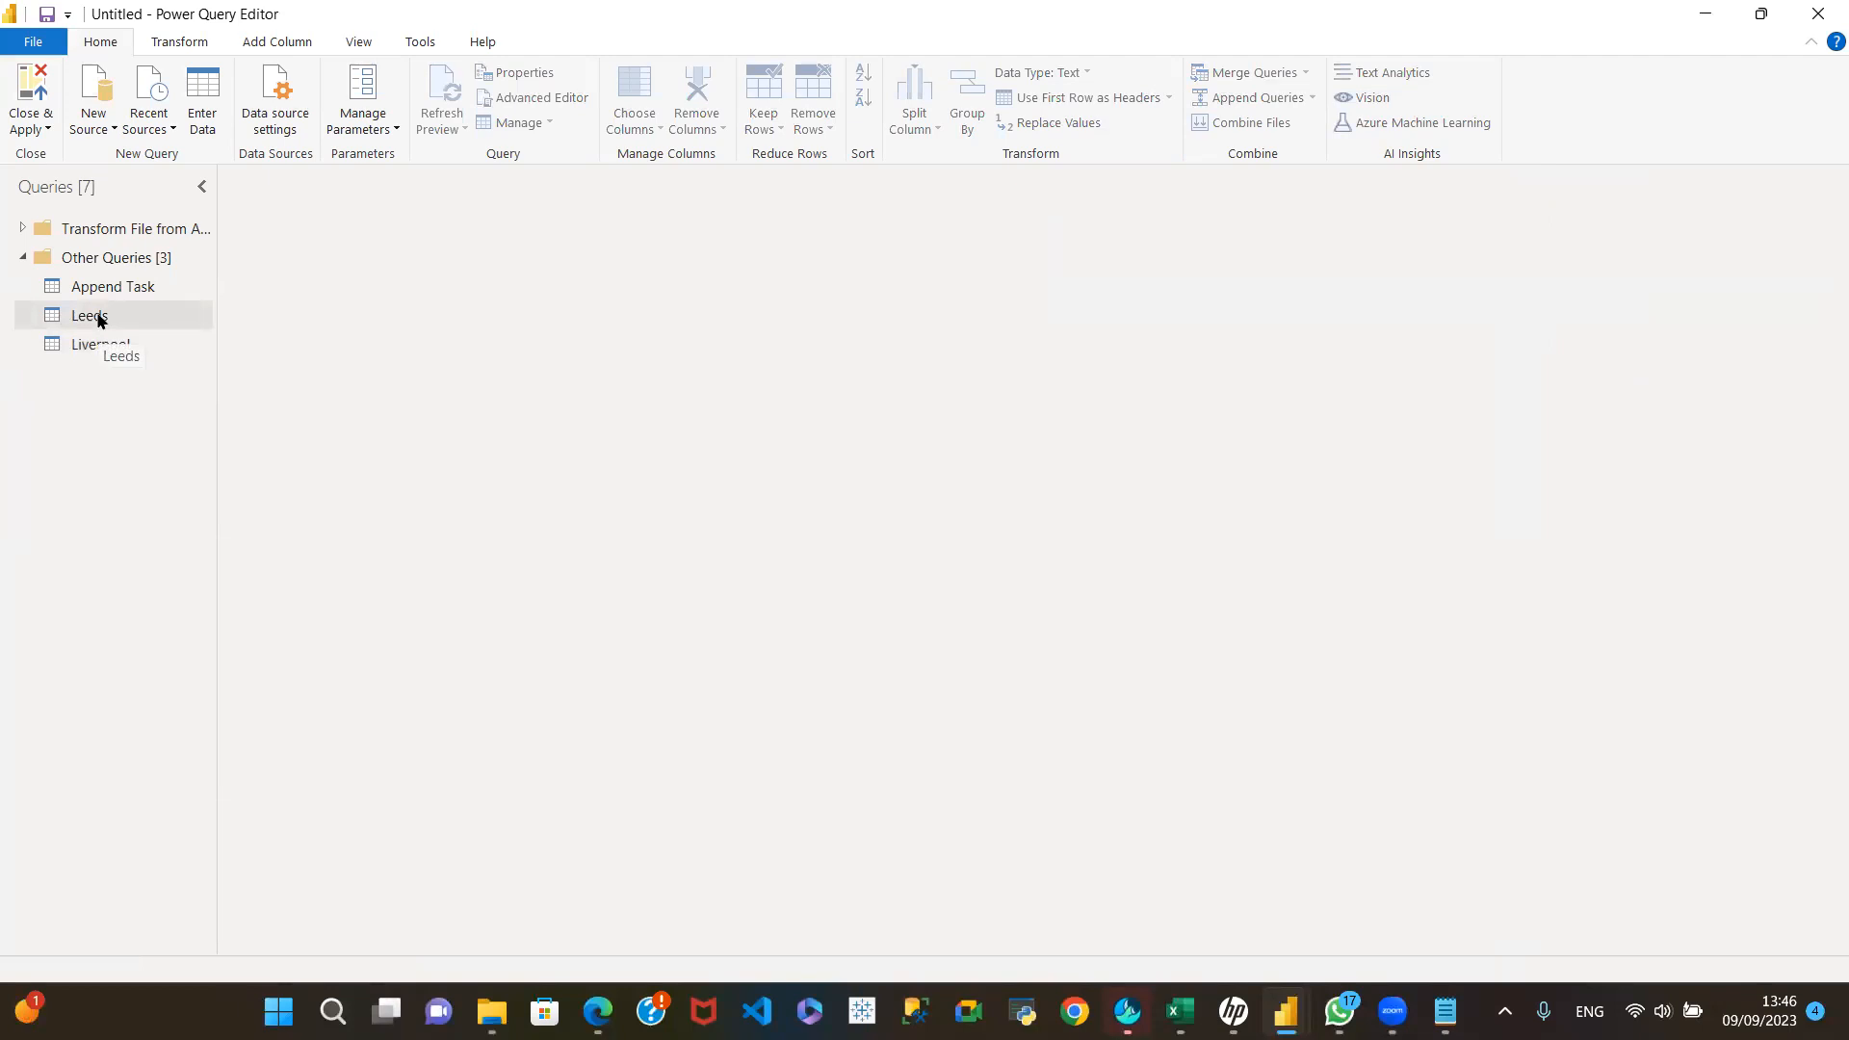
Step: Compare the Leeds and Liverpool column orders and move Liverpool's Date column directly after Name
{"action": "left_click", "coordinate": [99, 320]}
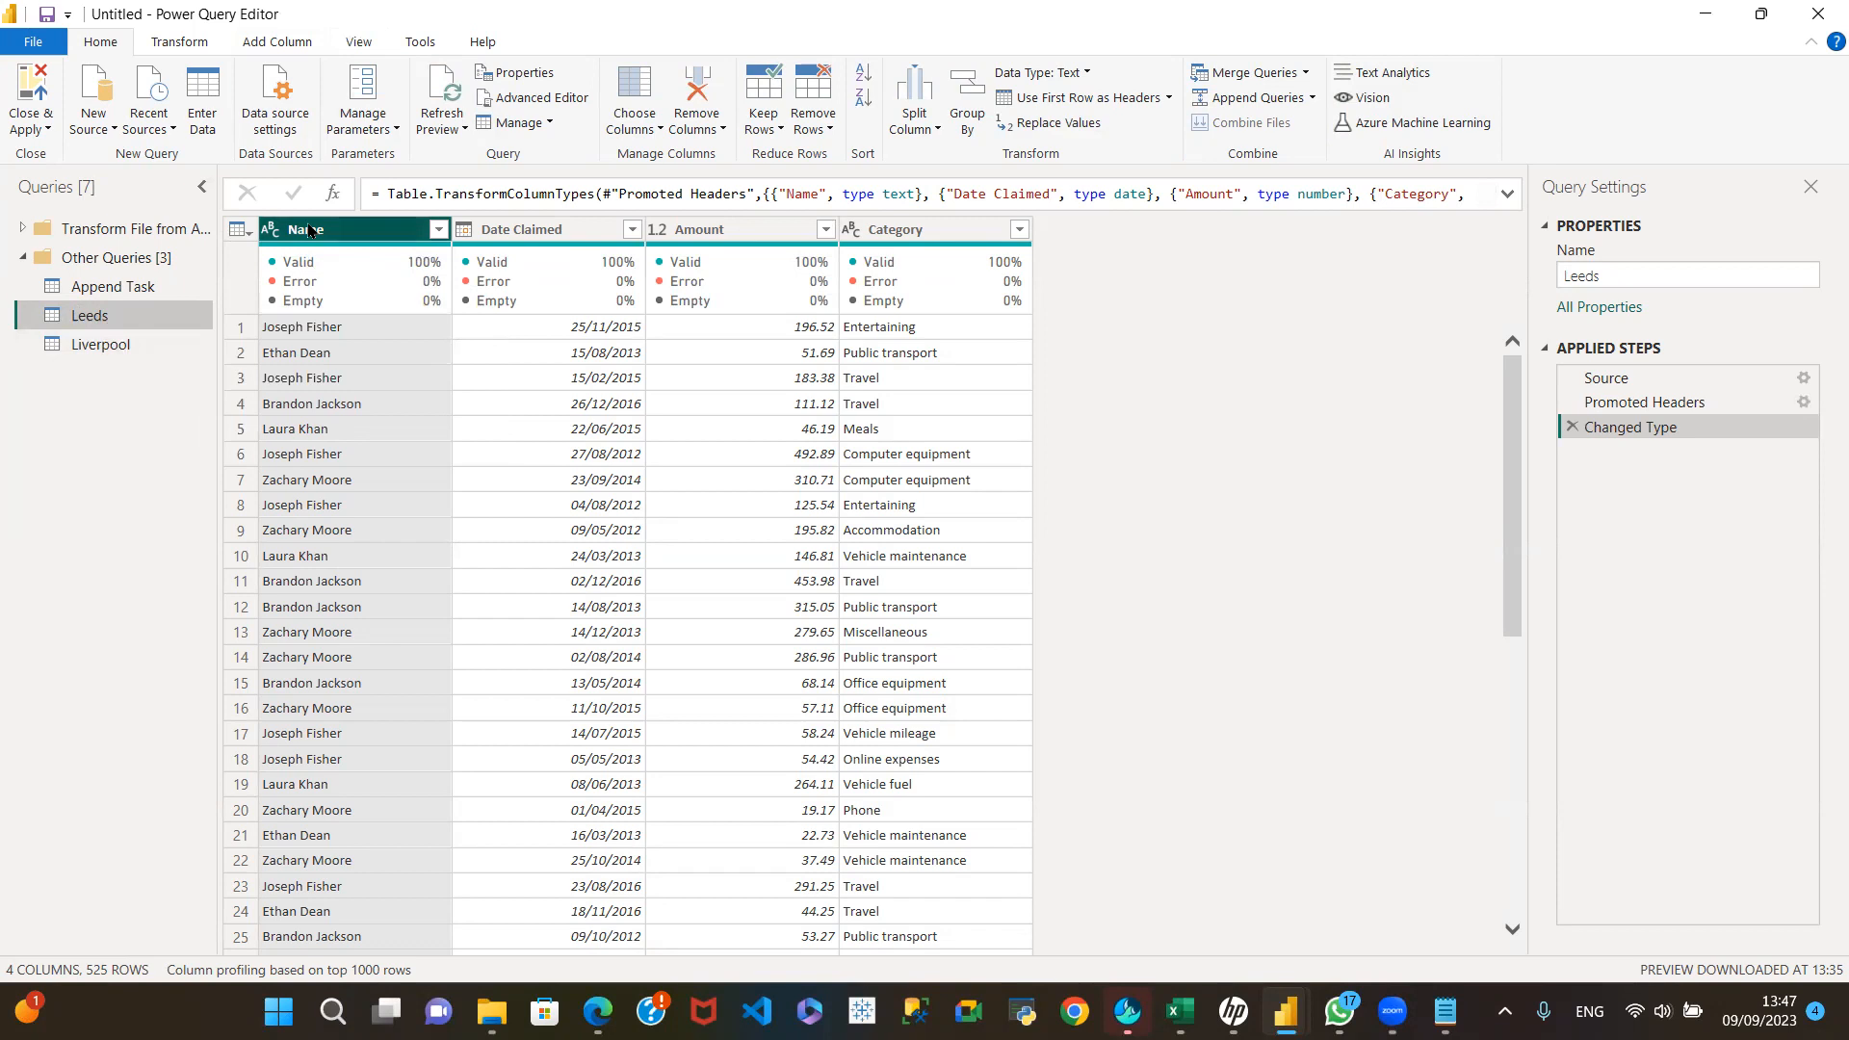
{"action": "left_click", "coordinate": [128, 339]}
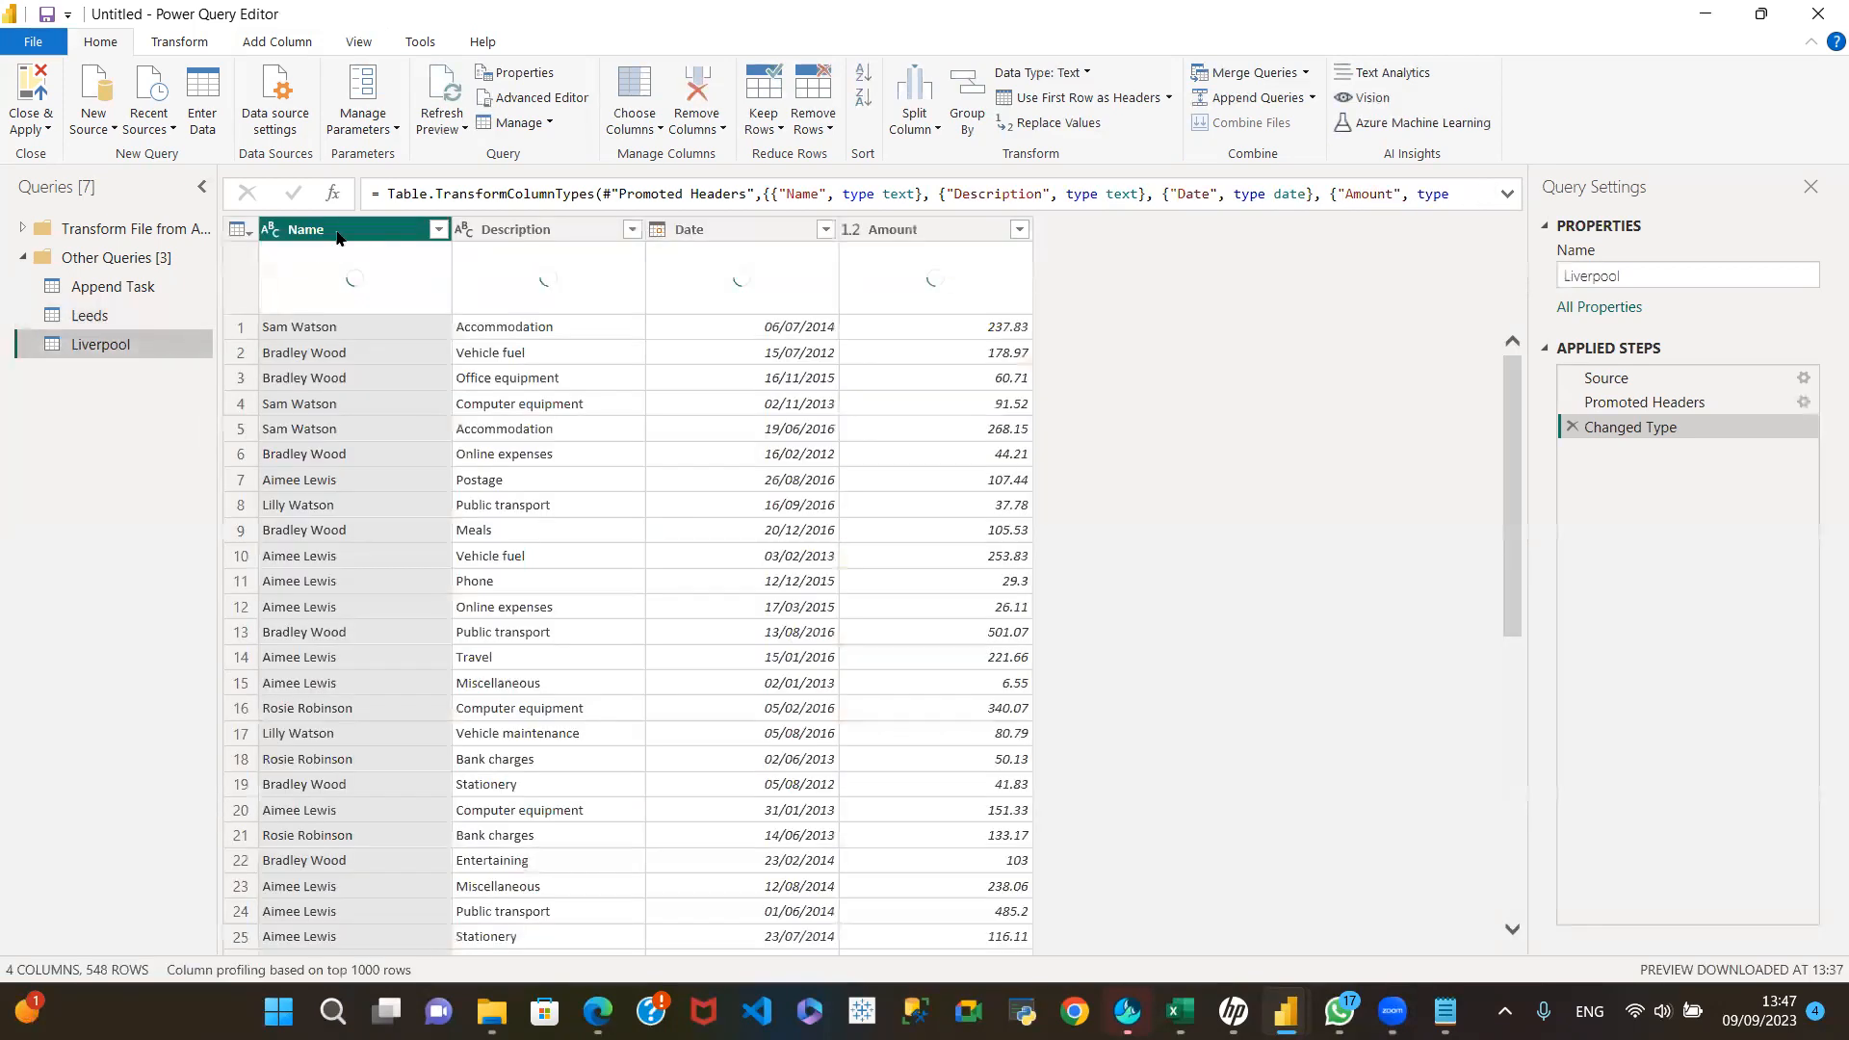
{"action": "left_click", "coordinate": [144, 312]}
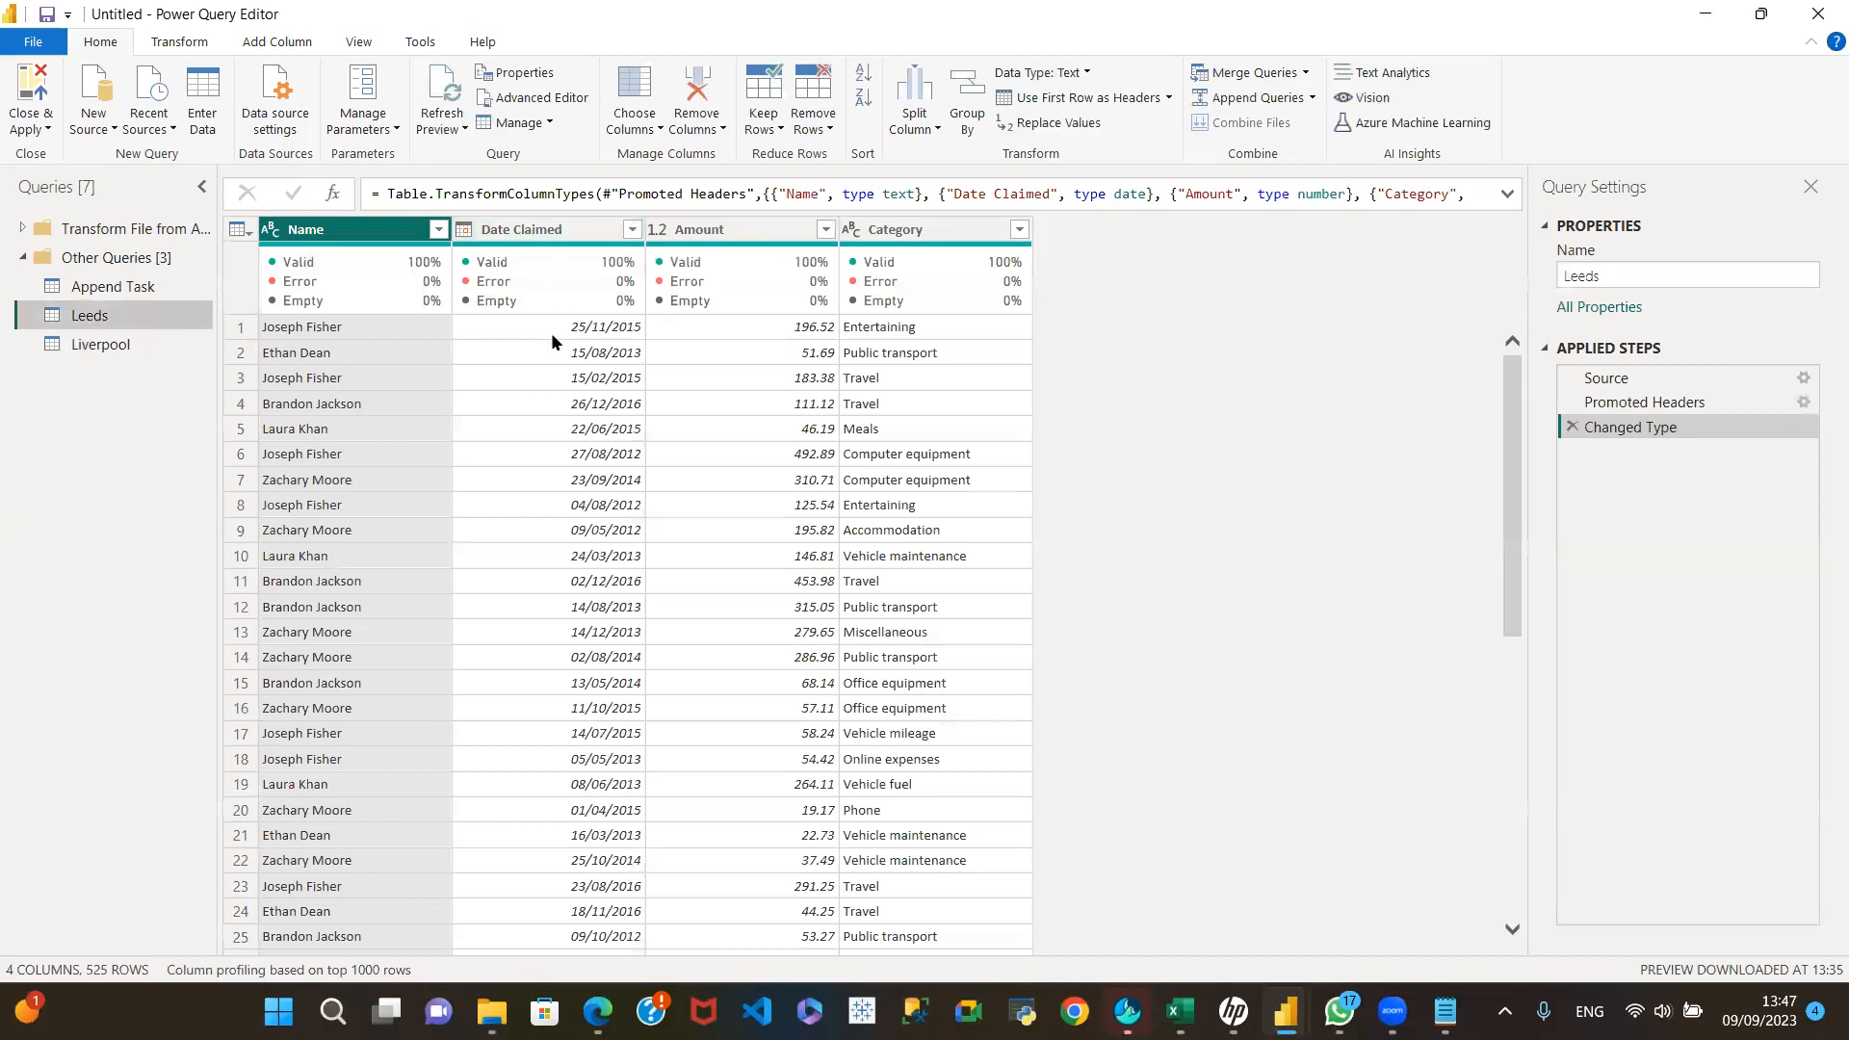
{"action": "left_click", "coordinate": [148, 343]}
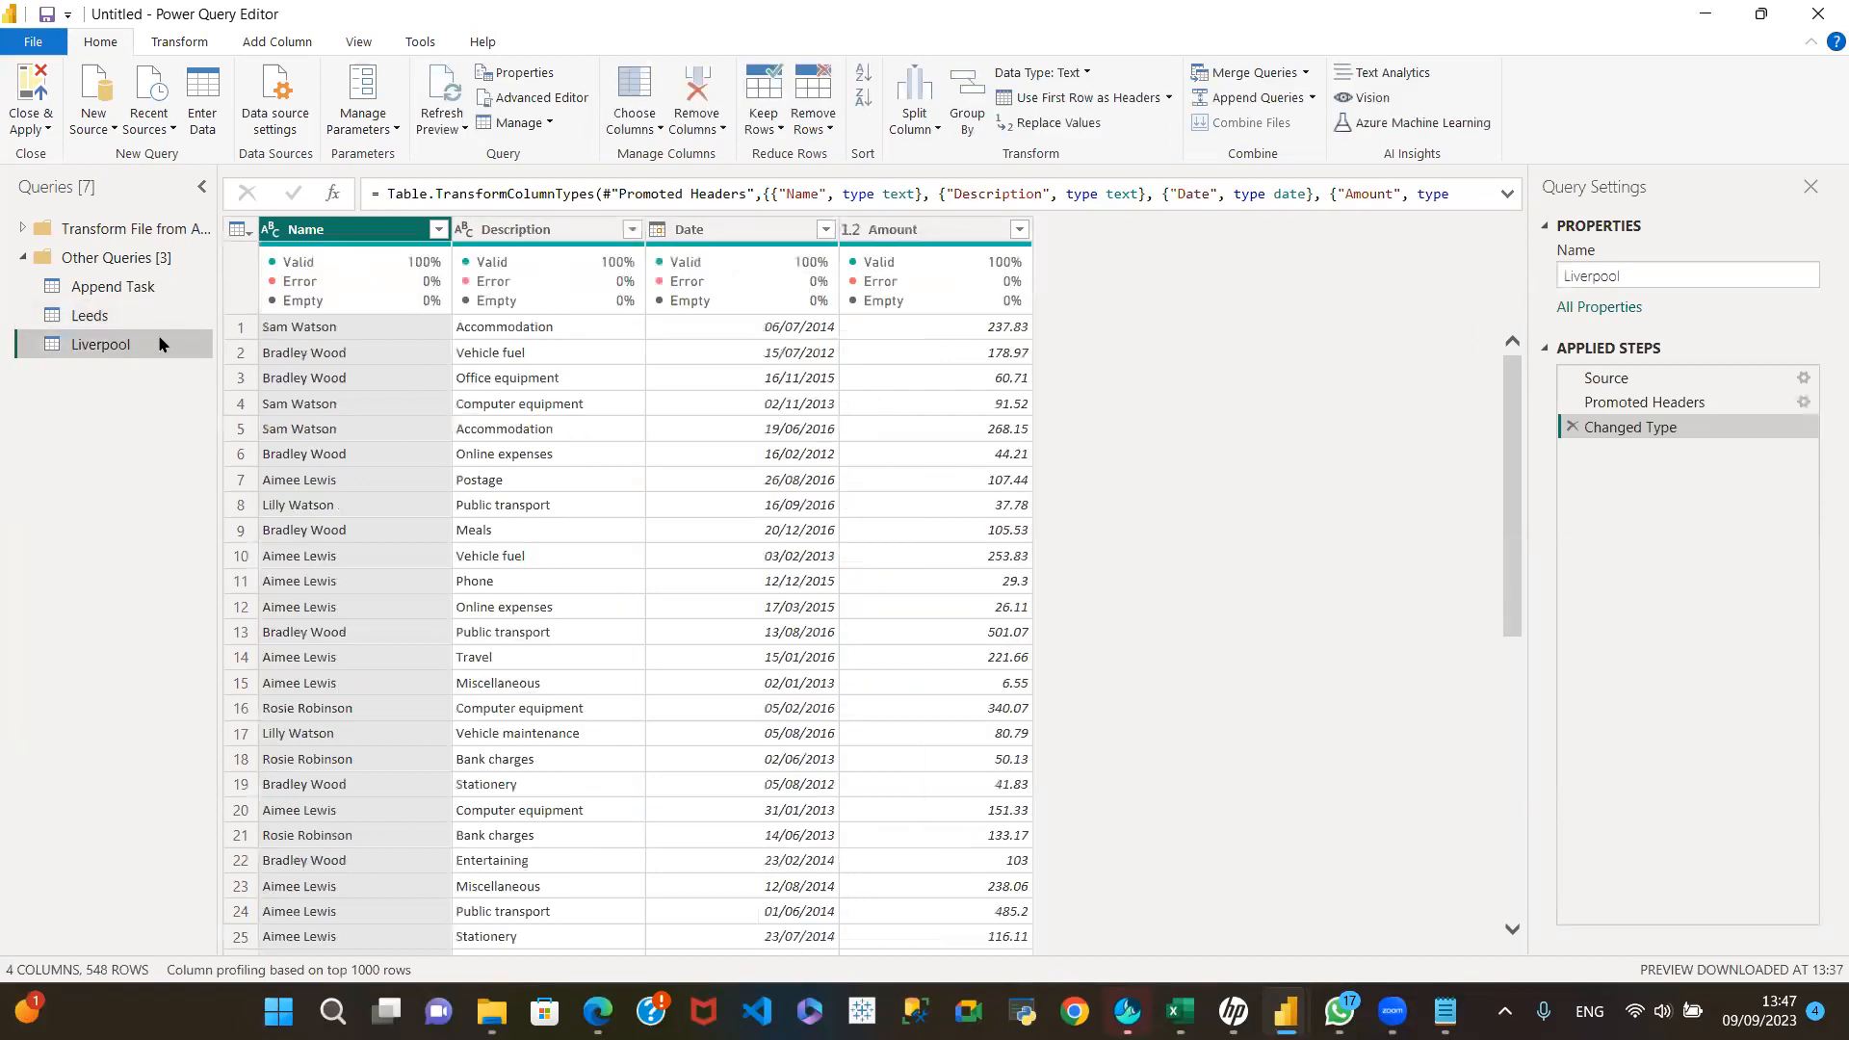
{"action": "left_click_drag", "start_coordinate": [777, 235], "coordinate": [558, 249]}
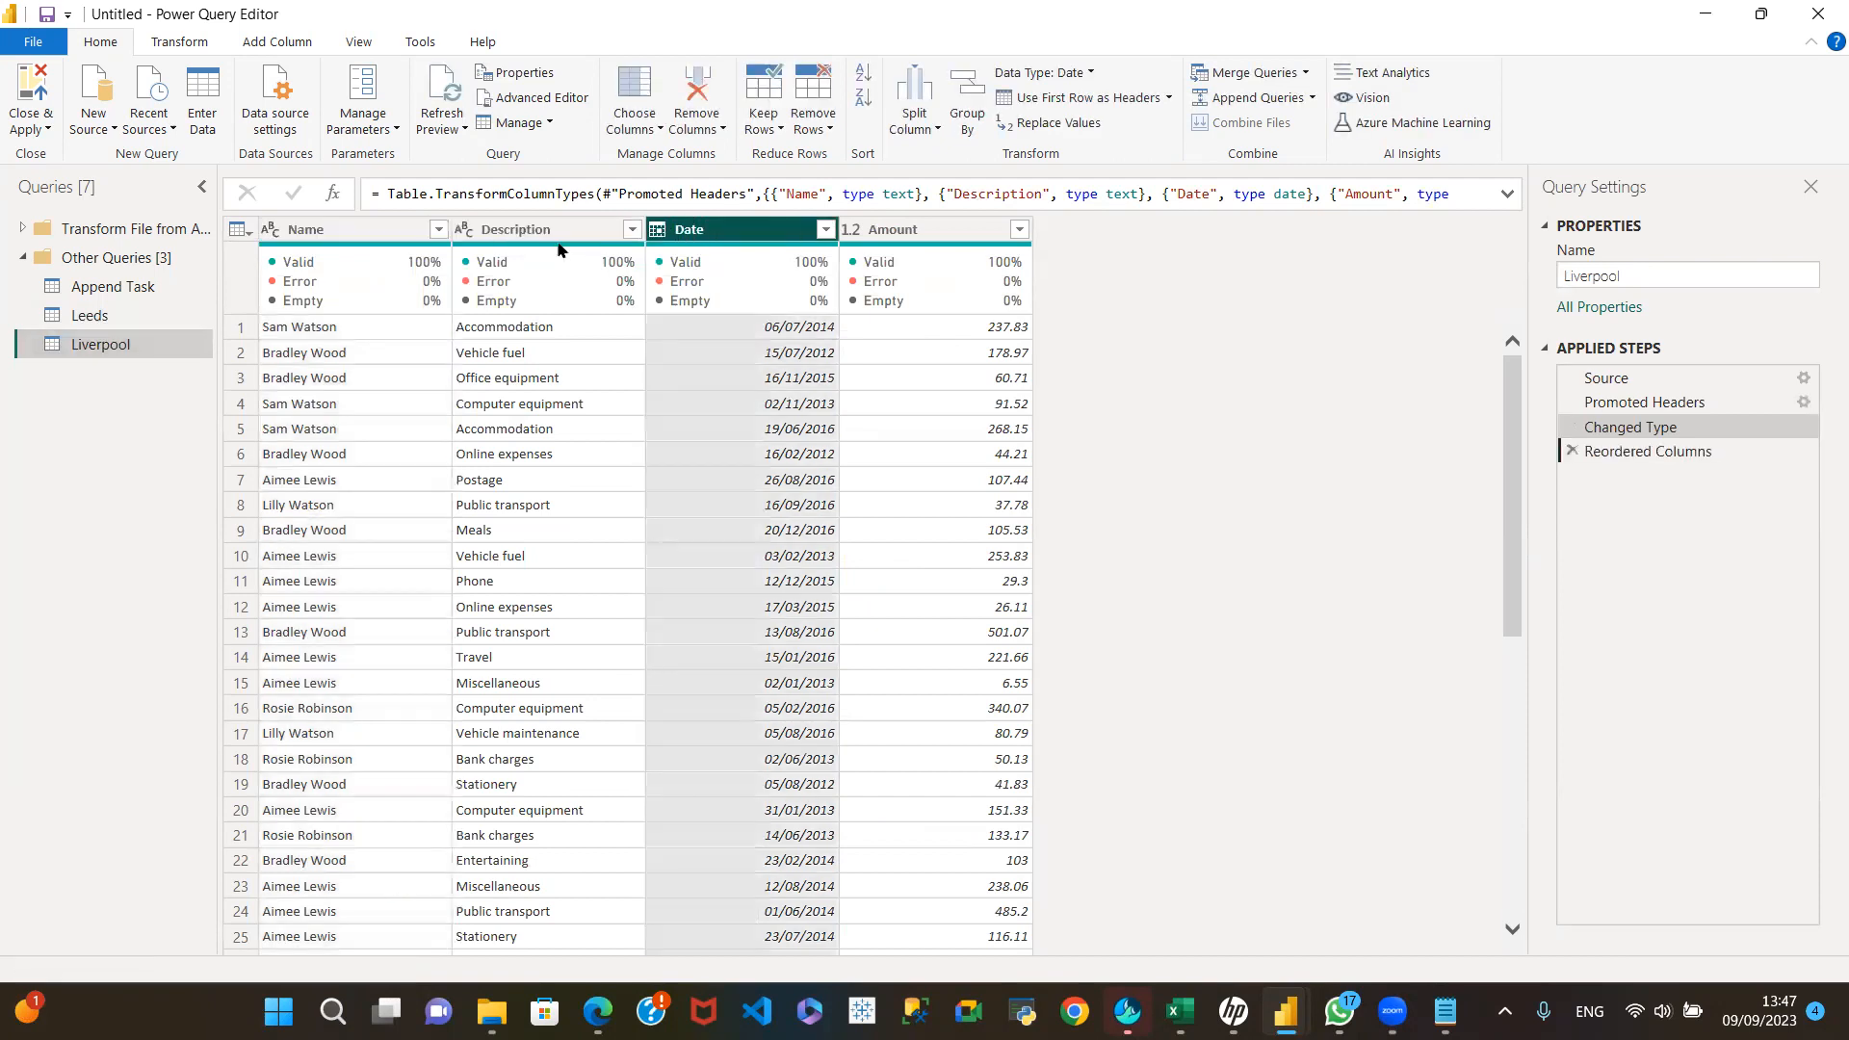
{"action": "mouse_move", "coordinate": [557, 252]}
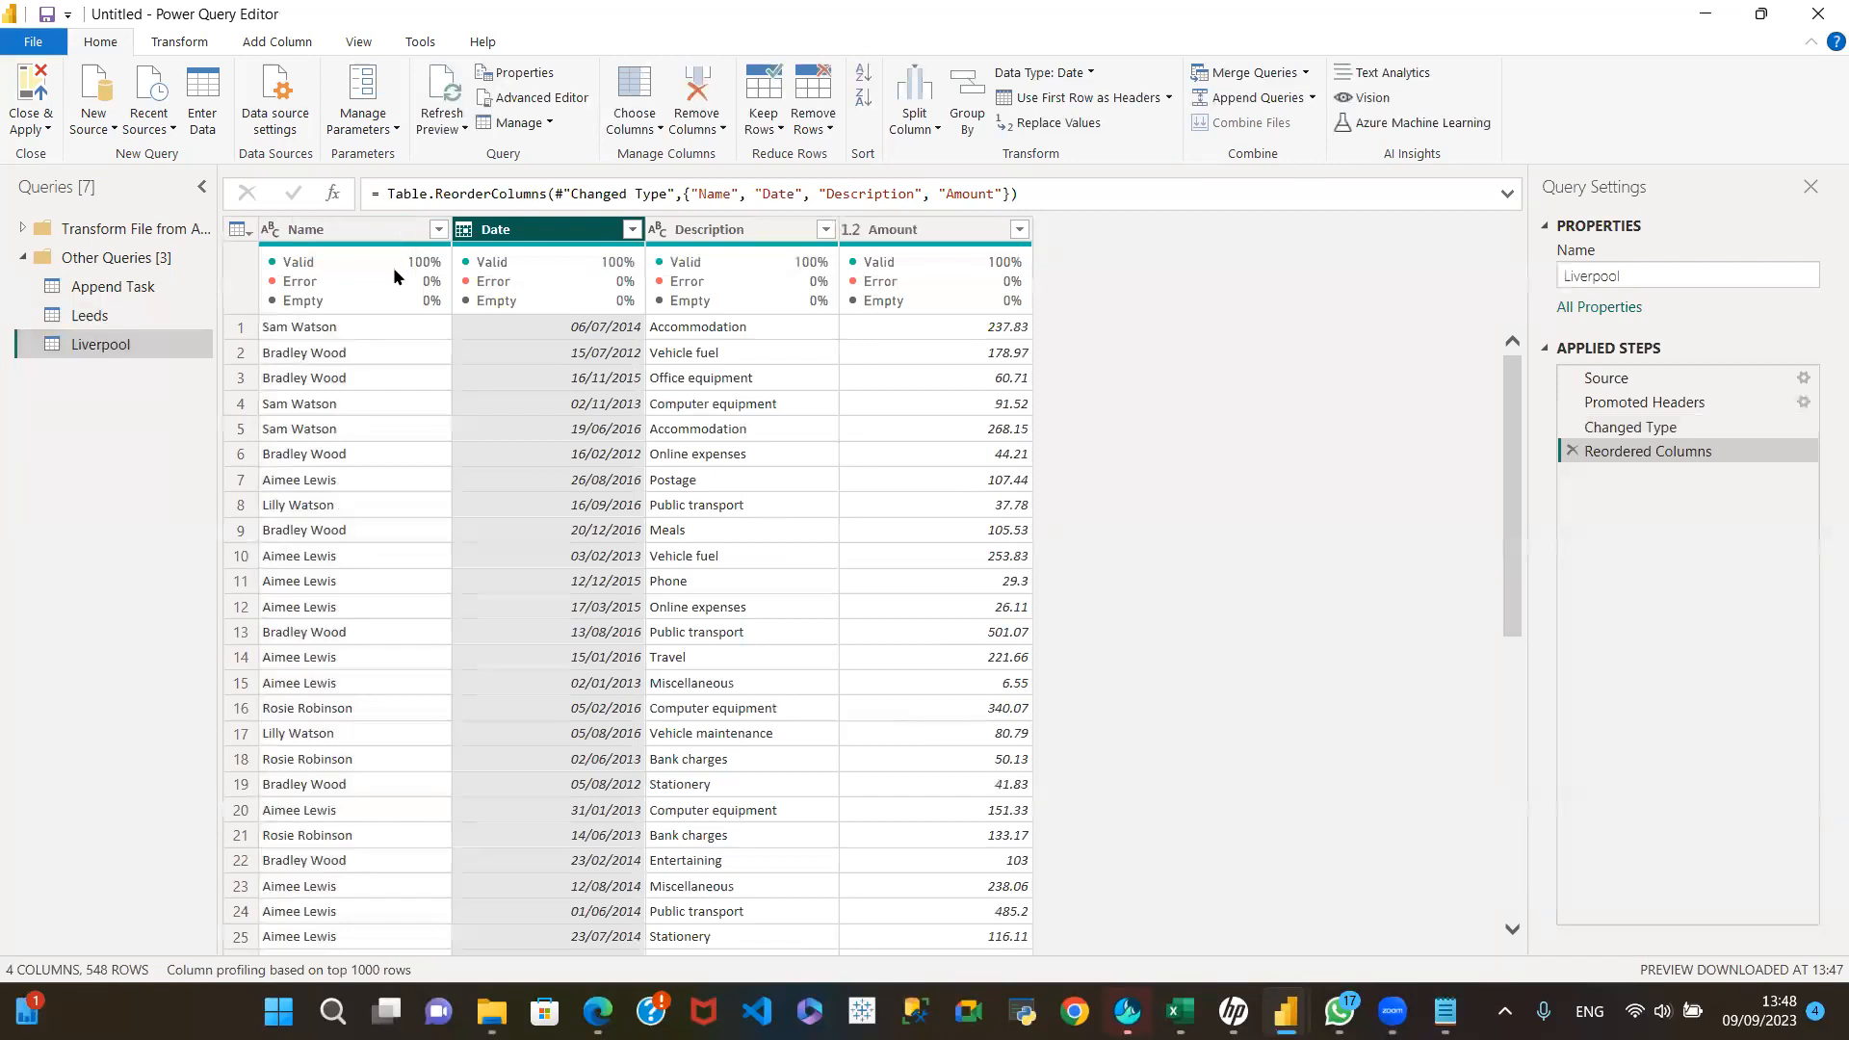
Step: Check the Leeds column order and move Liverpool's Amount column between Date and Description
{"action": "left_click", "coordinate": [170, 320]}
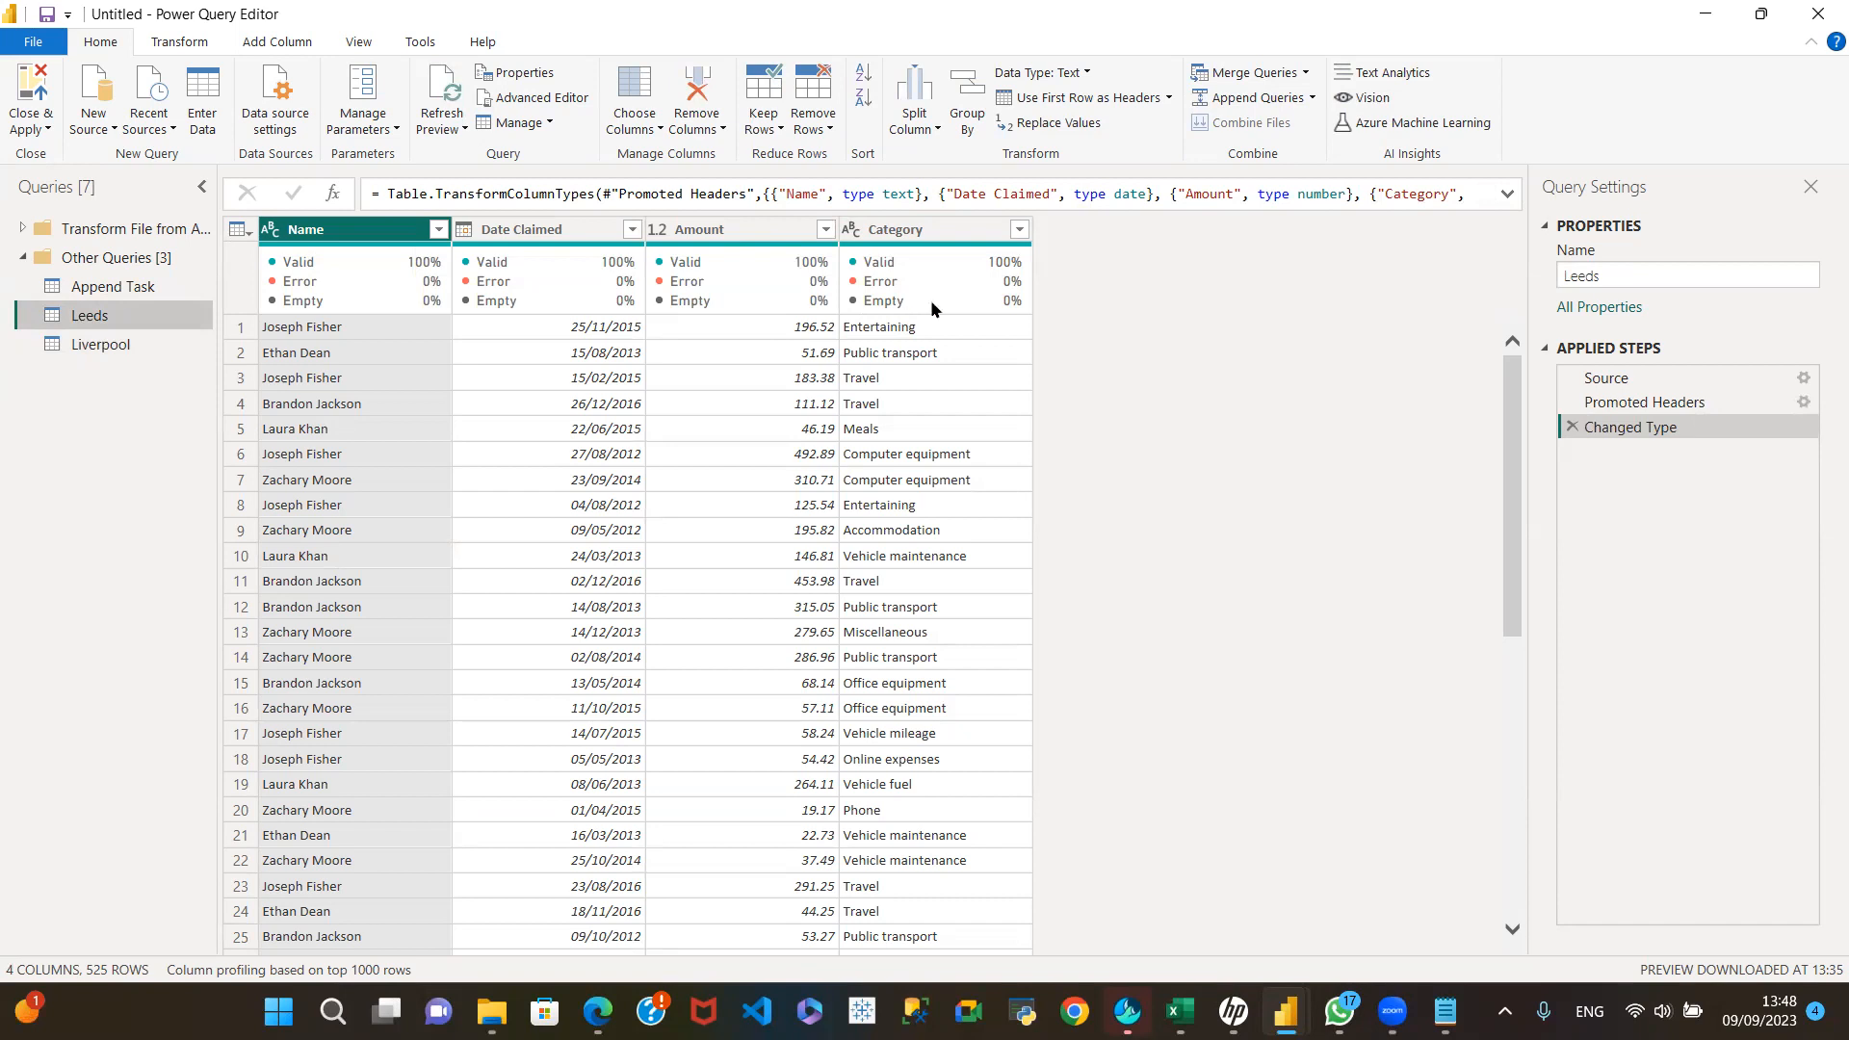
{"action": "mouse_move", "coordinate": [954, 287]}
{"action": "mouse_move", "coordinate": [609, 291]}
{"action": "left_click", "coordinate": [126, 354]}
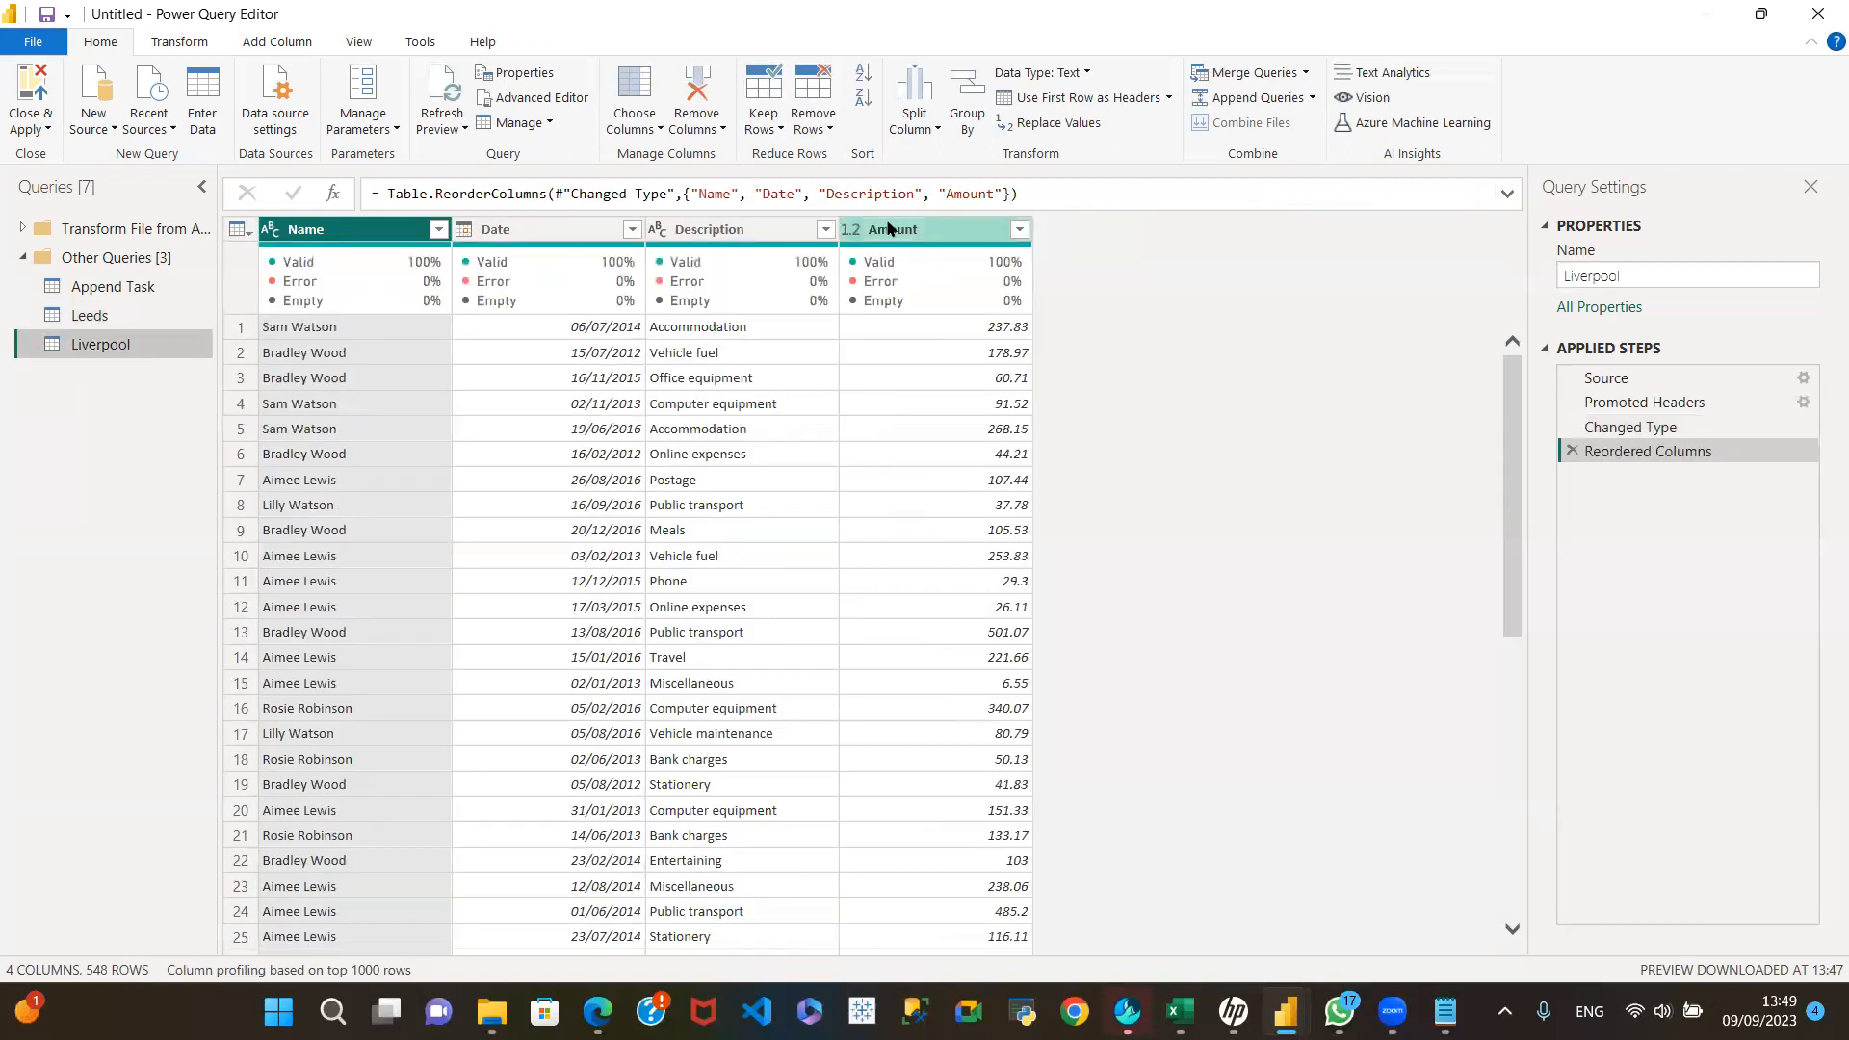
{"action": "left_click_drag", "start_coordinate": [957, 232], "coordinate": [769, 247]}
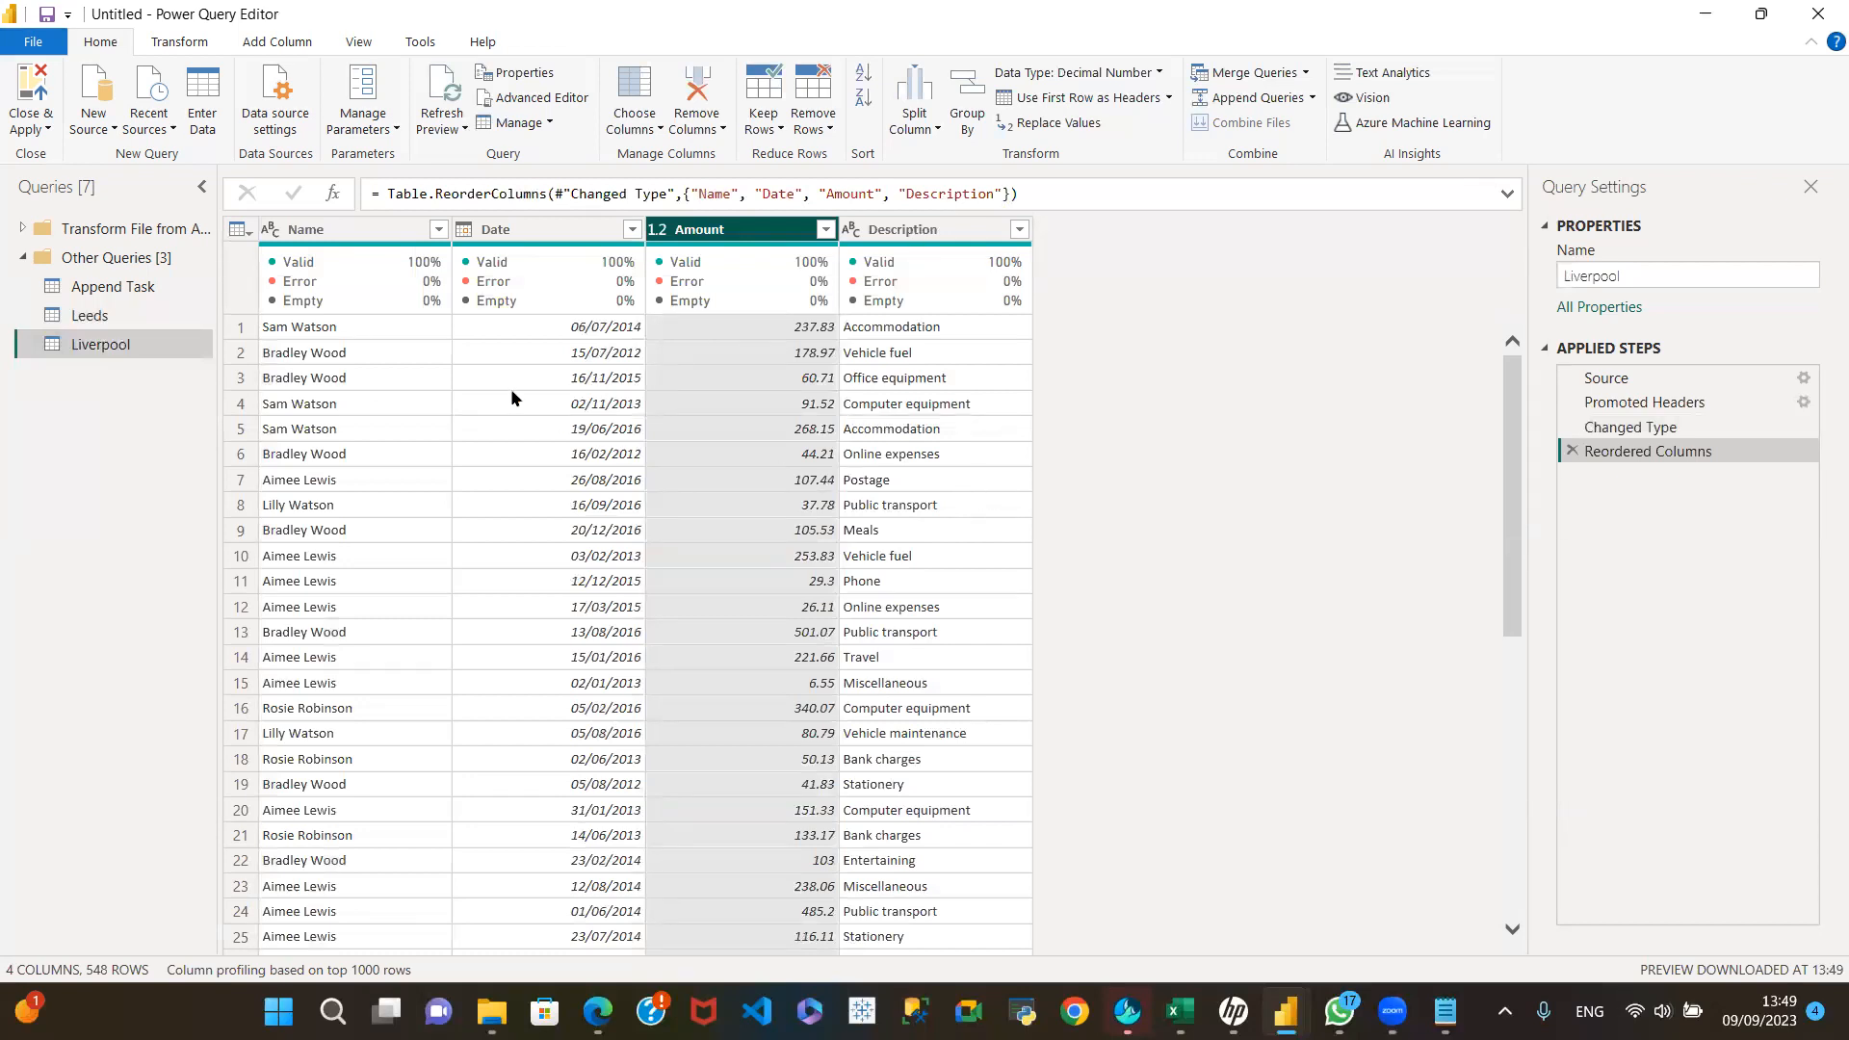
Step: Compare the column order of Leeds and Liverpool, including Category in Leeds against Description in Liverpool
{"action": "left_click", "coordinate": [108, 315]}
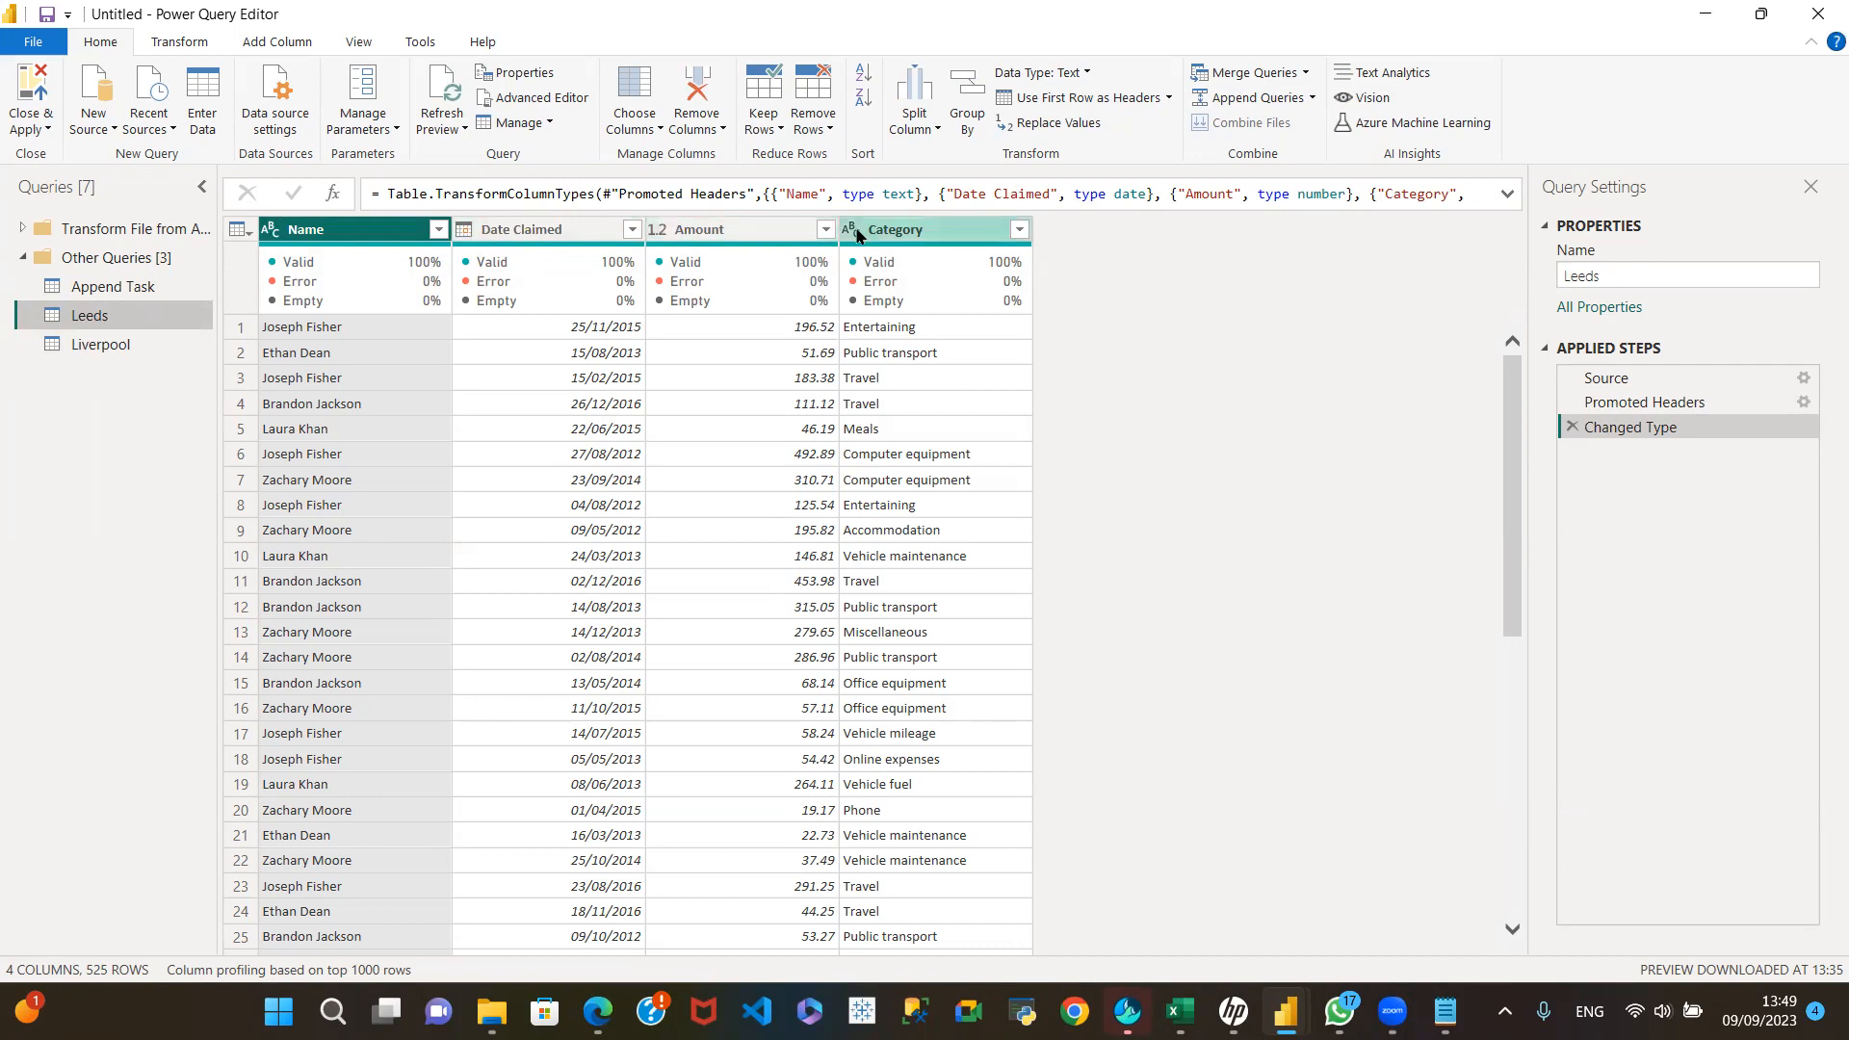
{"action": "left_click", "coordinate": [126, 347]}
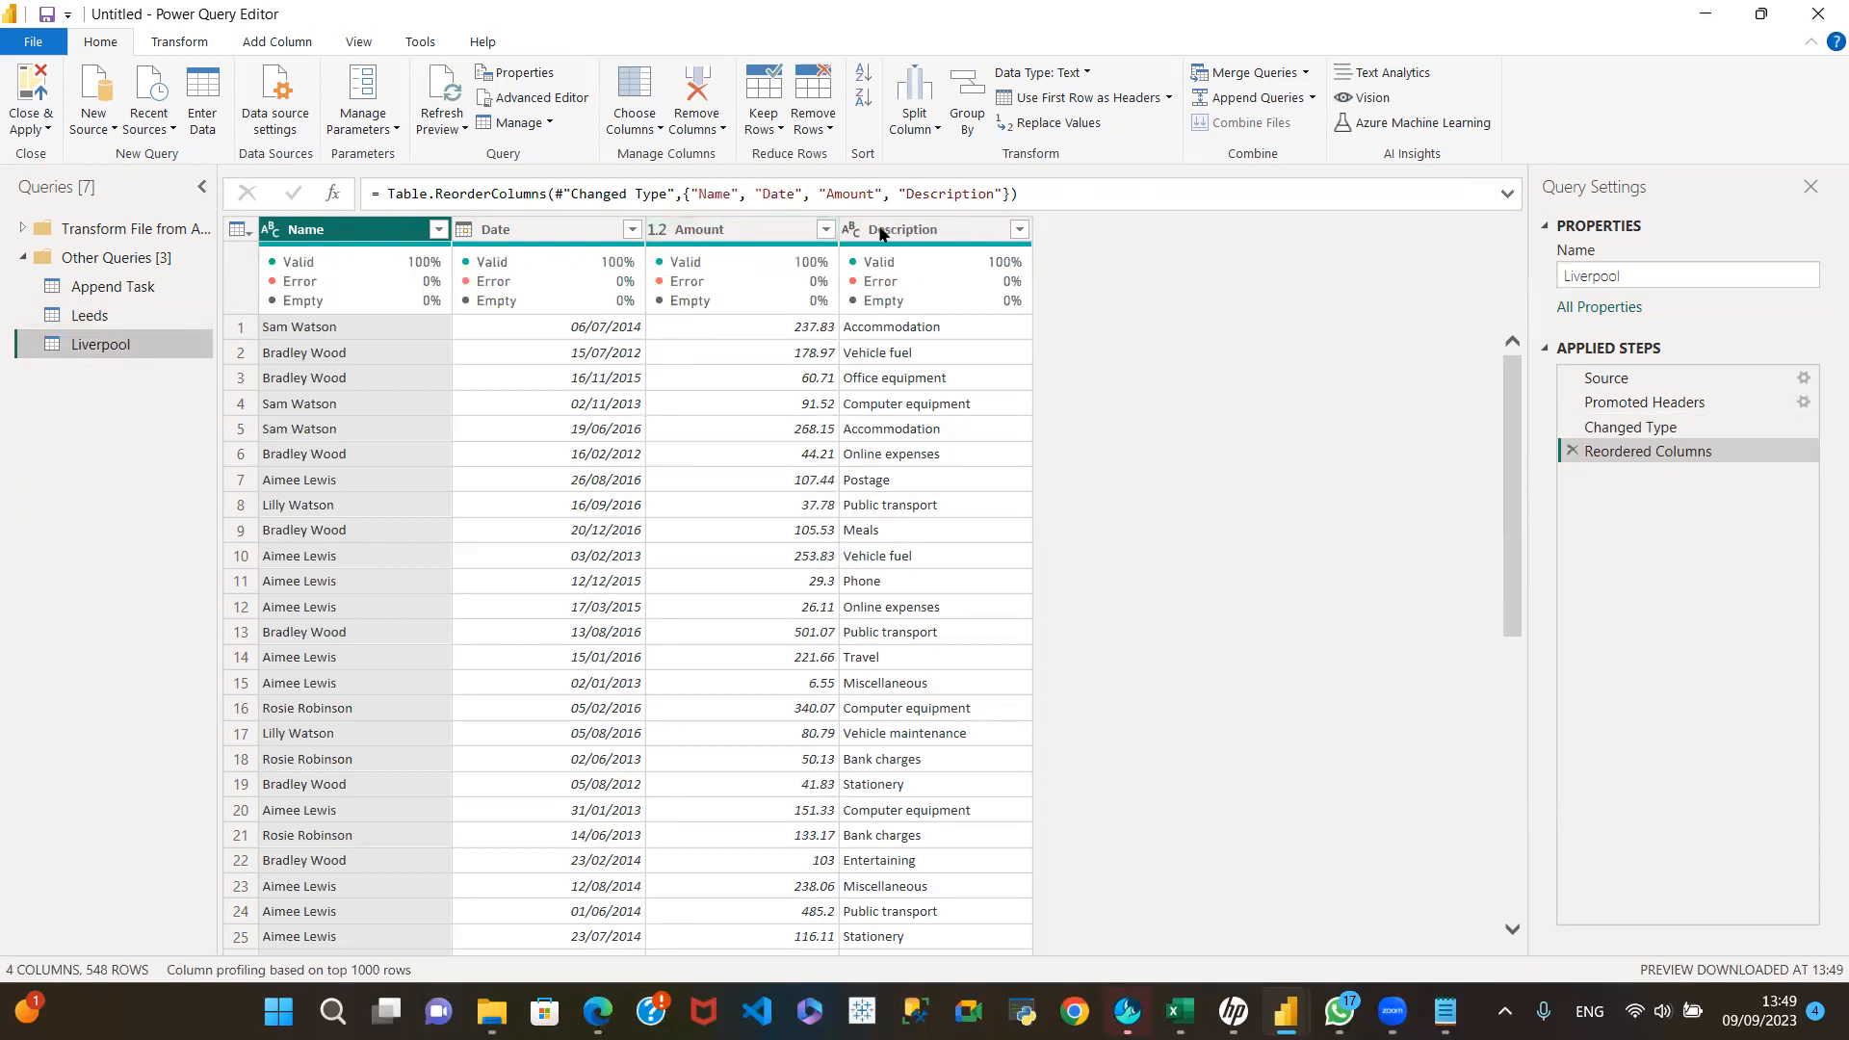
{"action": "mouse_move", "coordinate": [906, 260]}
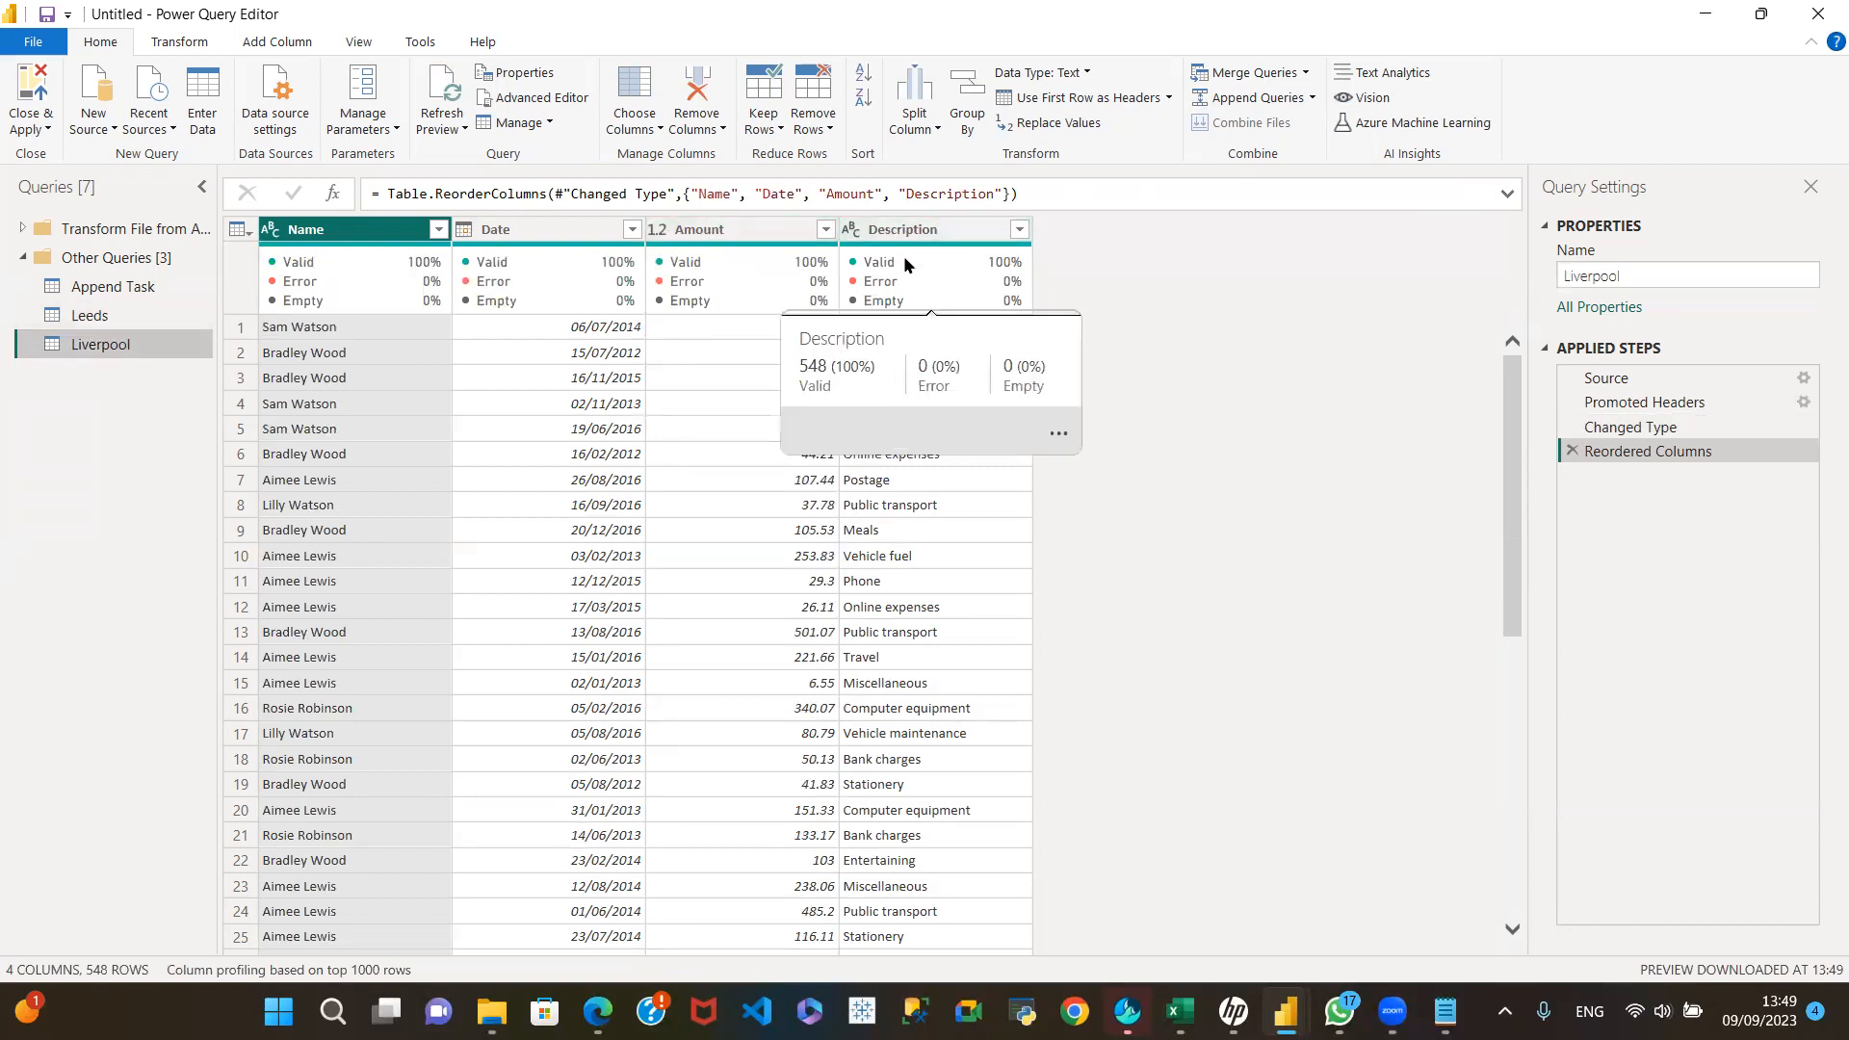
{"action": "left_click_drag", "start_coordinate": [96, 316], "coordinate": [100, 345]}
{"action": "left_click", "coordinate": [100, 344]}
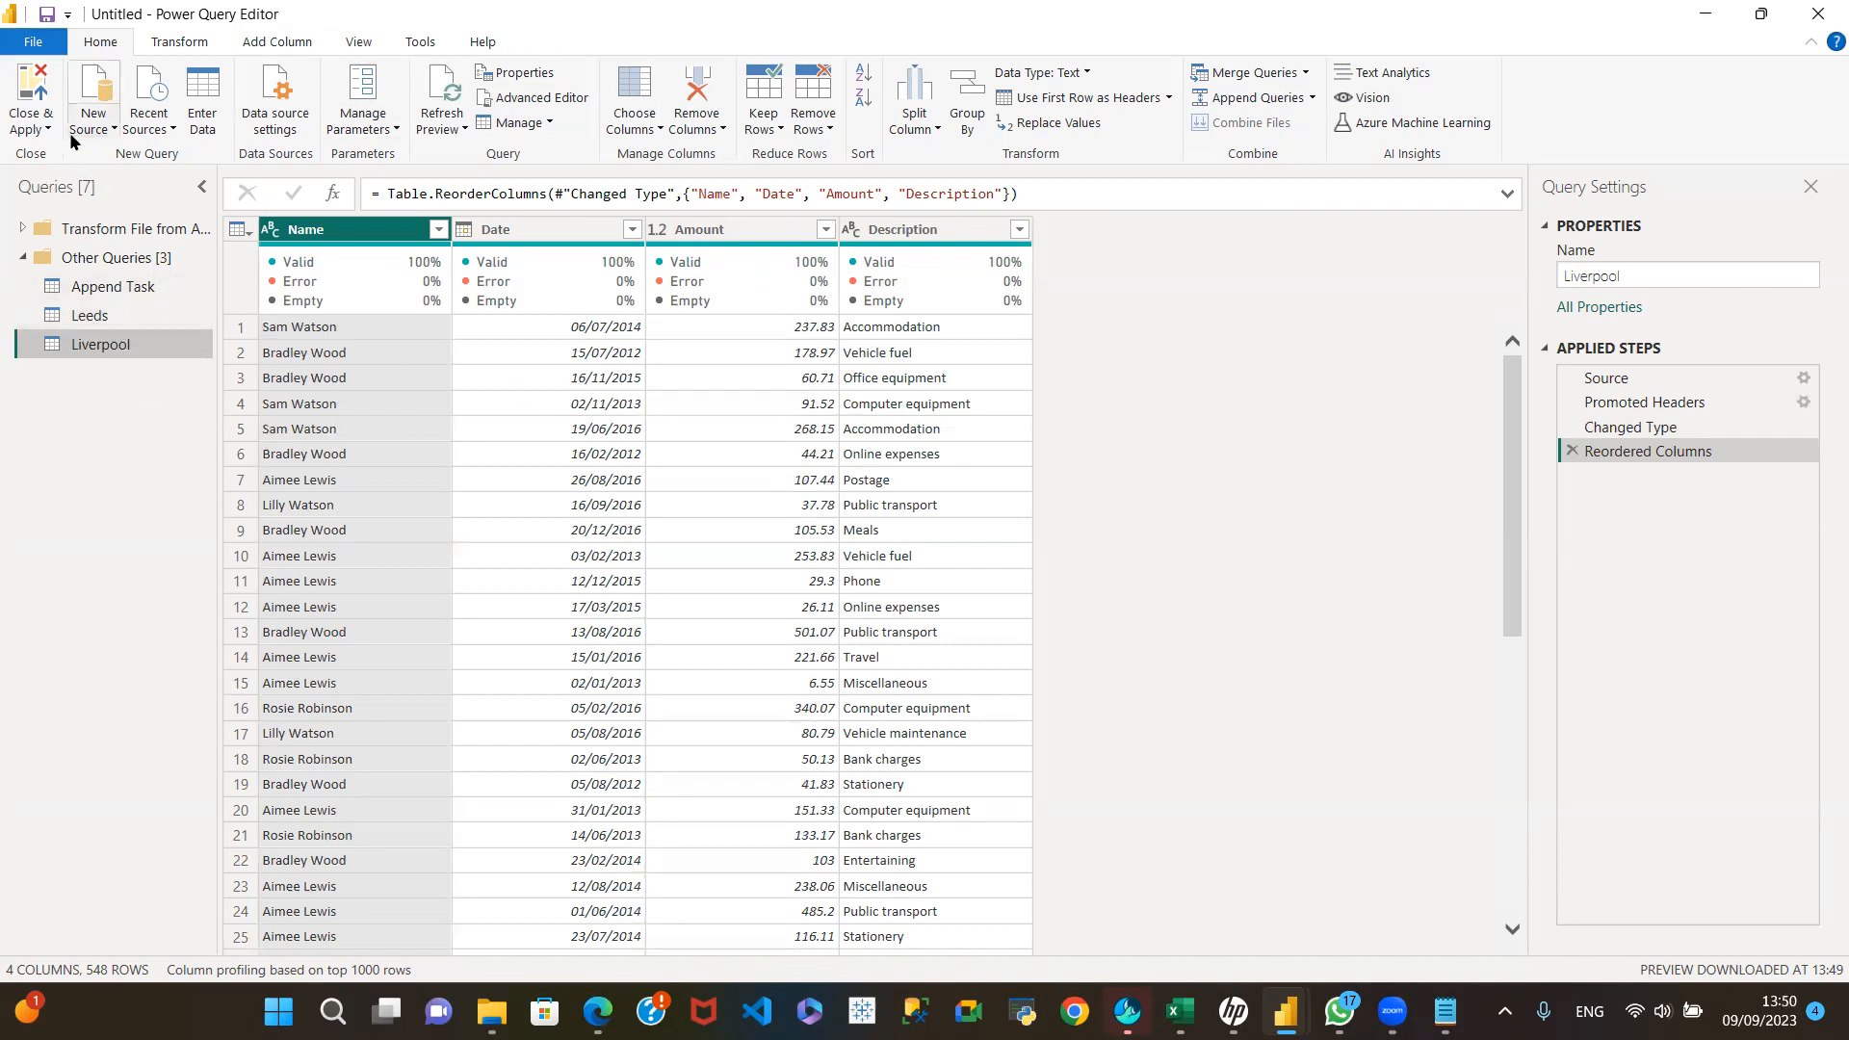
{"action": "left_click", "coordinate": [99, 319]}
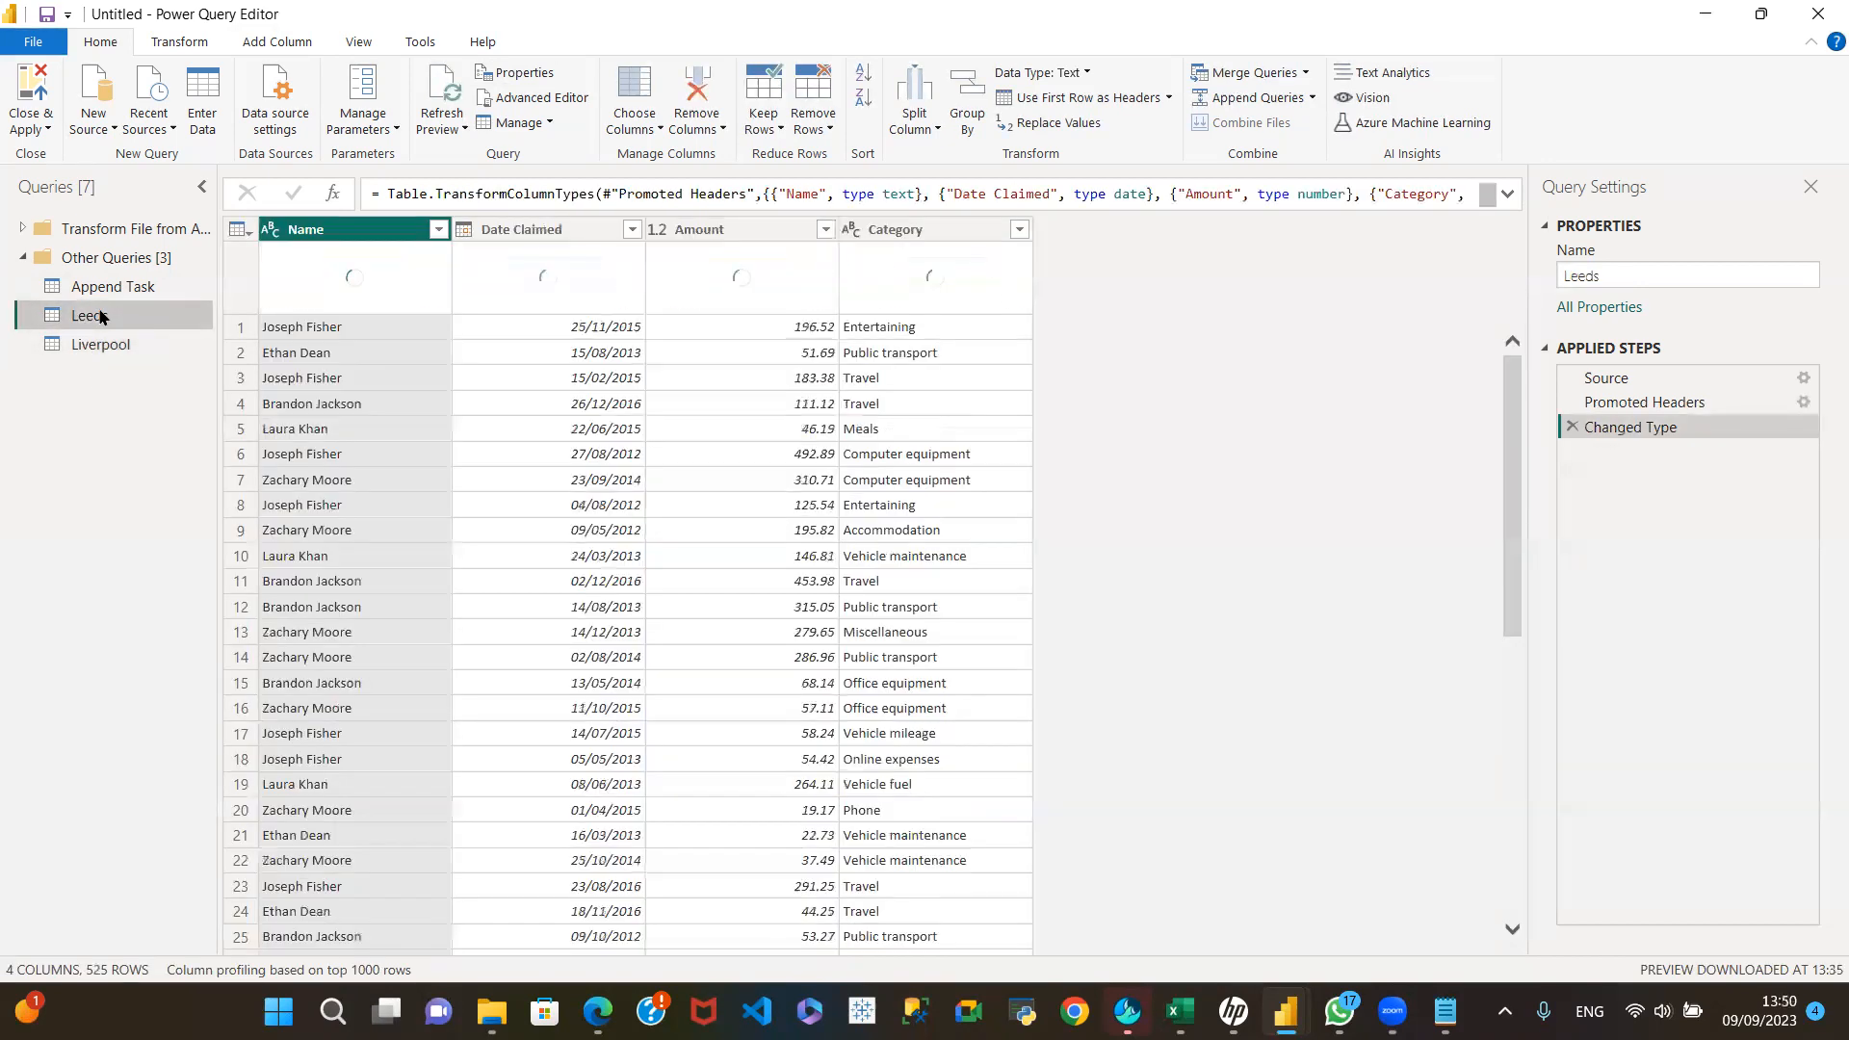
{"action": "left_click", "coordinate": [119, 353]}
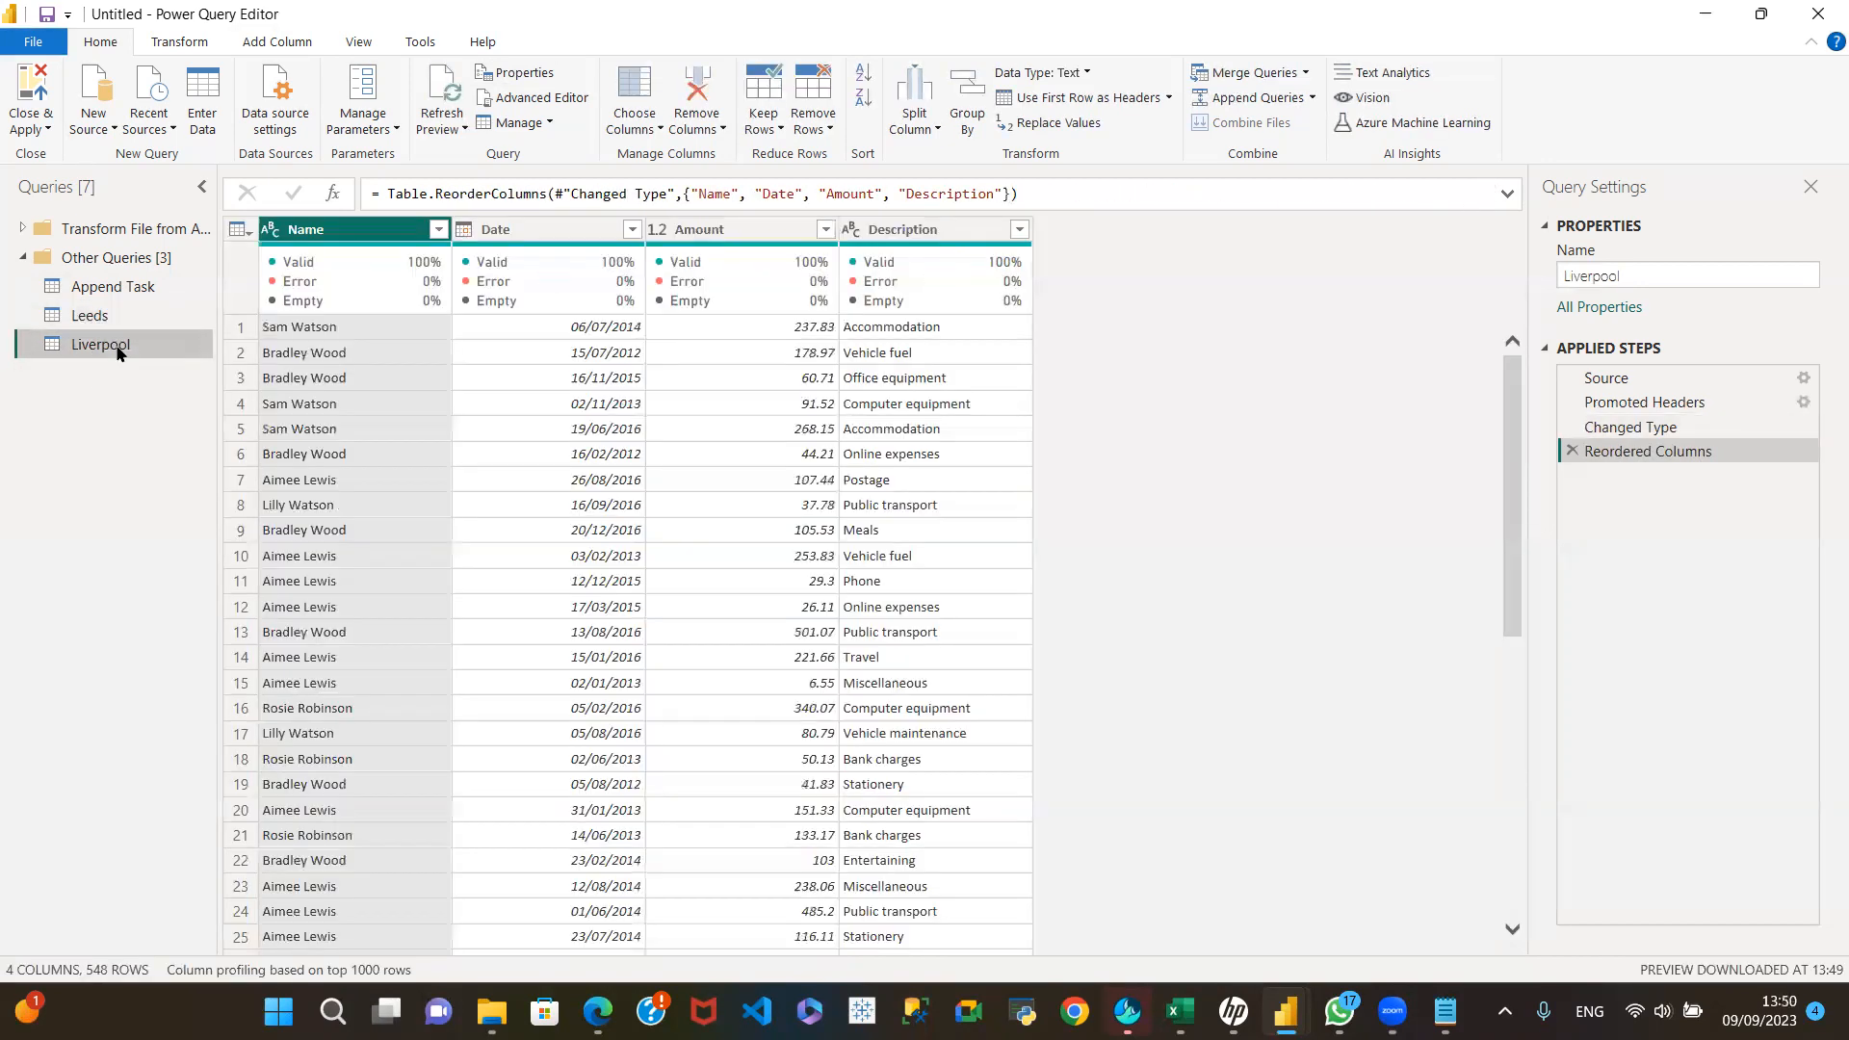
Step: Append Liverpool as the second table to Leeds as a new query, using the reordered Liverpool columns
{"action": "left_click", "coordinate": [112, 308]}
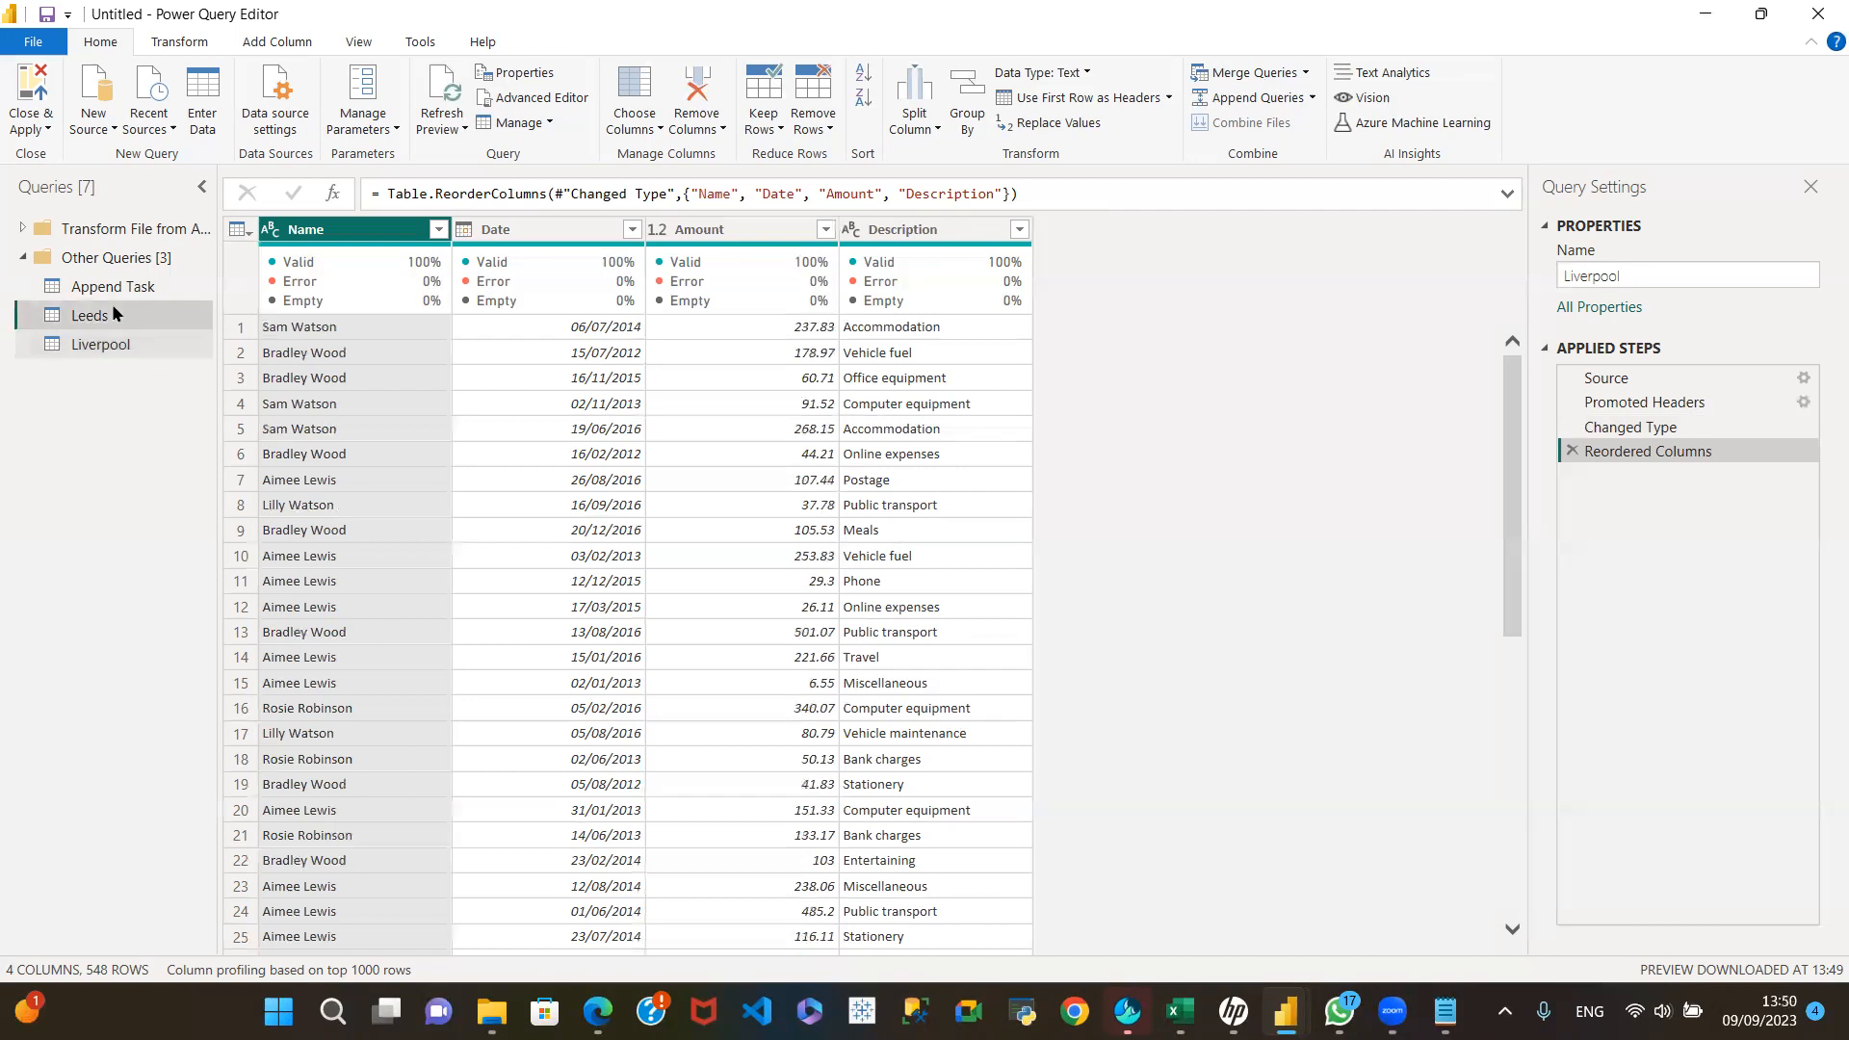
{"action": "left_click", "coordinate": [1312, 97]}
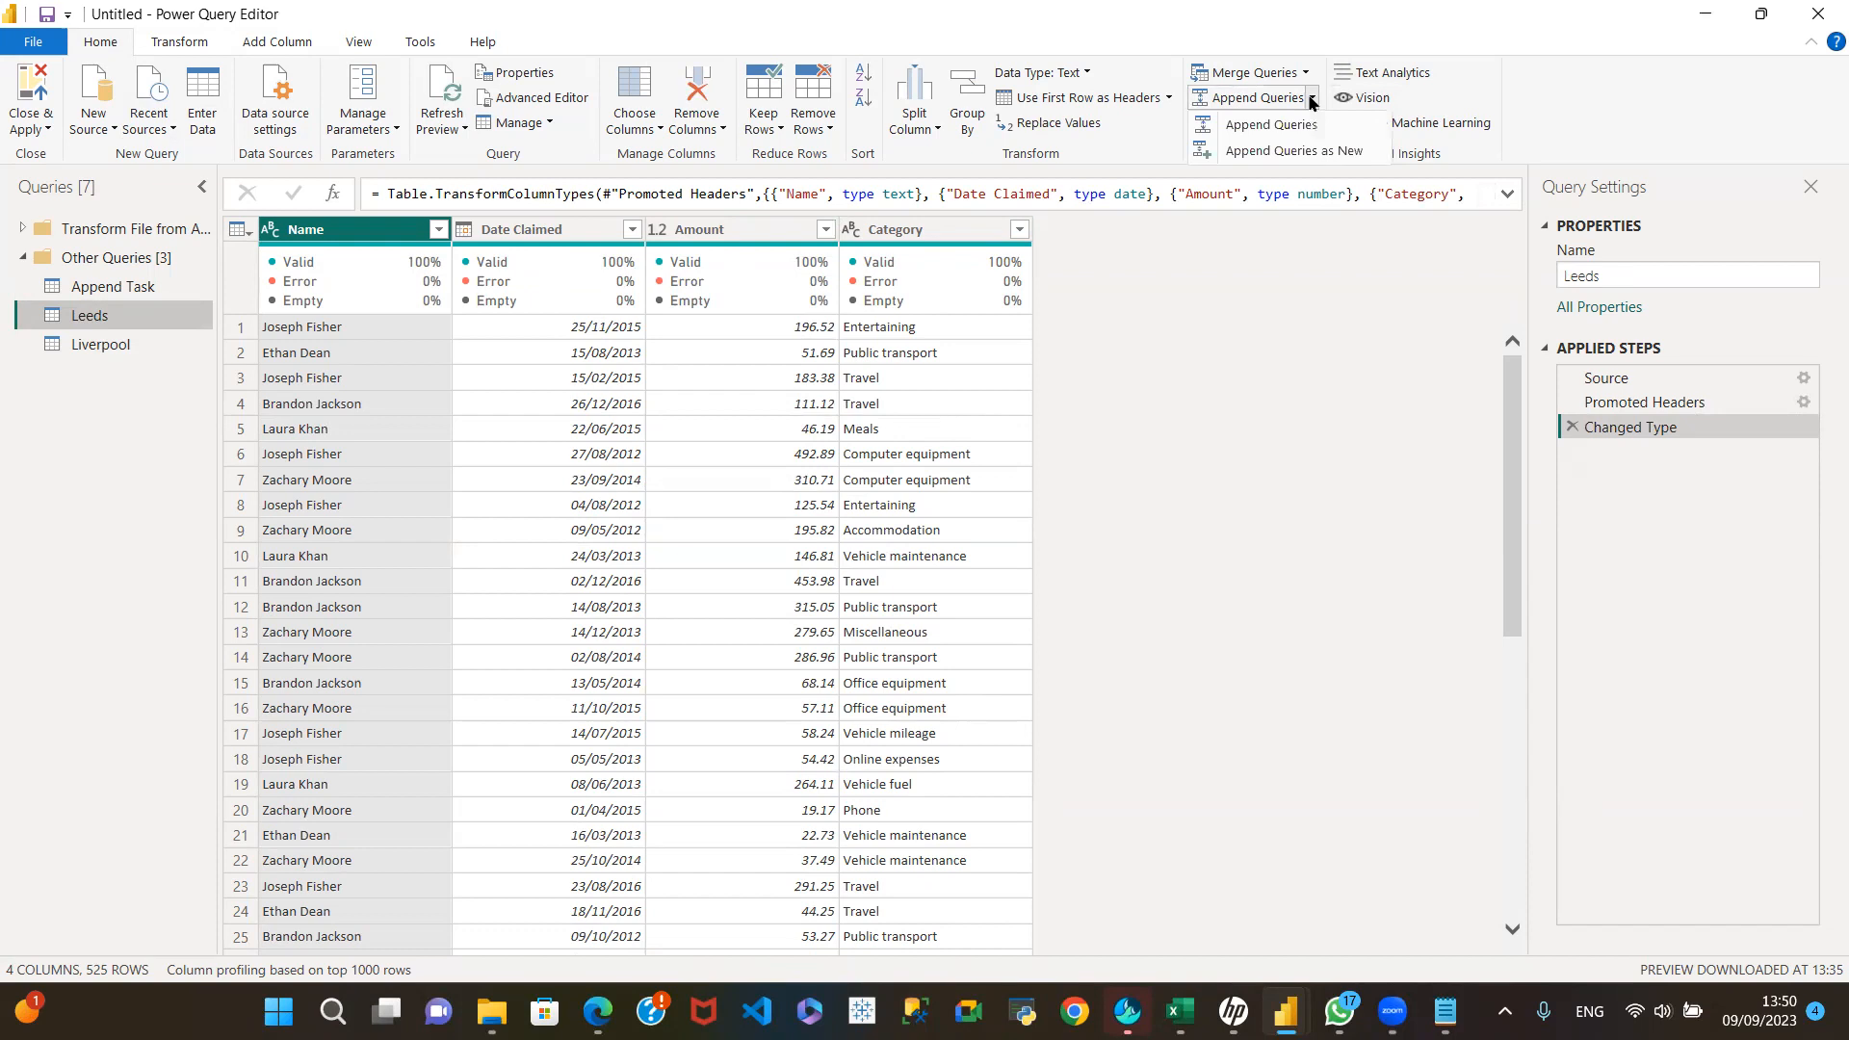
{"action": "left_click", "coordinate": [1269, 153]}
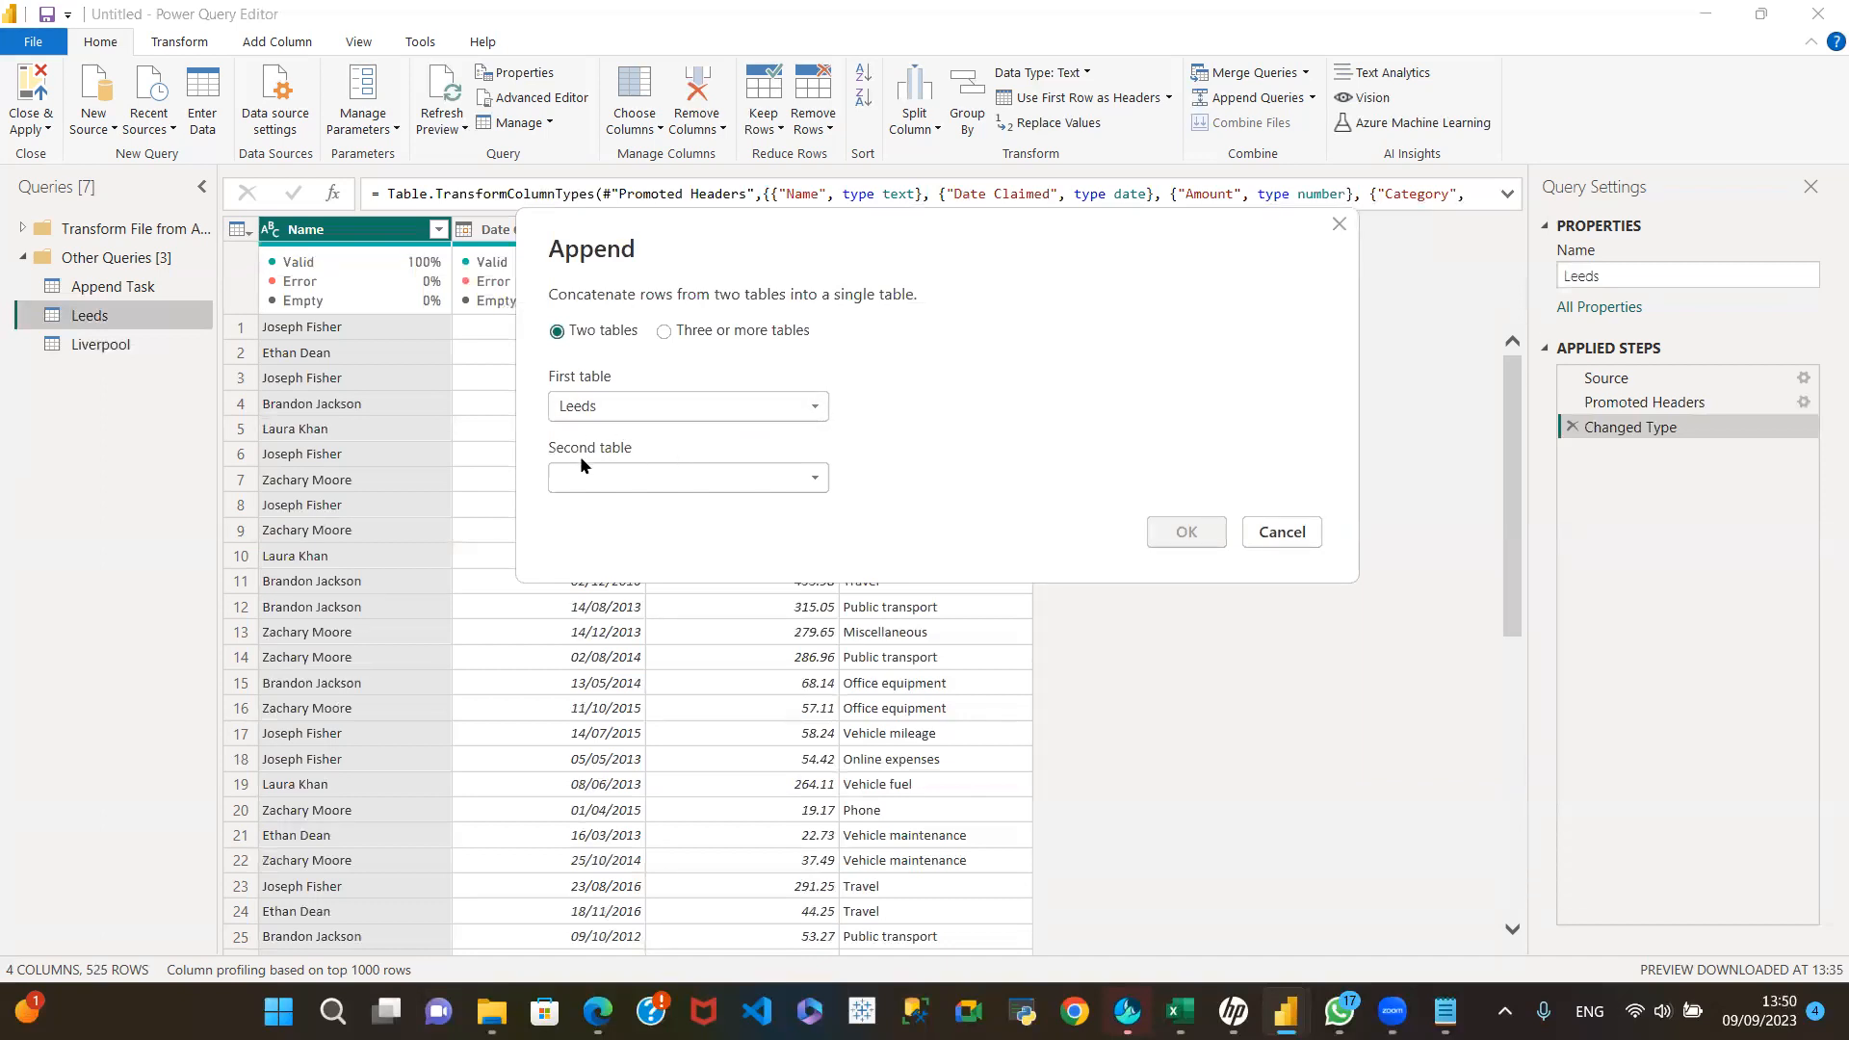
{"action": "left_click", "coordinate": [813, 479]}
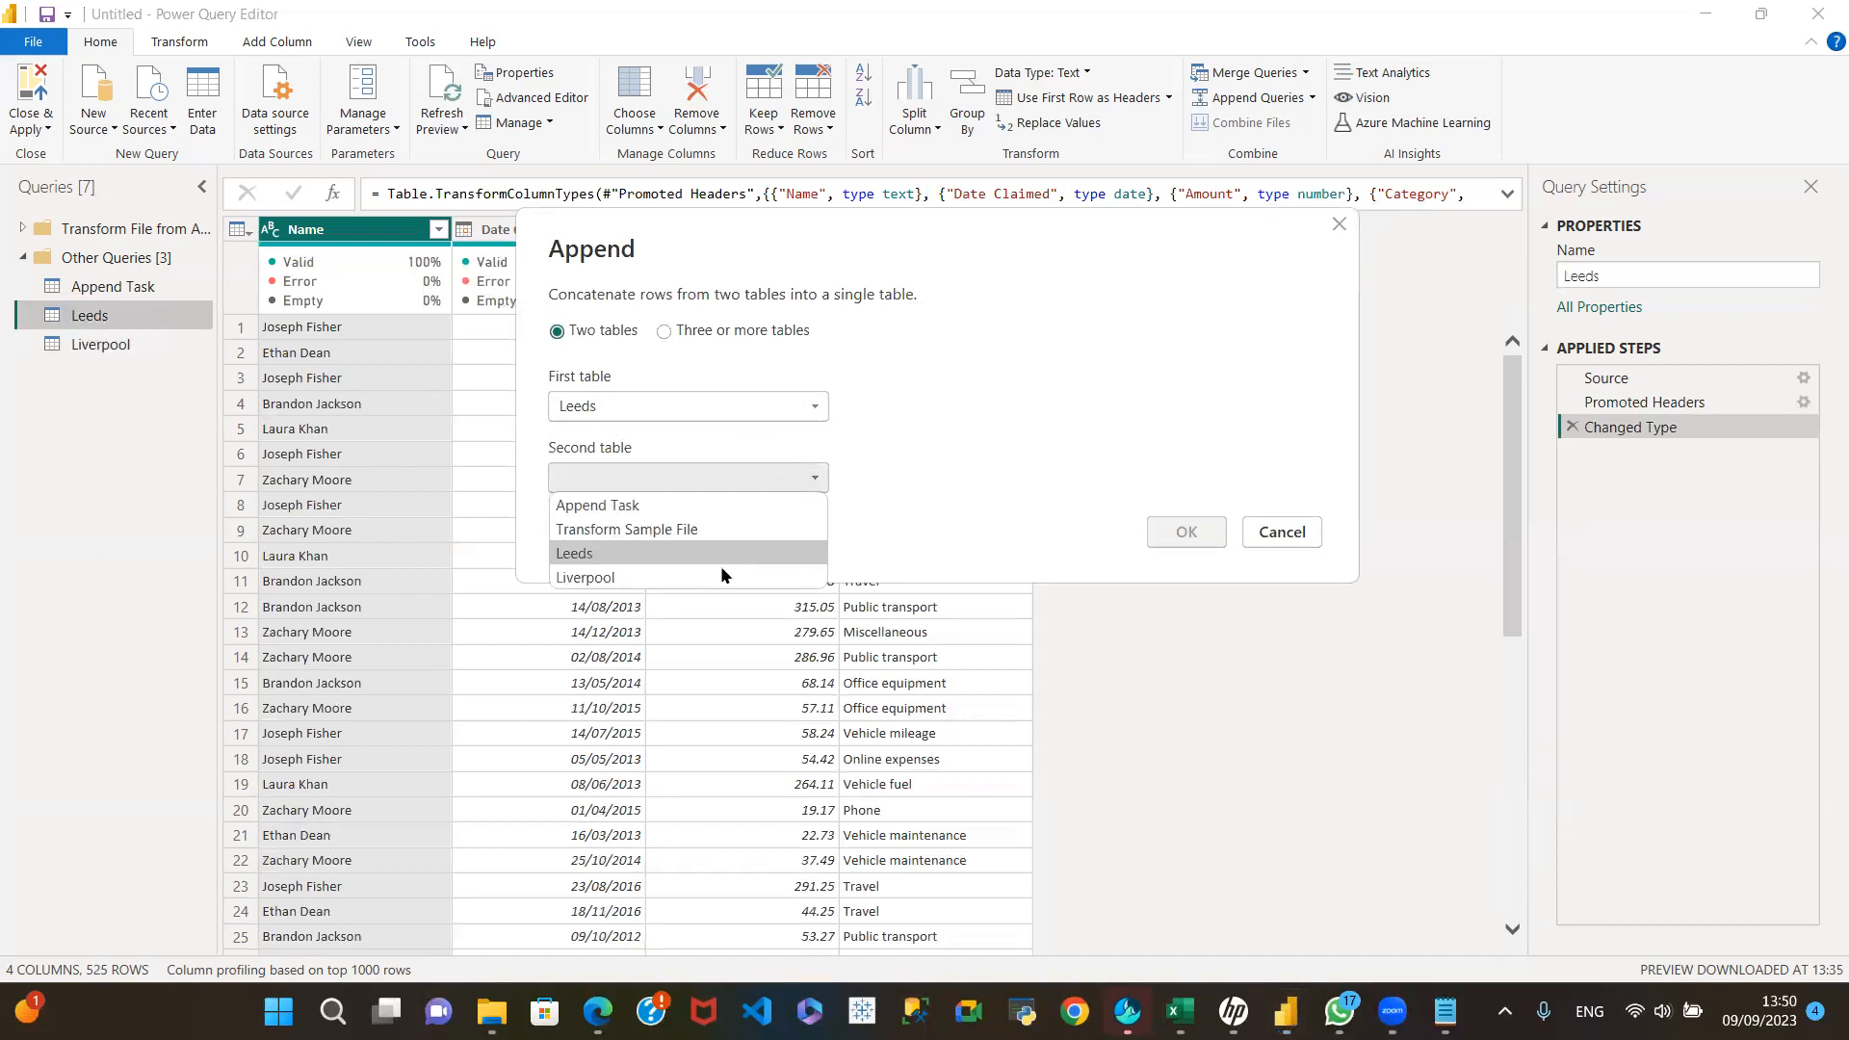
{"action": "left_click", "coordinate": [609, 576]}
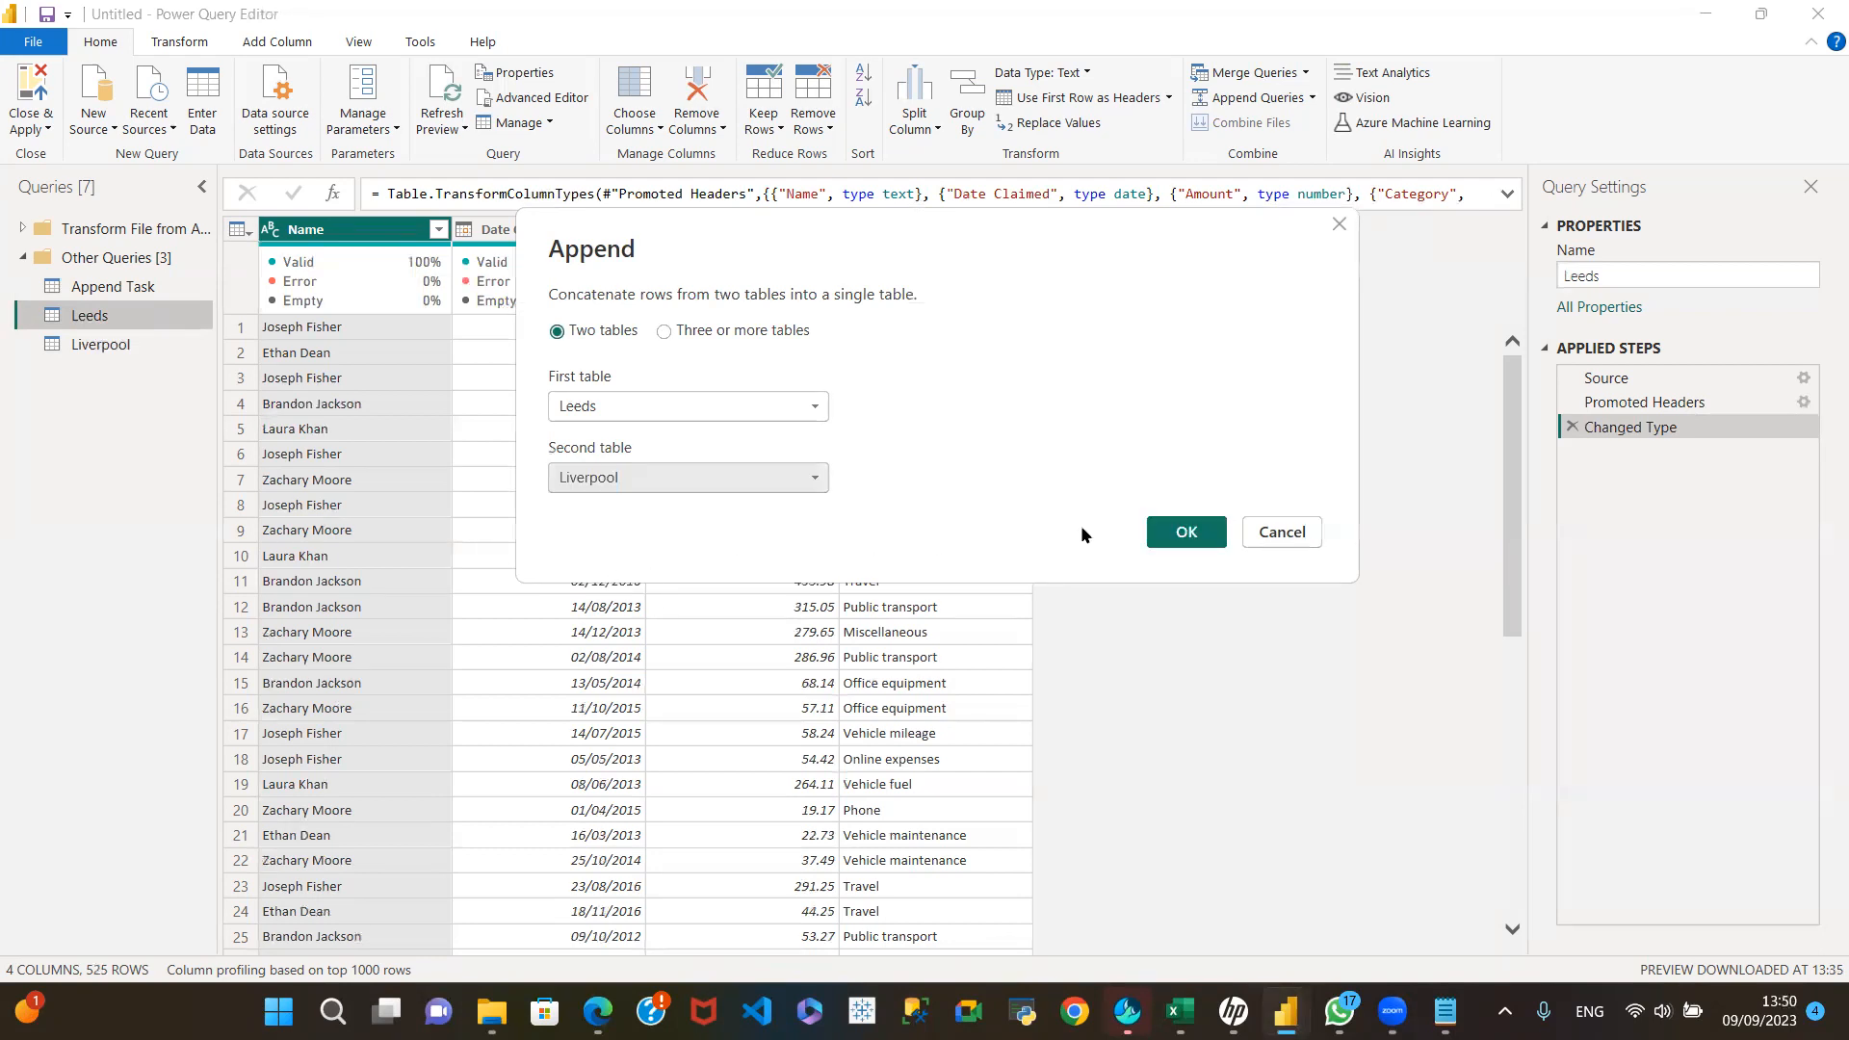
{"action": "left_click", "coordinate": [1181, 531]}
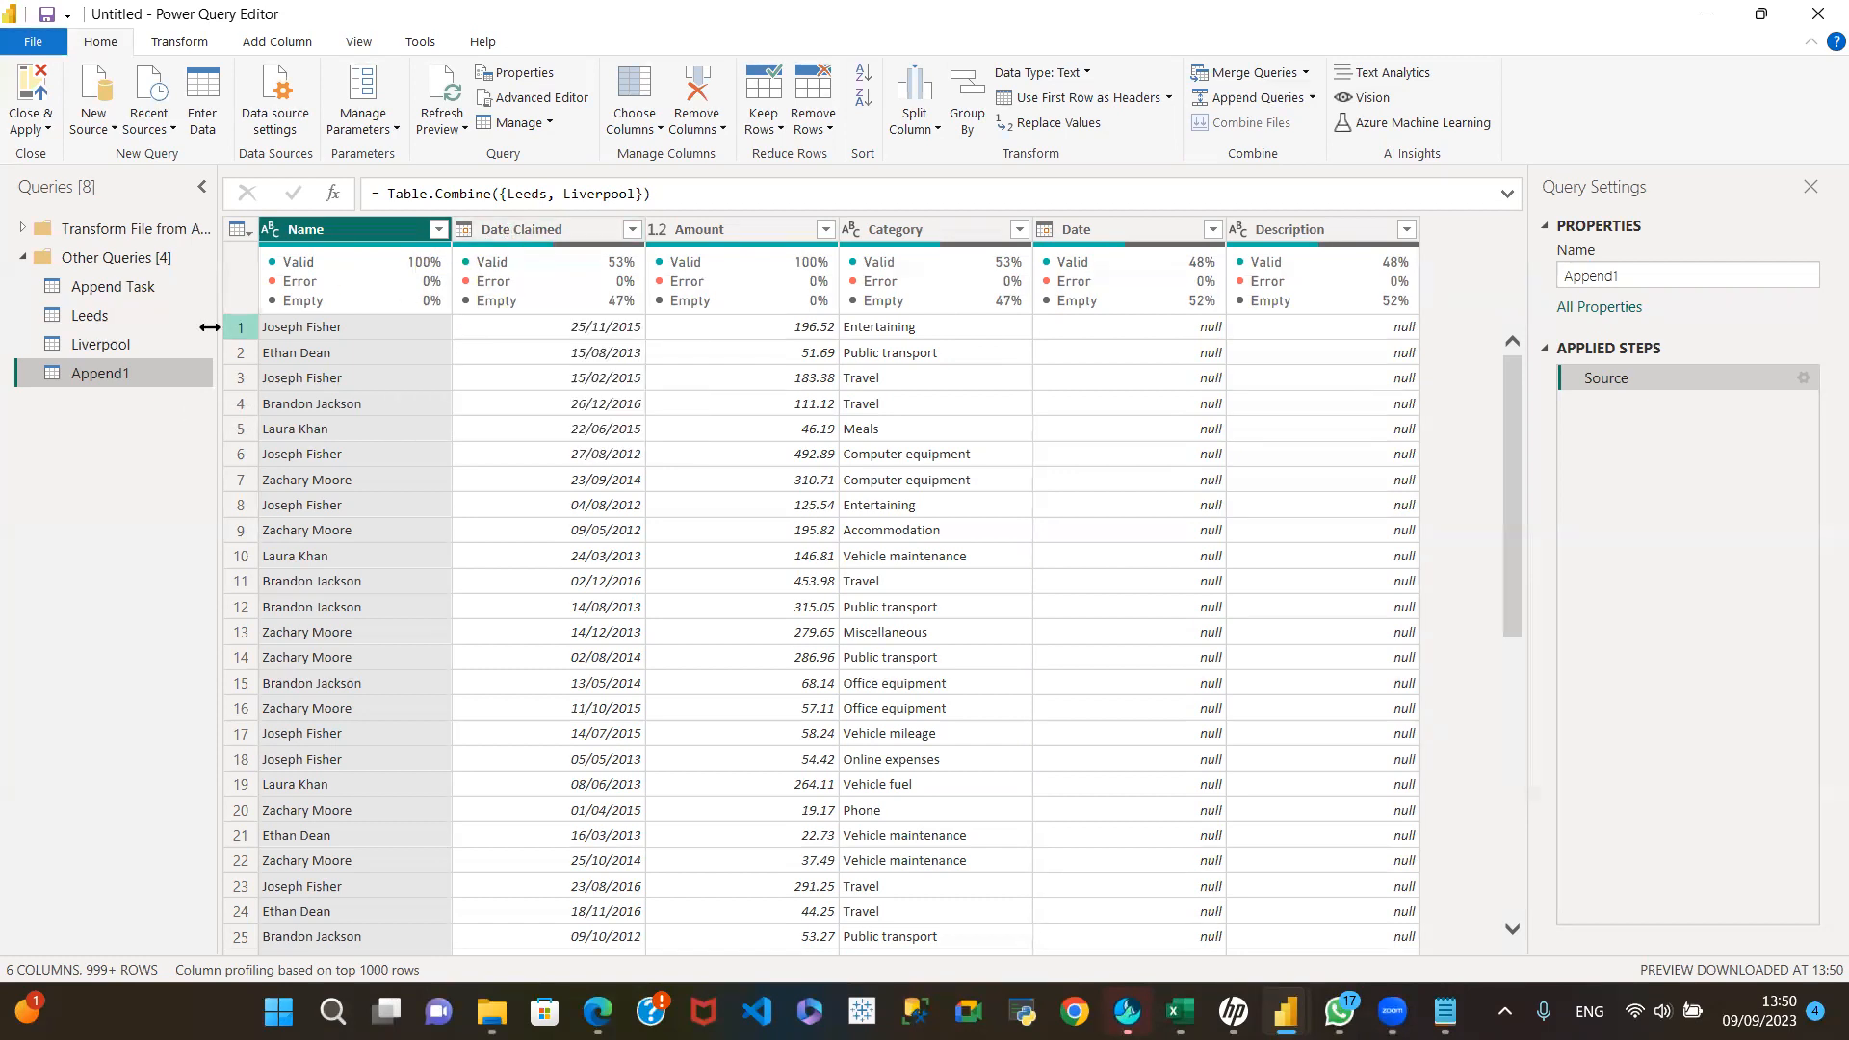
Step: Compare the column names in Leeds and Liverpool with the columns of the new appended query
{"action": "left_click", "coordinate": [121, 314]}
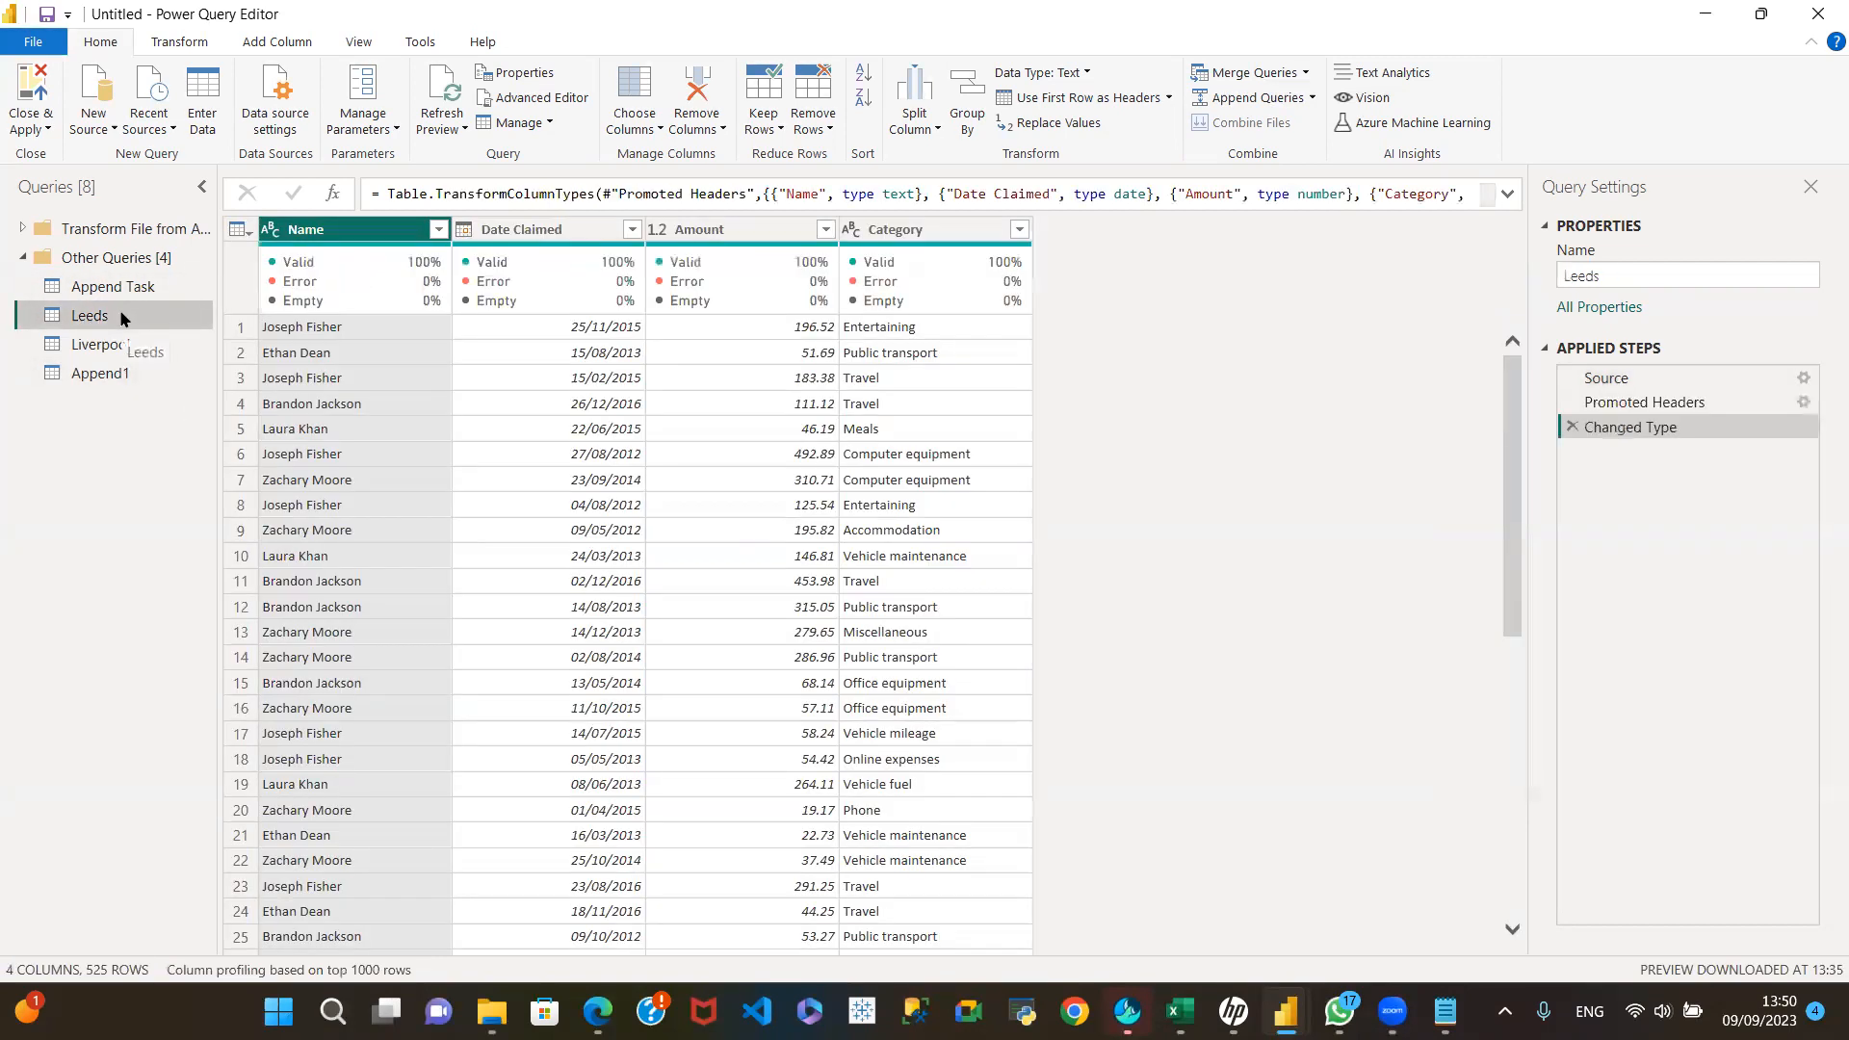
{"action": "left_click", "coordinate": [127, 355]}
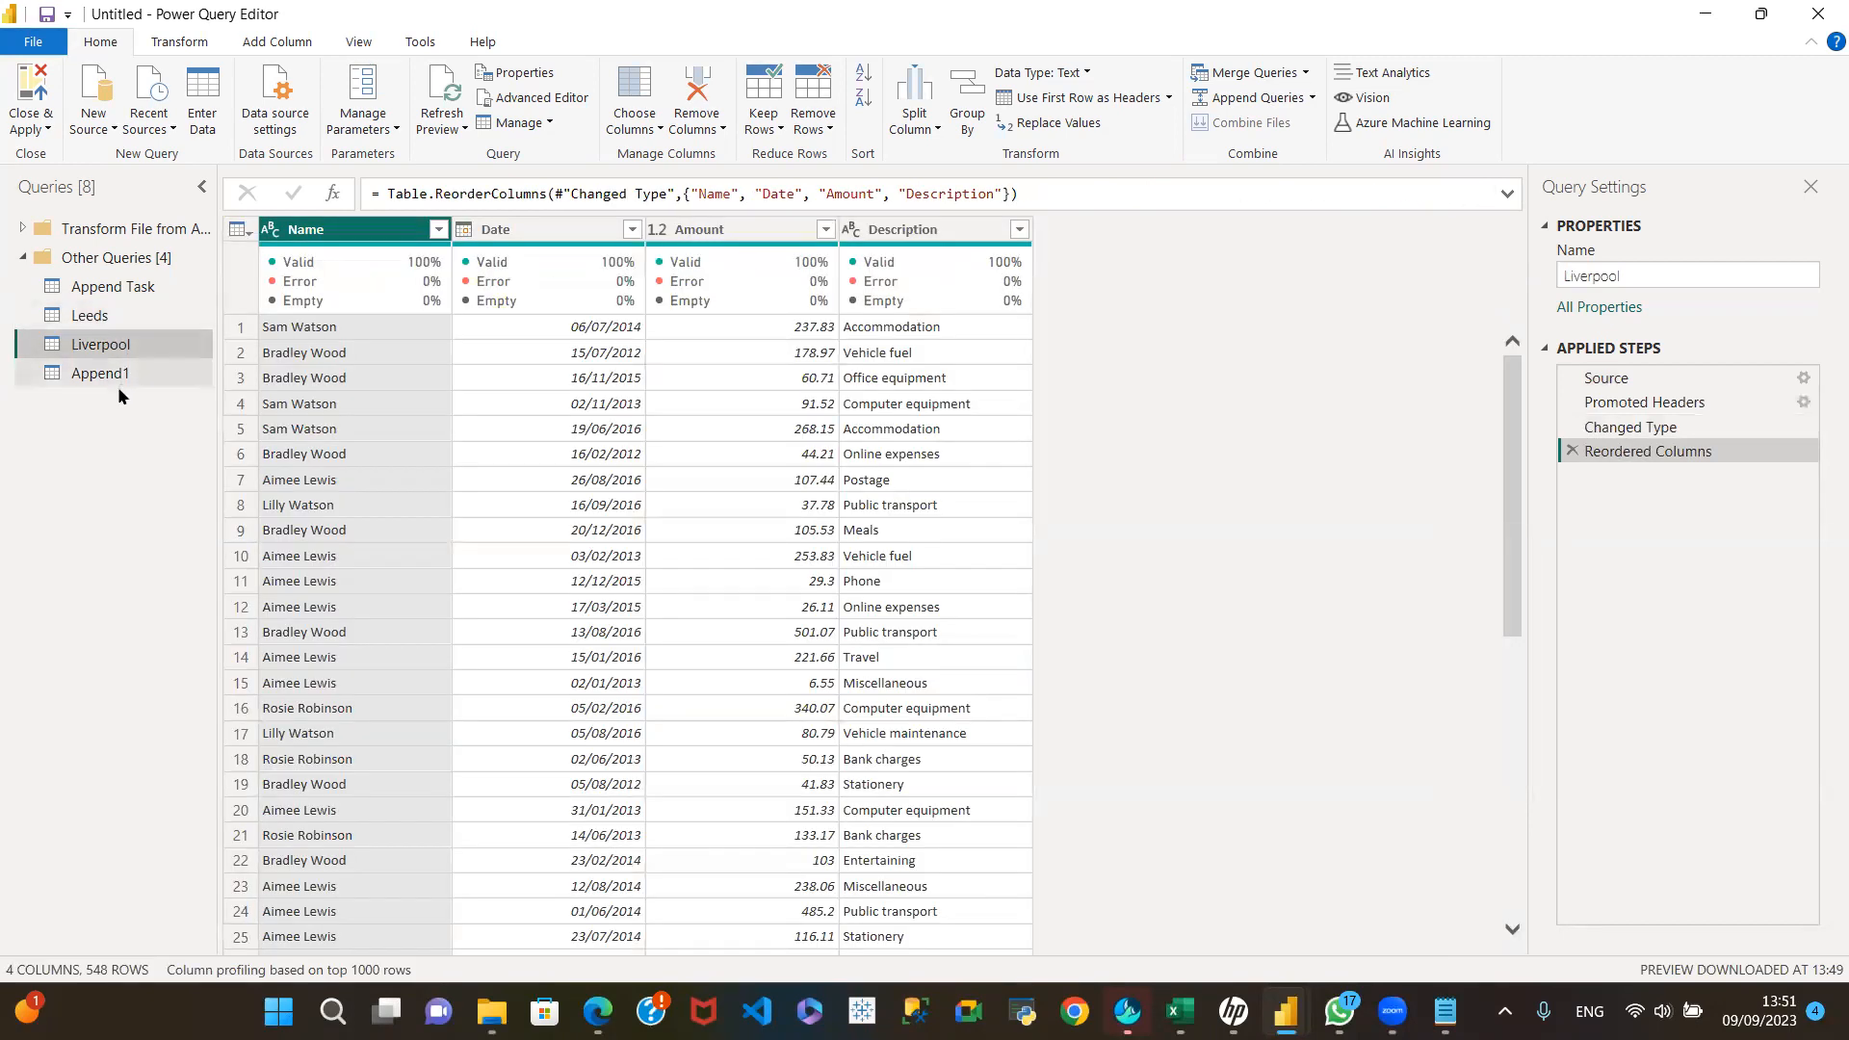
{"action": "left_click", "coordinate": [124, 318]}
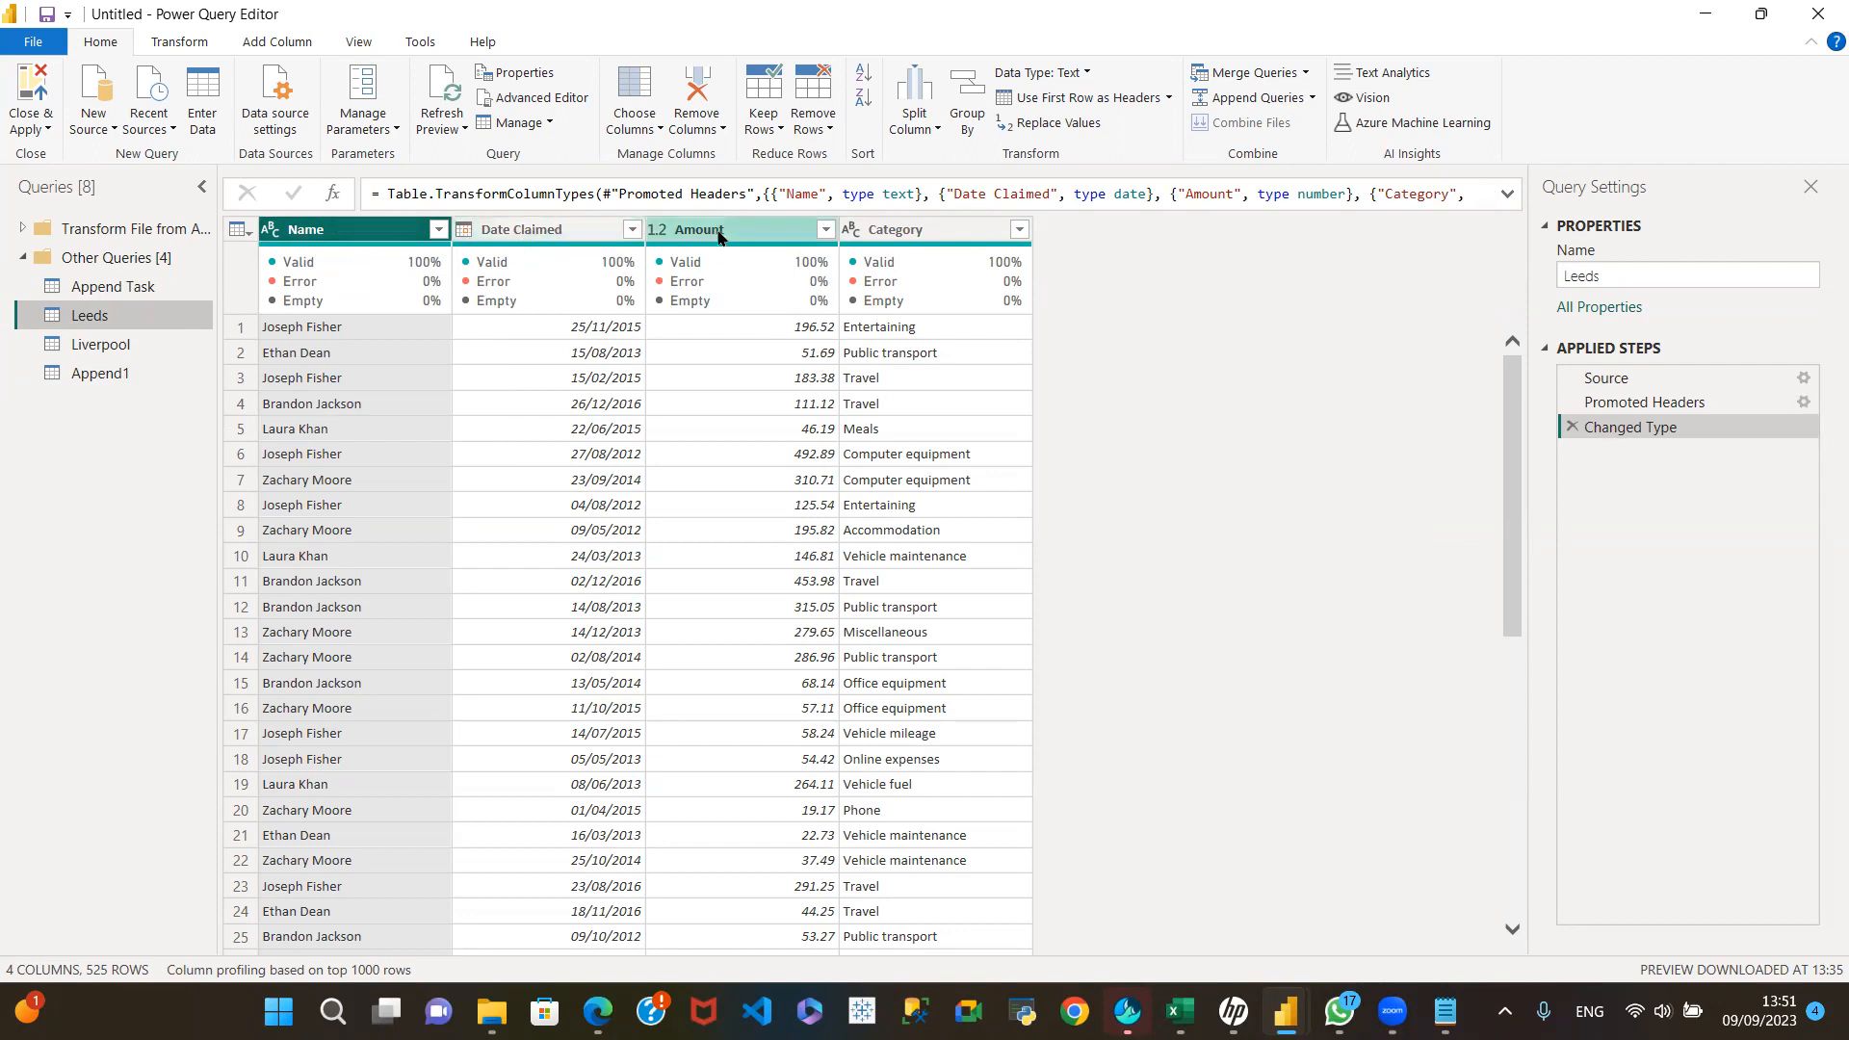
{"action": "left_click", "coordinate": [122, 349]}
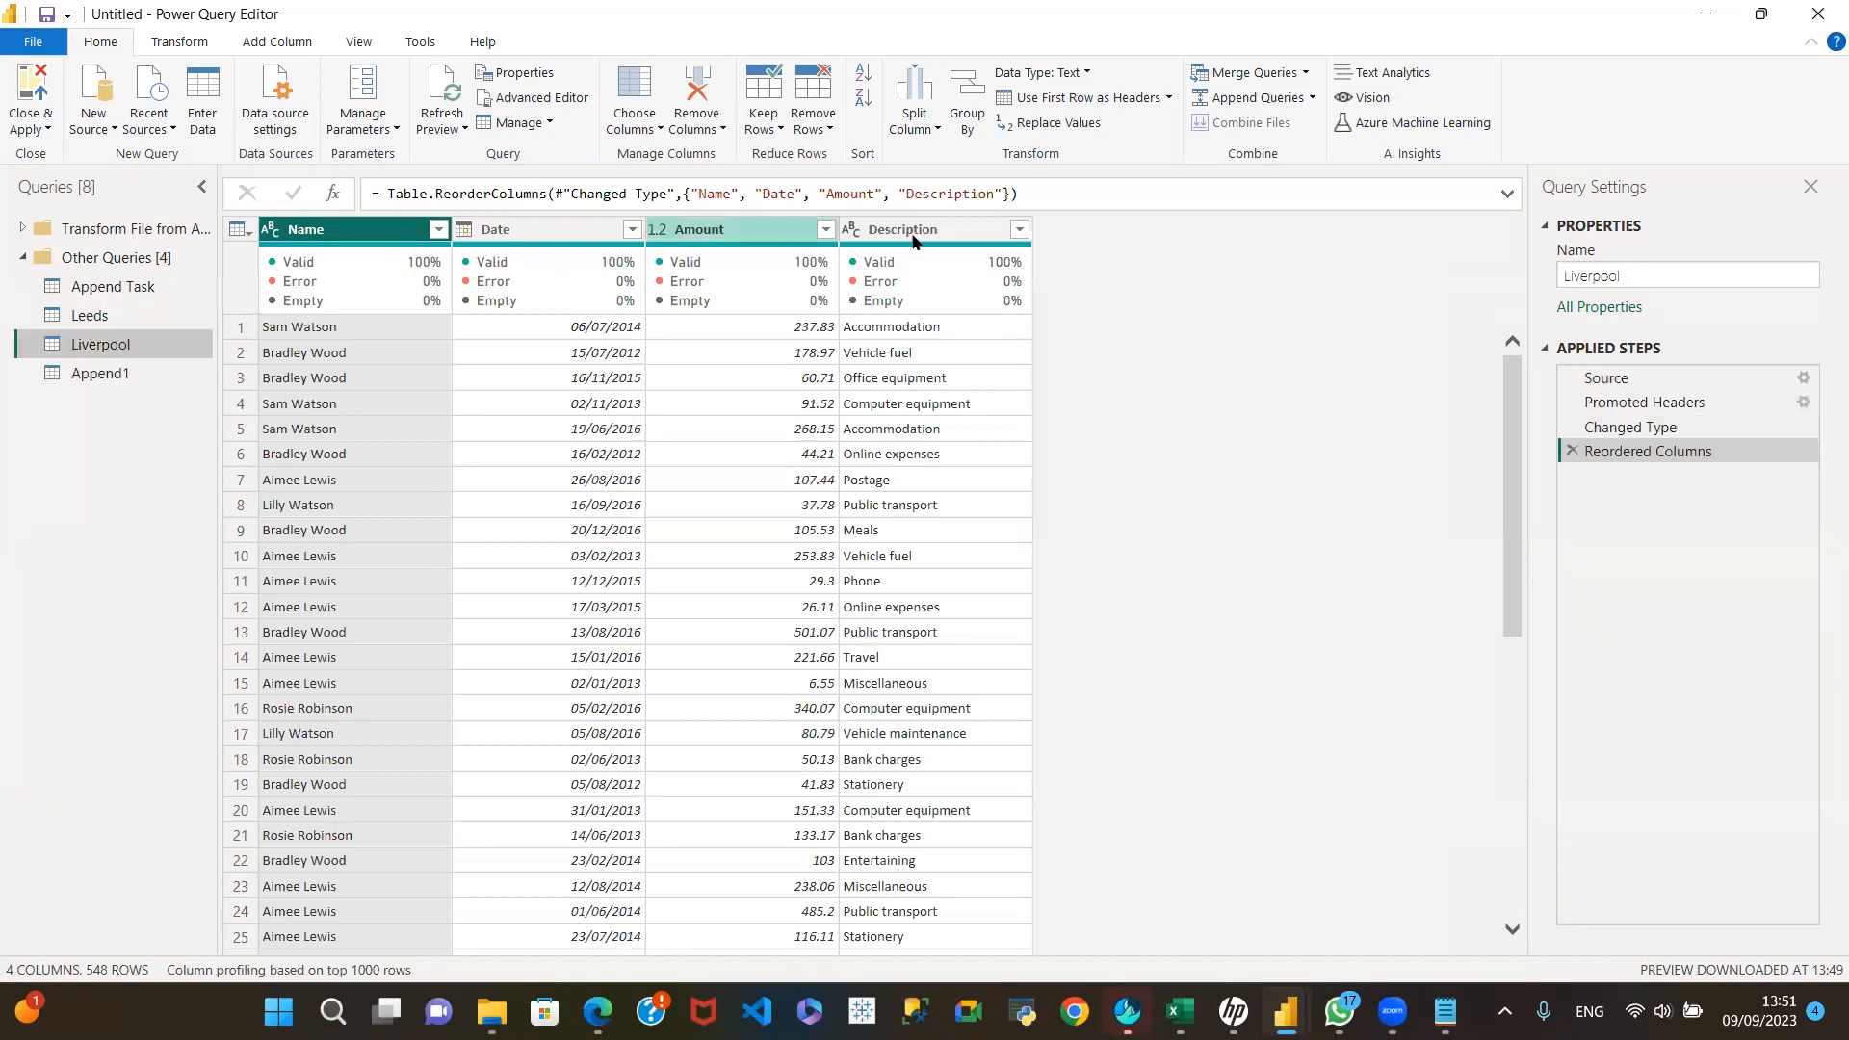
{"action": "left_click", "coordinate": [119, 314]}
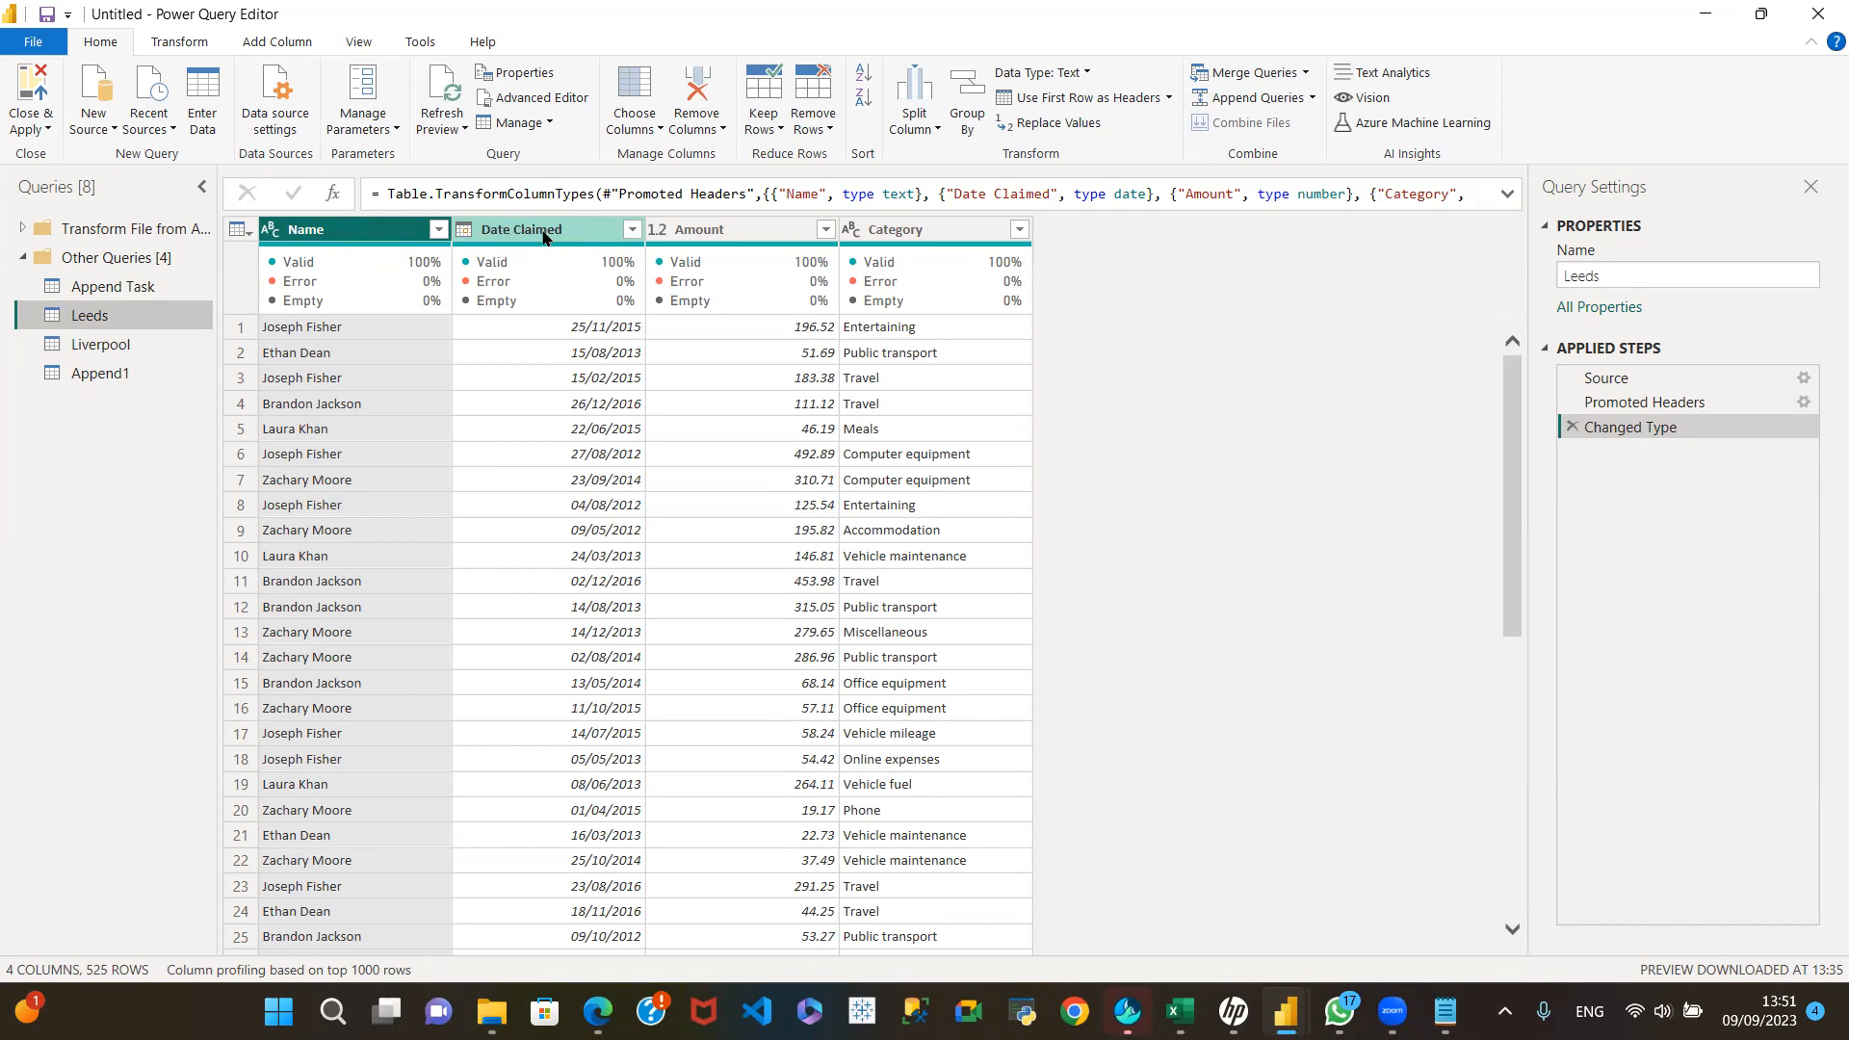
{"action": "left_click", "coordinate": [173, 345]}
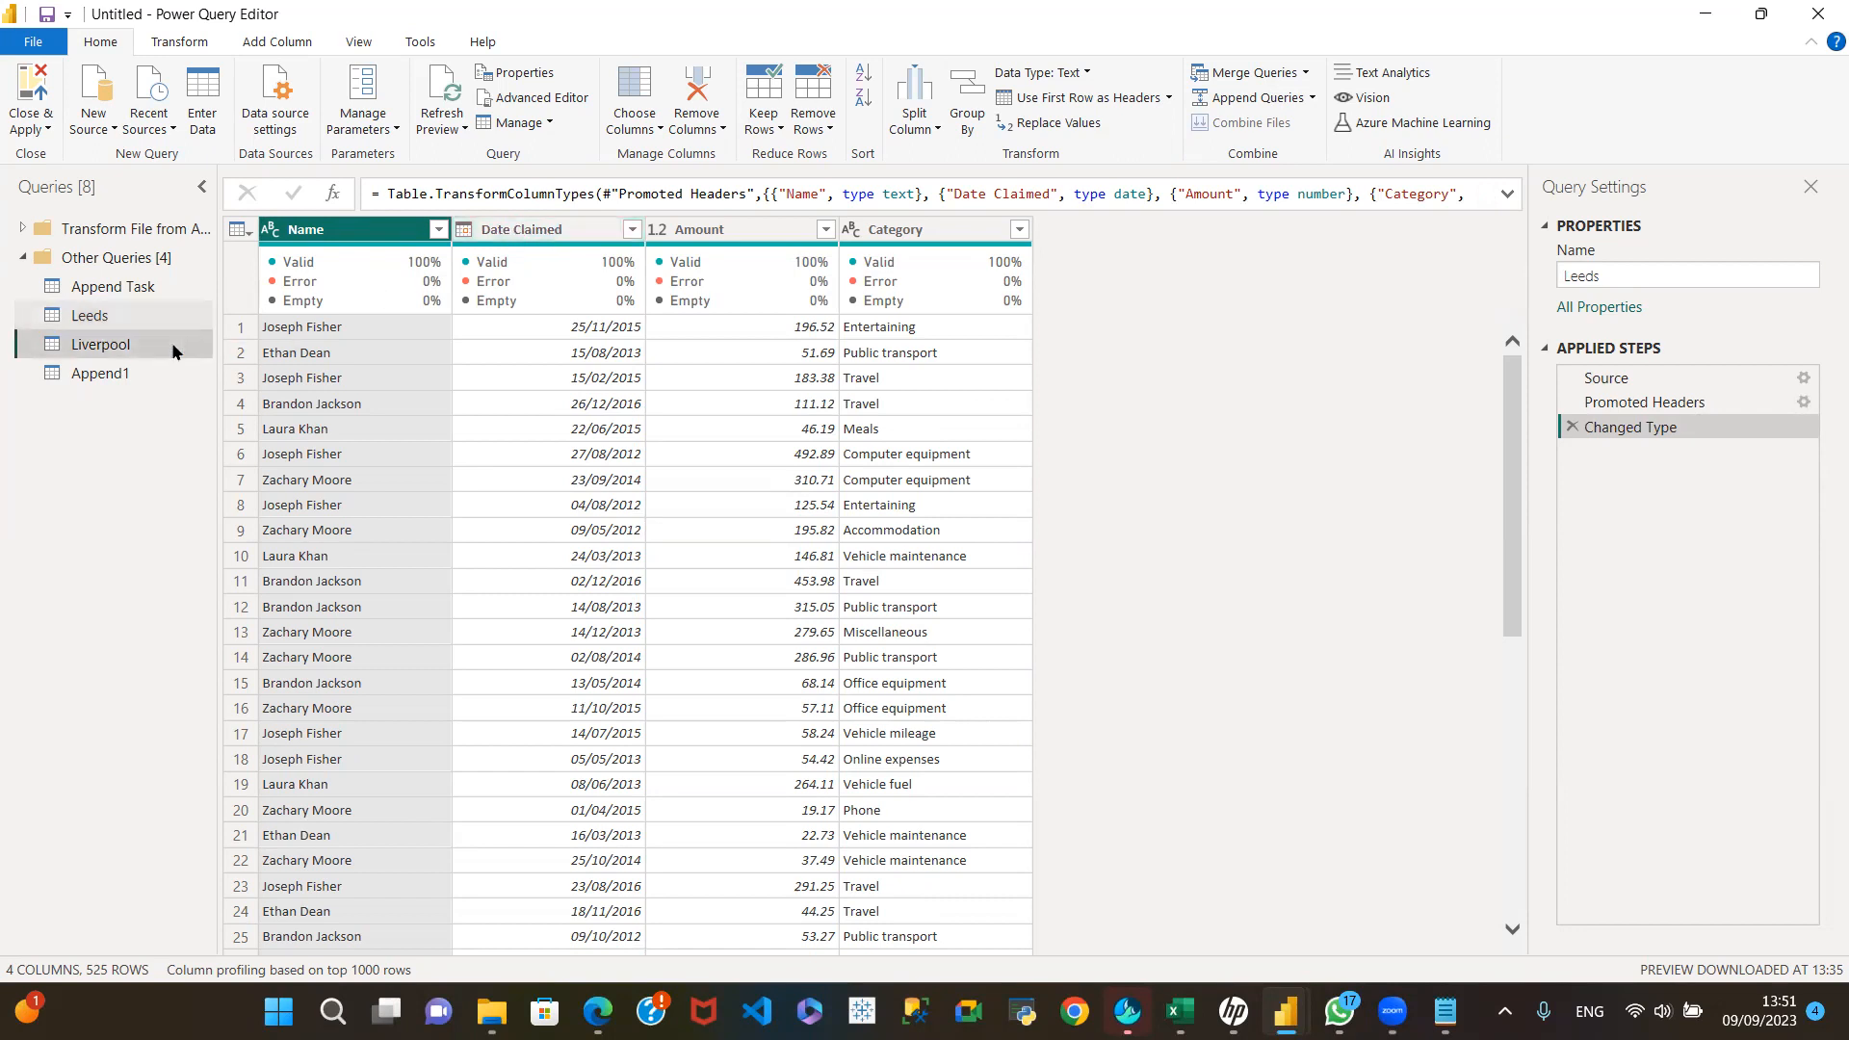
{"action": "left_click", "coordinate": [129, 372]}
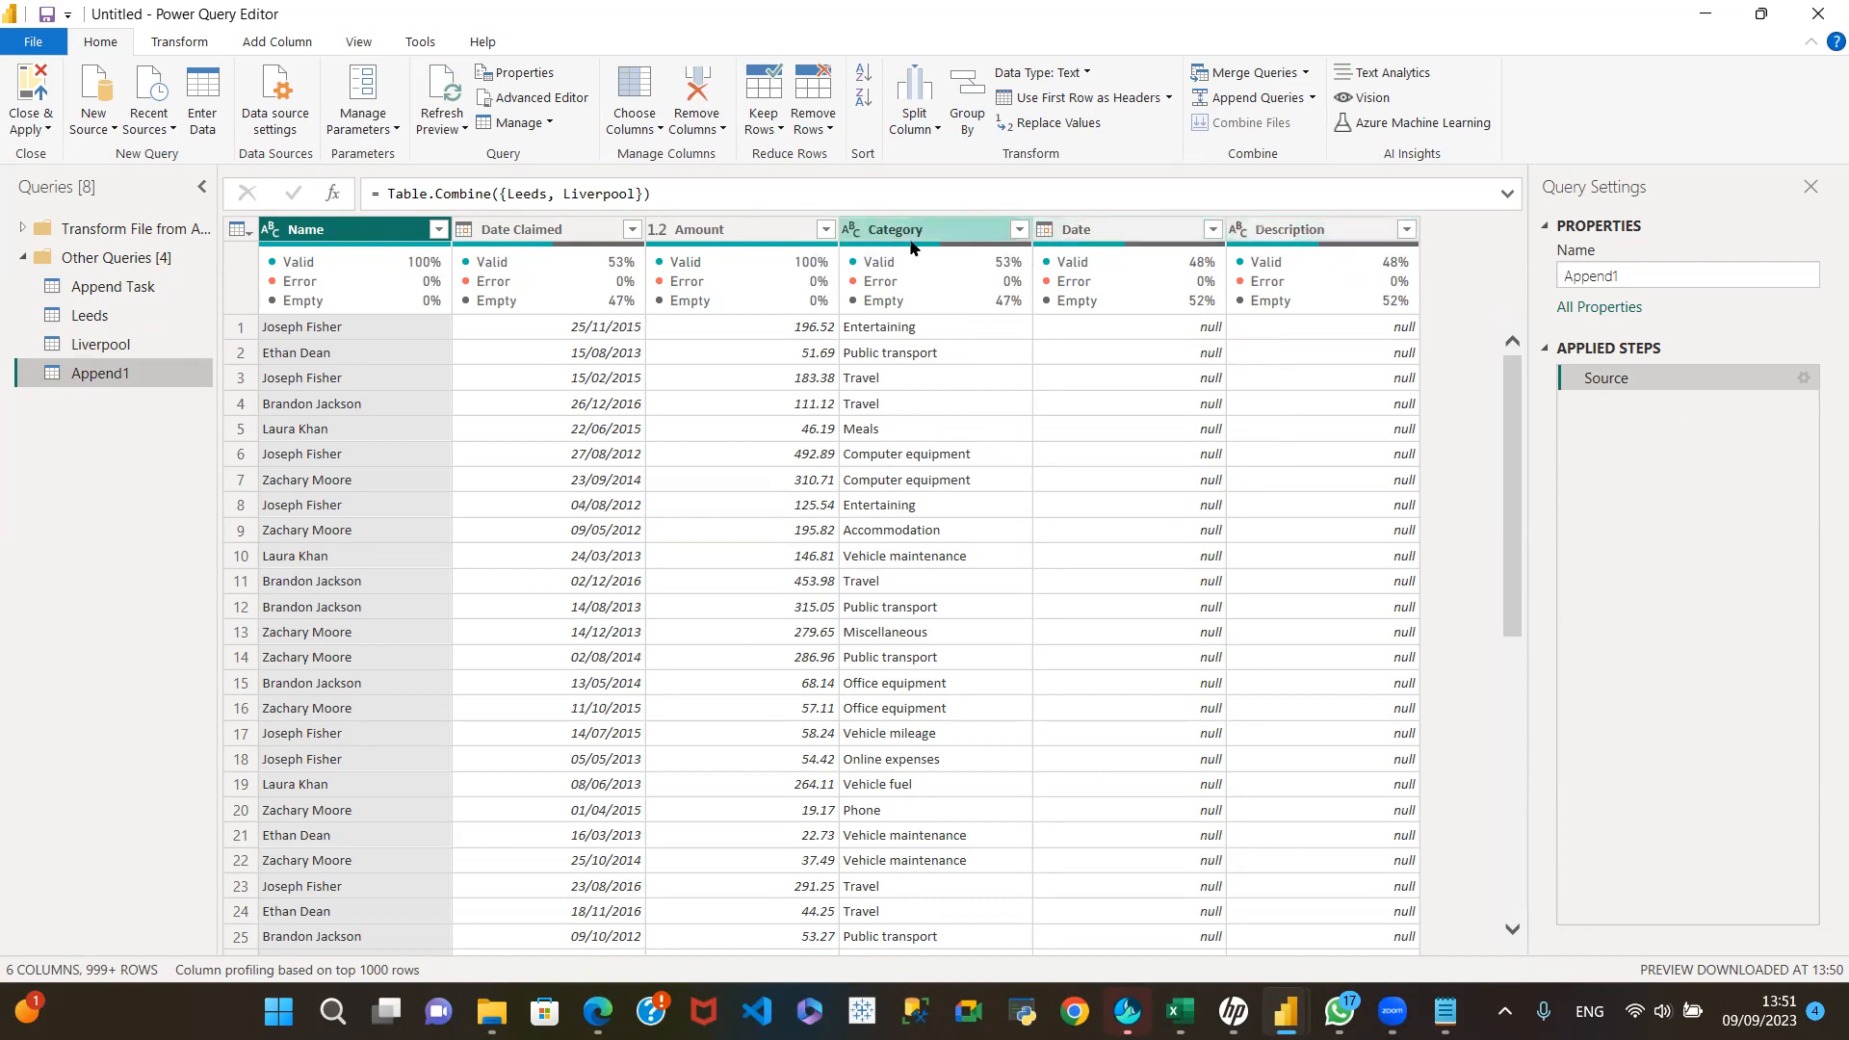
Step: Check the Leeds column names and rename Liverpool's Date column to Date Claimed
{"action": "left_click", "coordinate": [116, 310]}
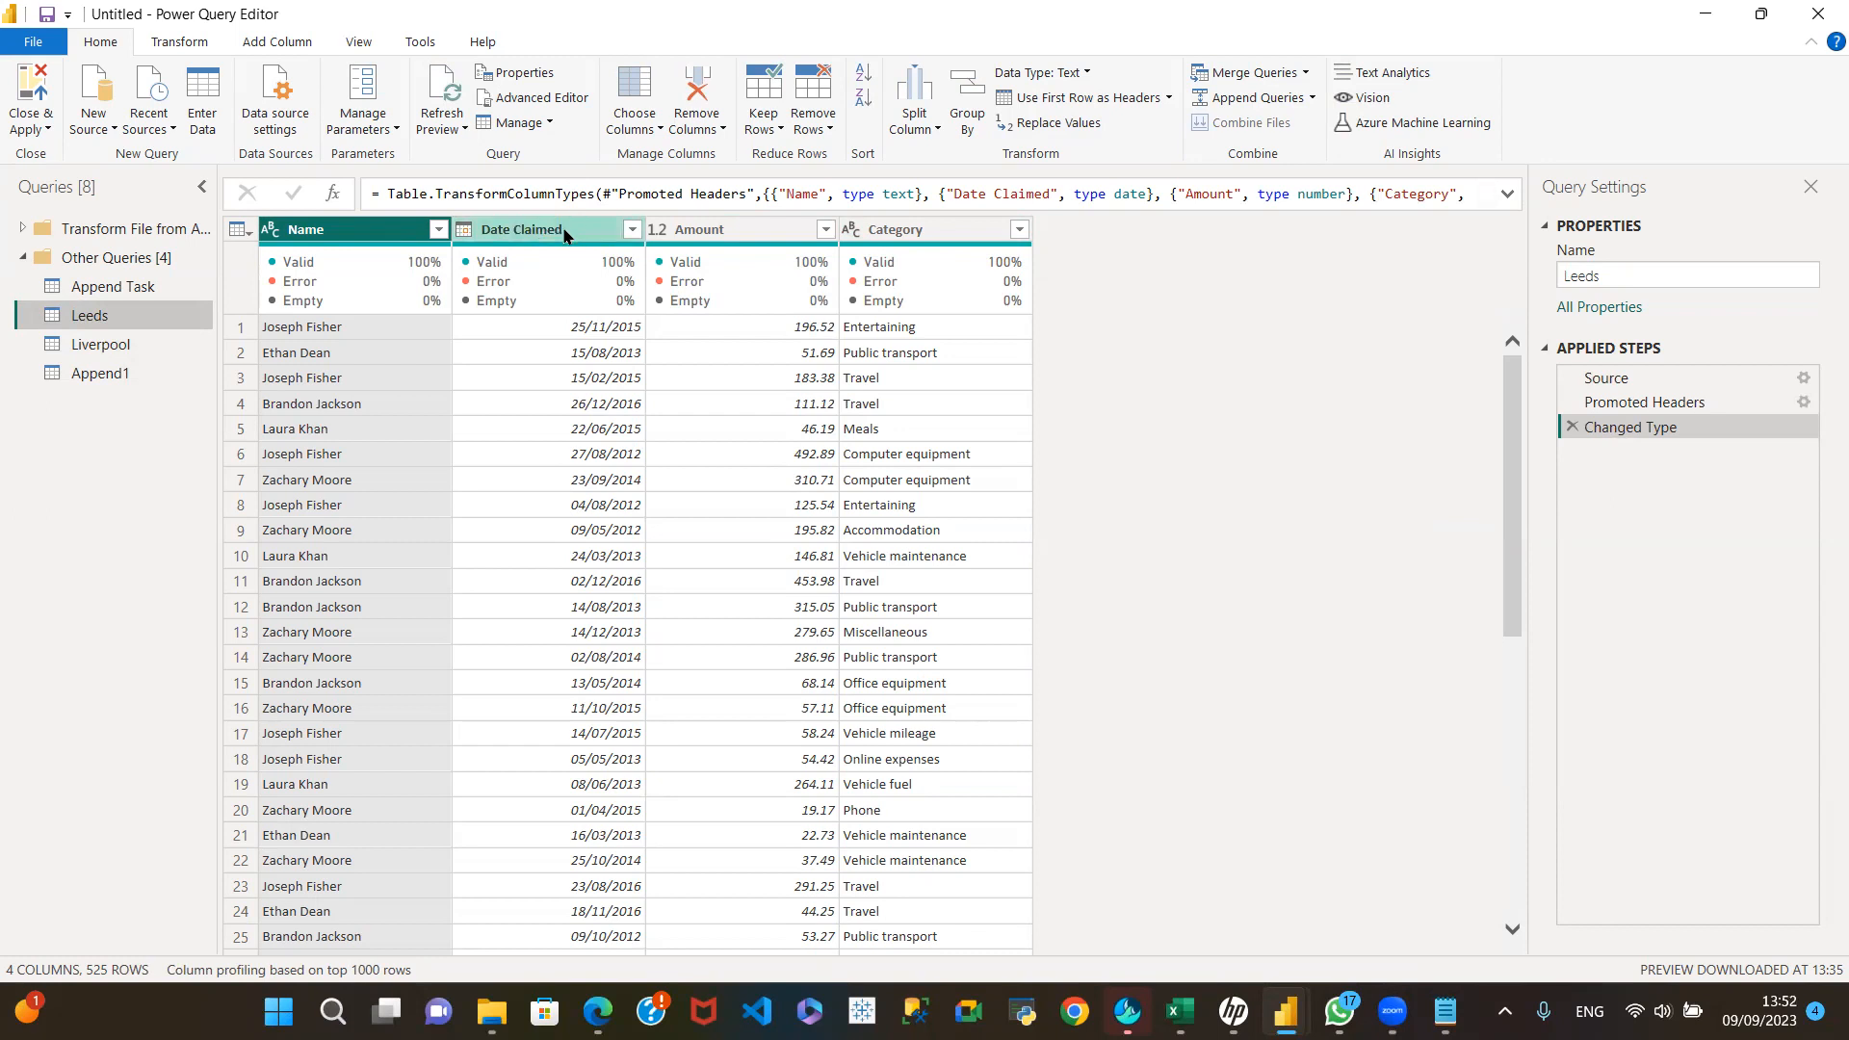
{"action": "left_click", "coordinate": [133, 347]}
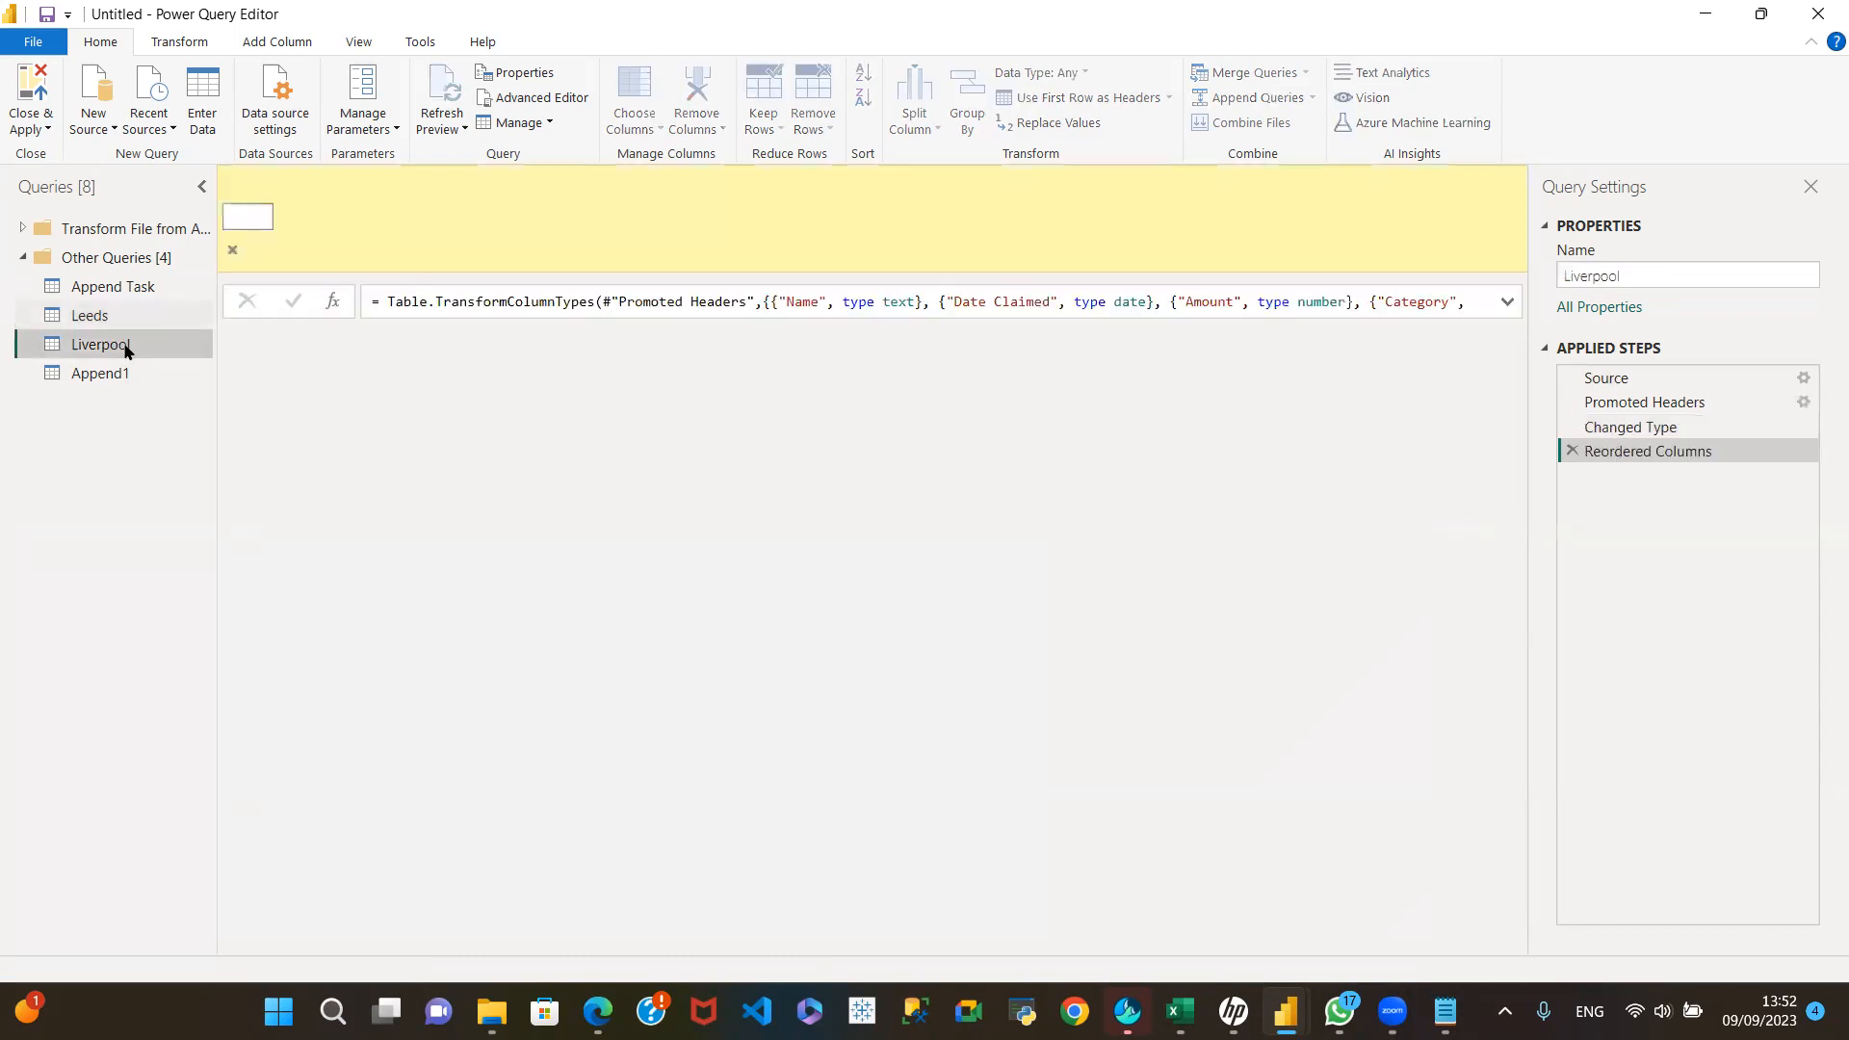
{"action": "left_click", "coordinate": [533, 228]}
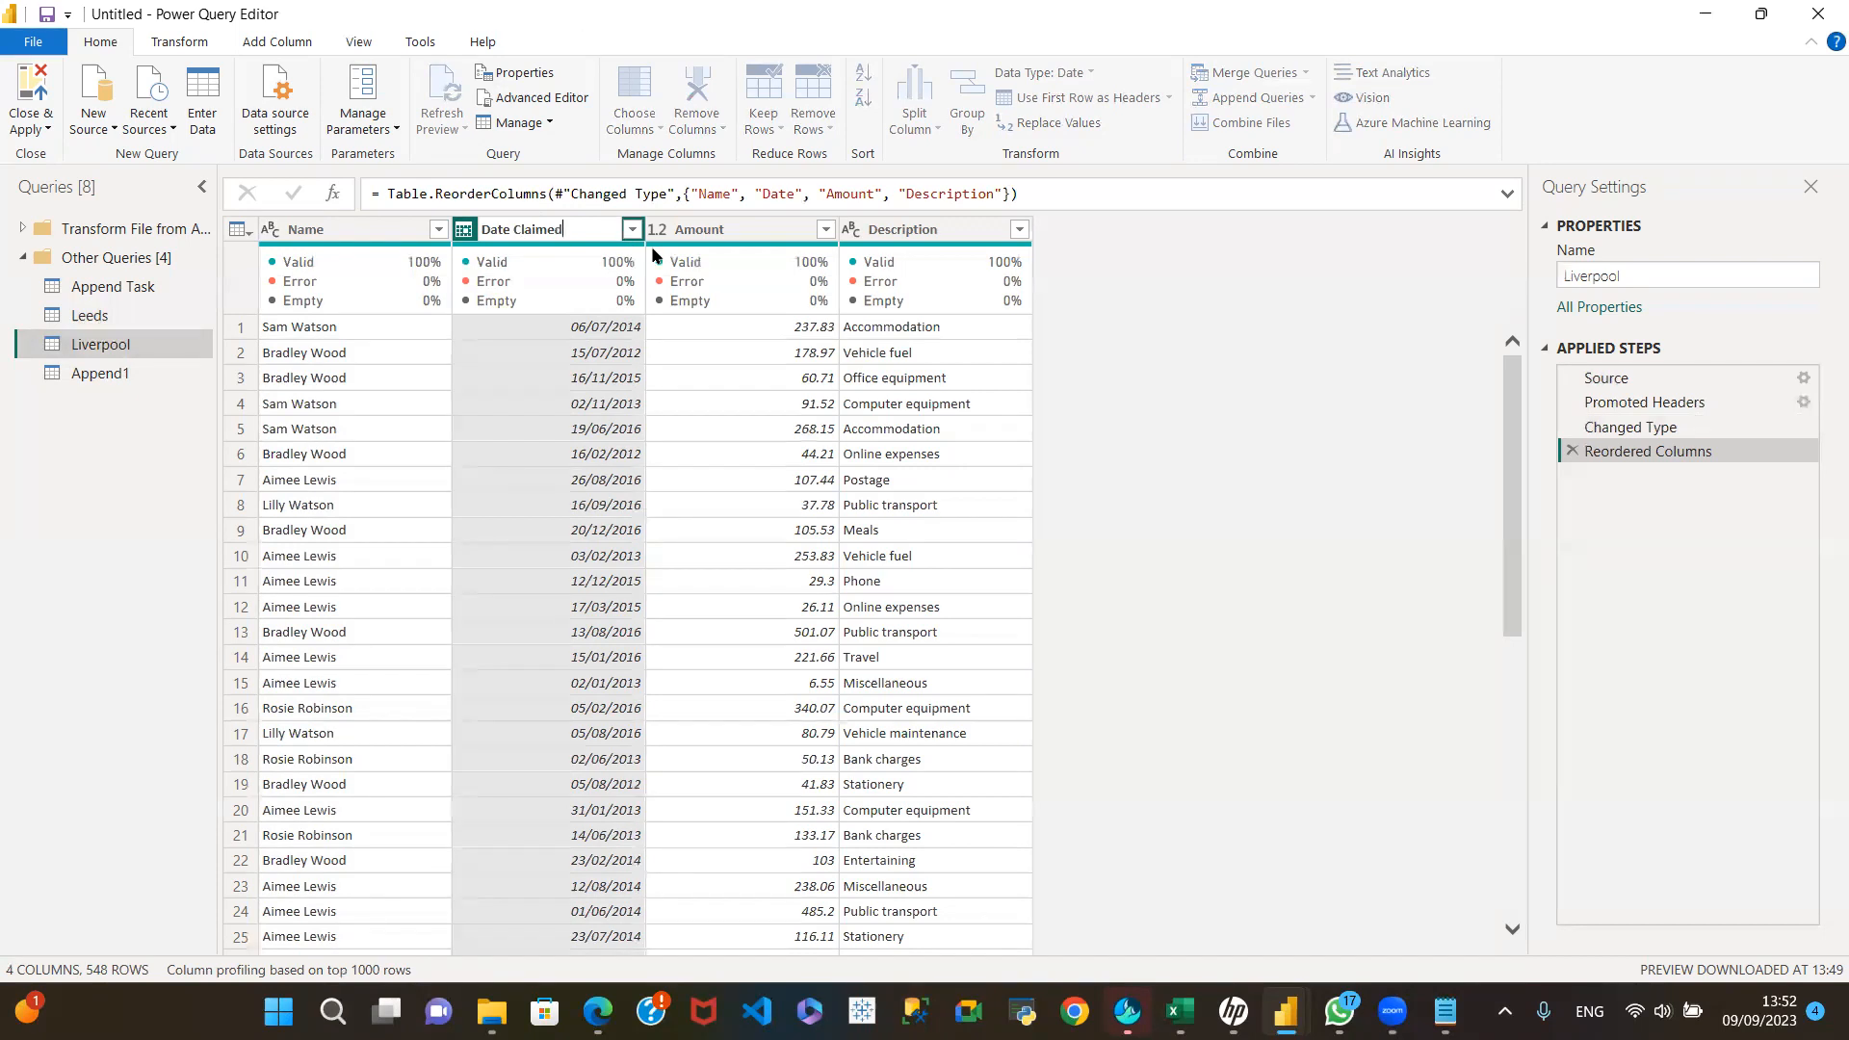
{"action": "key", "text": "Return"}
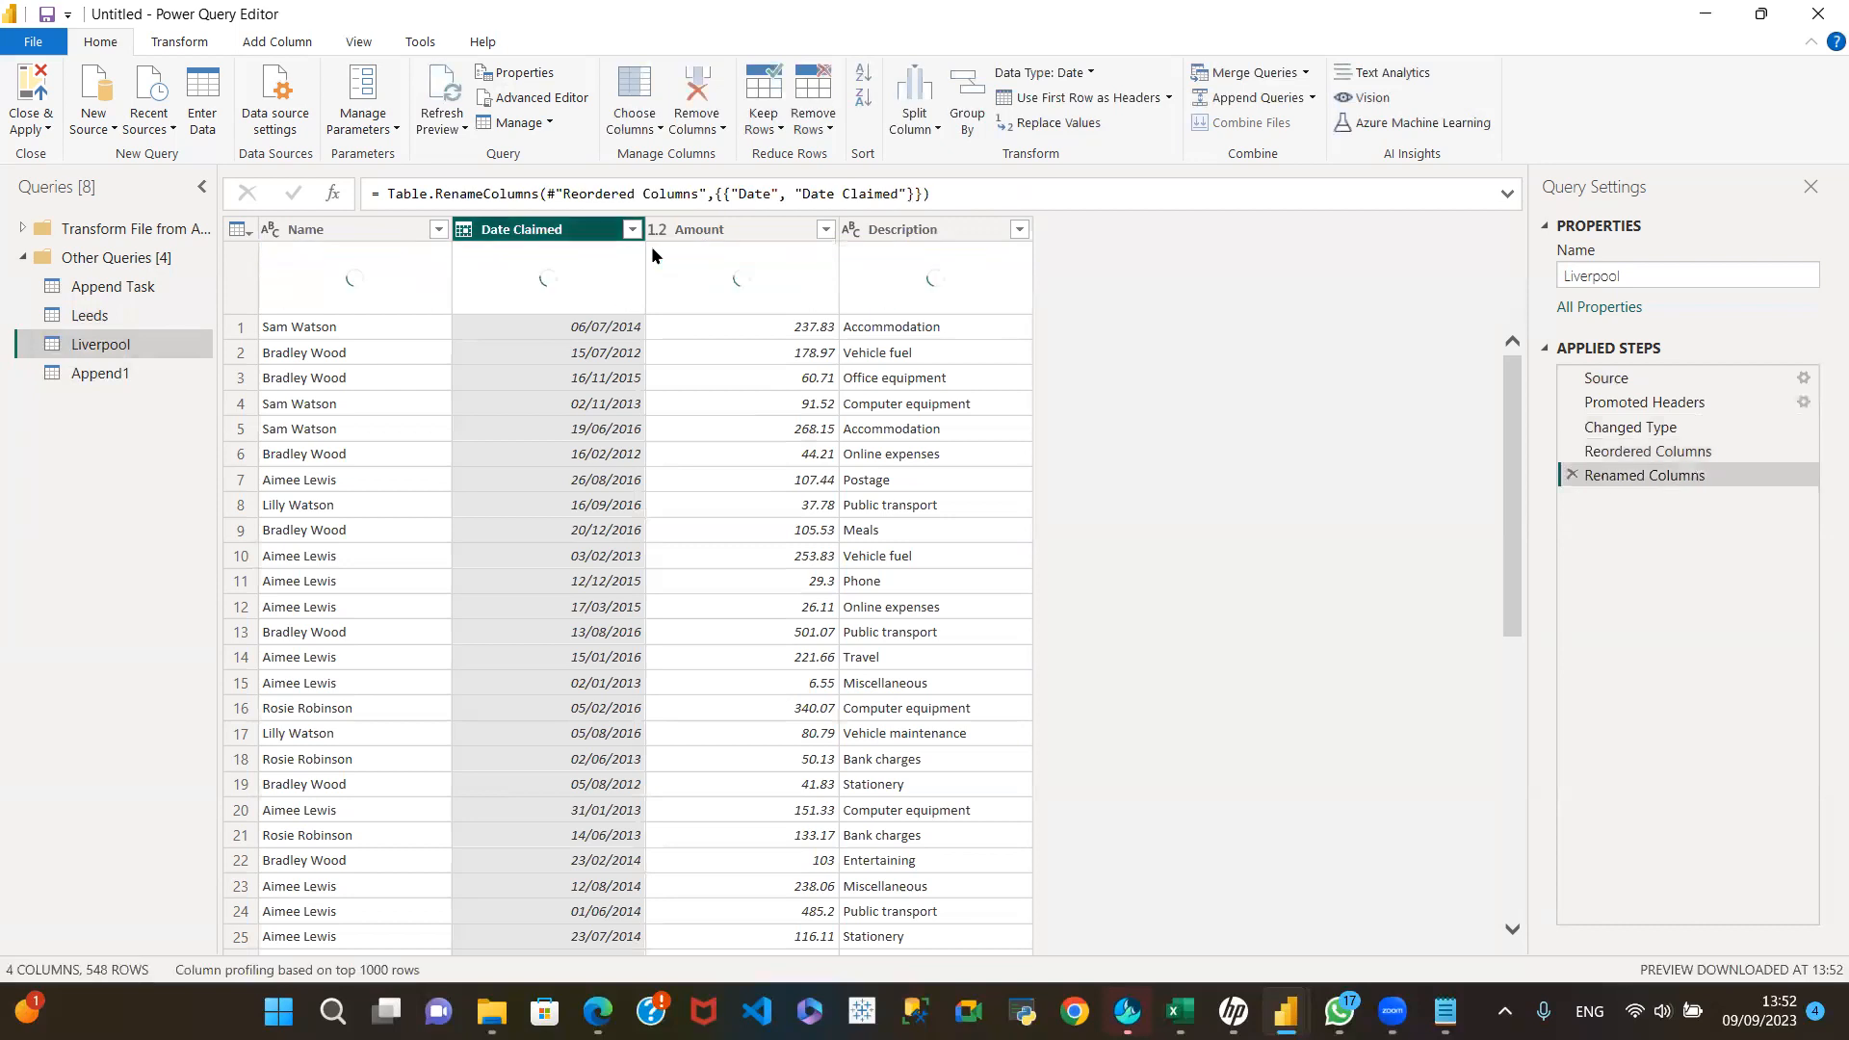
Step: Rename Liverpool's Description column to Category to match the fourth column of Leeds
{"action": "left_click", "coordinate": [112, 315]}
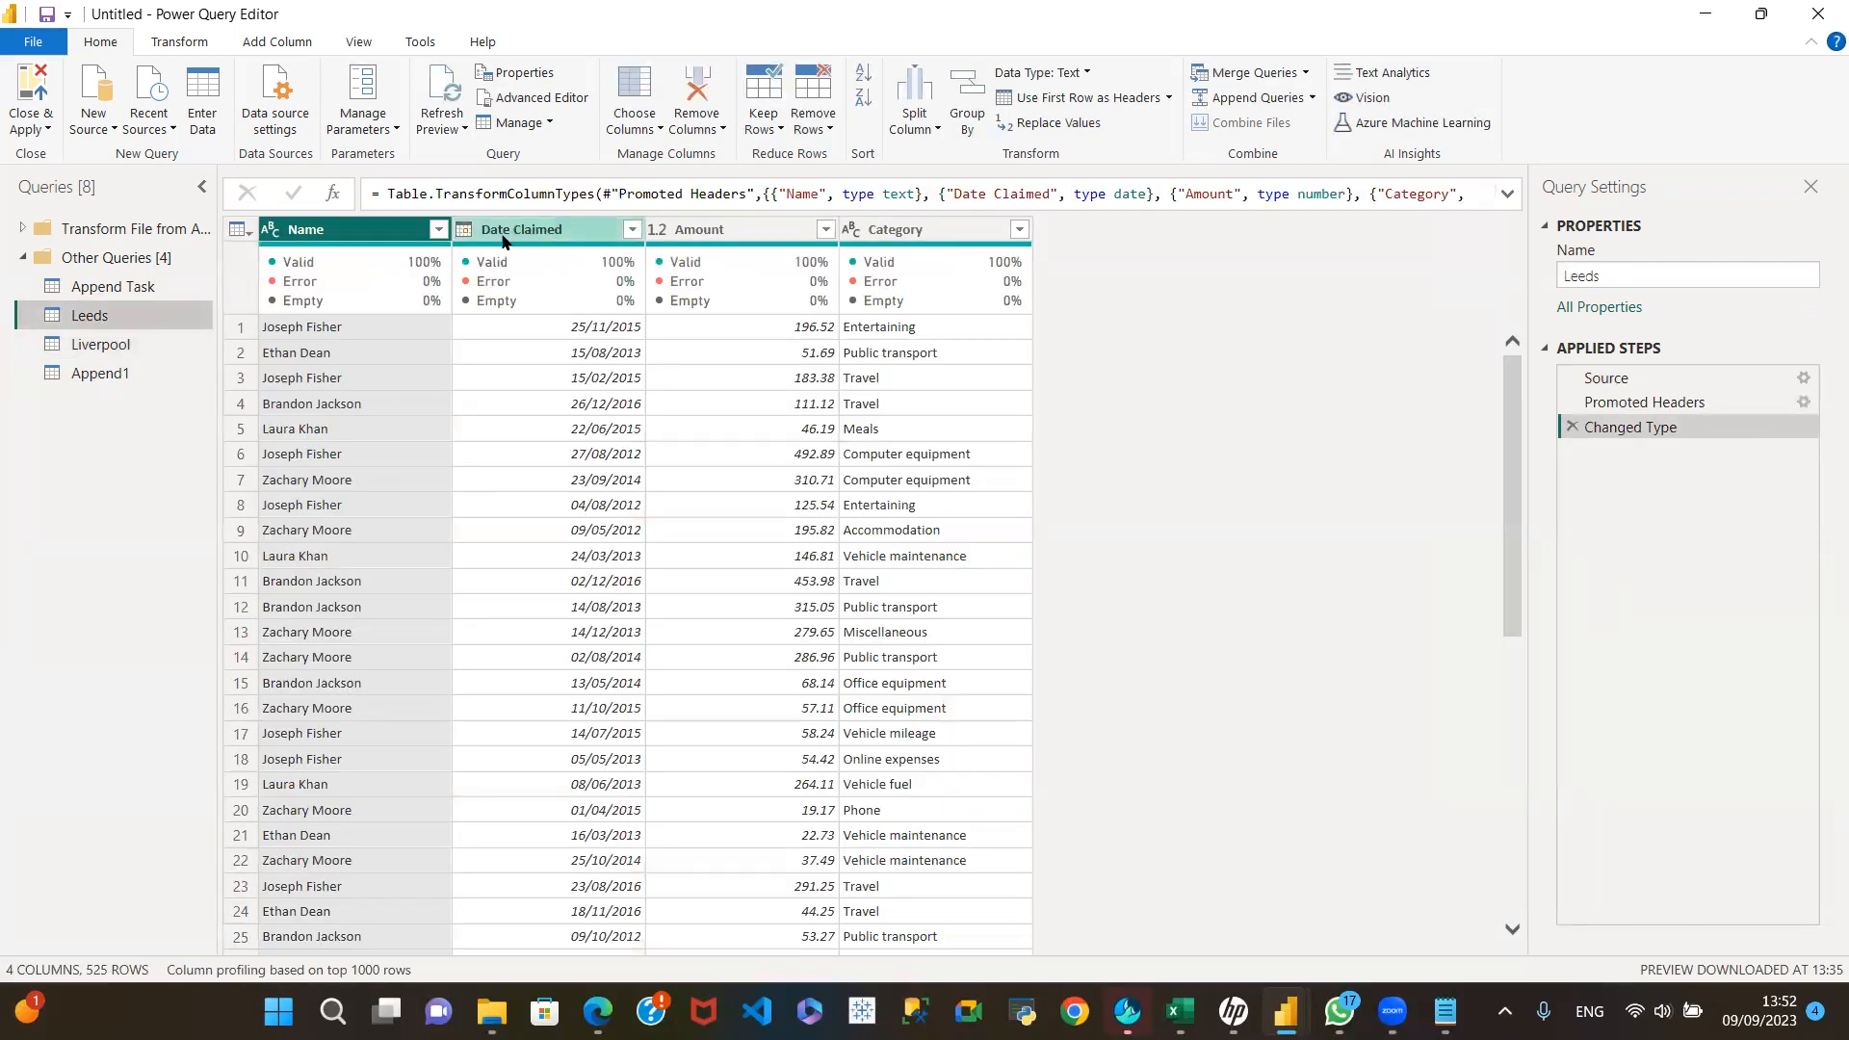
{"action": "left_click", "coordinate": [135, 343]}
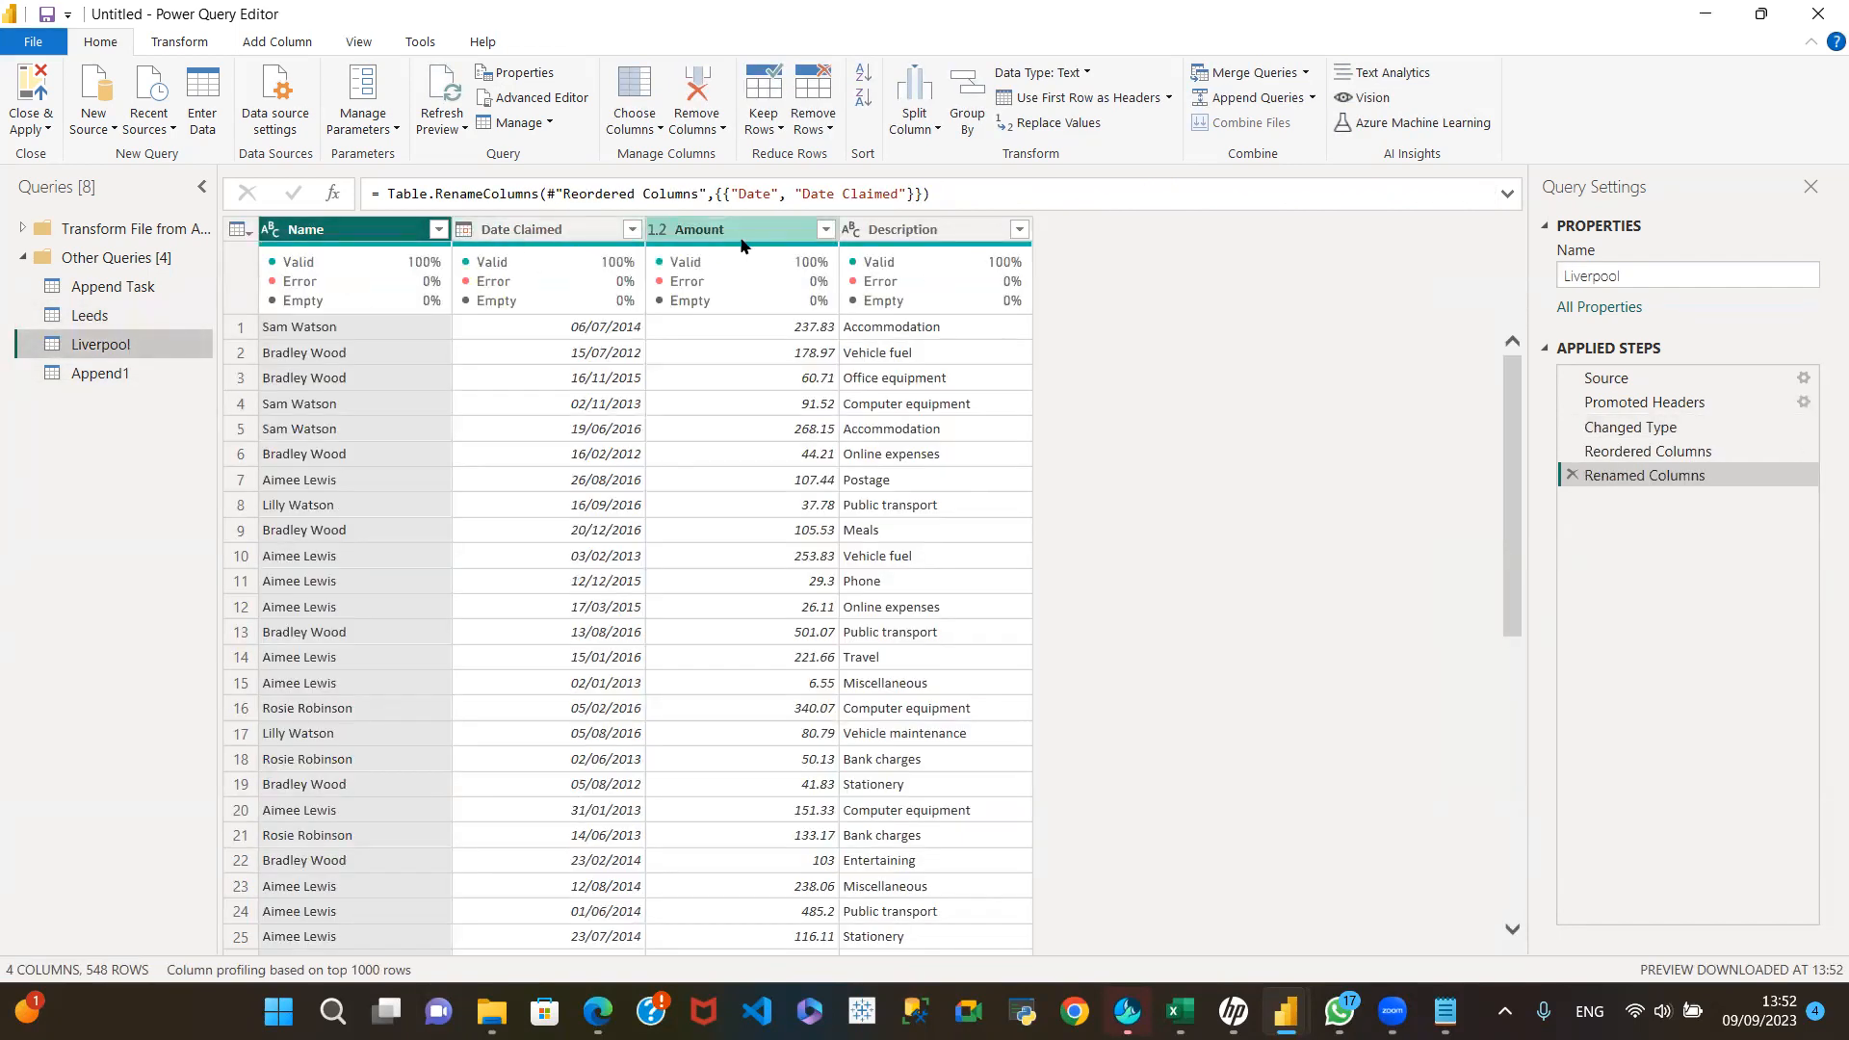
{"action": "left_click", "coordinate": [941, 231]}
{"action": "double_click", "coordinate": [941, 223]}
{"action": "type", "text": "C"}
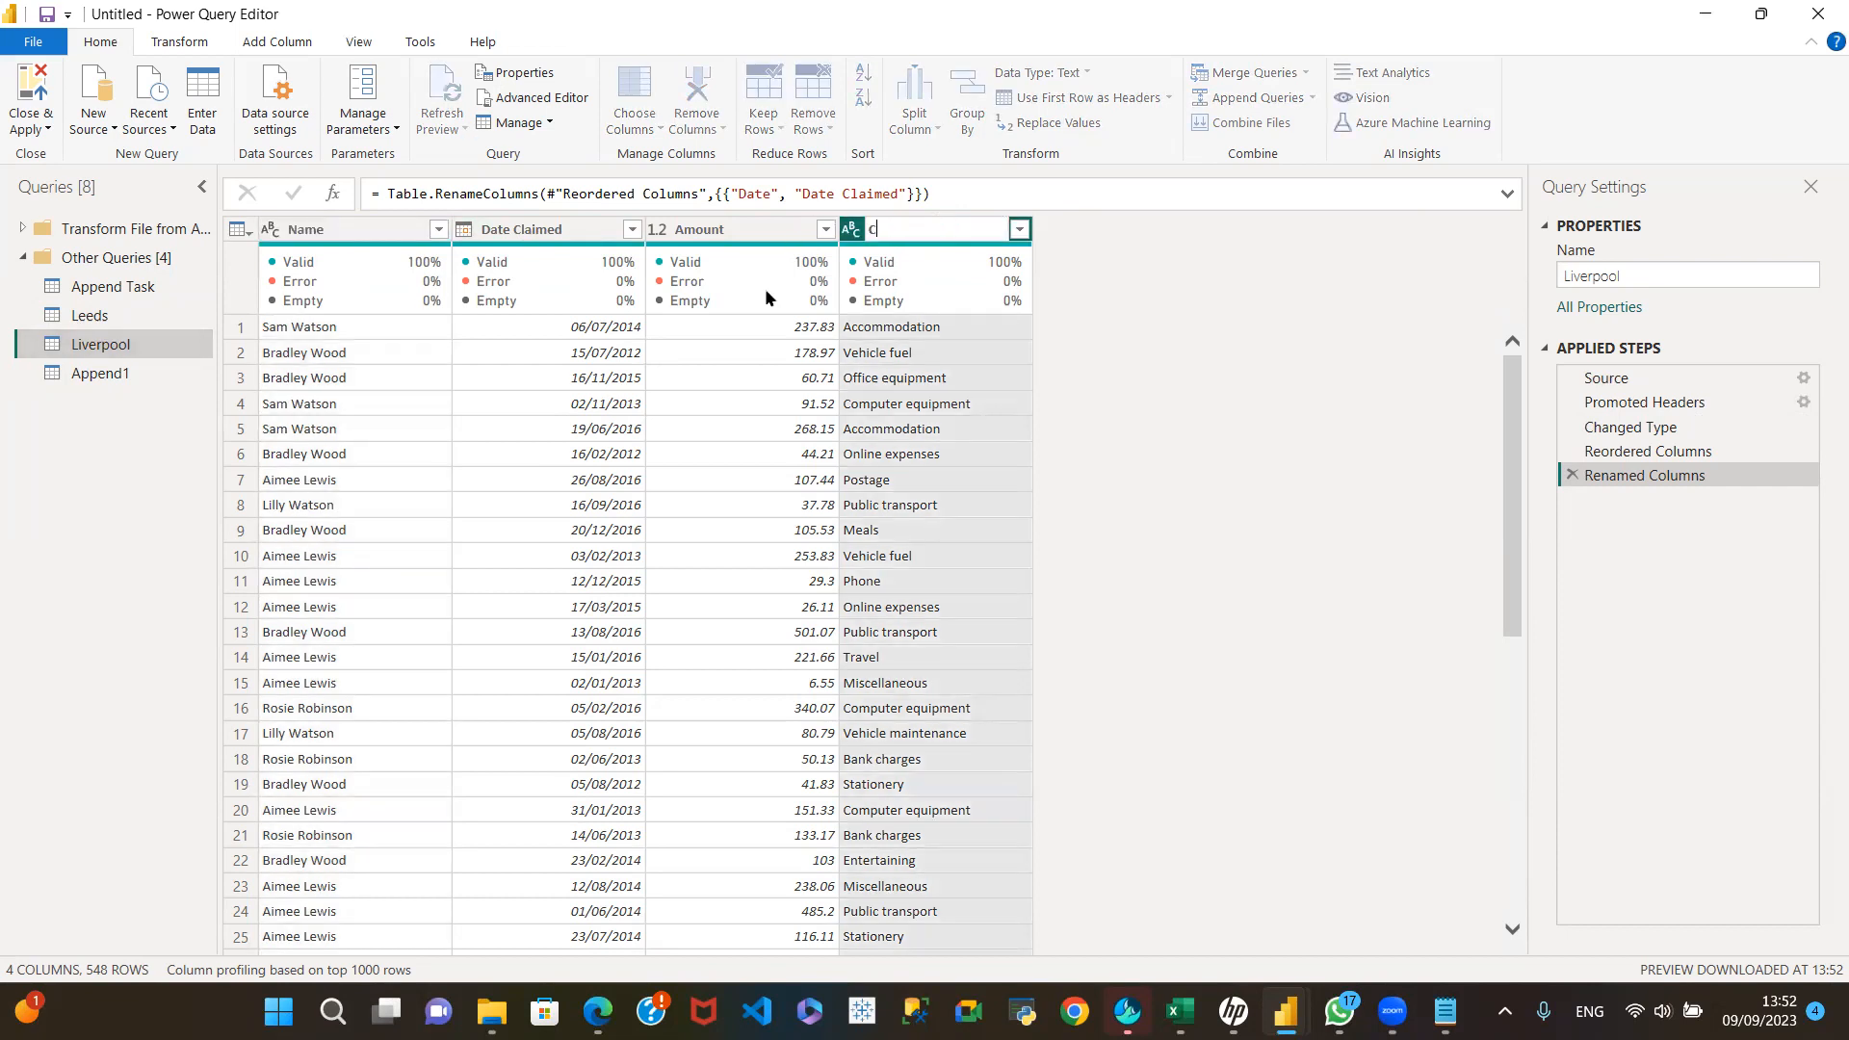
{"action": "type", "text": "ategory"}
{"action": "key", "text": "Return"}
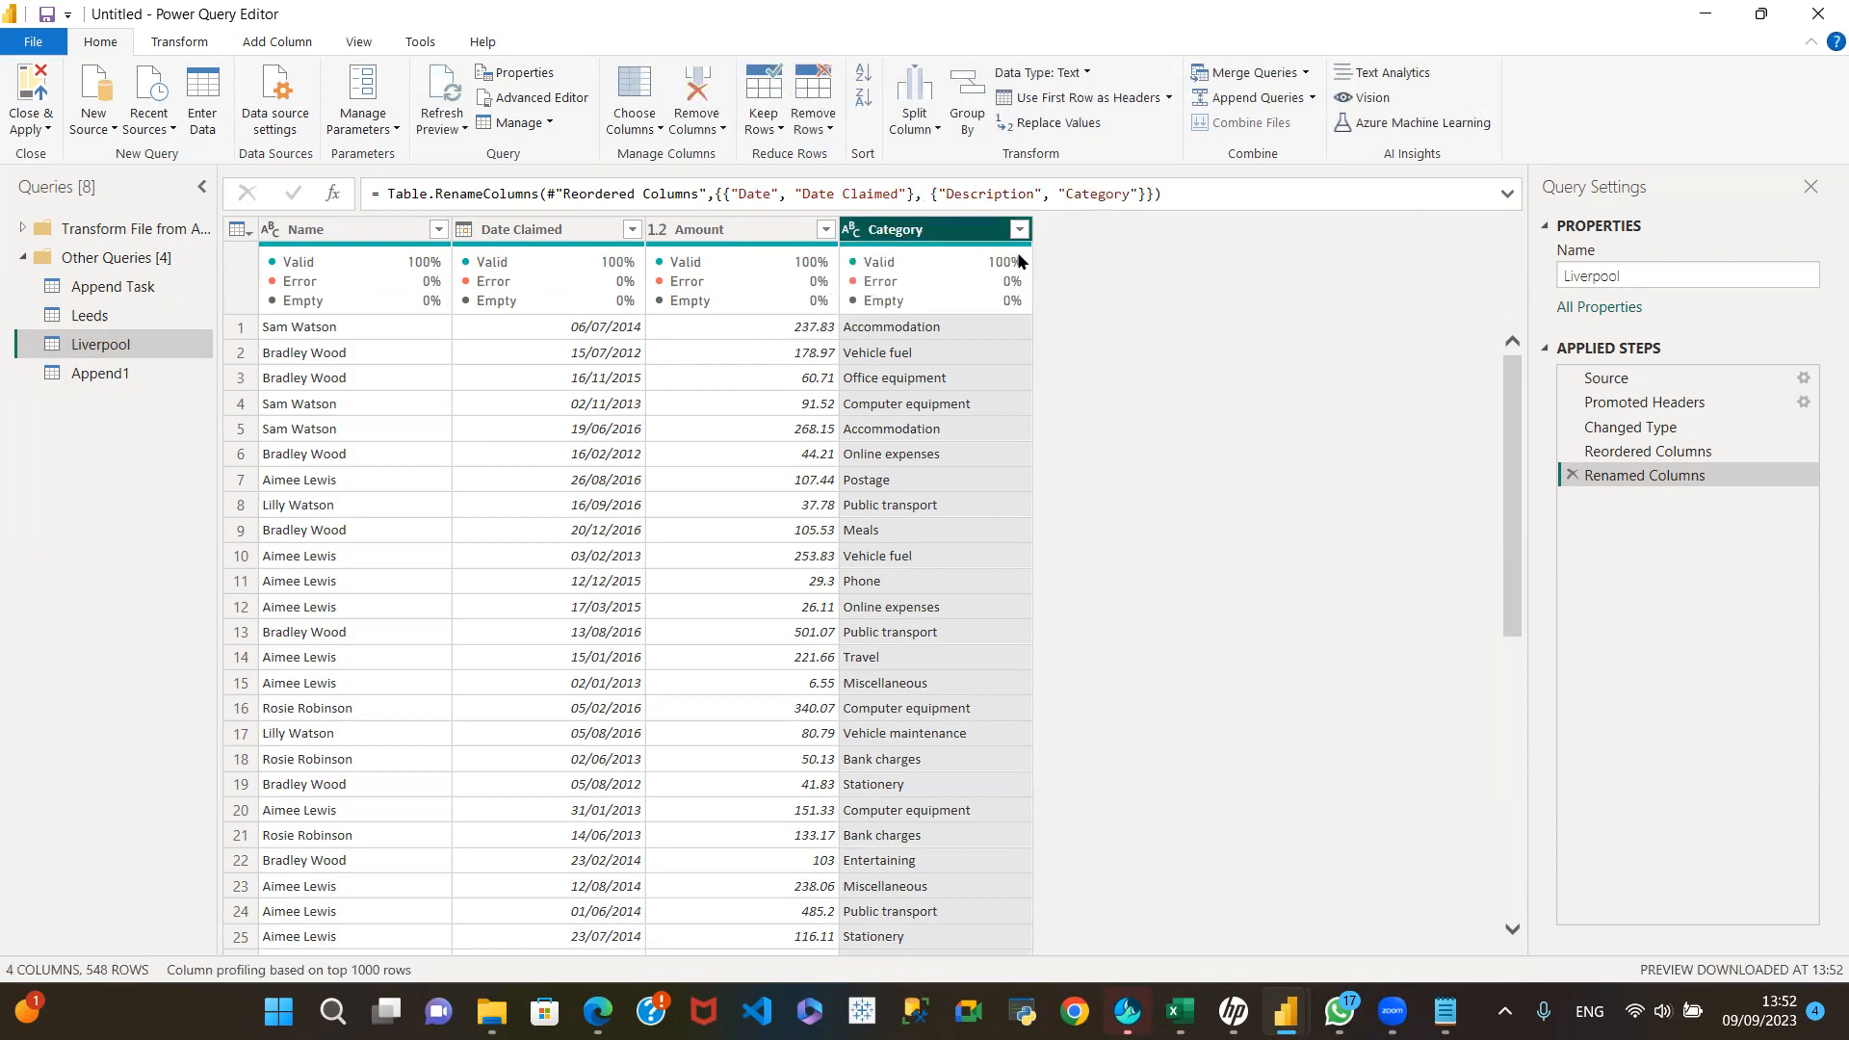
Step: Compare the column names and order of Leeds and Liverpool with the columns of the Append1 query
{"action": "left_click", "coordinate": [119, 314]}
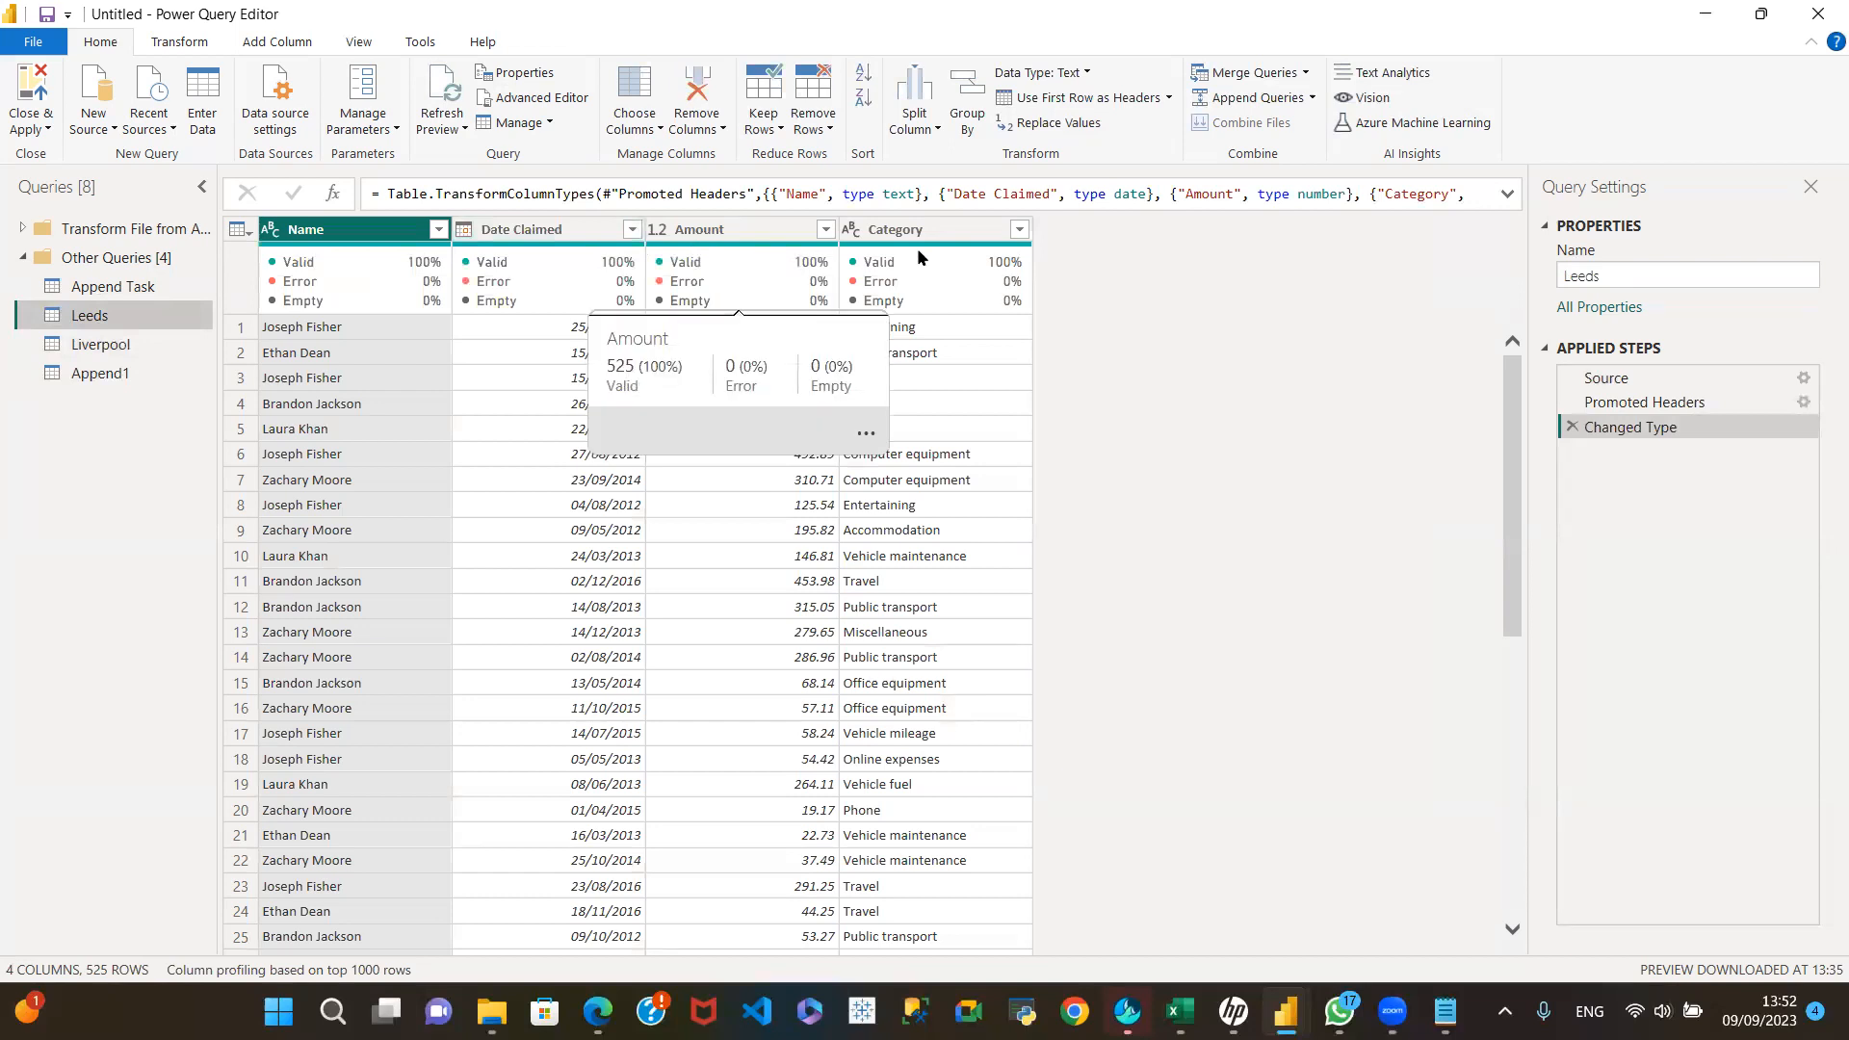
{"action": "left_click", "coordinate": [133, 347]}
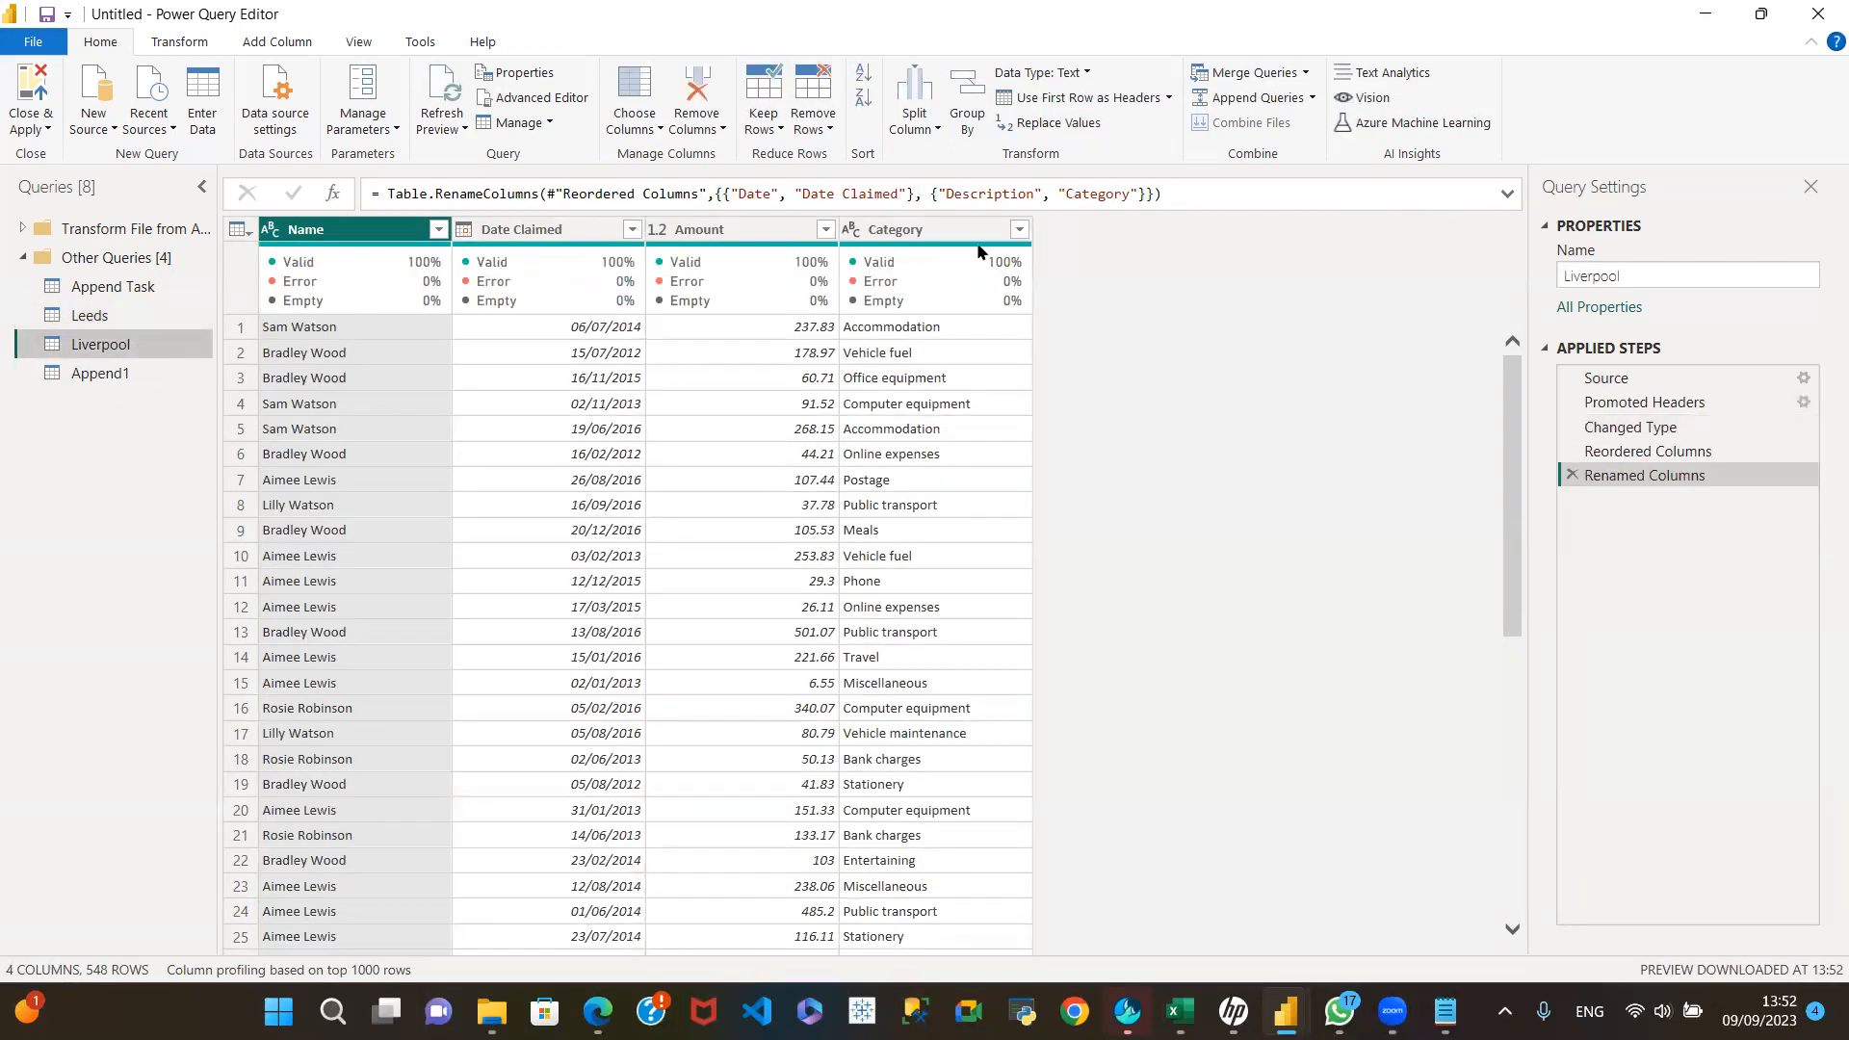
{"action": "left_click", "coordinate": [100, 375]}
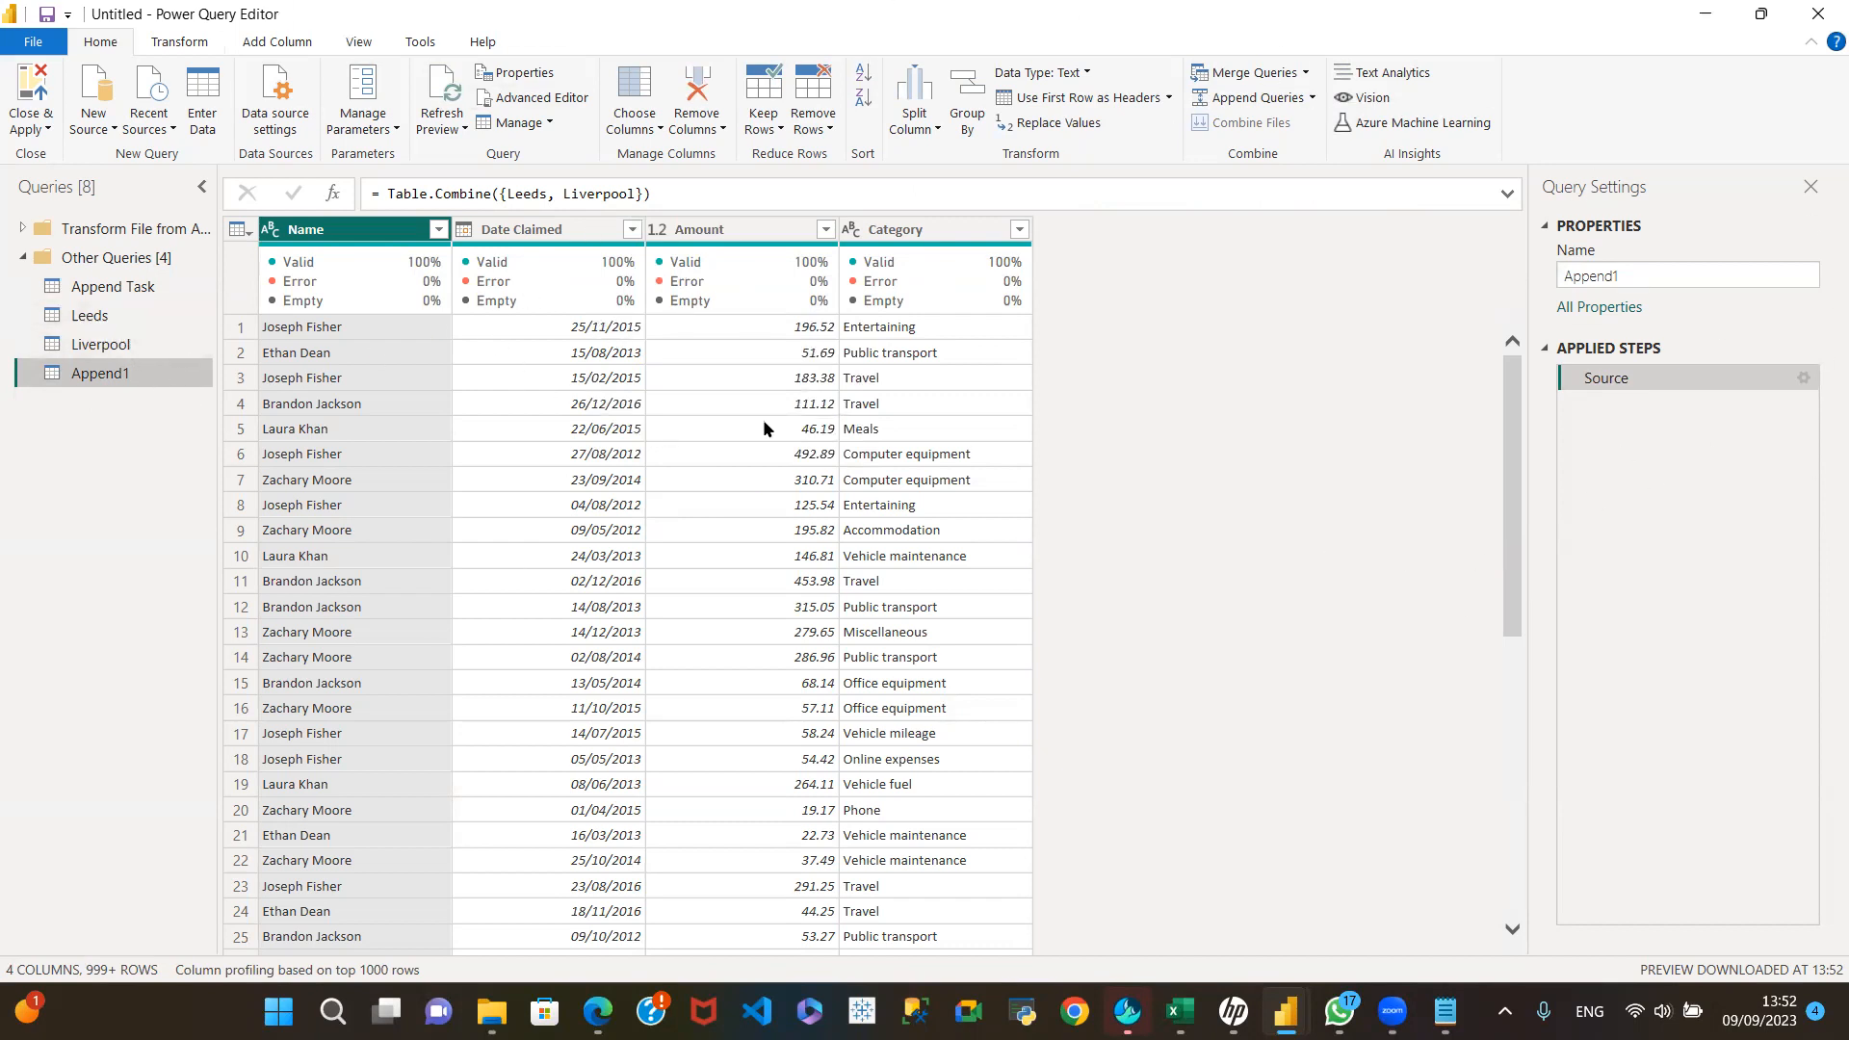
{"action": "left_click_drag", "start_coordinate": [85, 321], "coordinate": [102, 419]}
{"action": "left_click", "coordinate": [125, 349]}
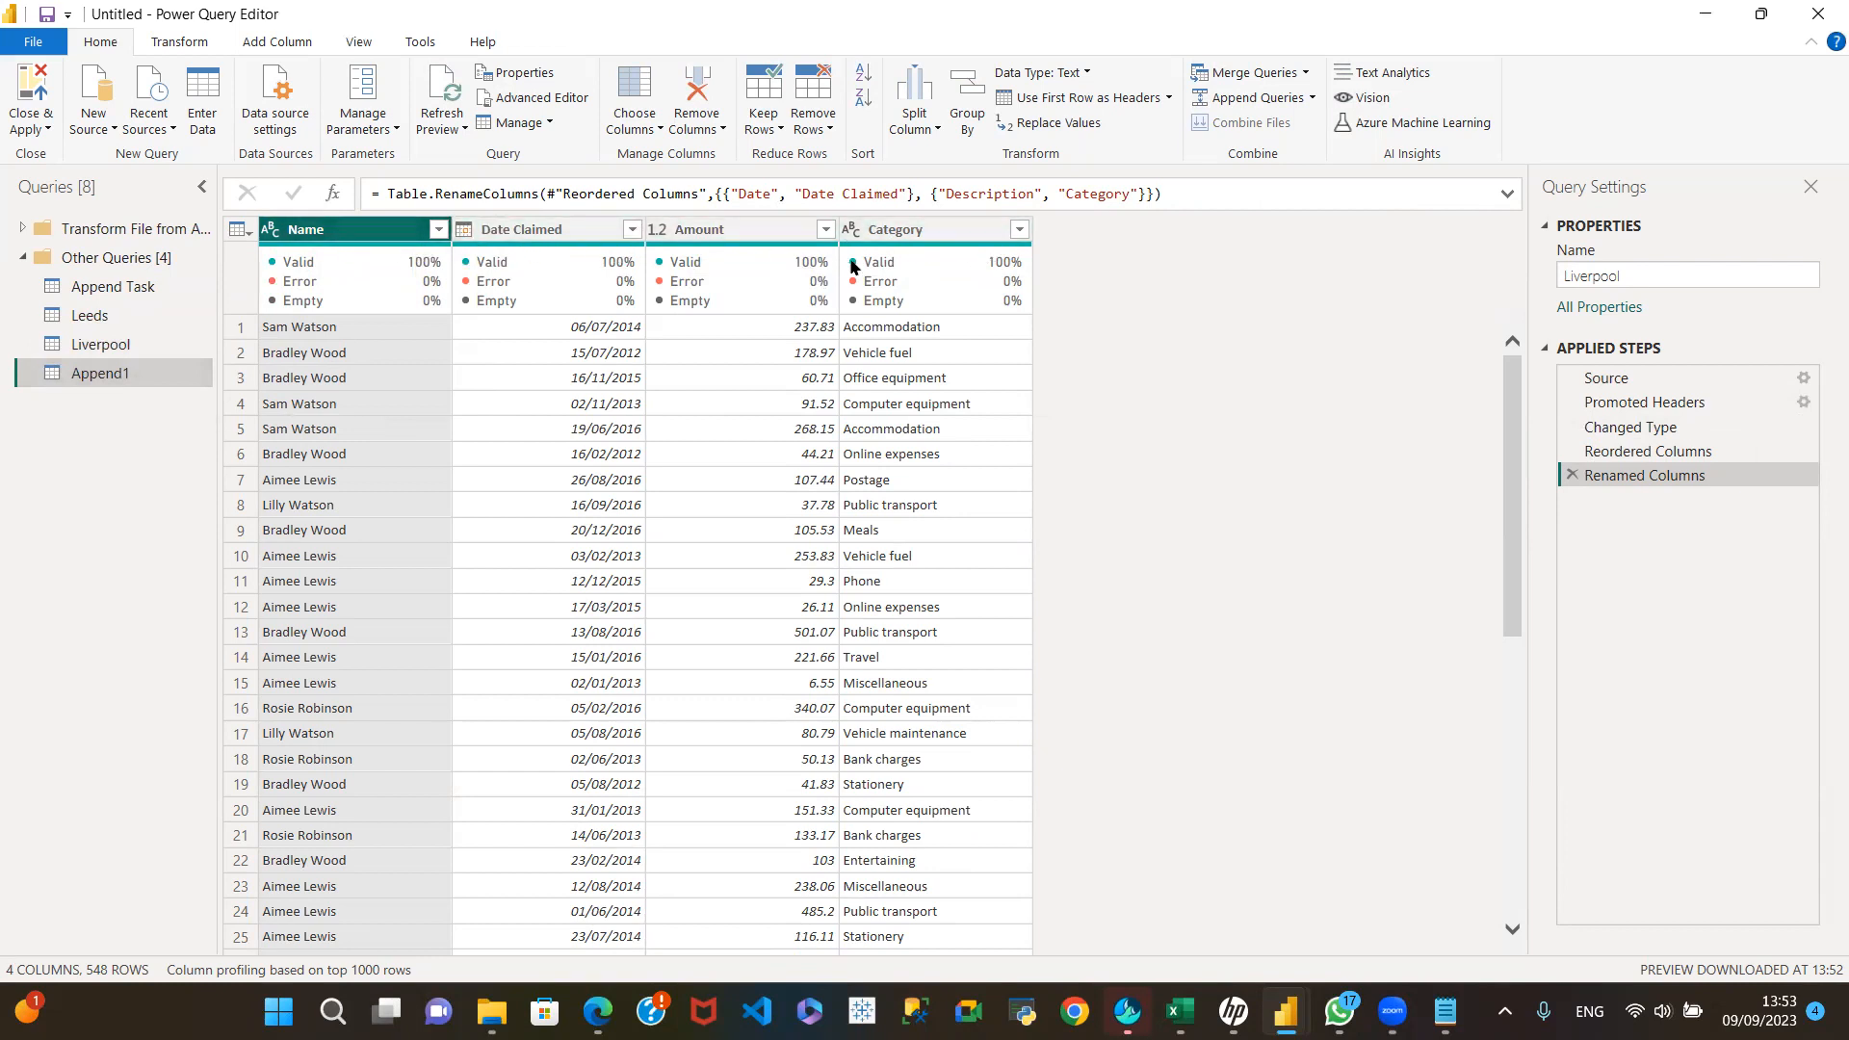
{"action": "left_click", "coordinate": [125, 321]}
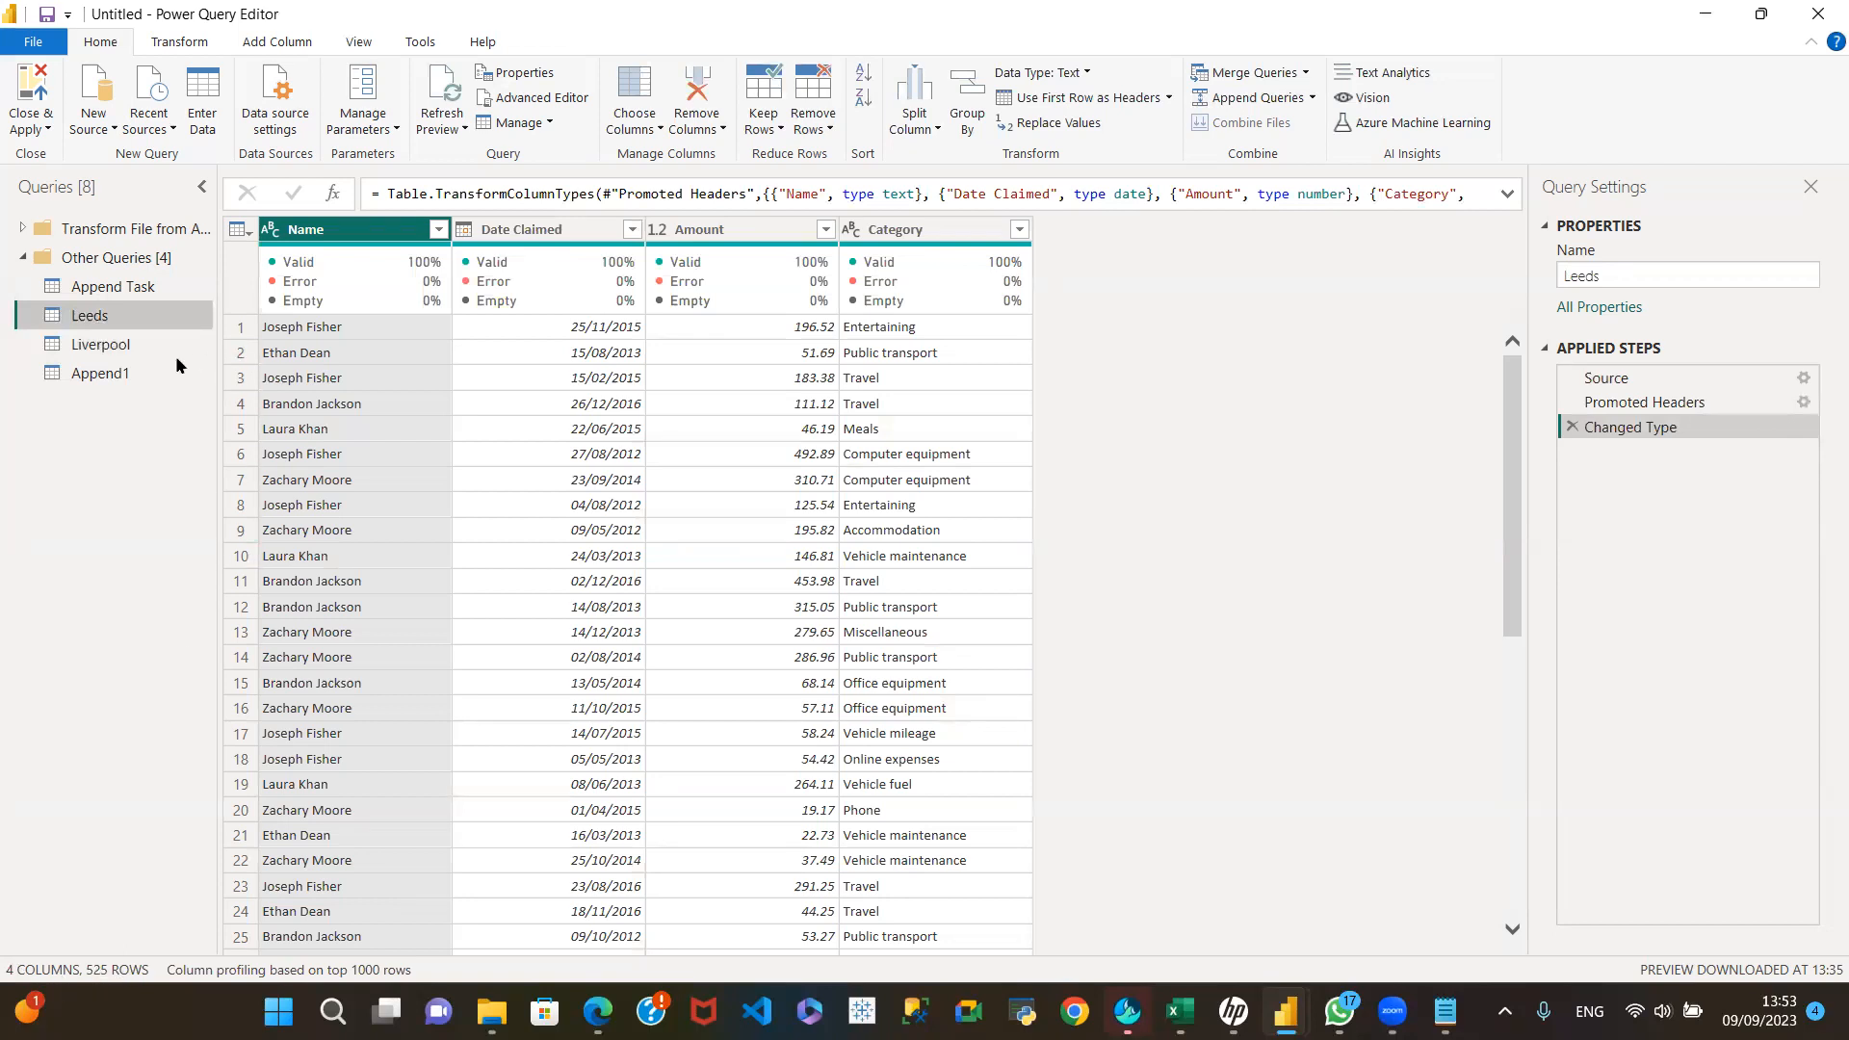
{"action": "left_click", "coordinate": [123, 346]}
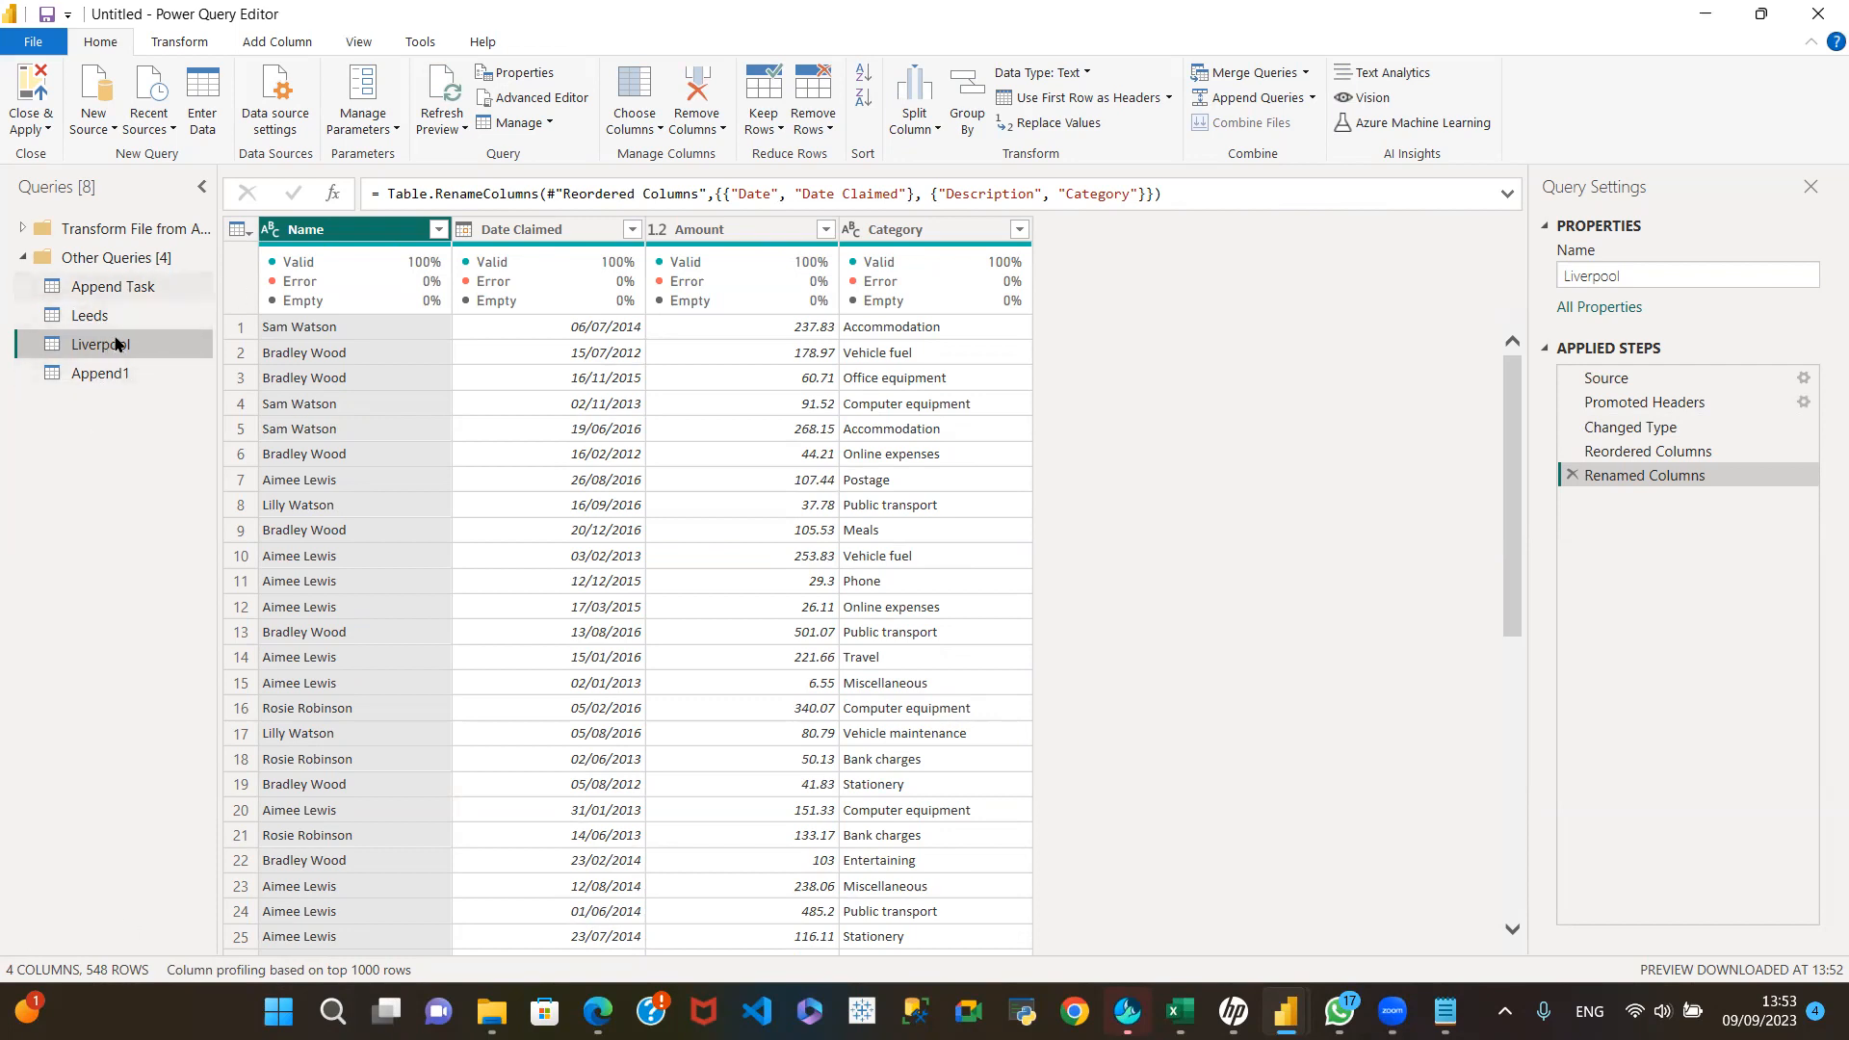
{"action": "left_click", "coordinate": [118, 377]}
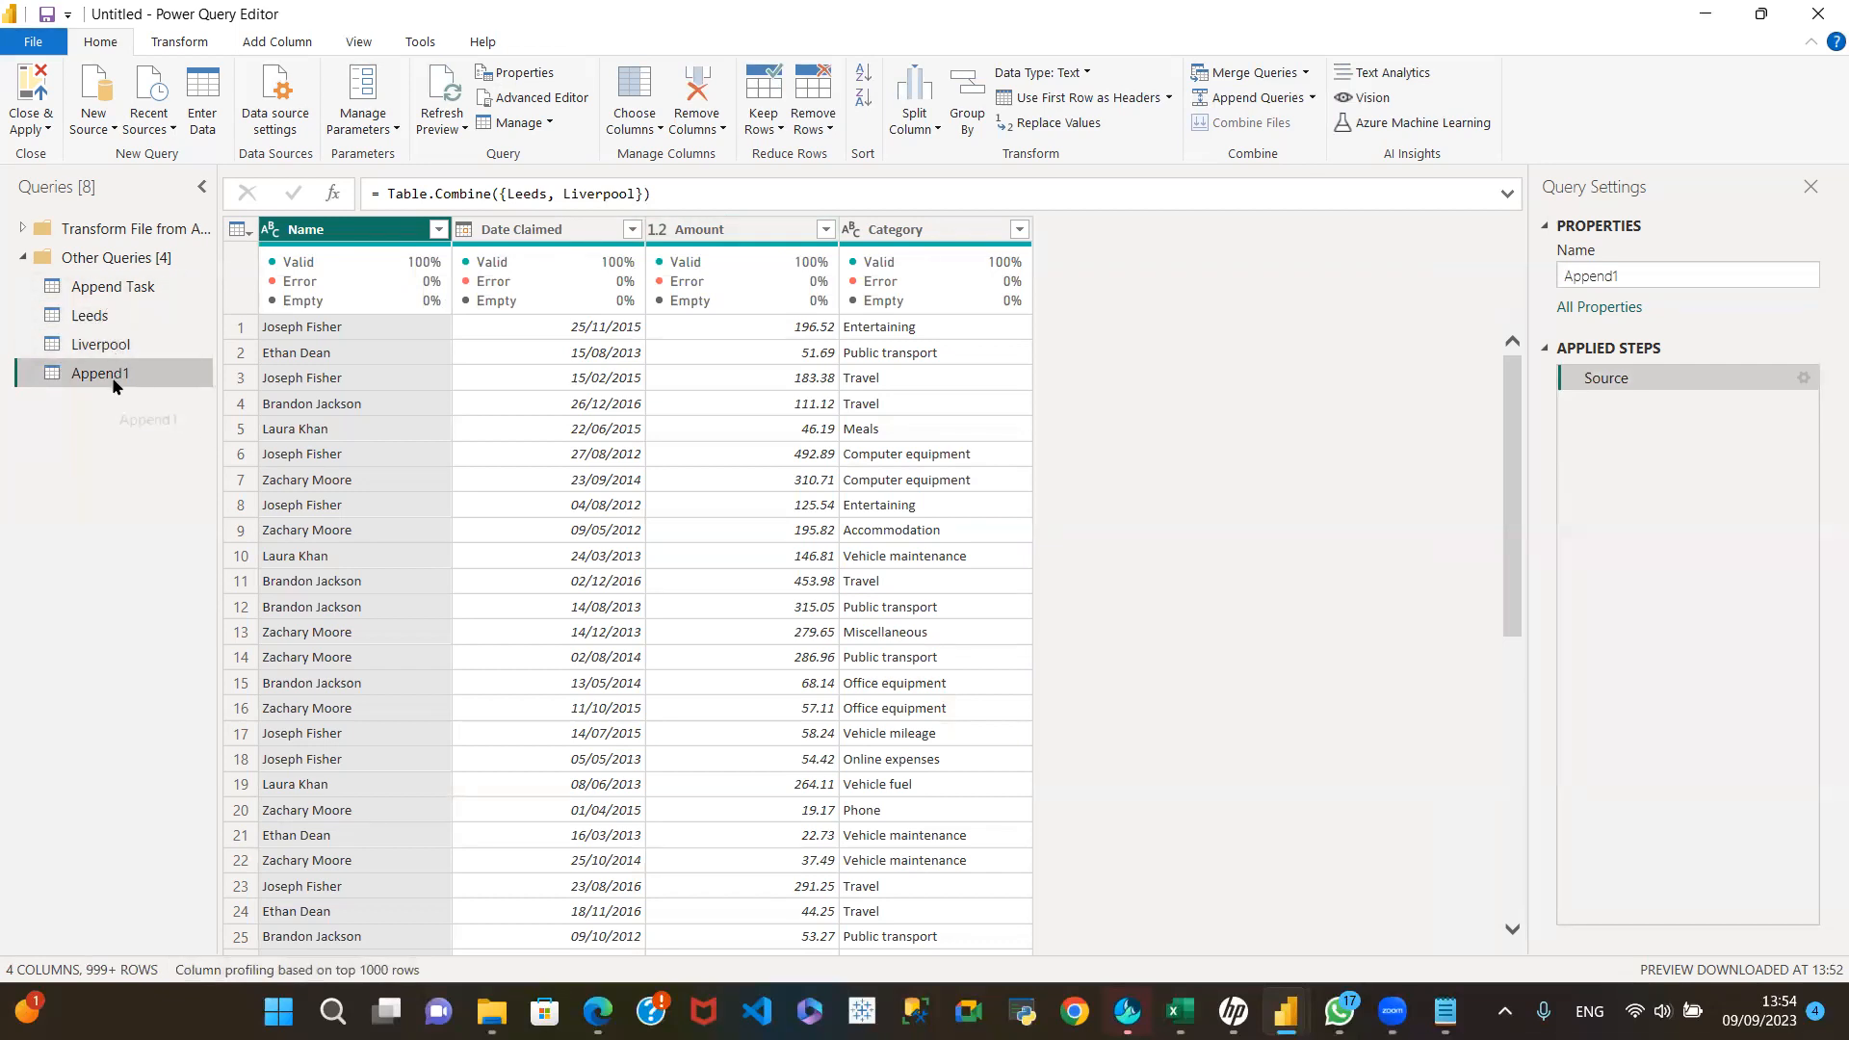
{"action": "left_click", "coordinate": [121, 310]}
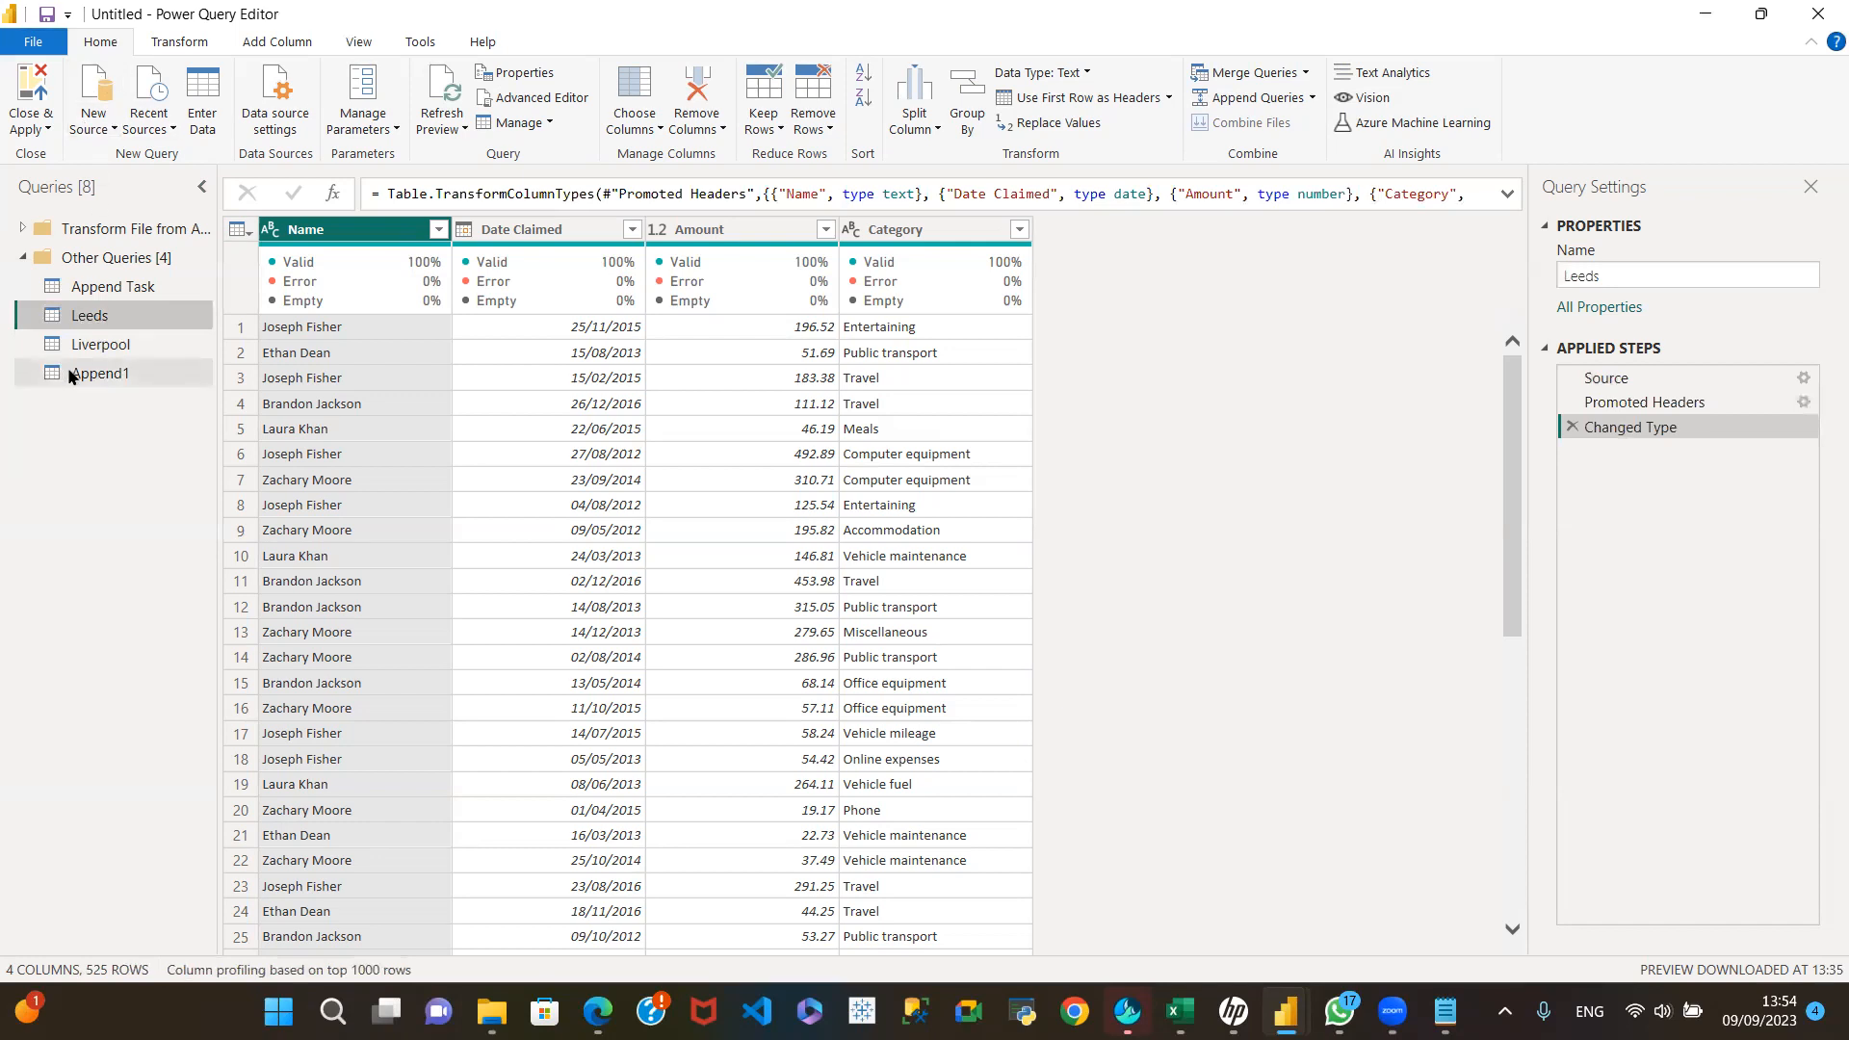
Step: Import the Manchester.csv file from the Desktop as a new text/CSV query, keeping the default import settings
{"action": "left_click", "coordinate": [118, 129]}
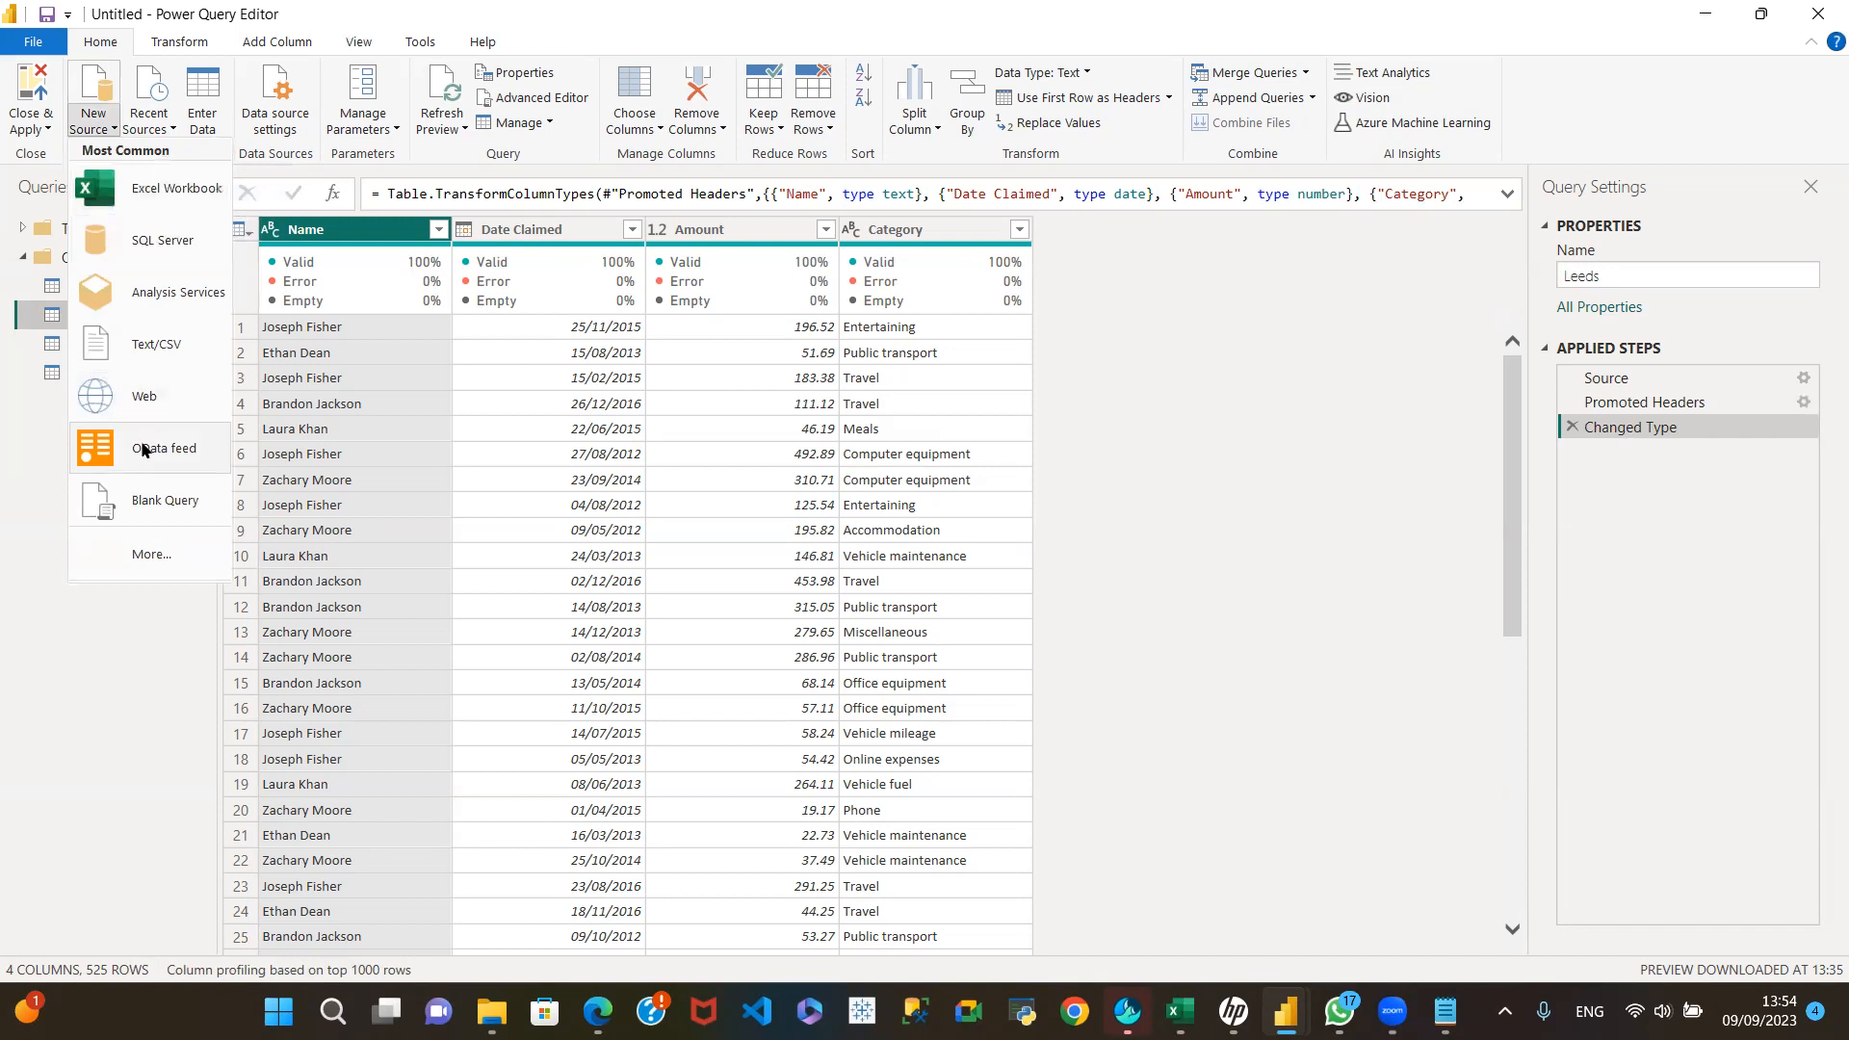
{"action": "left_click", "coordinate": [154, 344]}
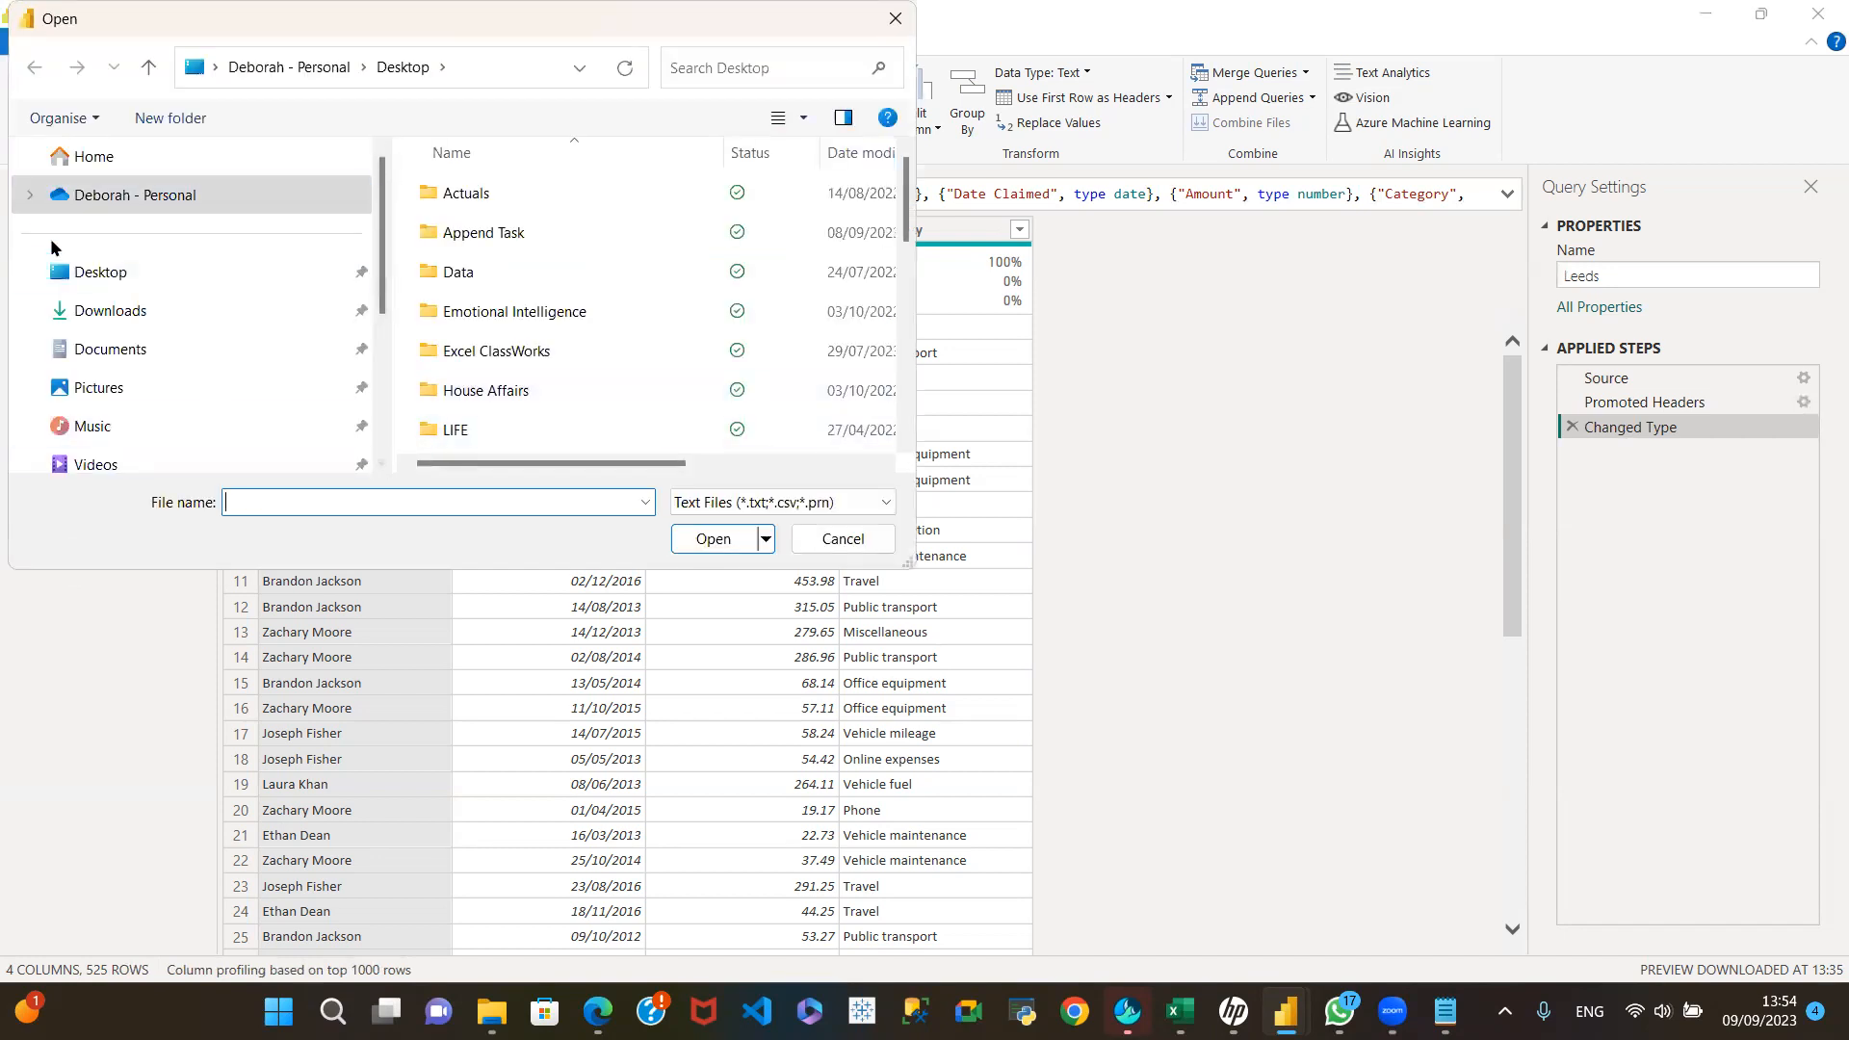
{"action": "left_click", "coordinate": [86, 274]}
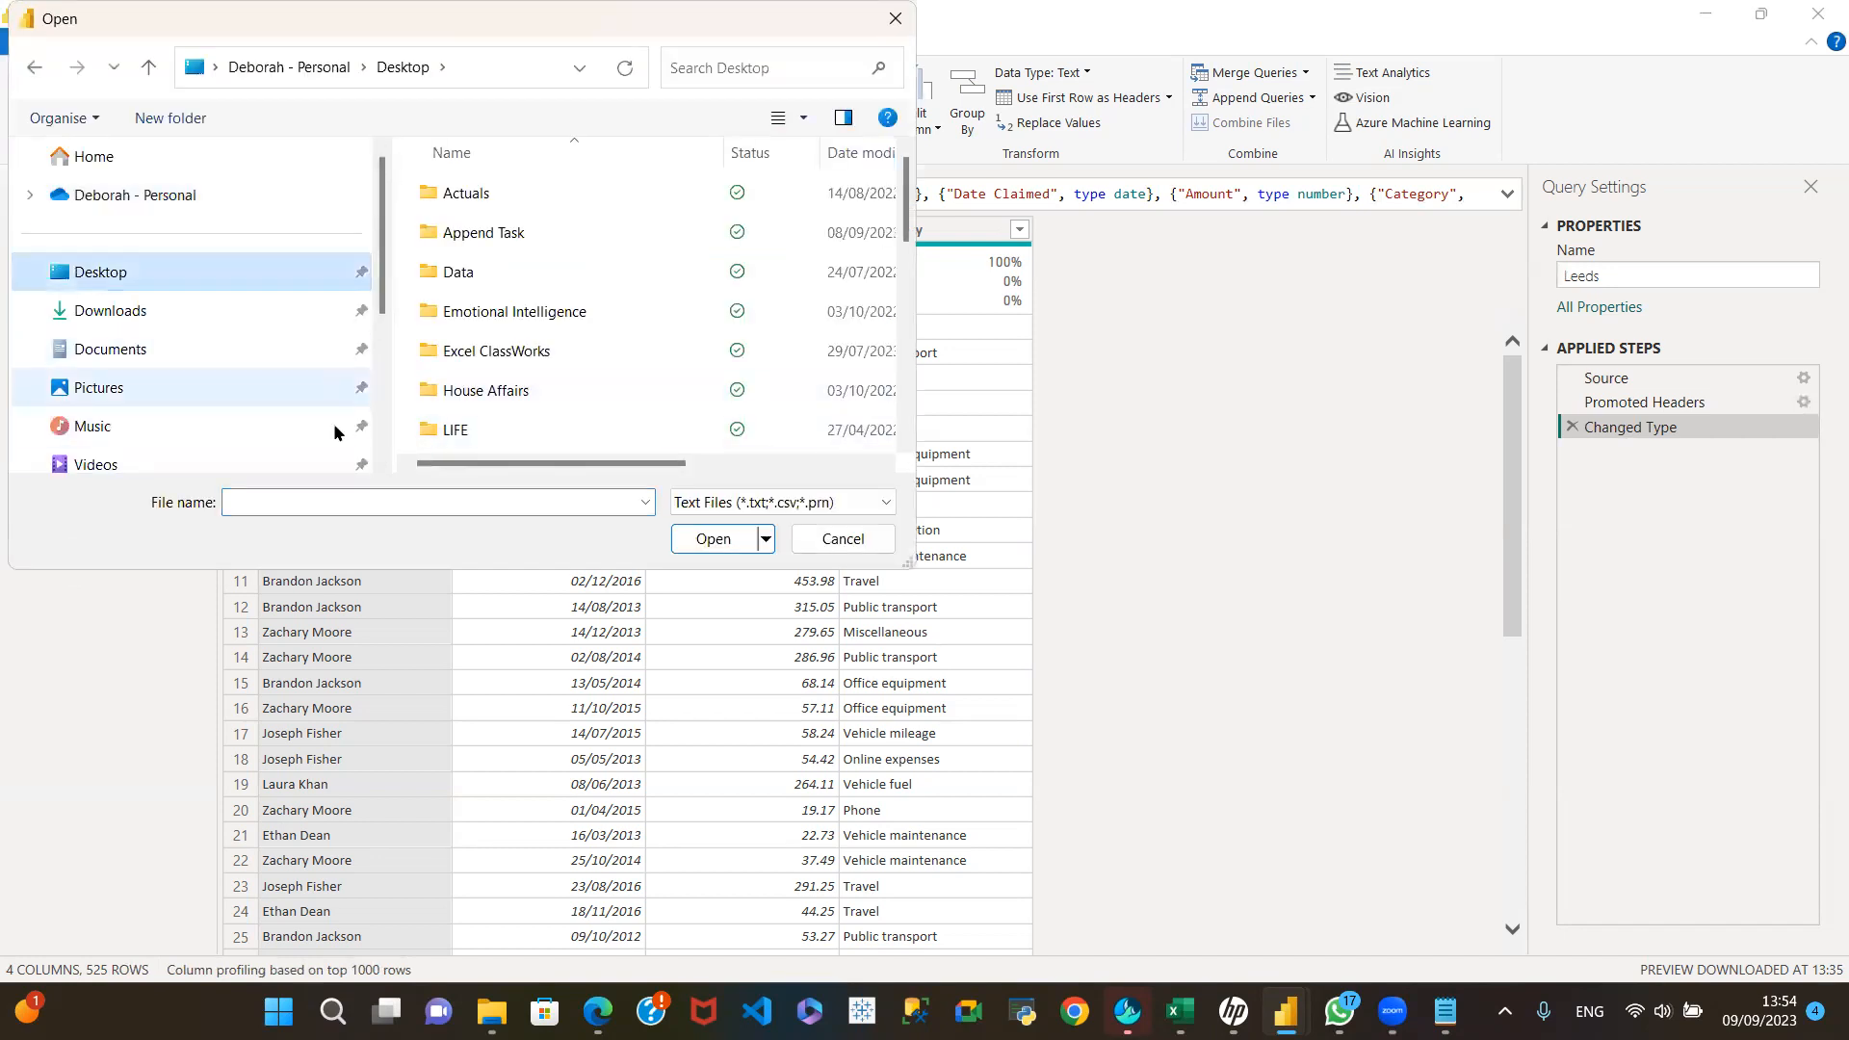
{"action": "left_click", "coordinate": [290, 495]}
{"action": "type", "text": "Man"}
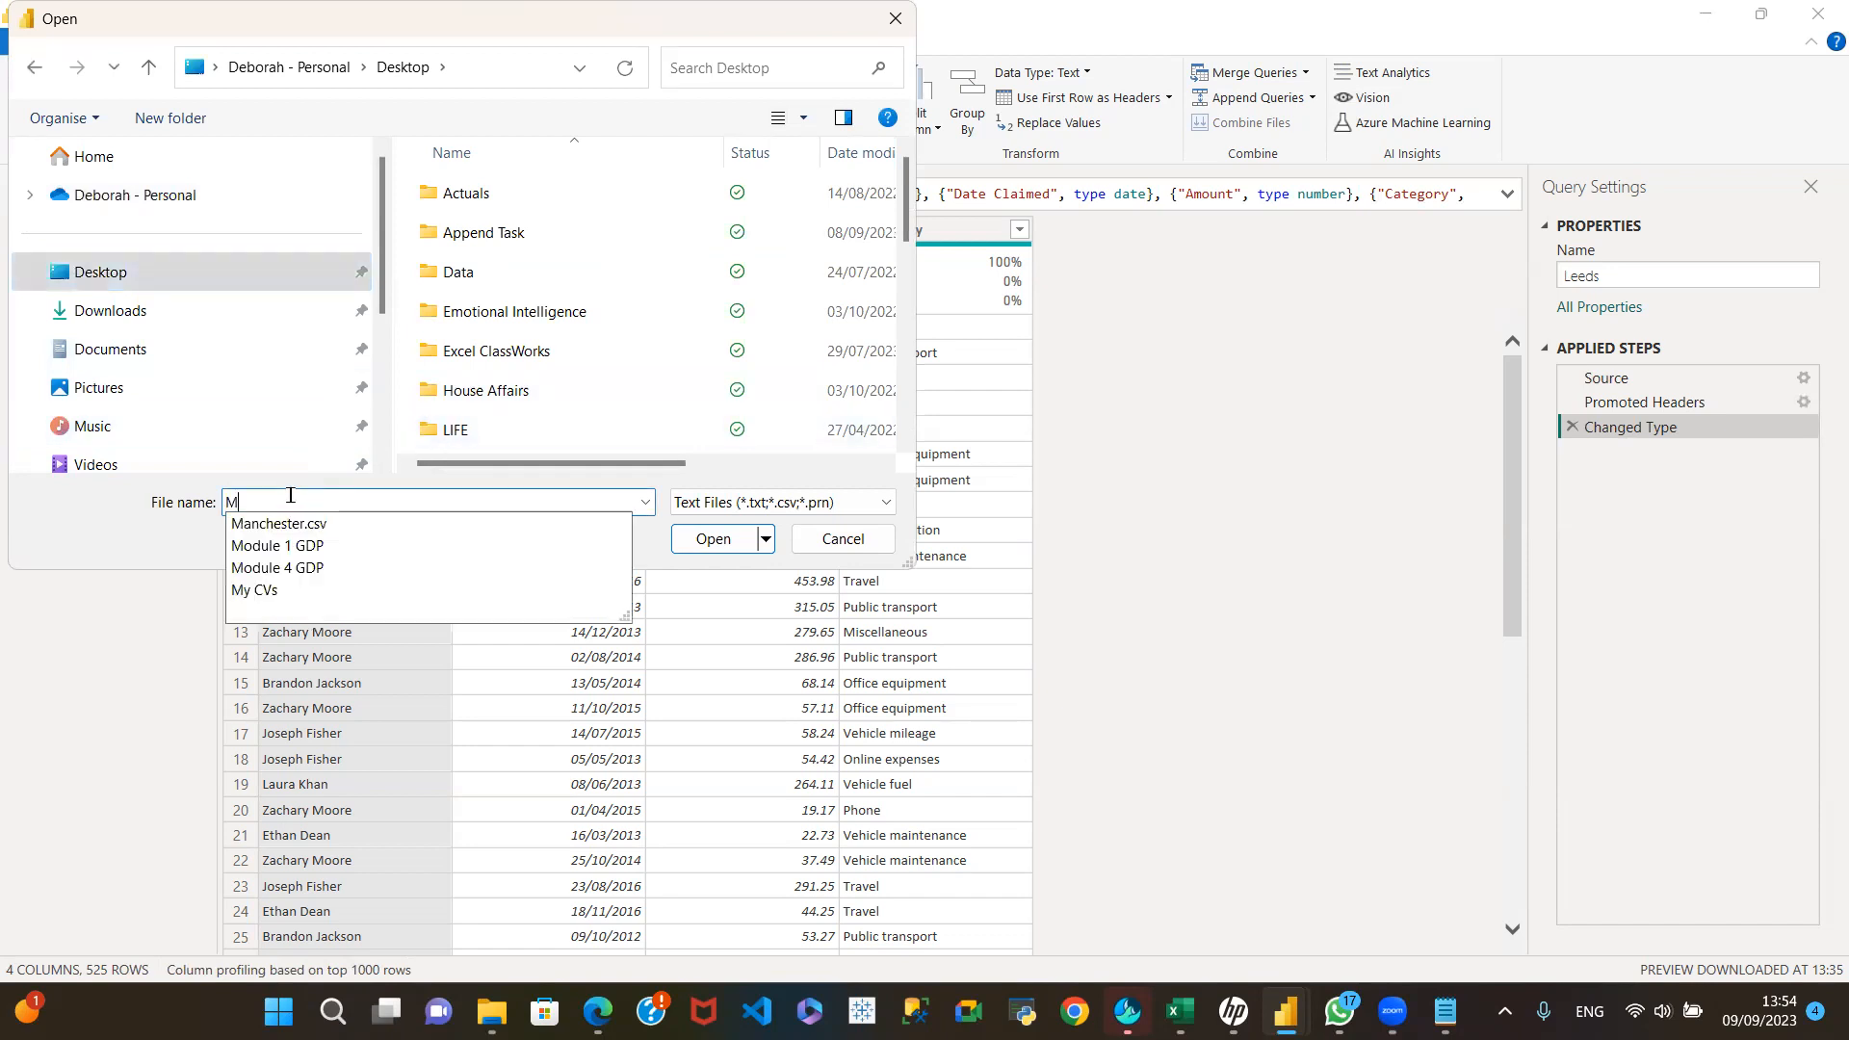
{"action": "left_click", "coordinate": [363, 527]}
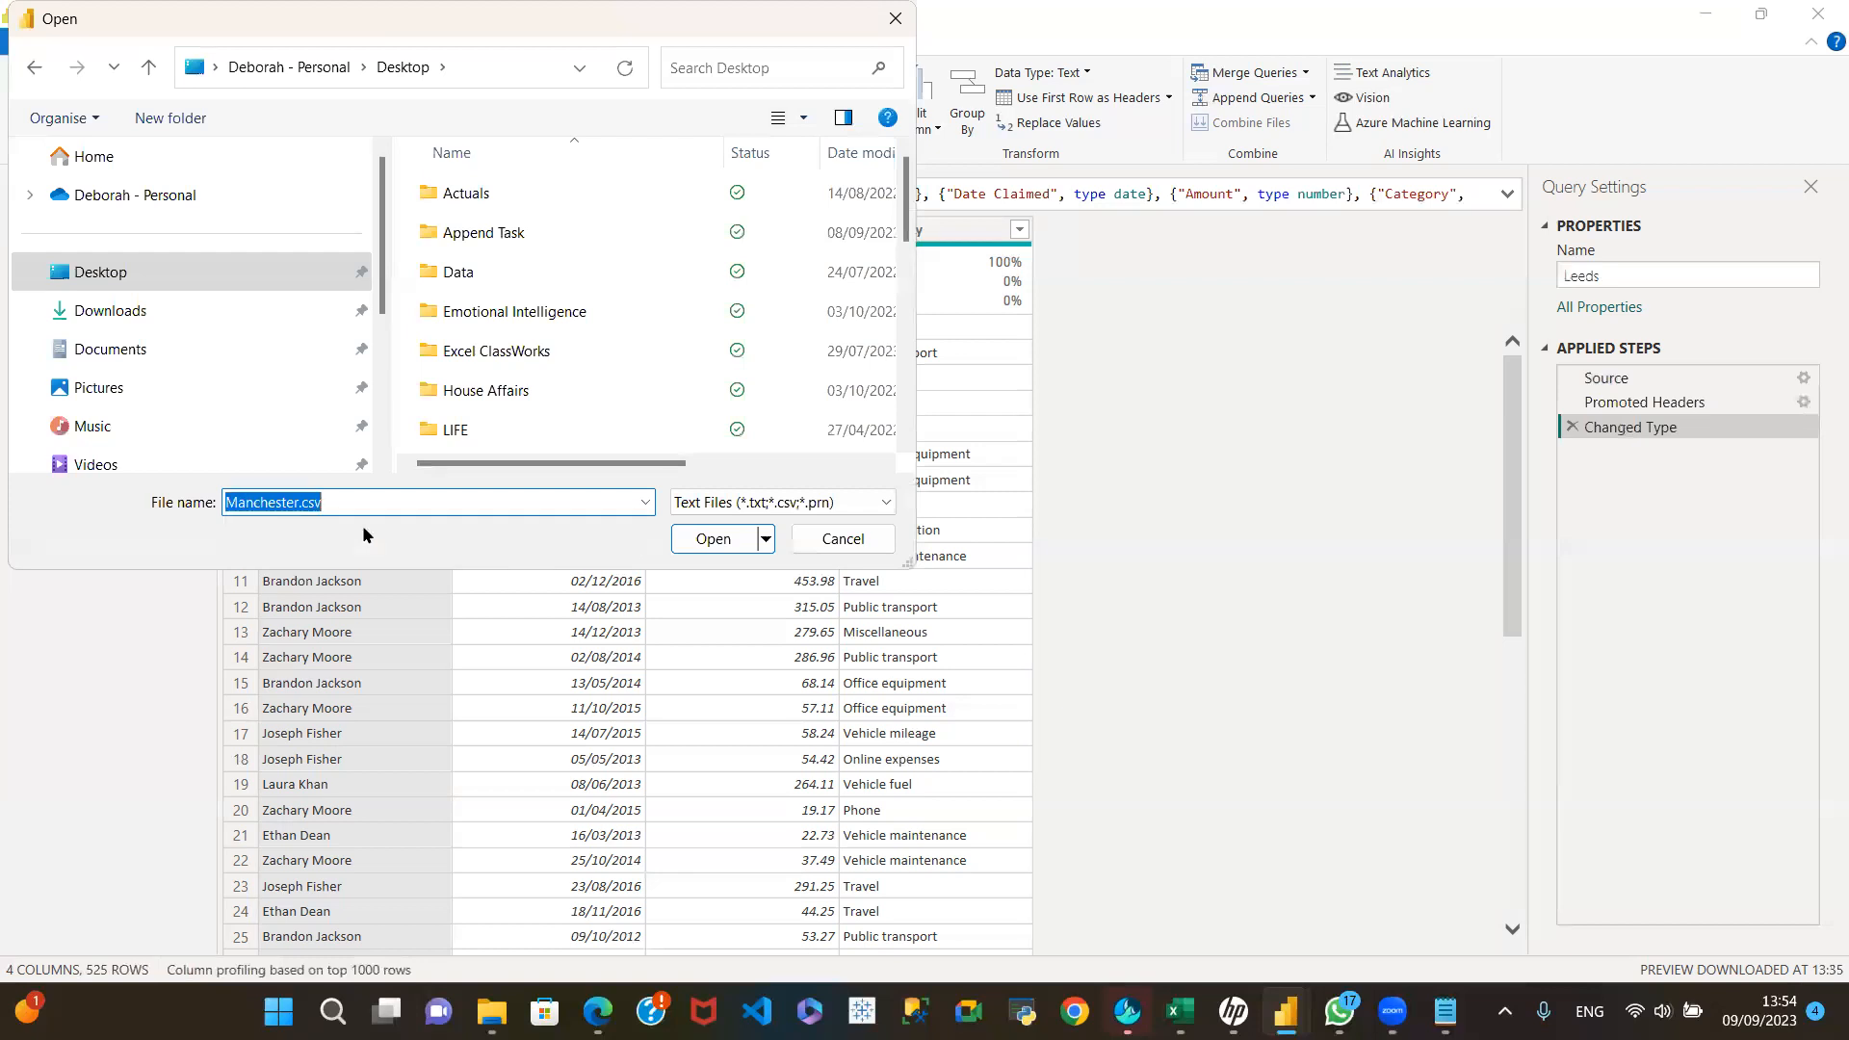
{"action": "left_click", "coordinate": [706, 540]}
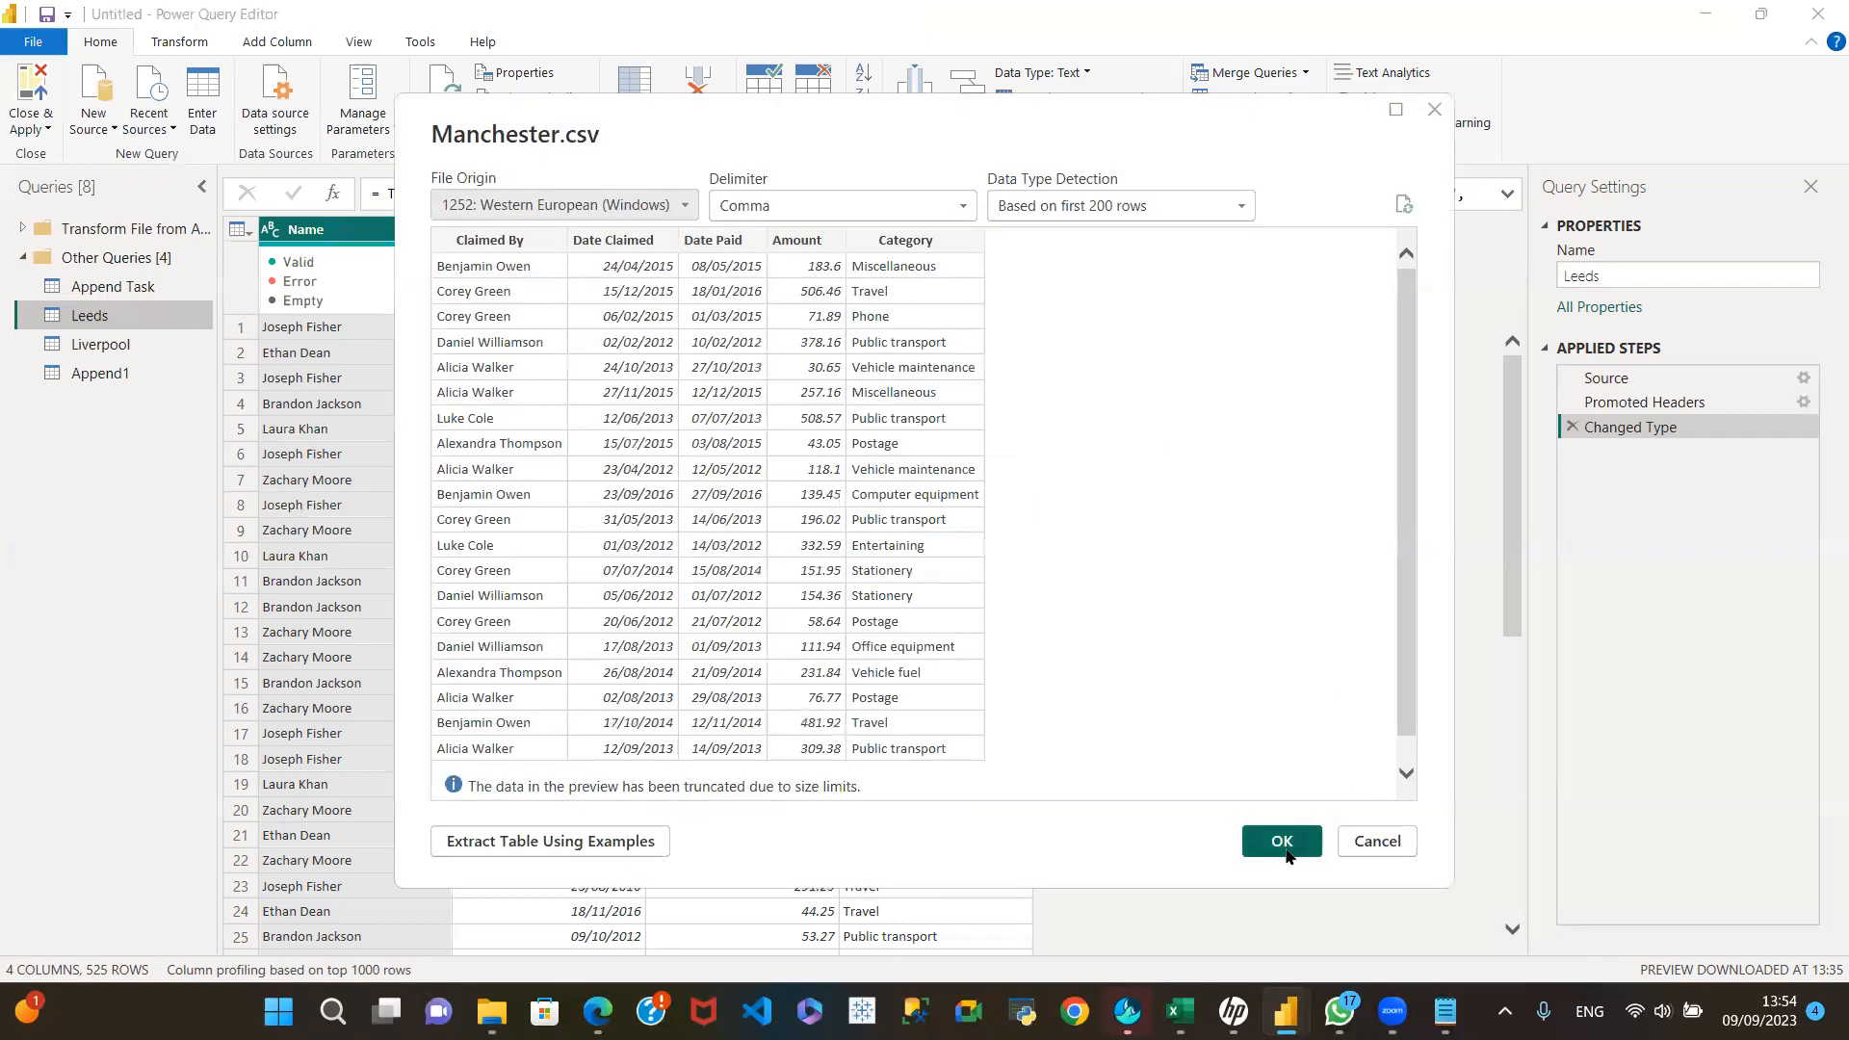
{"action": "left_click", "coordinate": [1284, 842]}
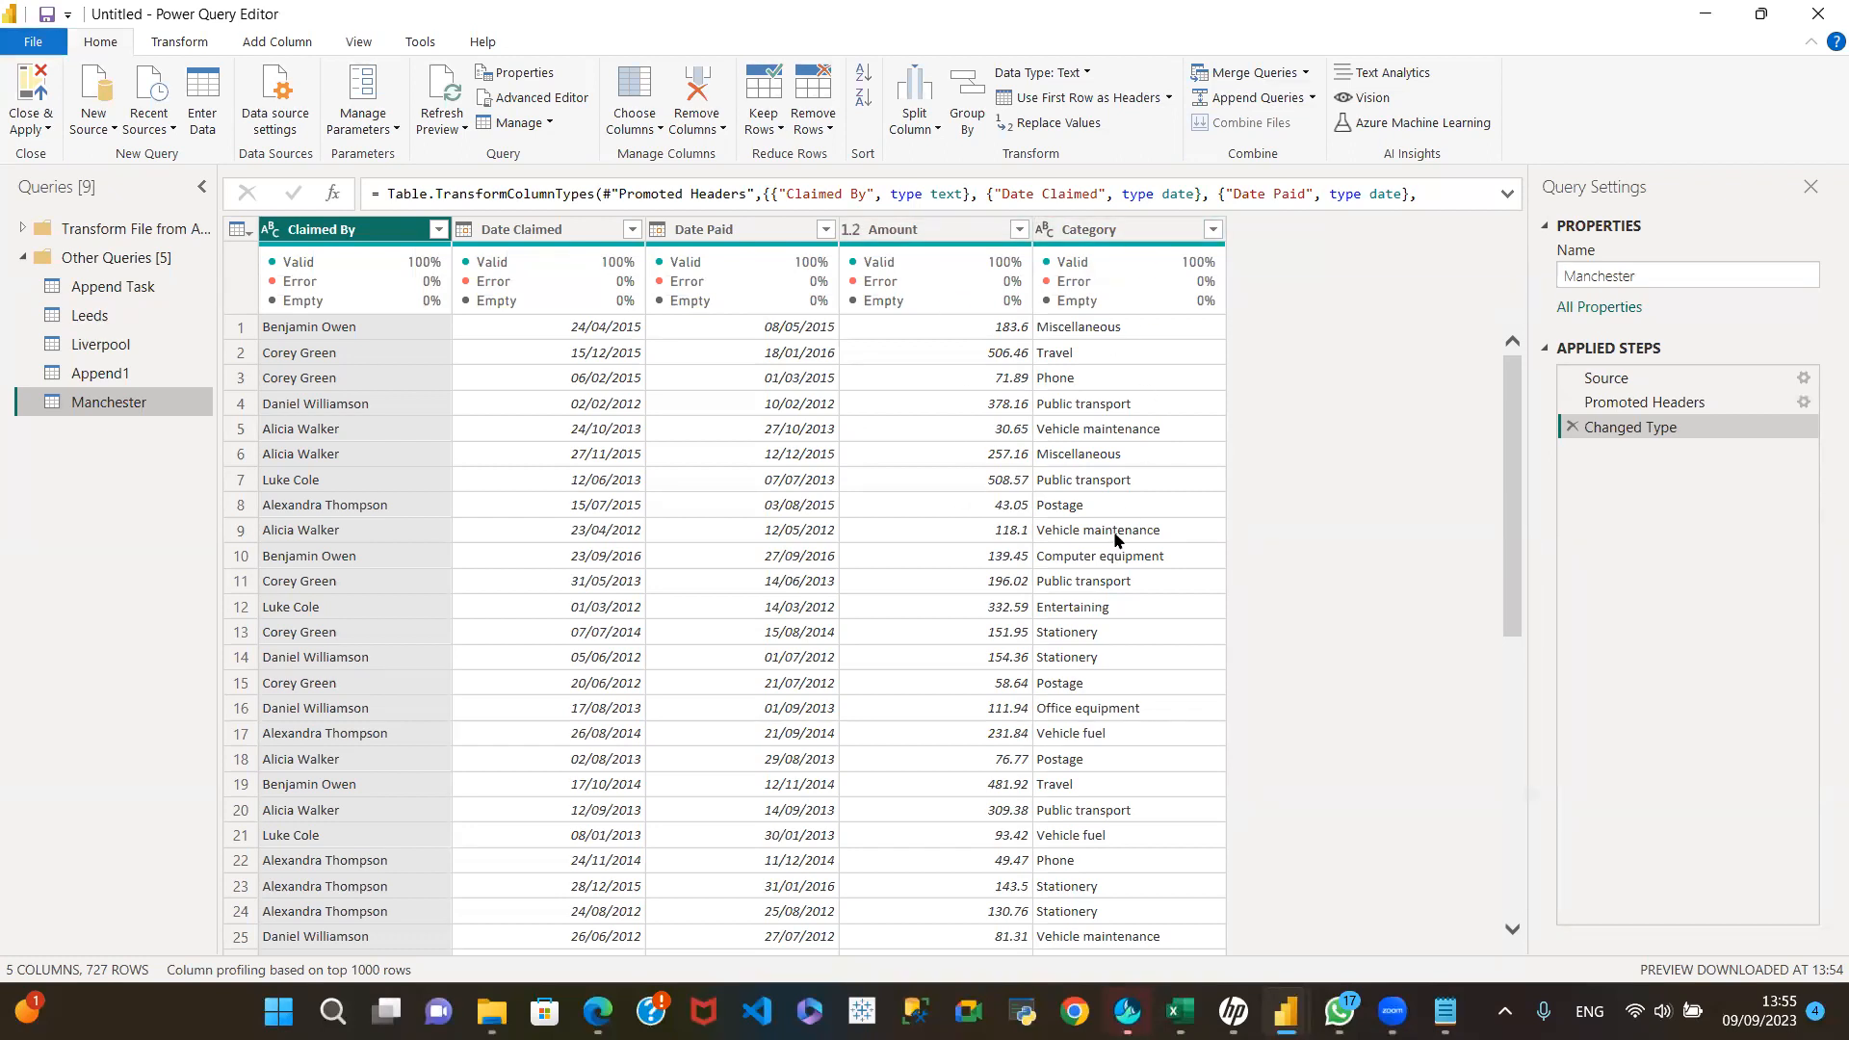
Step: Rename the Append1 query as LiveLeeds
{"action": "left_click", "coordinate": [99, 375]}
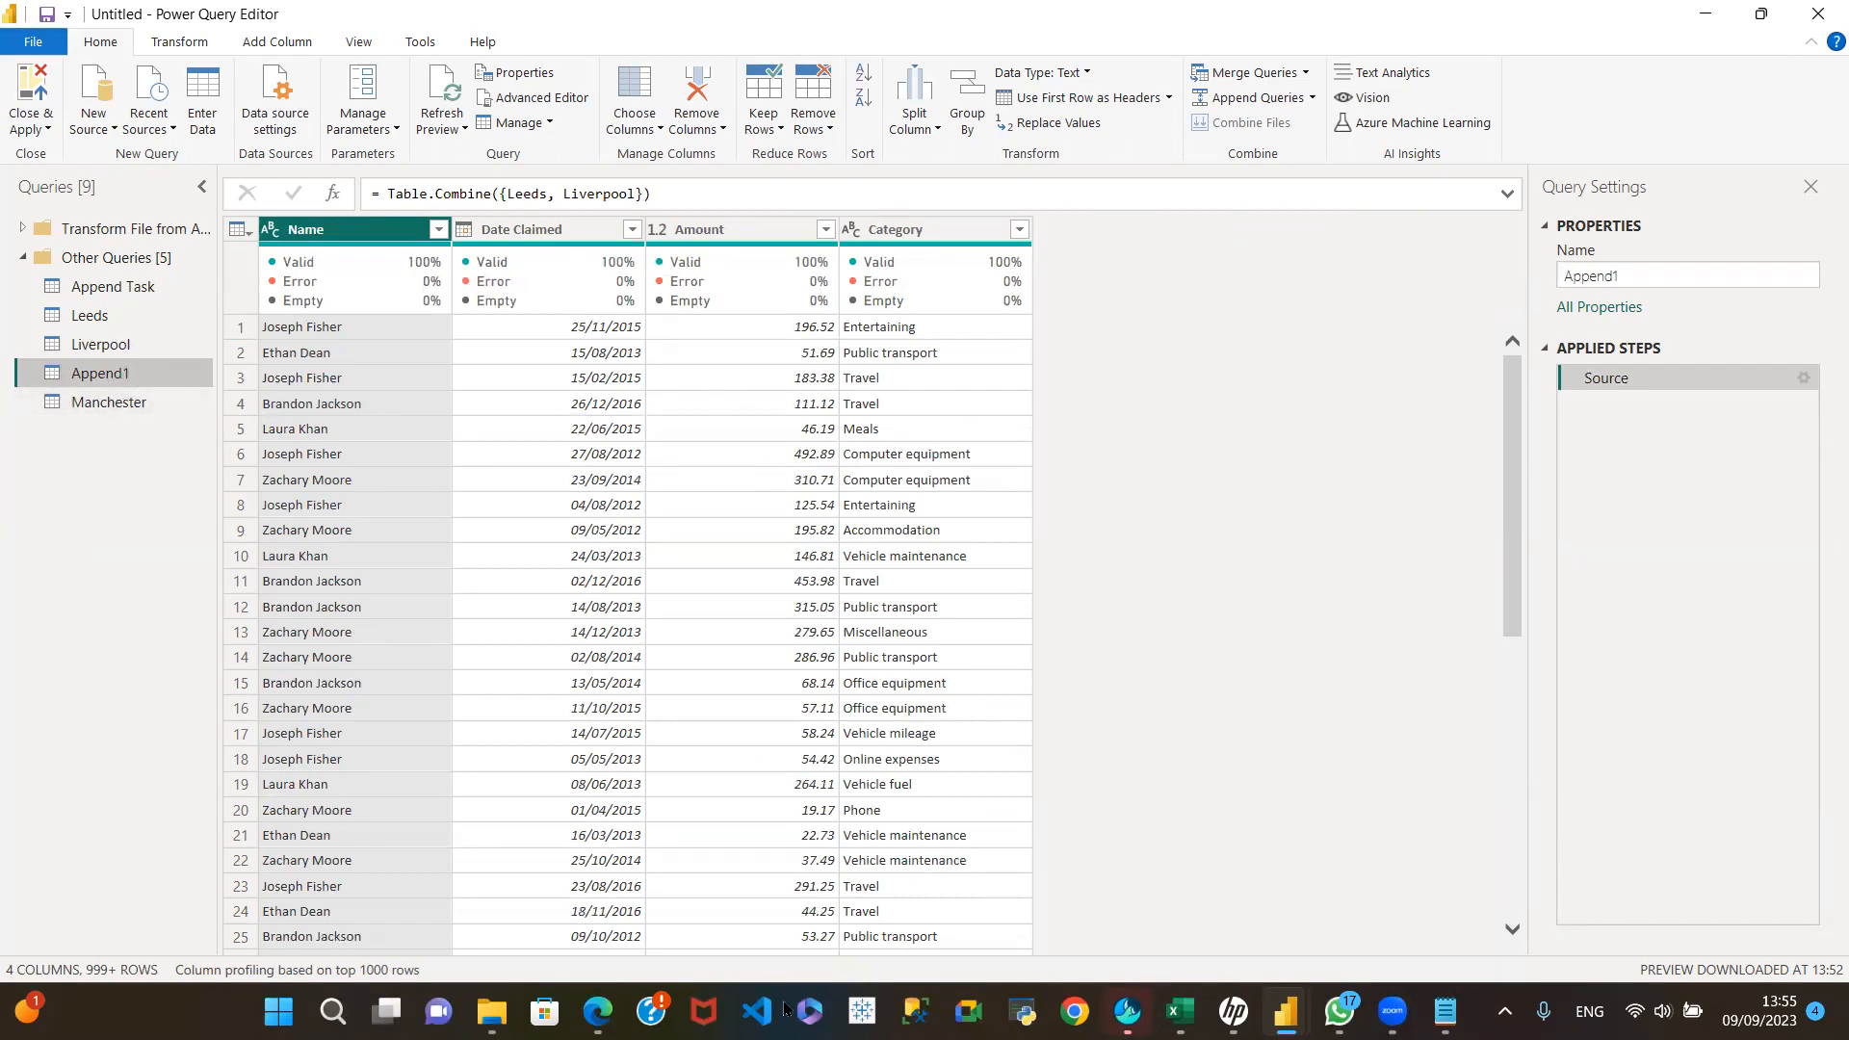
{"action": "left_click", "coordinate": [1642, 279]}
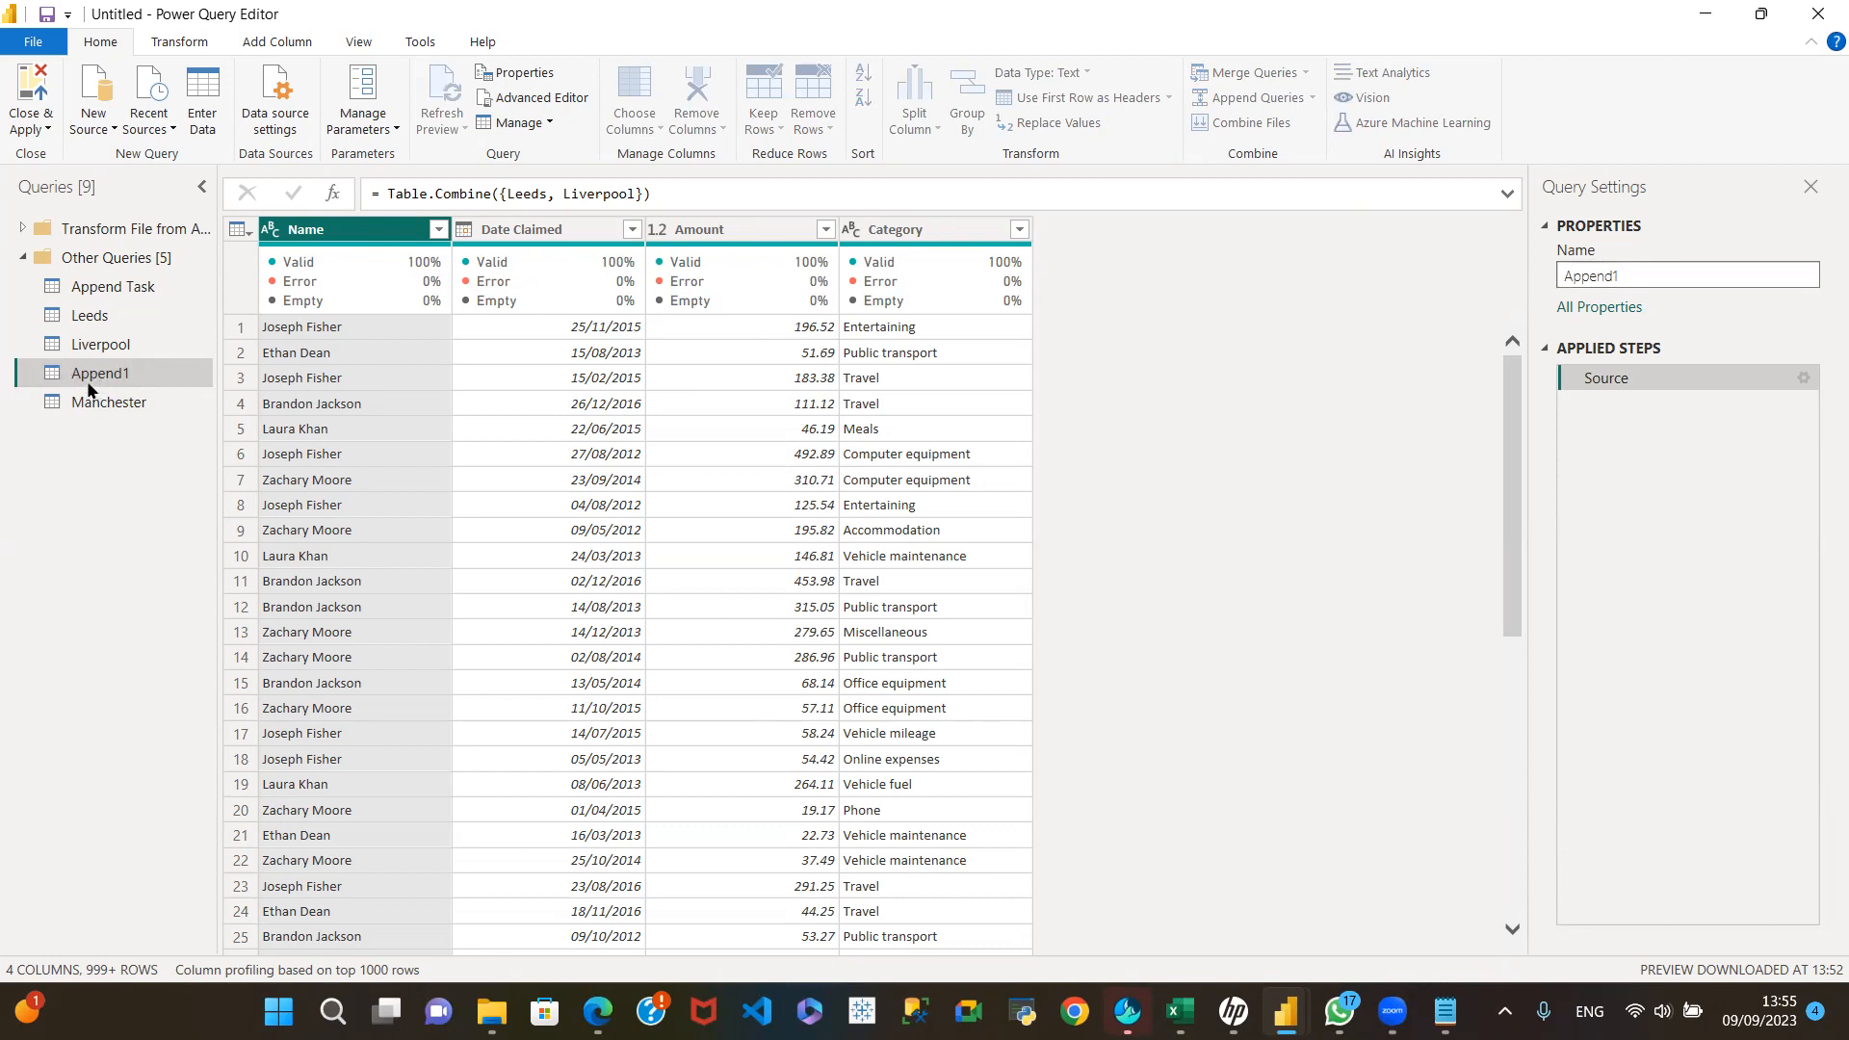
{"action": "left_click", "coordinate": [96, 404]}
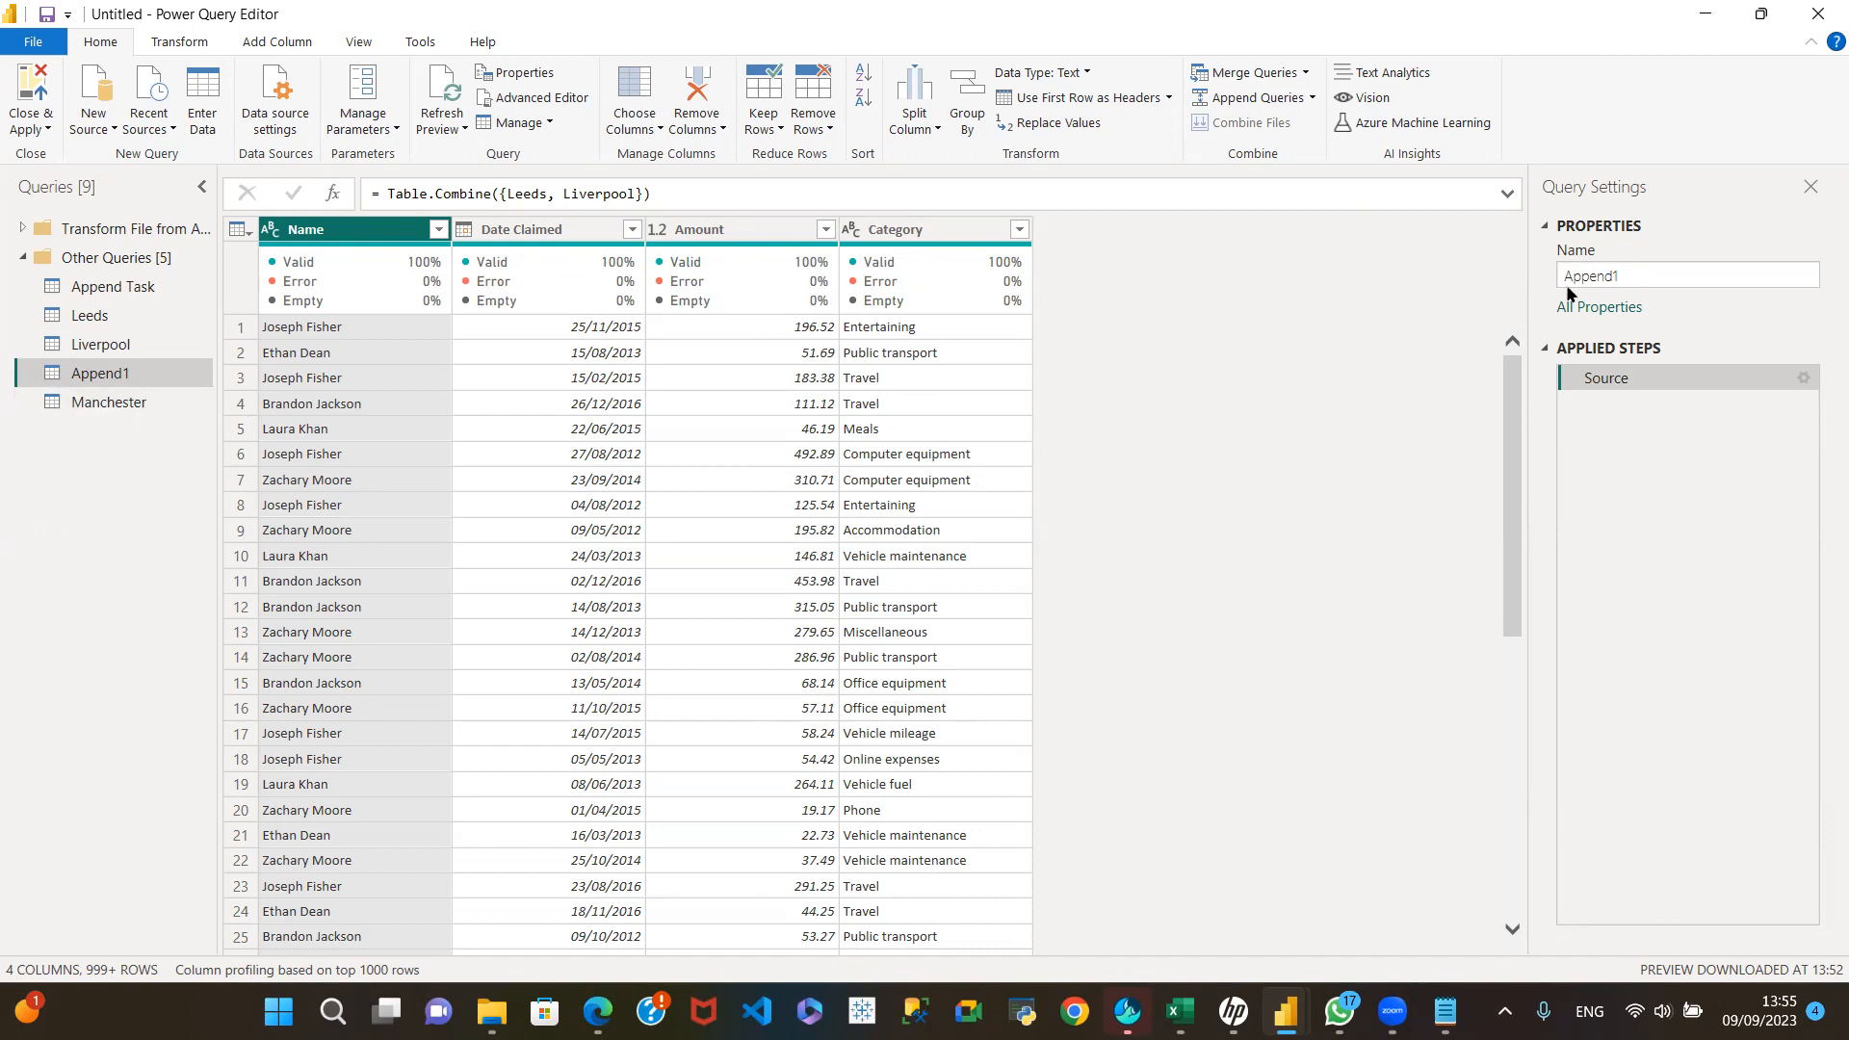
{"action": "double_click", "coordinate": [1698, 277]}
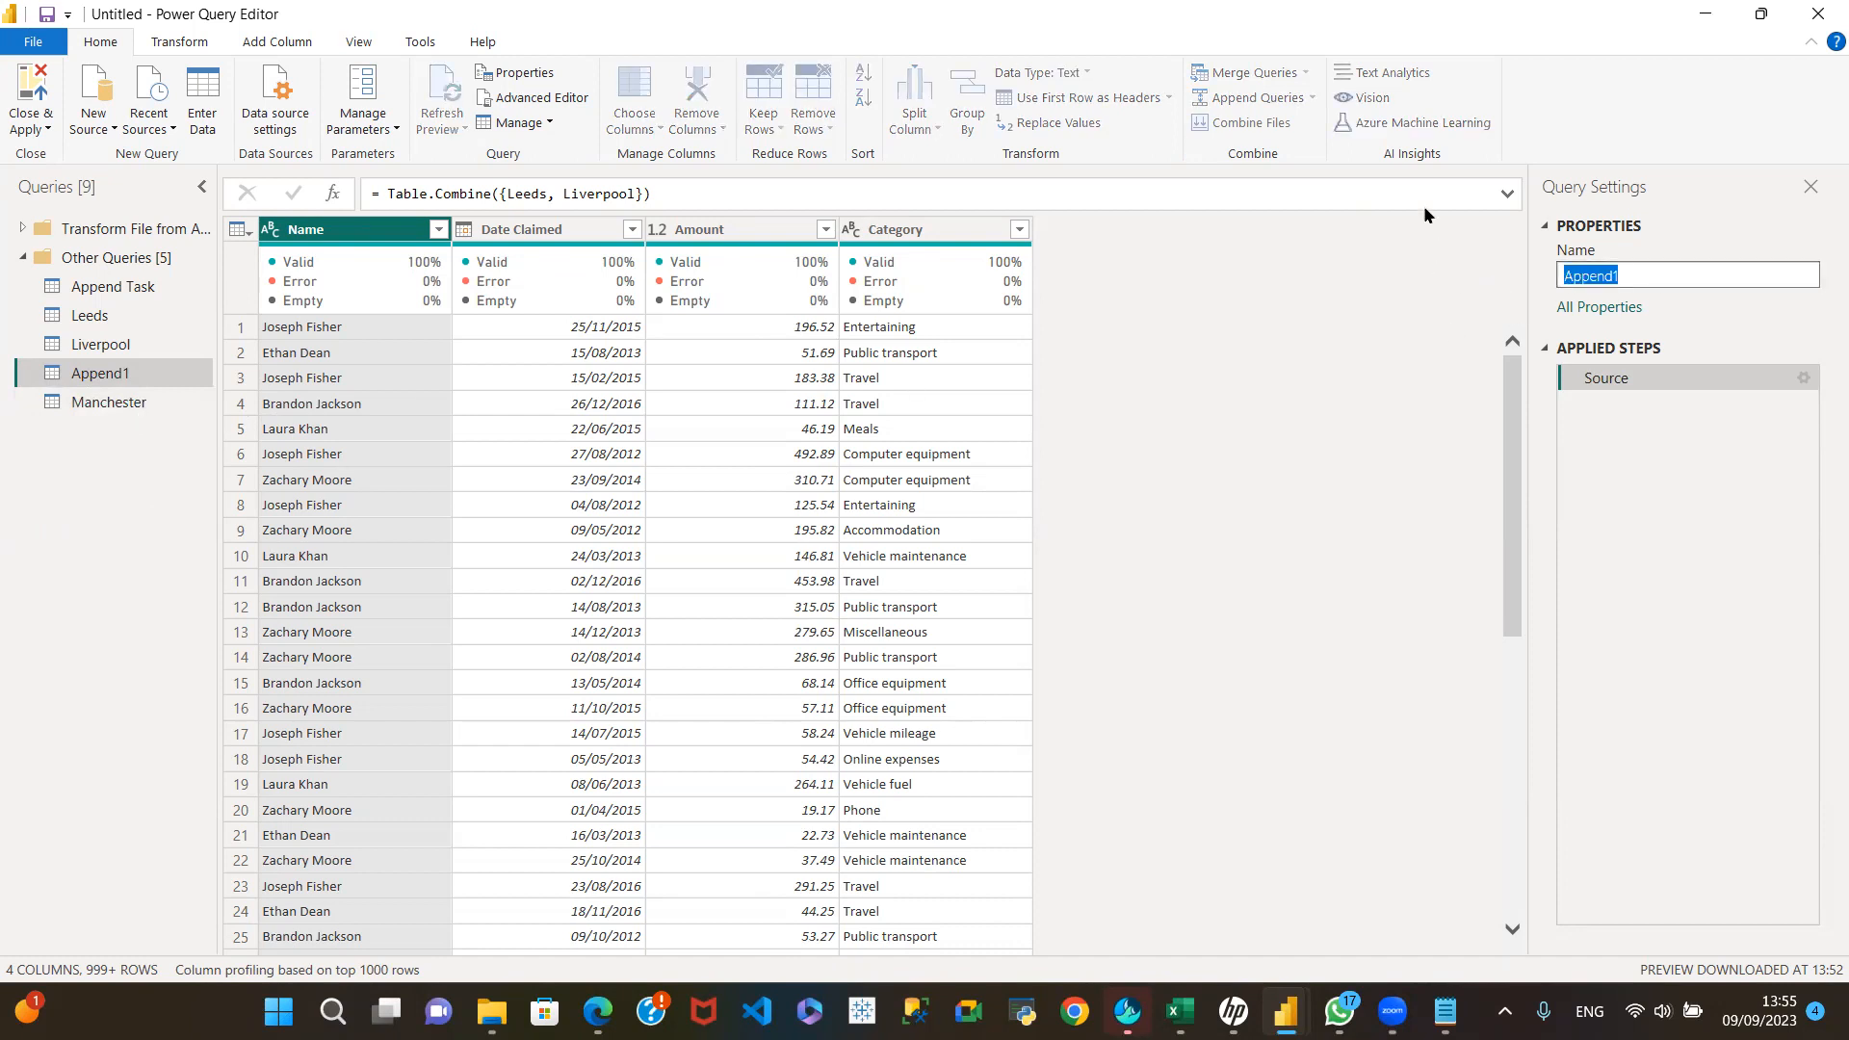
{"action": "type", "text": "Liv"}
{"action": "key", "text": "BackSpace"}
{"action": "type", "text": "eLeed"}
{"action": "key", "text": "Left"}
{"action": "key", "text": "Left"}
{"action": "key", "text": "Left"}
{"action": "type", "text": "v"}
{"action": "key", "text": "Return"}
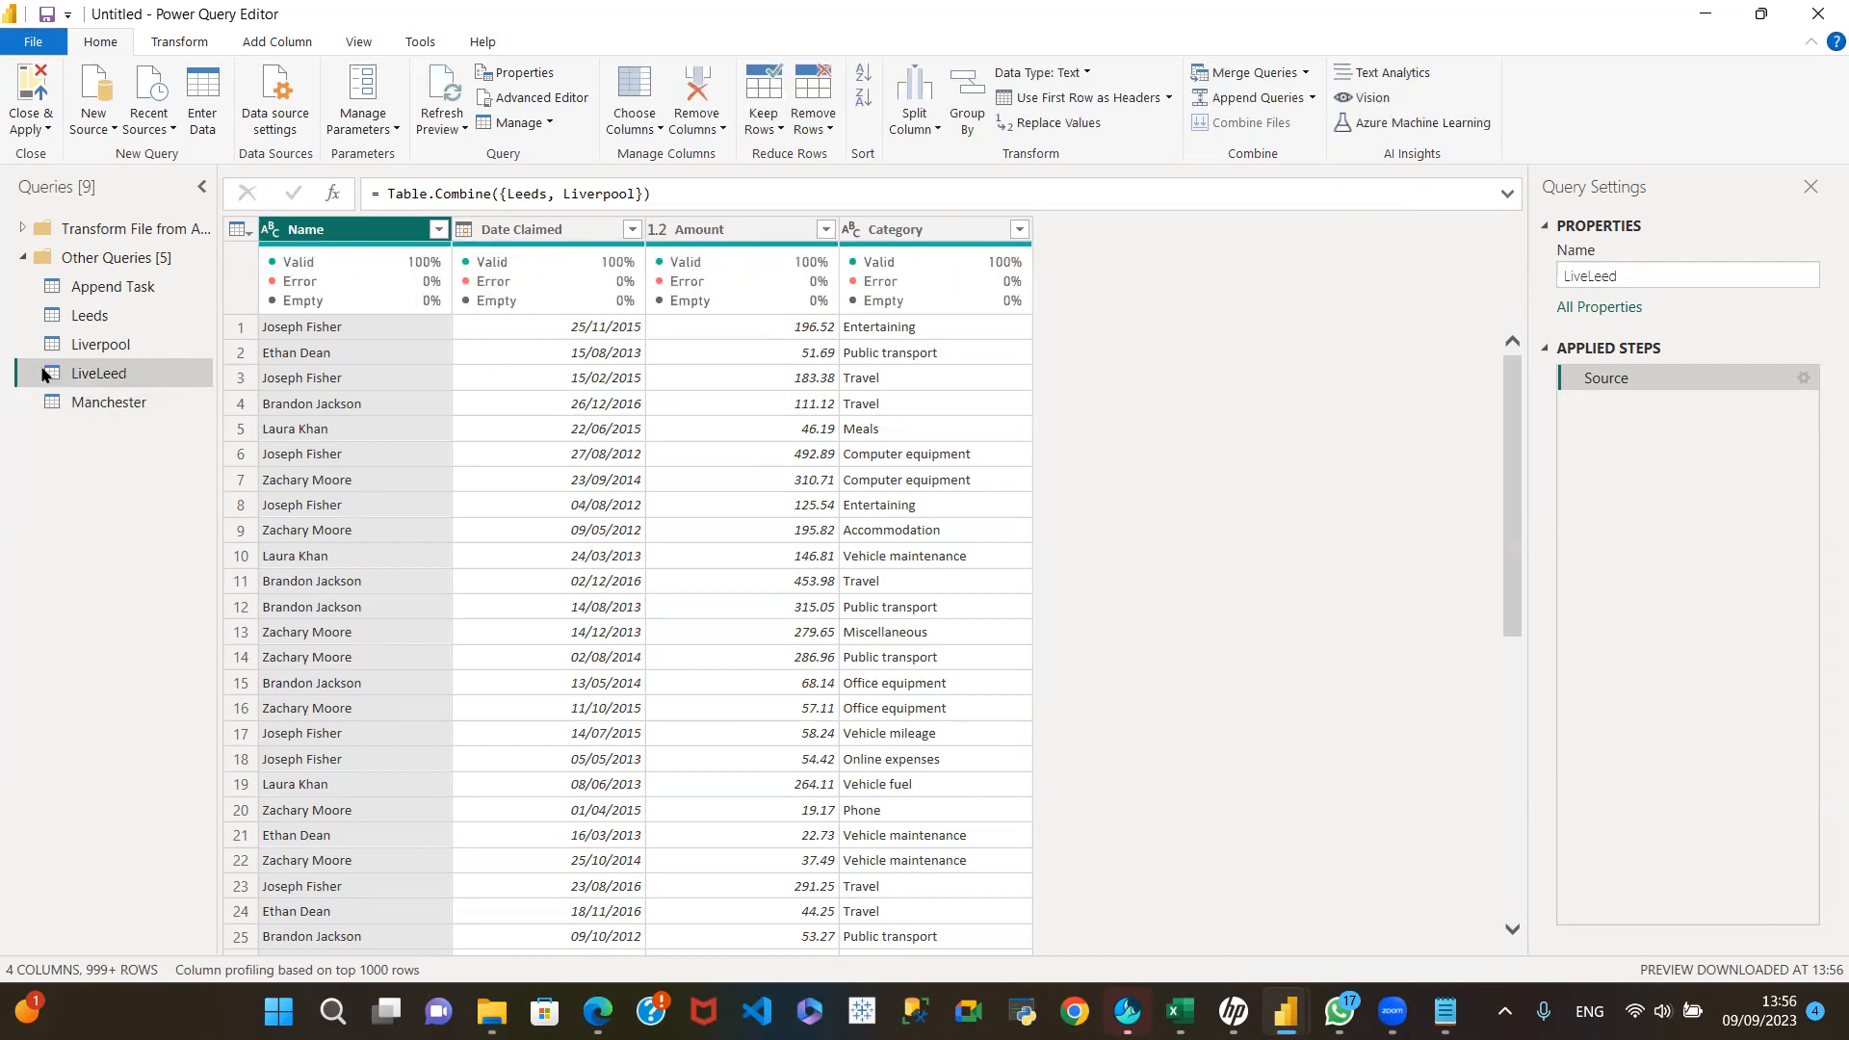
{"action": "double_click", "coordinate": [1622, 279]}
{"action": "left_click", "coordinate": [1624, 273]}
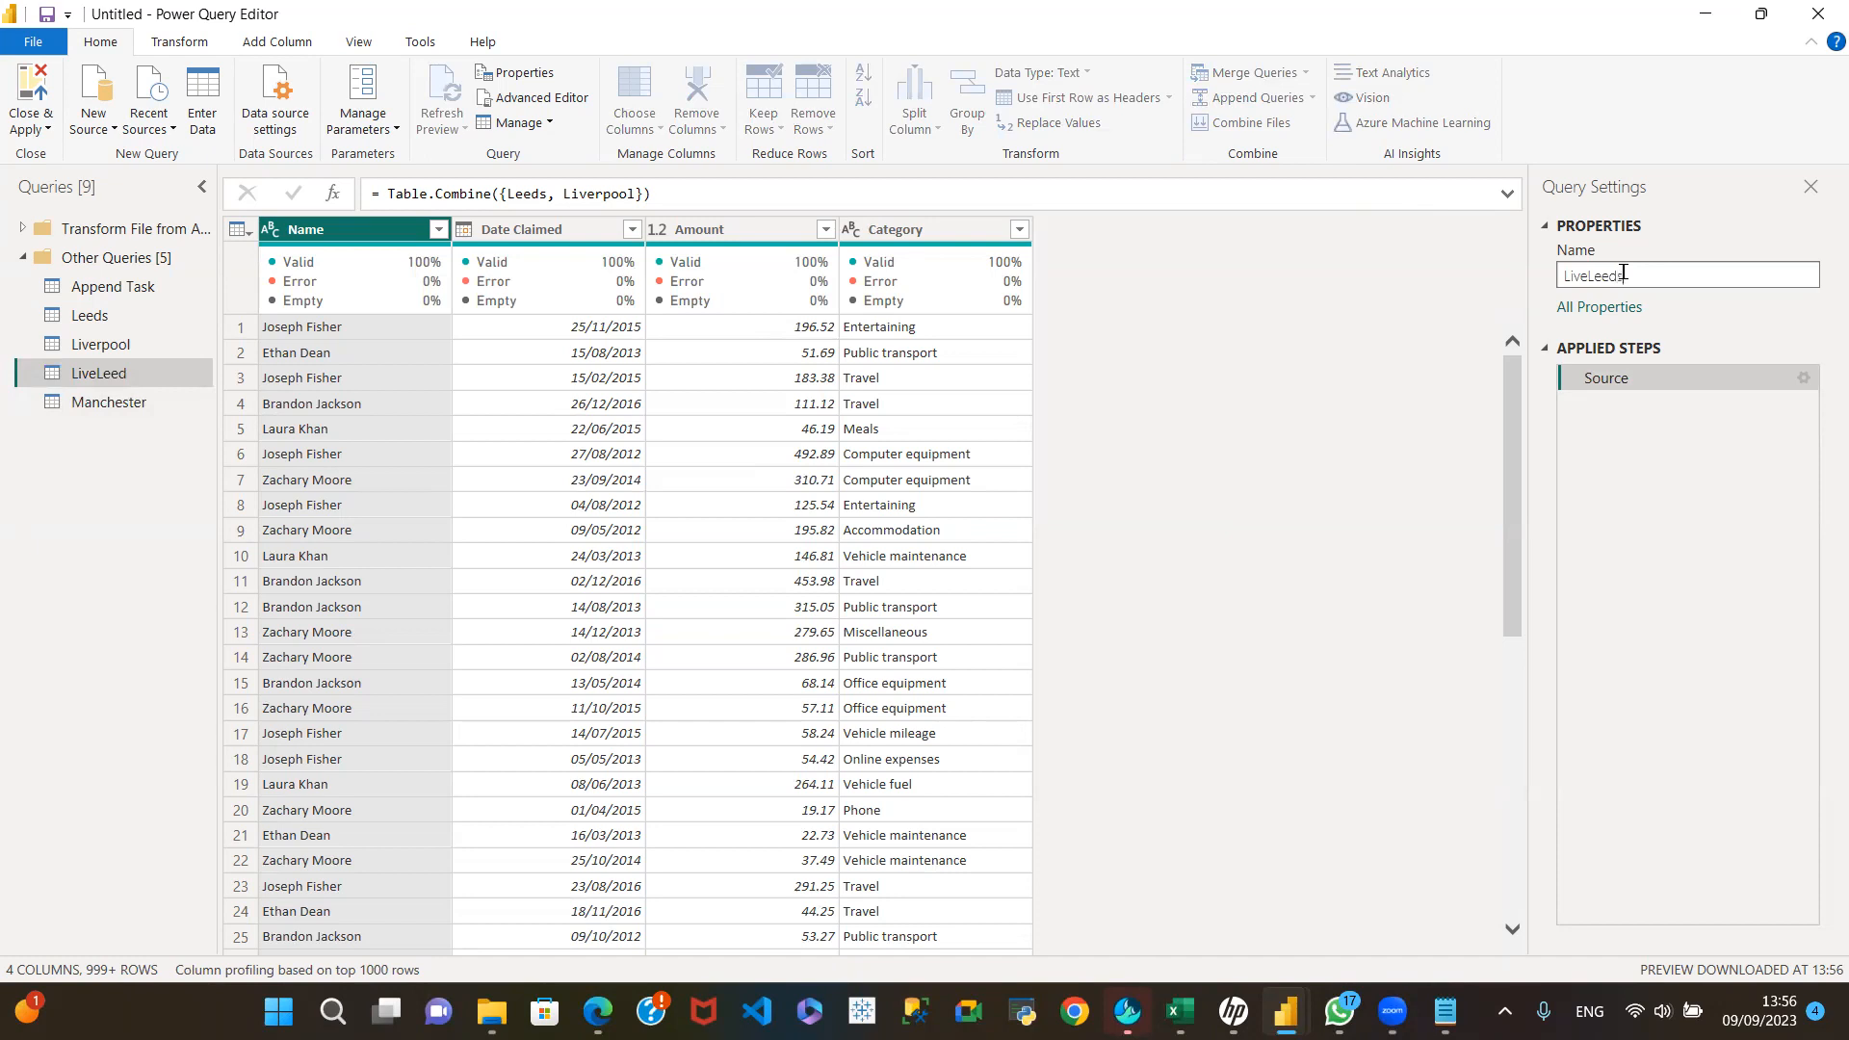
{"action": "key", "text": "Return"}
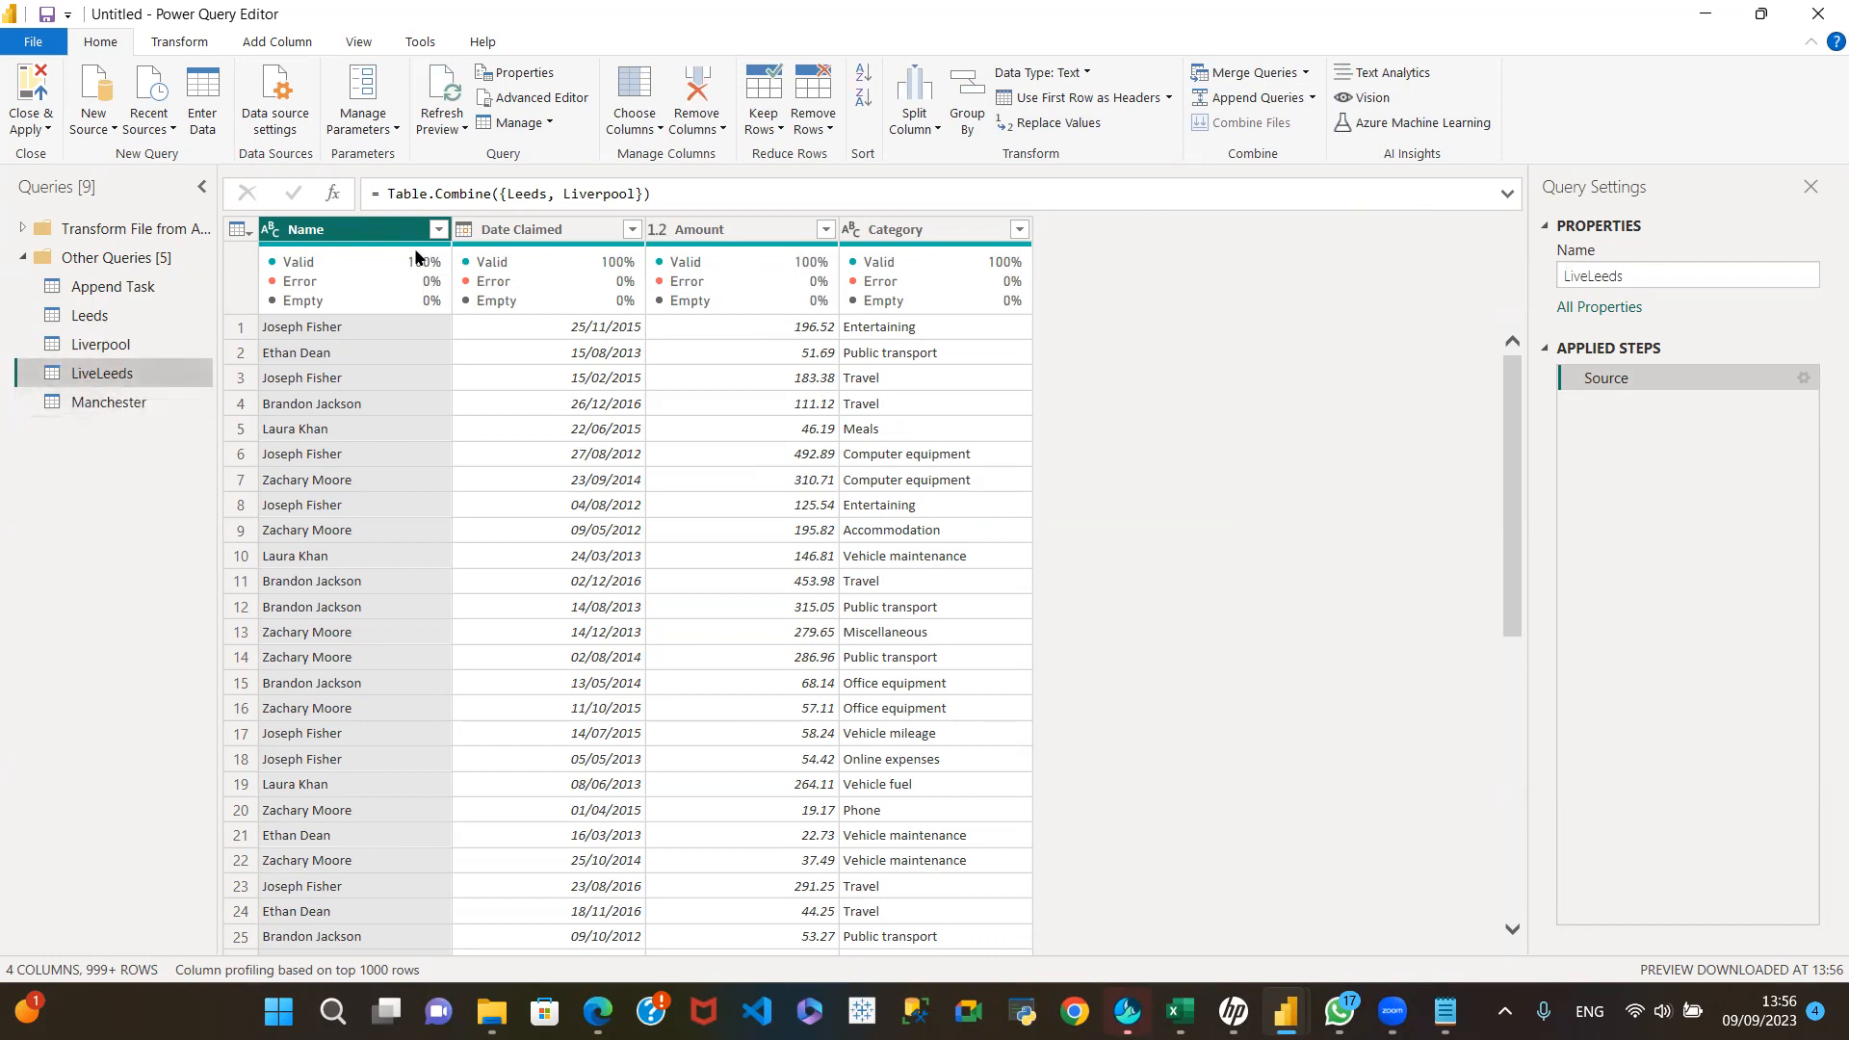
Step: Rename the Claimed By column in the Manchester query to Name
{"action": "left_click", "coordinate": [143, 404]}
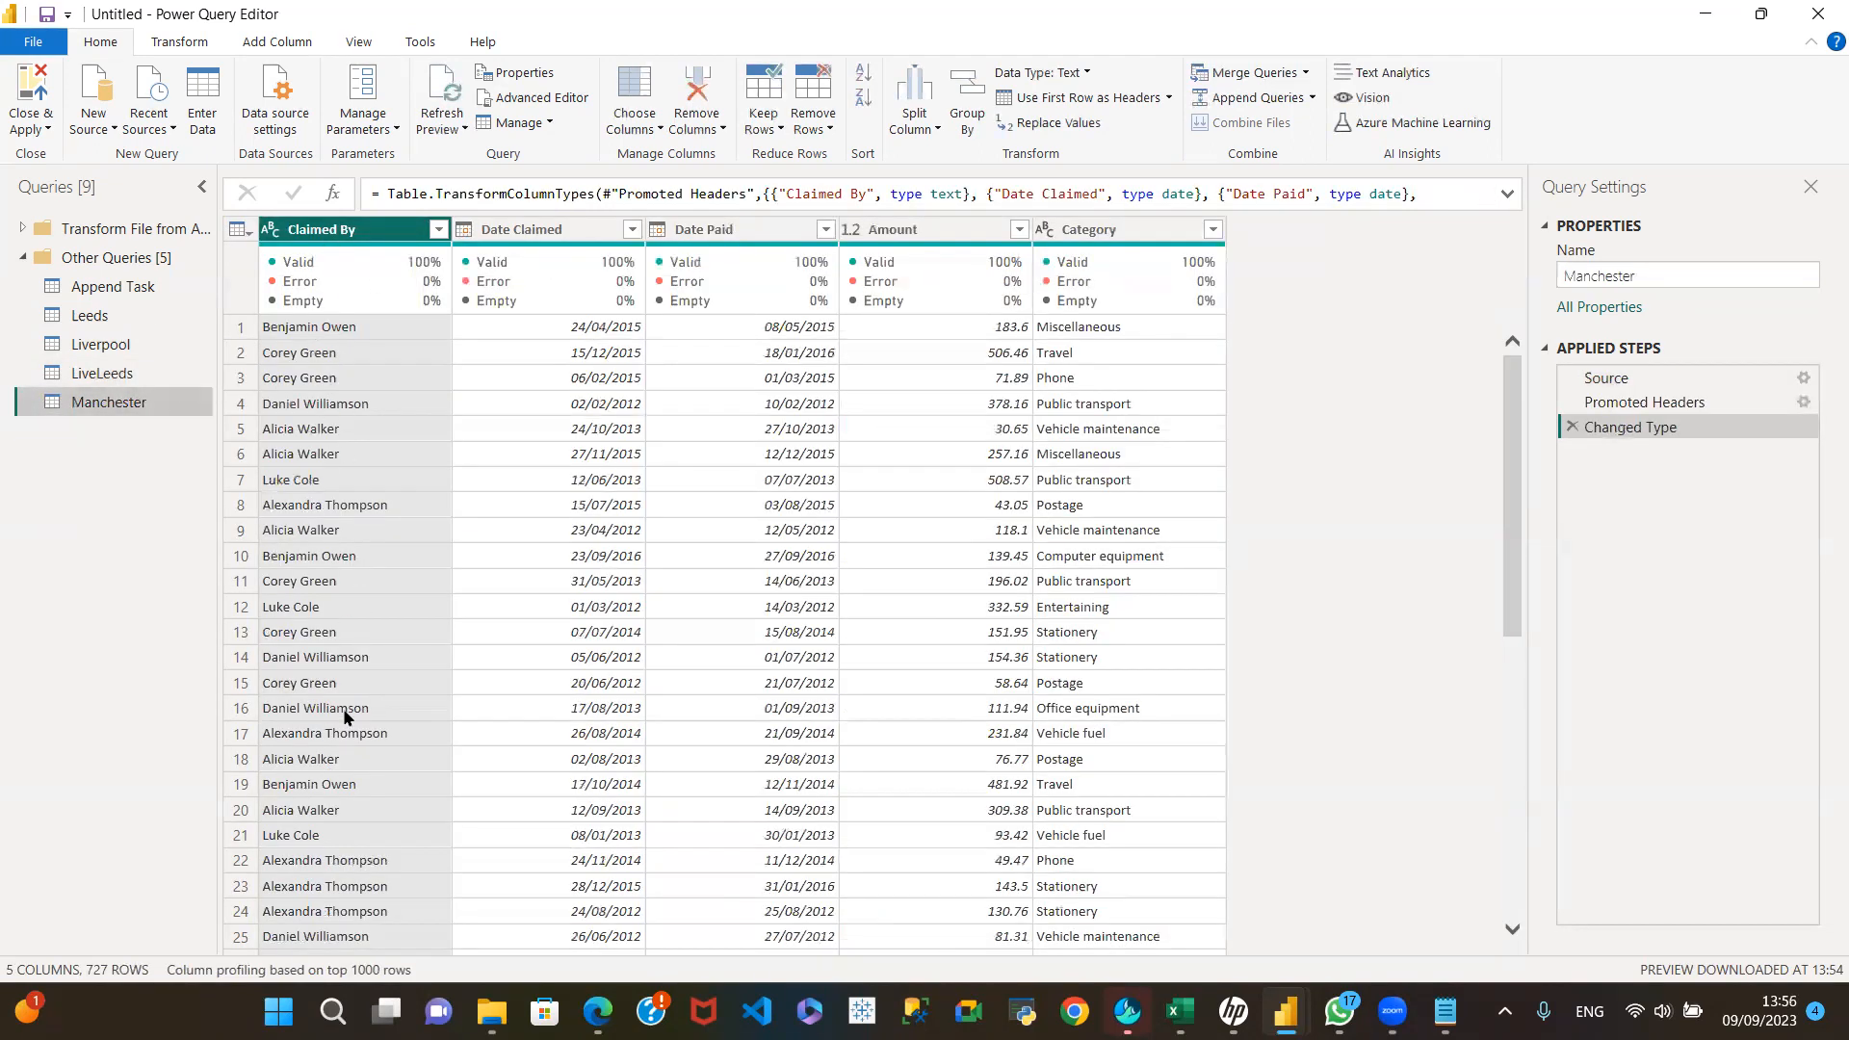
{"action": "double_click", "coordinate": [347, 231]}
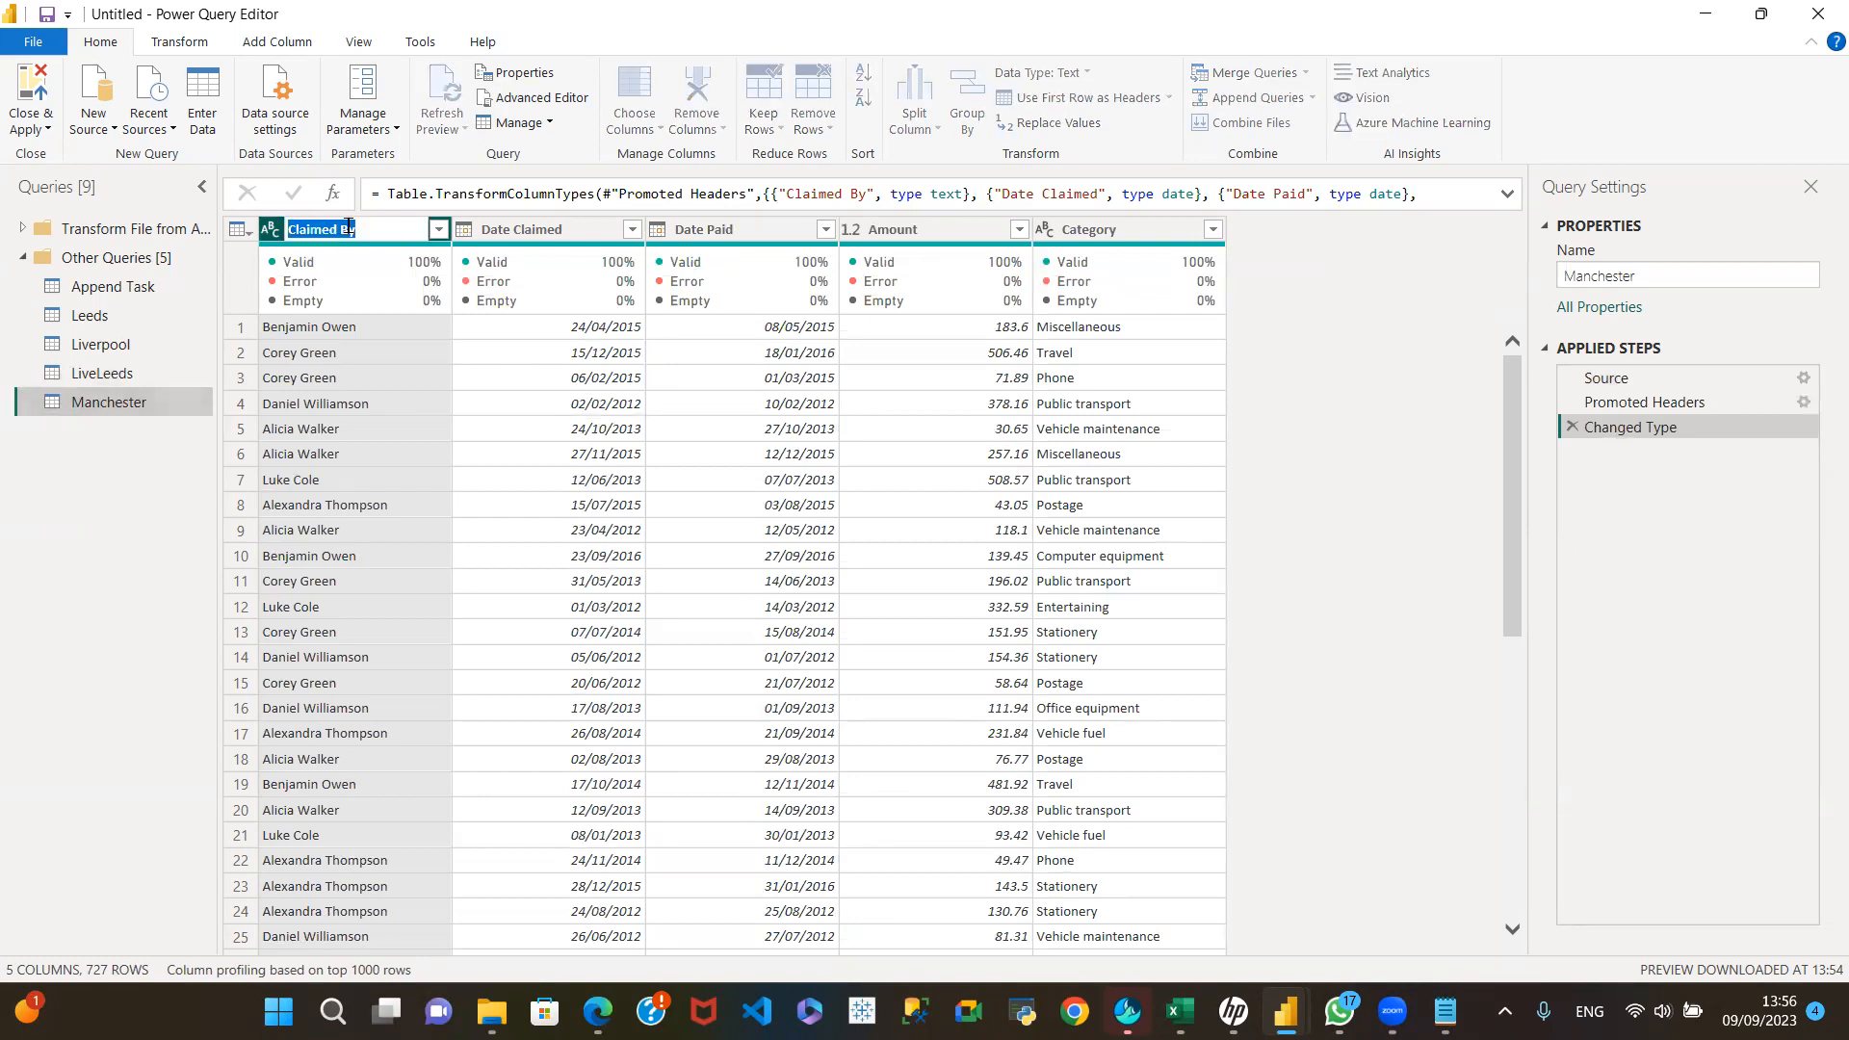
{"action": "type", "text": "Name"}
{"action": "key", "text": "Return"}
Step: Compare the Manchester columns with LiveLeeds and move Manchester's Amount column directly after Date Claimed
{"action": "left_click", "coordinate": [116, 373]}
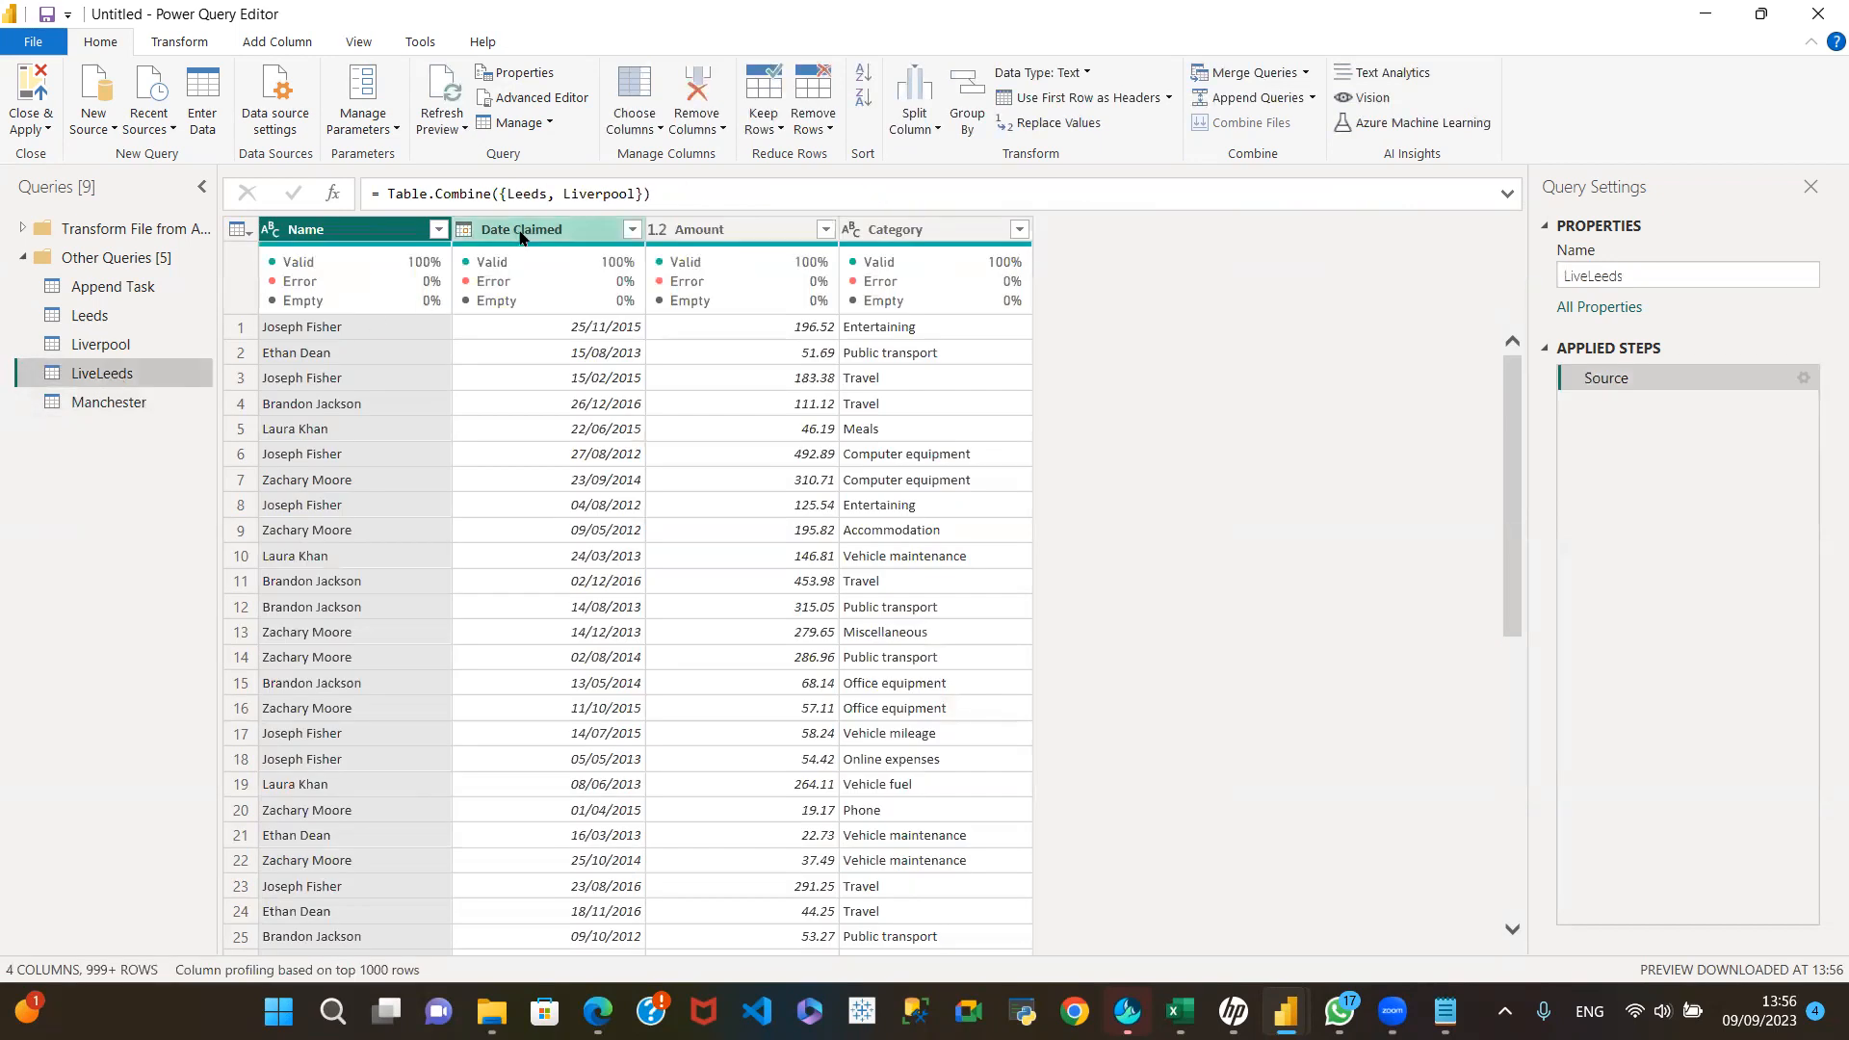
{"action": "left_click", "coordinate": [103, 405]}
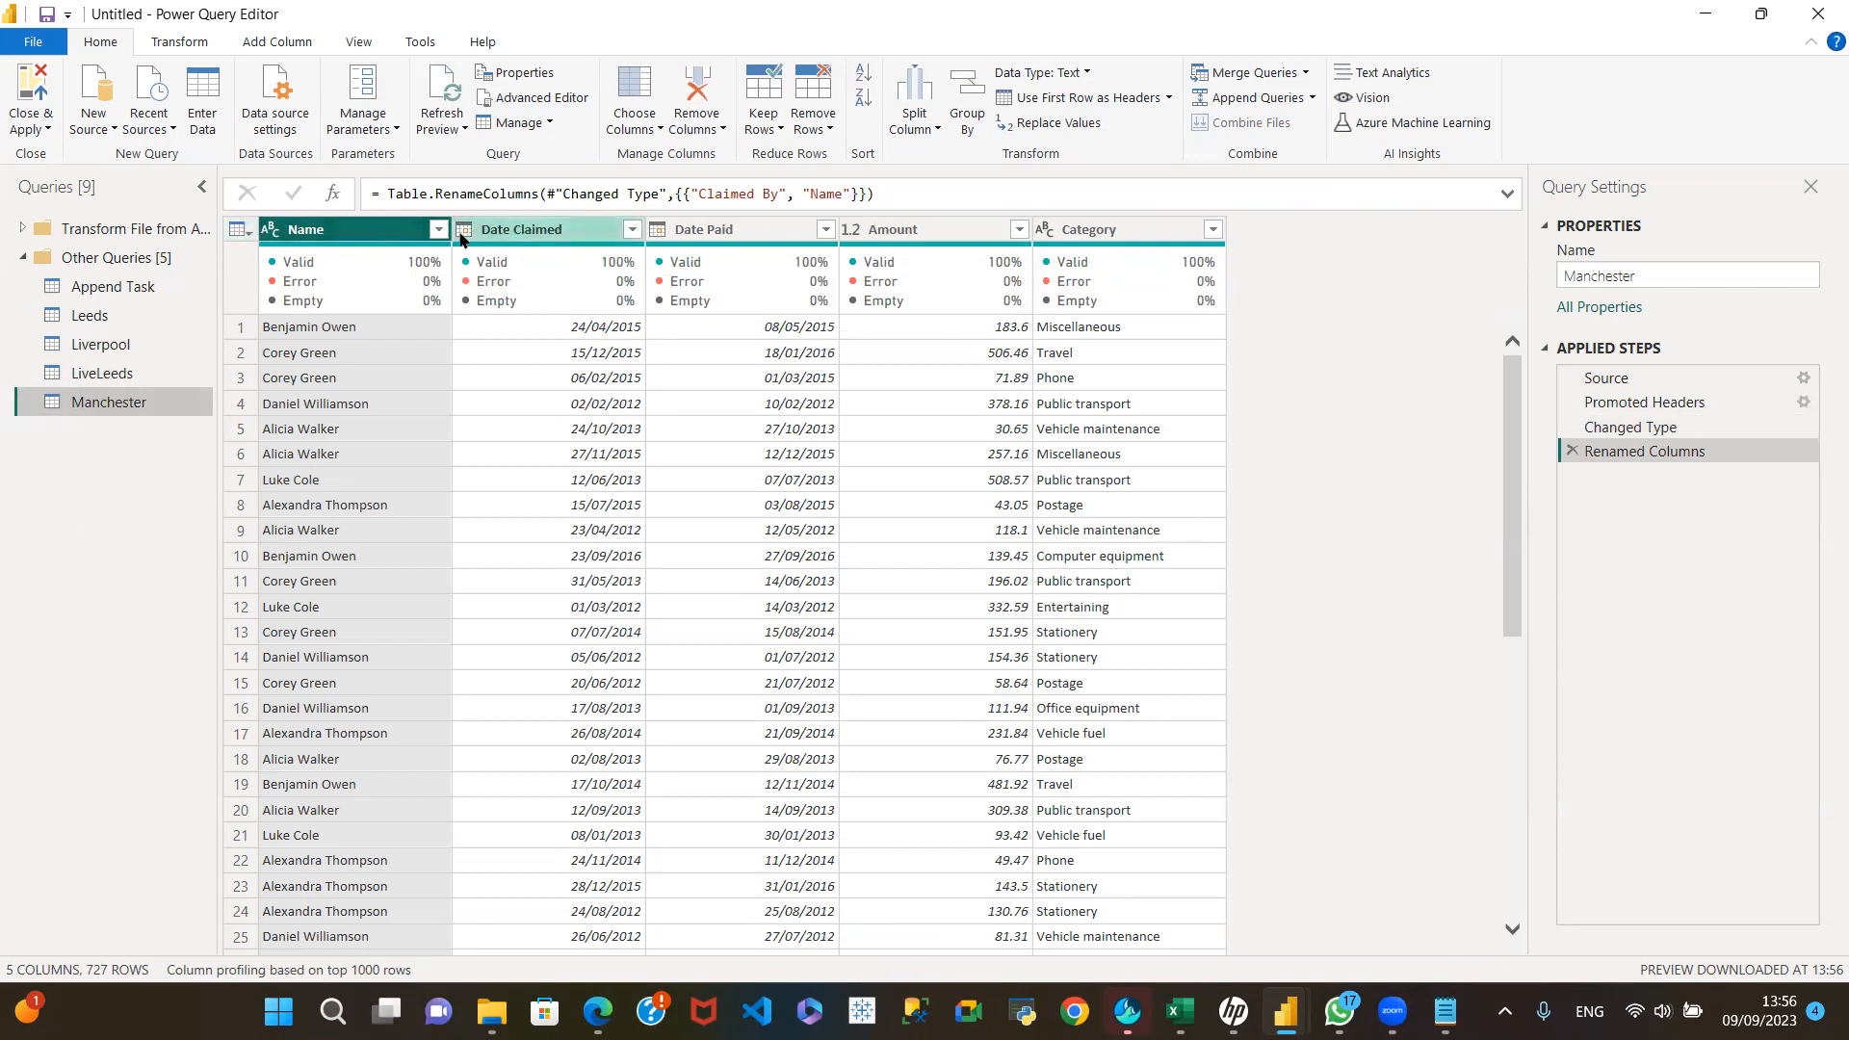
{"action": "left_click", "coordinate": [155, 378]}
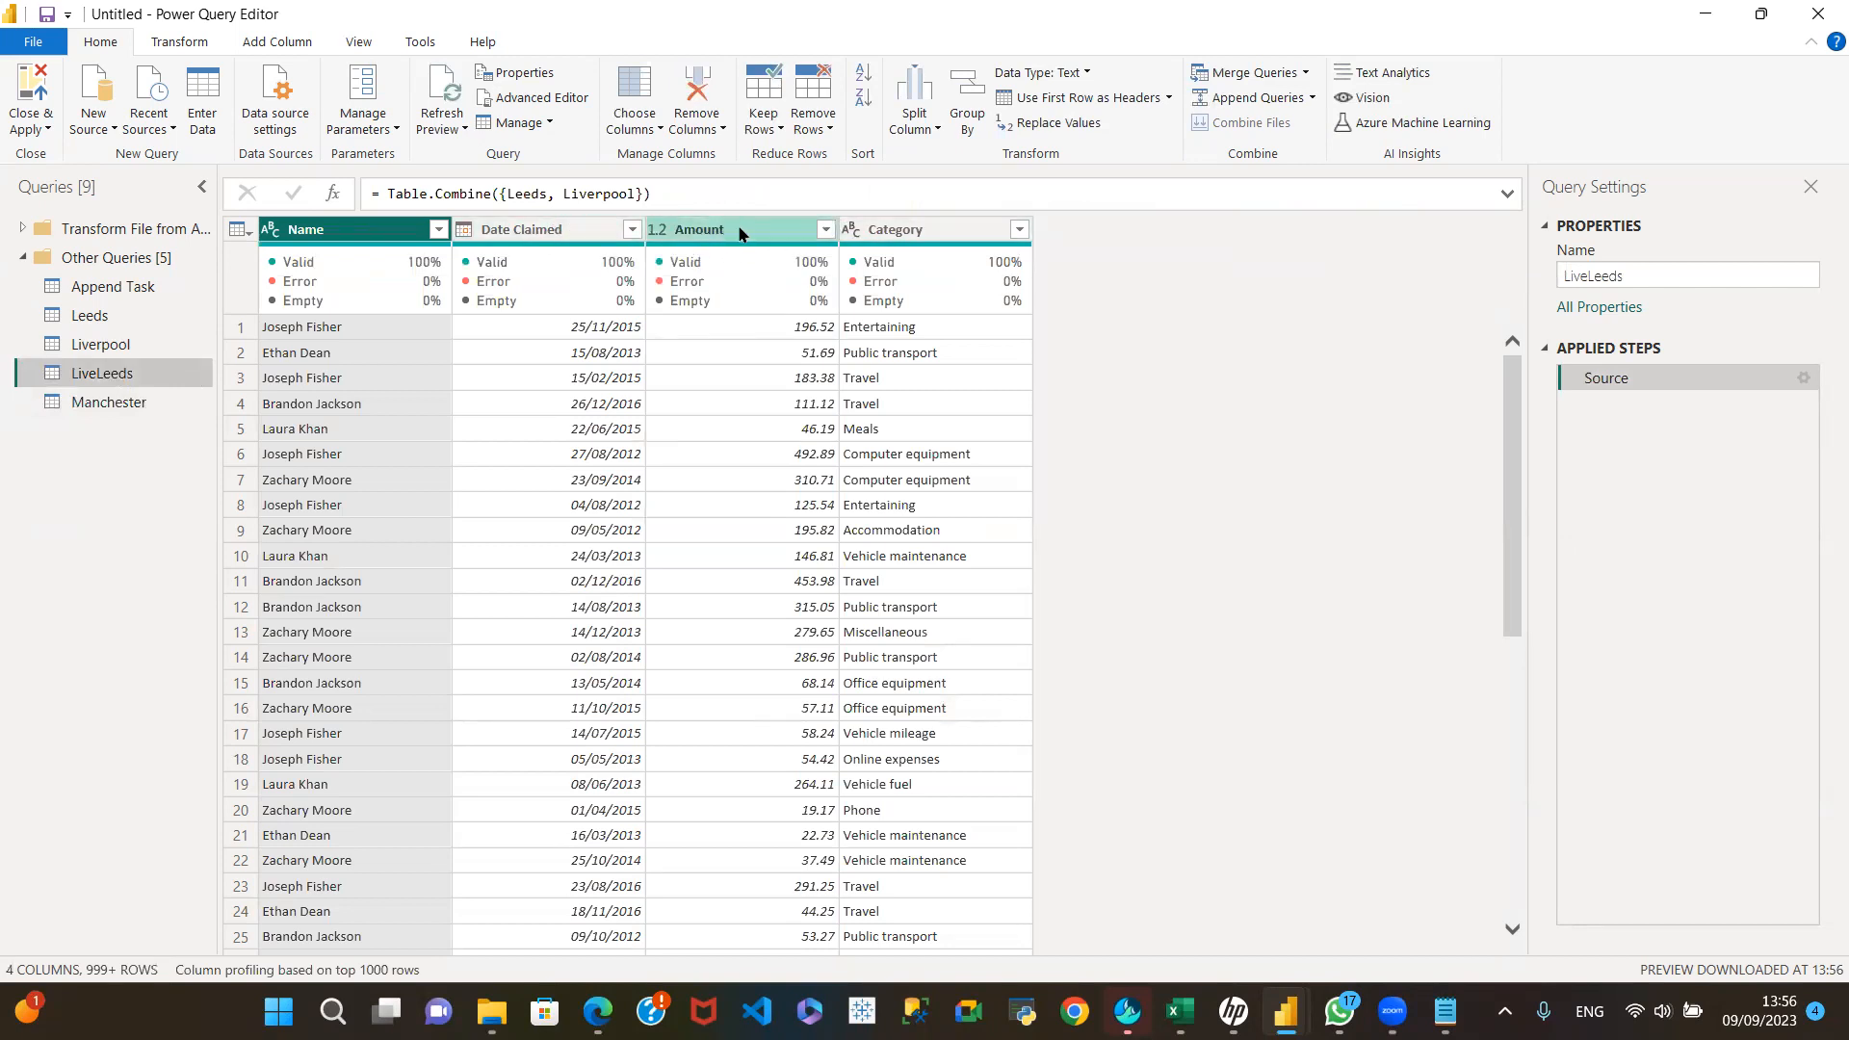
{"action": "left_click", "coordinate": [143, 405]}
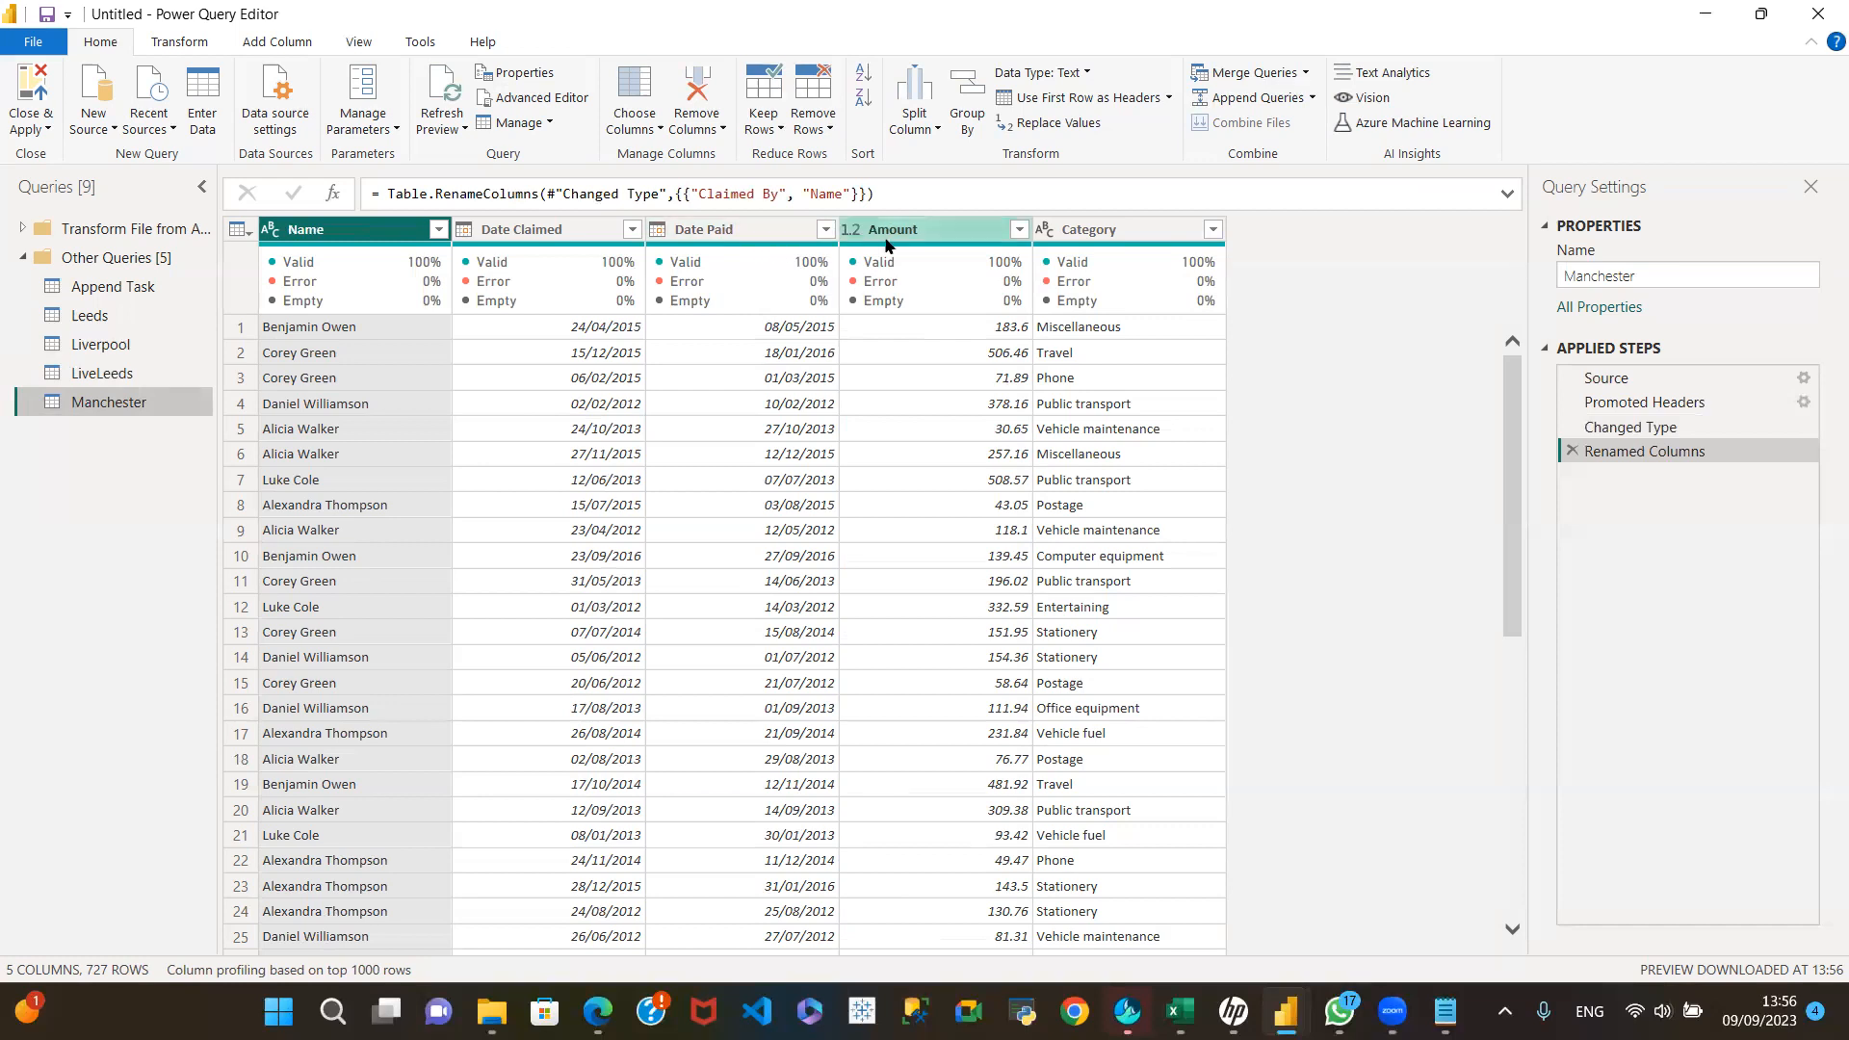
{"action": "left_click_drag", "start_coordinate": [949, 231], "coordinate": [761, 246]}
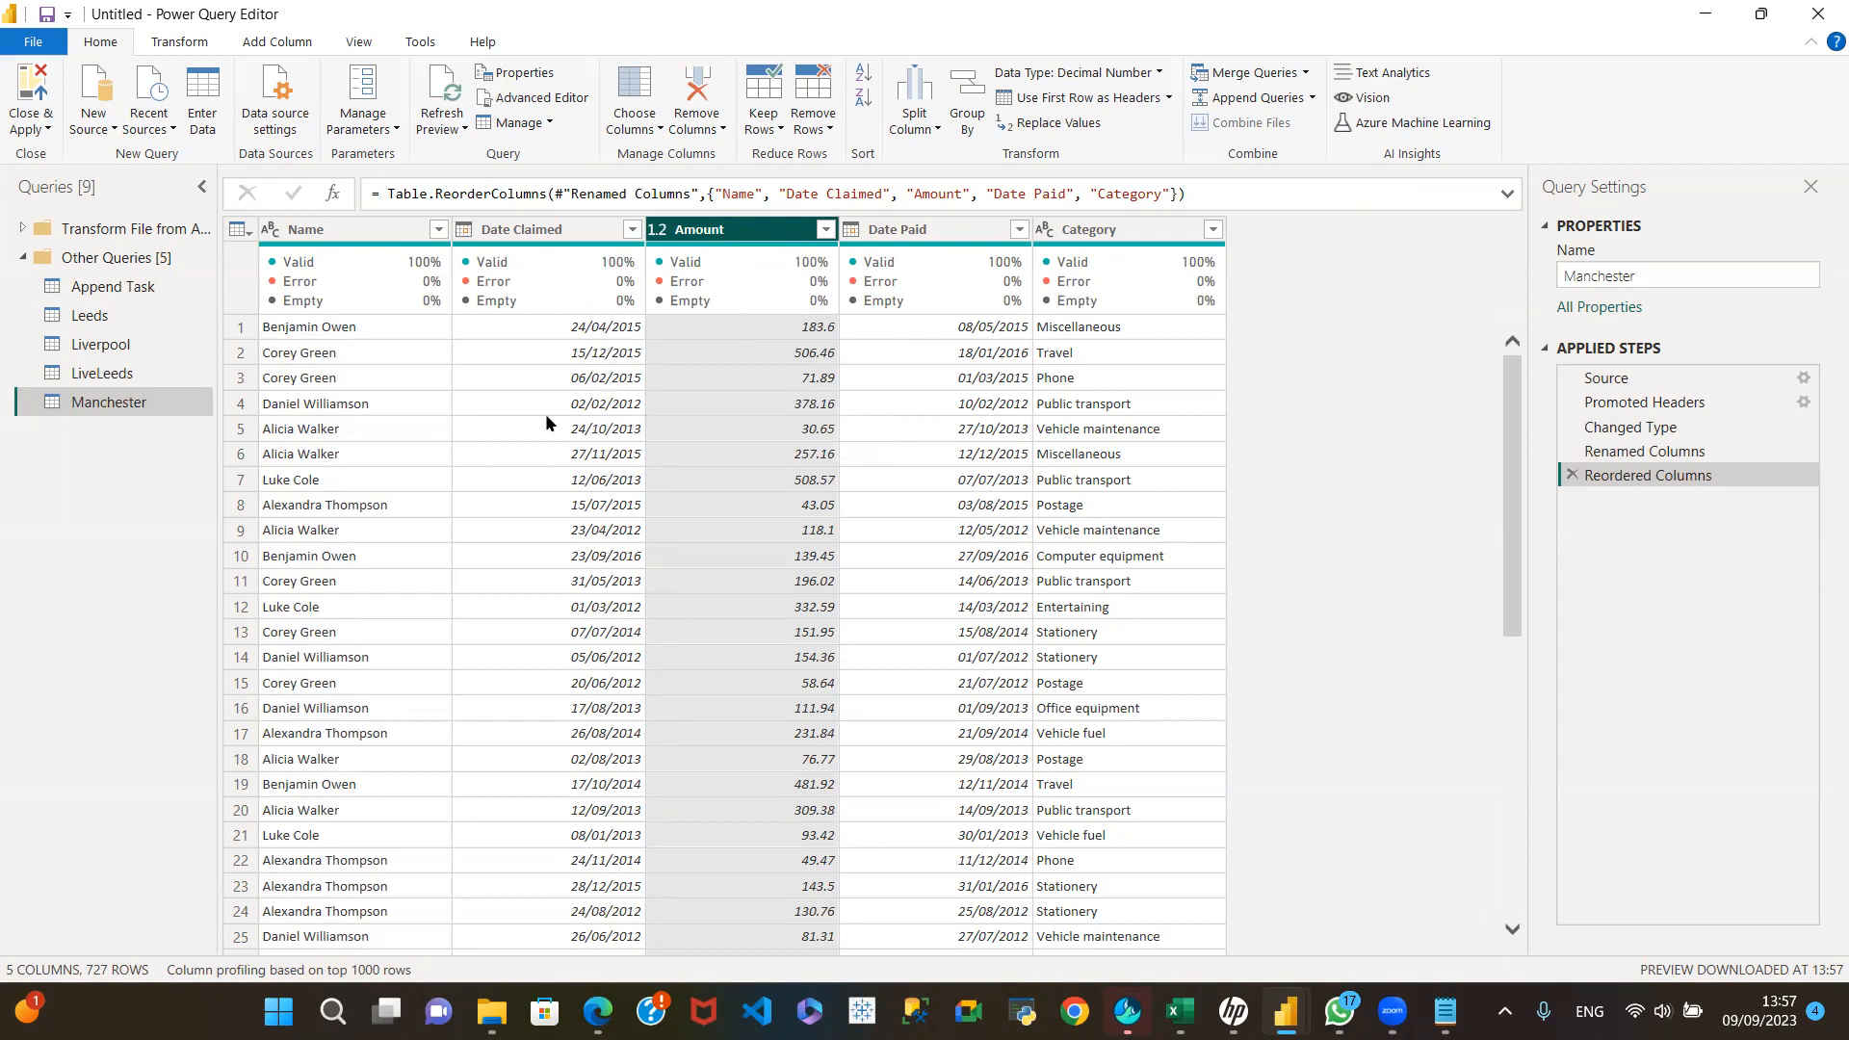
Step: Move the Category column in front of Date Paid in the Manchester query, checking the column order against LiveLeeds
{"action": "left_click", "coordinate": [145, 372]}
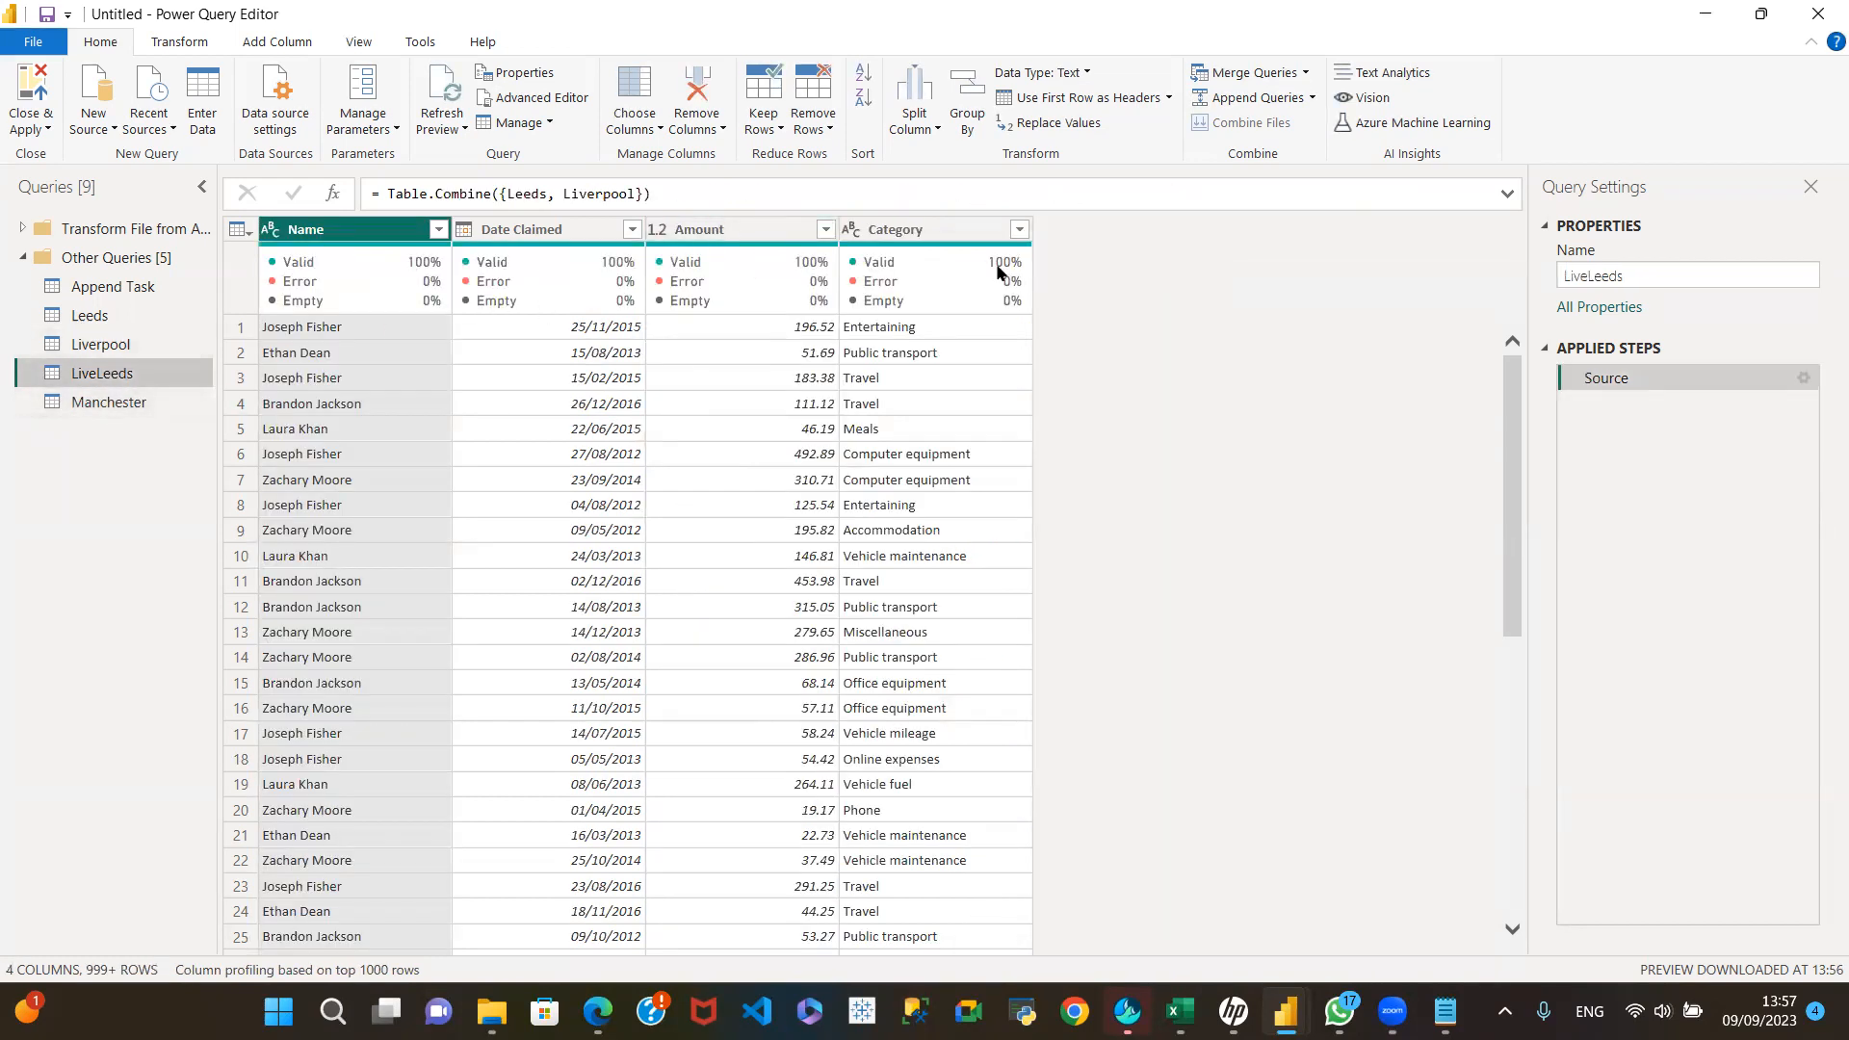
{"action": "left_click", "coordinate": [109, 404]}
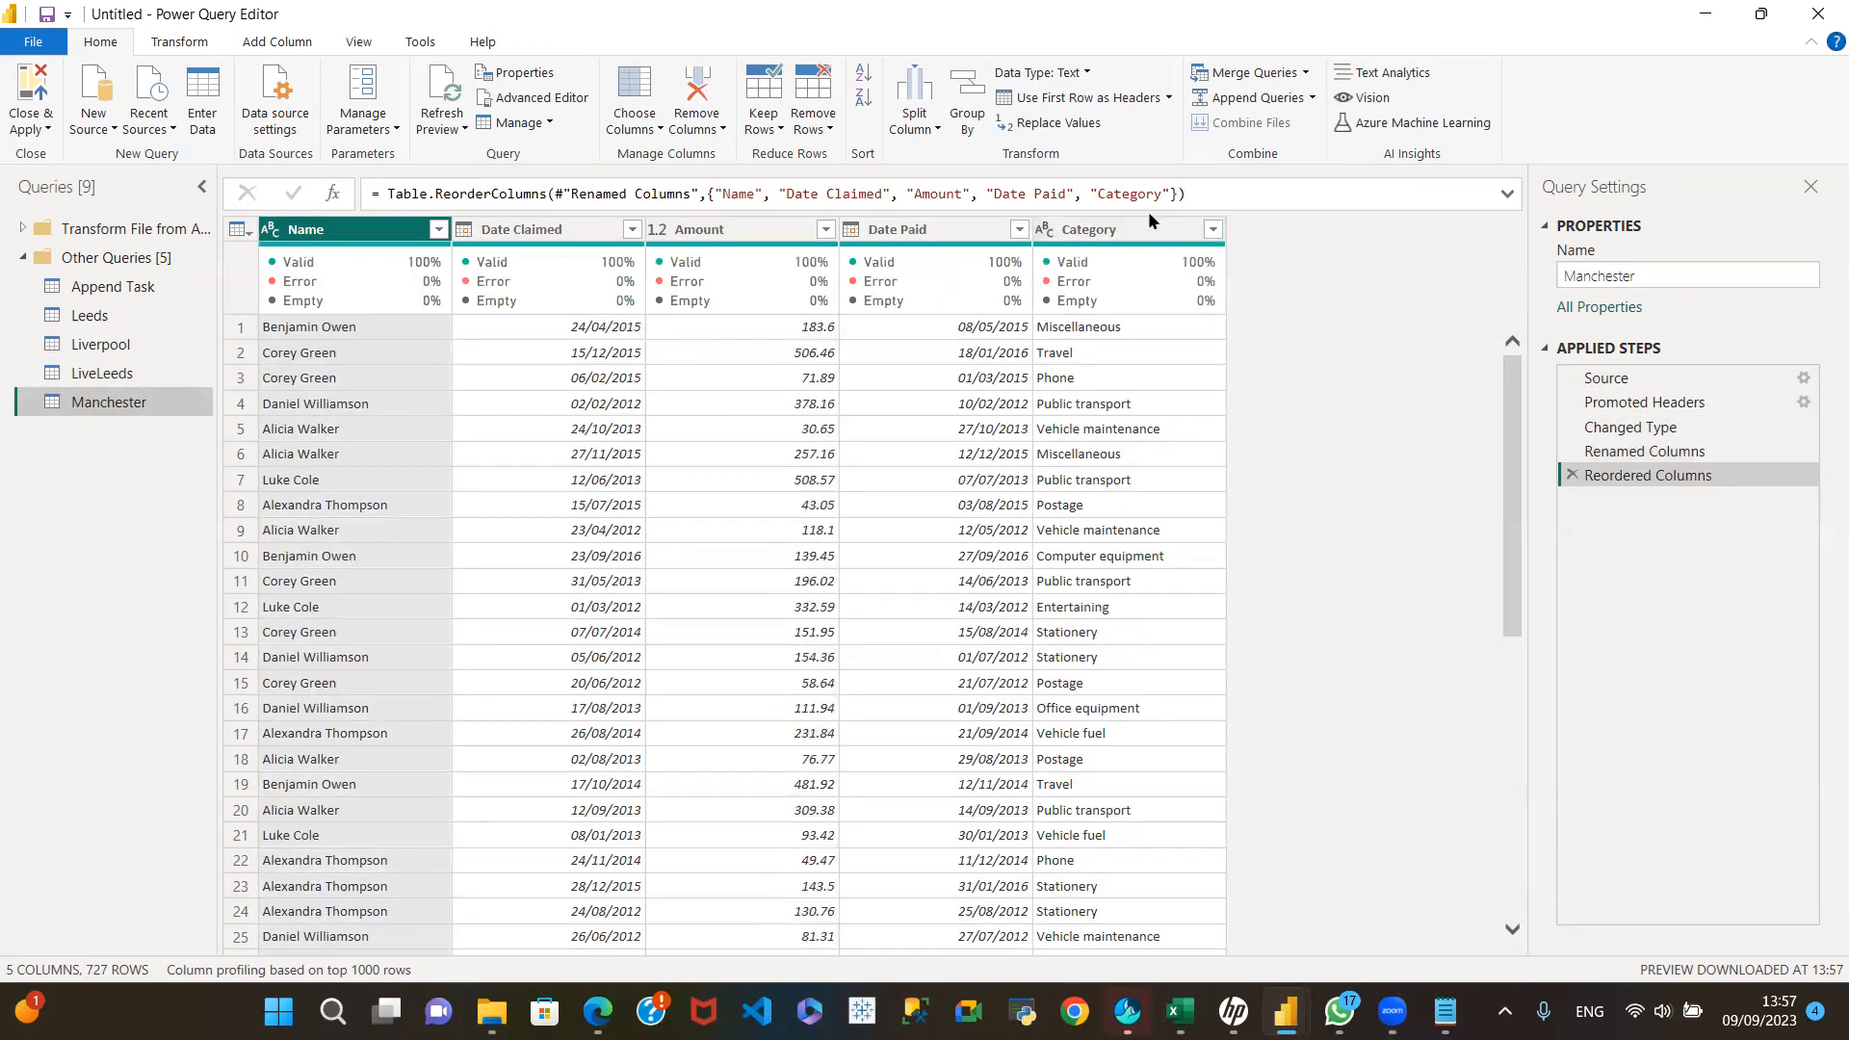
{"action": "left_click_drag", "start_coordinate": [1117, 236], "coordinate": [910, 246]}
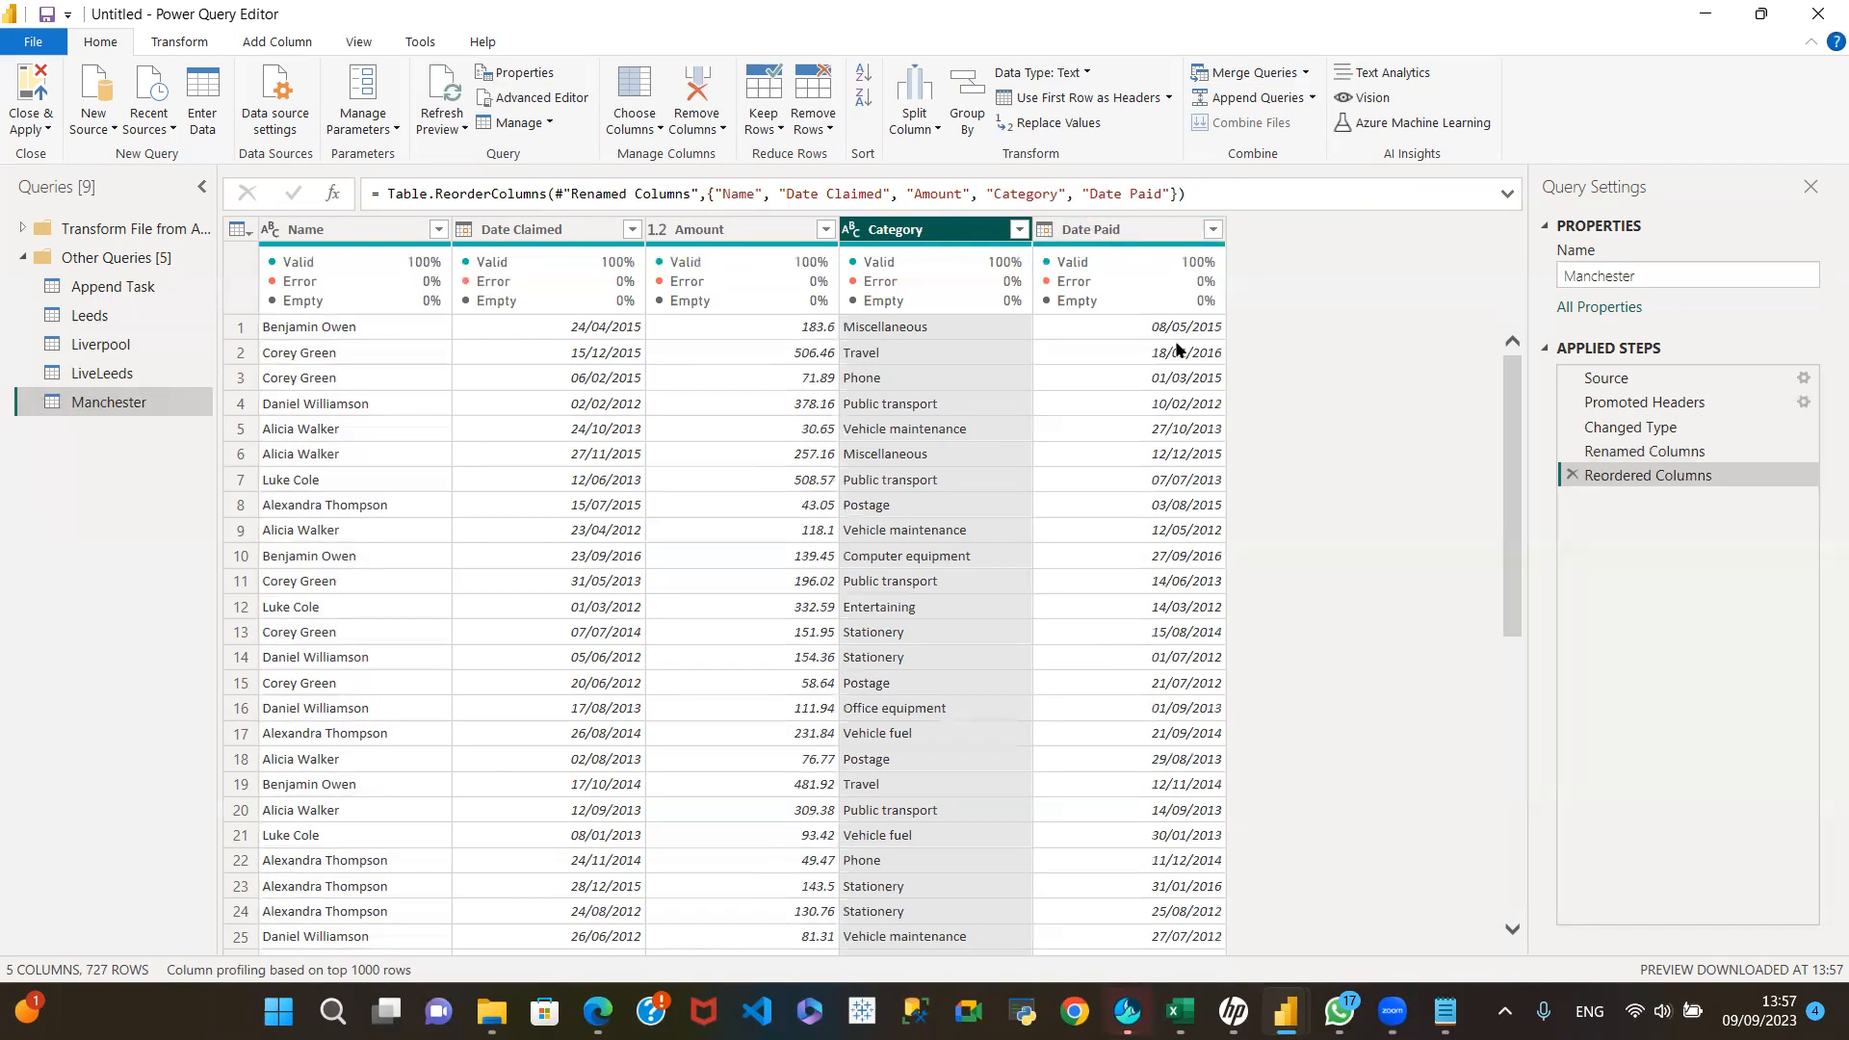
{"action": "mouse_move", "coordinate": [1201, 277]}
{"action": "mouse_move", "coordinate": [1031, 291]}
{"action": "left_click", "coordinate": [142, 373]}
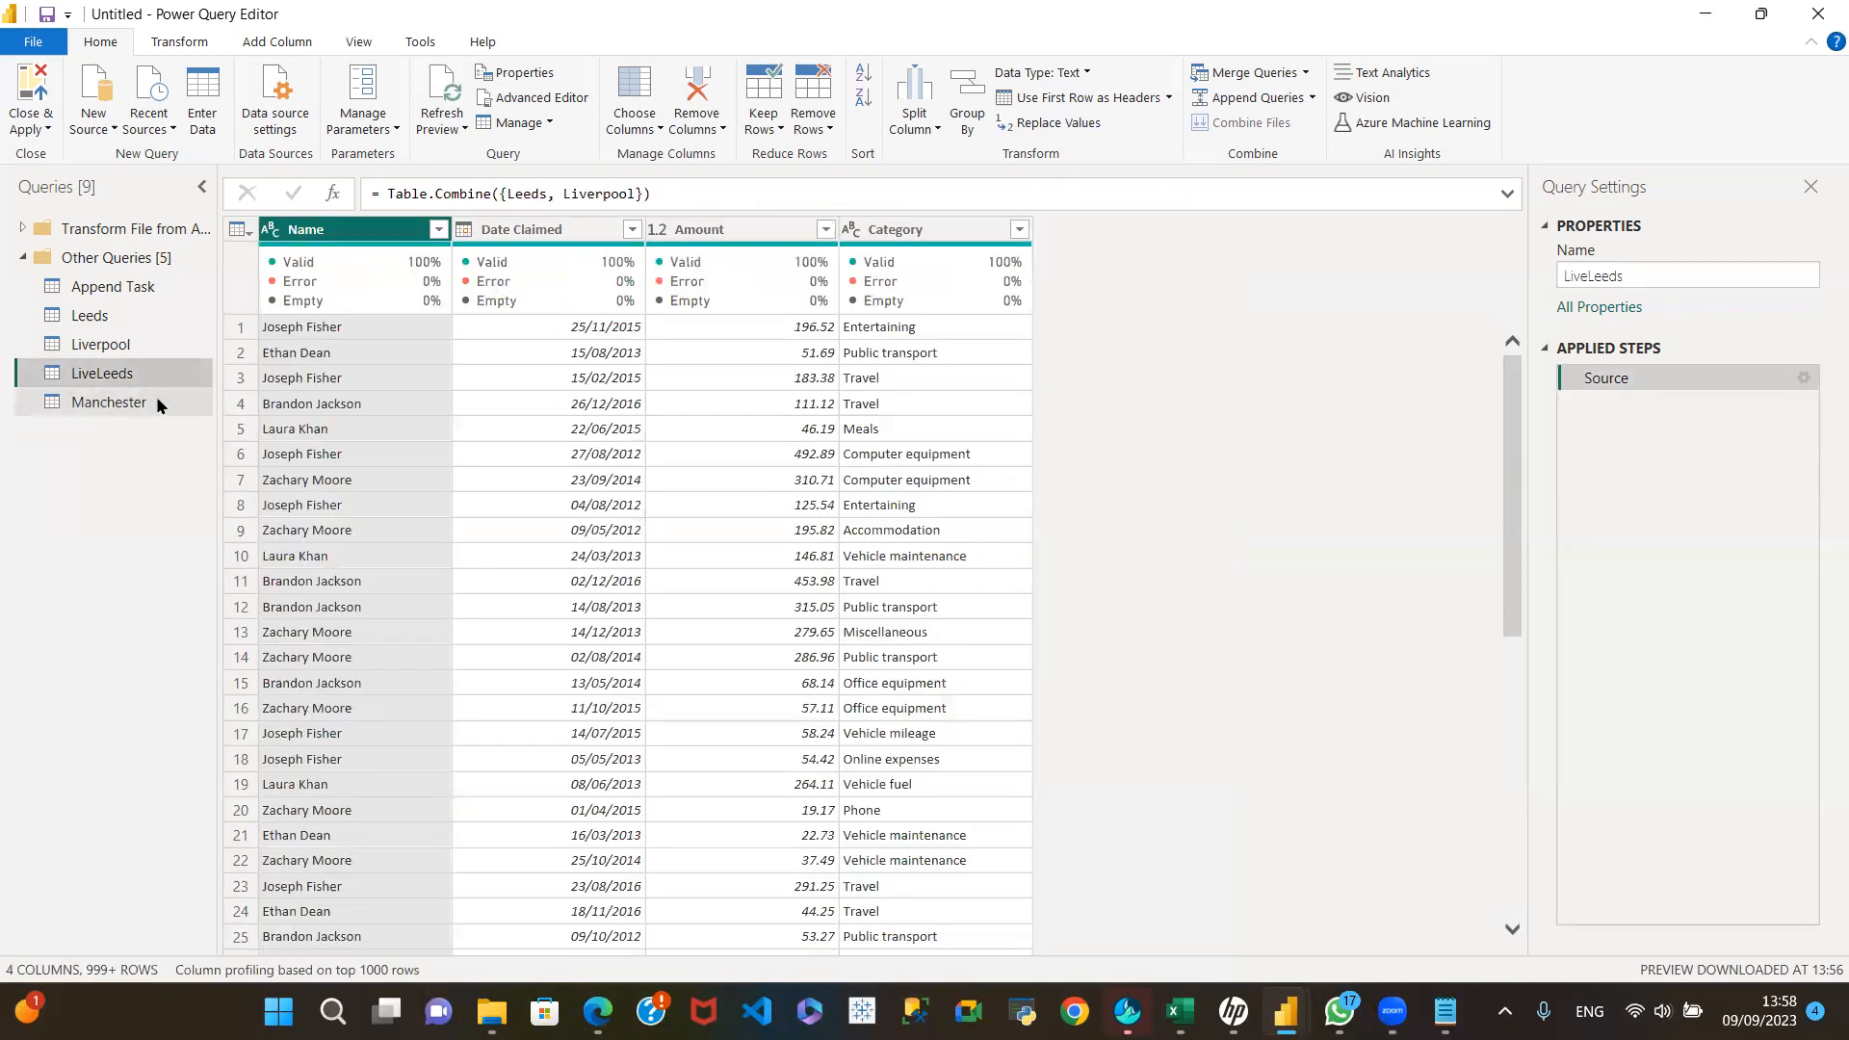
{"action": "left_click", "coordinate": [139, 403]}
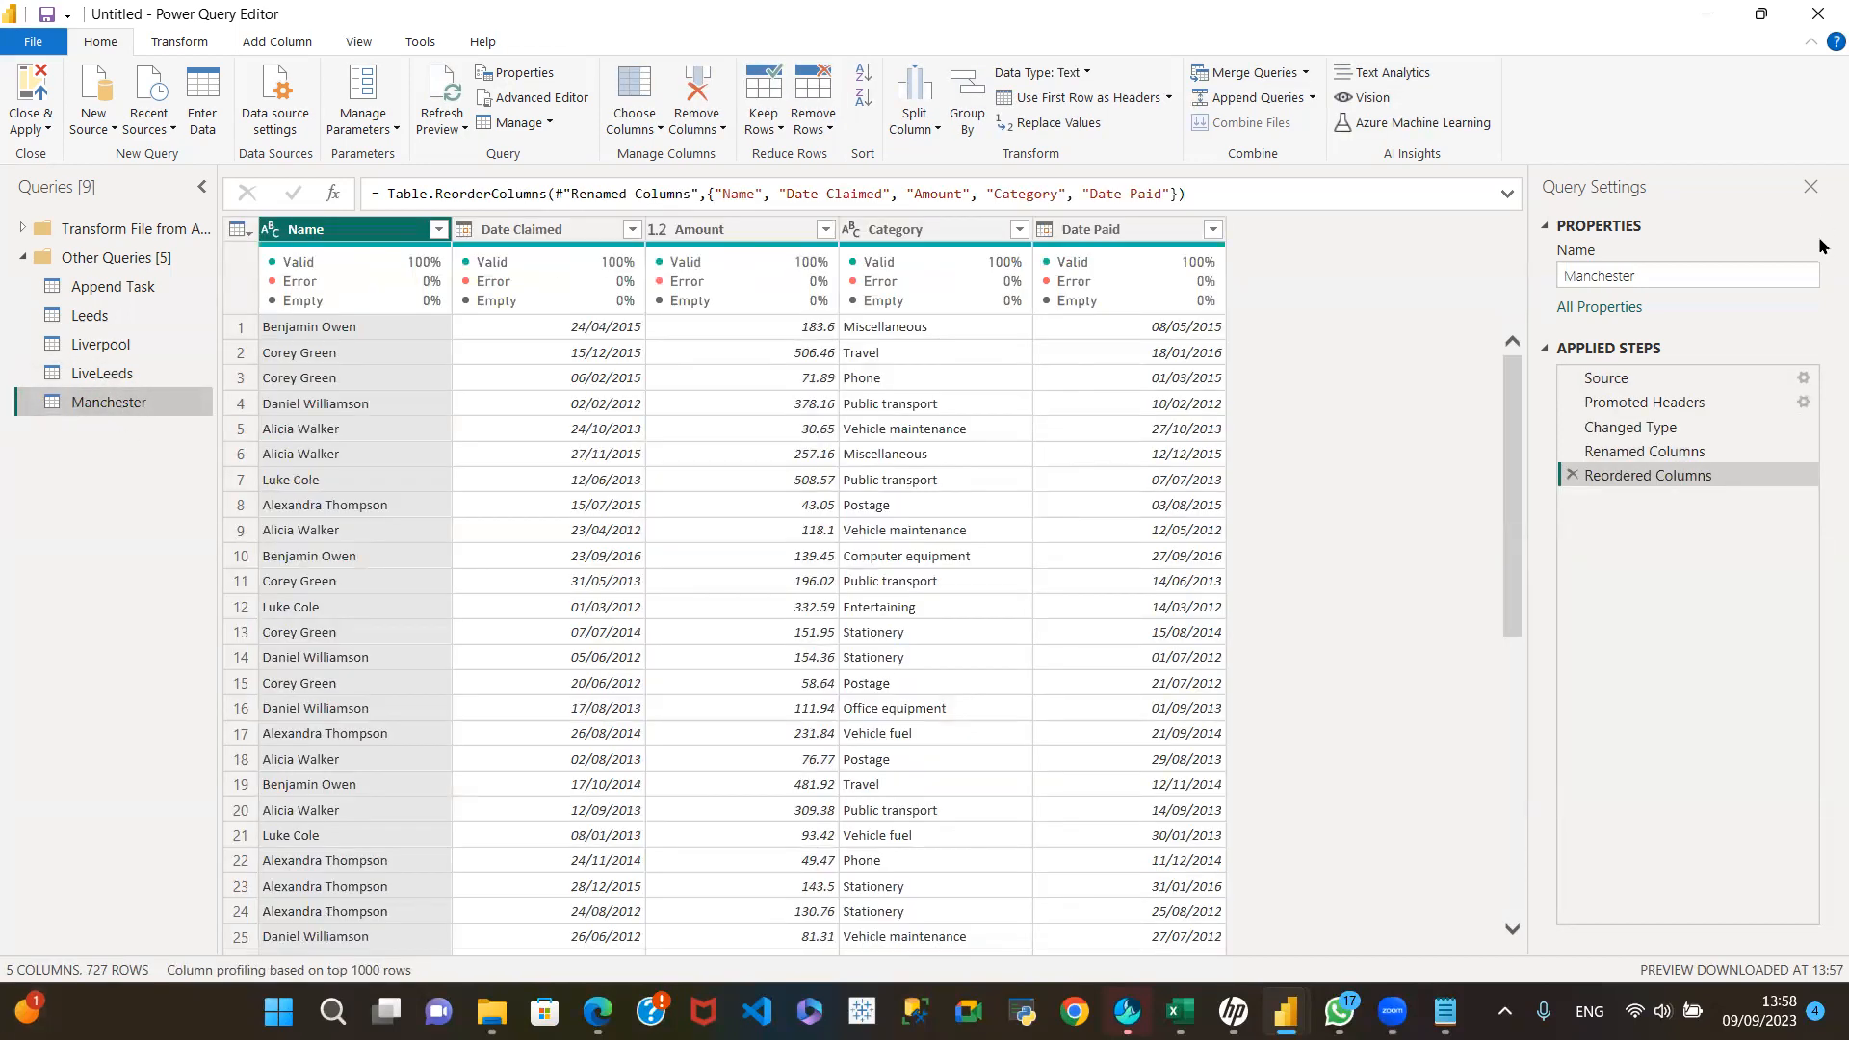
Step: Append queries as a new query, with LiveLeeds as both the first and the second table
{"action": "left_click", "coordinate": [134, 375]}
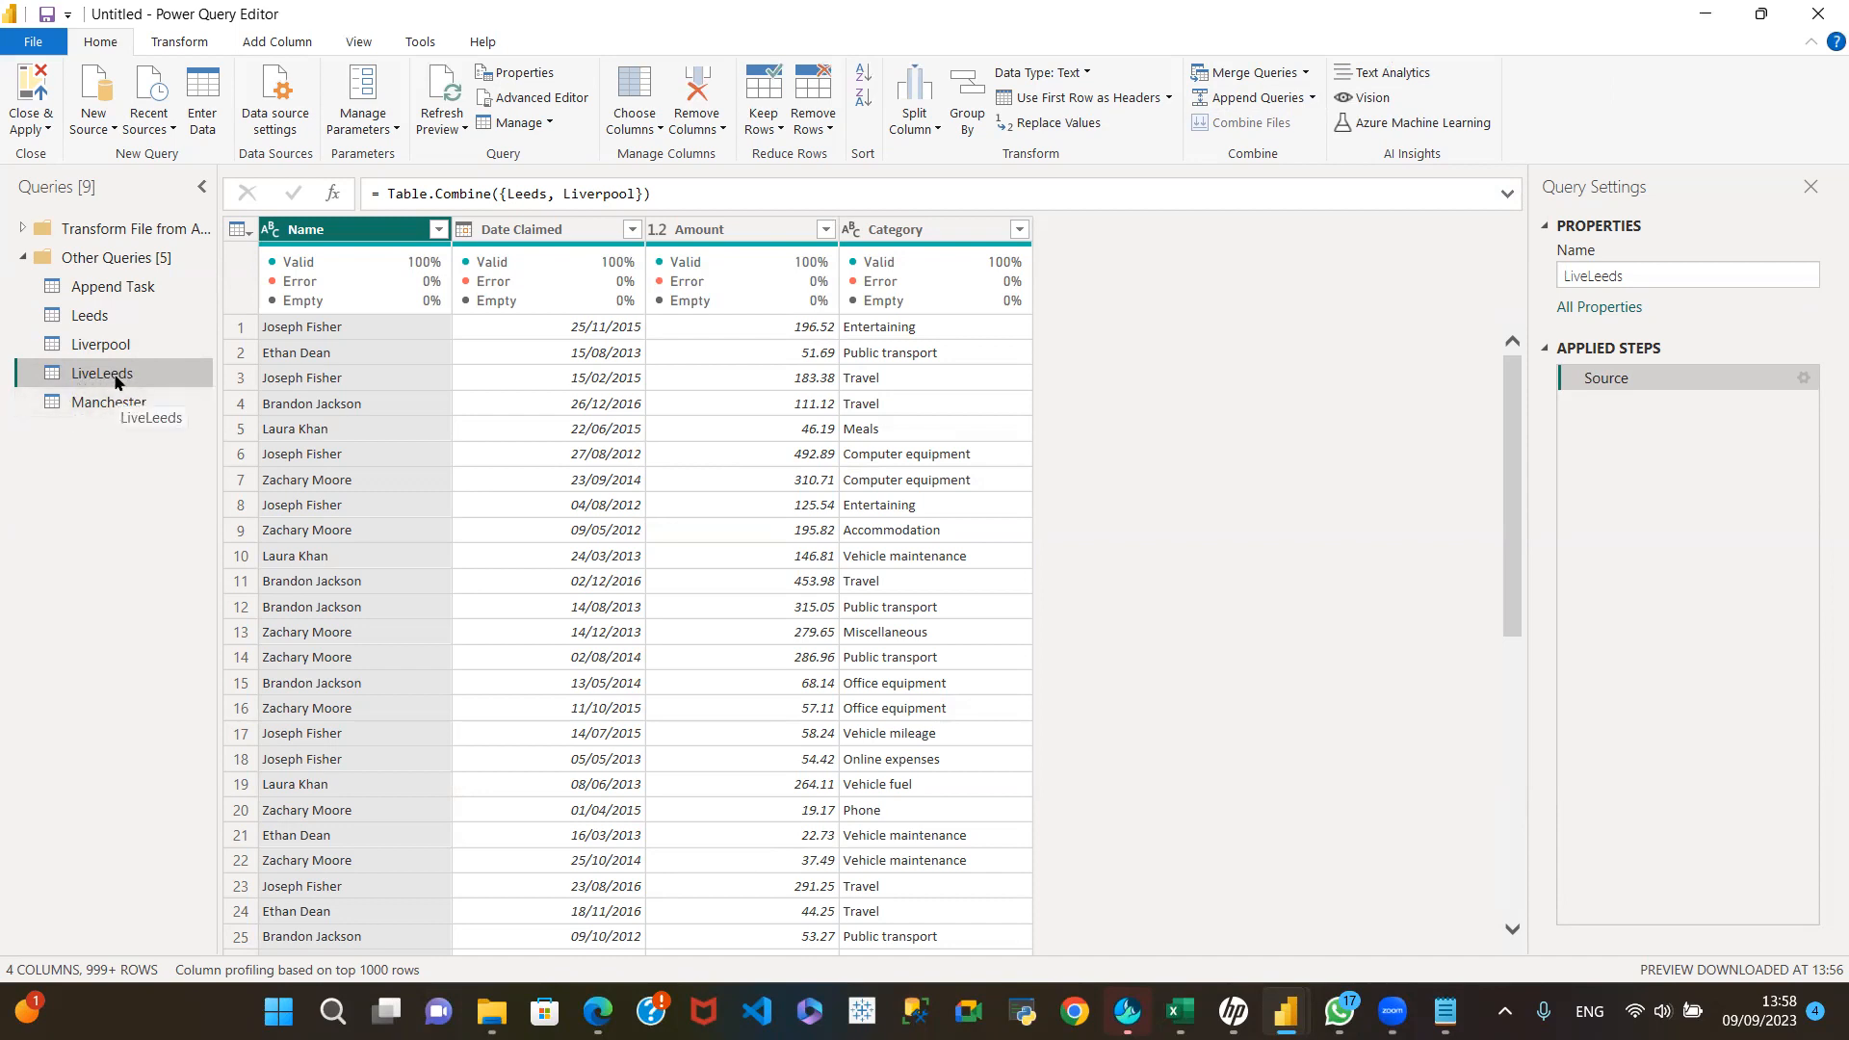
{"action": "left_click", "coordinate": [1315, 99]}
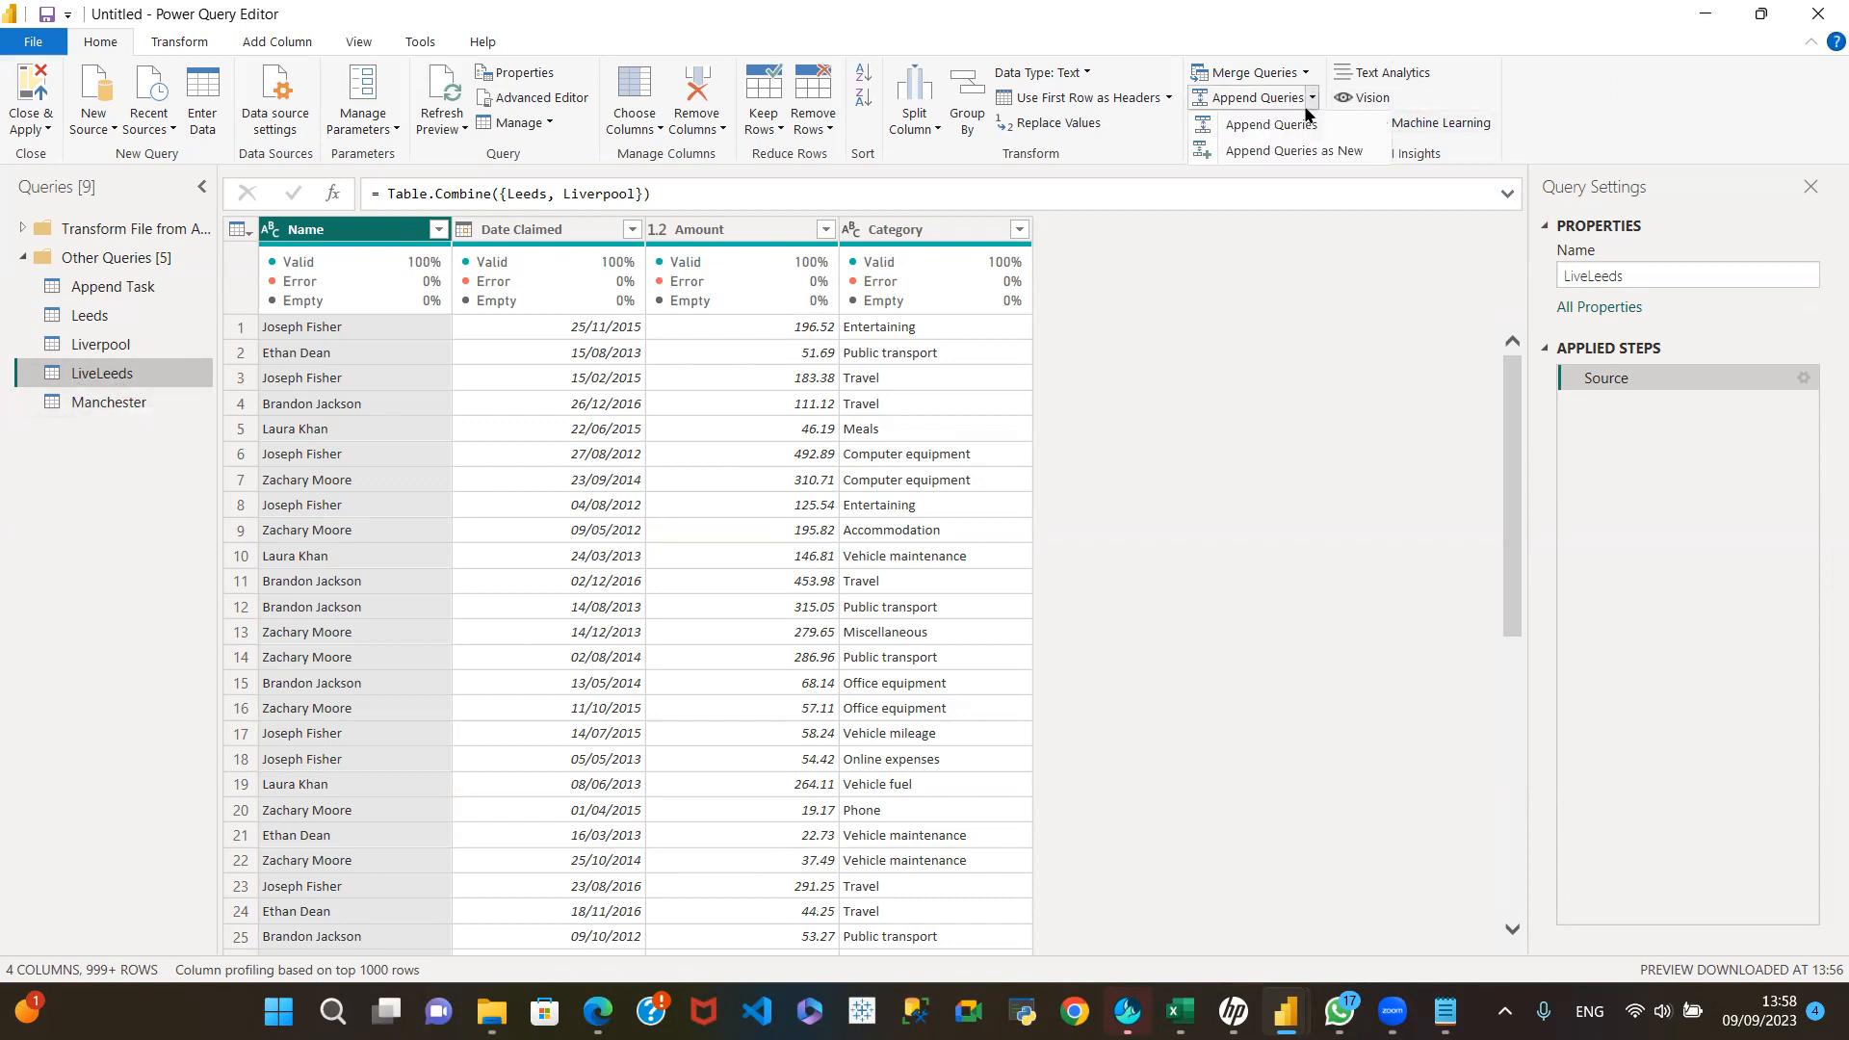
{"action": "left_click", "coordinate": [1282, 151]}
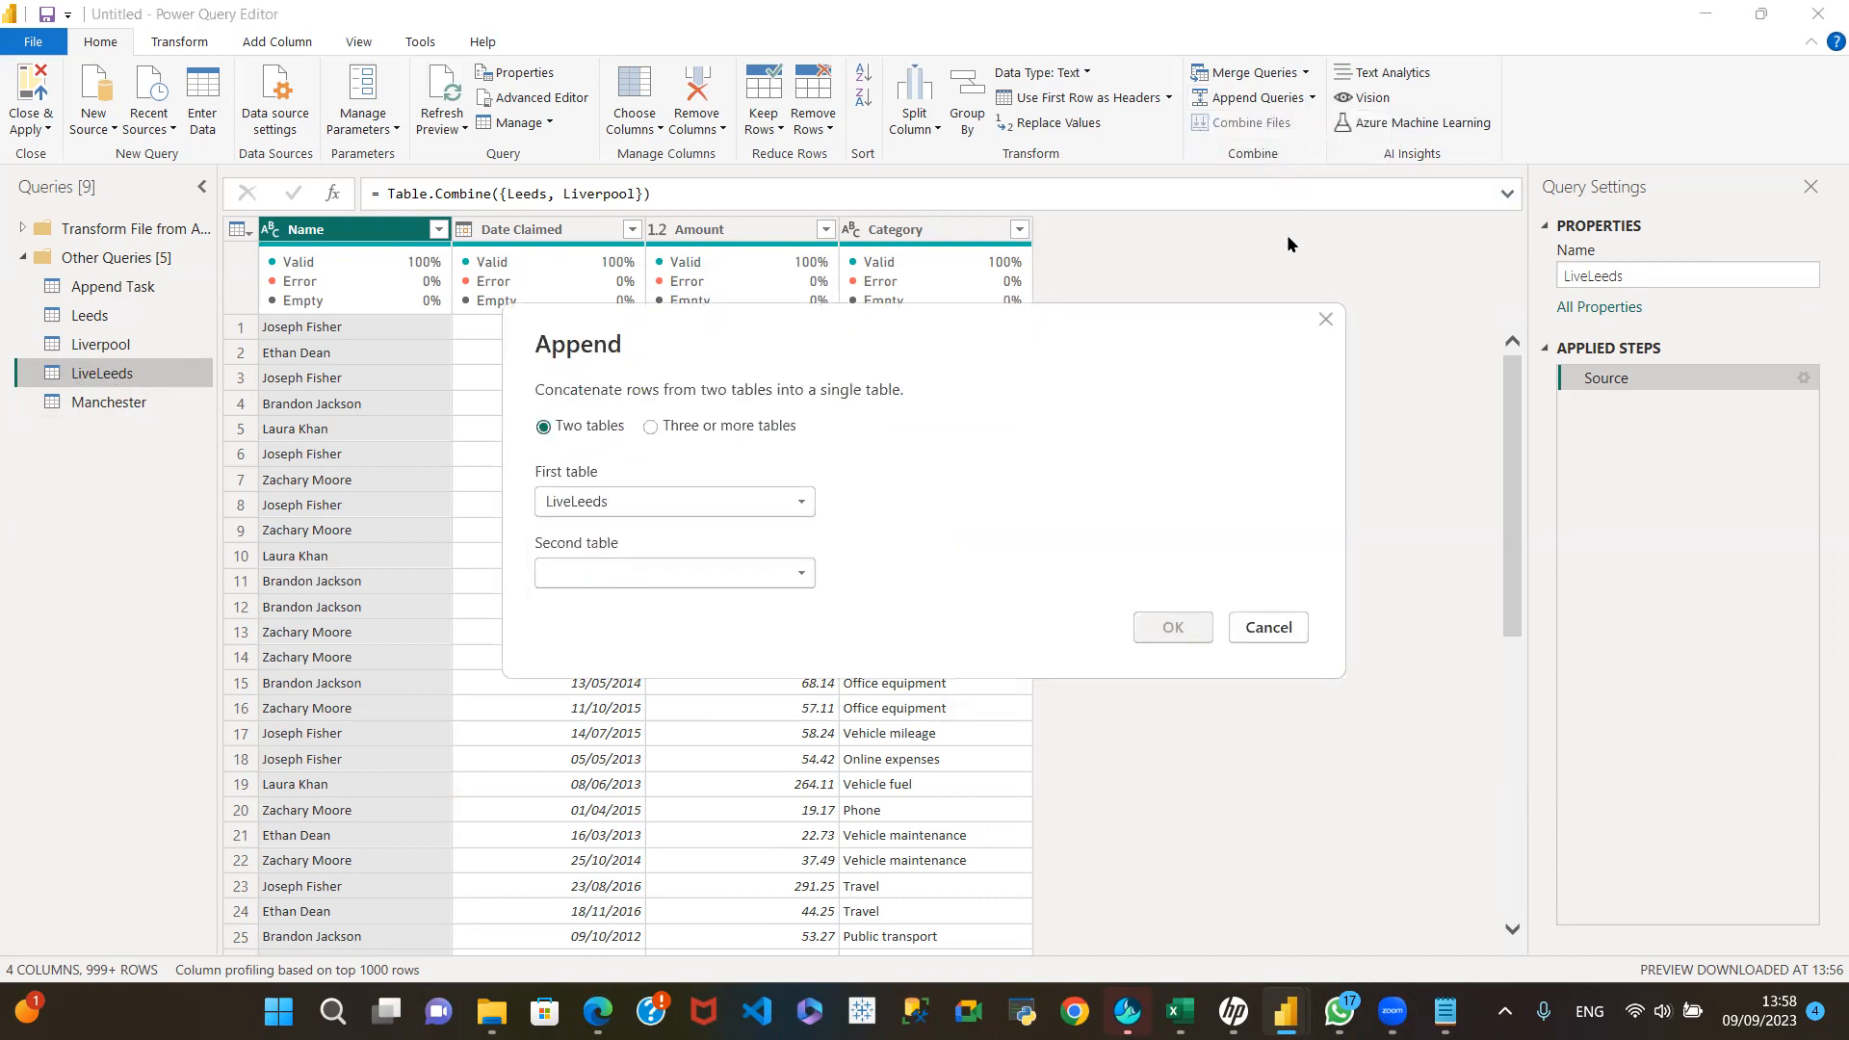
{"action": "left_click", "coordinate": [795, 578]}
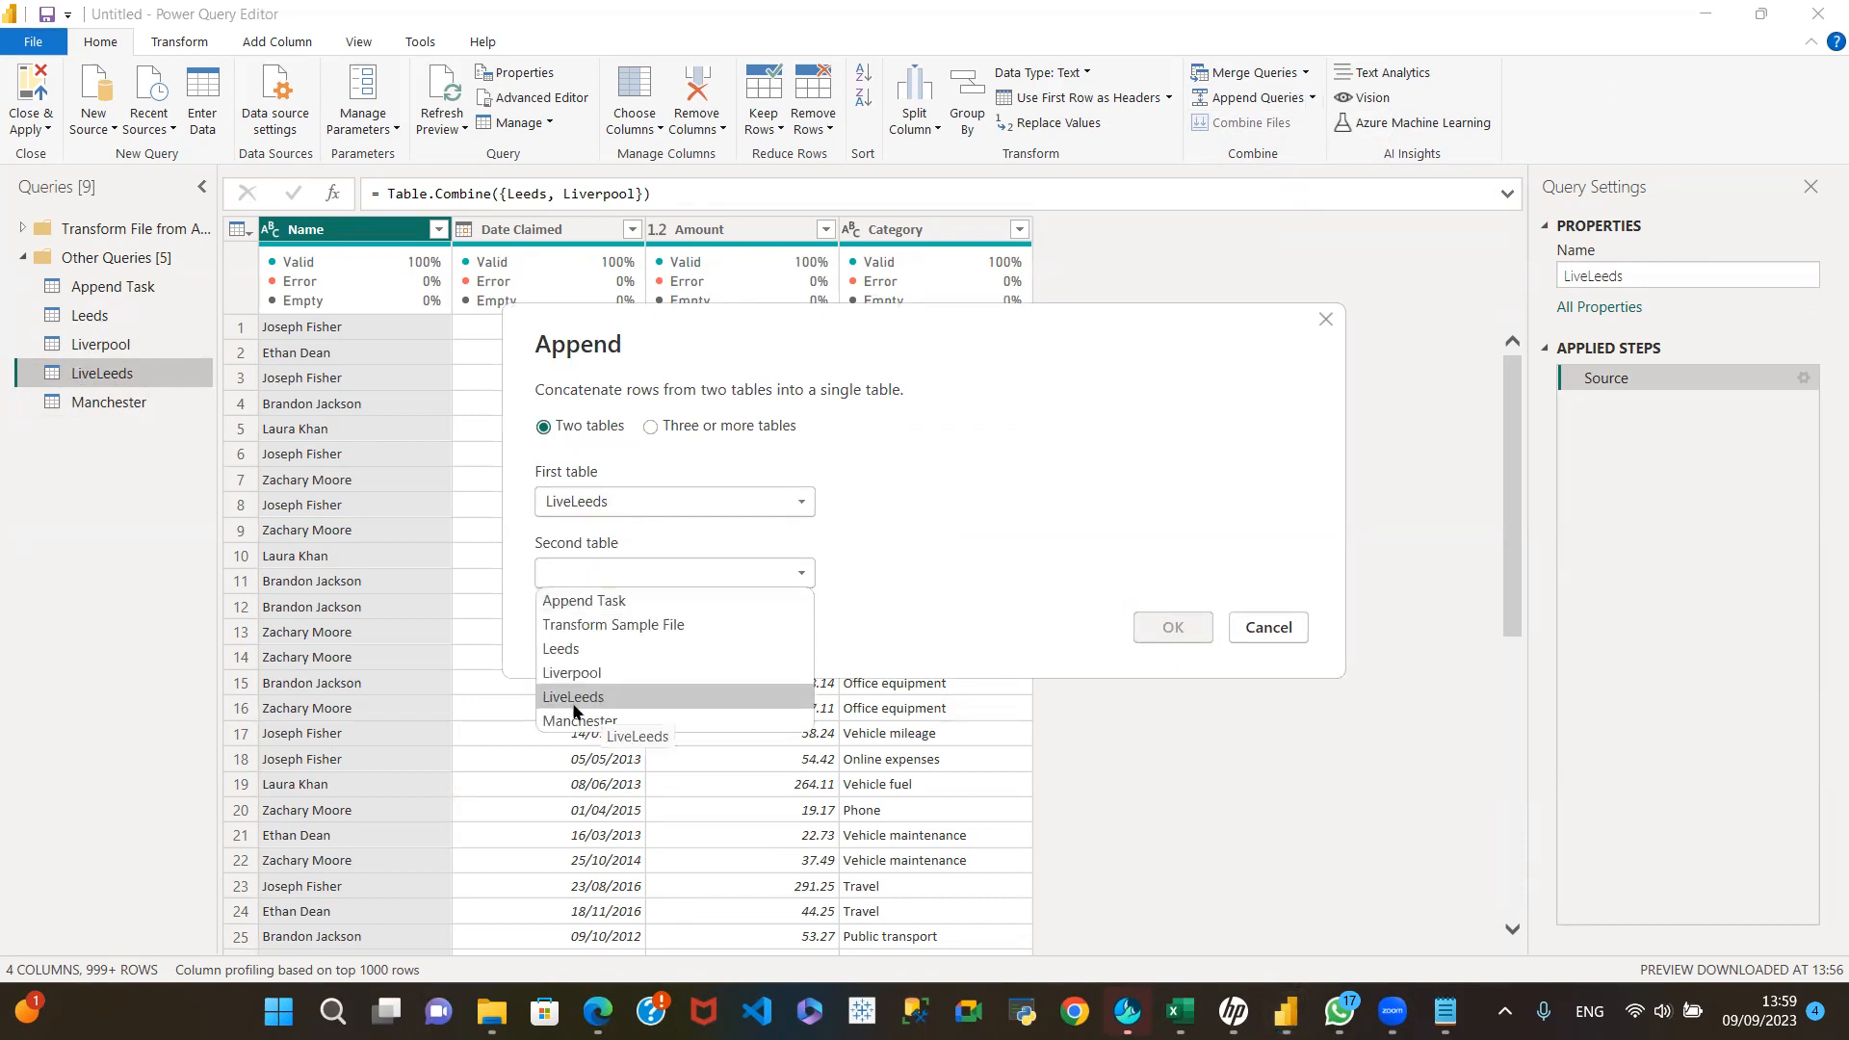
{"action": "left_click", "coordinate": [632, 699]}
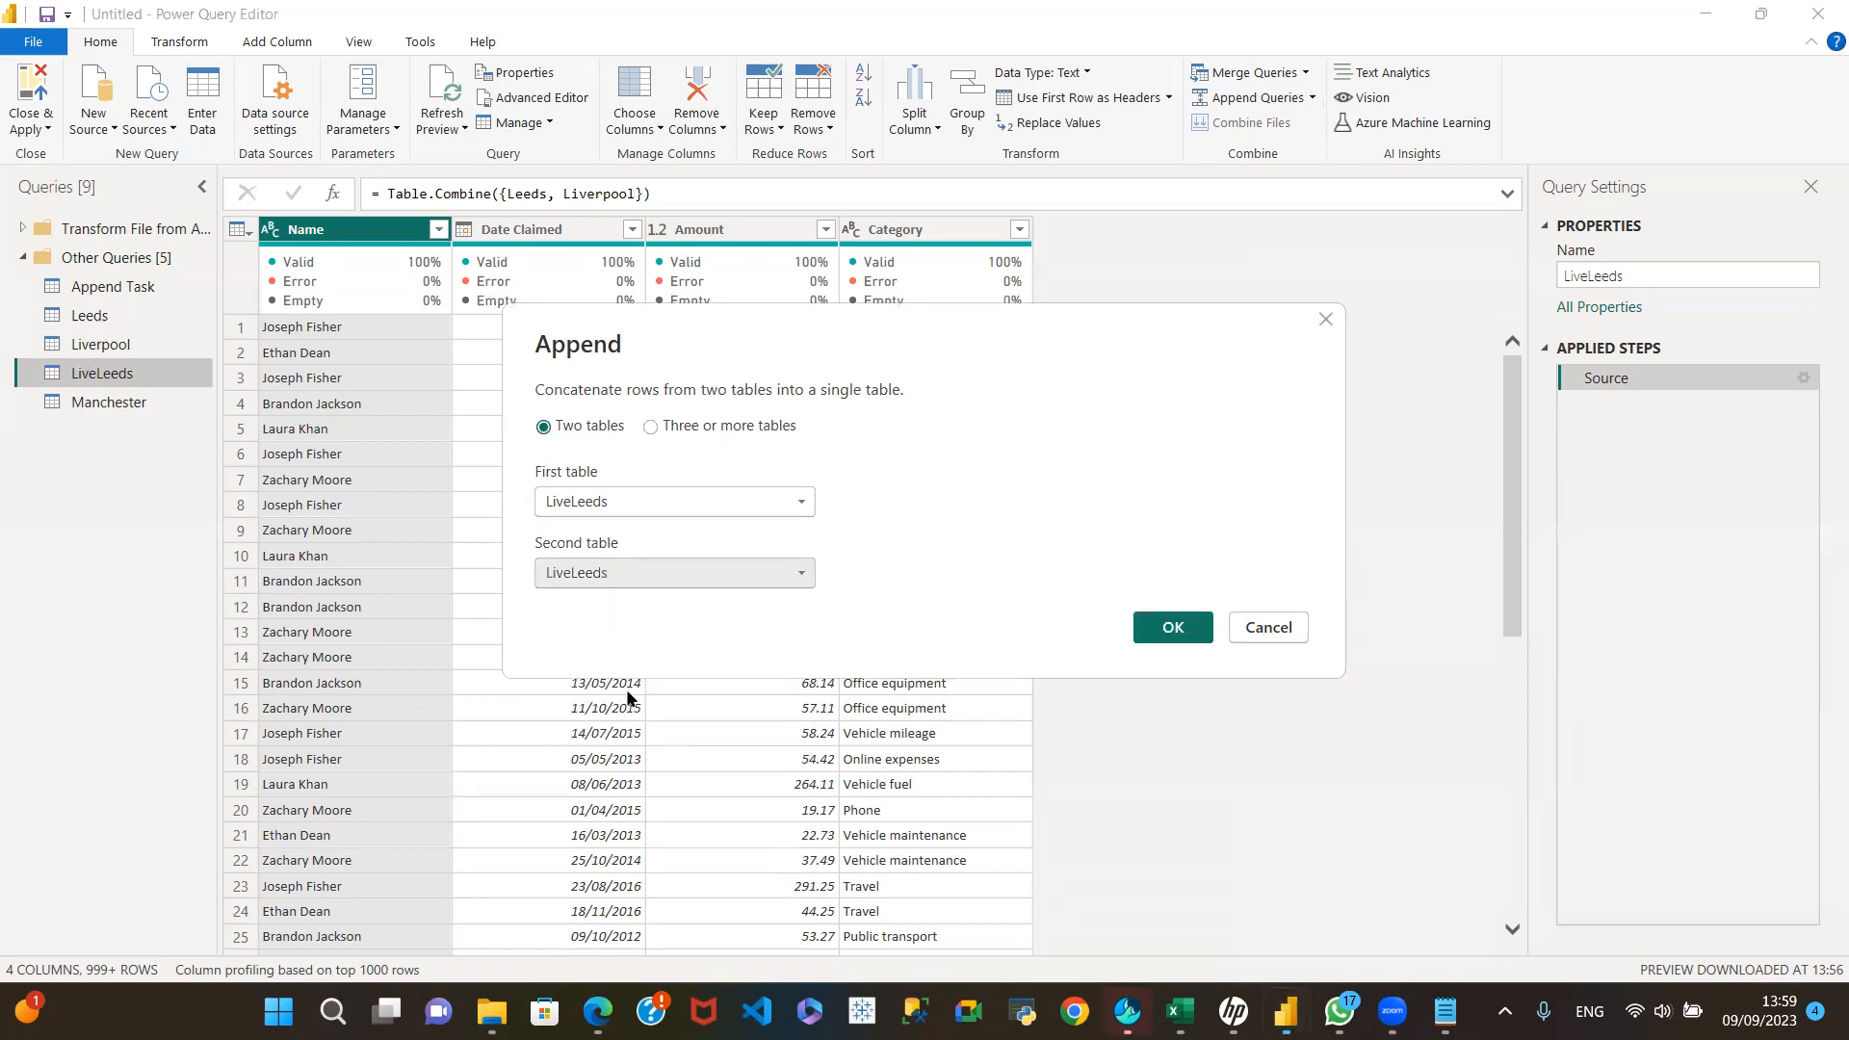
{"action": "left_click", "coordinate": [1175, 628]}
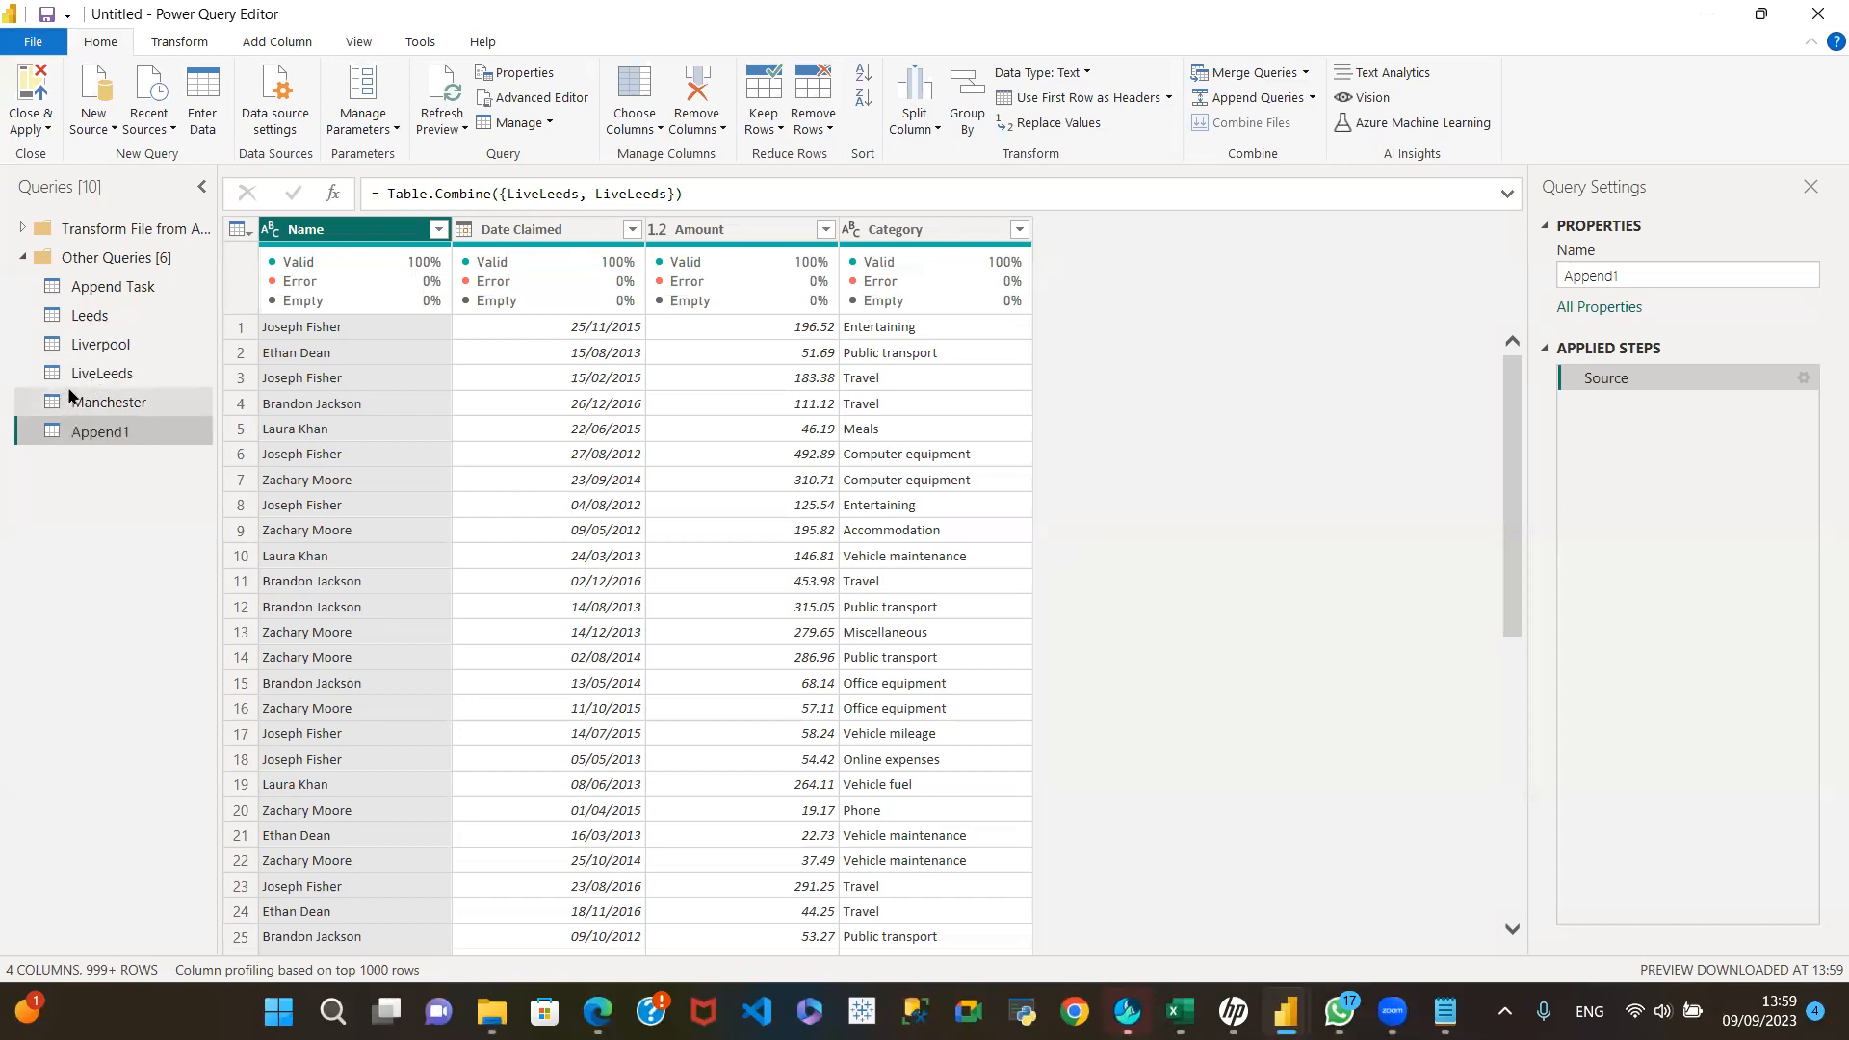
Step: Edit the Source step of the Append1 query so that its second table is Manchester
{"action": "right_click", "coordinate": [93, 441]}
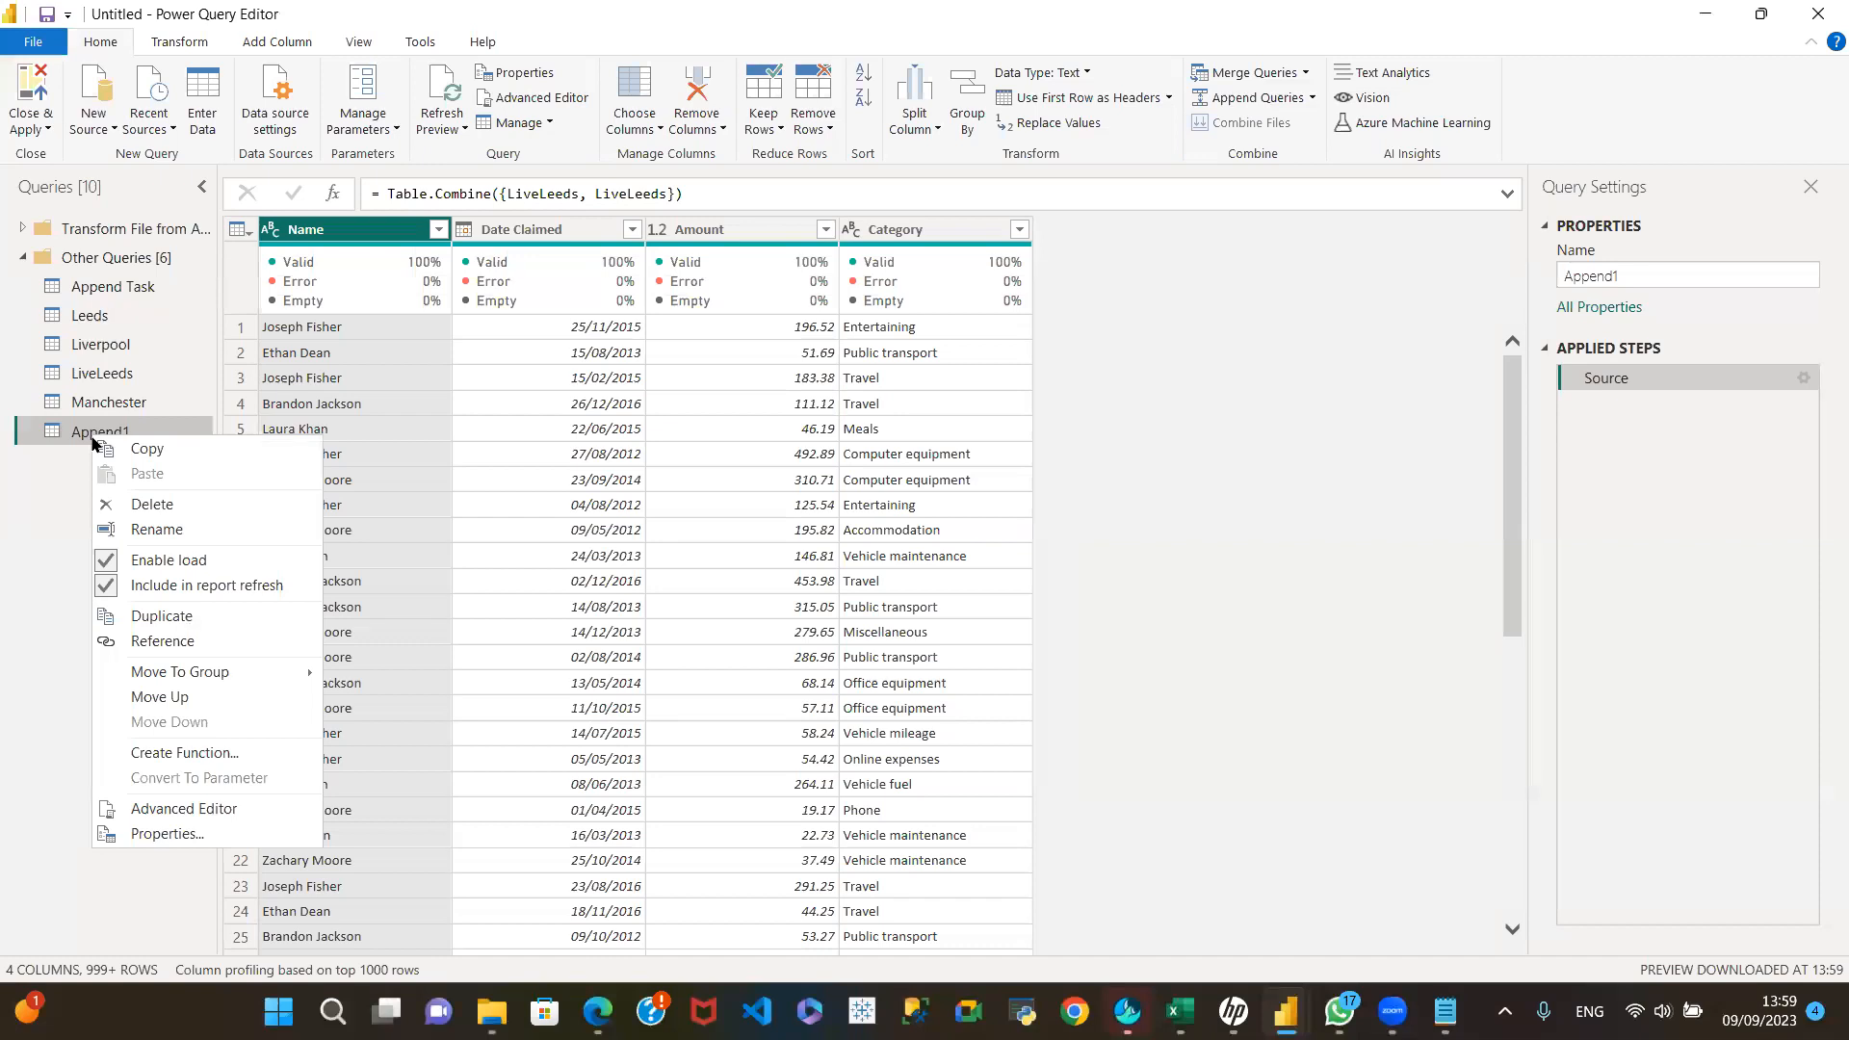
{"action": "left_click", "coordinate": [50, 535]}
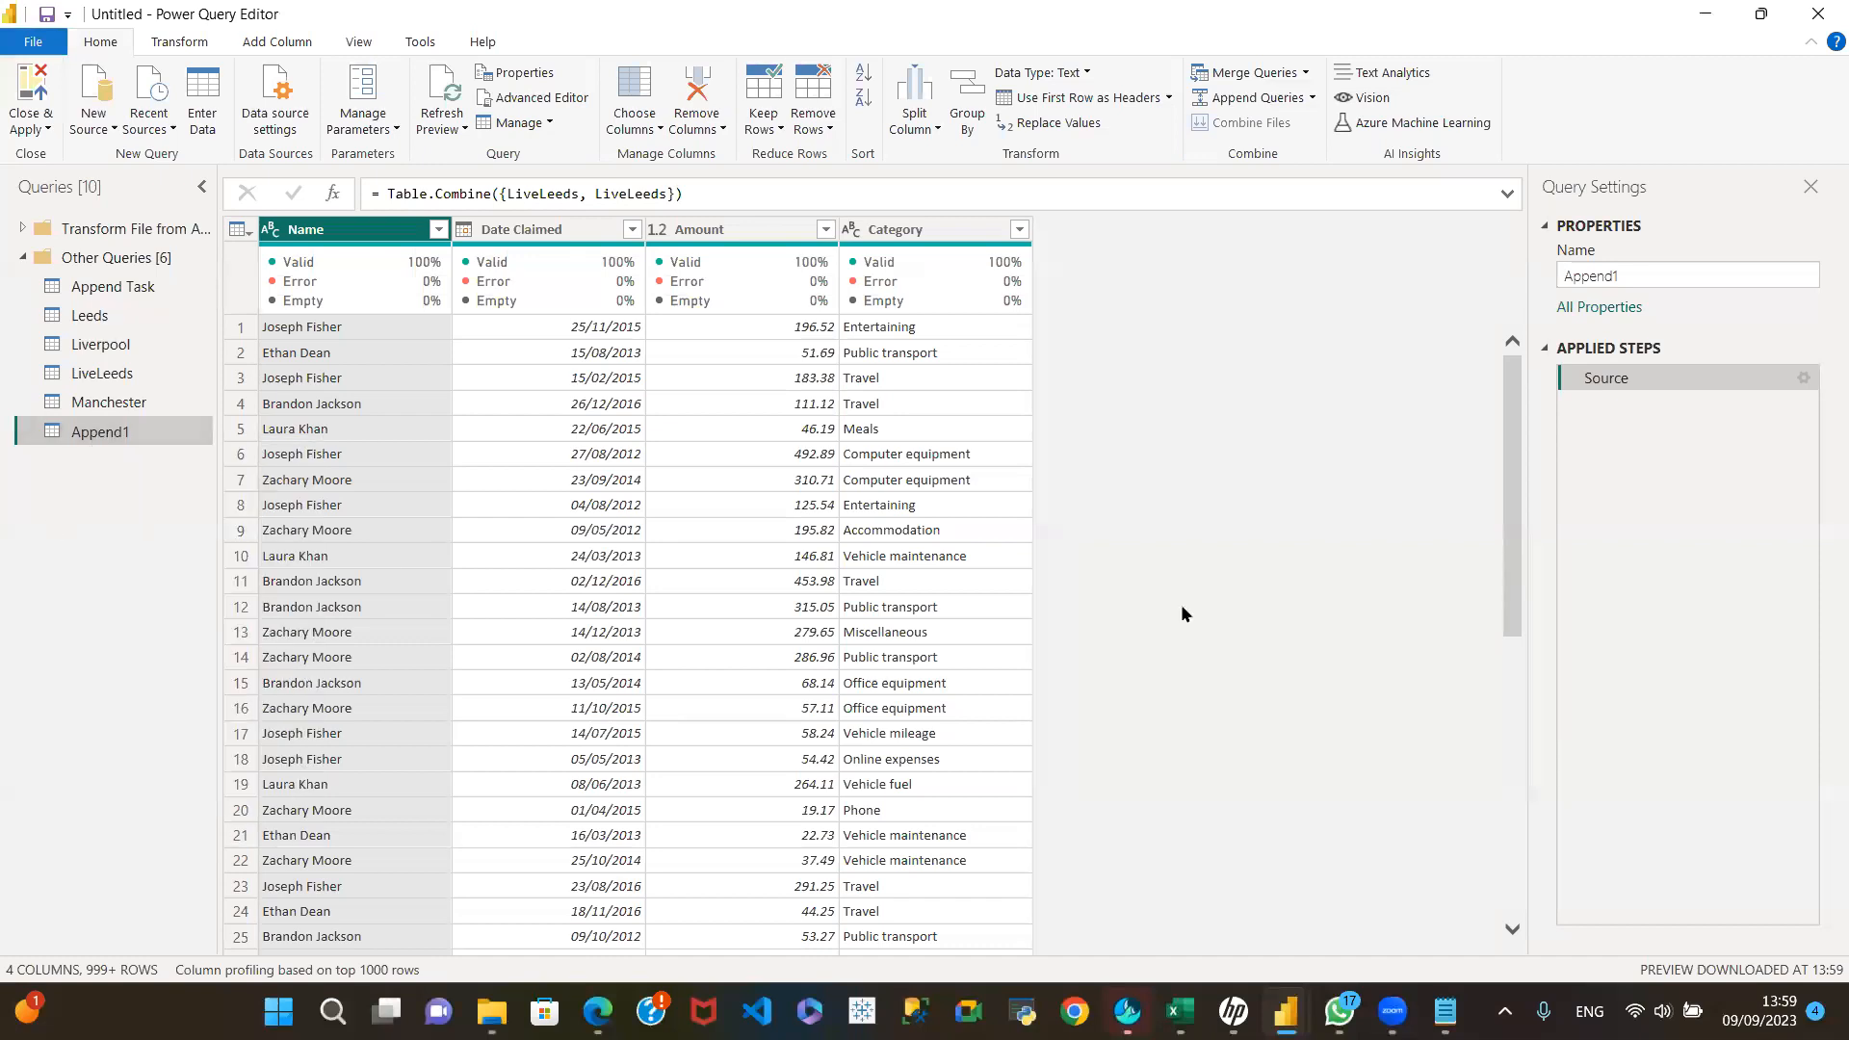
{"action": "left_click", "coordinate": [1804, 380]}
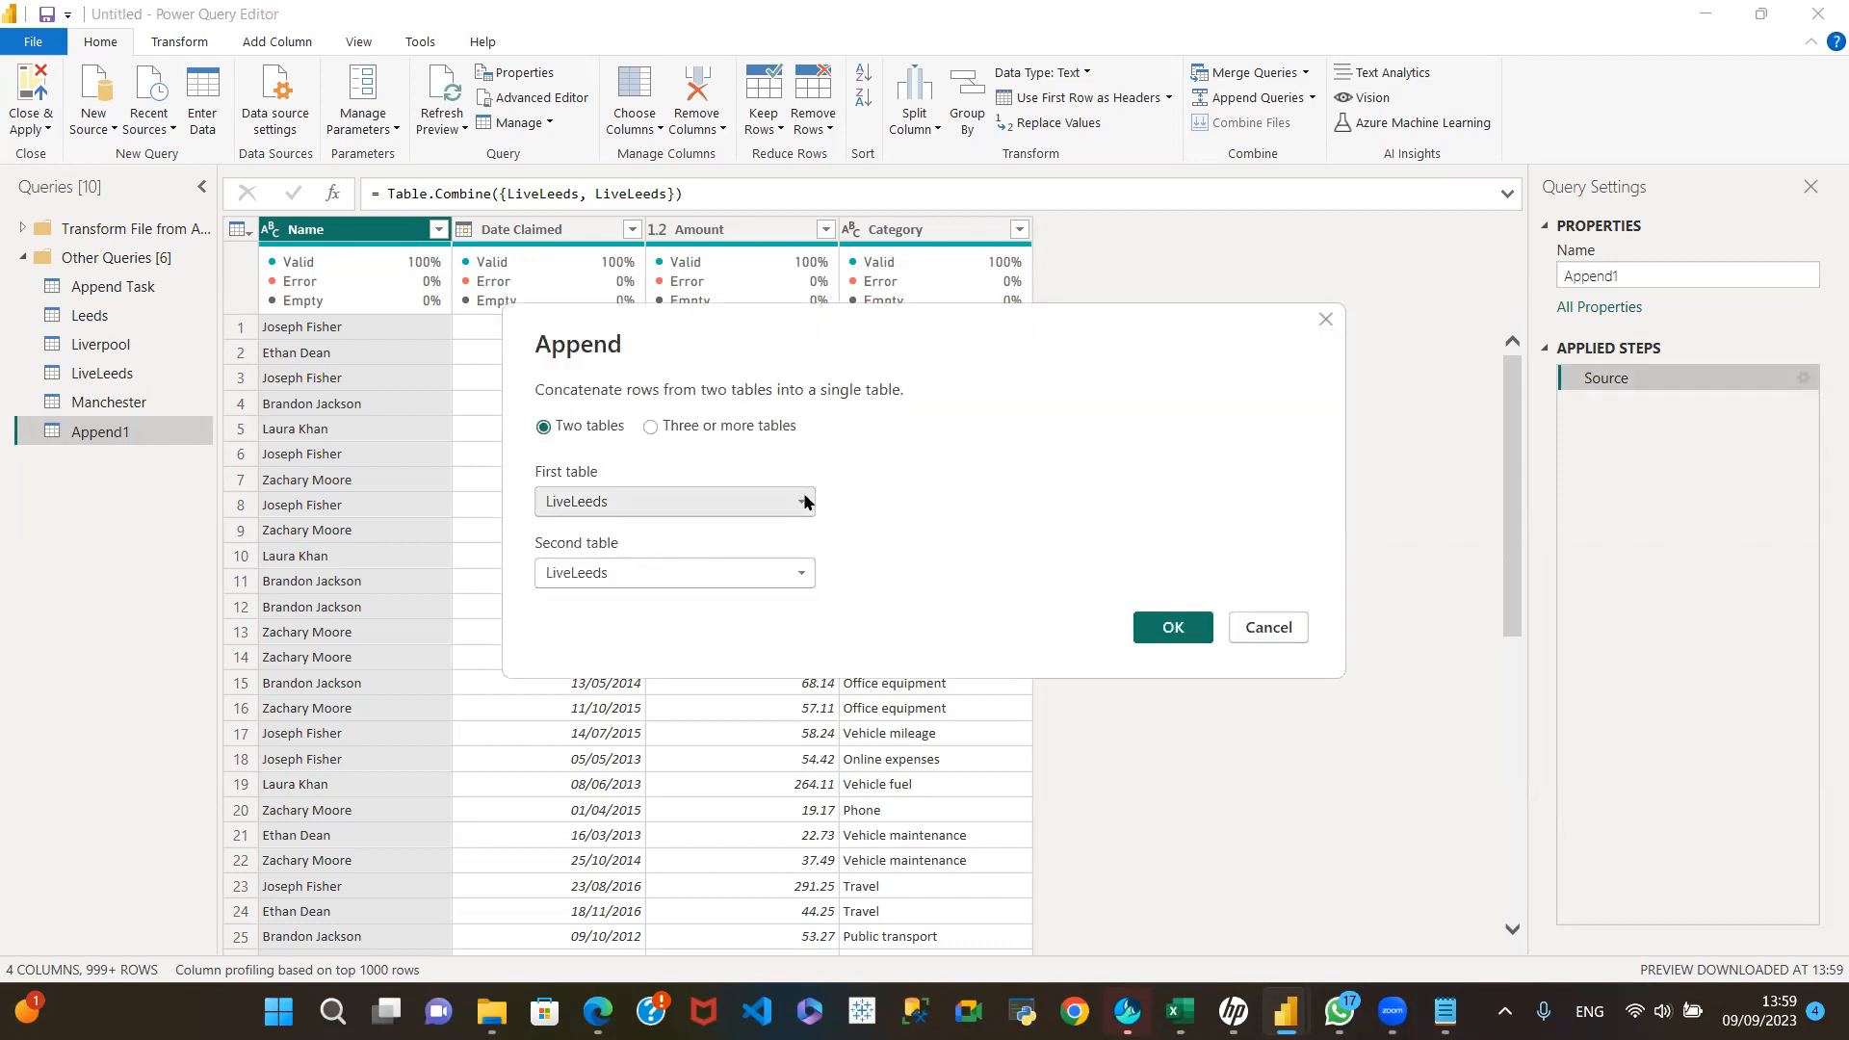
{"action": "left_click", "coordinate": [803, 575]}
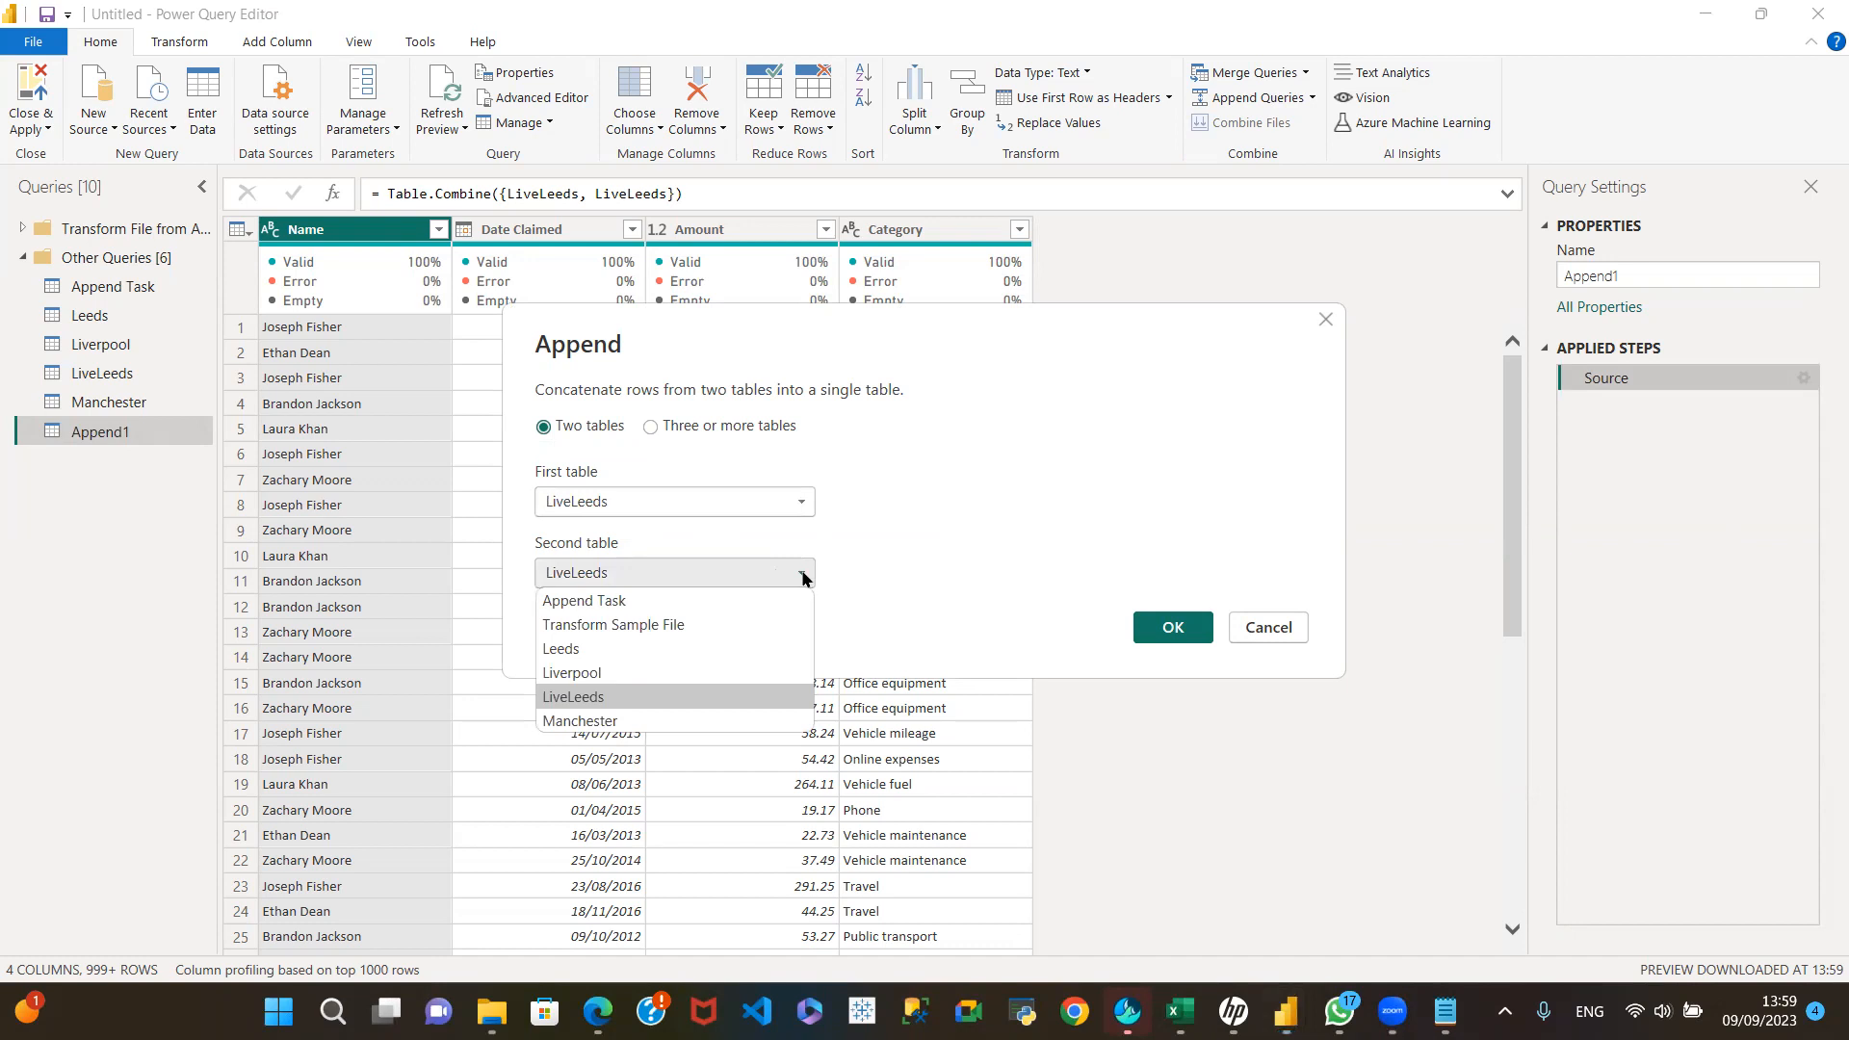
{"action": "left_click", "coordinate": [660, 722]}
{"action": "left_click", "coordinate": [1161, 627]}
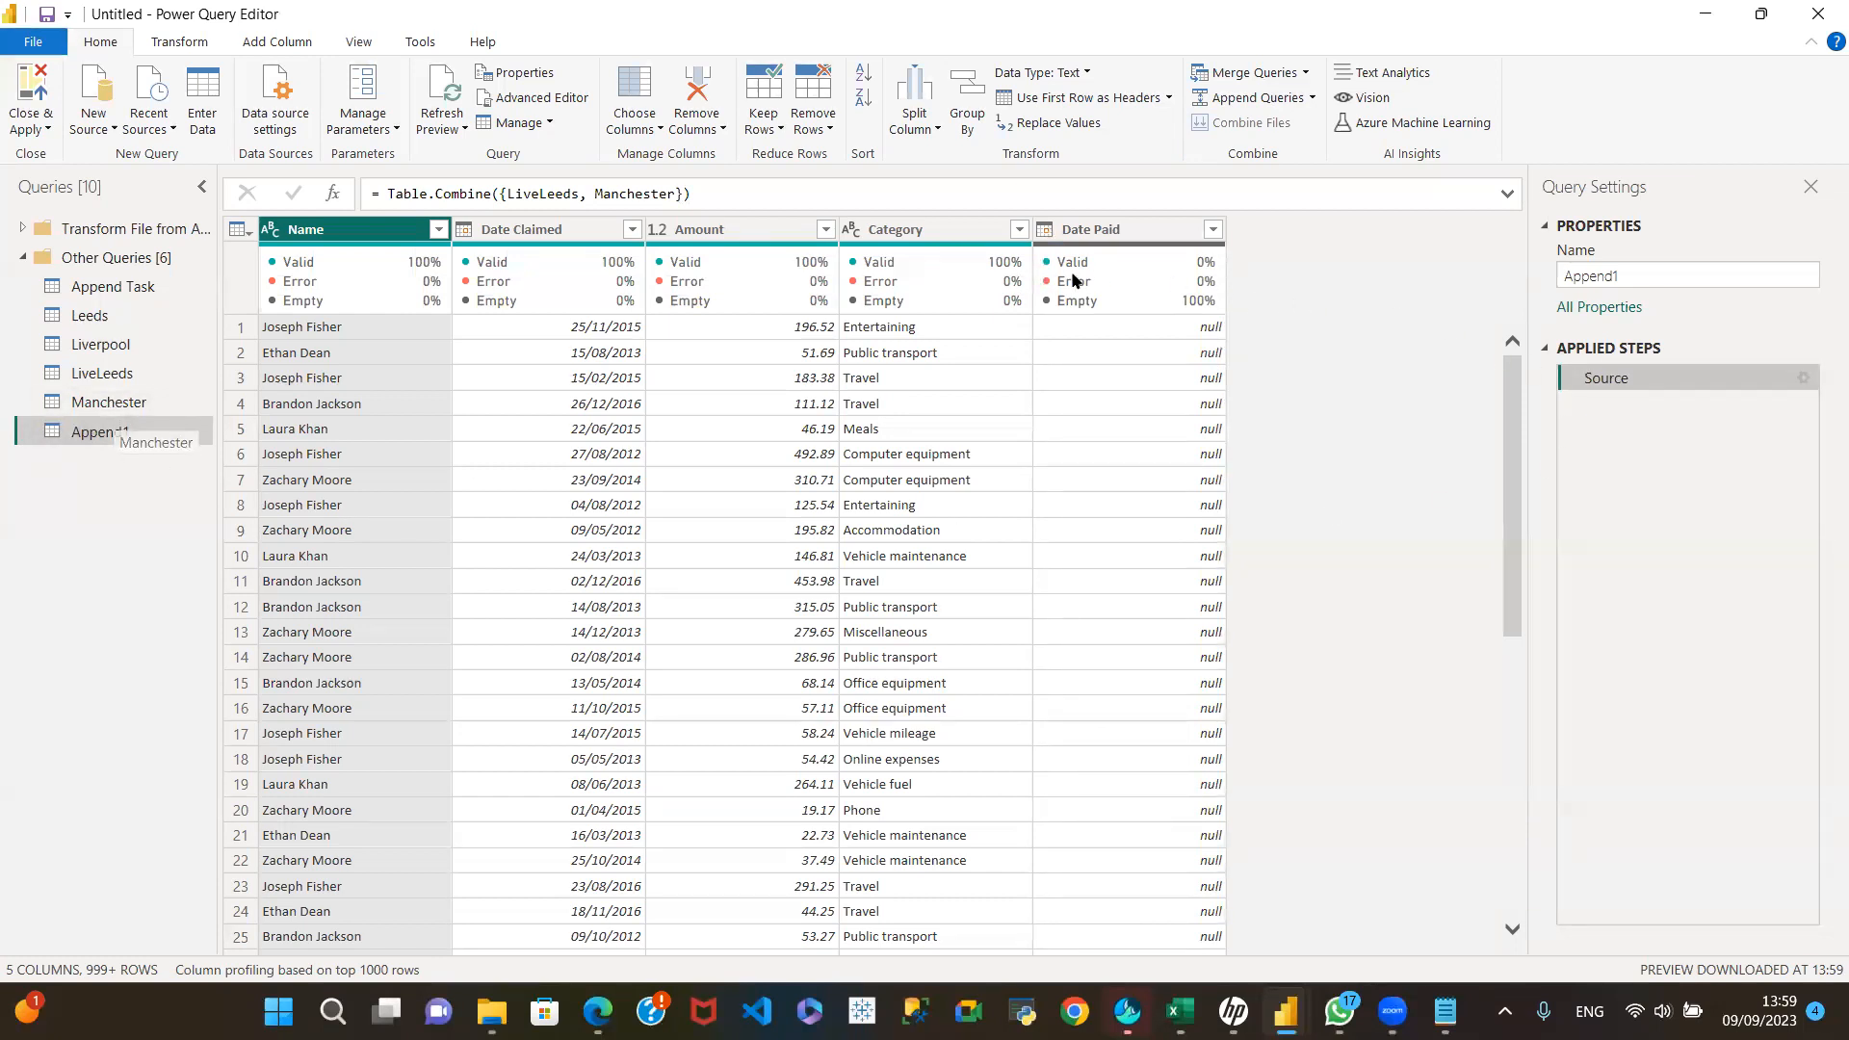
Step: Load the full Date Paid filter list, apply it with all values selected, and set the column's data type to Date
{"action": "mouse_move", "coordinate": [1085, 274]}
{"action": "left_click", "coordinate": [1214, 229]}
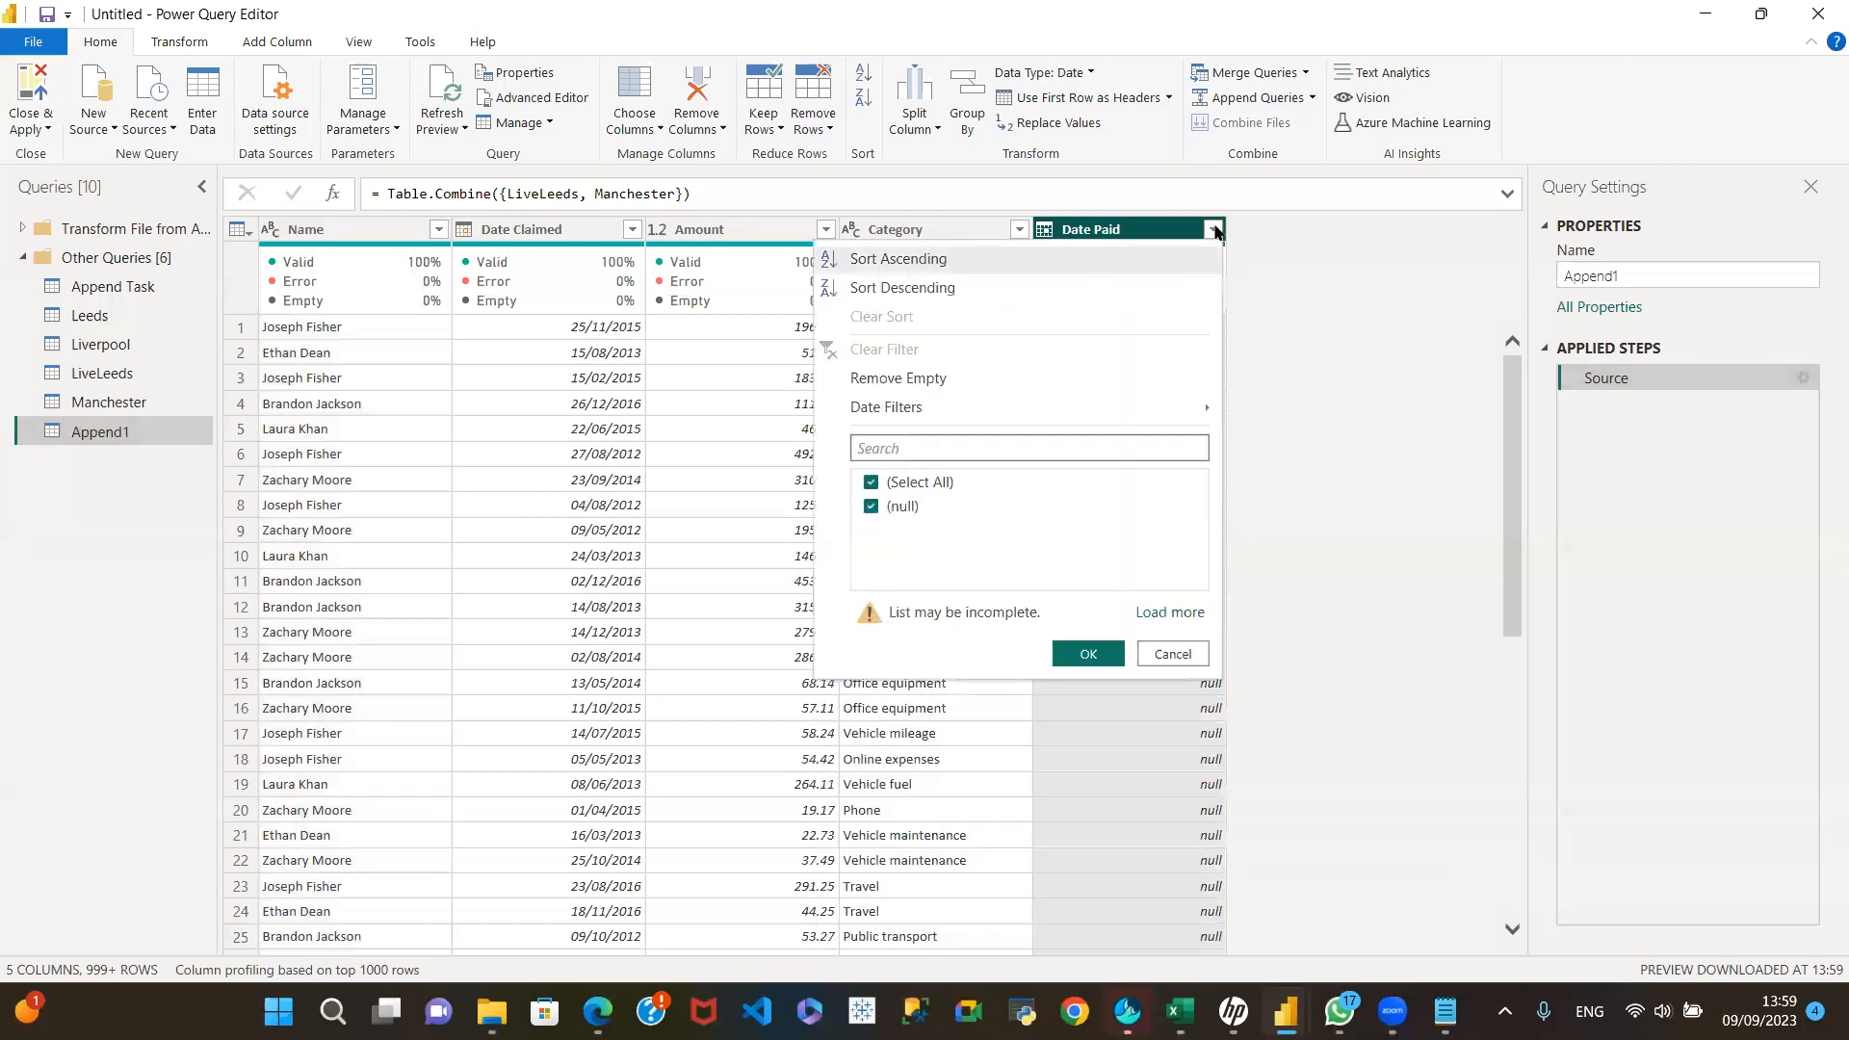
{"action": "left_click", "coordinate": [1159, 614]}
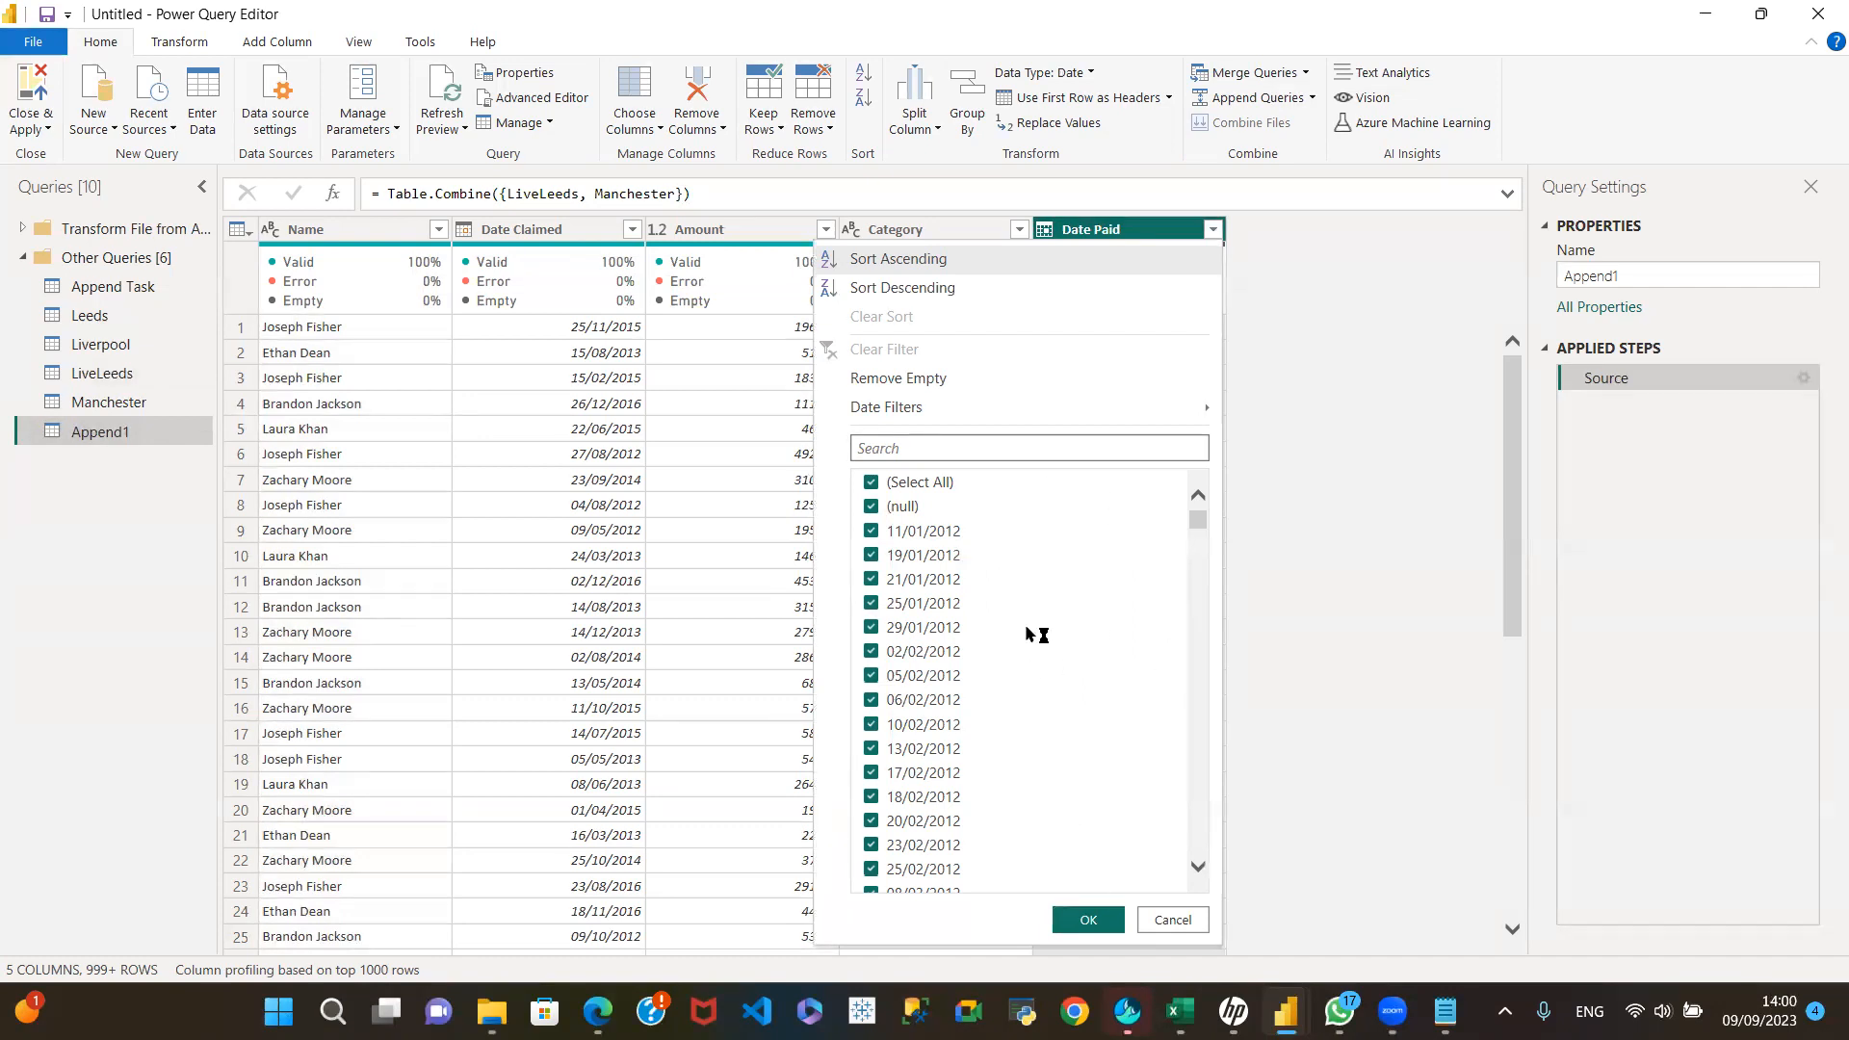
{"action": "left_click", "coordinate": [1089, 921]}
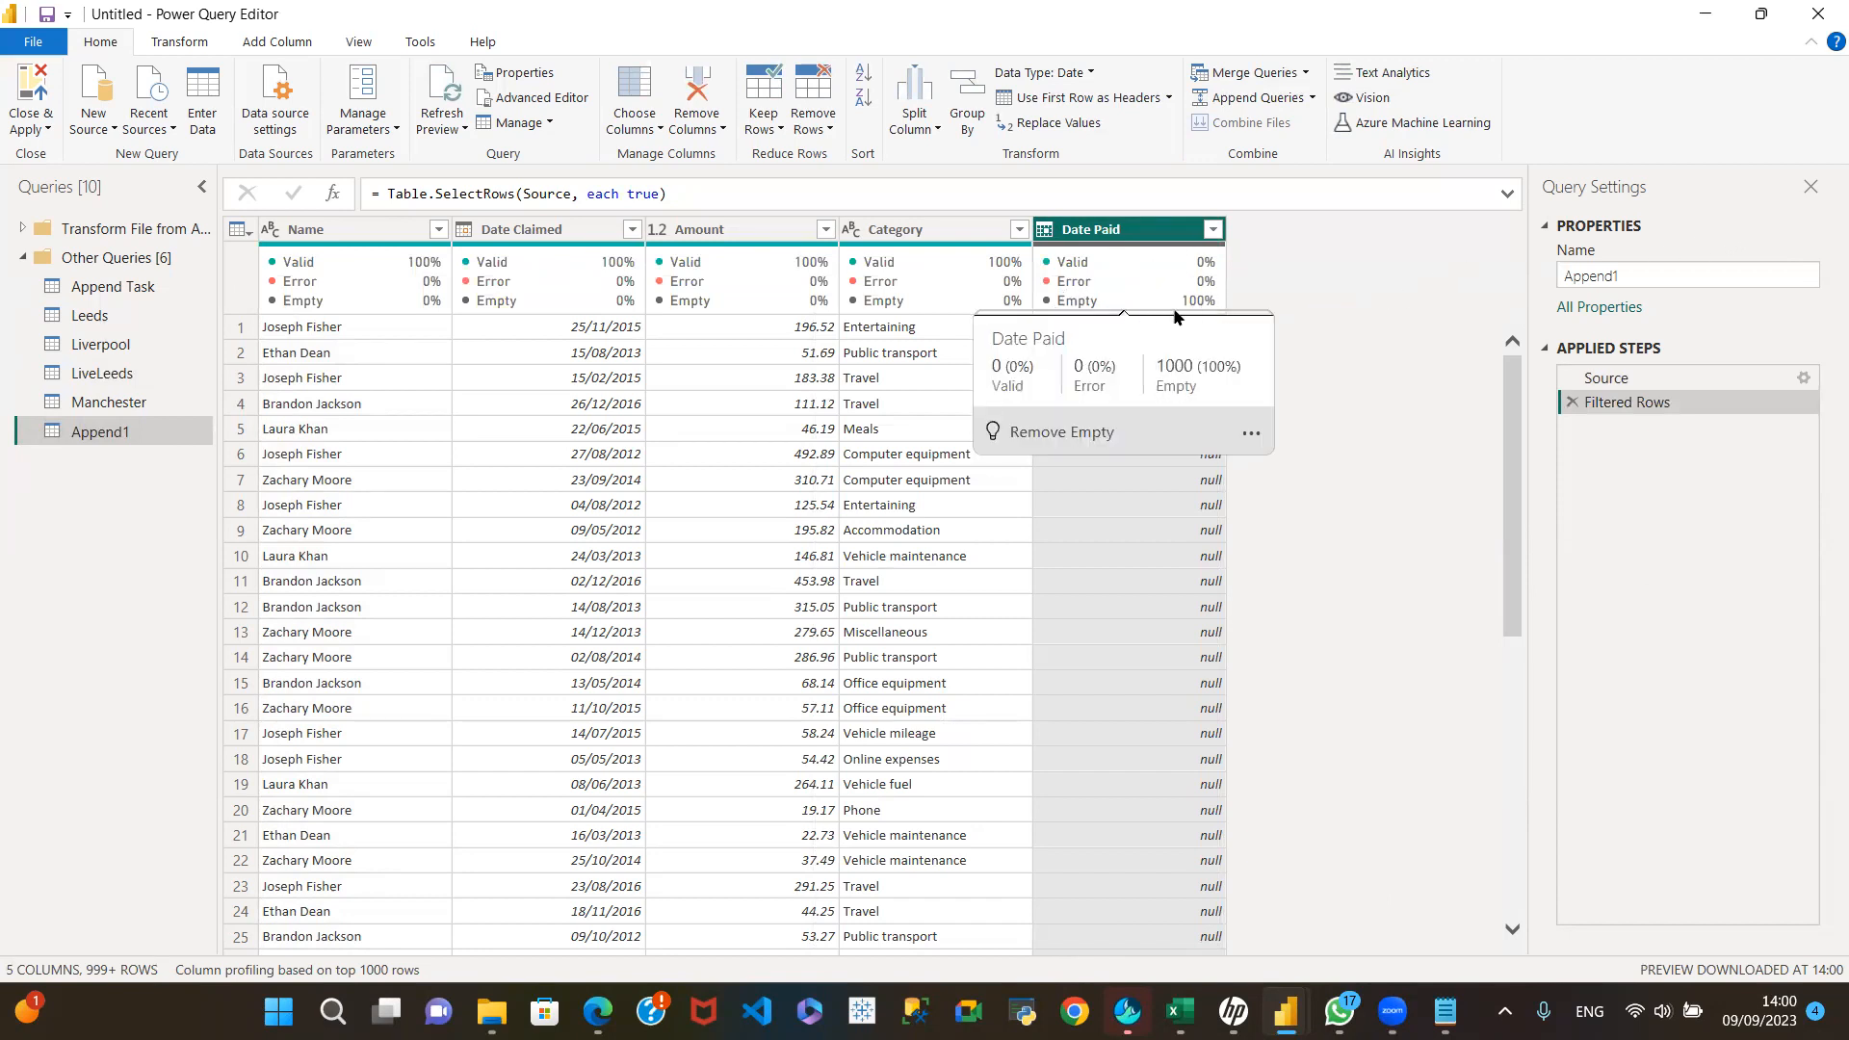
{"action": "left_click", "coordinate": [1047, 231]}
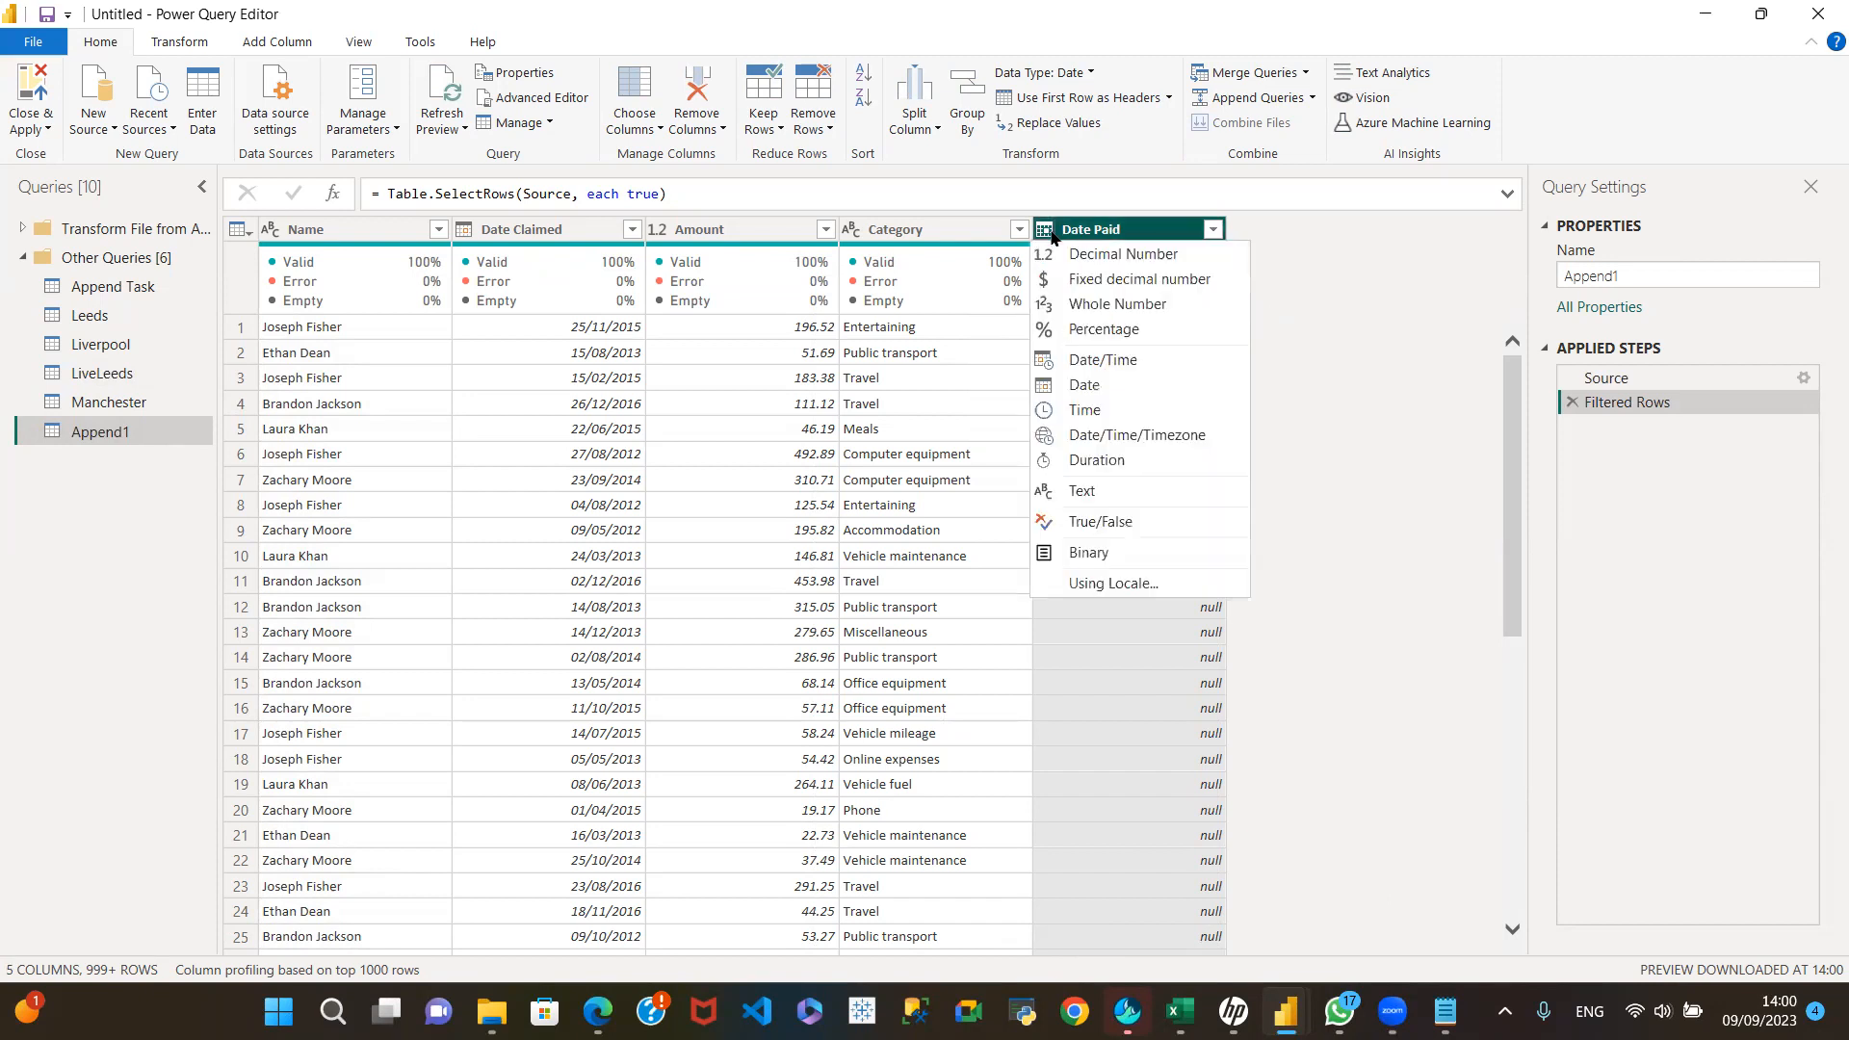
{"action": "left_click", "coordinate": [1093, 385]}
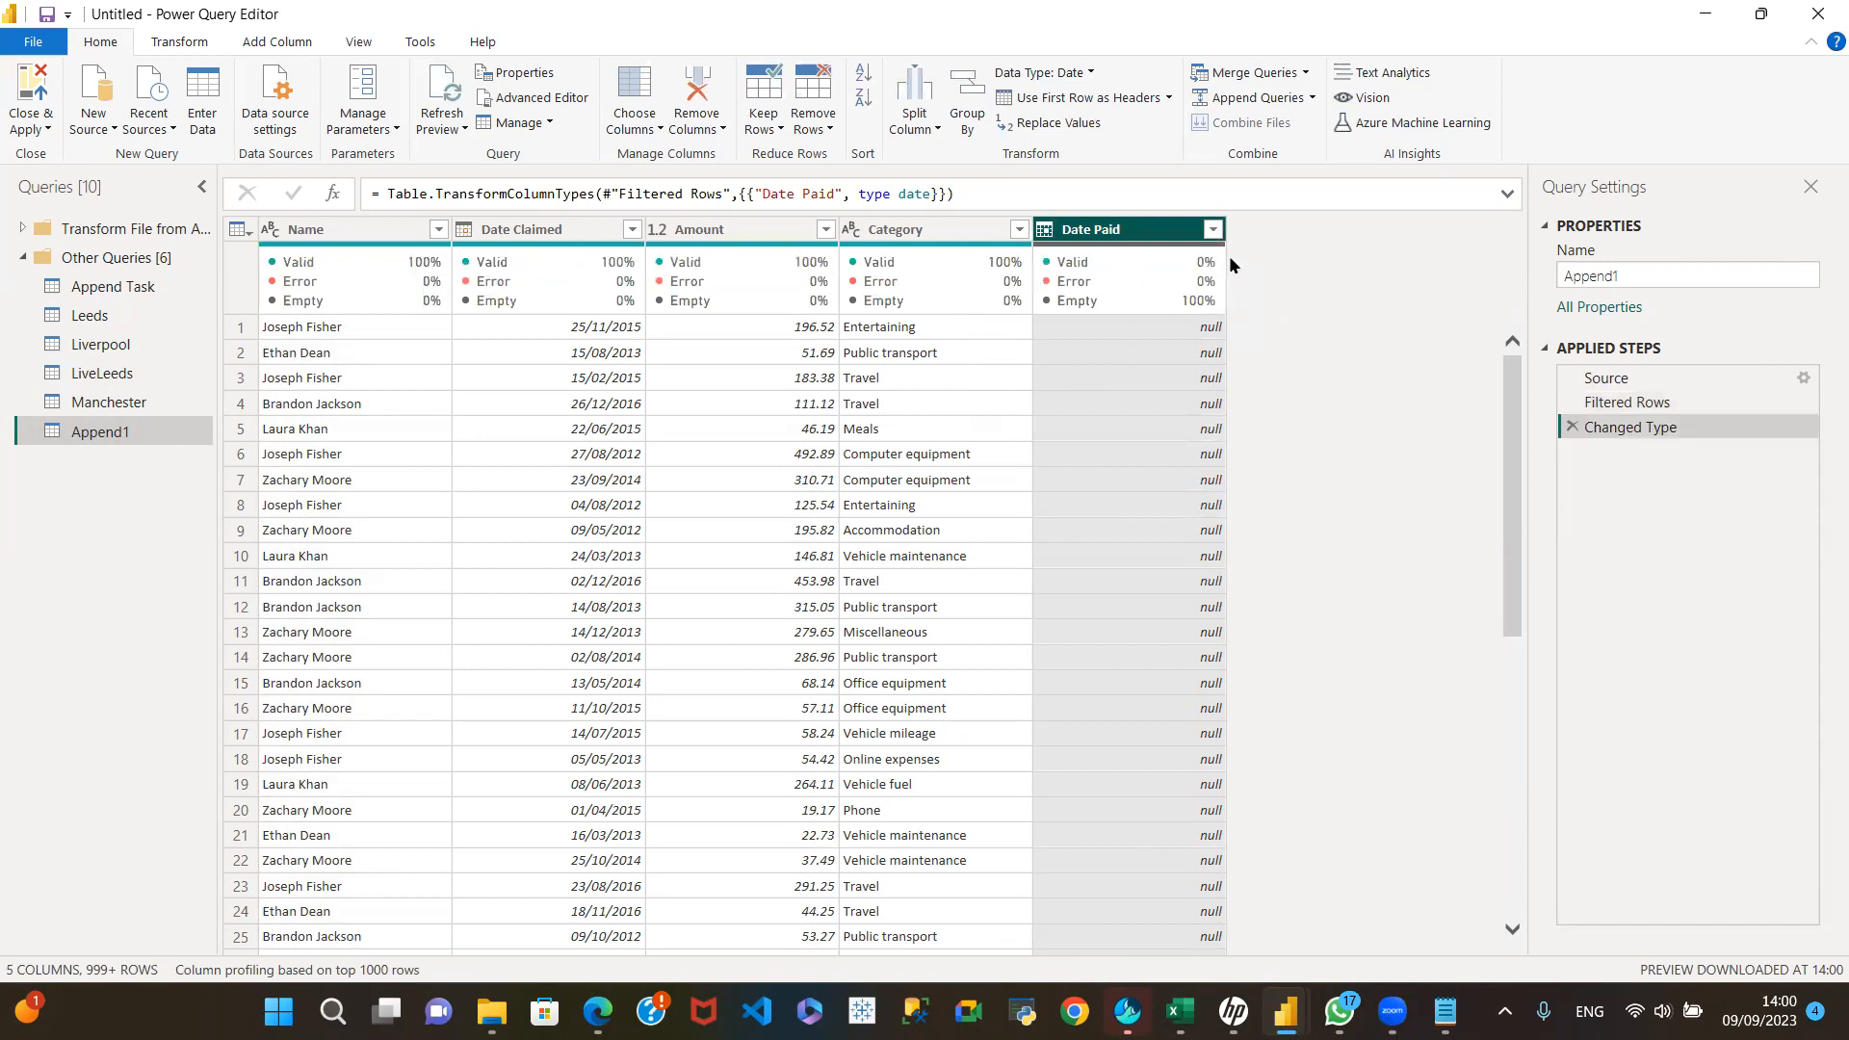
Step: Reload the complete Date Paid filter list, review its dates through to the end, and apply the filter with everything selected
{"action": "left_click", "coordinate": [1213, 231]}
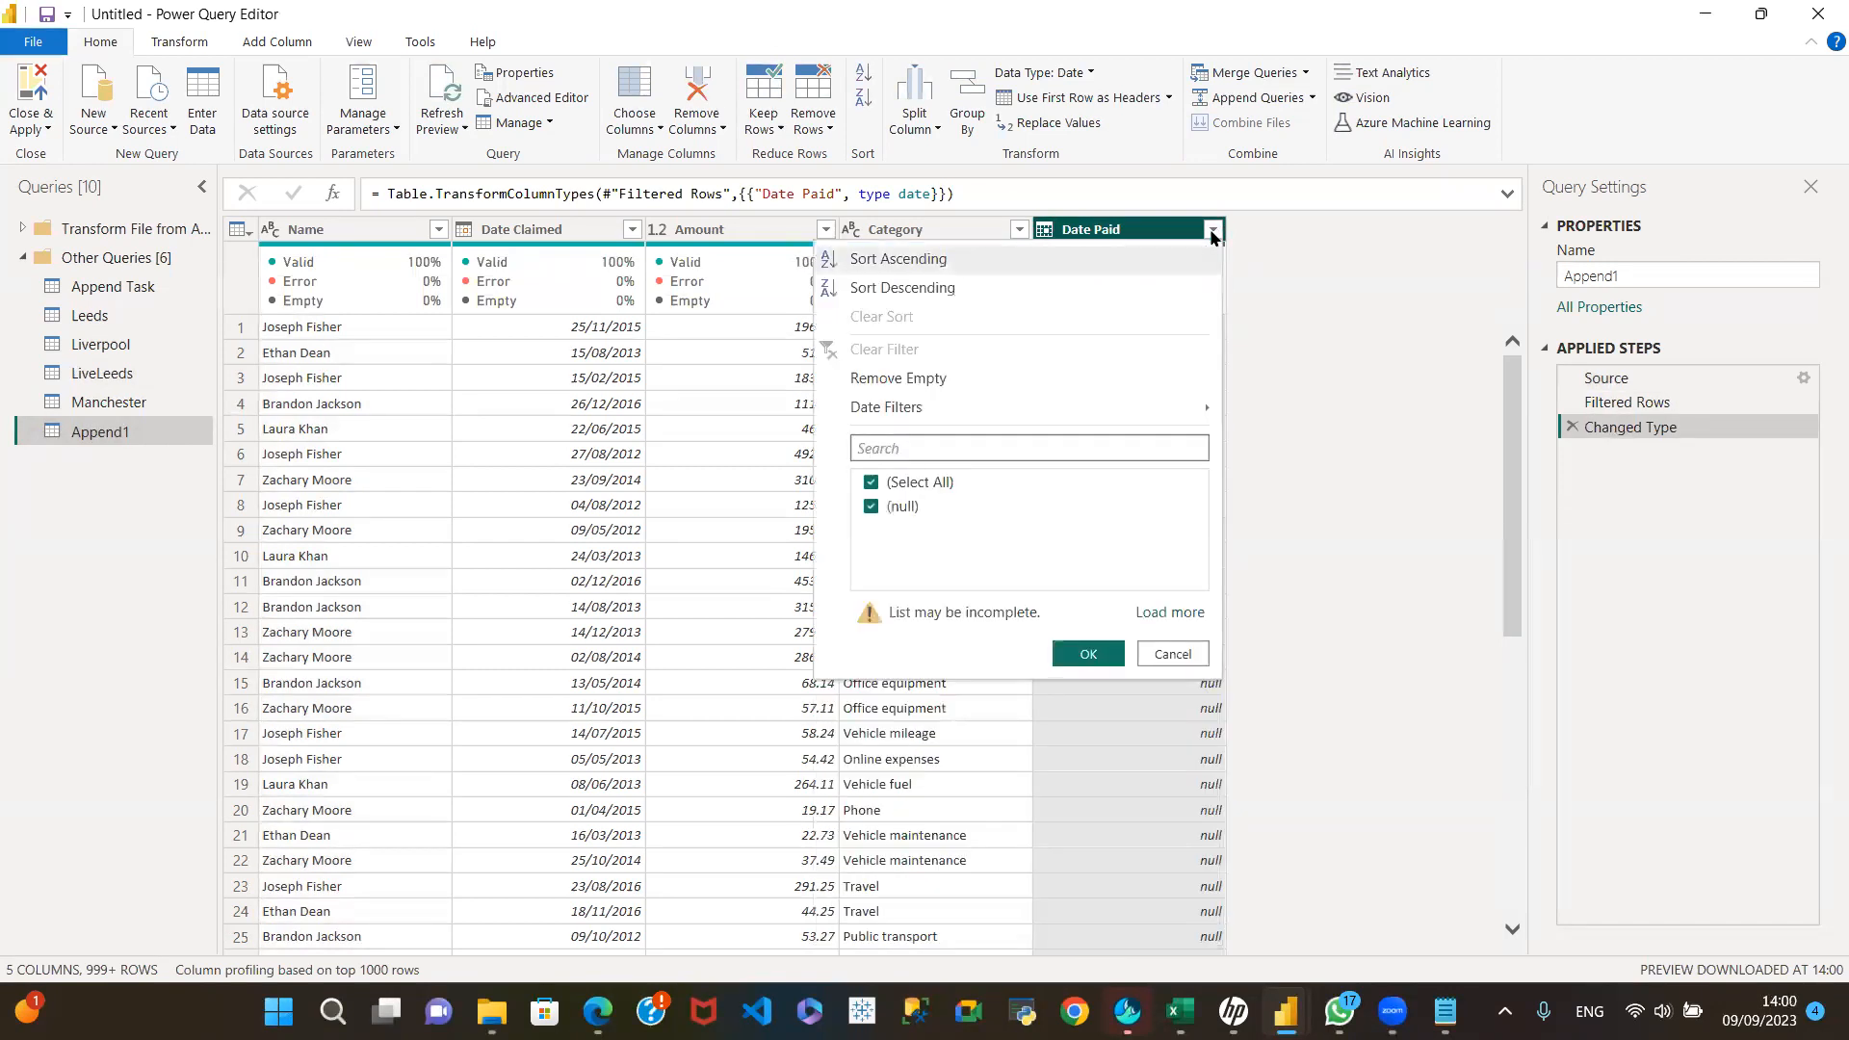
{"action": "left_click", "coordinate": [1169, 614]}
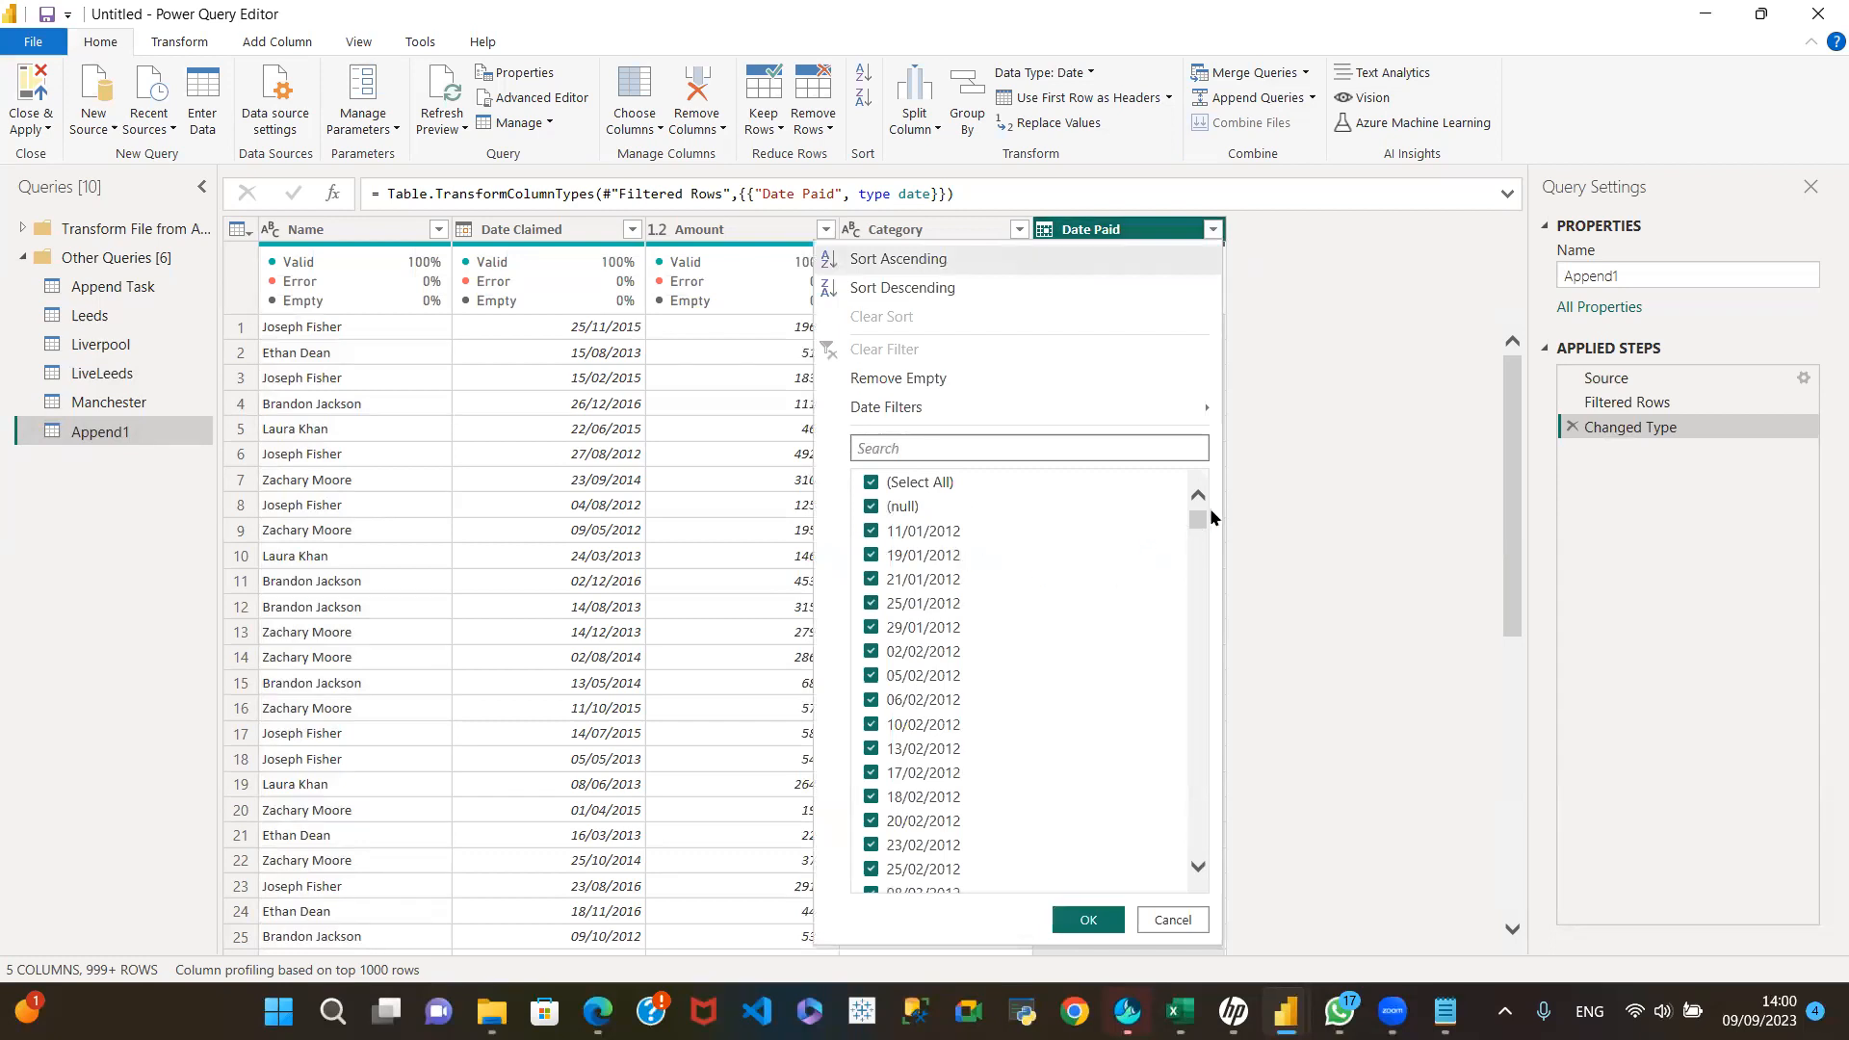
{"action": "left_click_drag", "start_coordinate": [1202, 513], "coordinate": [1163, 899]}
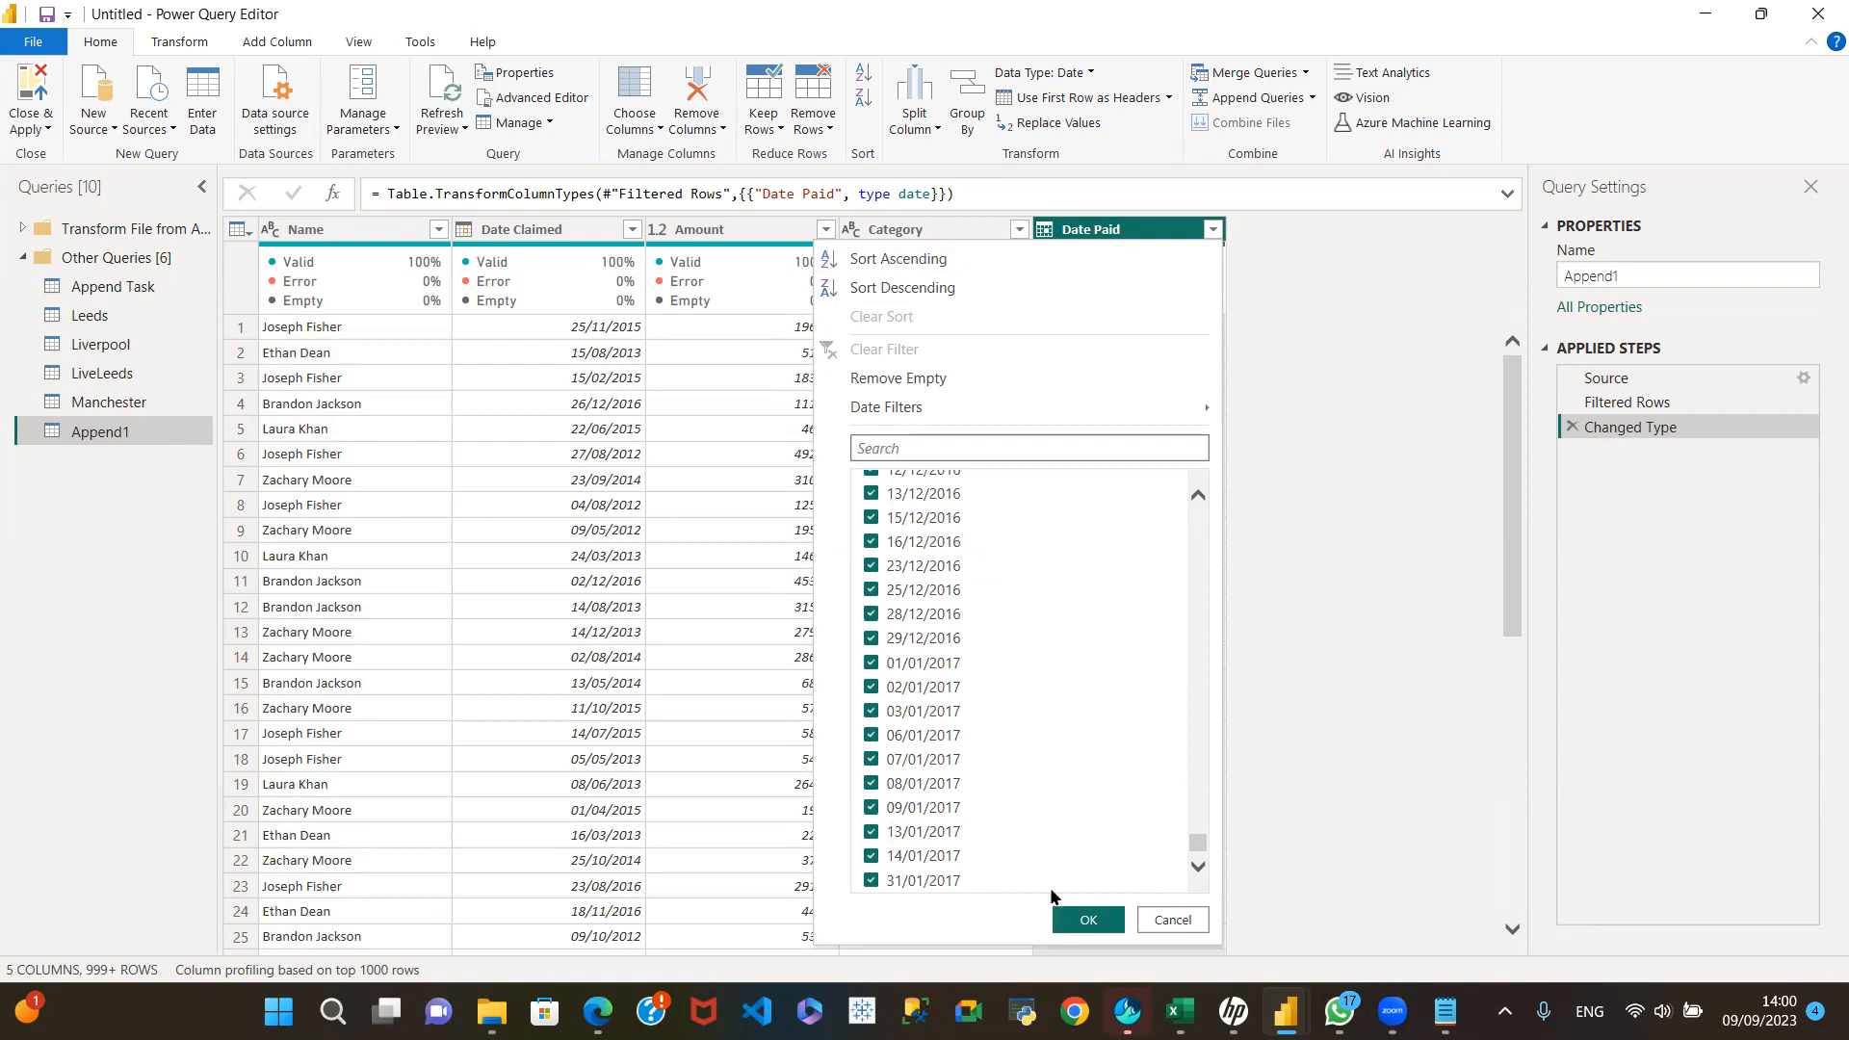
{"action": "left_click", "coordinate": [1107, 911]}
{"action": "left_click_drag", "start_coordinate": [1198, 850], "coordinate": [1211, 805]}
{"action": "left_click_drag", "start_coordinate": [1226, 586], "coordinate": [1220, 435]}
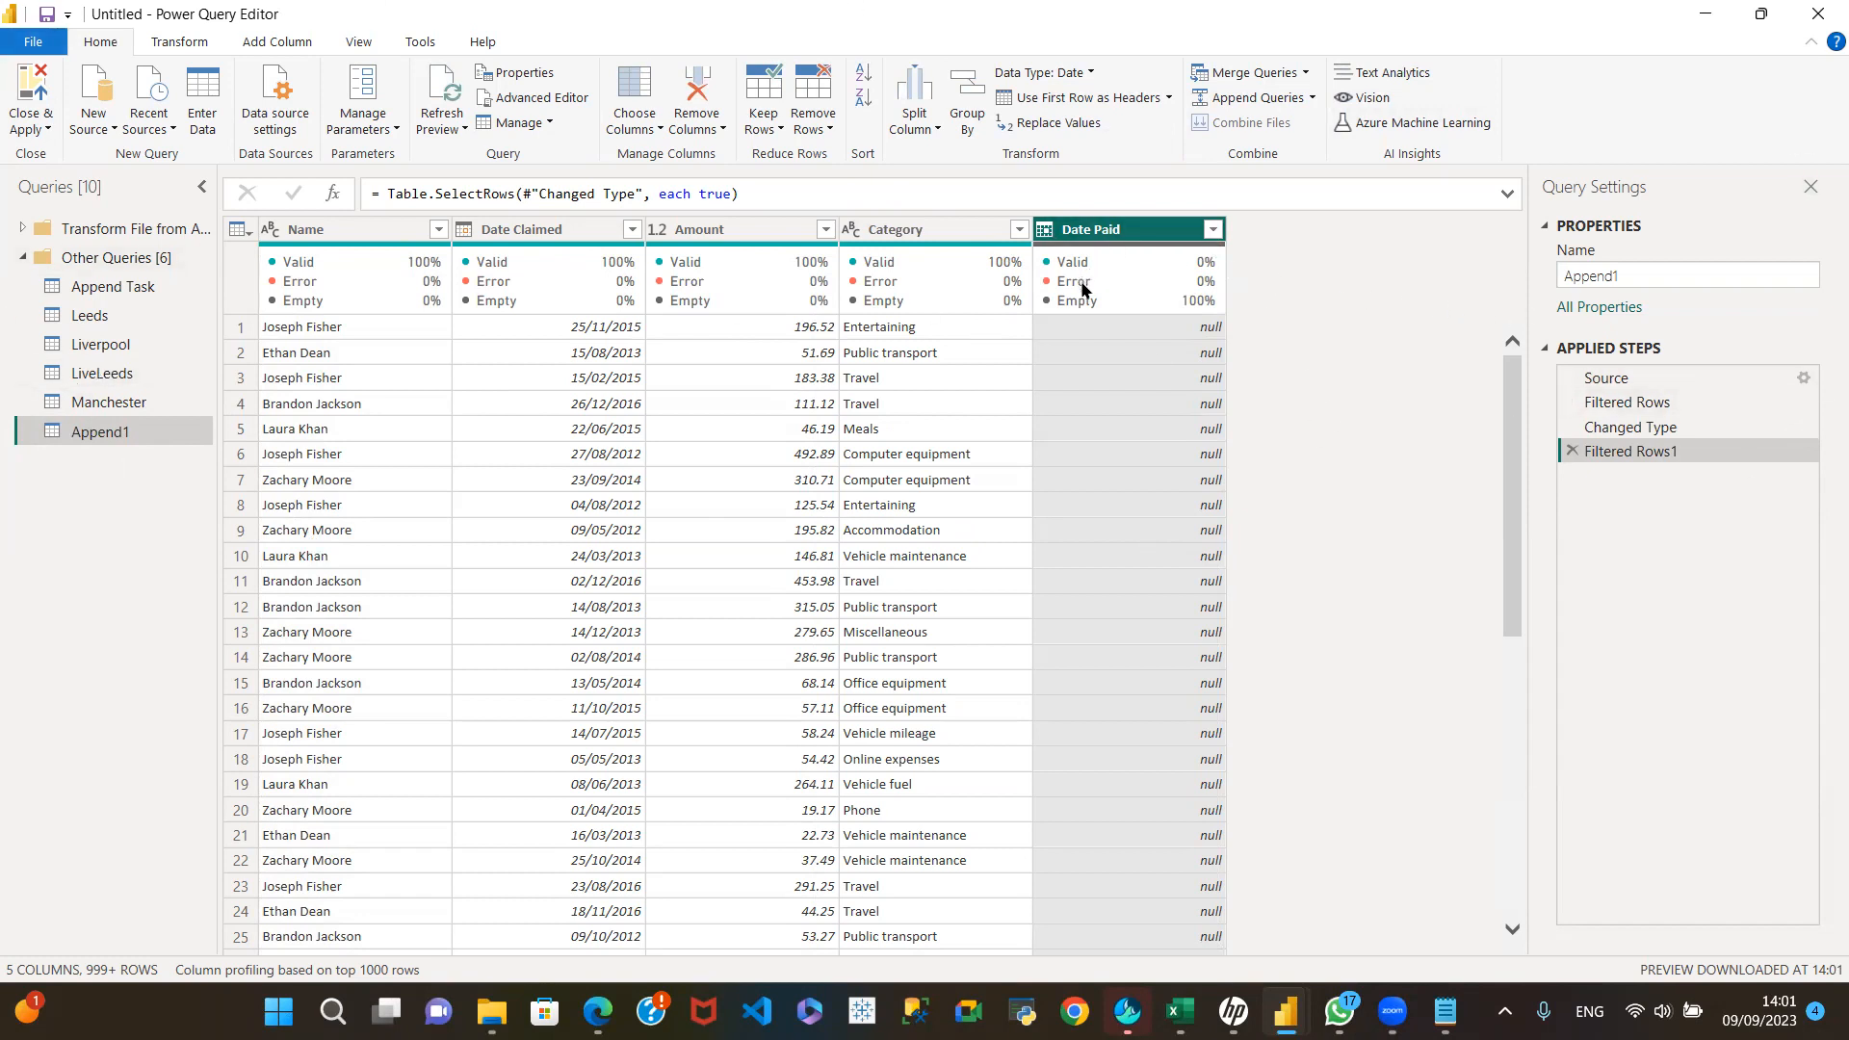
{"action": "mouse_move", "coordinate": [1192, 303]}
Step: Rename the Append1 query as LiveLeedsManch
{"action": "double_click", "coordinate": [104, 431]}
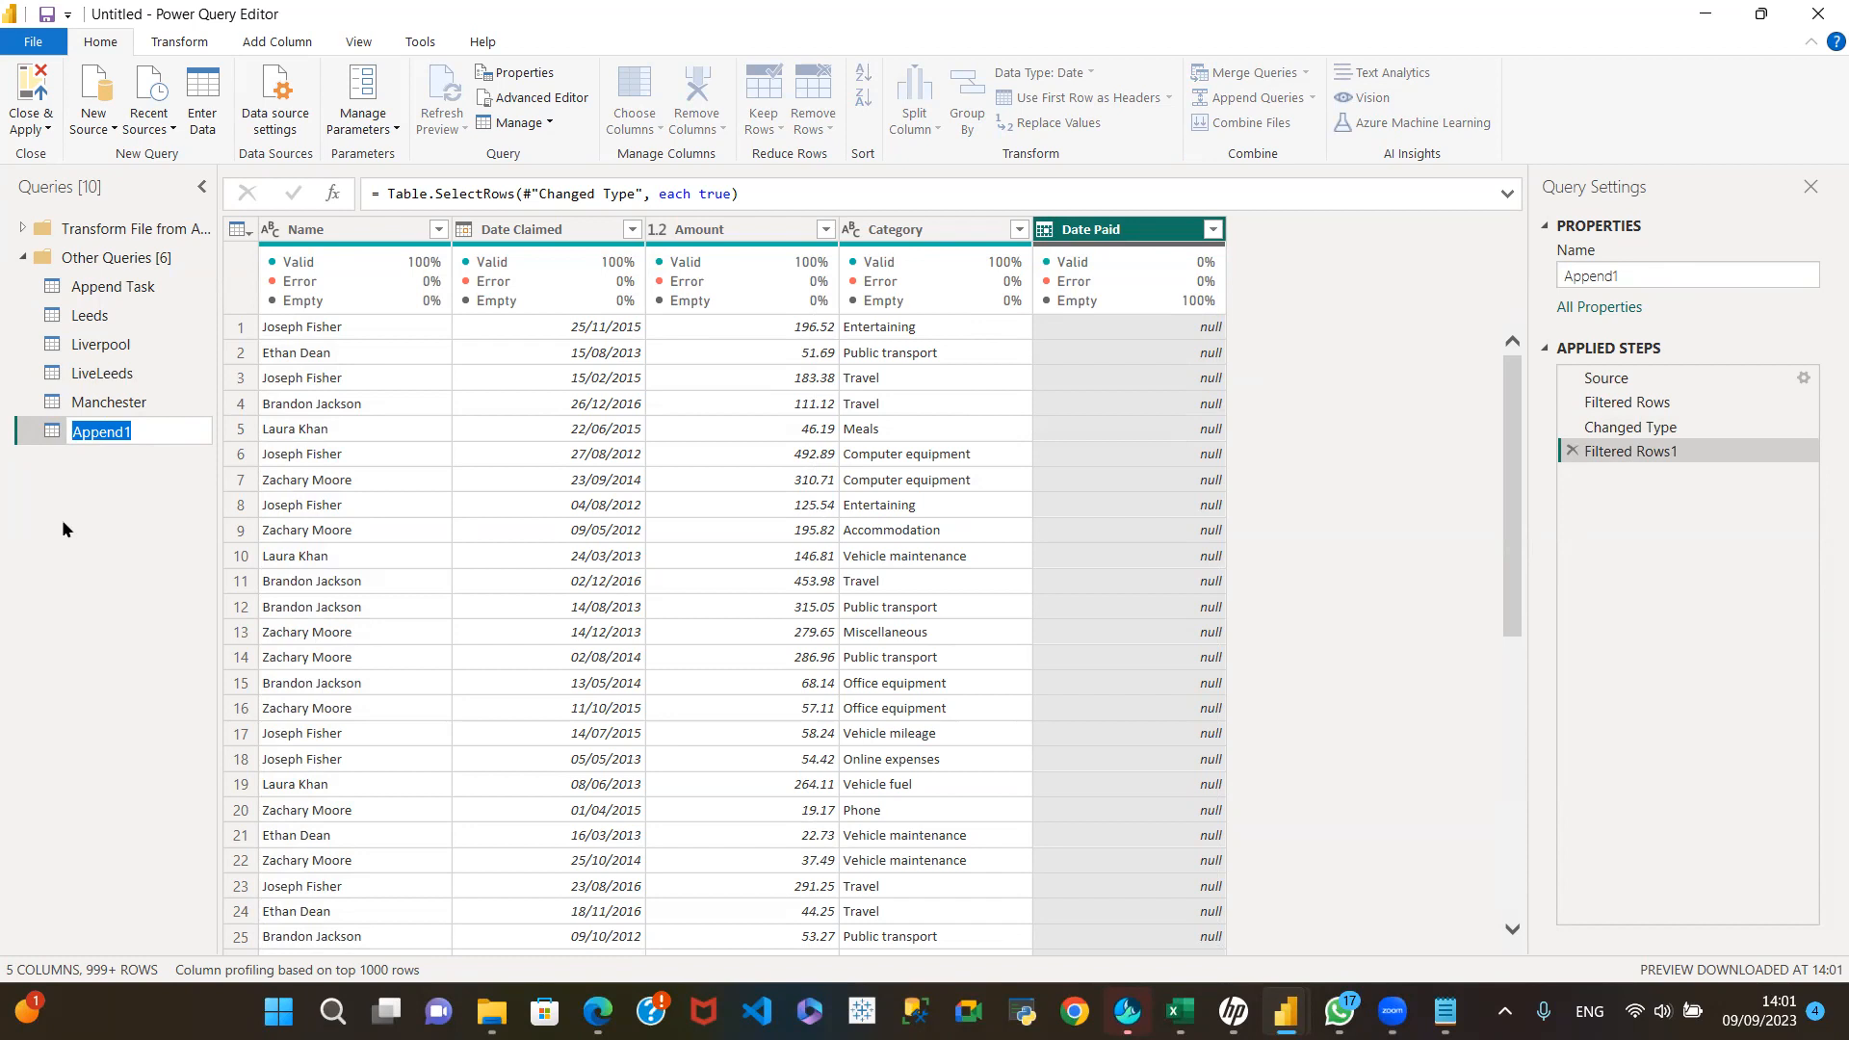
{"action": "type", "text": "LiveLeedsManch"}
{"action": "key", "text": "Return"}
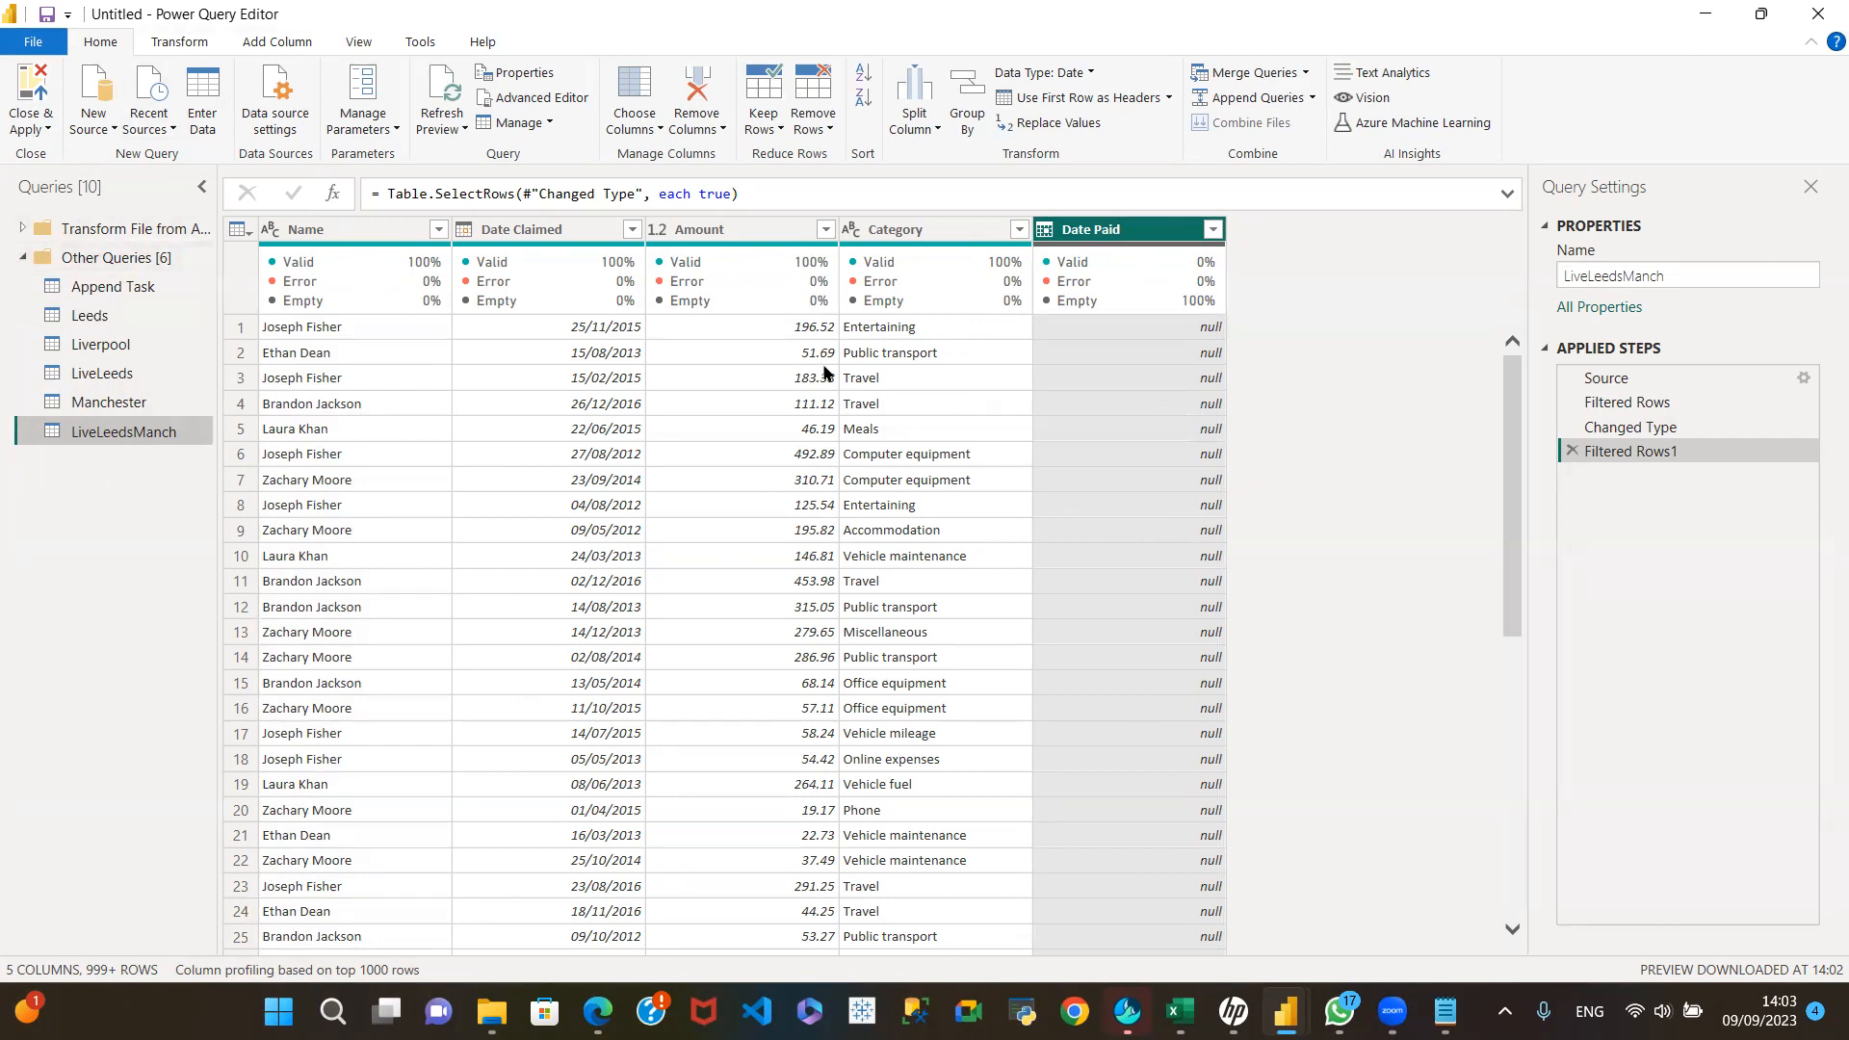
Step: Select the Leeds query, switch to File Explorer and open the Leeds CSV file from the Desktop in Excel
{"action": "left_click", "coordinate": [91, 326]}
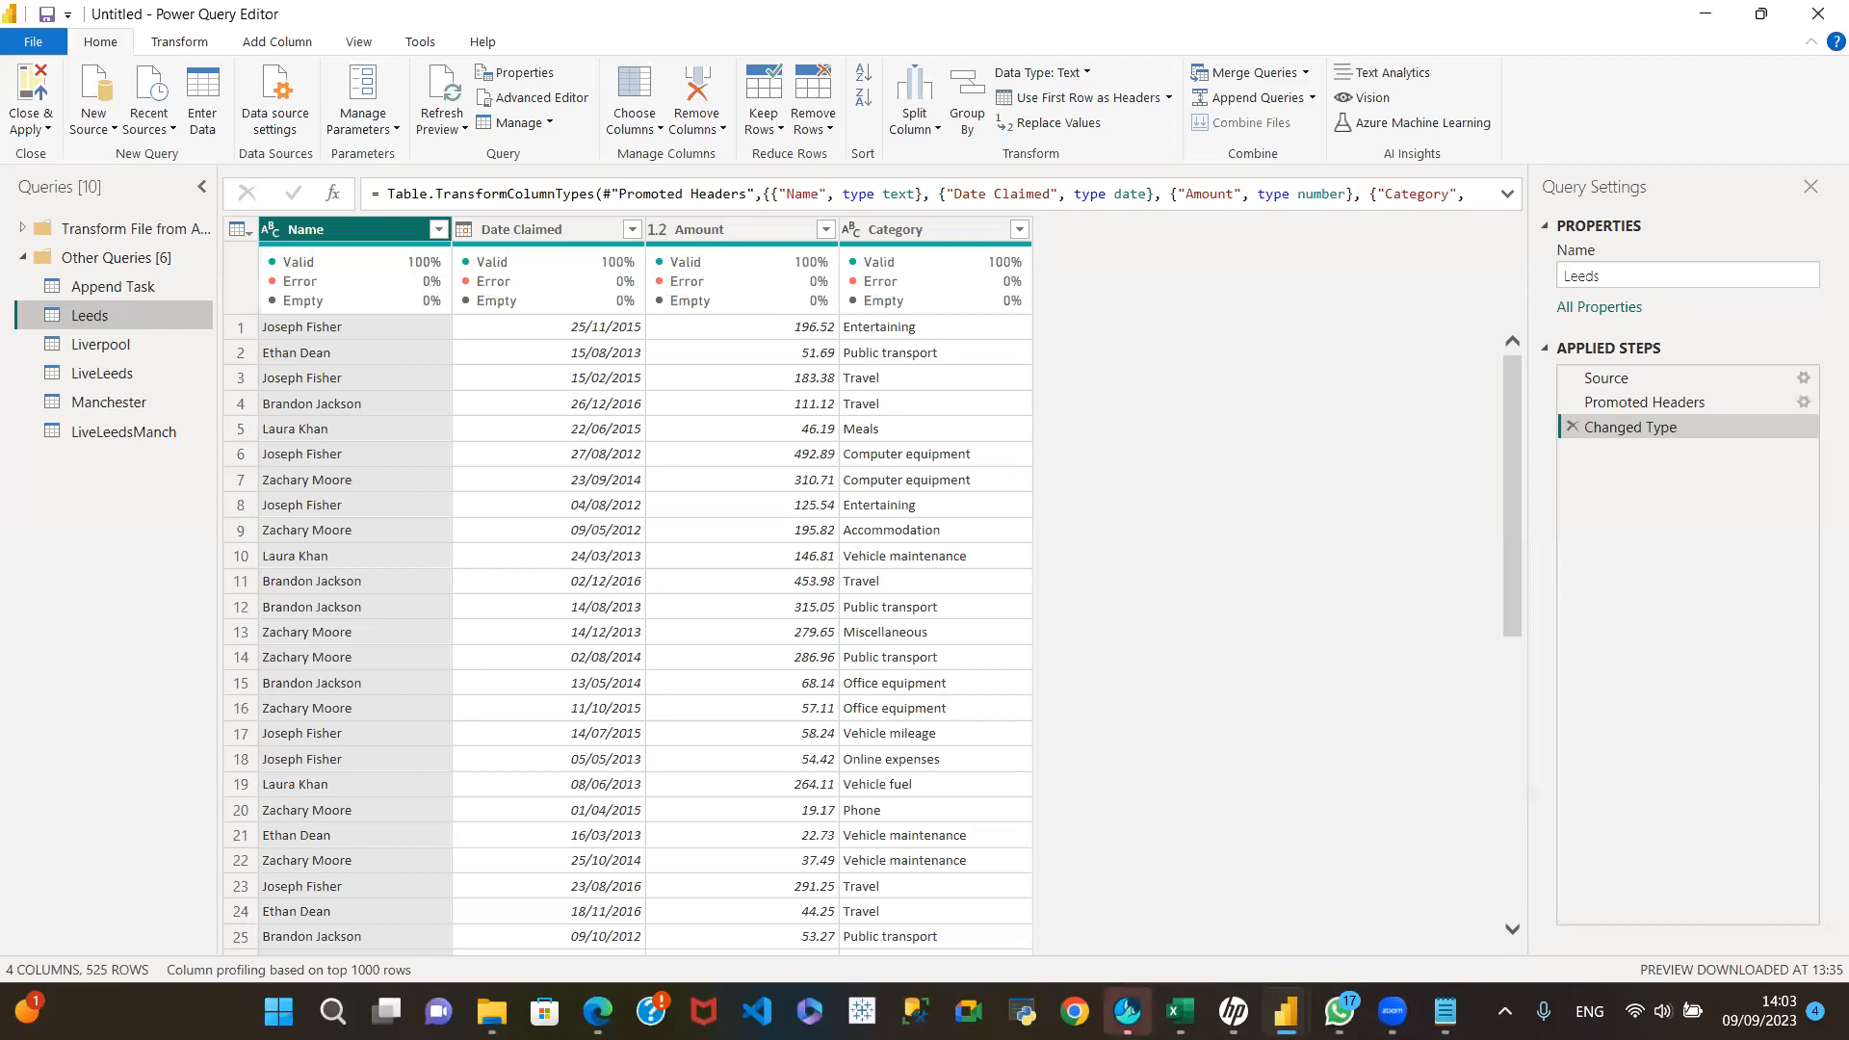
{"action": "mouse_move", "coordinate": [1177, 1012]}
{"action": "mouse_move", "coordinate": [492, 1012]}
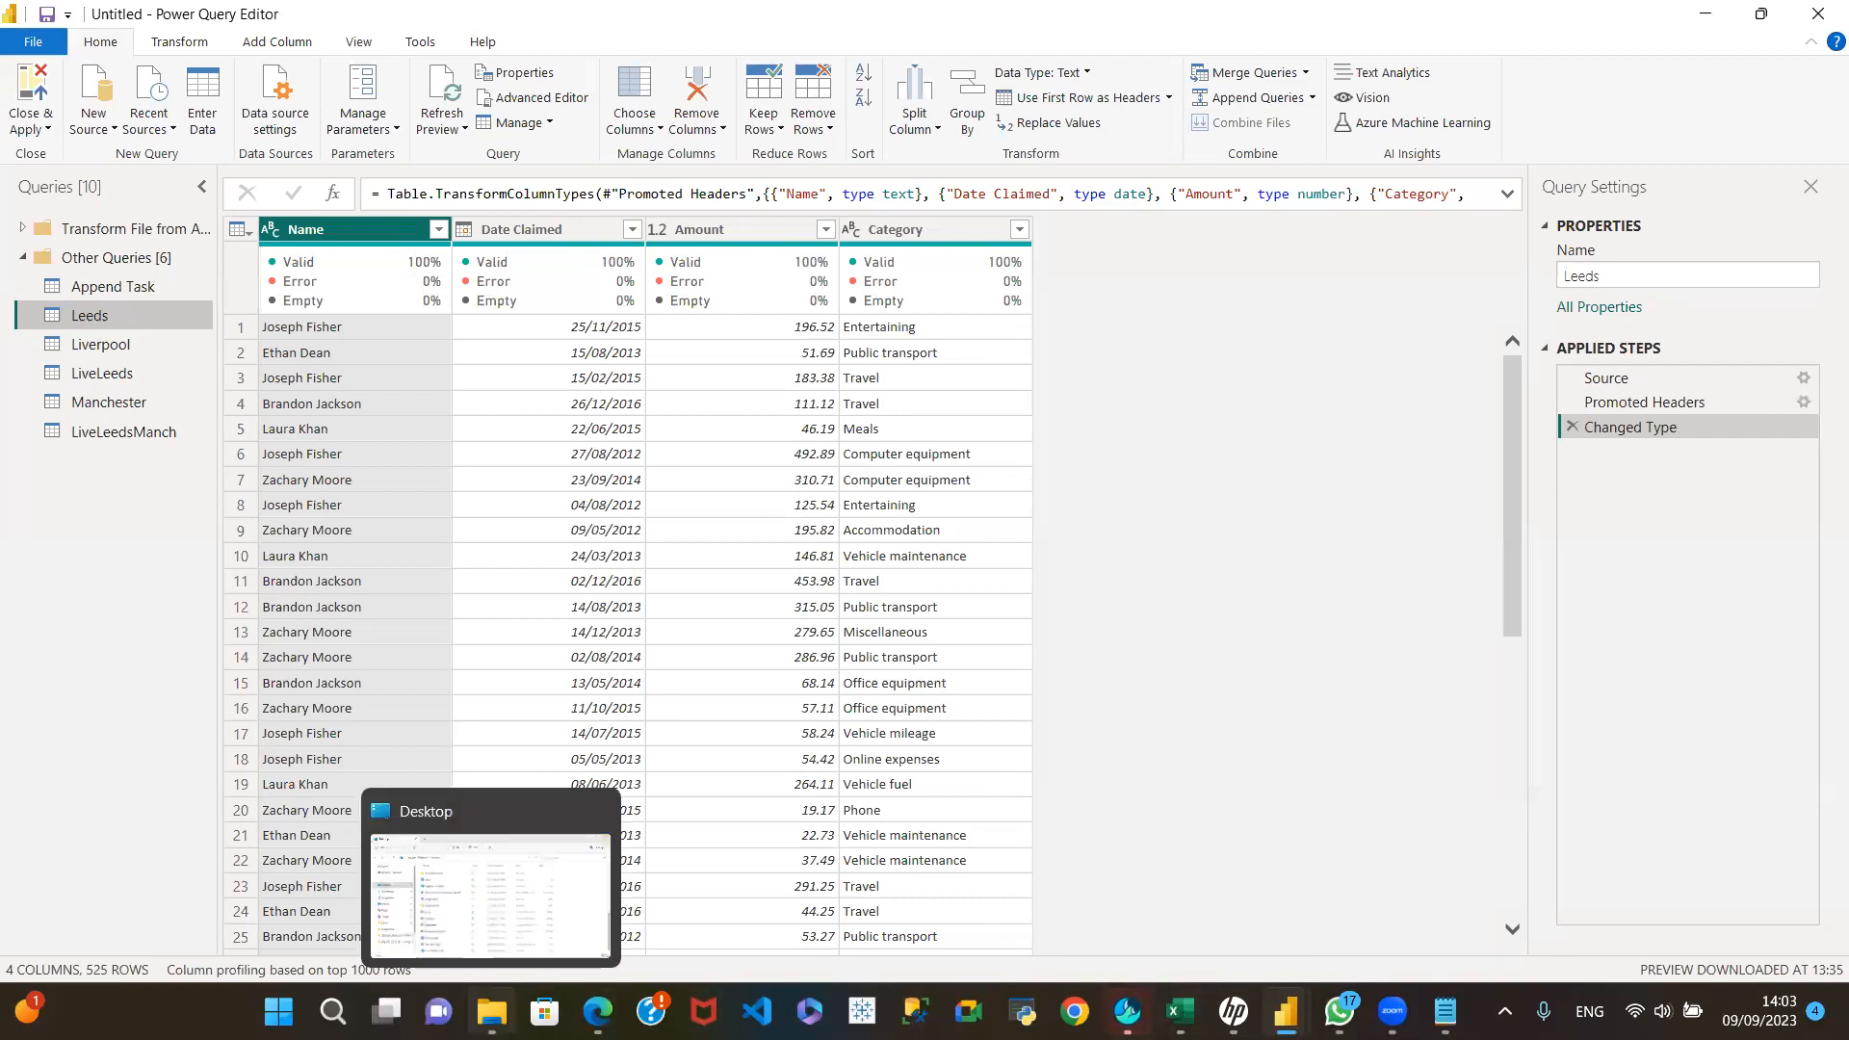
{"action": "left_click", "coordinate": [501, 927]}
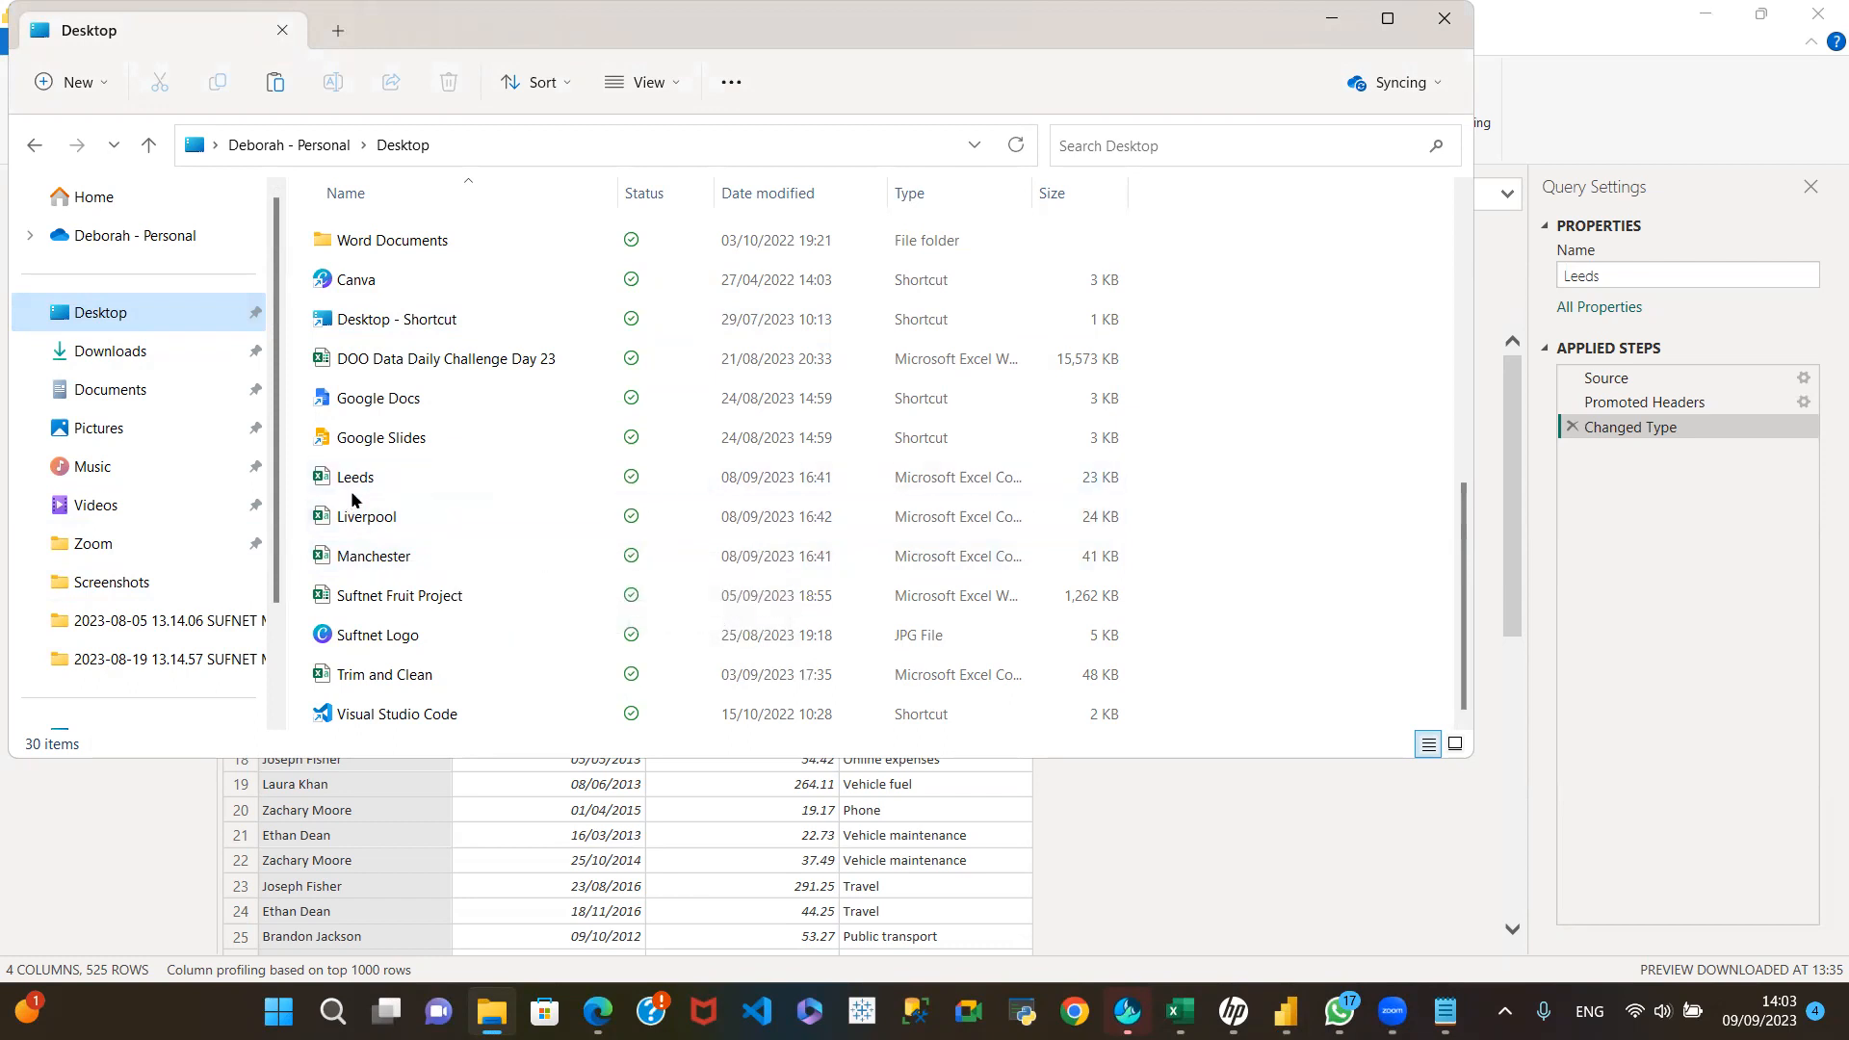
{"action": "left_click", "coordinate": [445, 476]}
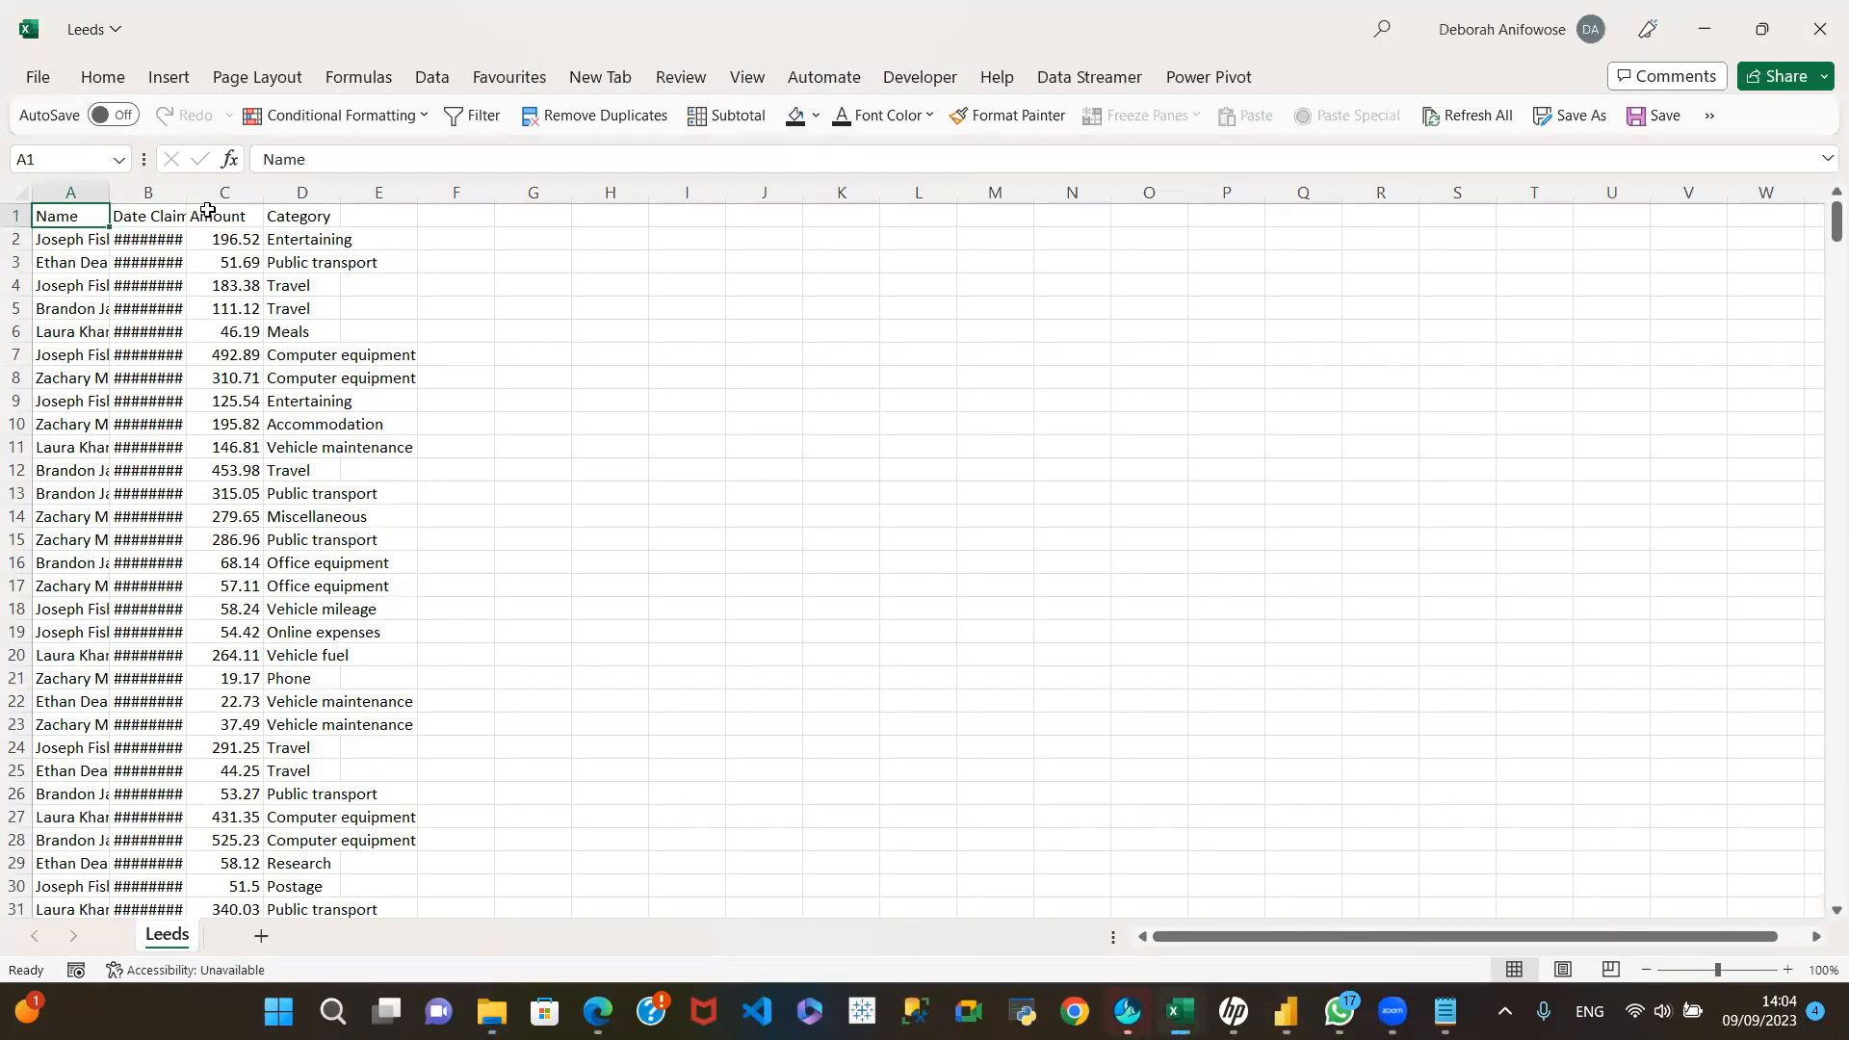
Step: Widen the Date Claimed column so its dates show in full, and look through the rows of the Leeds sheet
{"action": "left_click_drag", "start_coordinate": [186, 196], "coordinate": [279, 204]}
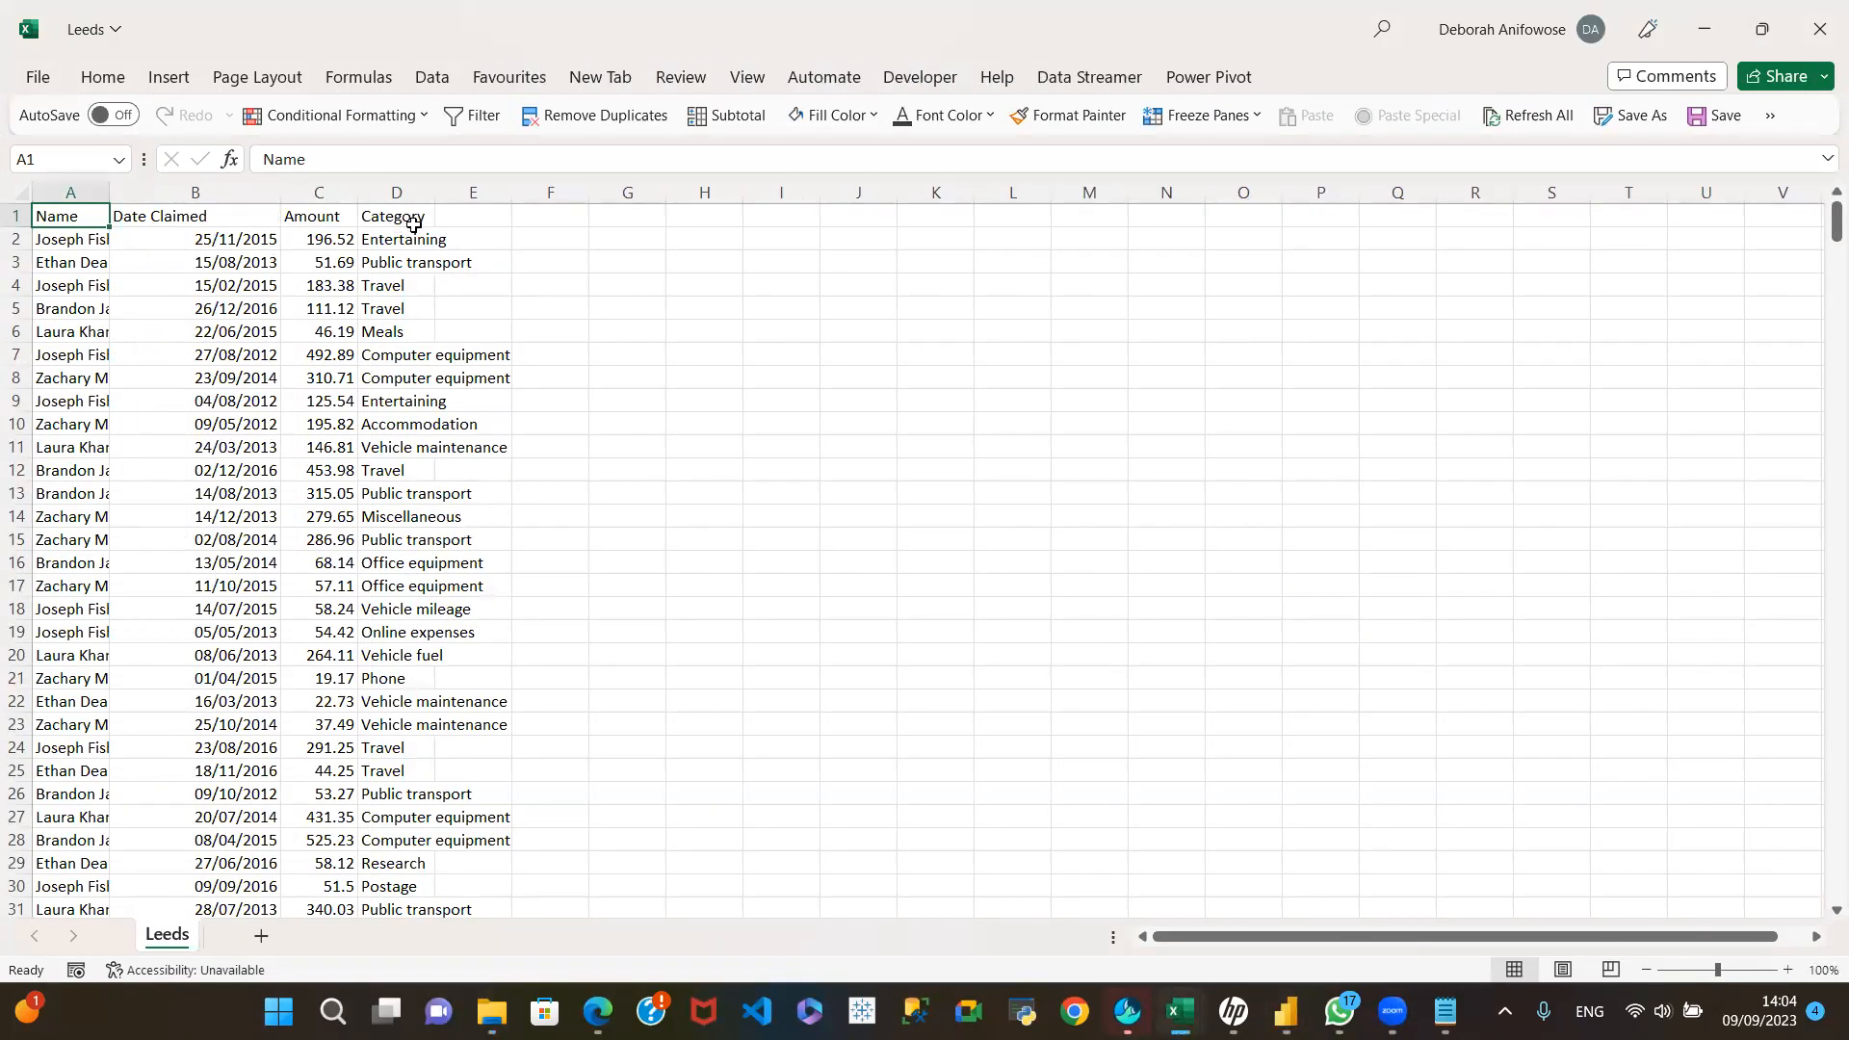
{"action": "scroll", "coordinate": [384, 754], "scroll_direction": "down", "scroll_amount": 2}
{"action": "scroll", "coordinate": [384, 754], "scroll_direction": "down", "scroll_amount": 7}
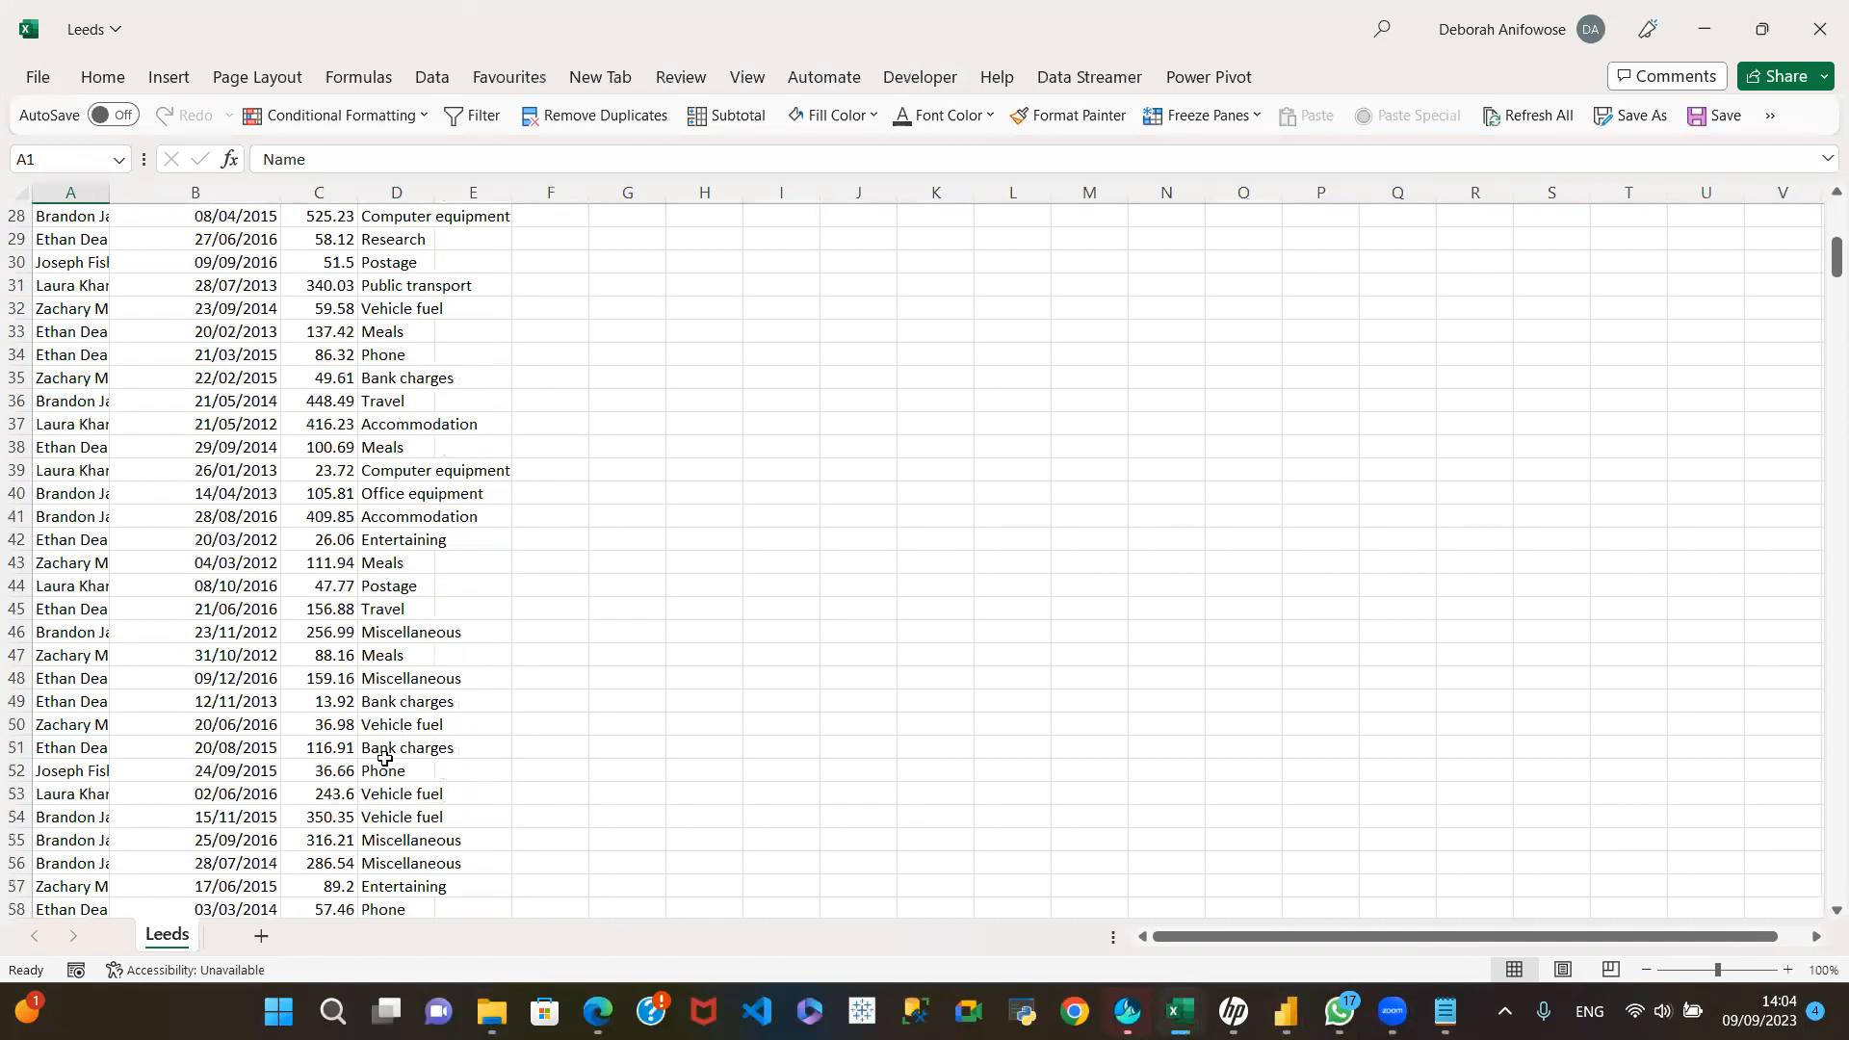
{"action": "left_click_drag", "start_coordinate": [1835, 255], "coordinate": [1835, 217]}
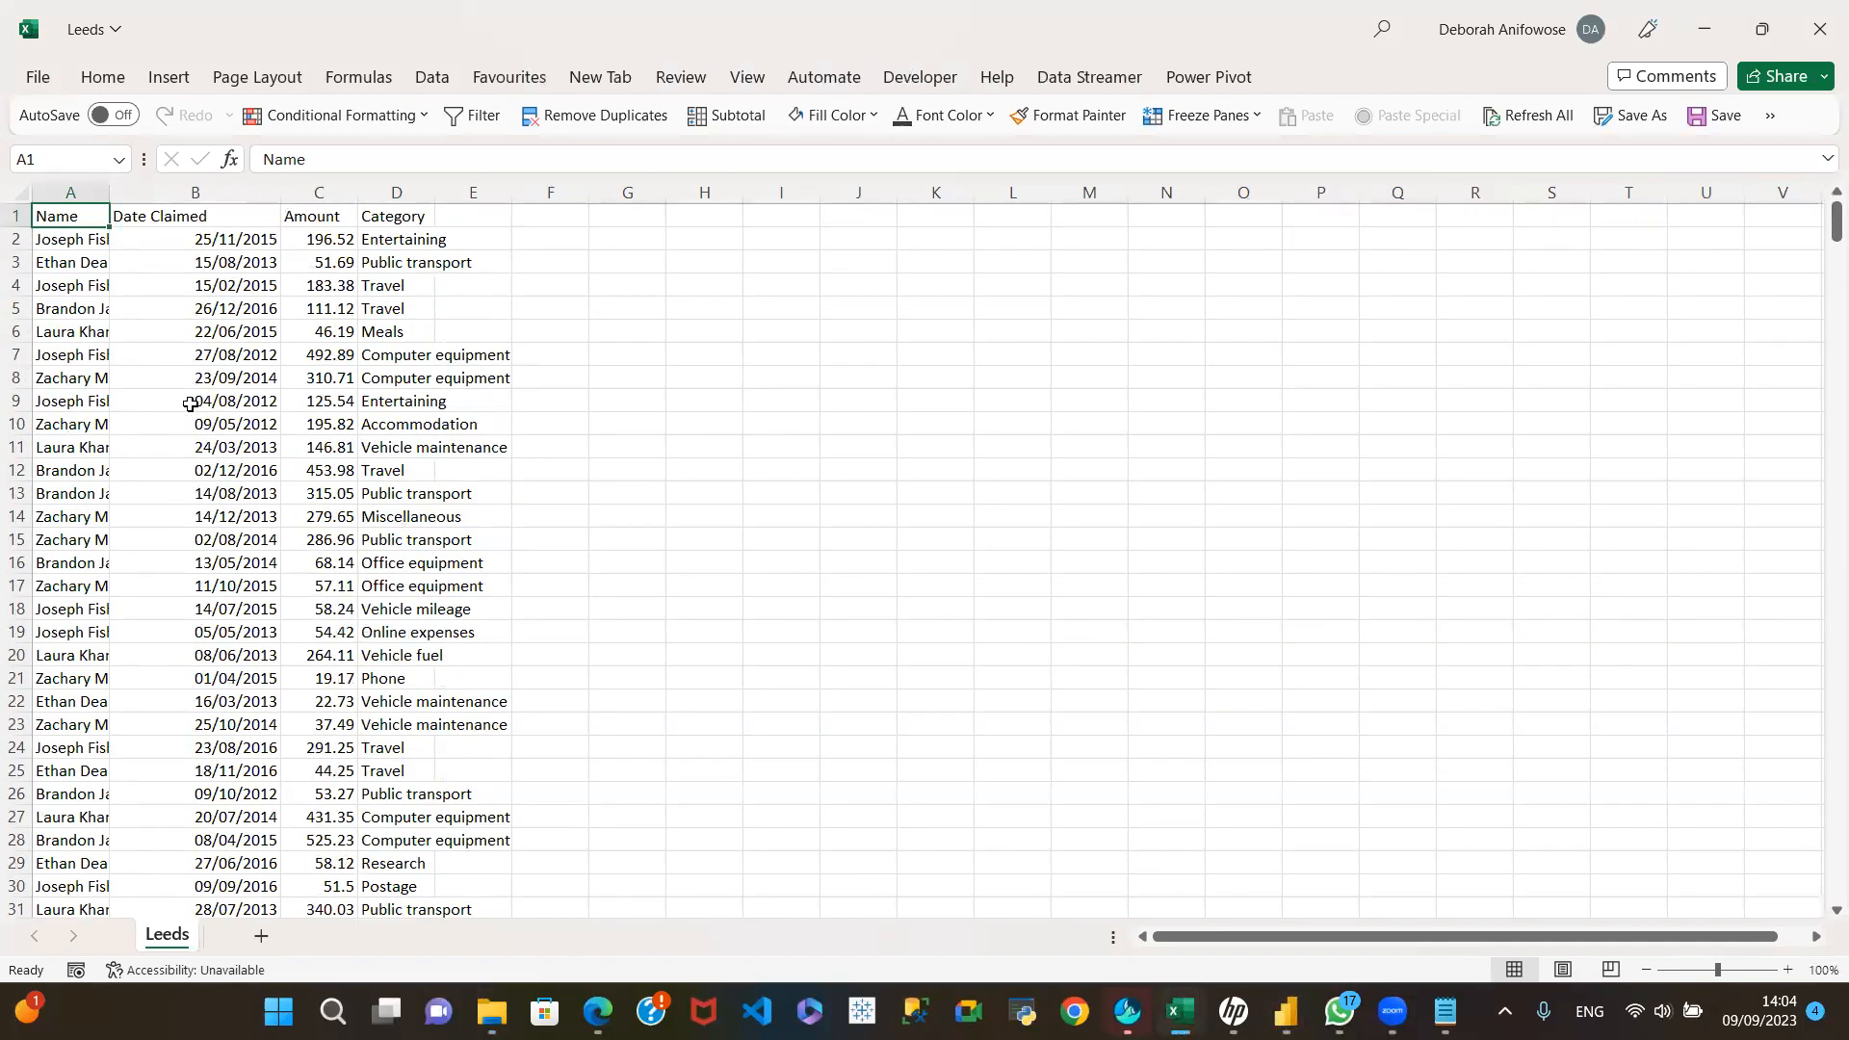
Step: Copy the data range A2:E100 of the Leeds sheet
{"action": "left_click", "coordinate": [55, 239]}
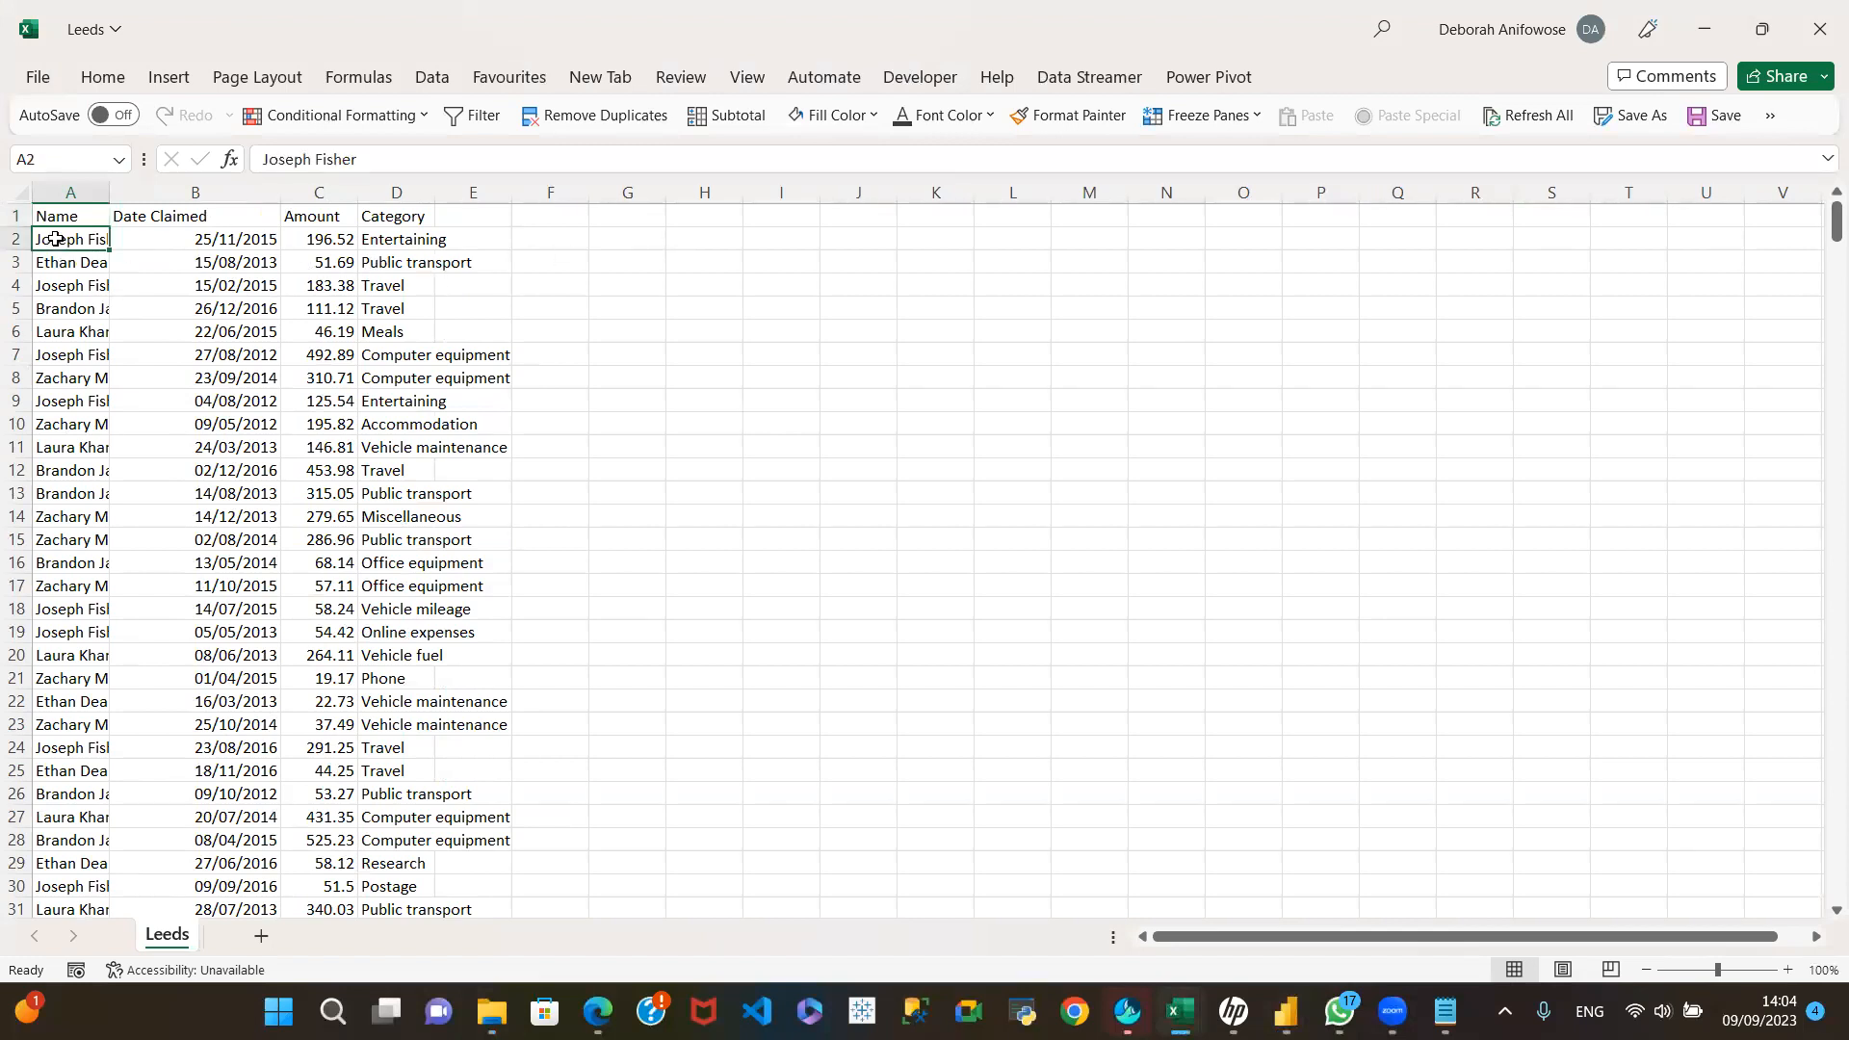
{"action": "left_click_drag", "start_coordinate": [55, 239], "coordinate": [434, 678]}
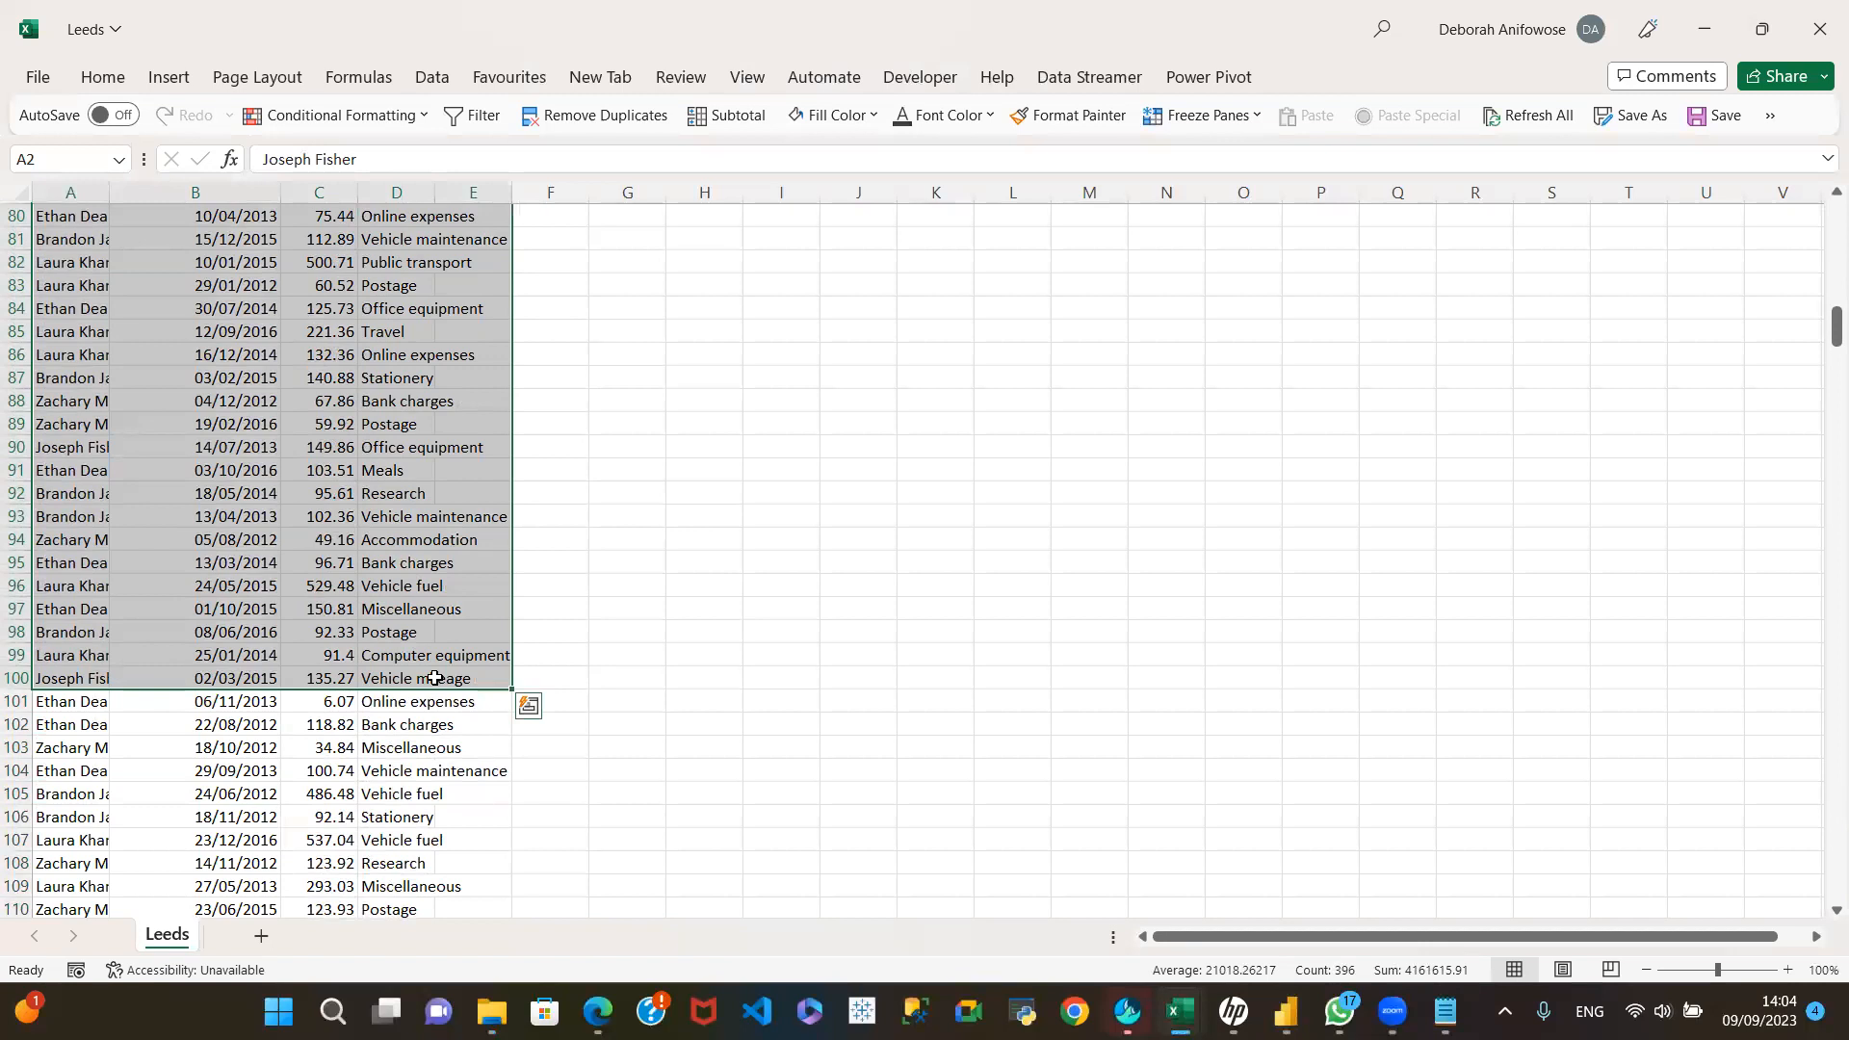
{"action": "key", "text": "ctrl+c"}
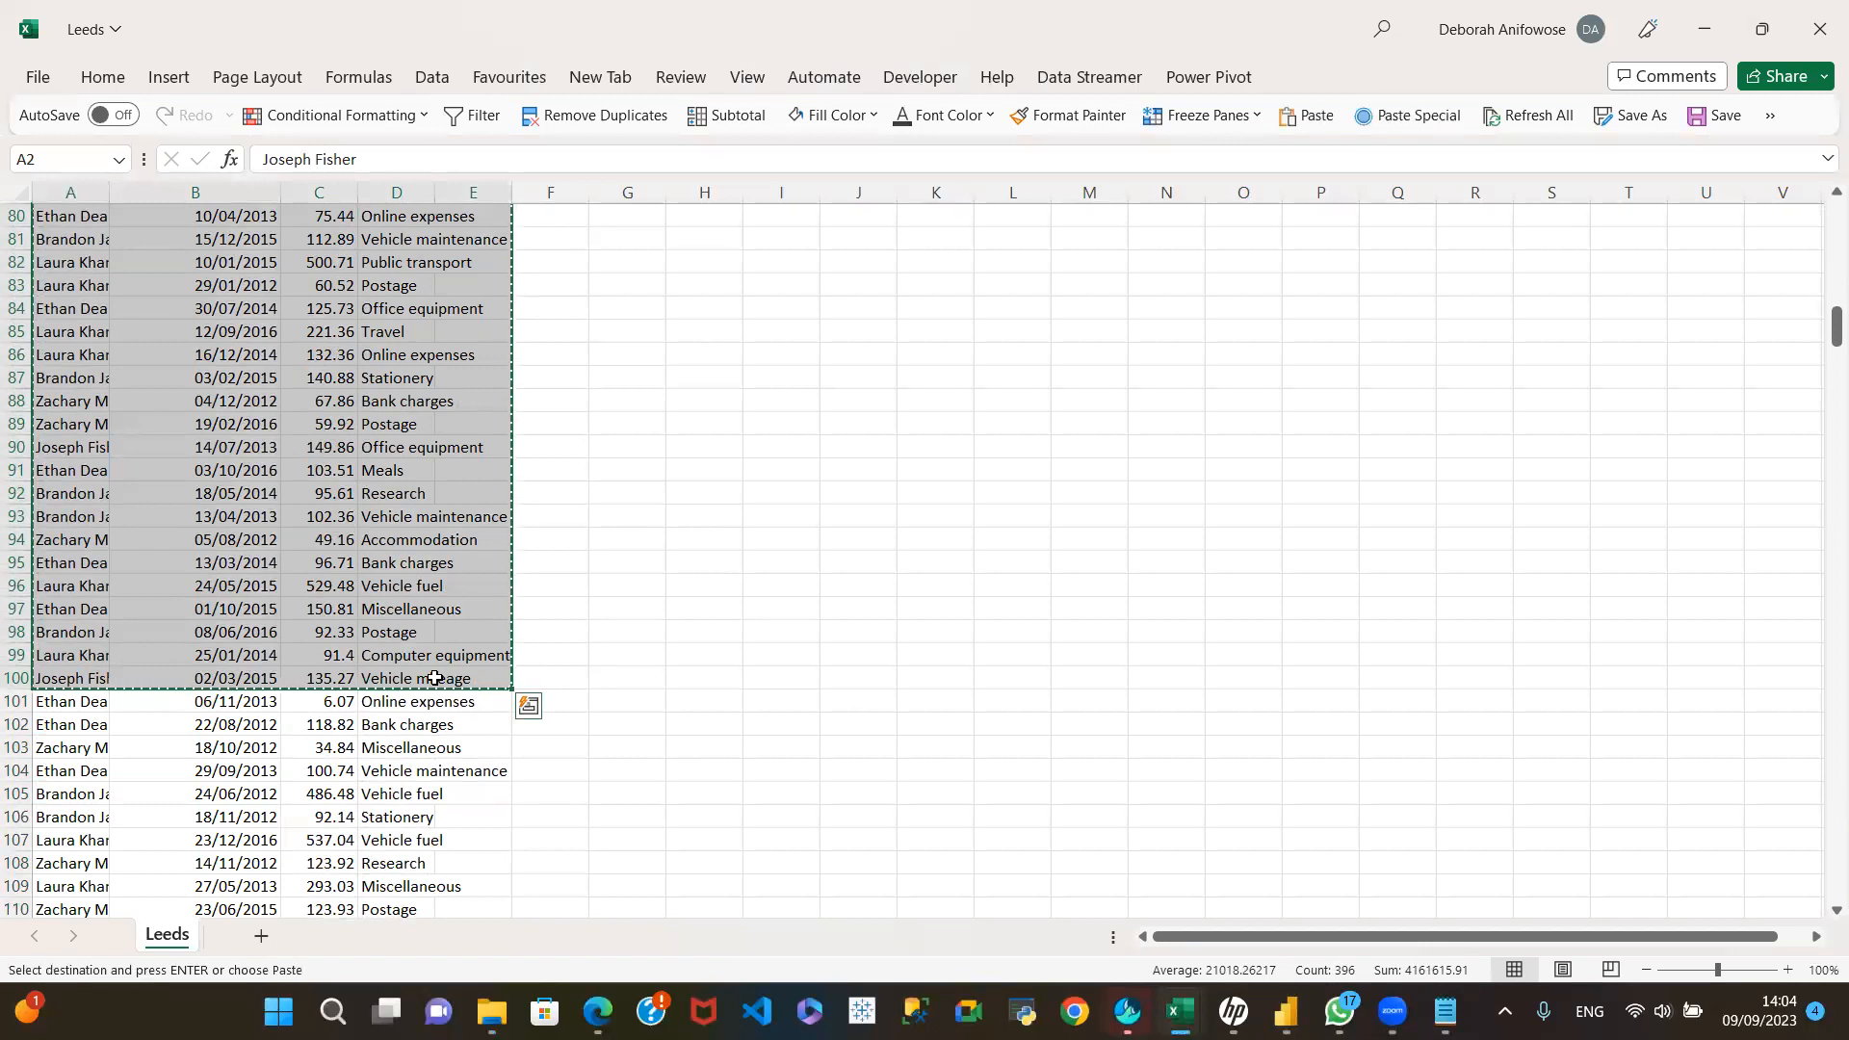
Step: Paste the copied rows directly below the last data row of the Leeds sheet, starting at cell A527
{"action": "left_click", "coordinate": [71, 723]}
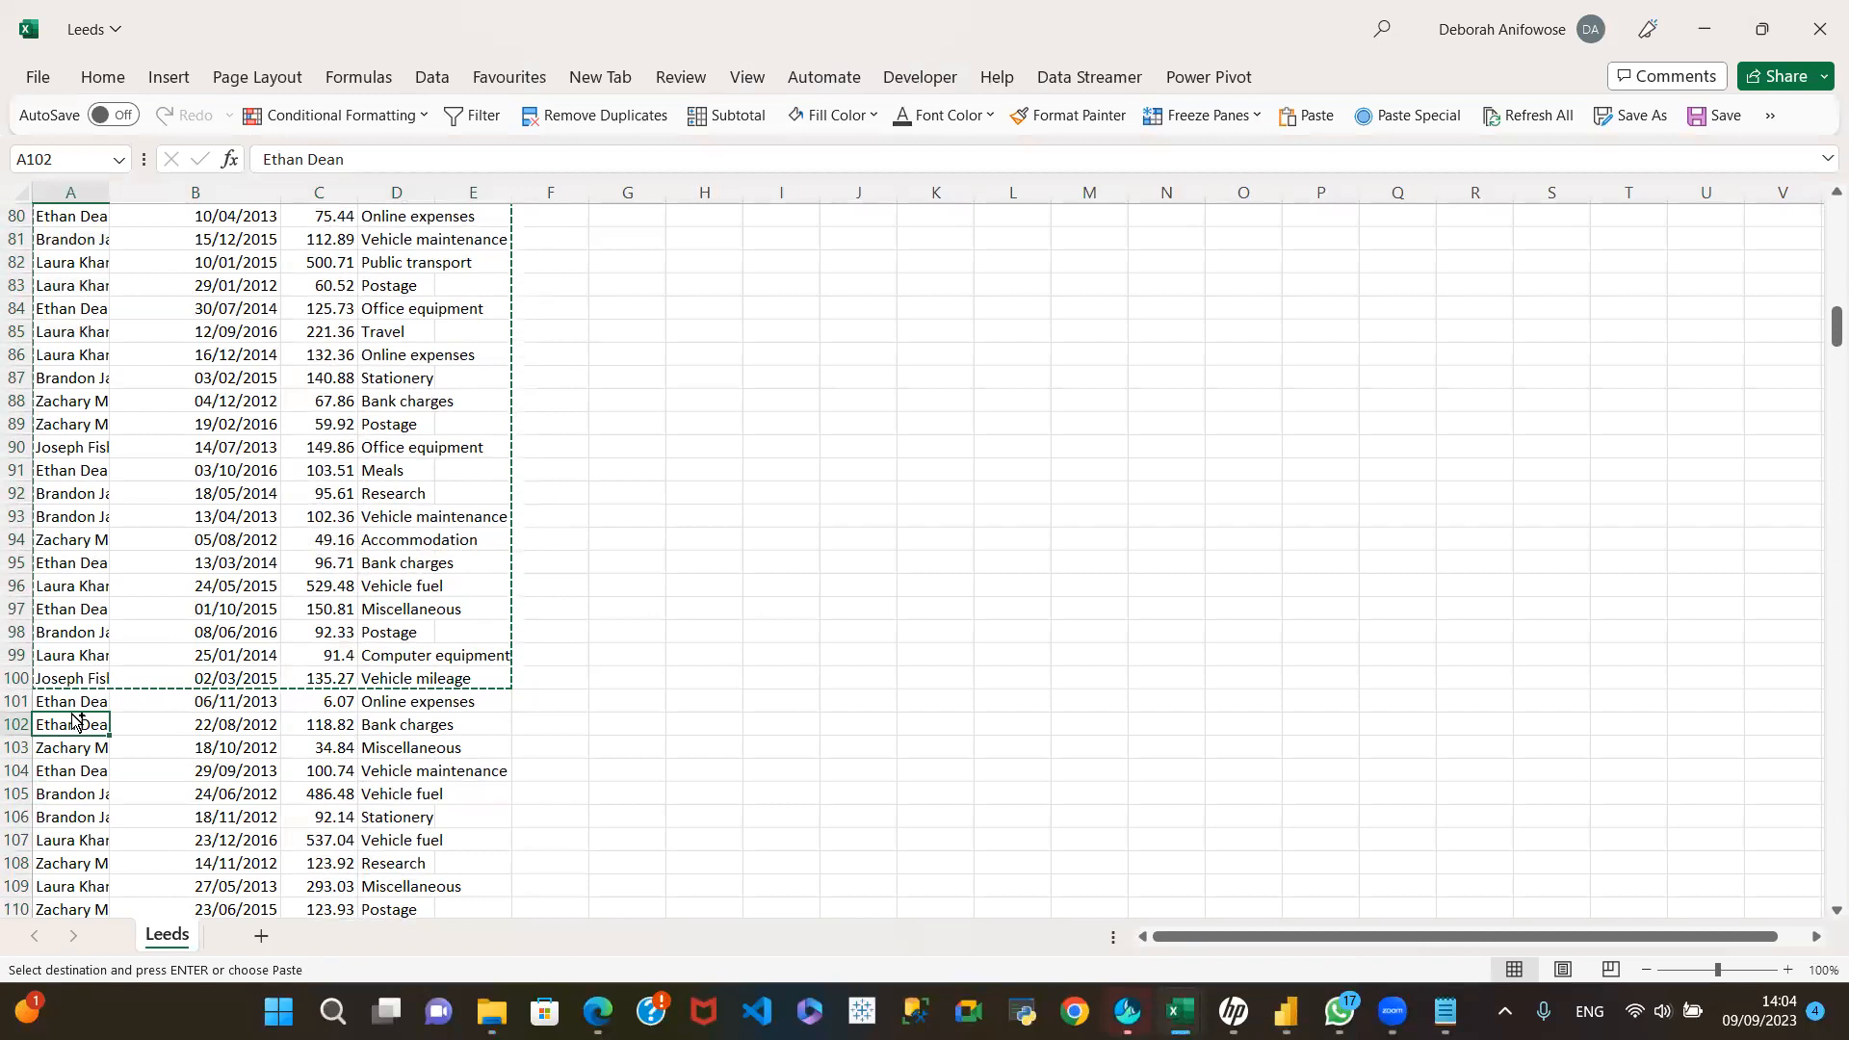
{"action": "key", "text": "ctrl+shift+Down"}
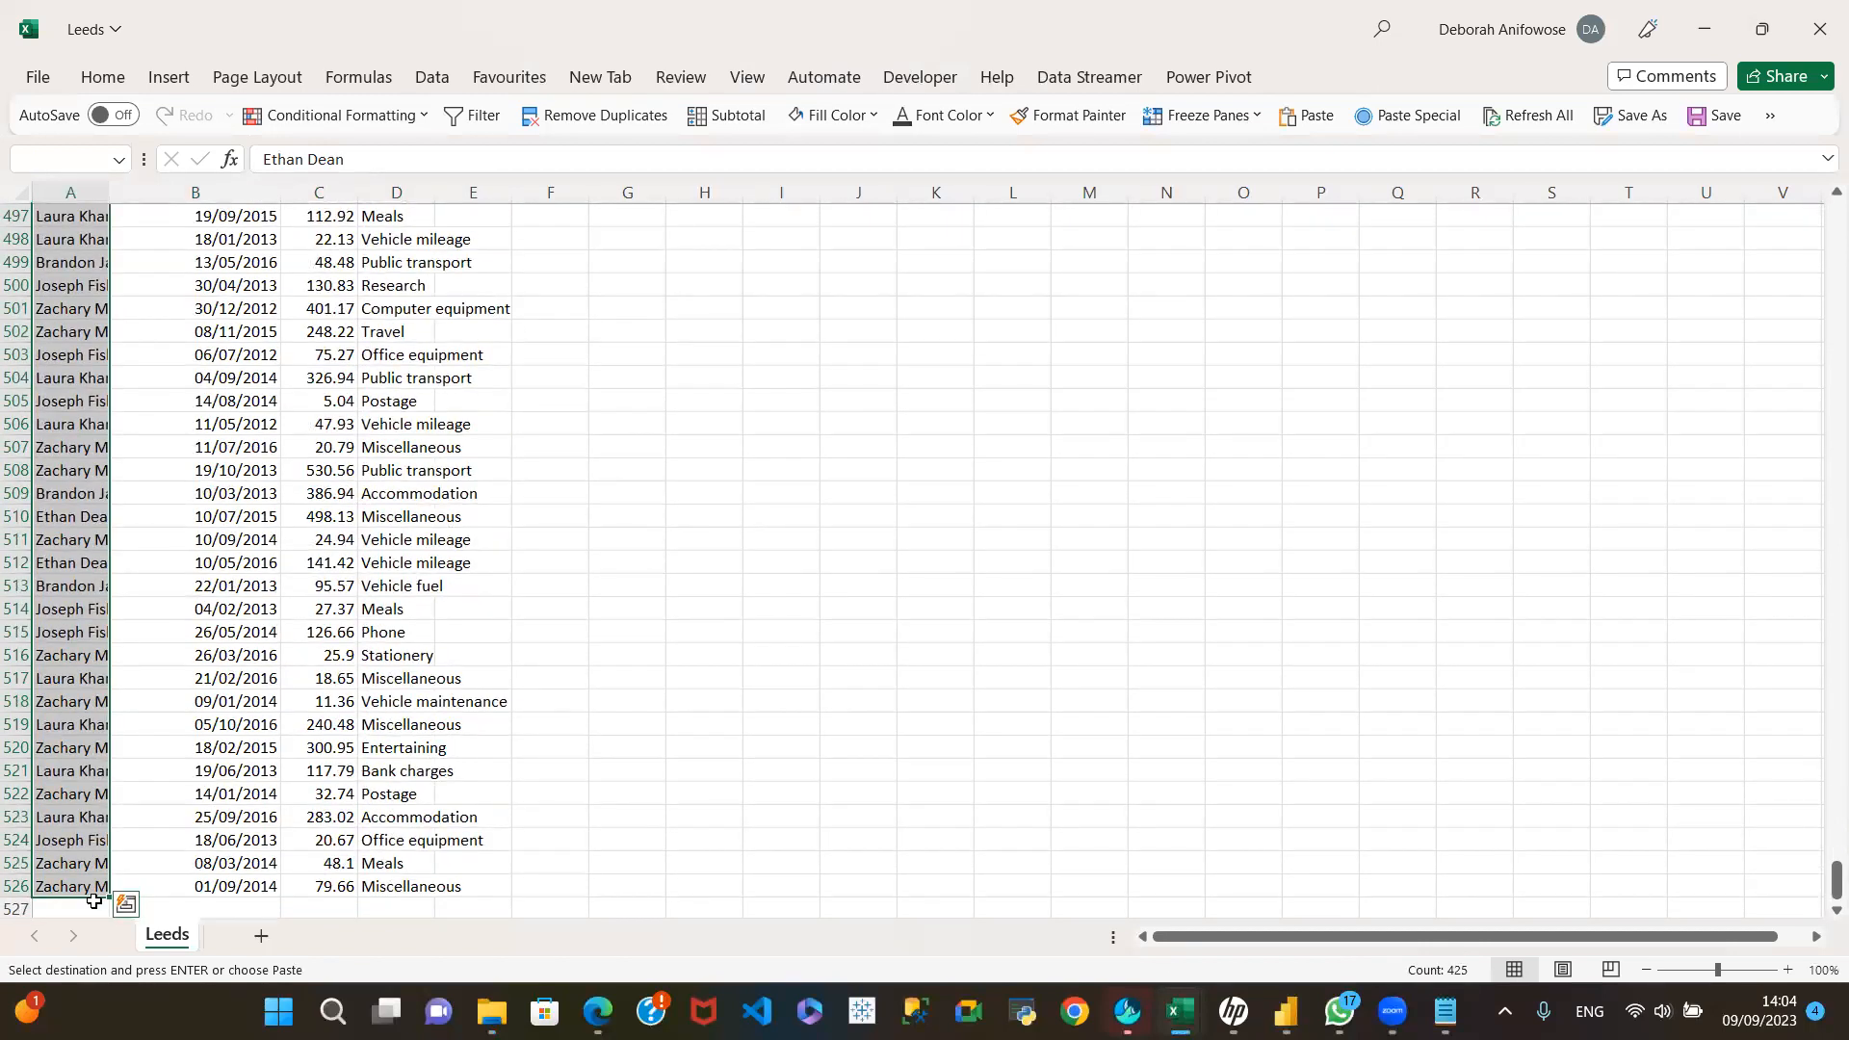
{"action": "left_click", "coordinate": [74, 910]}
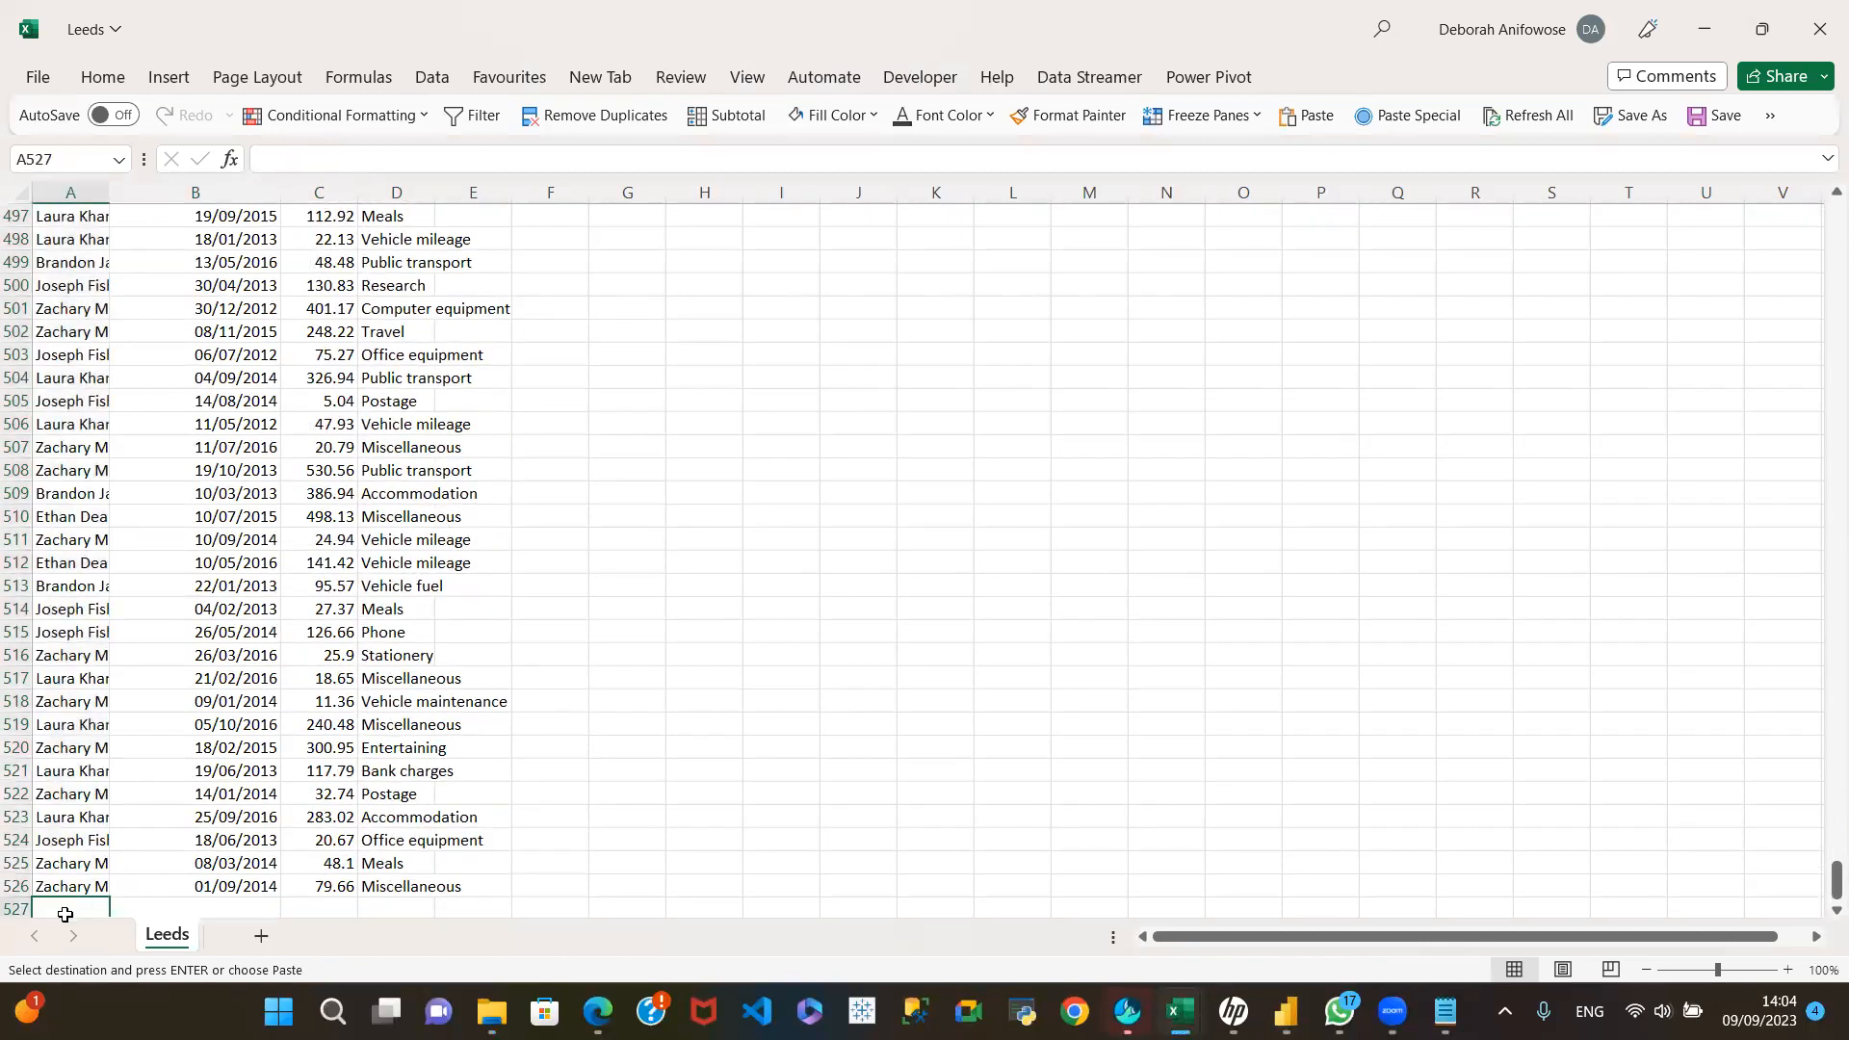
{"action": "key", "text": "ctrl+v"}
{"action": "scroll", "coordinate": [65, 914], "scroll_direction": "down", "scroll_amount": 5}
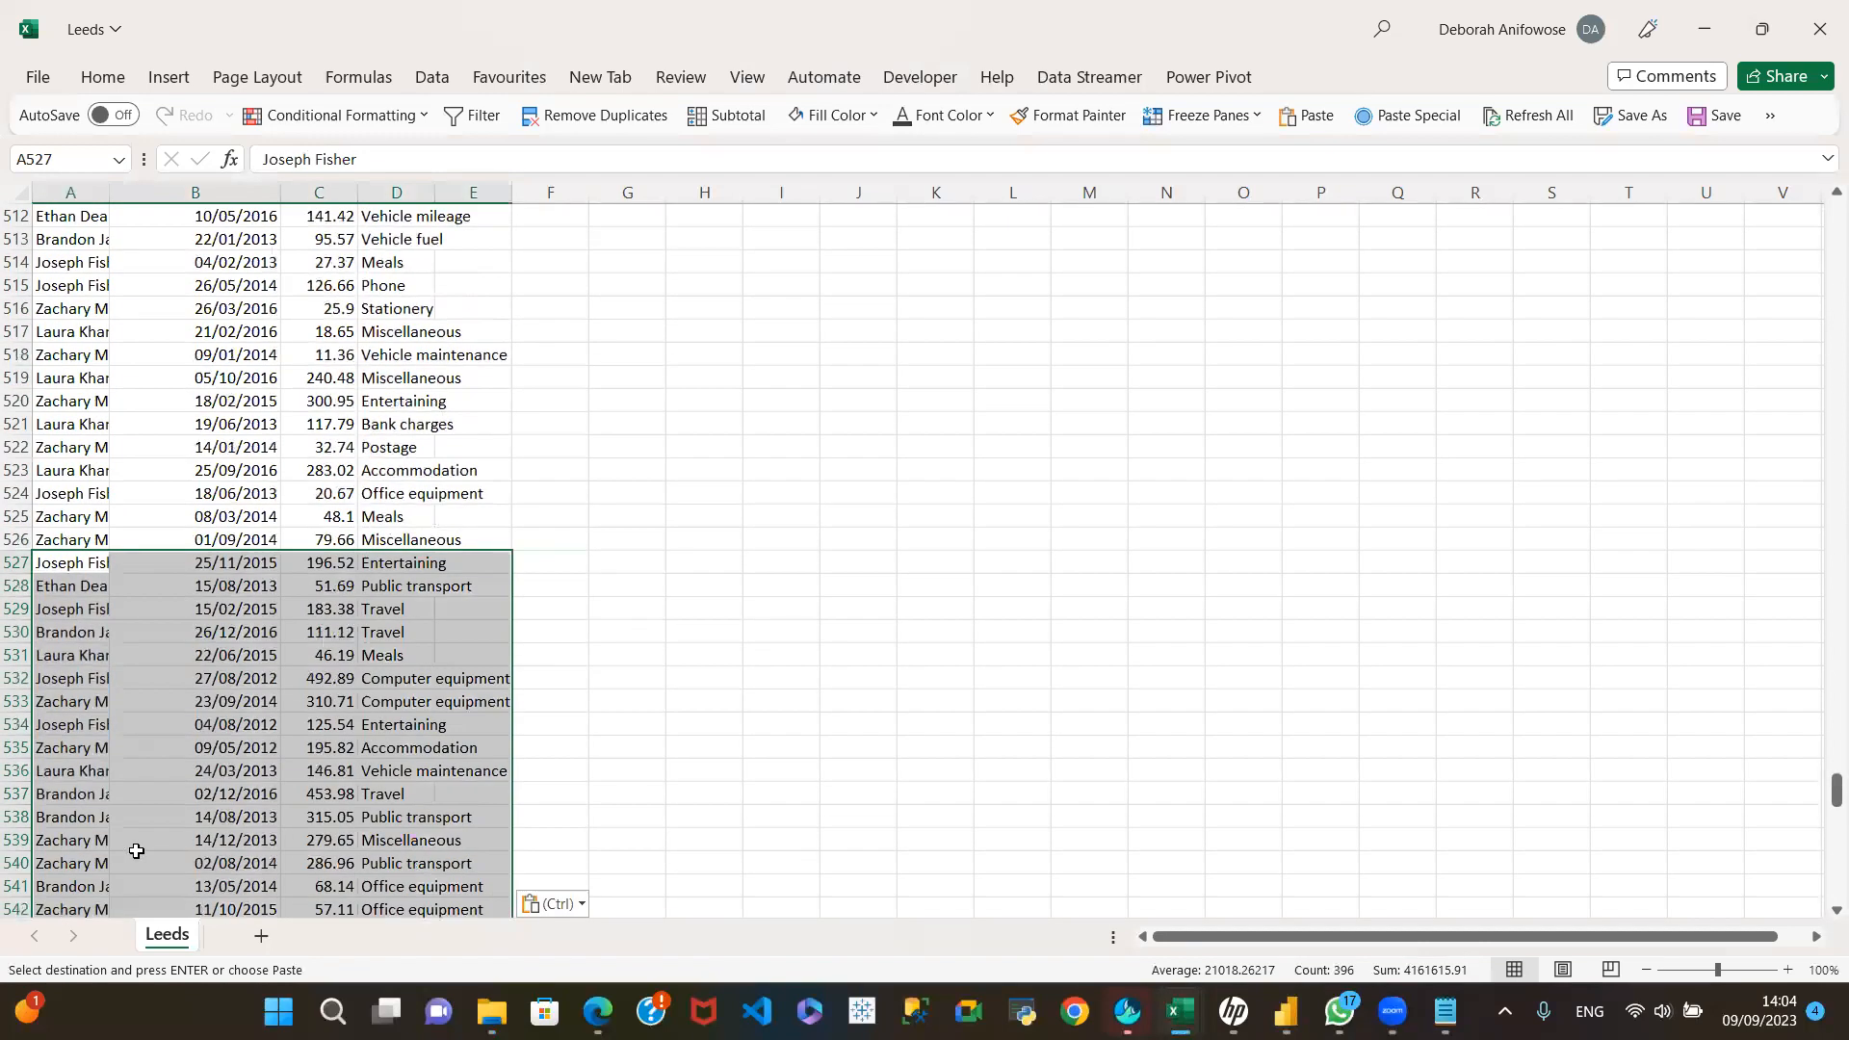
{"action": "scroll", "coordinate": [348, 644], "scroll_direction": "down", "scroll_amount": 3}
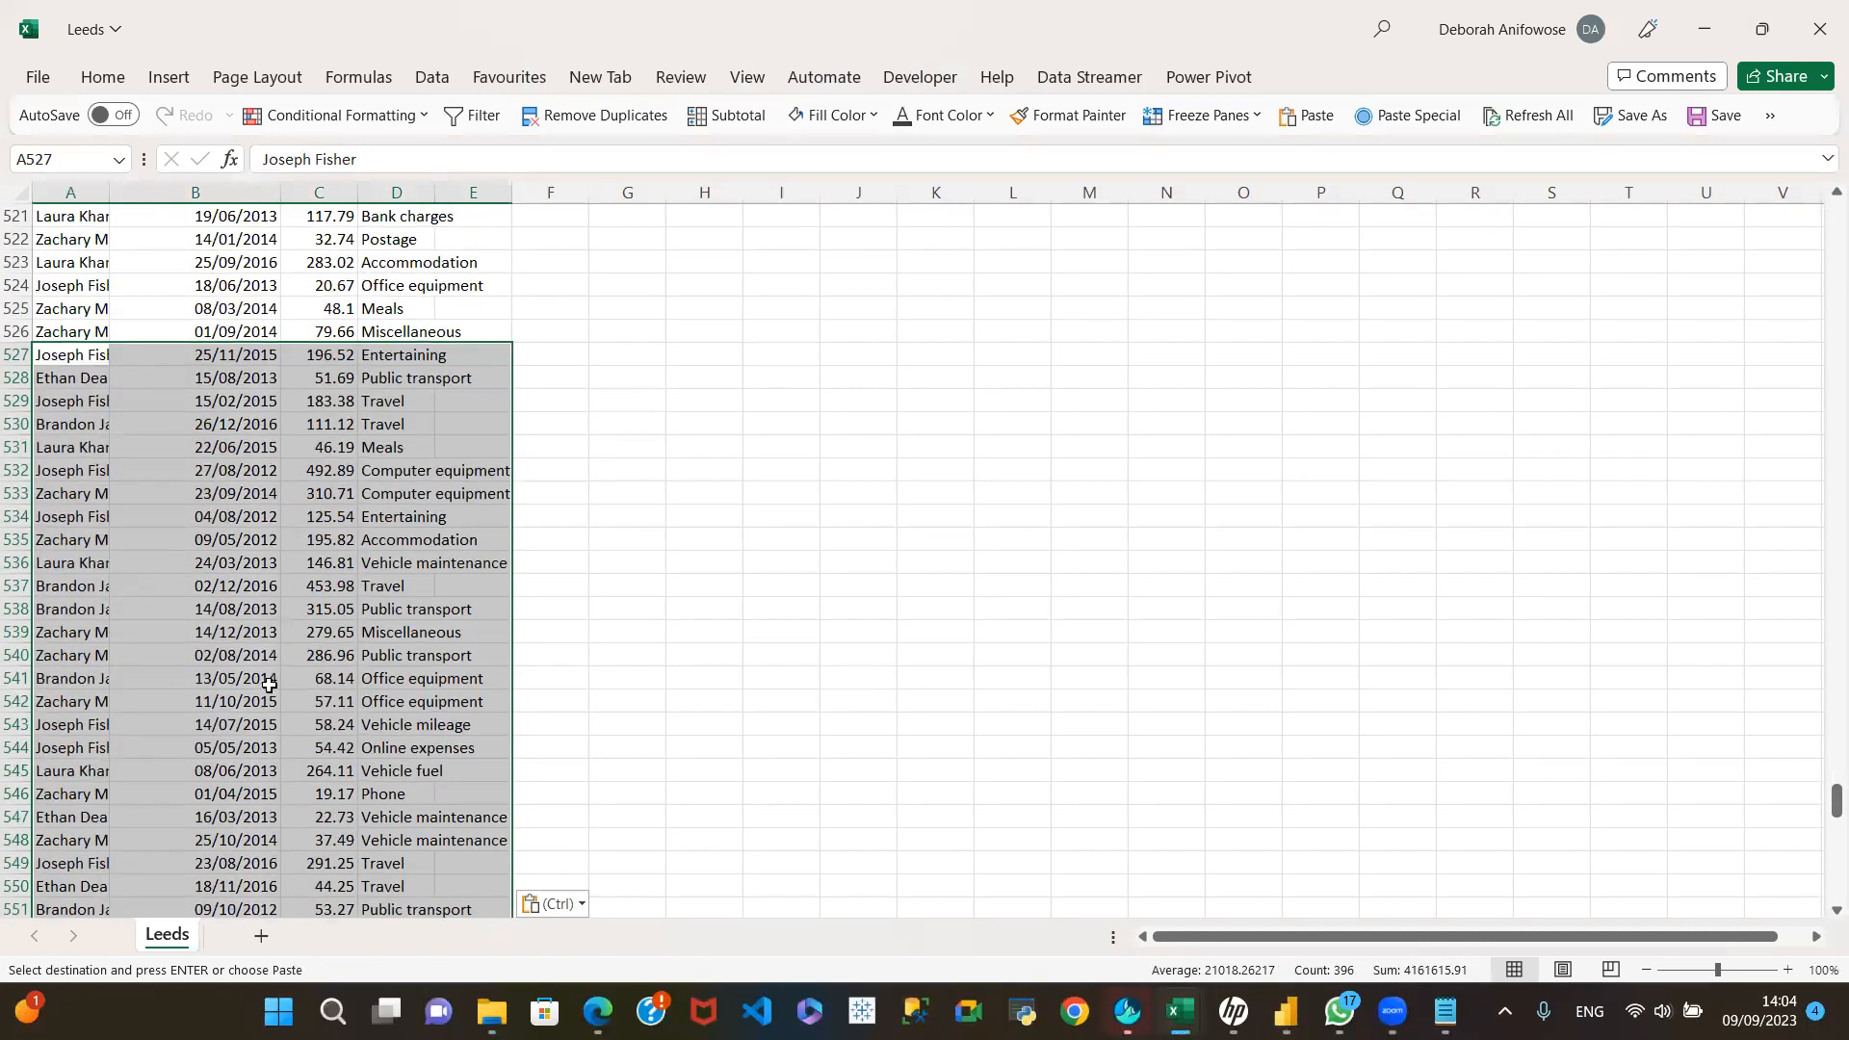
{"action": "scroll", "coordinate": [173, 774], "scroll_direction": "down", "scroll_amount": 4}
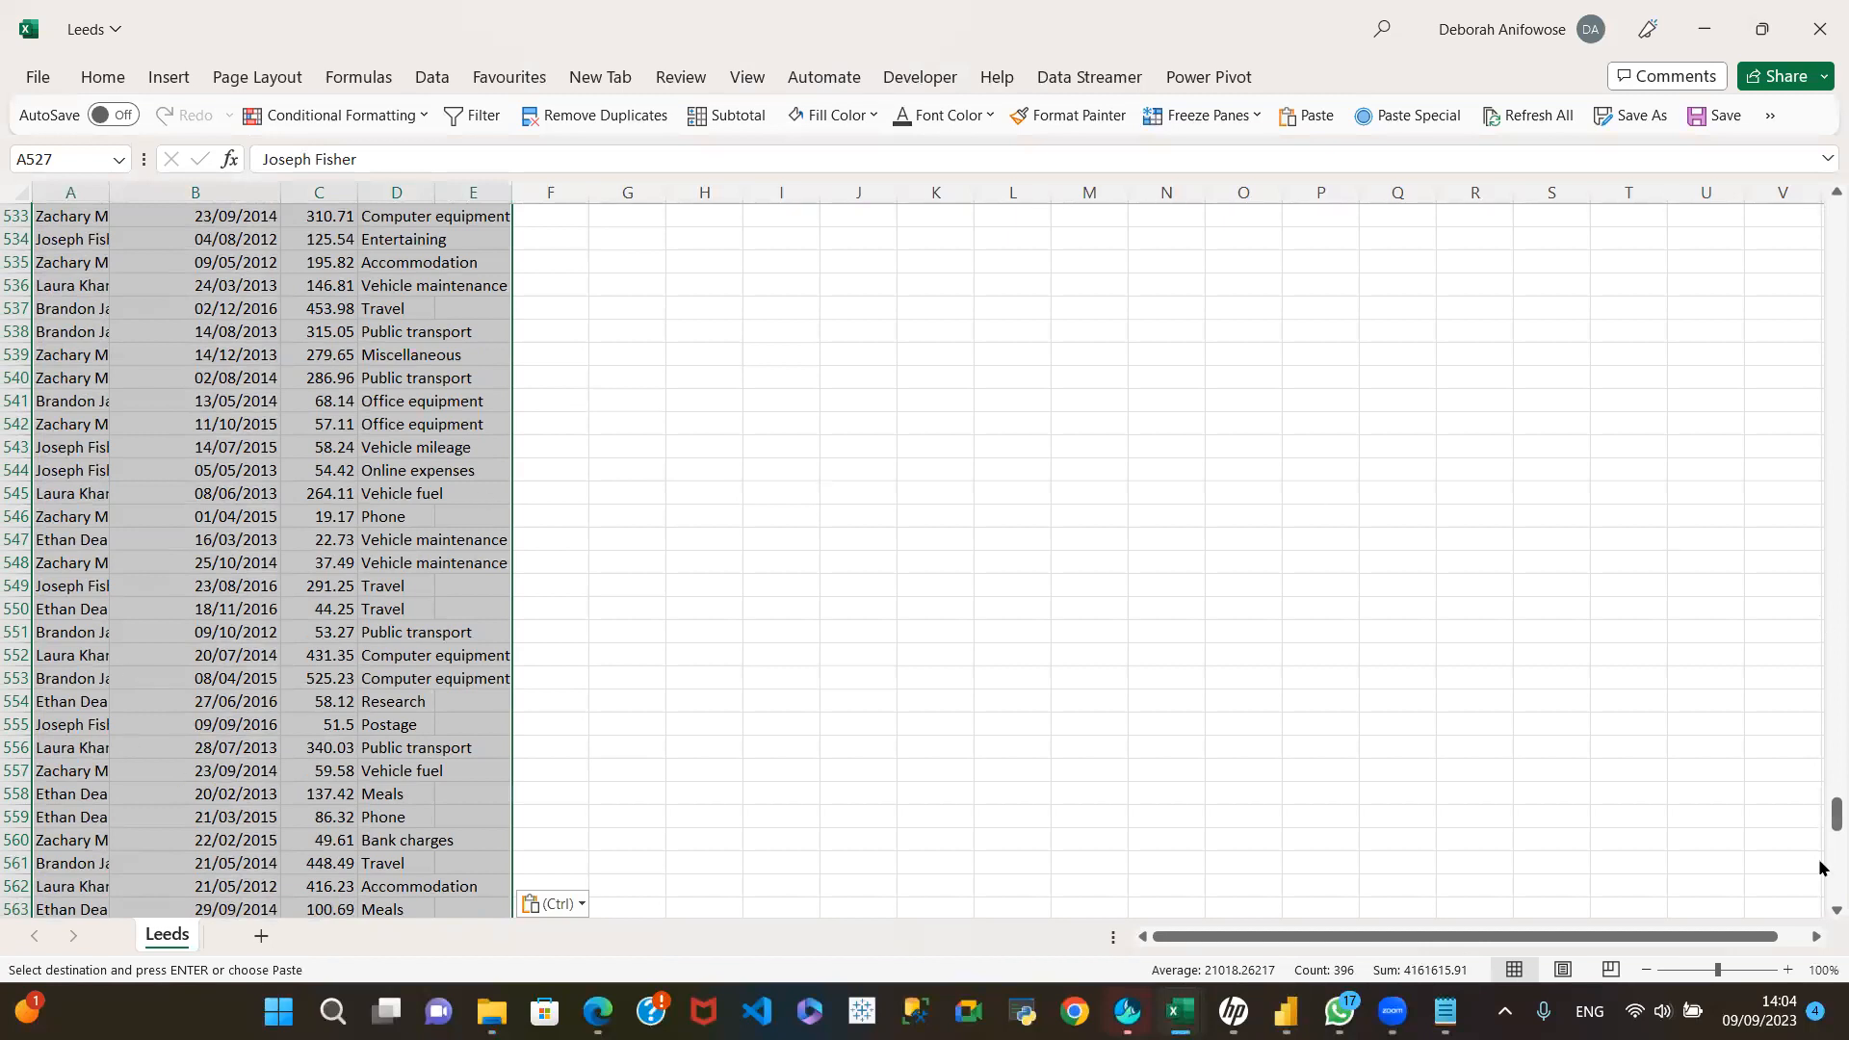
{"action": "left_click_drag", "start_coordinate": [1823, 821], "coordinate": [1821, 29]}
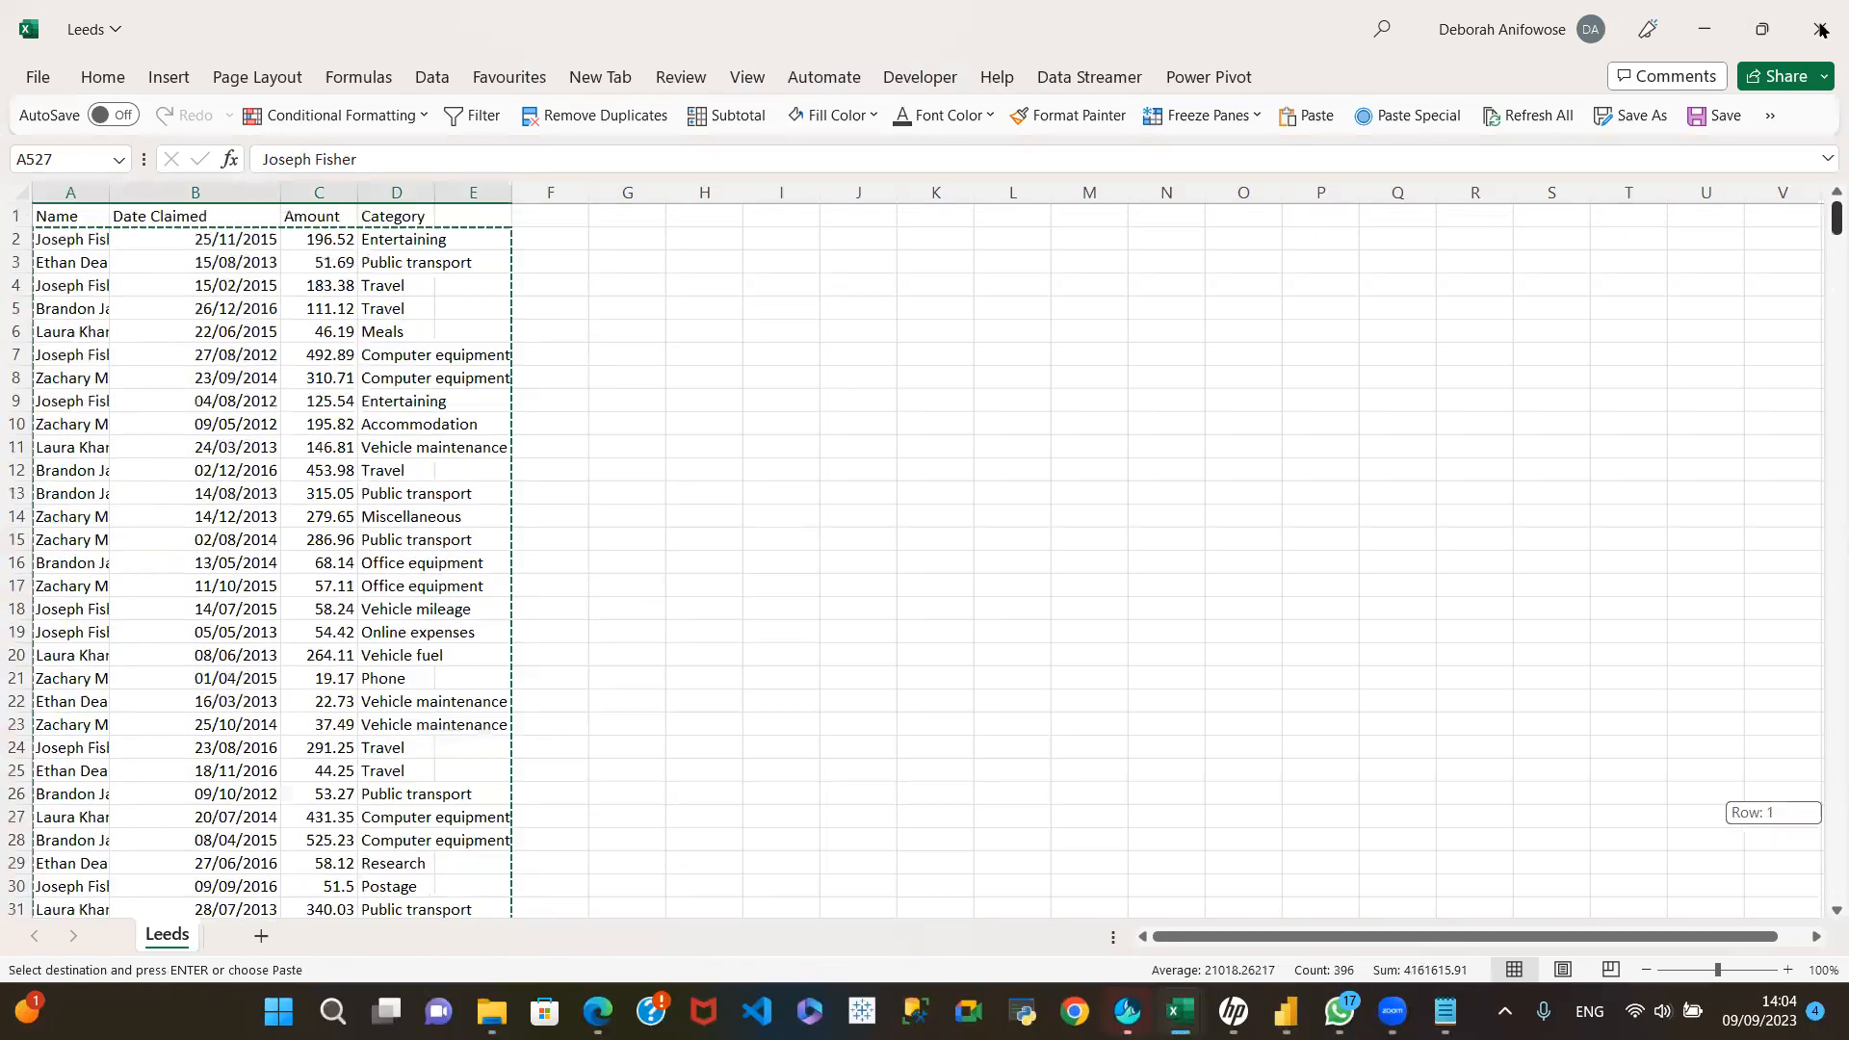
Step: Save the Leeds CSV file under its existing name and close it
{"action": "left_click", "coordinate": [31, 83]}
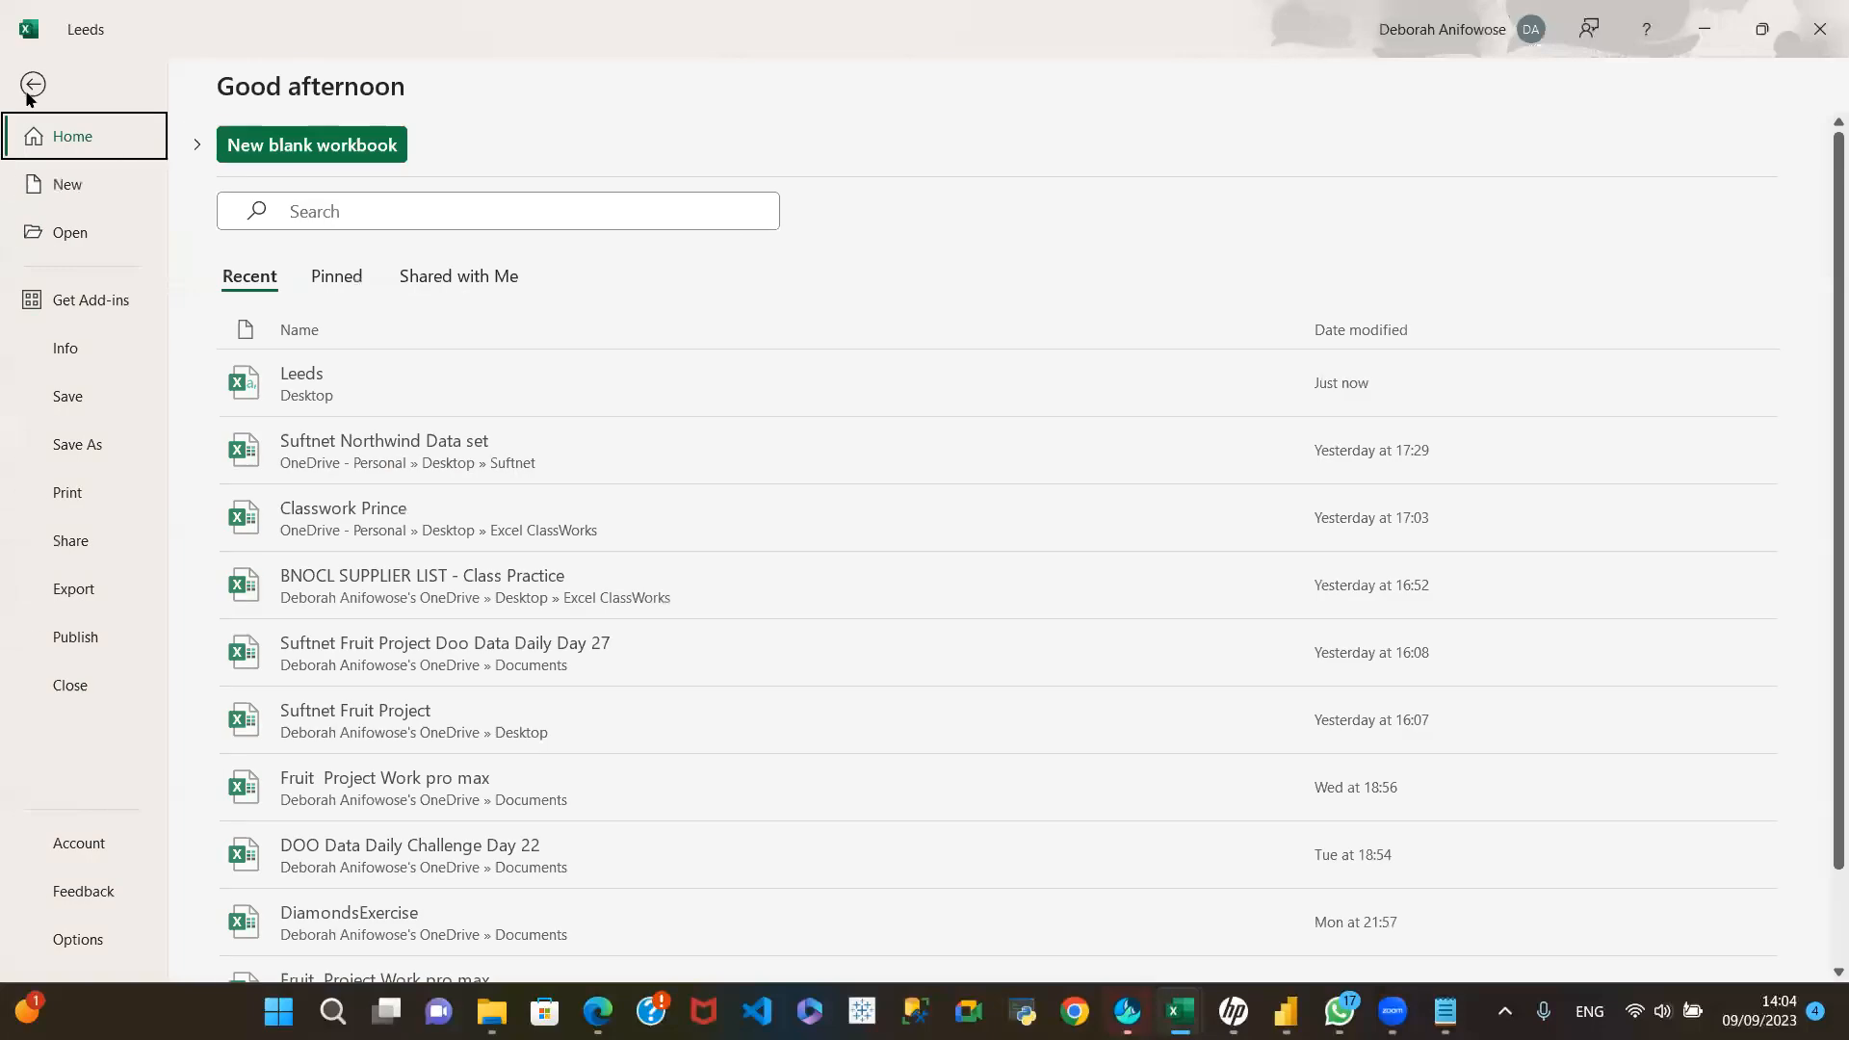
{"action": "left_click", "coordinate": [61, 398]}
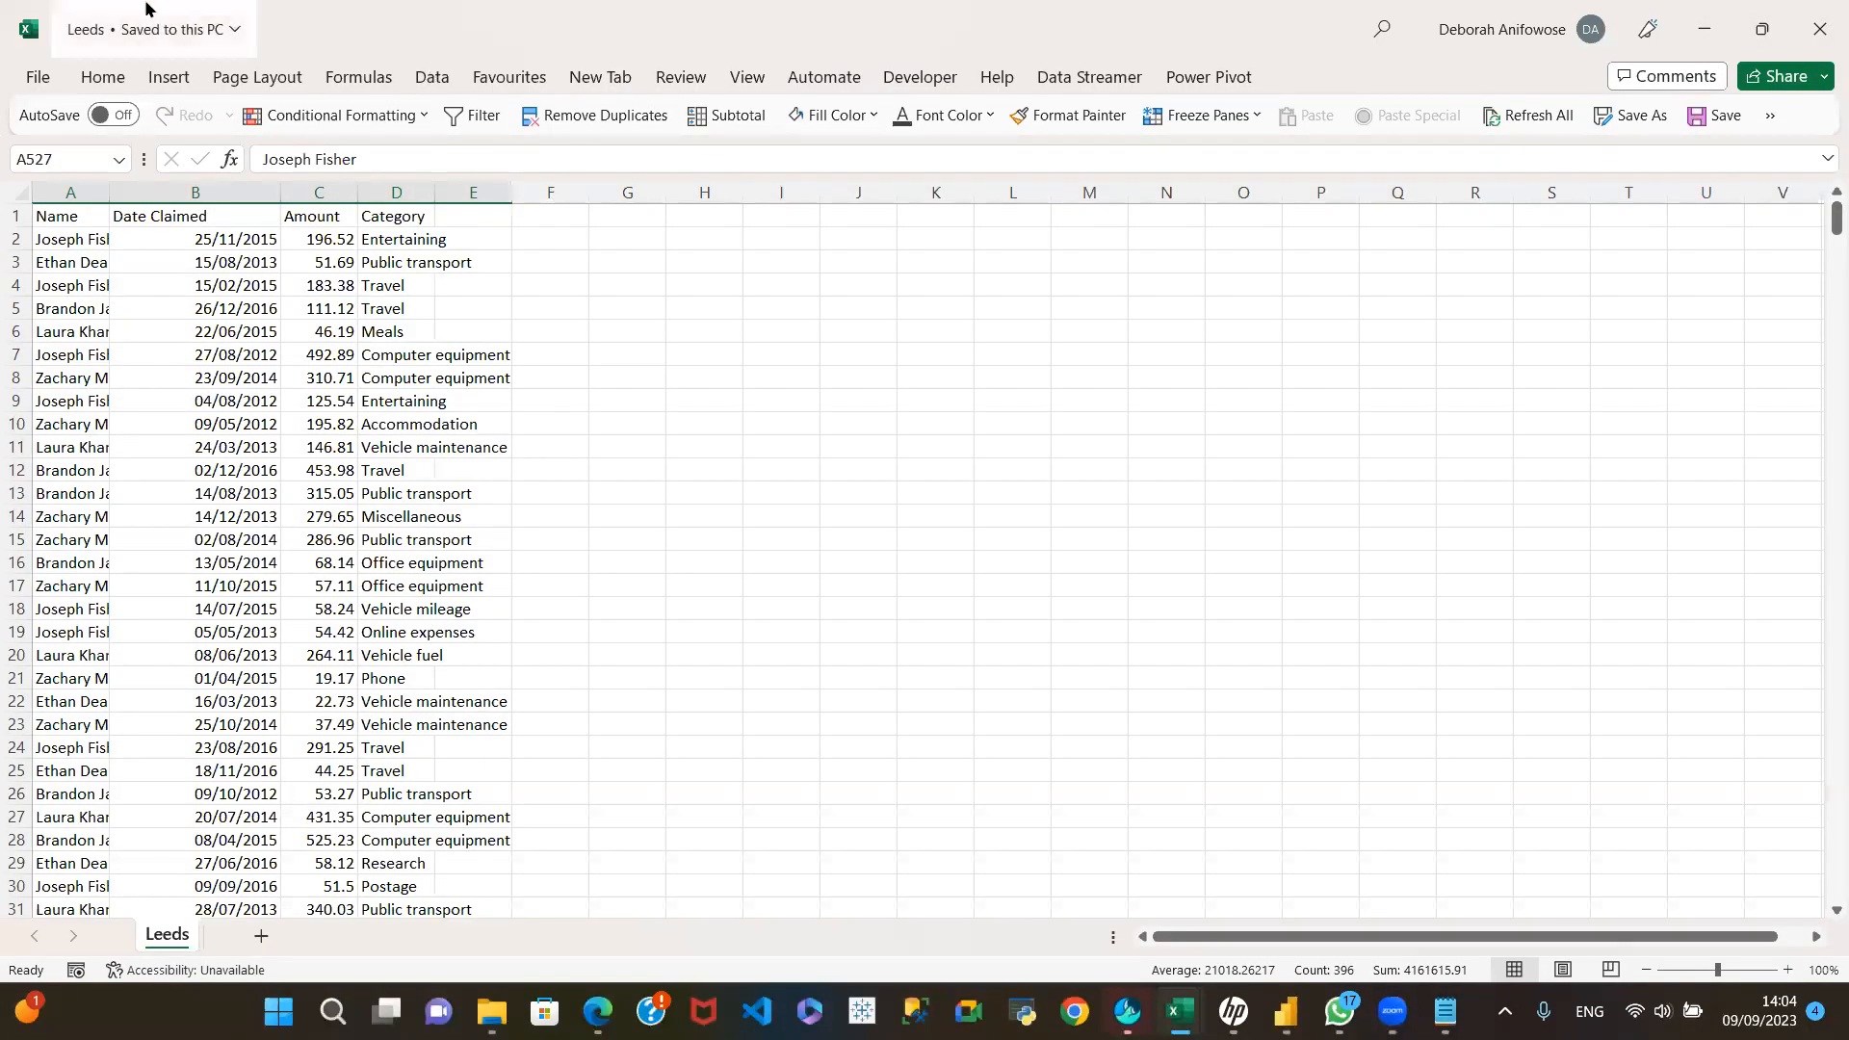
{"action": "left_click", "coordinate": [42, 85]}
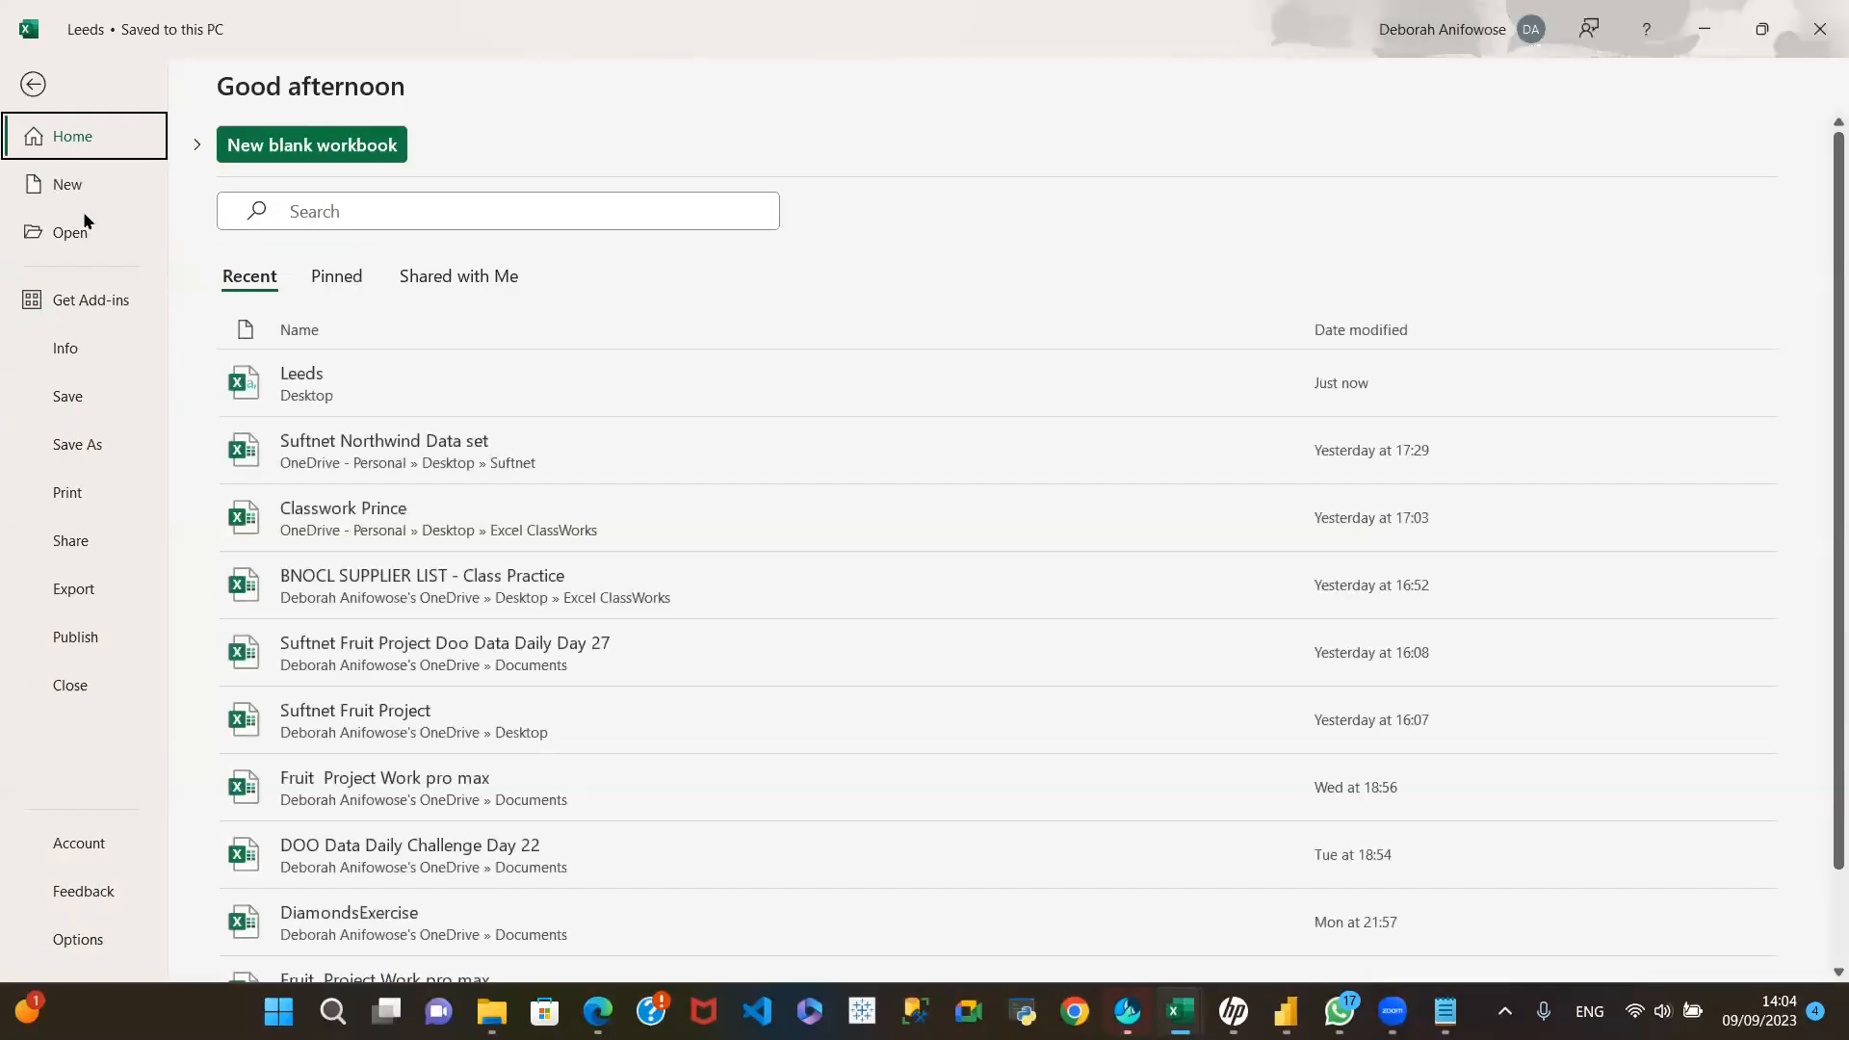
{"action": "left_click", "coordinate": [66, 395]}
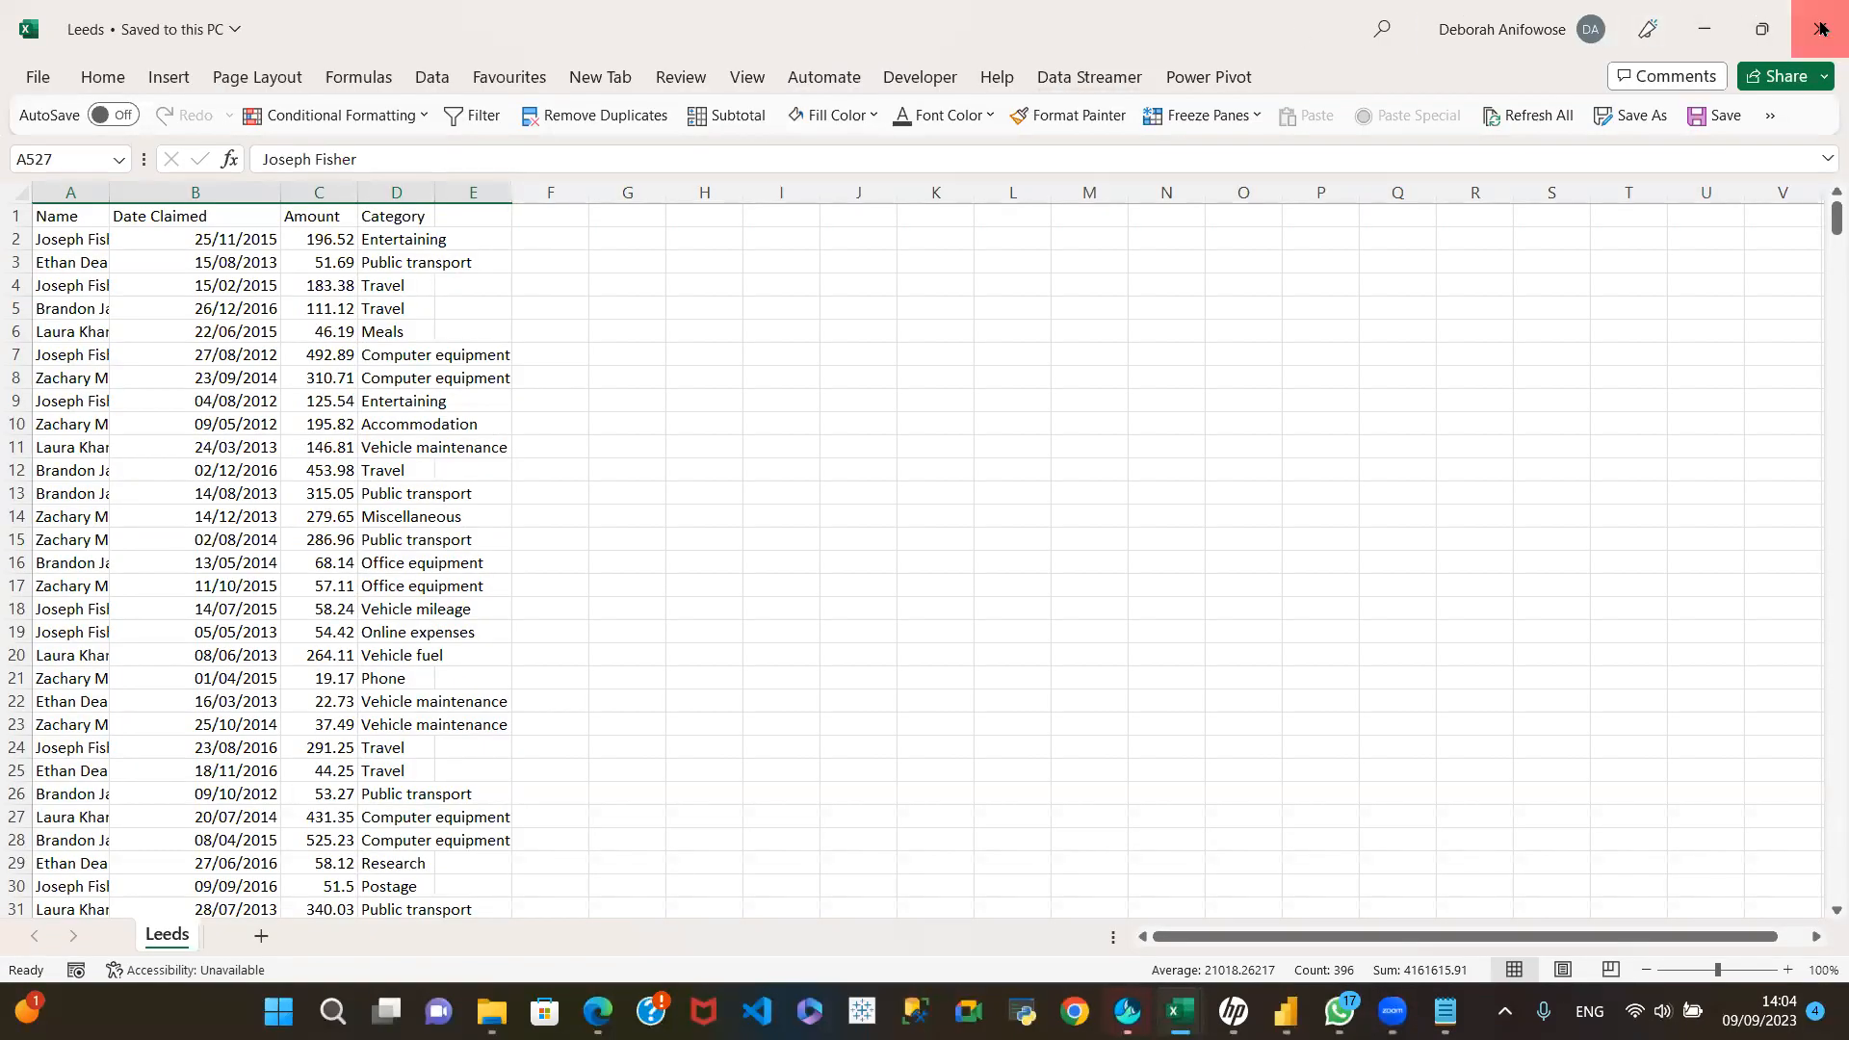
{"action": "left_click", "coordinate": [1820, 29]}
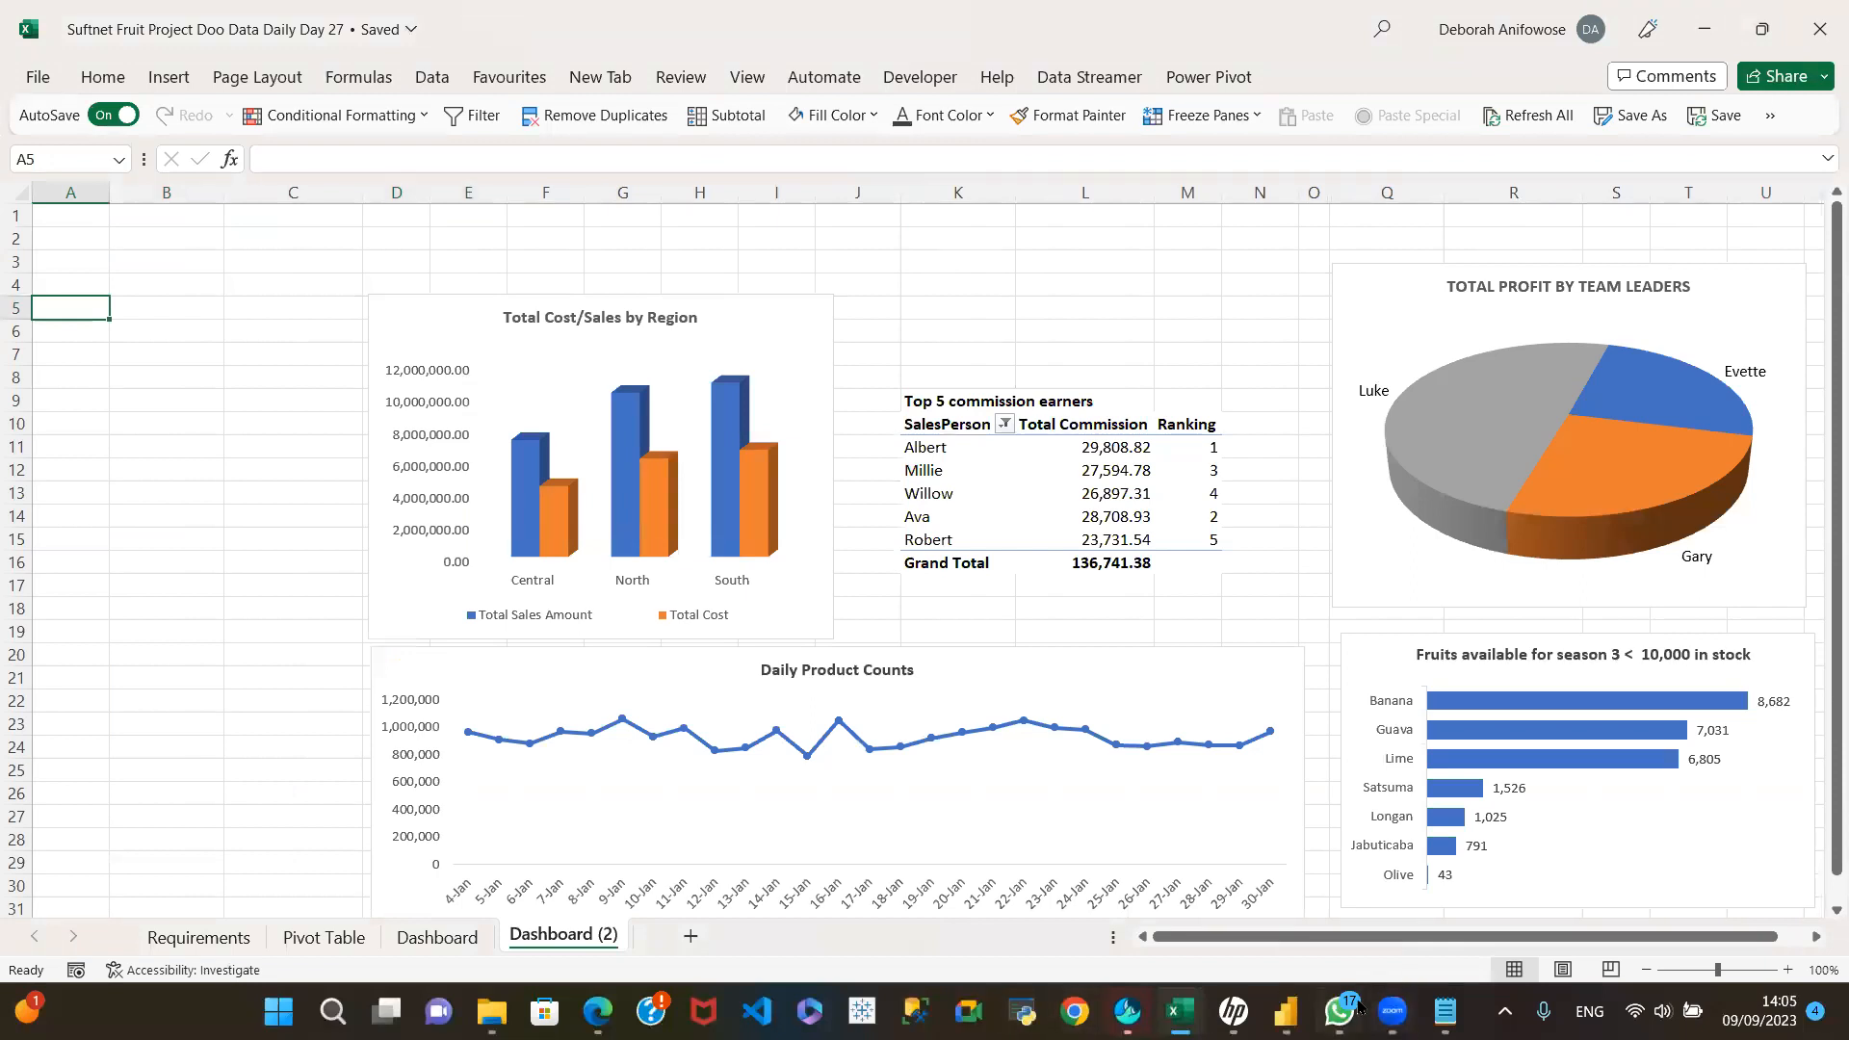
Step: Switch back to Power Query Editor and refresh all query previews, with the Leeds query selected
{"action": "mouse_move", "coordinate": [1287, 1012]}
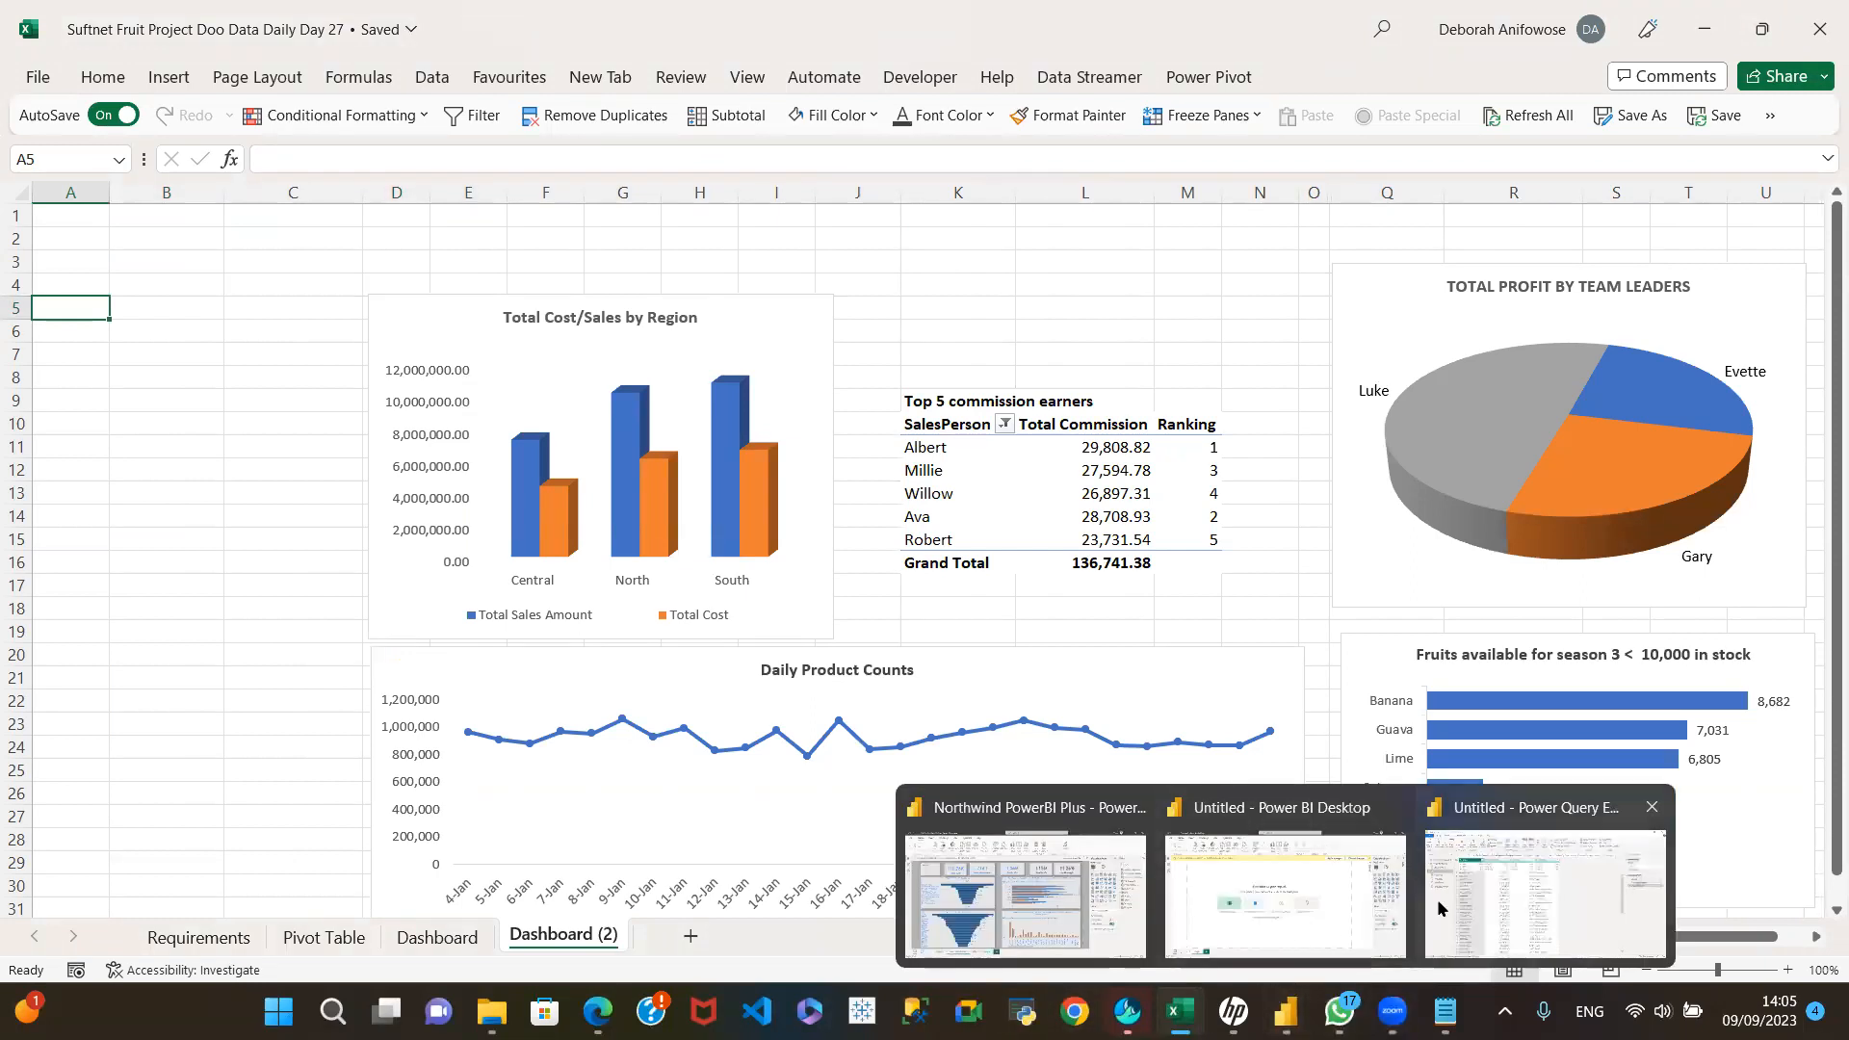
{"action": "left_click", "coordinate": [1483, 888]}
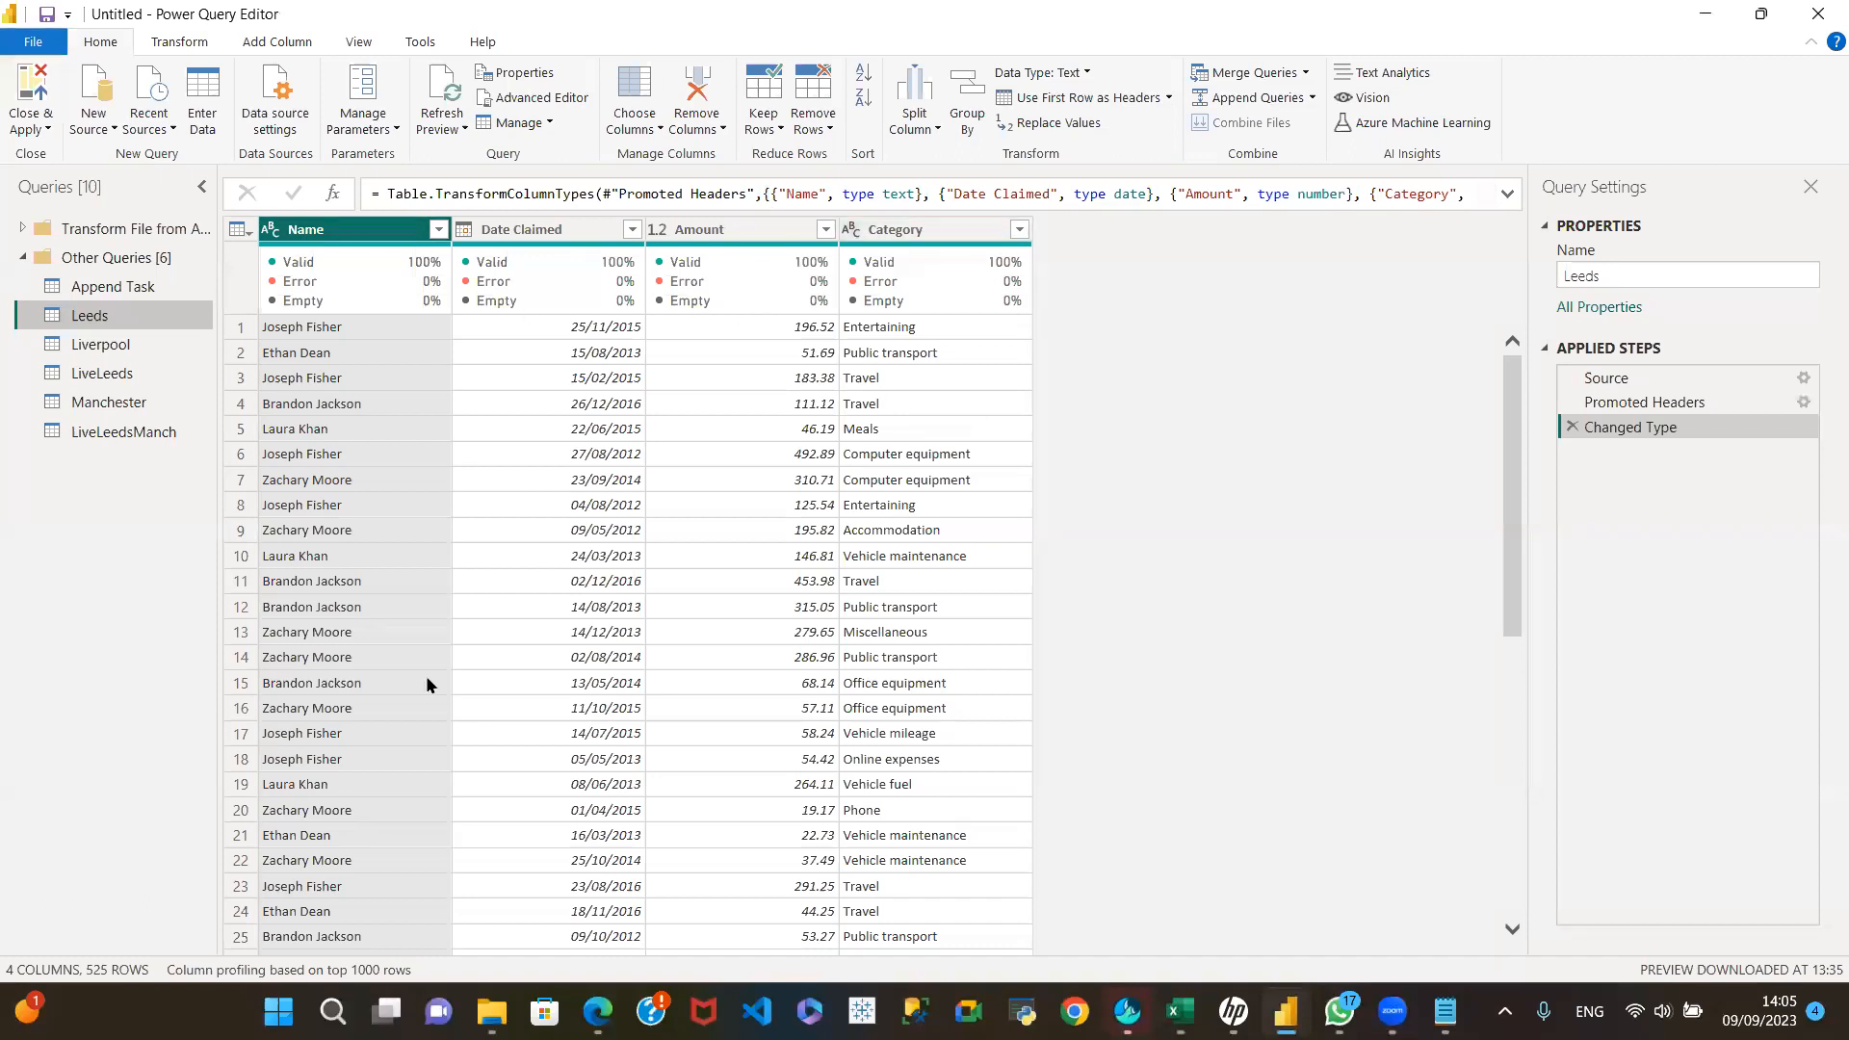
{"action": "mouse_move", "coordinate": [83, 320]}
{"action": "left_mouse_down"}
{"action": "mouse_move", "coordinate": [87, 295]}
{"action": "mouse_move", "coordinate": [87, 328]}
{"action": "left_mouse_up"}
{"action": "left_click", "coordinate": [446, 127]}
{"action": "left_click", "coordinate": [474, 180]}
Step: Check the file settings of the Leeds query's Source step and close them without changes
{"action": "left_click", "coordinate": [1806, 383]}
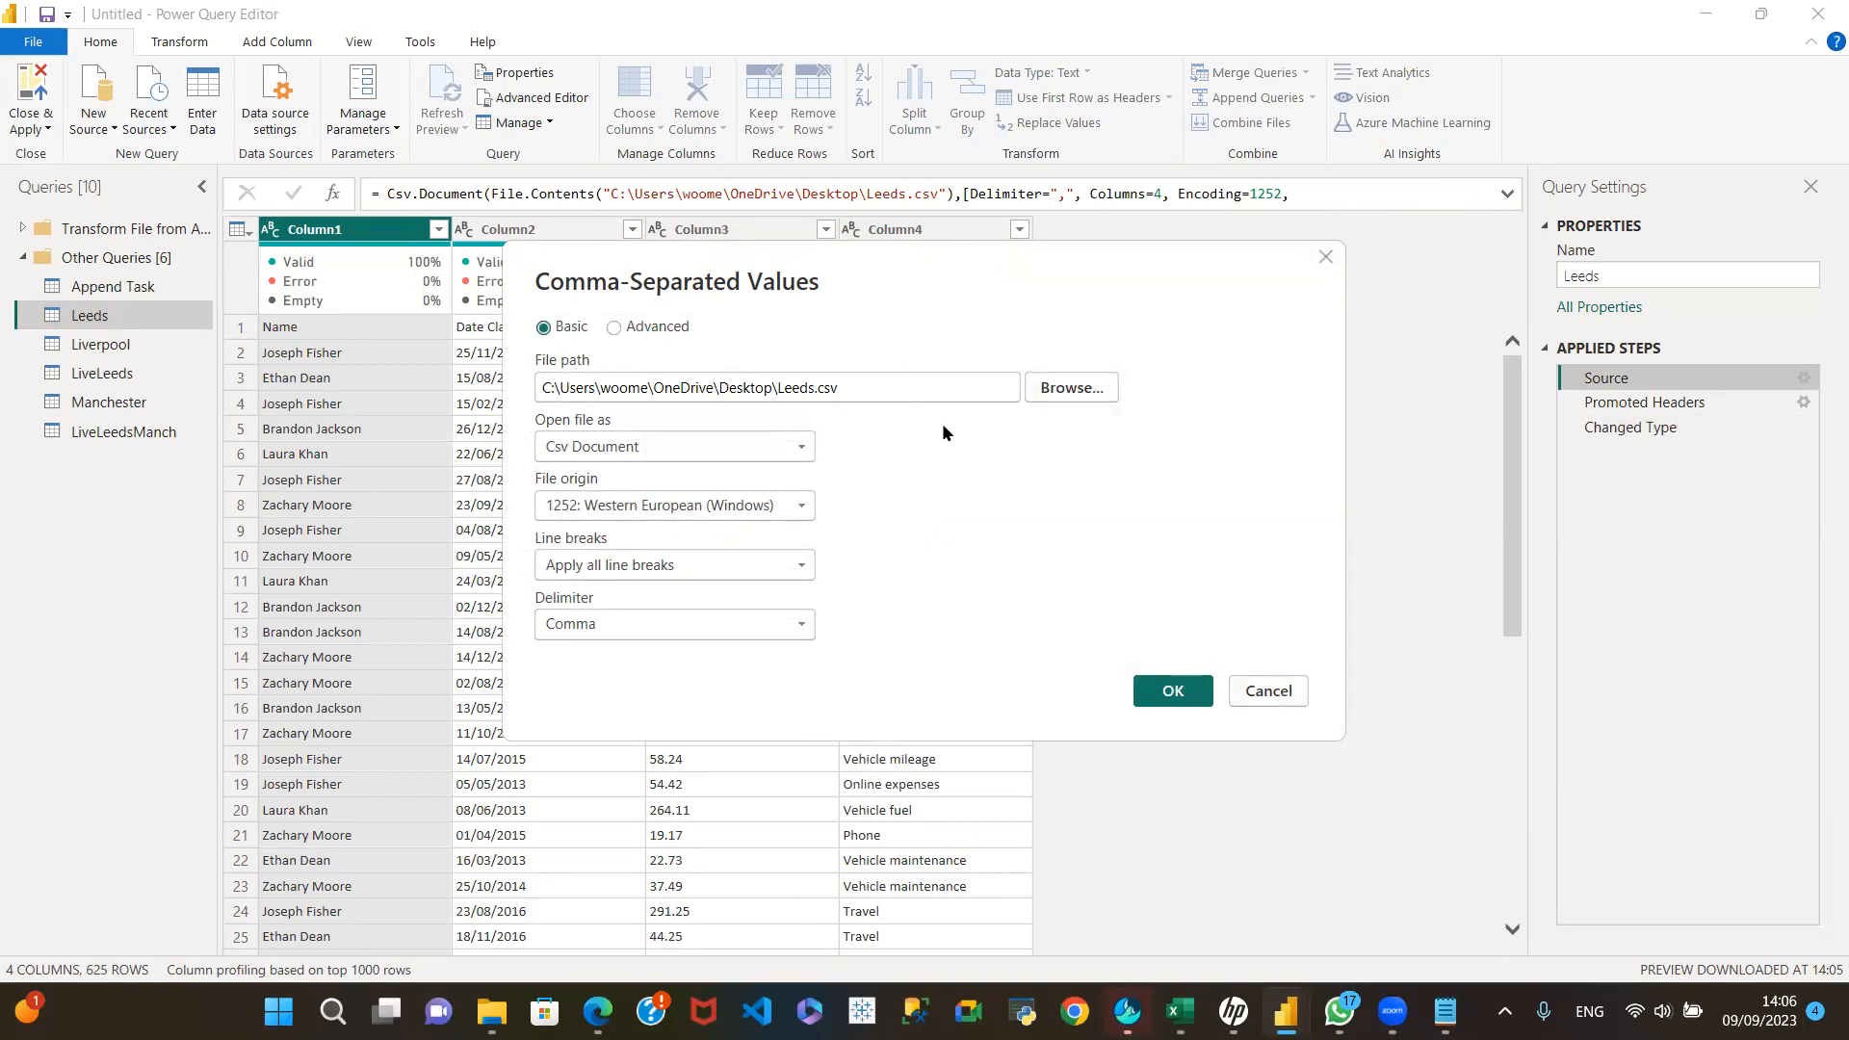
{"action": "left_click", "coordinate": [1289, 690]}
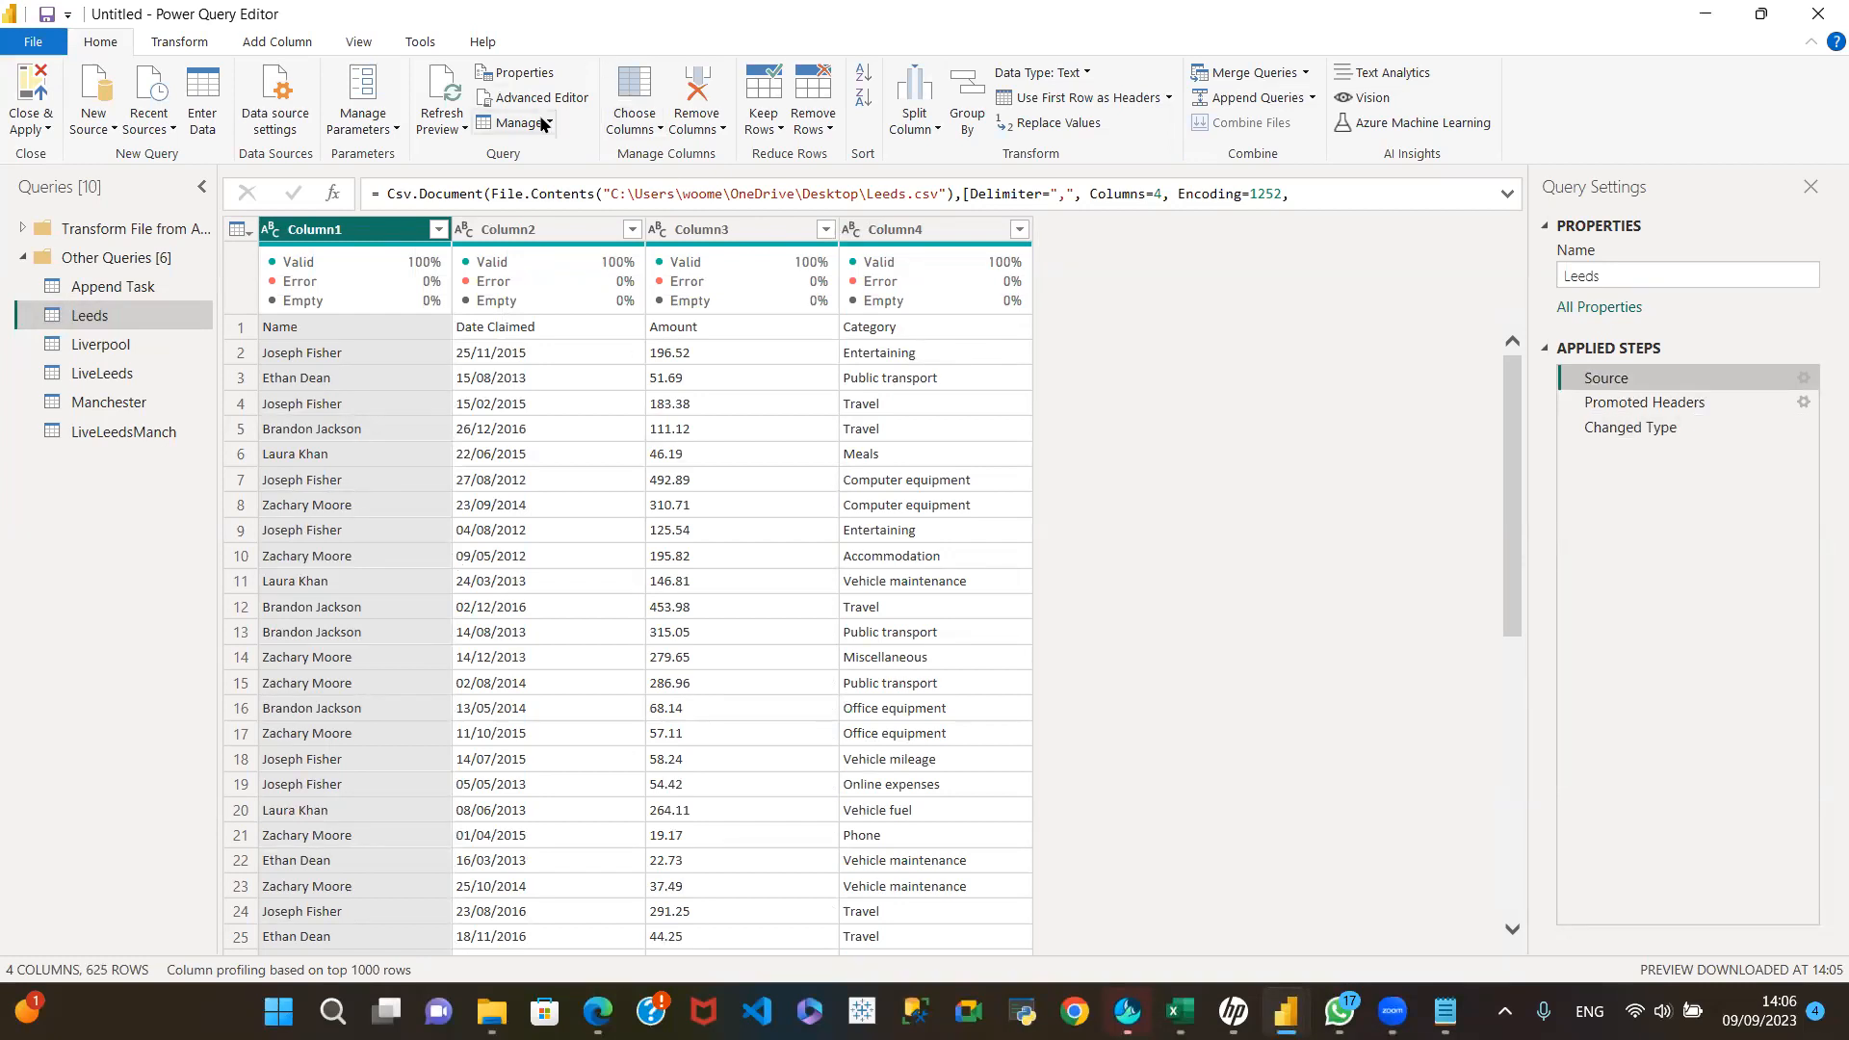
{"action": "left_click", "coordinate": [439, 126]}
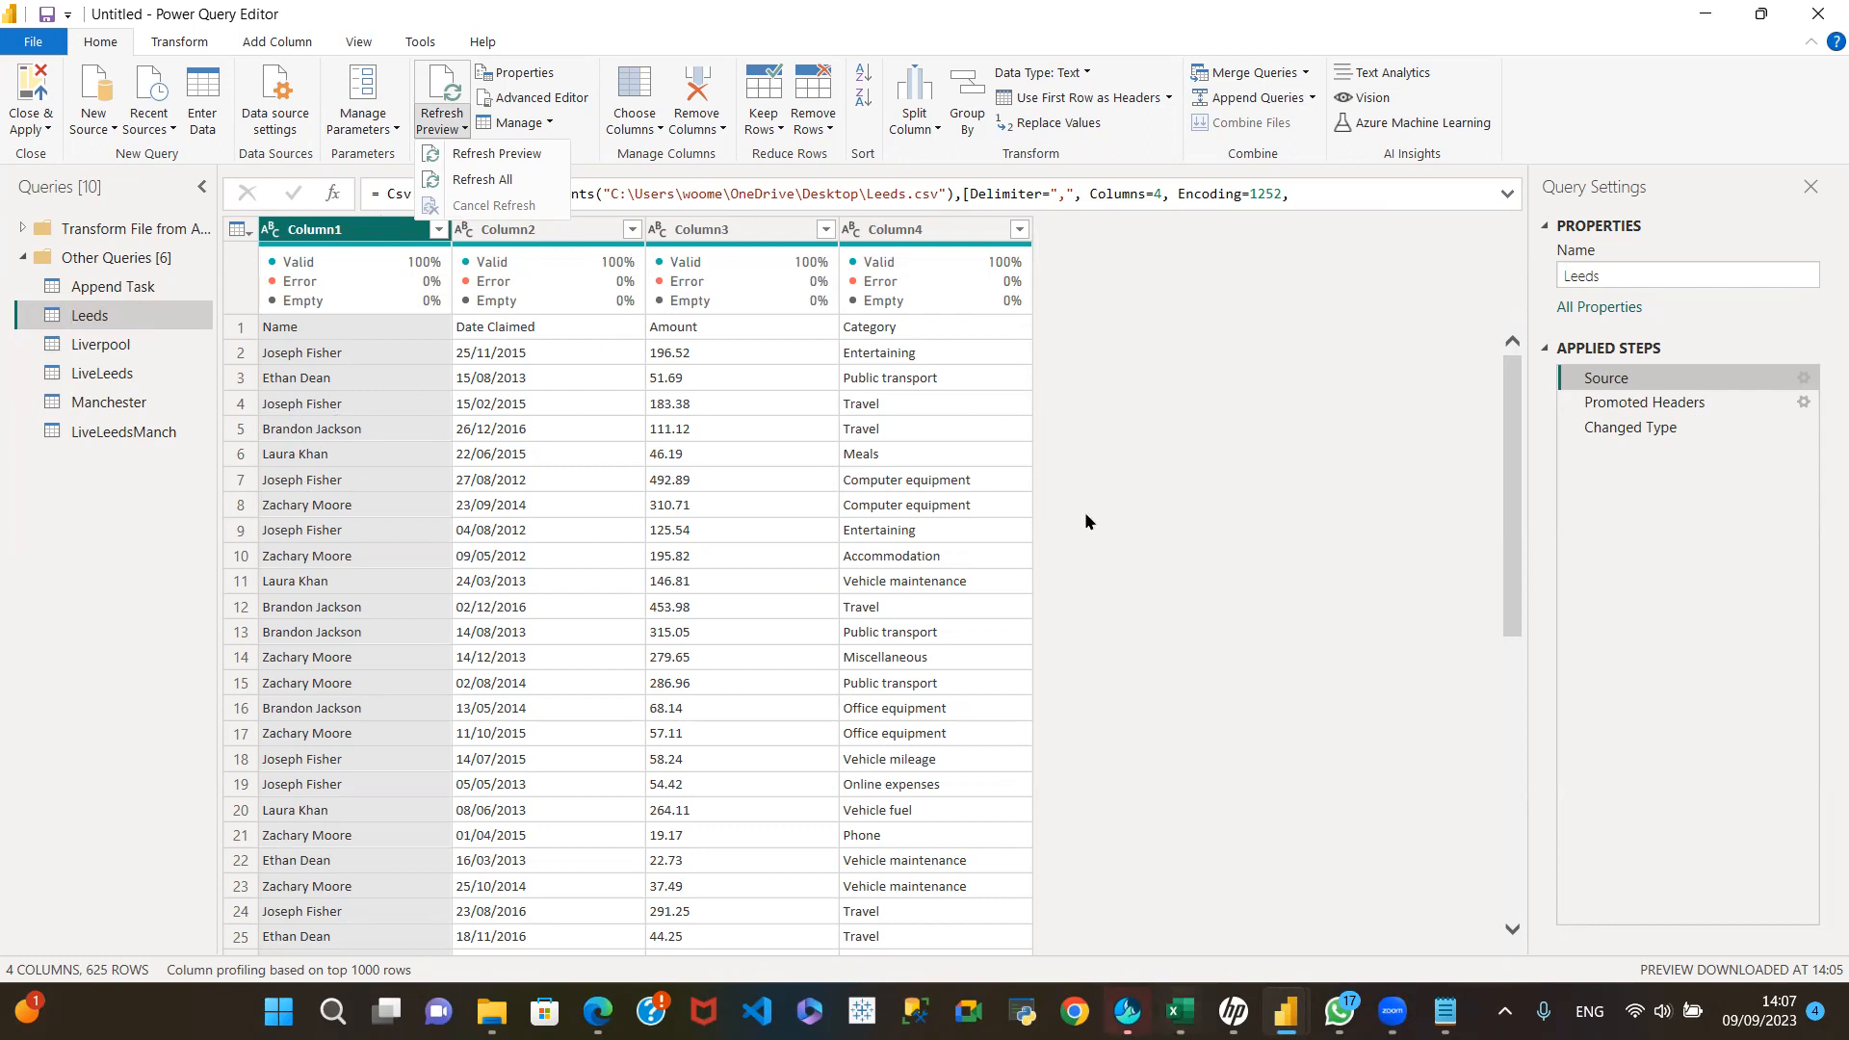
{"action": "left_click", "coordinate": [1013, 19]}
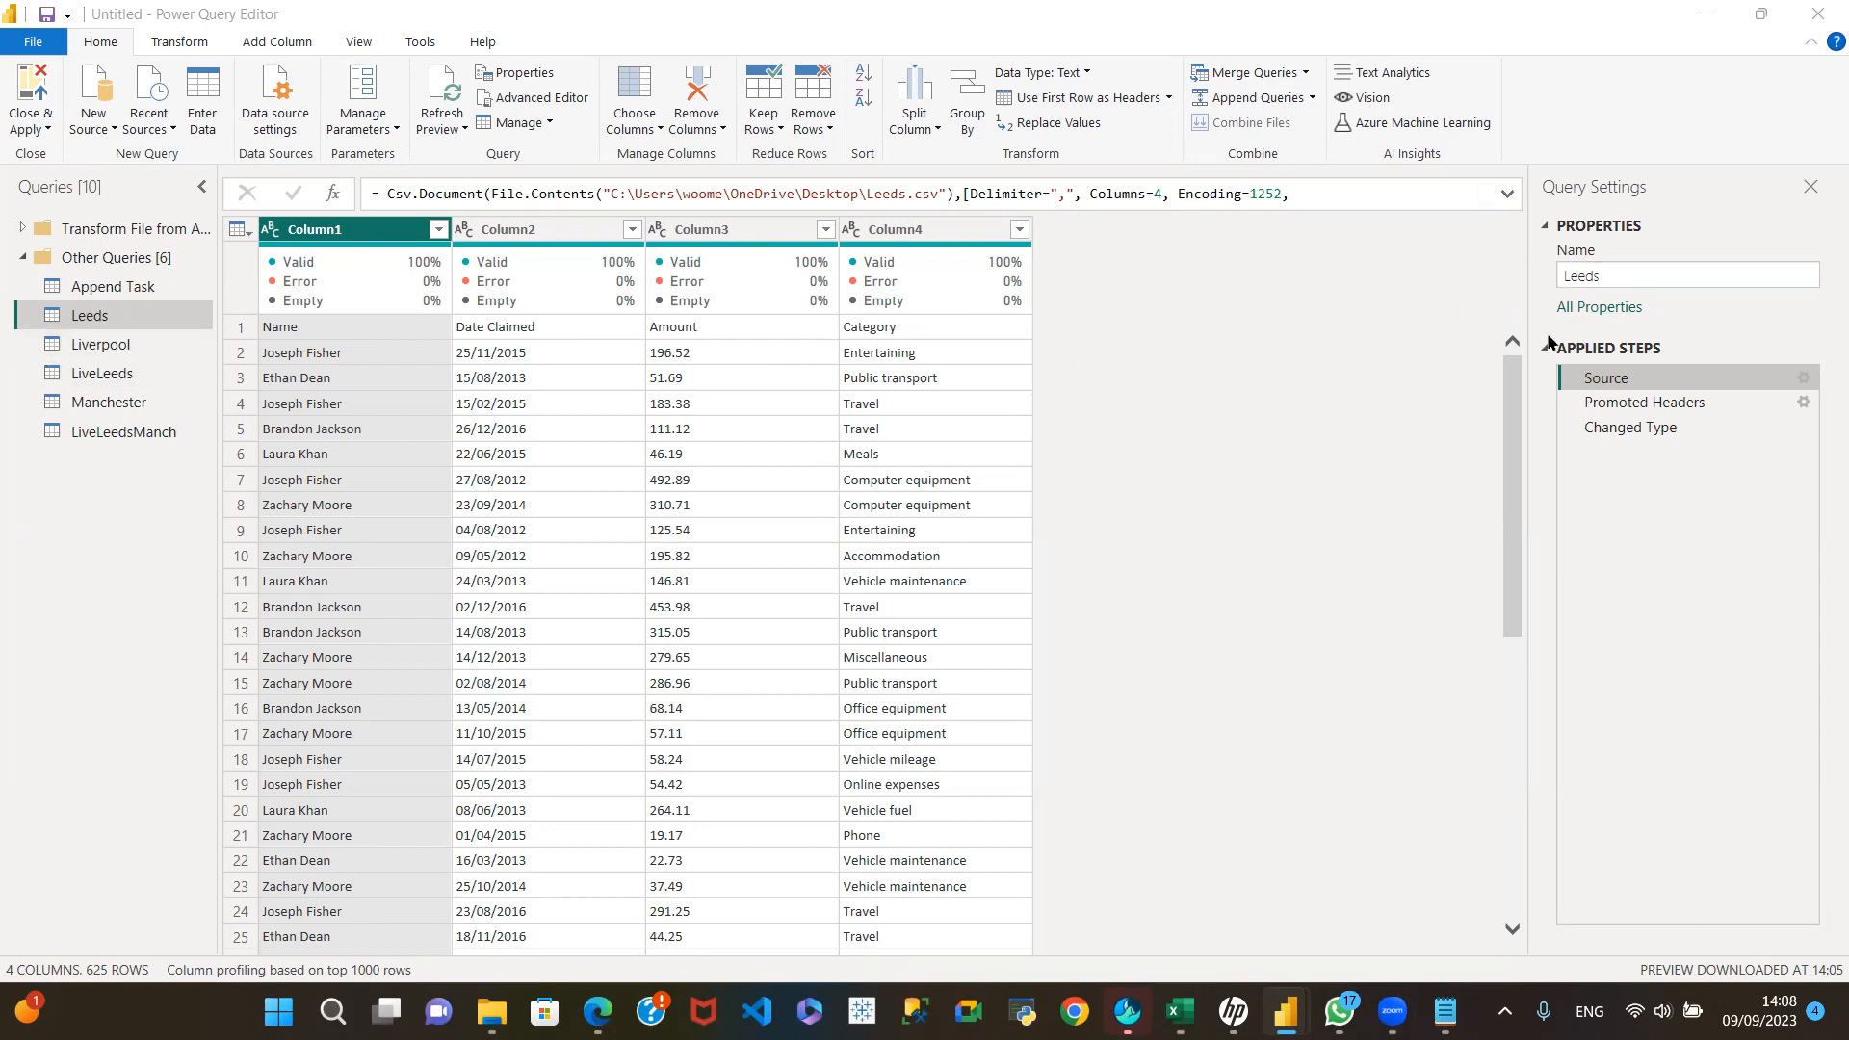
{"action": "left_click", "coordinate": [99, 317]}
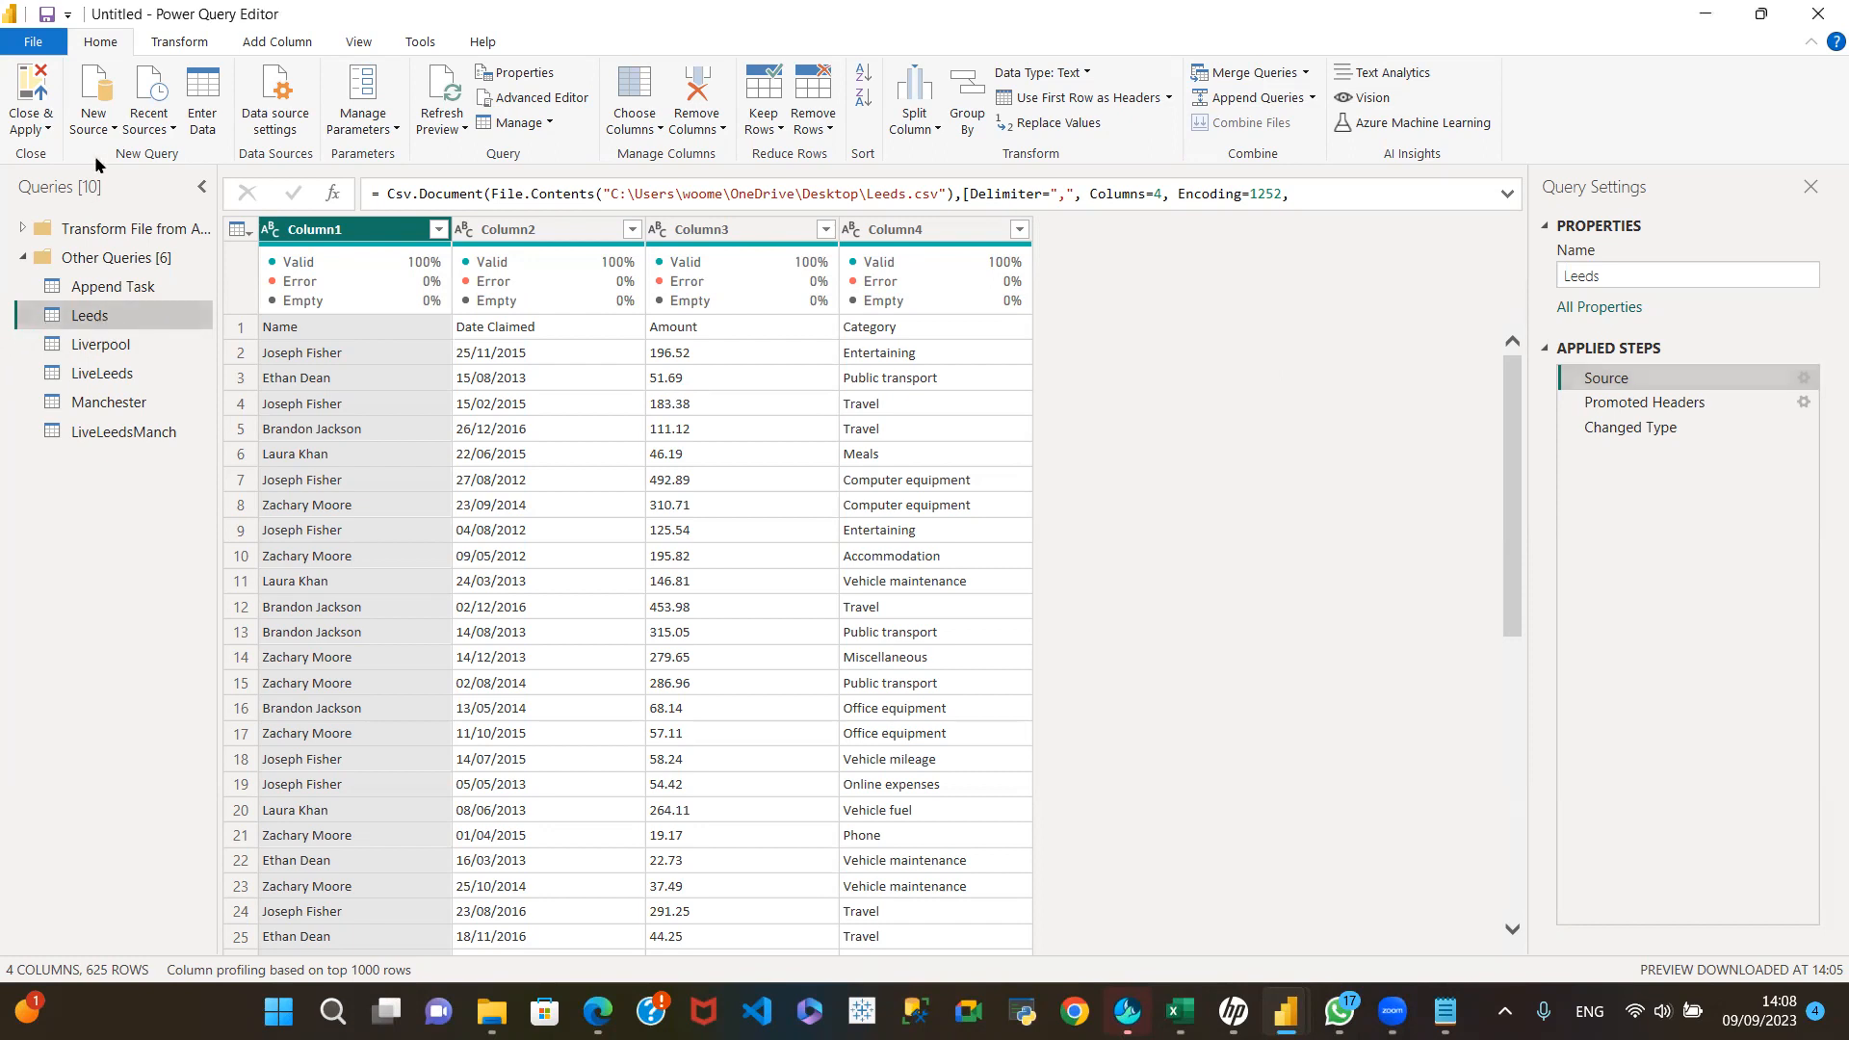
{"action": "left_click", "coordinate": [1306, 73]}
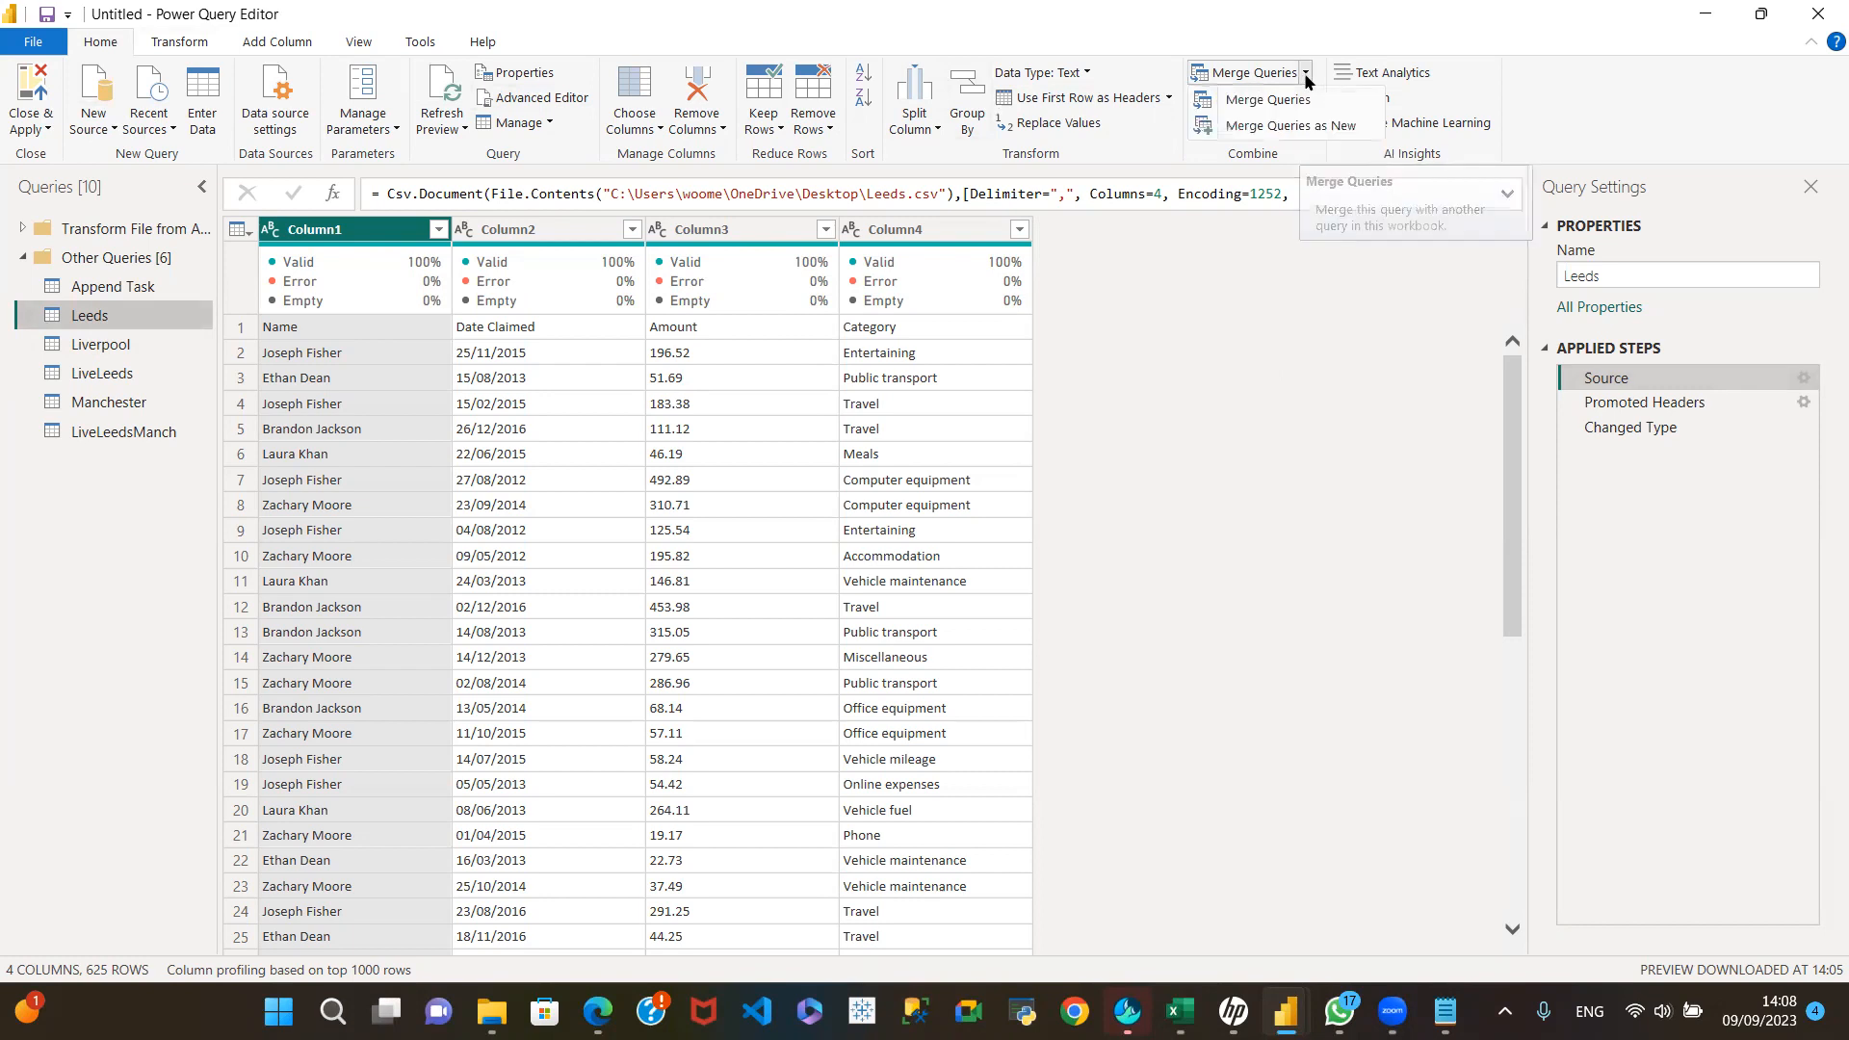
{"action": "left_click", "coordinate": [1286, 127]}
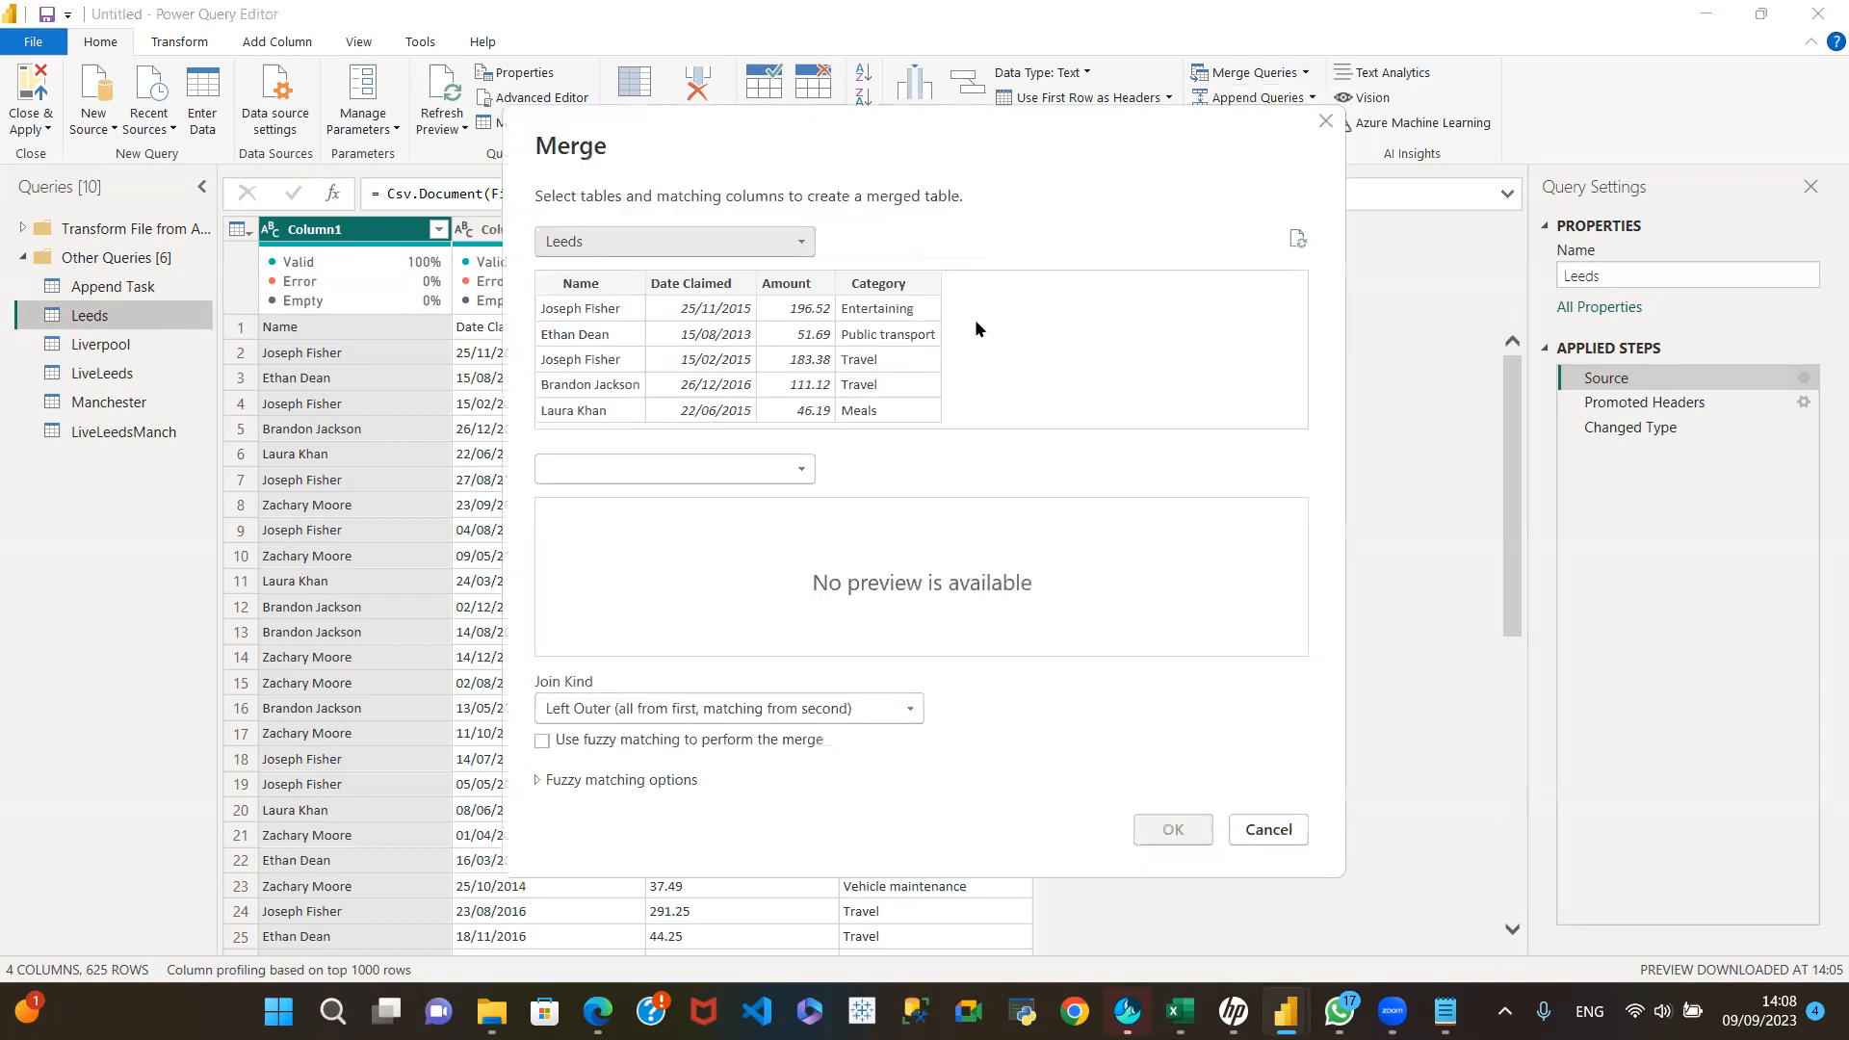
{"action": "left_click", "coordinate": [800, 473]}
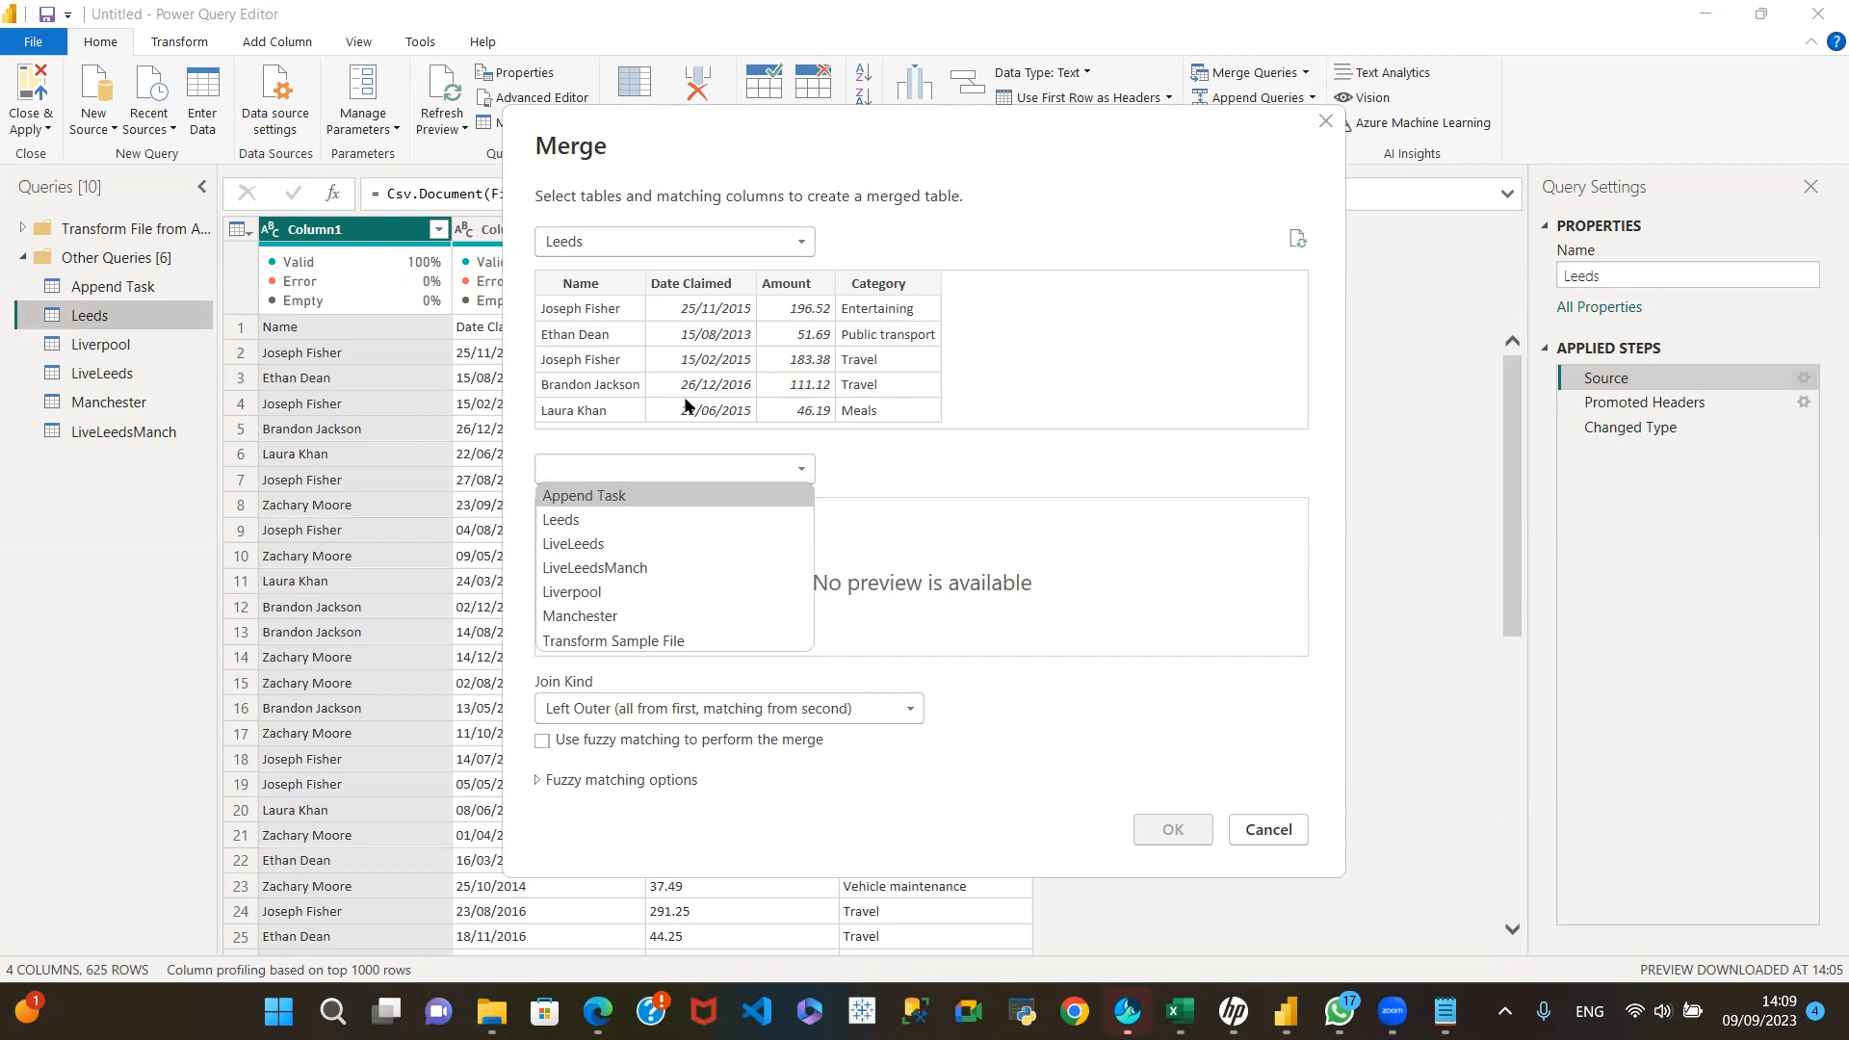
{"action": "left_click", "coordinate": [1254, 842]}
{"action": "left_click", "coordinate": [1254, 842]}
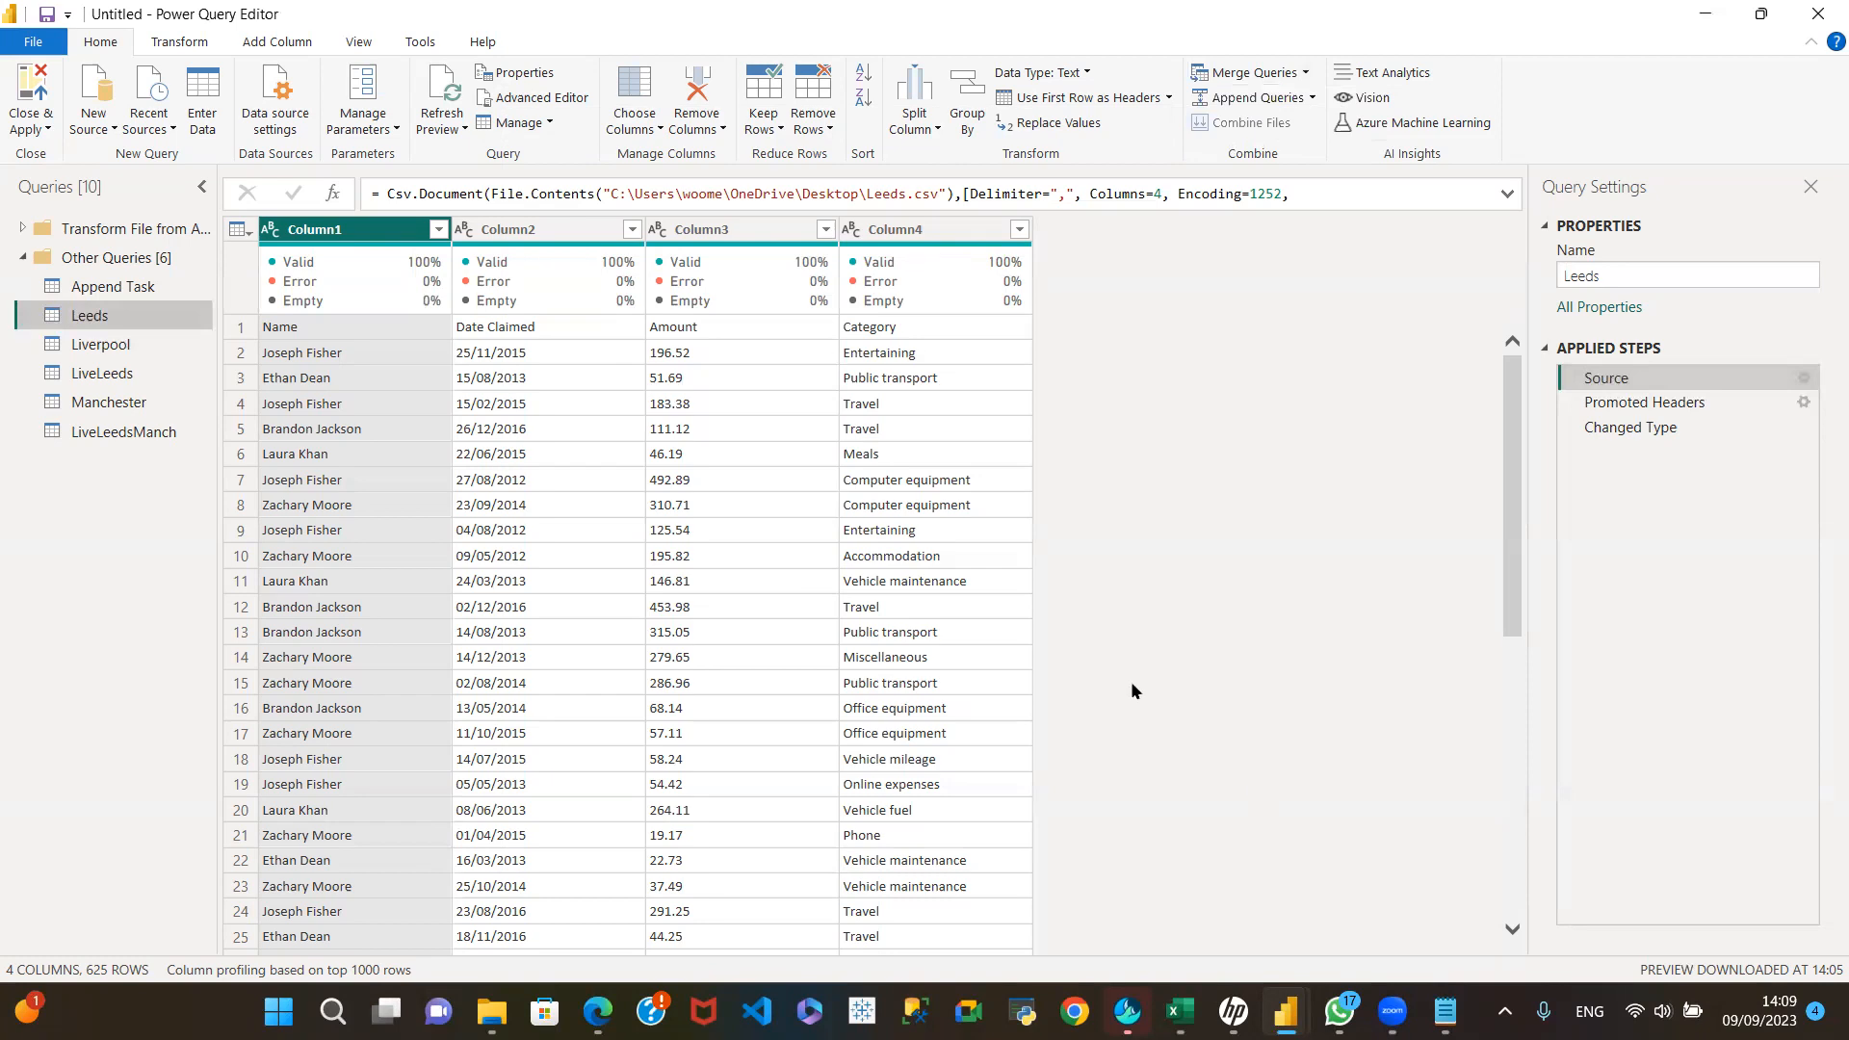
Step: Compare the Liverpool and Leeds queries, and start merging them as a new query with Leeds first and Liverpool second
{"action": "left_click", "coordinate": [107, 339]}
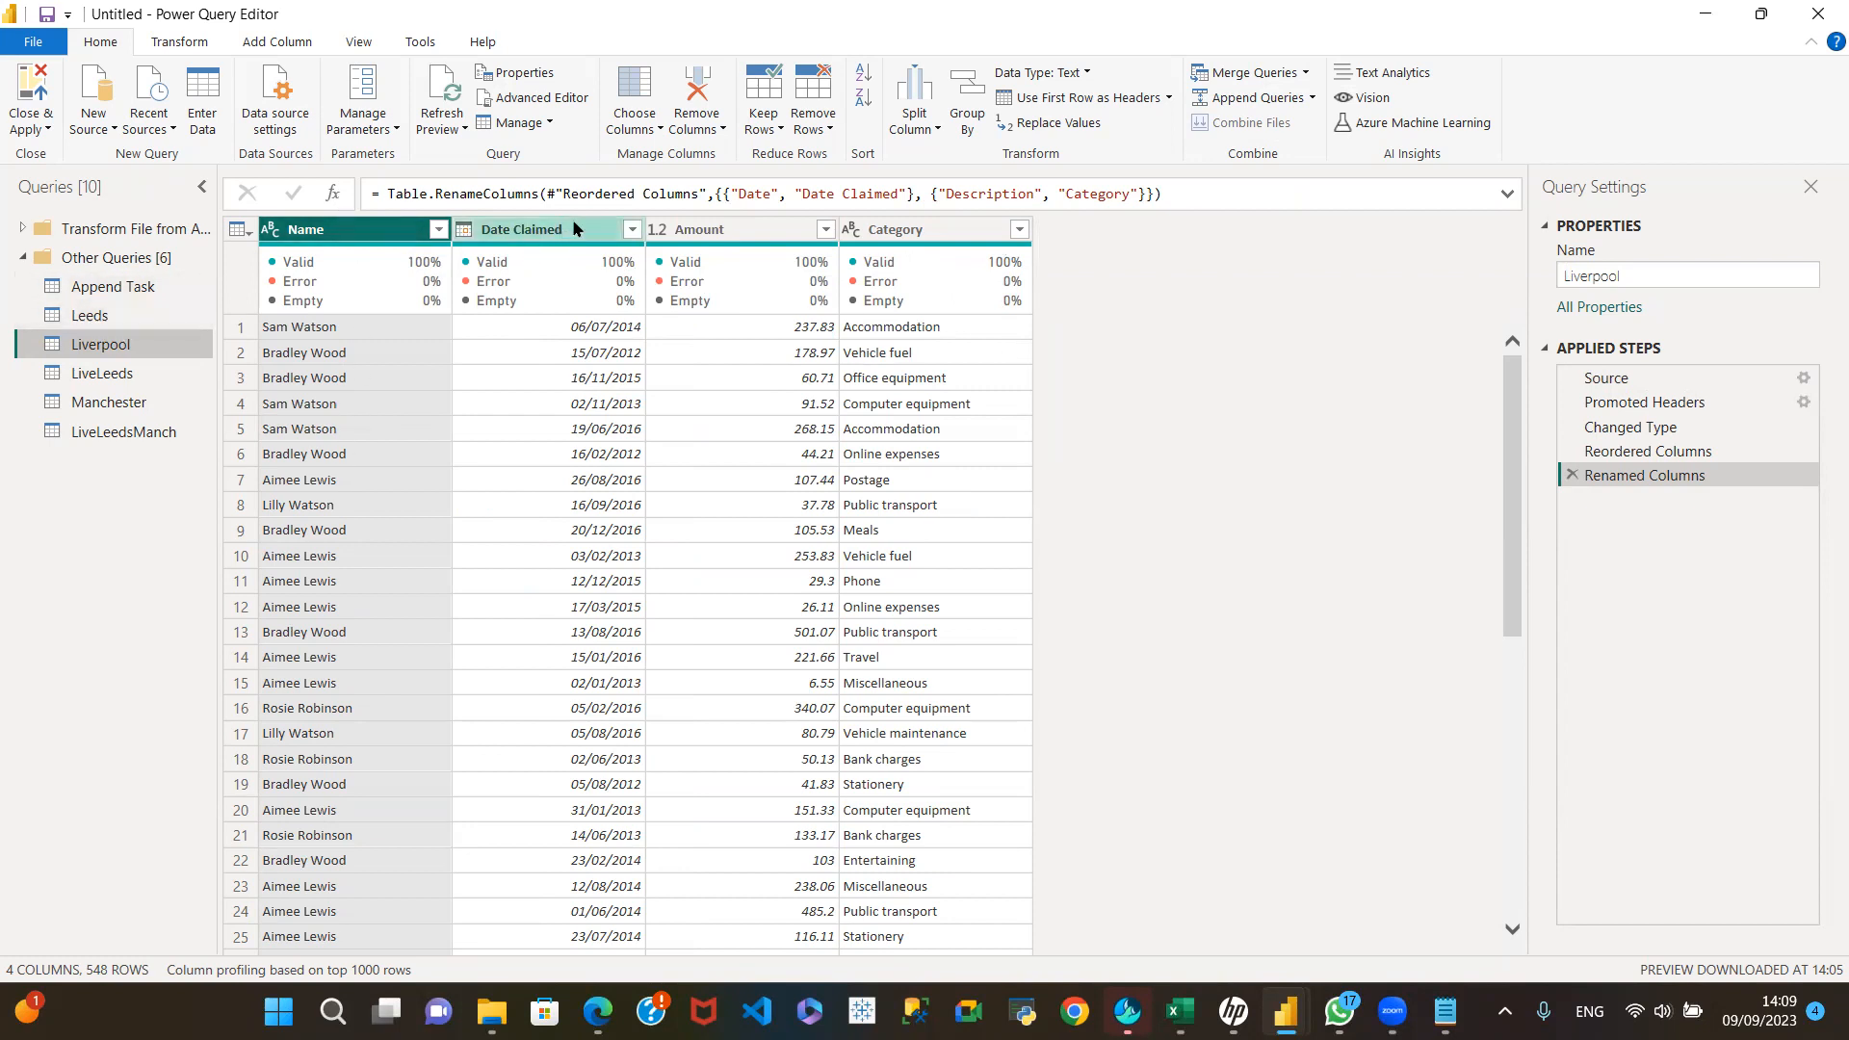
{"action": "left_click", "coordinate": [145, 314]}
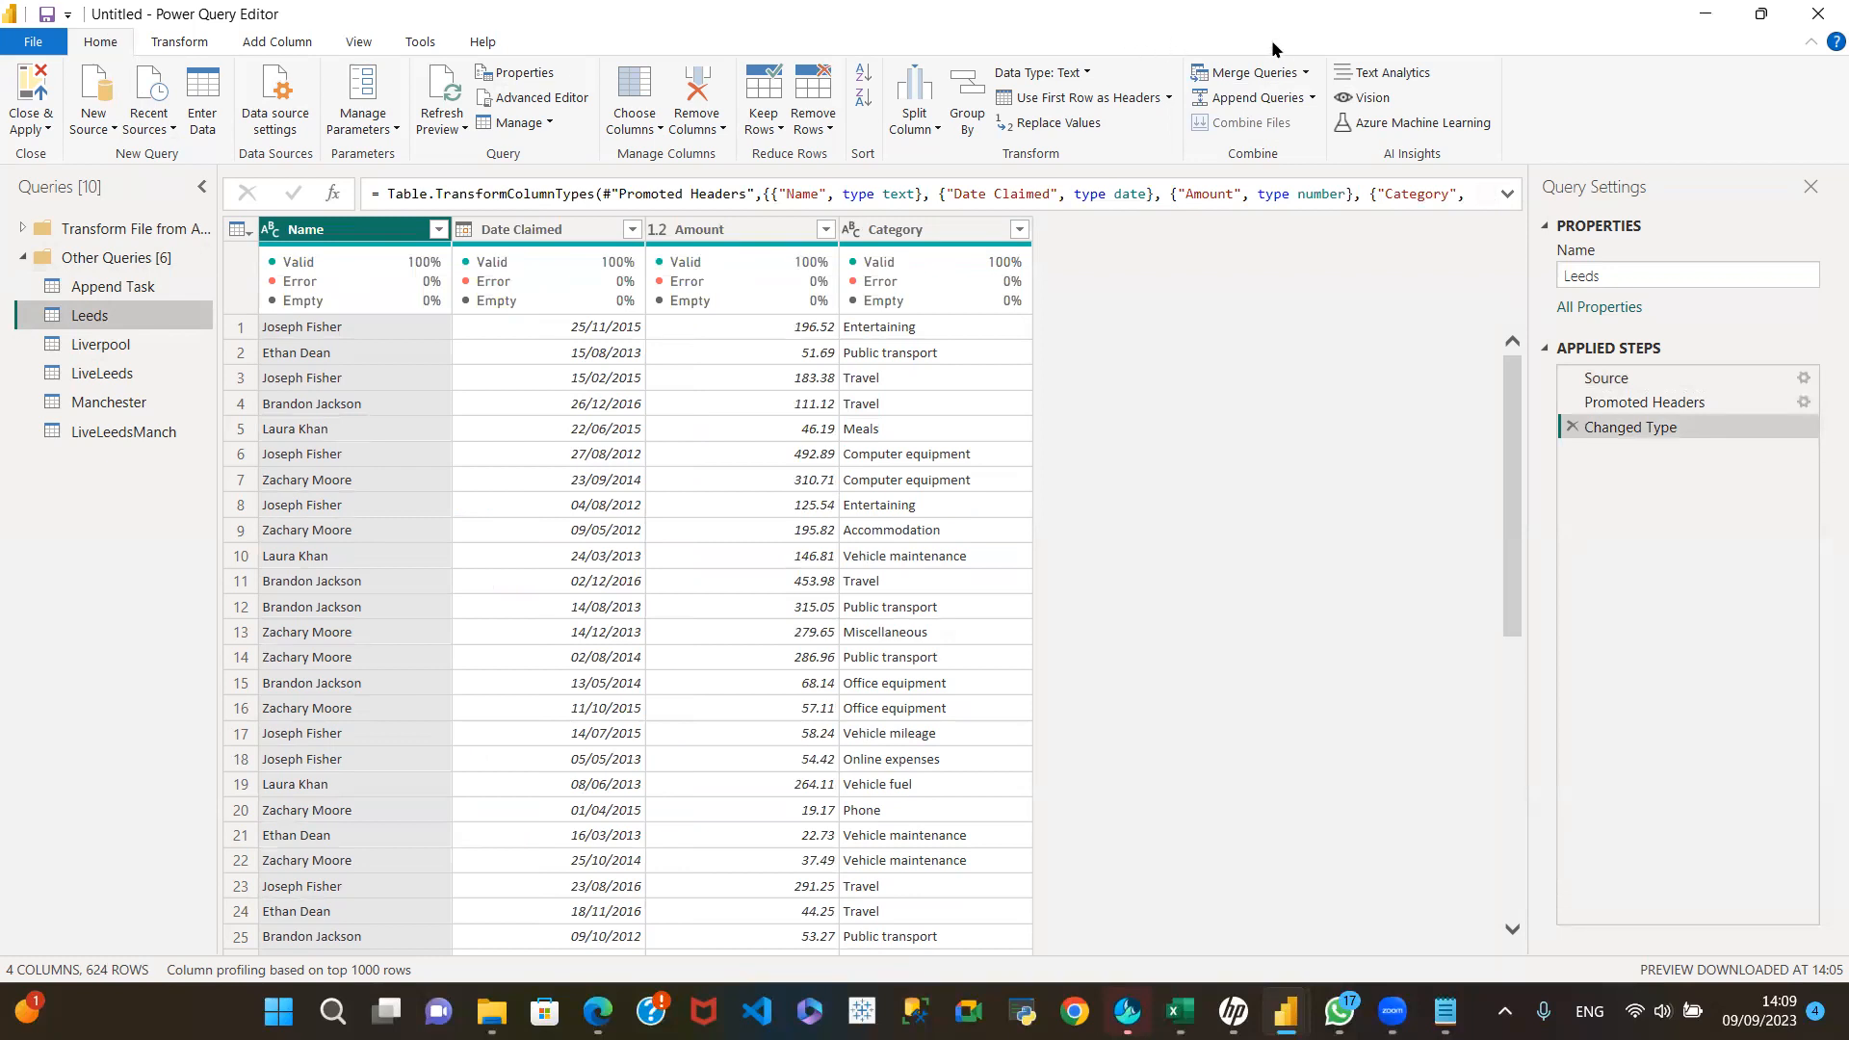
{"action": "left_click", "coordinate": [1306, 73]}
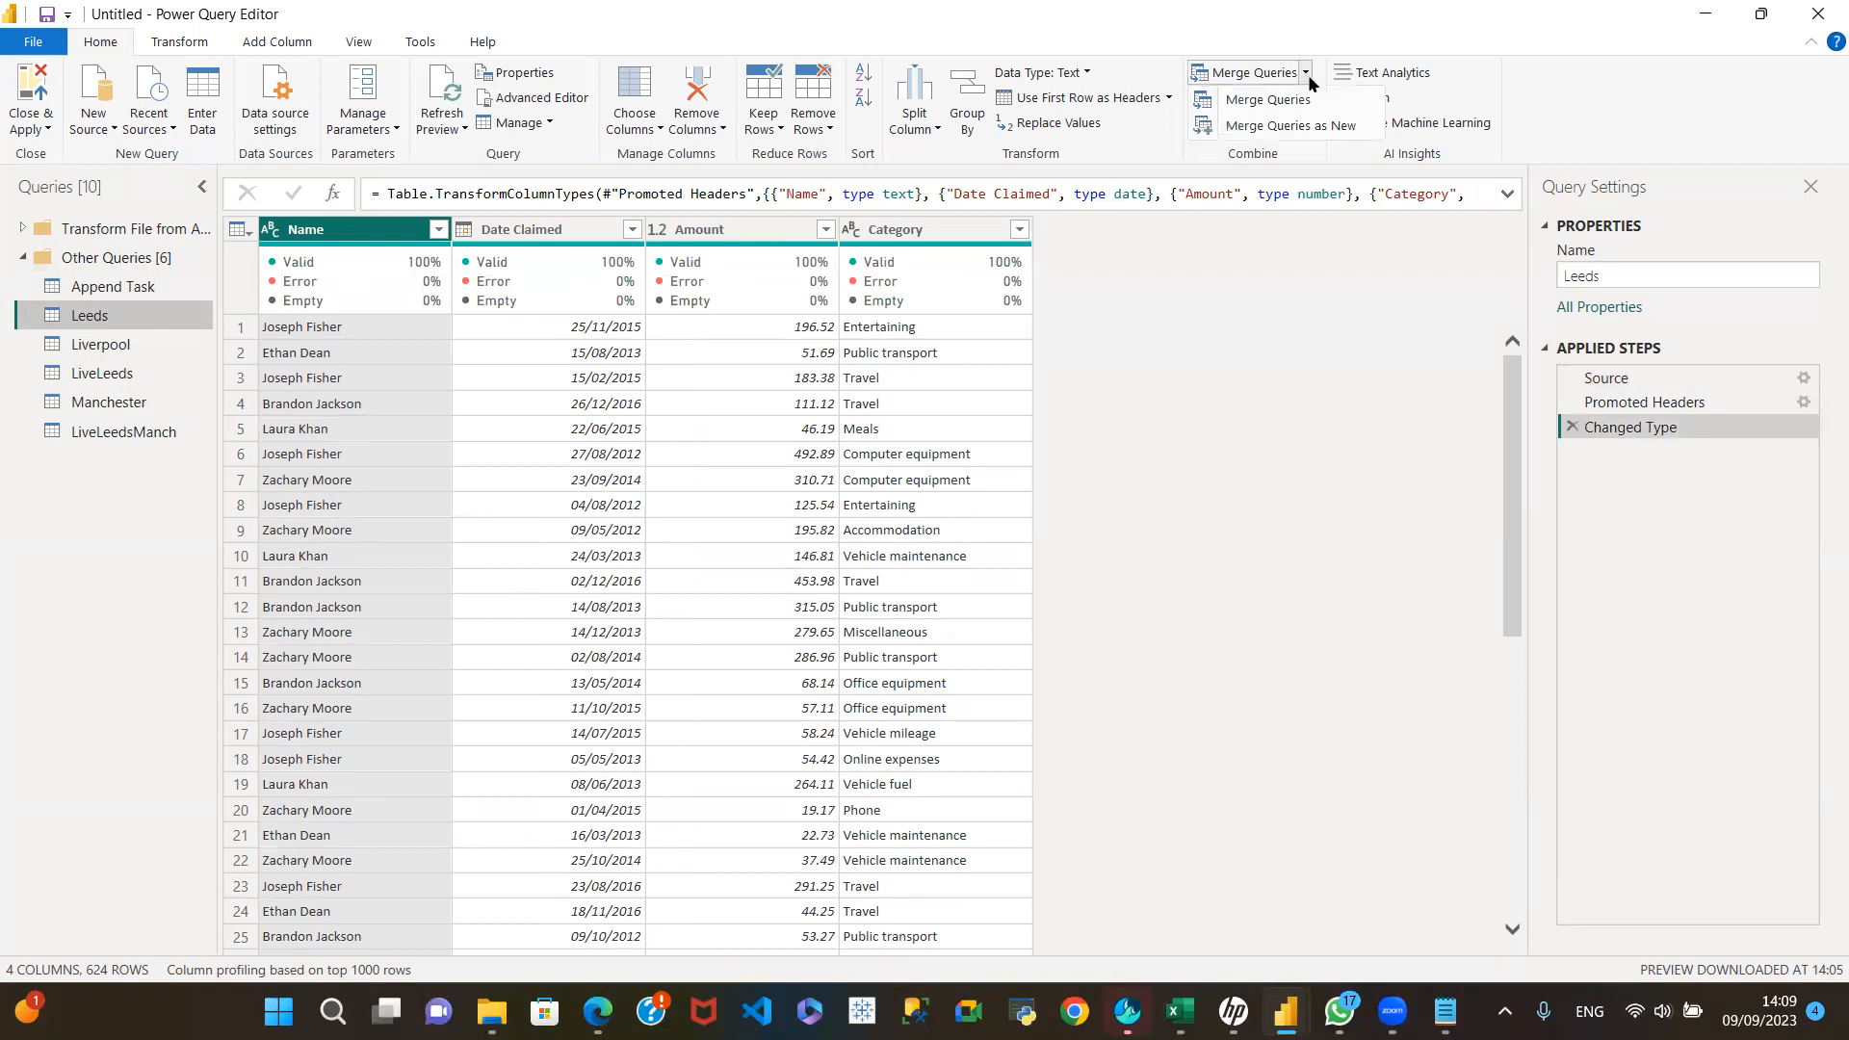
{"action": "left_click", "coordinate": [1287, 127]}
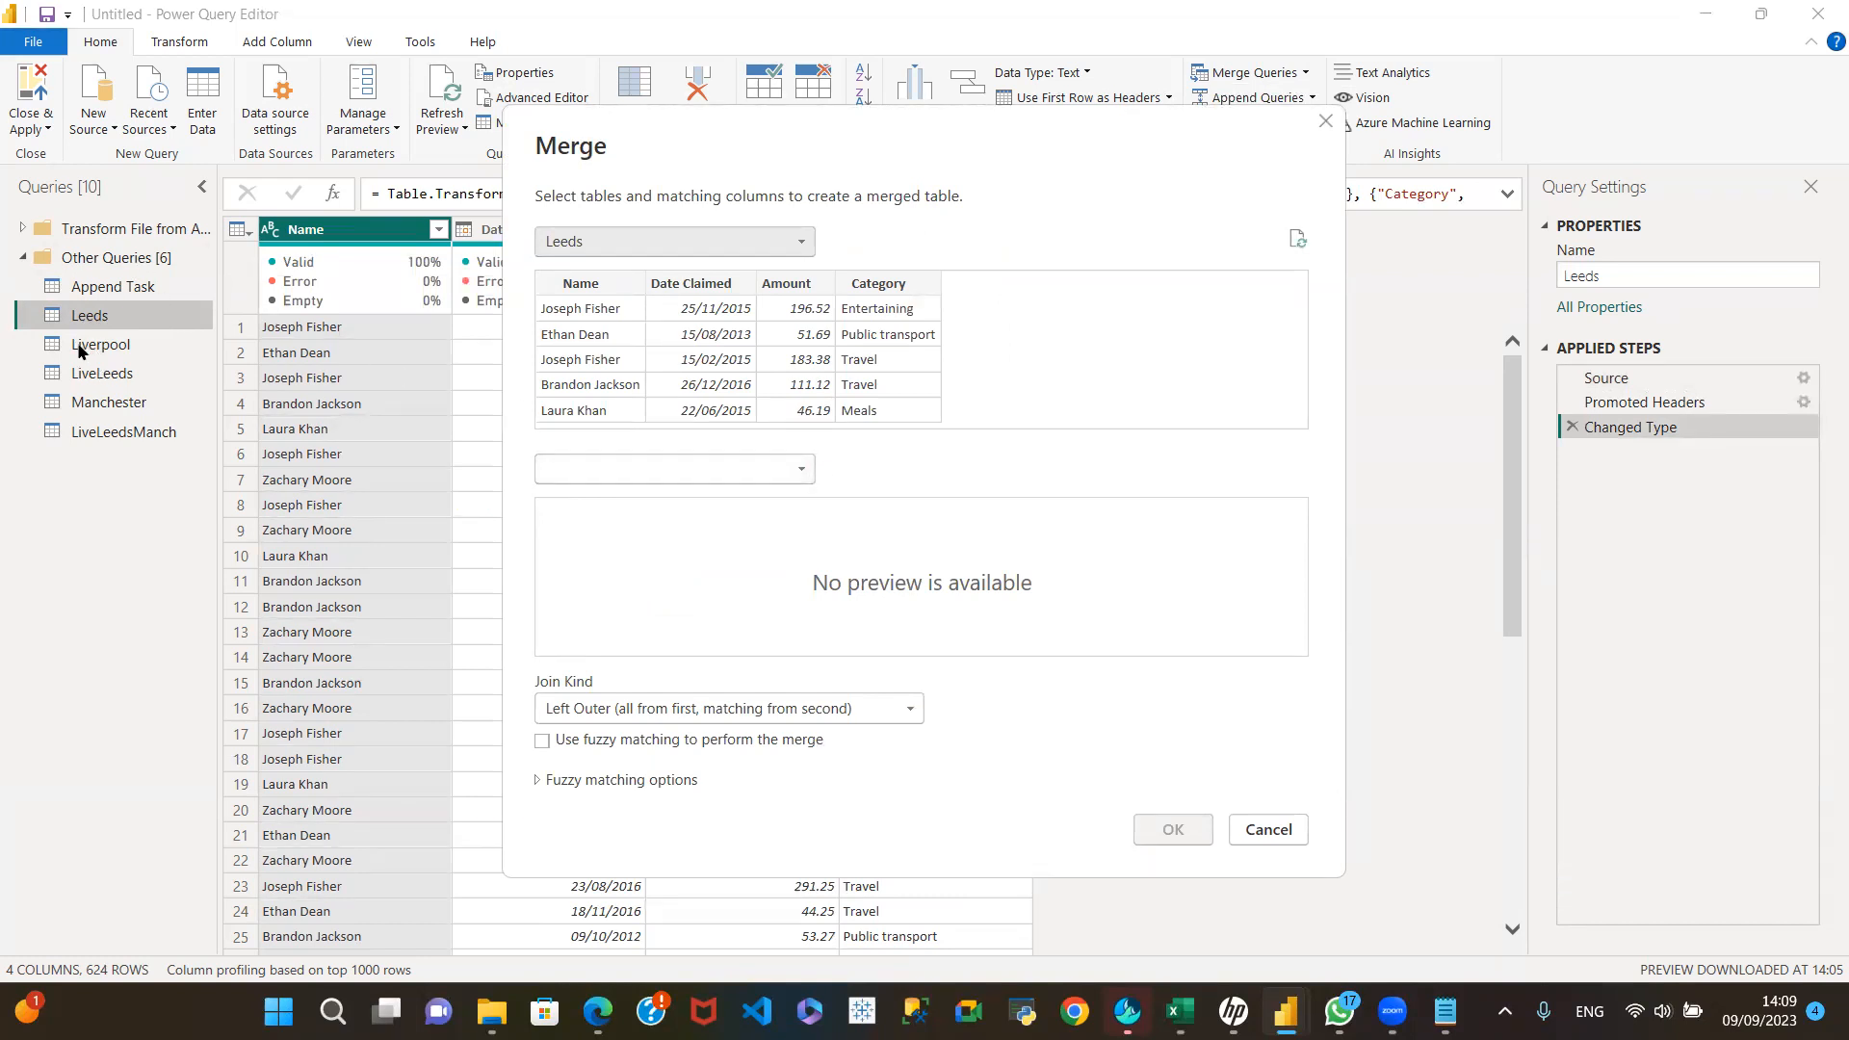
{"action": "left_click", "coordinate": [795, 469]}
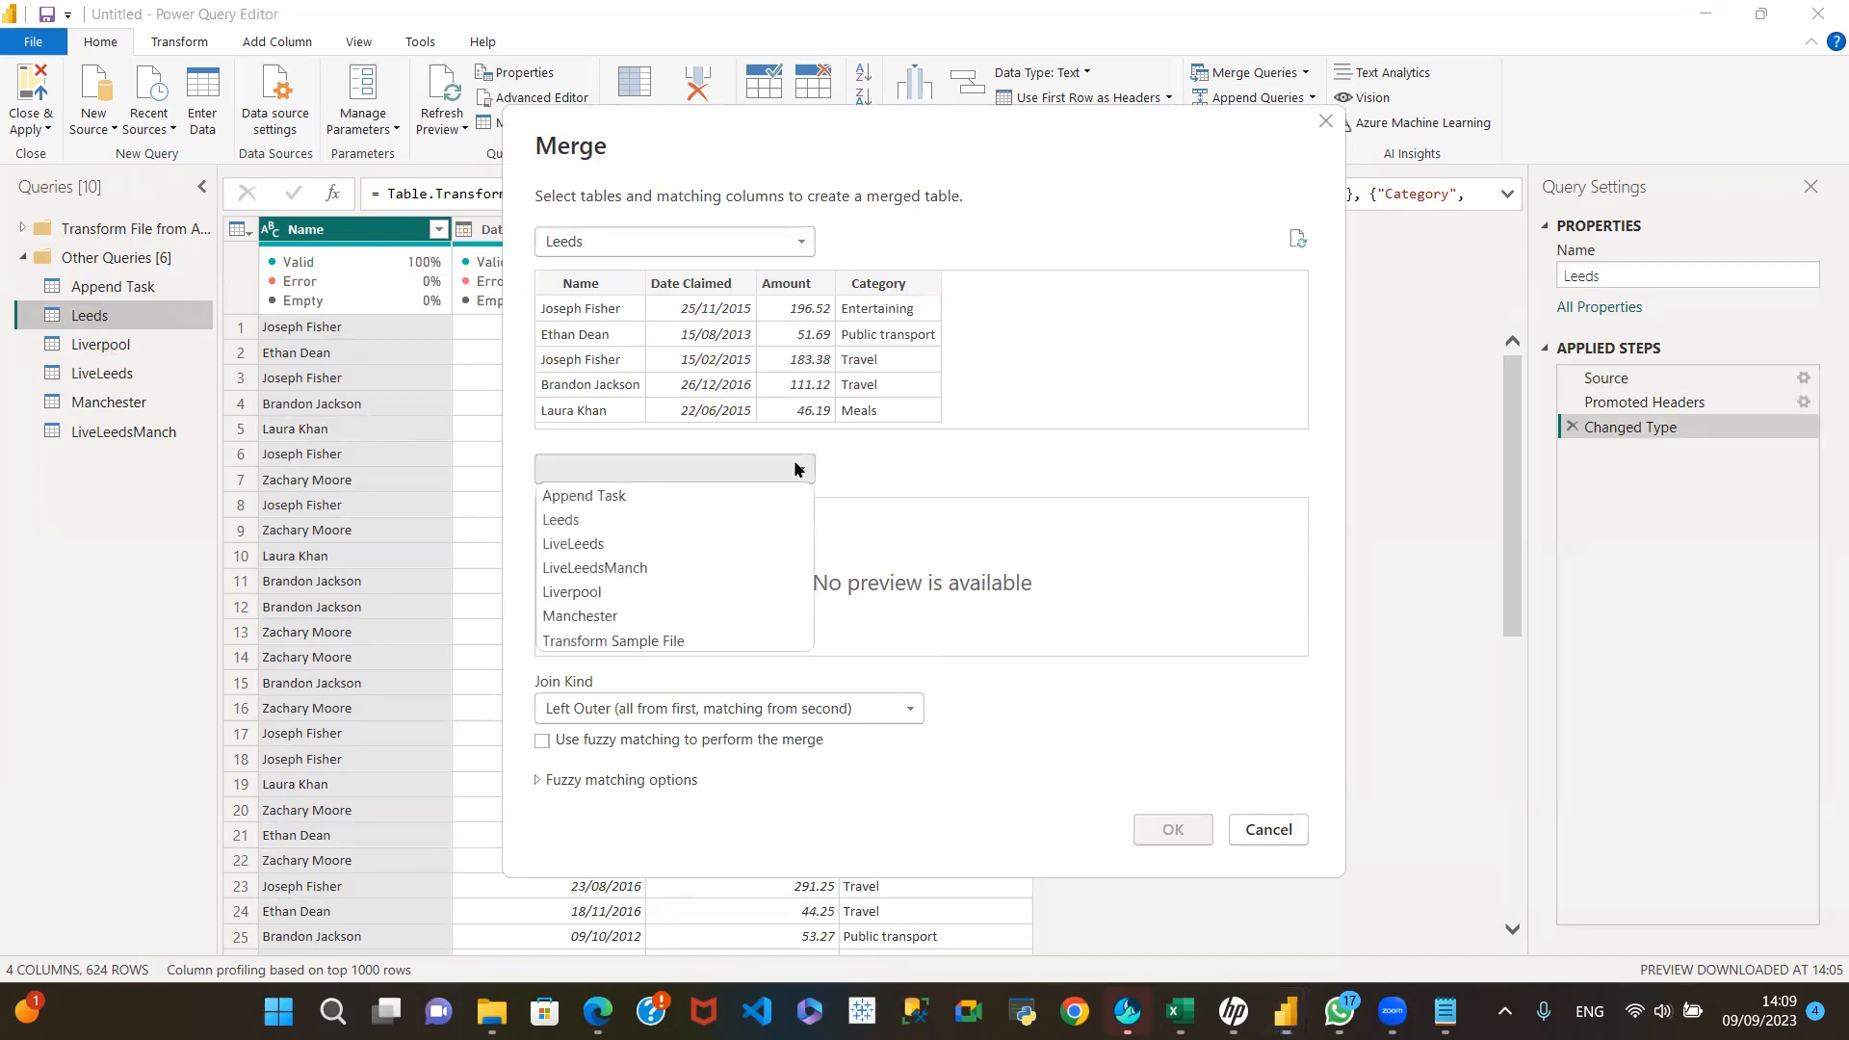
{"action": "left_click", "coordinate": [634, 596]}
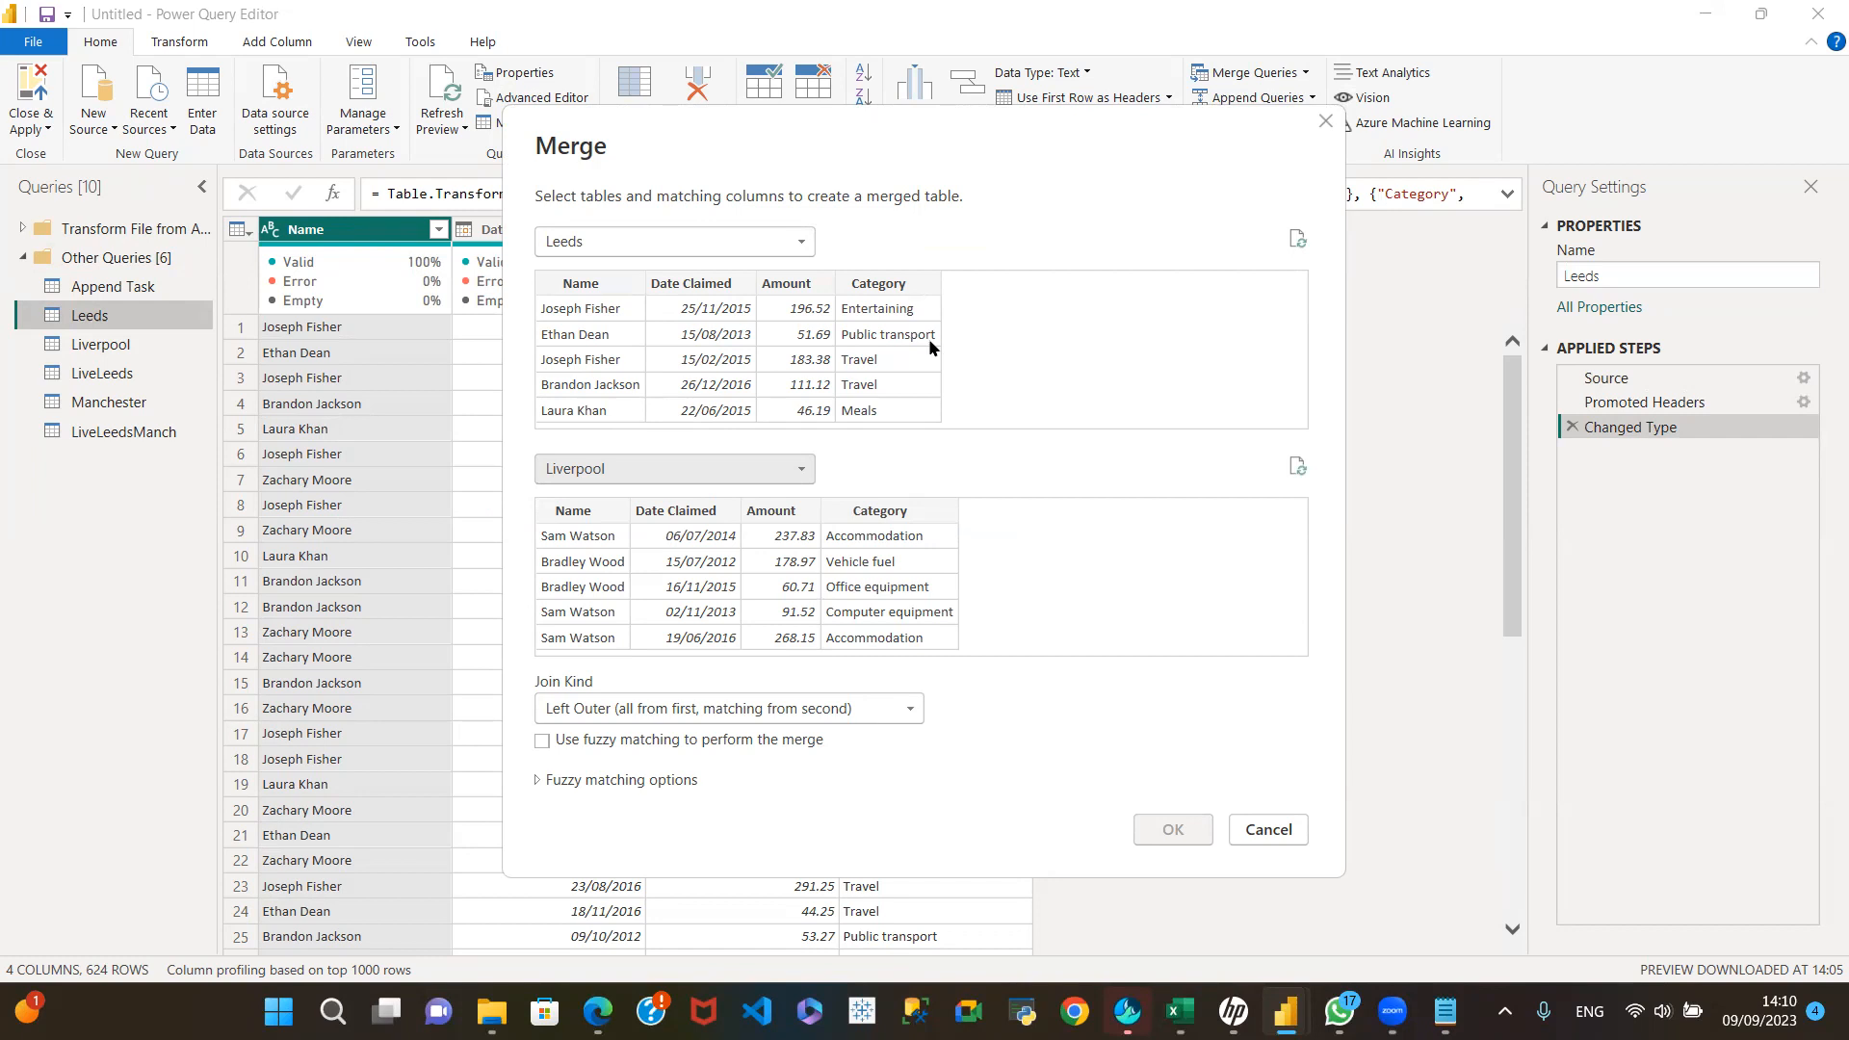
Step: Match both tables on their Name columns and create the merged query with the Left Outer join kind
{"action": "left_click", "coordinate": [591, 309]}
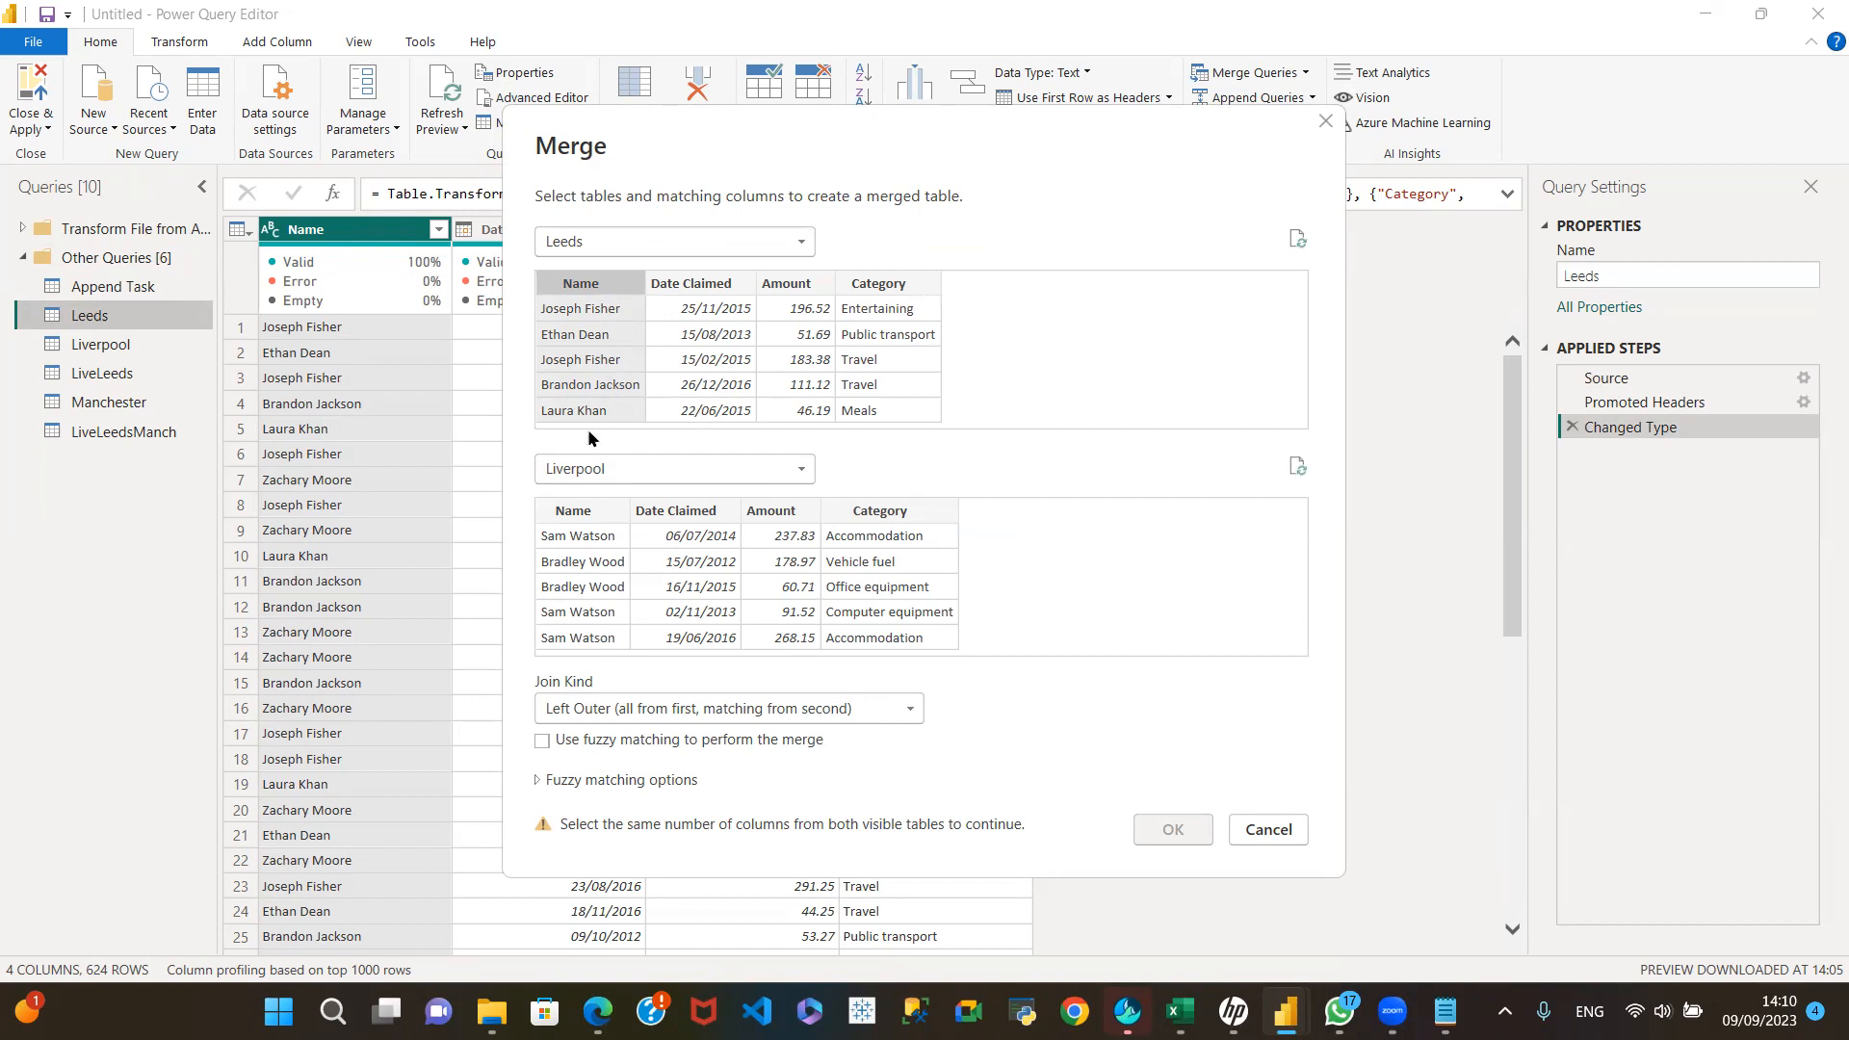
{"action": "left_click", "coordinate": [588, 513]}
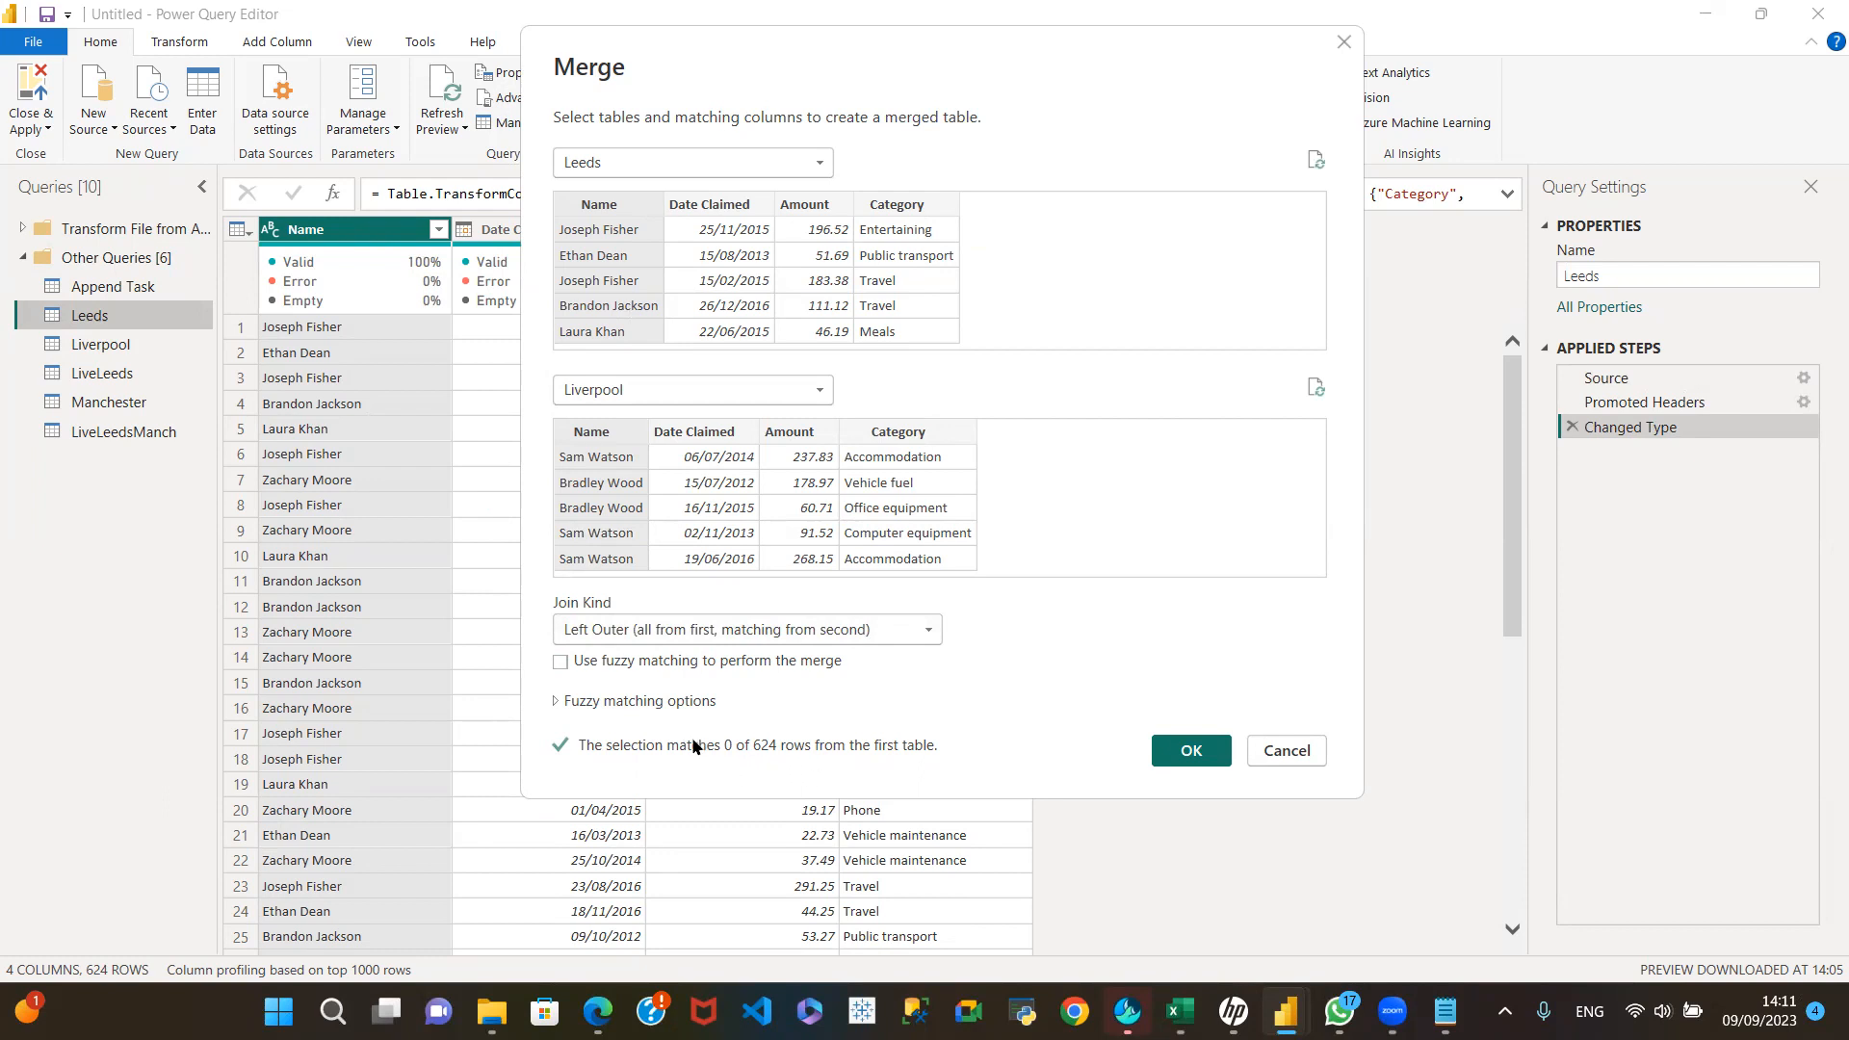
{"action": "left_click", "coordinate": [622, 206]}
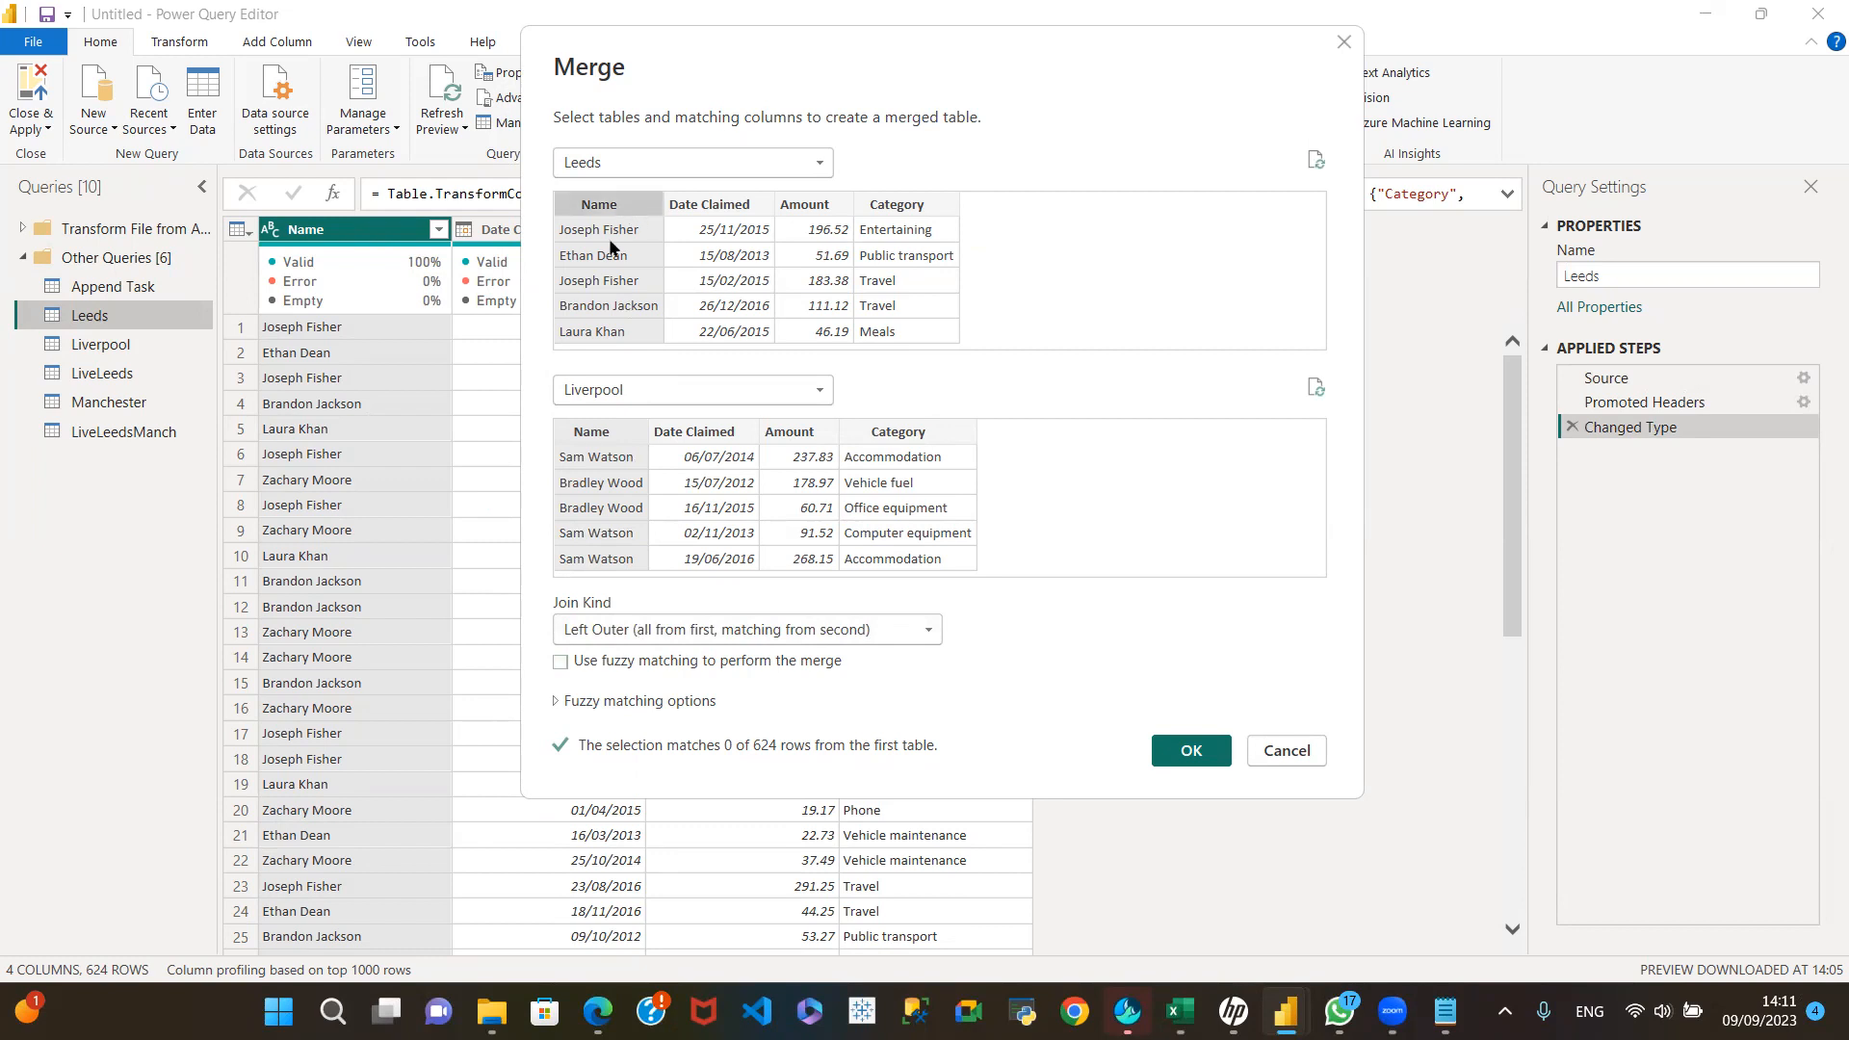
{"action": "left_click", "coordinate": [596, 438]}
{"action": "left_click", "coordinate": [928, 631]}
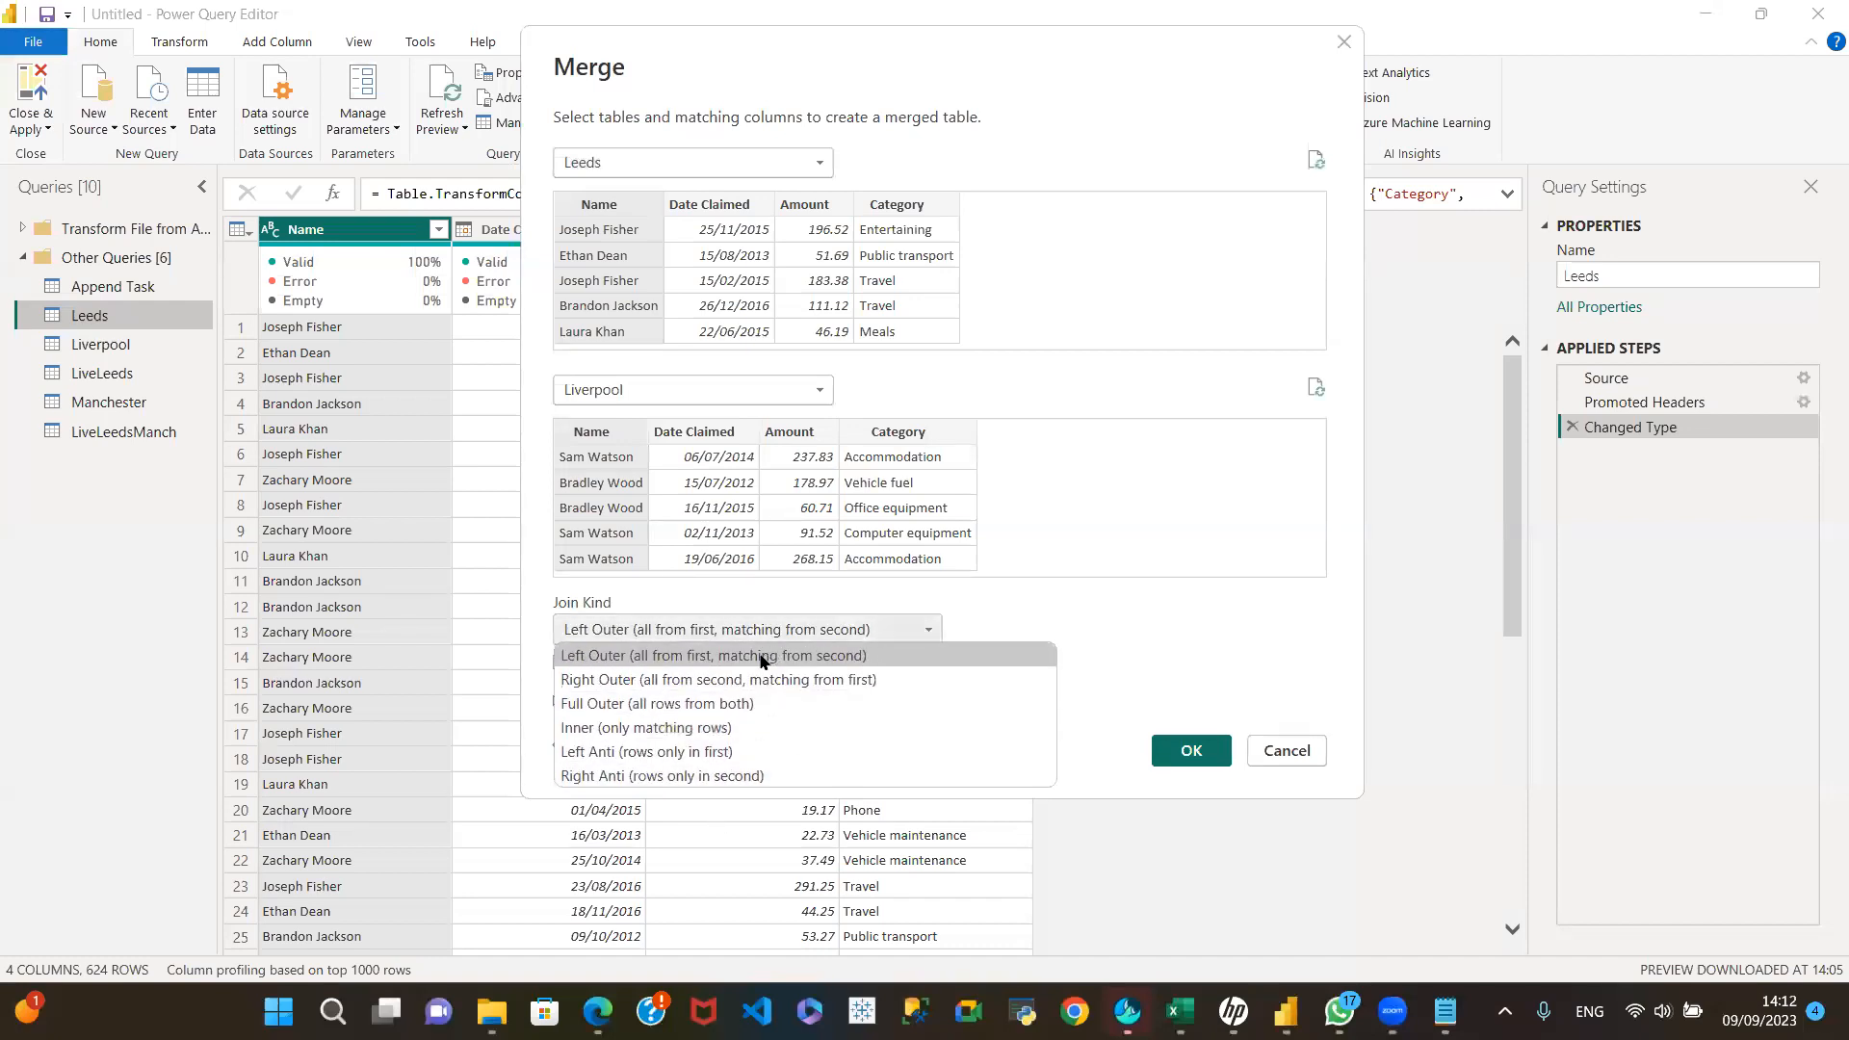
{"action": "left_click", "coordinate": [1092, 613]}
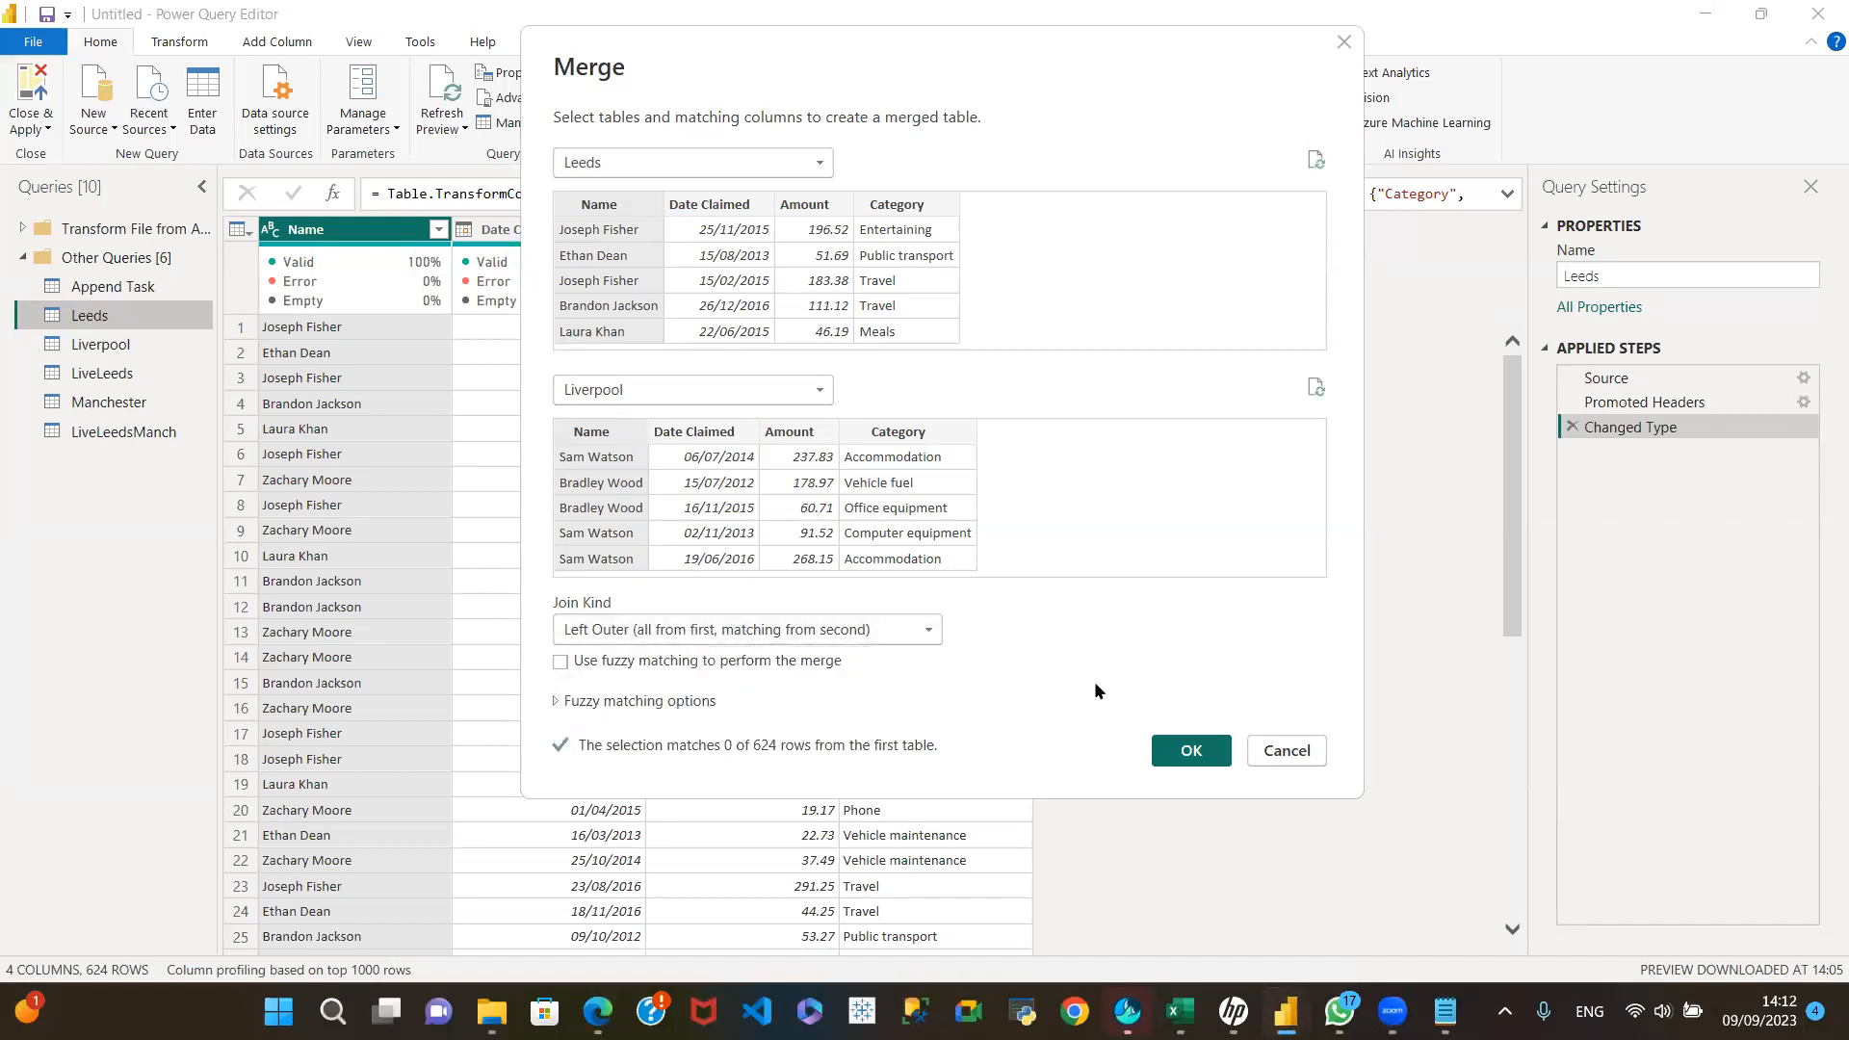
{"action": "left_click", "coordinate": [1186, 750]}
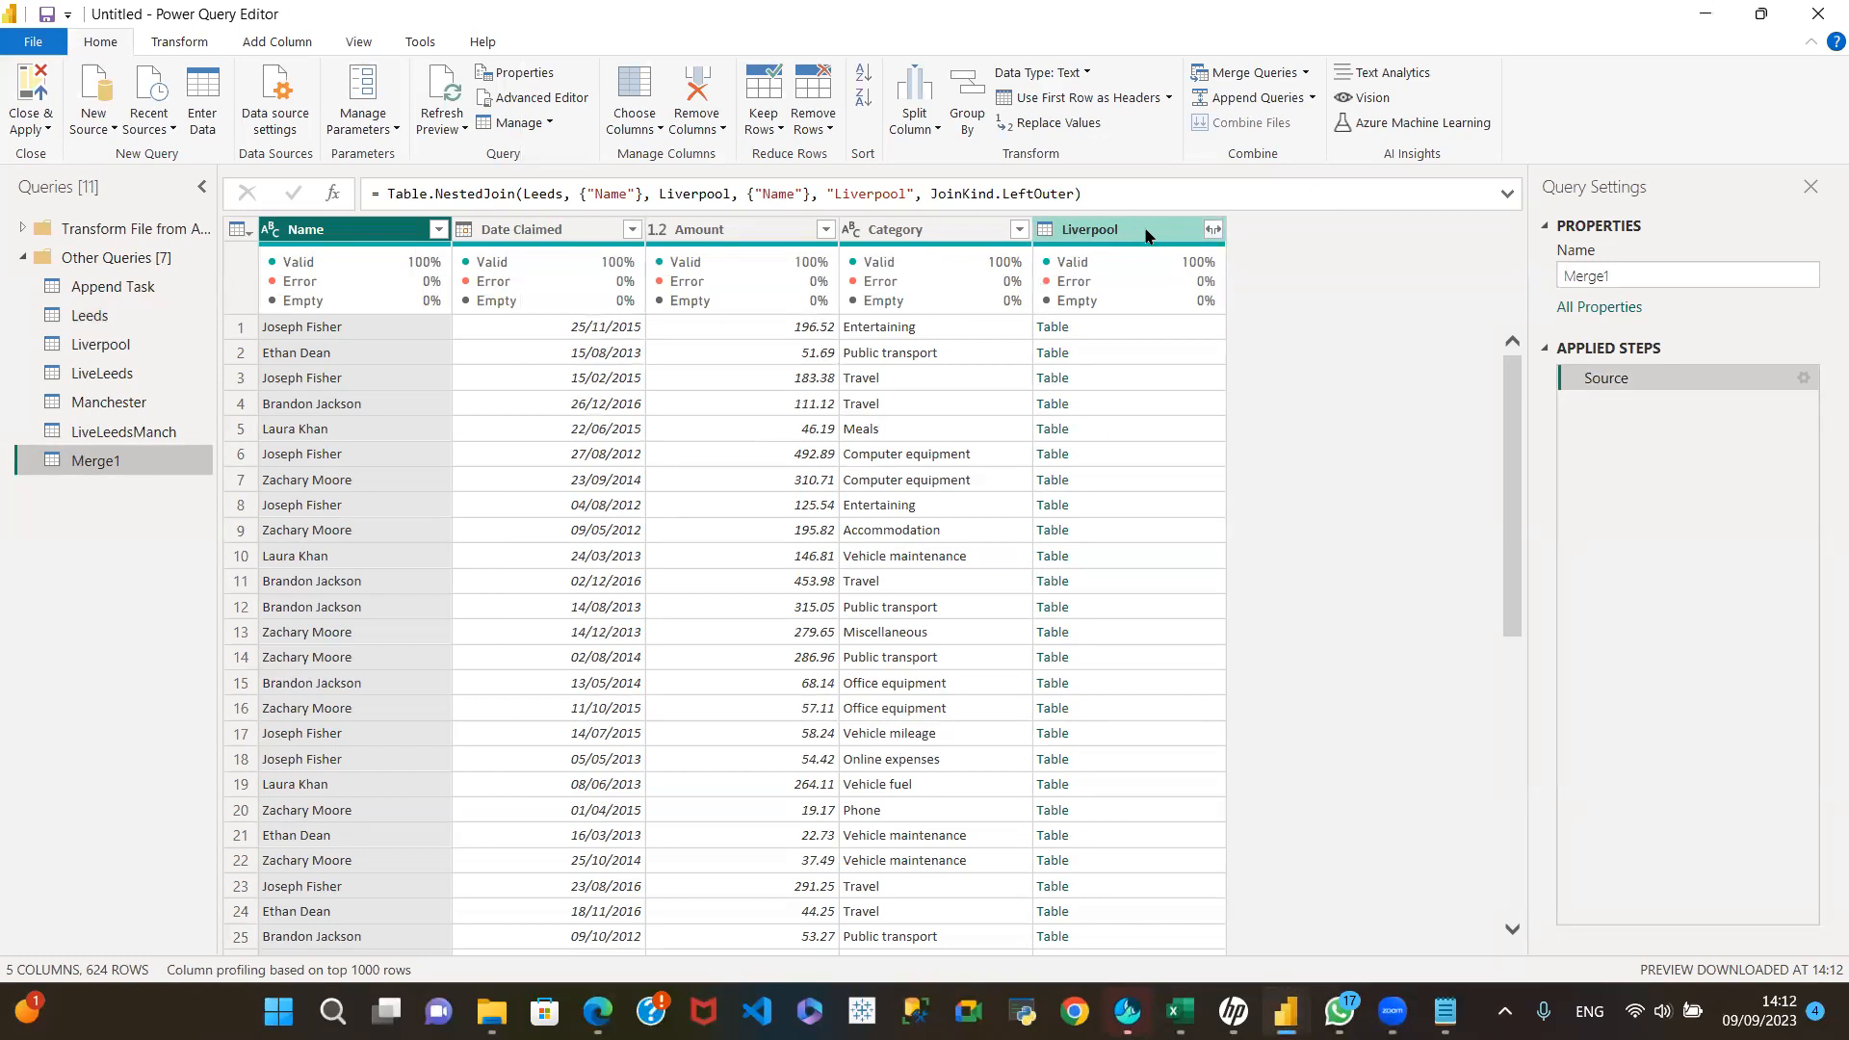
Step: Expand the Liverpool column into Name, Date Claimed and Amount only, using the original column name as prefix
{"action": "left_click", "coordinate": [1213, 232]}
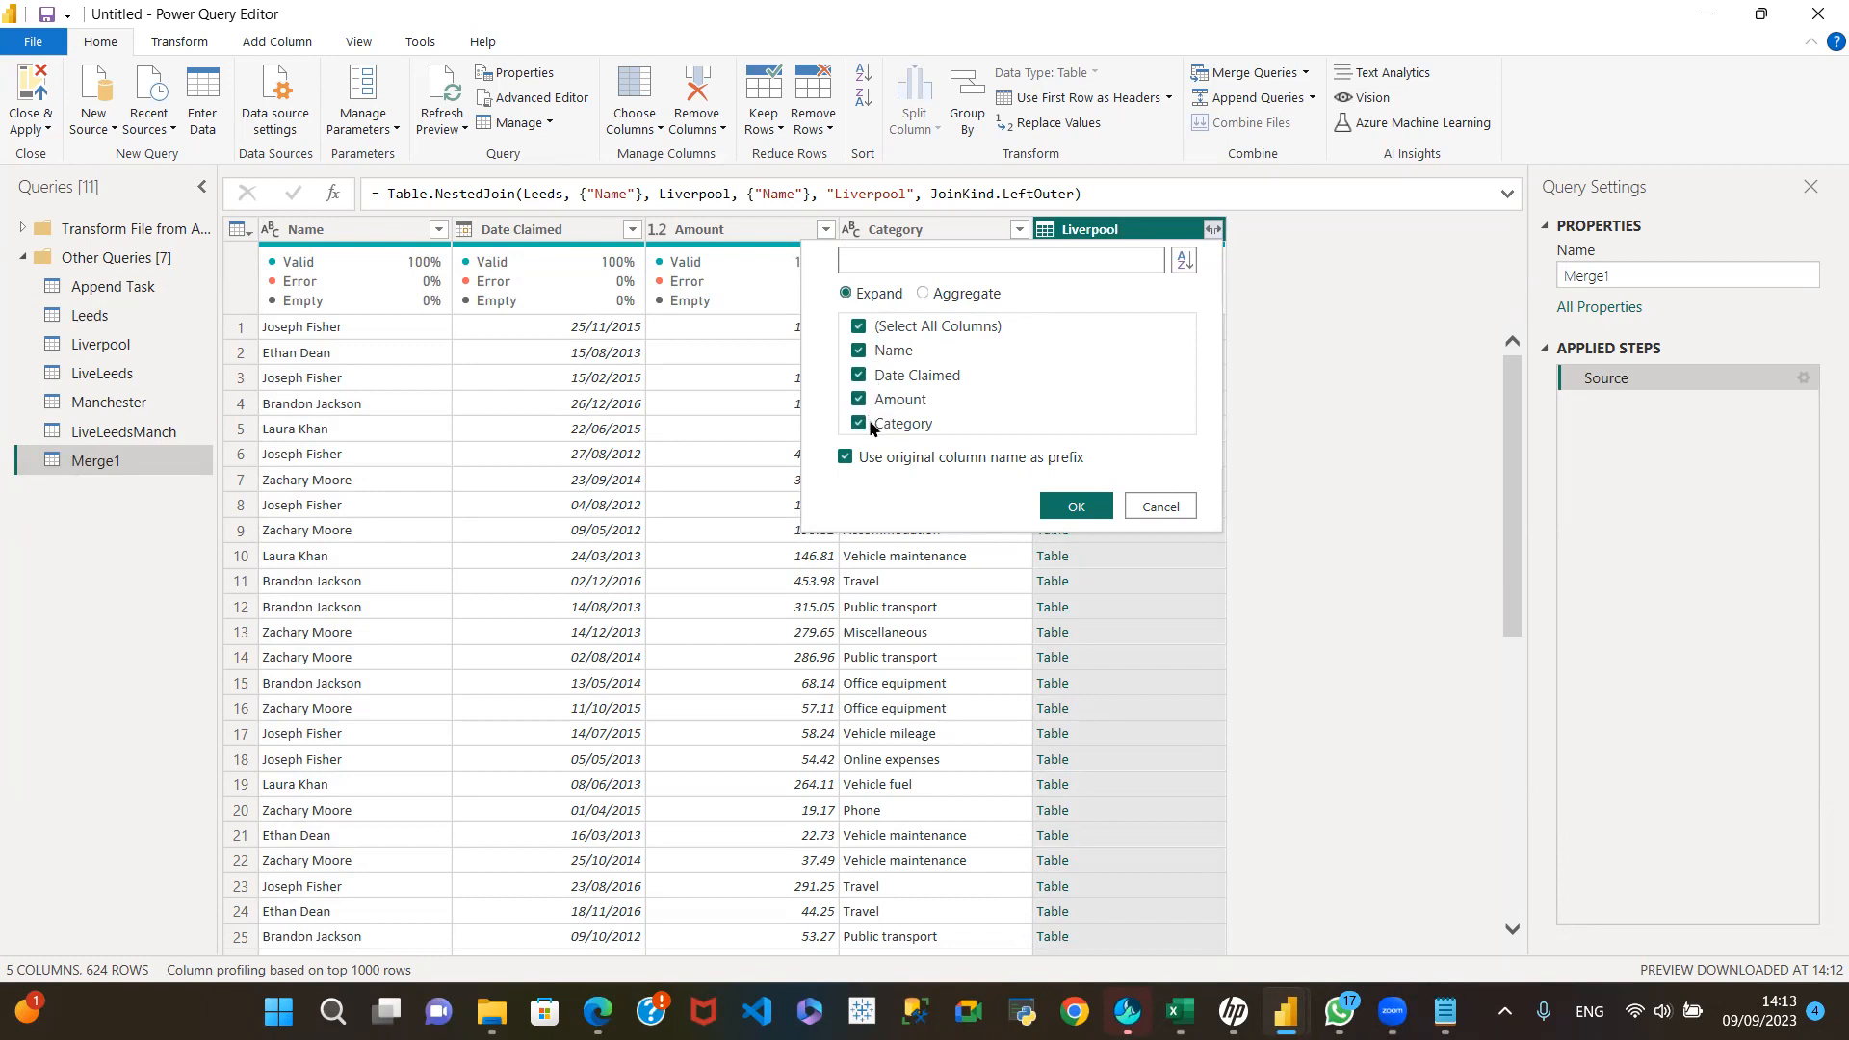
{"action": "left_click", "coordinate": [859, 328]}
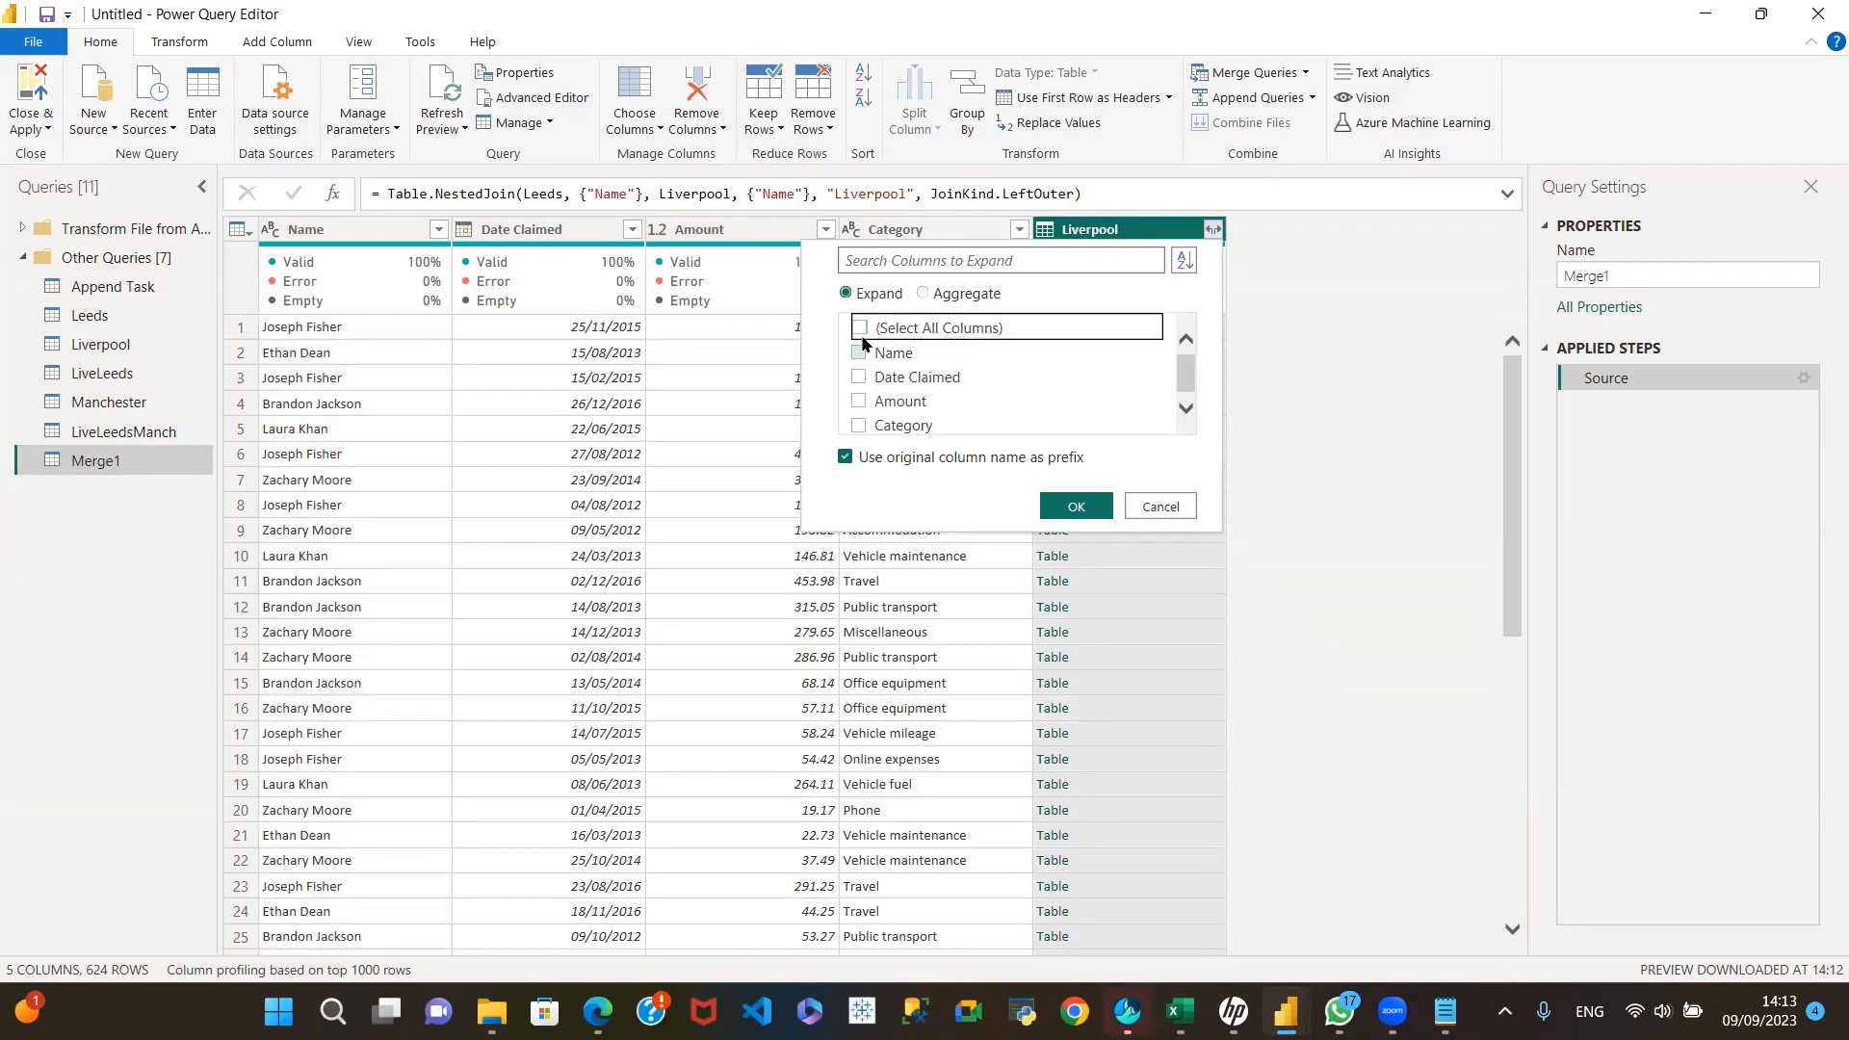
{"action": "left_click", "coordinate": [860, 355]}
{"action": "left_click", "coordinate": [862, 400]}
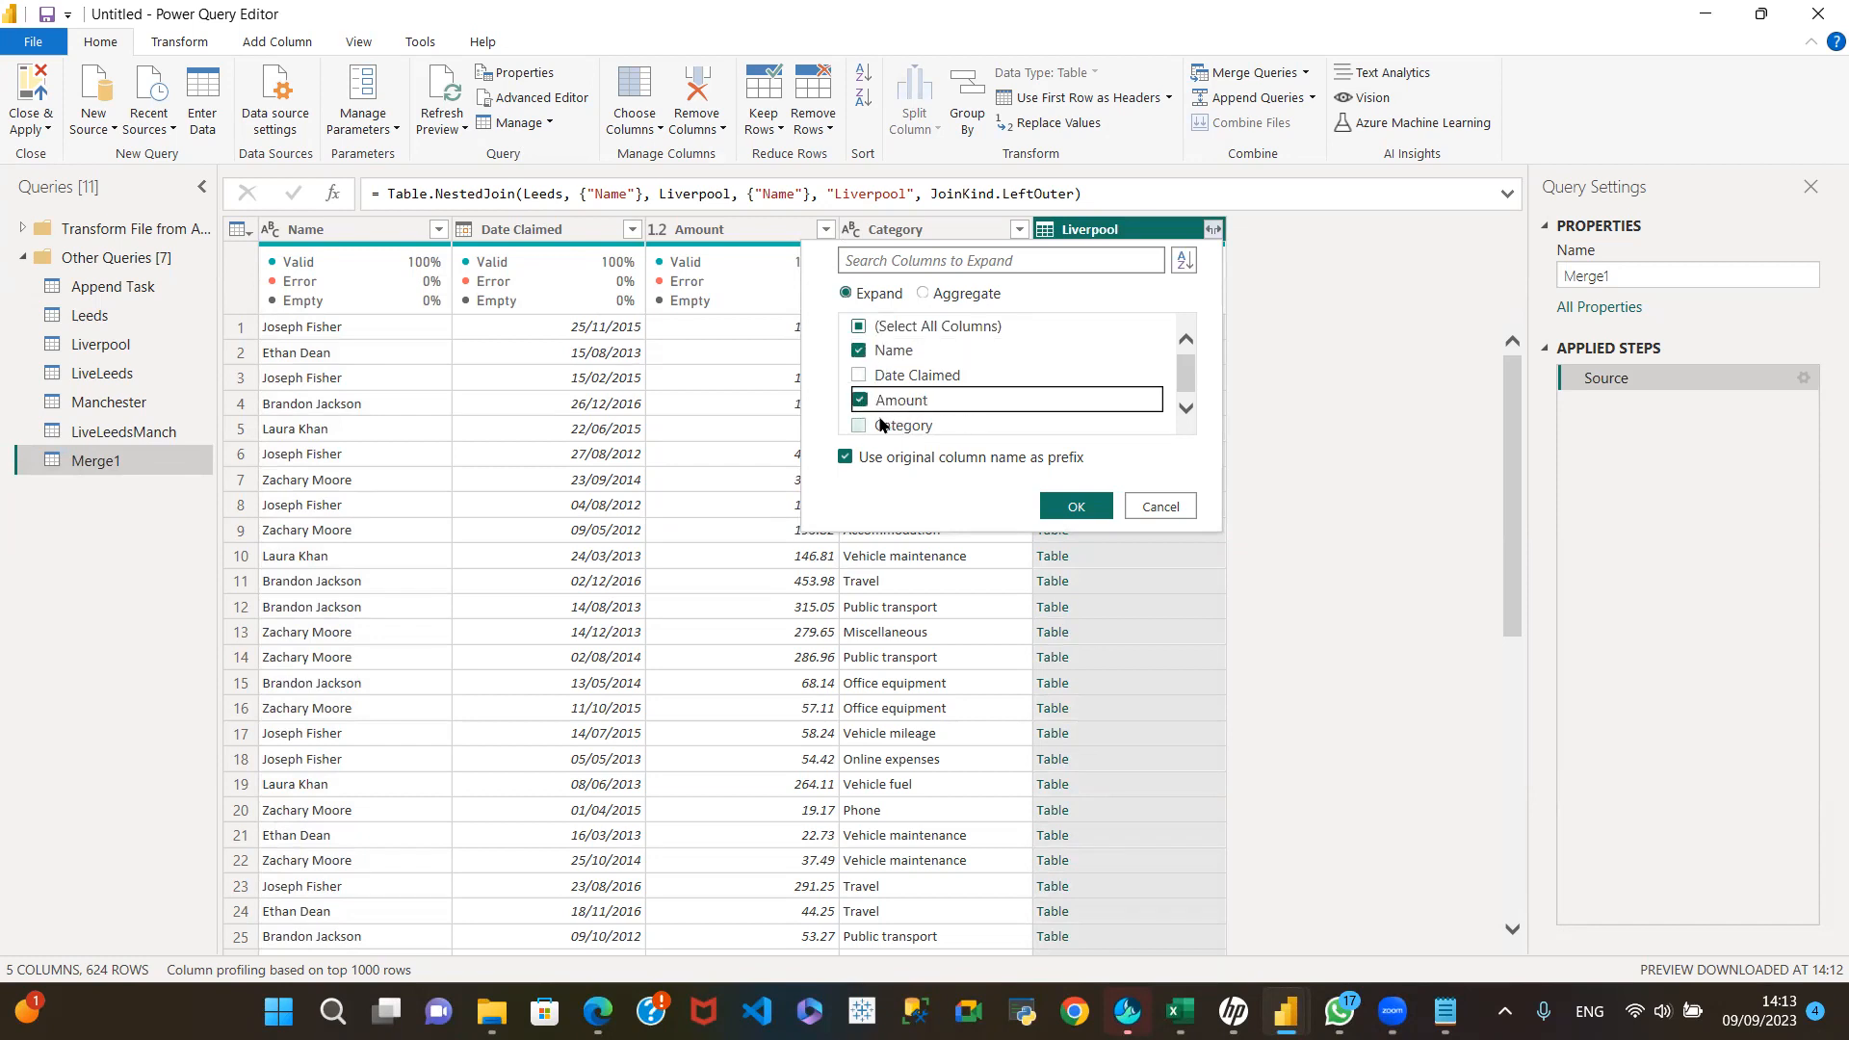
{"action": "left_click", "coordinate": [872, 378]}
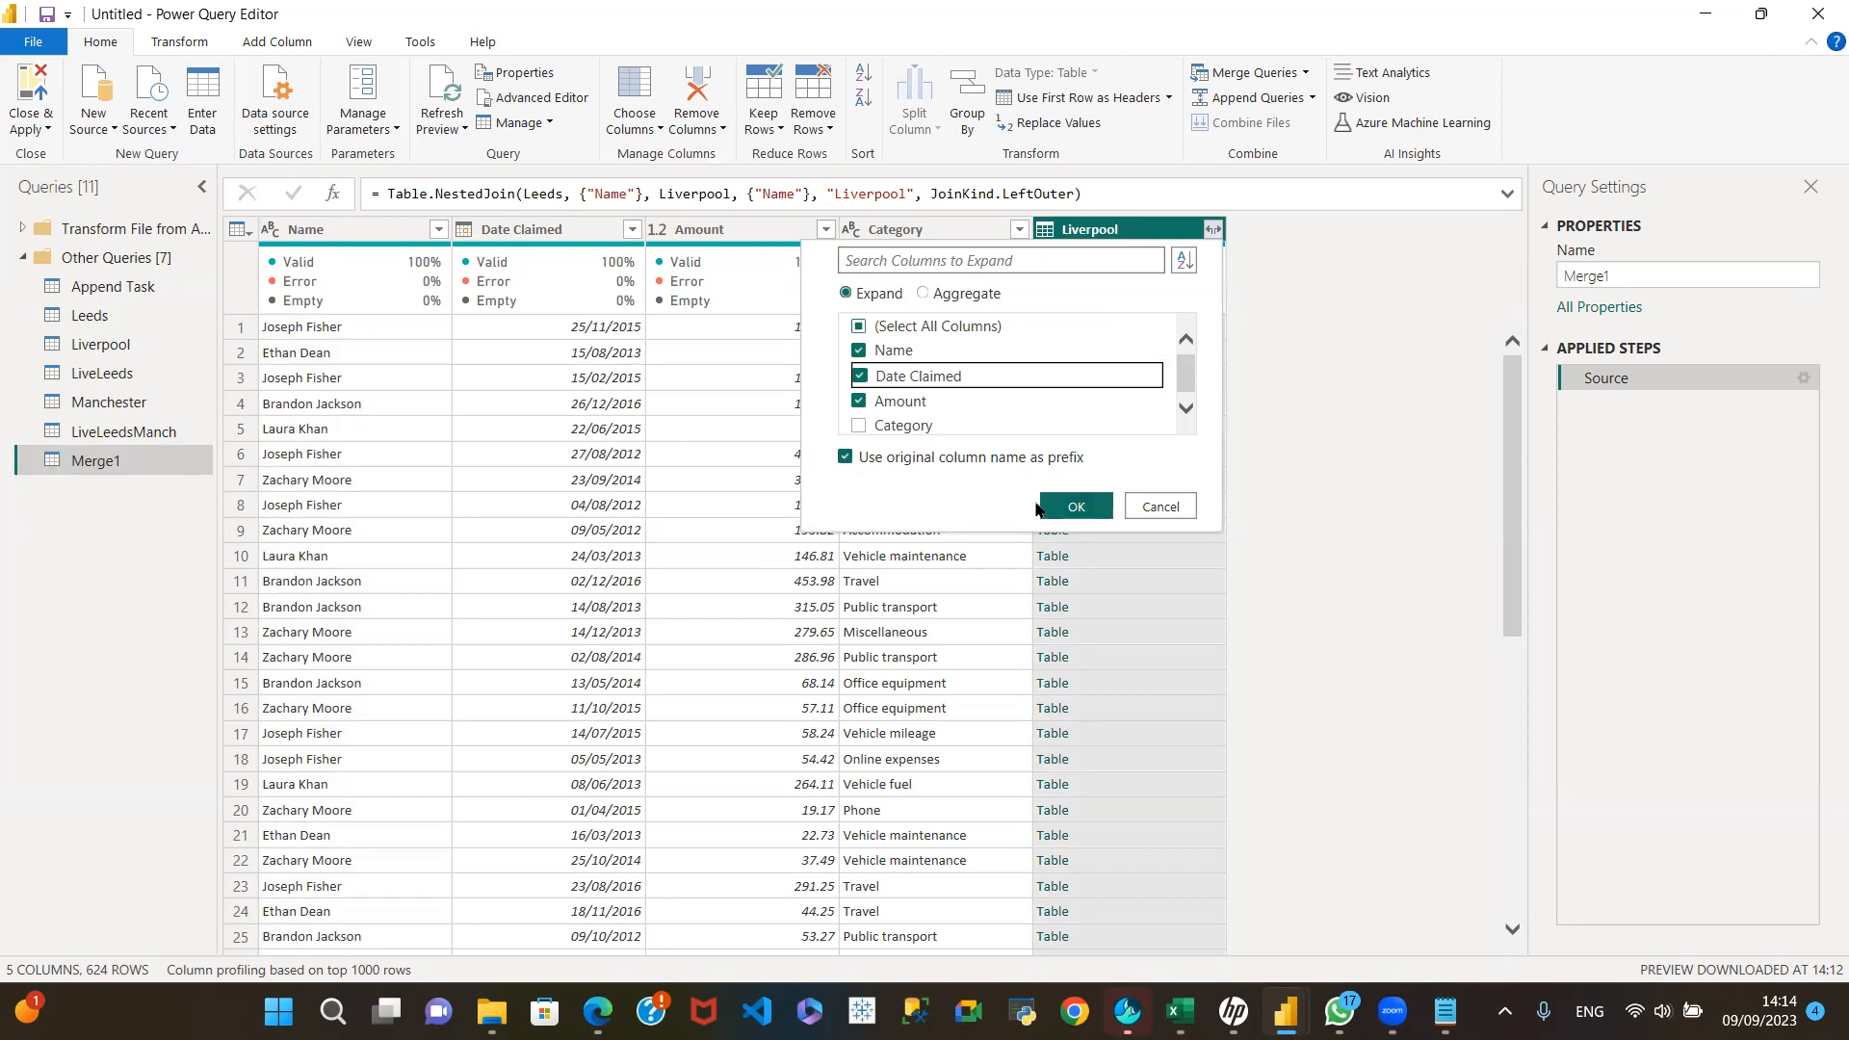
{"action": "left_click", "coordinate": [1077, 510]}
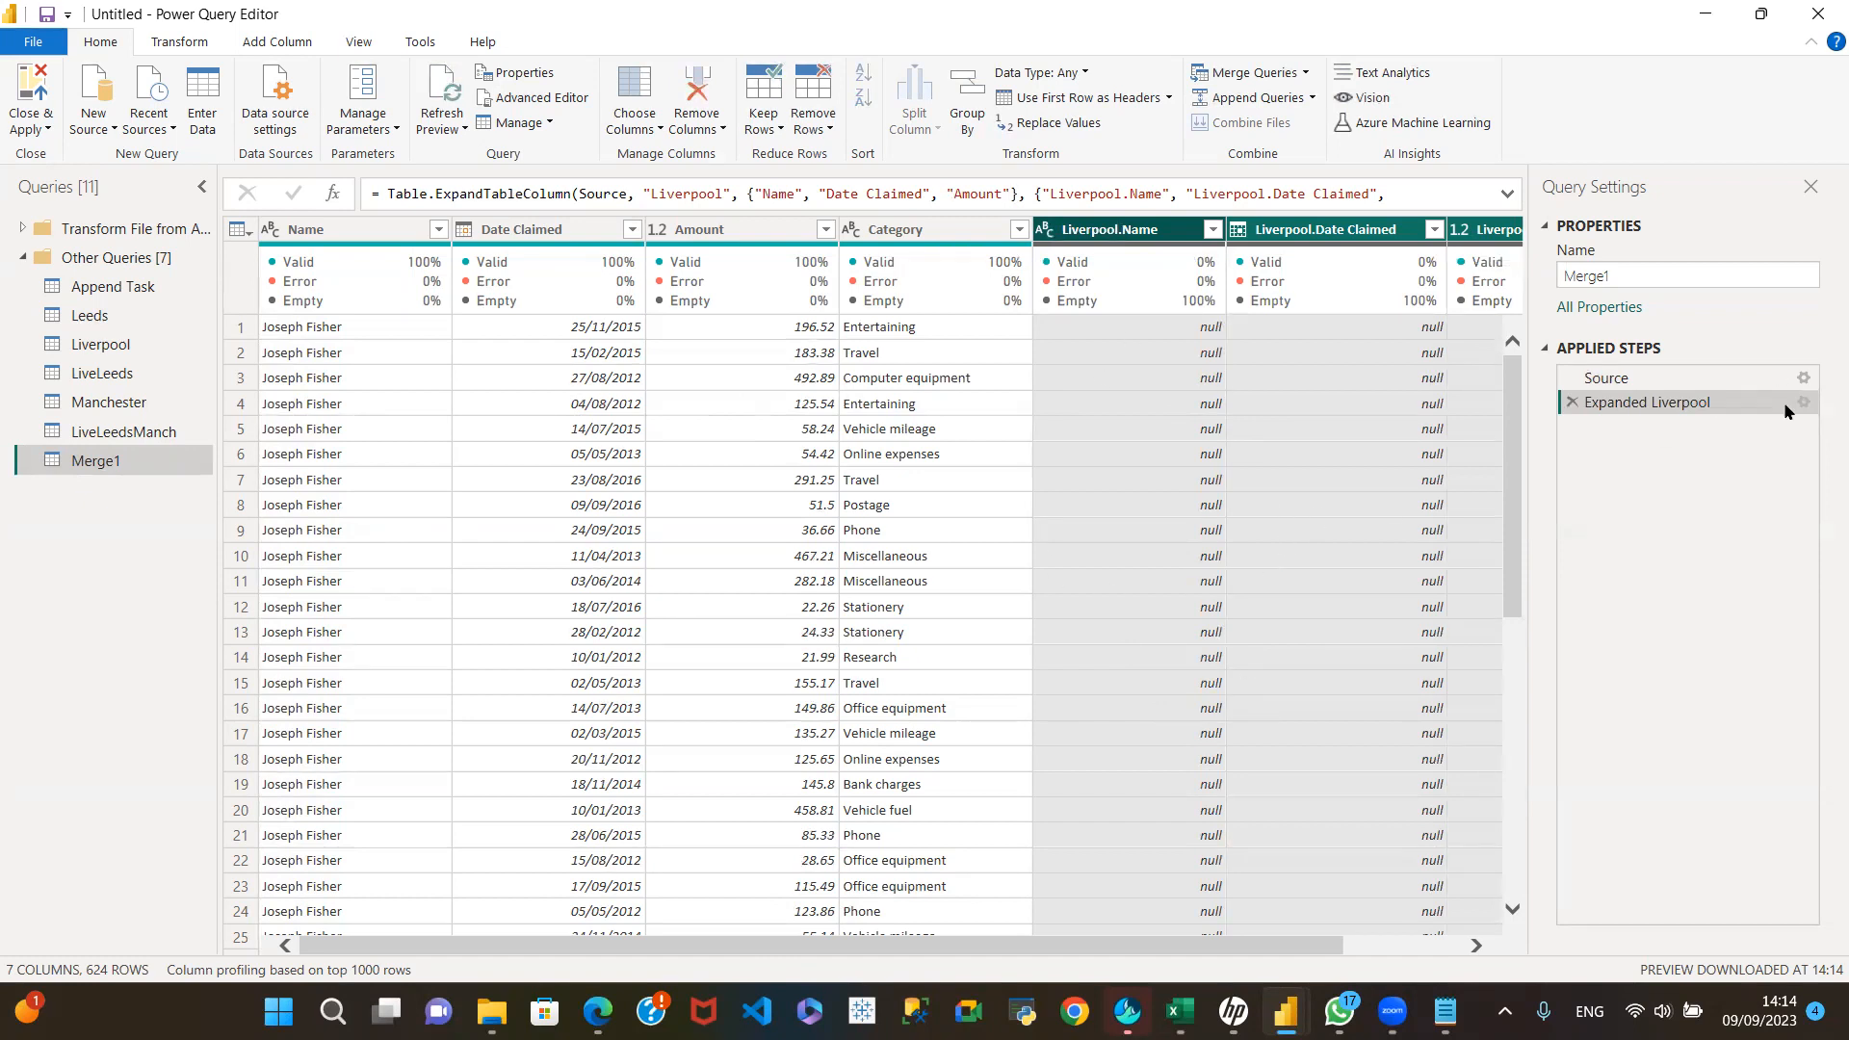
Step: Check the merge settings in the merged query's Source step without changing them, and examine the rows of the Expanded Liverpool step
{"action": "left_click", "coordinate": [1804, 378]}
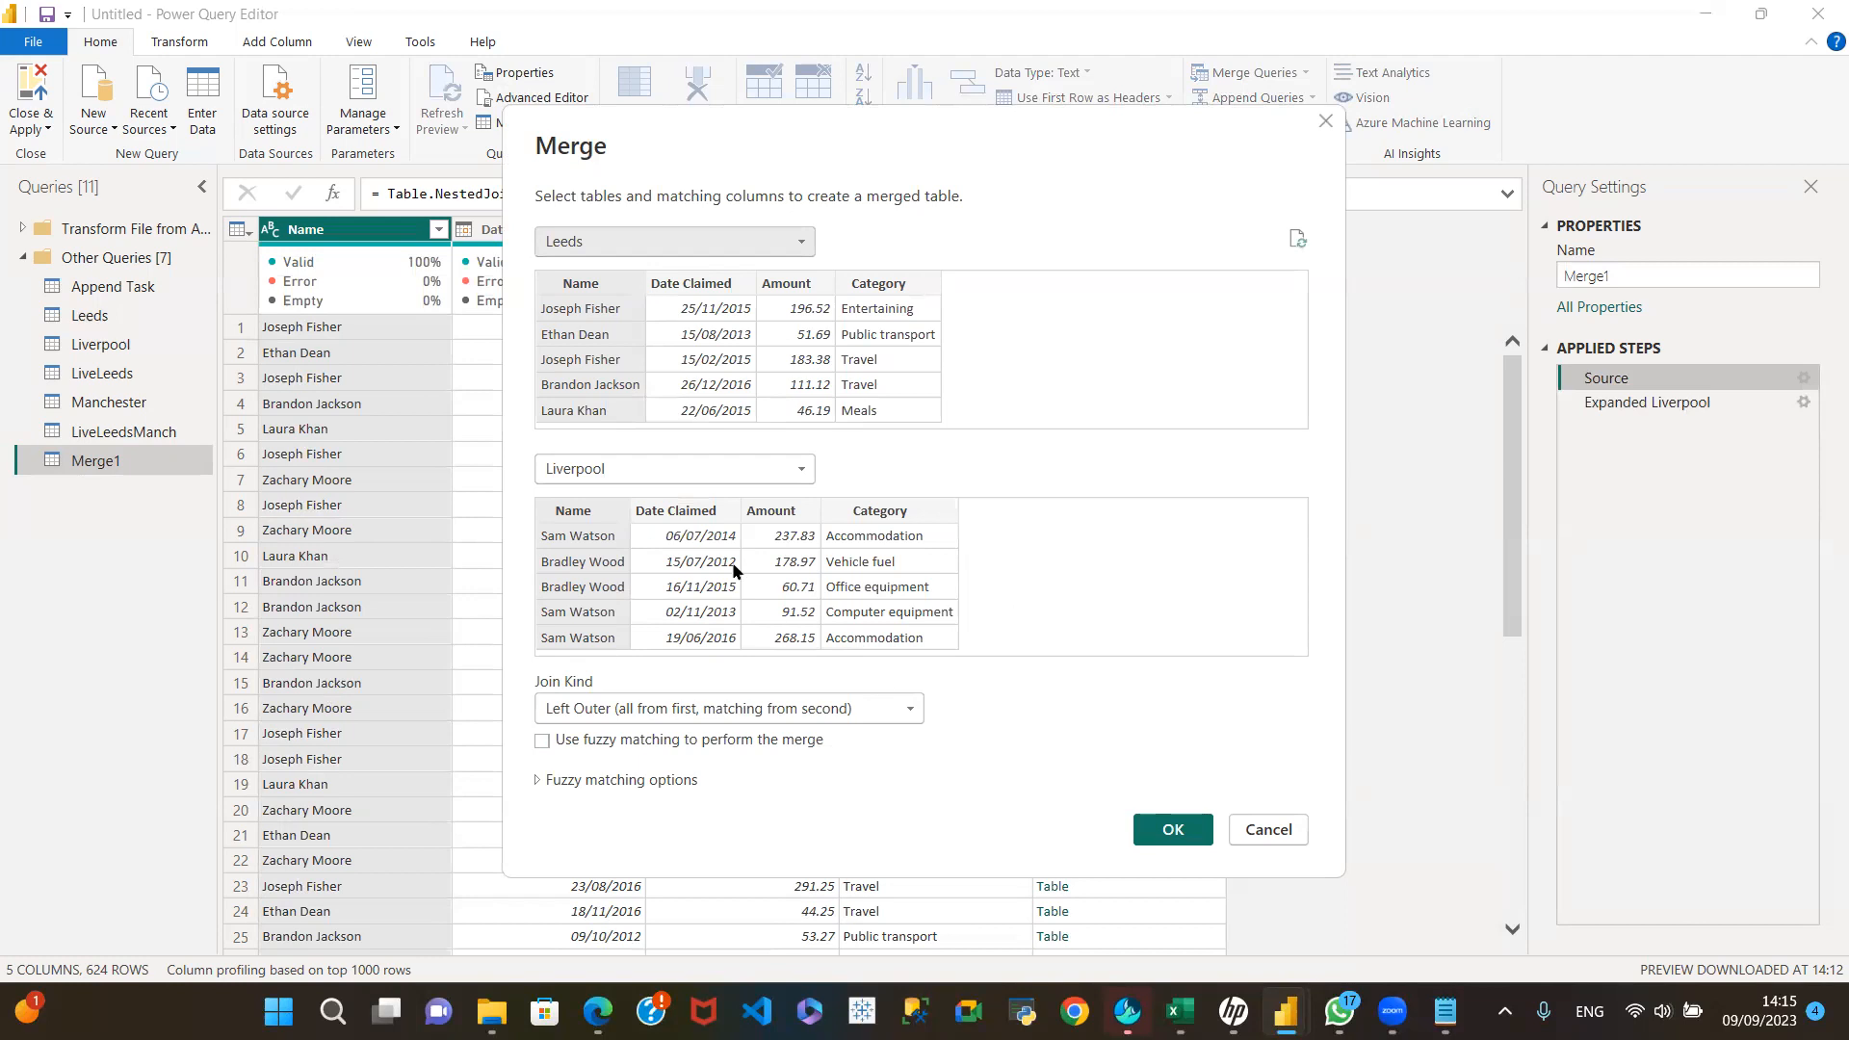
{"action": "left_click", "coordinate": [1271, 831]}
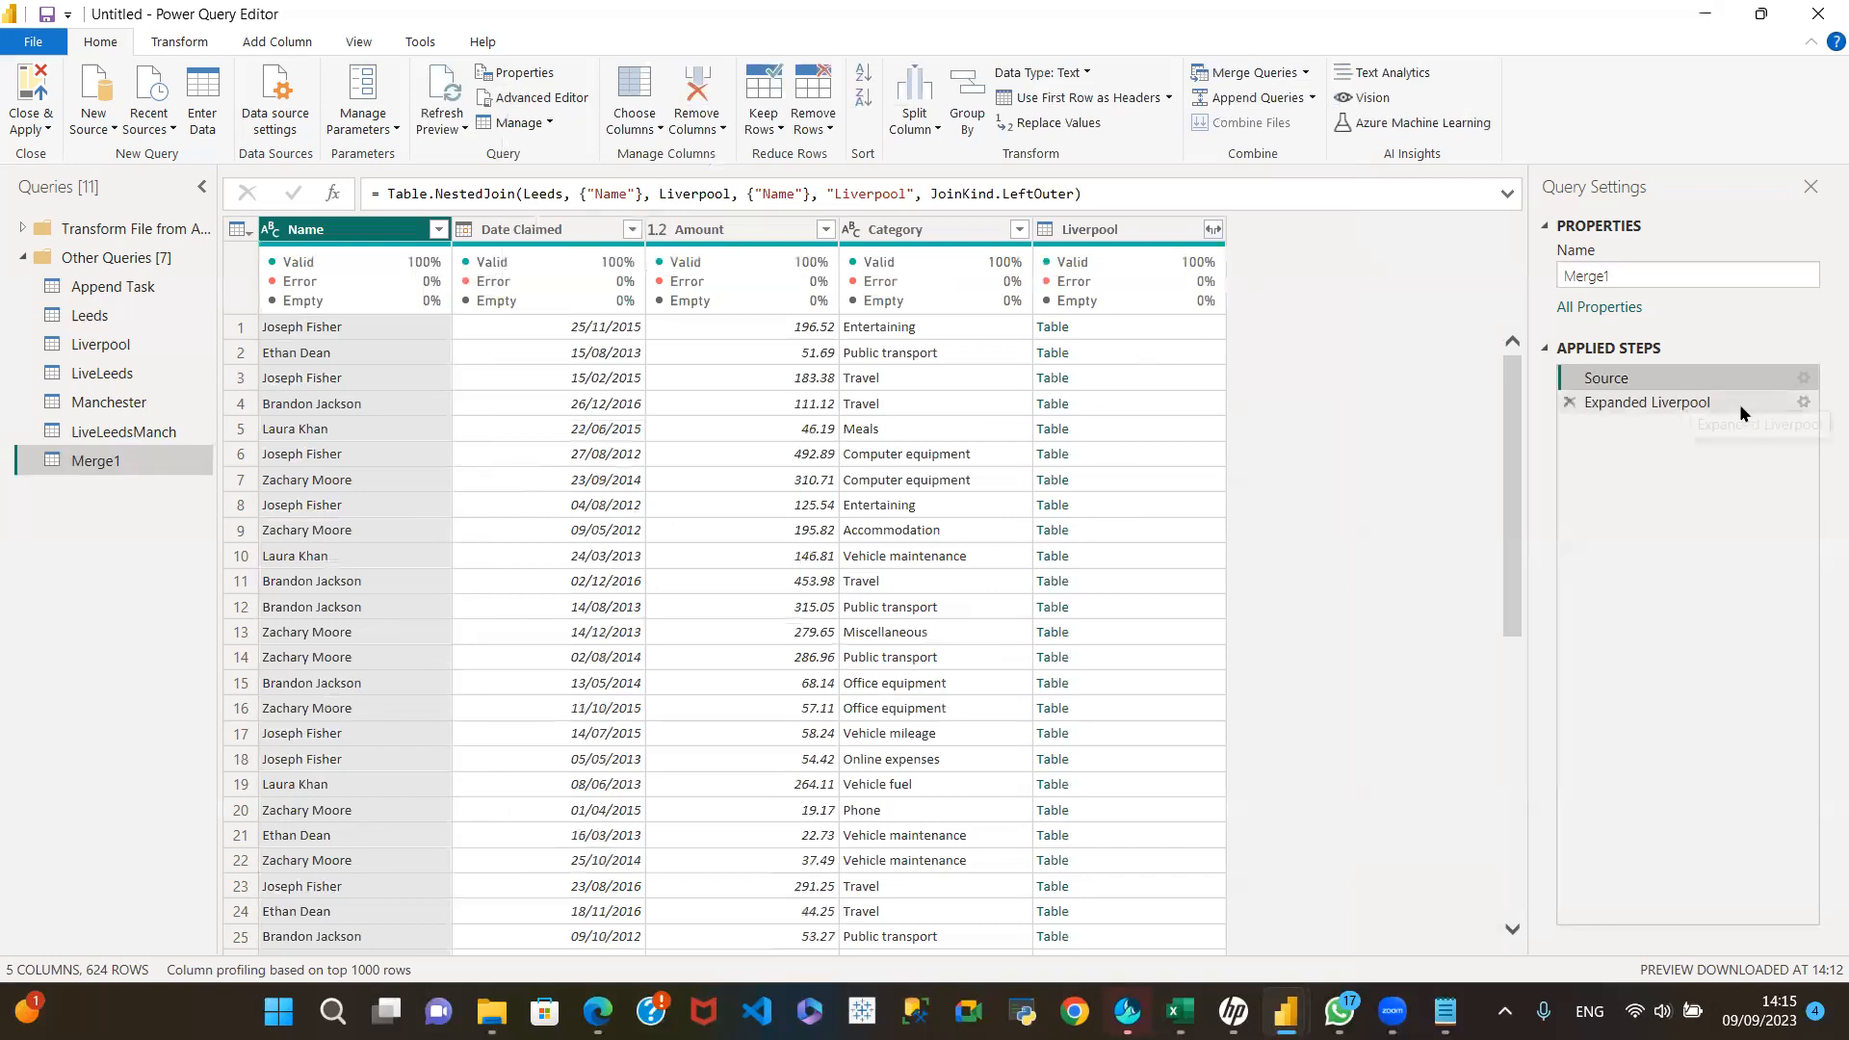
{"action": "left_click", "coordinate": [1776, 401]}
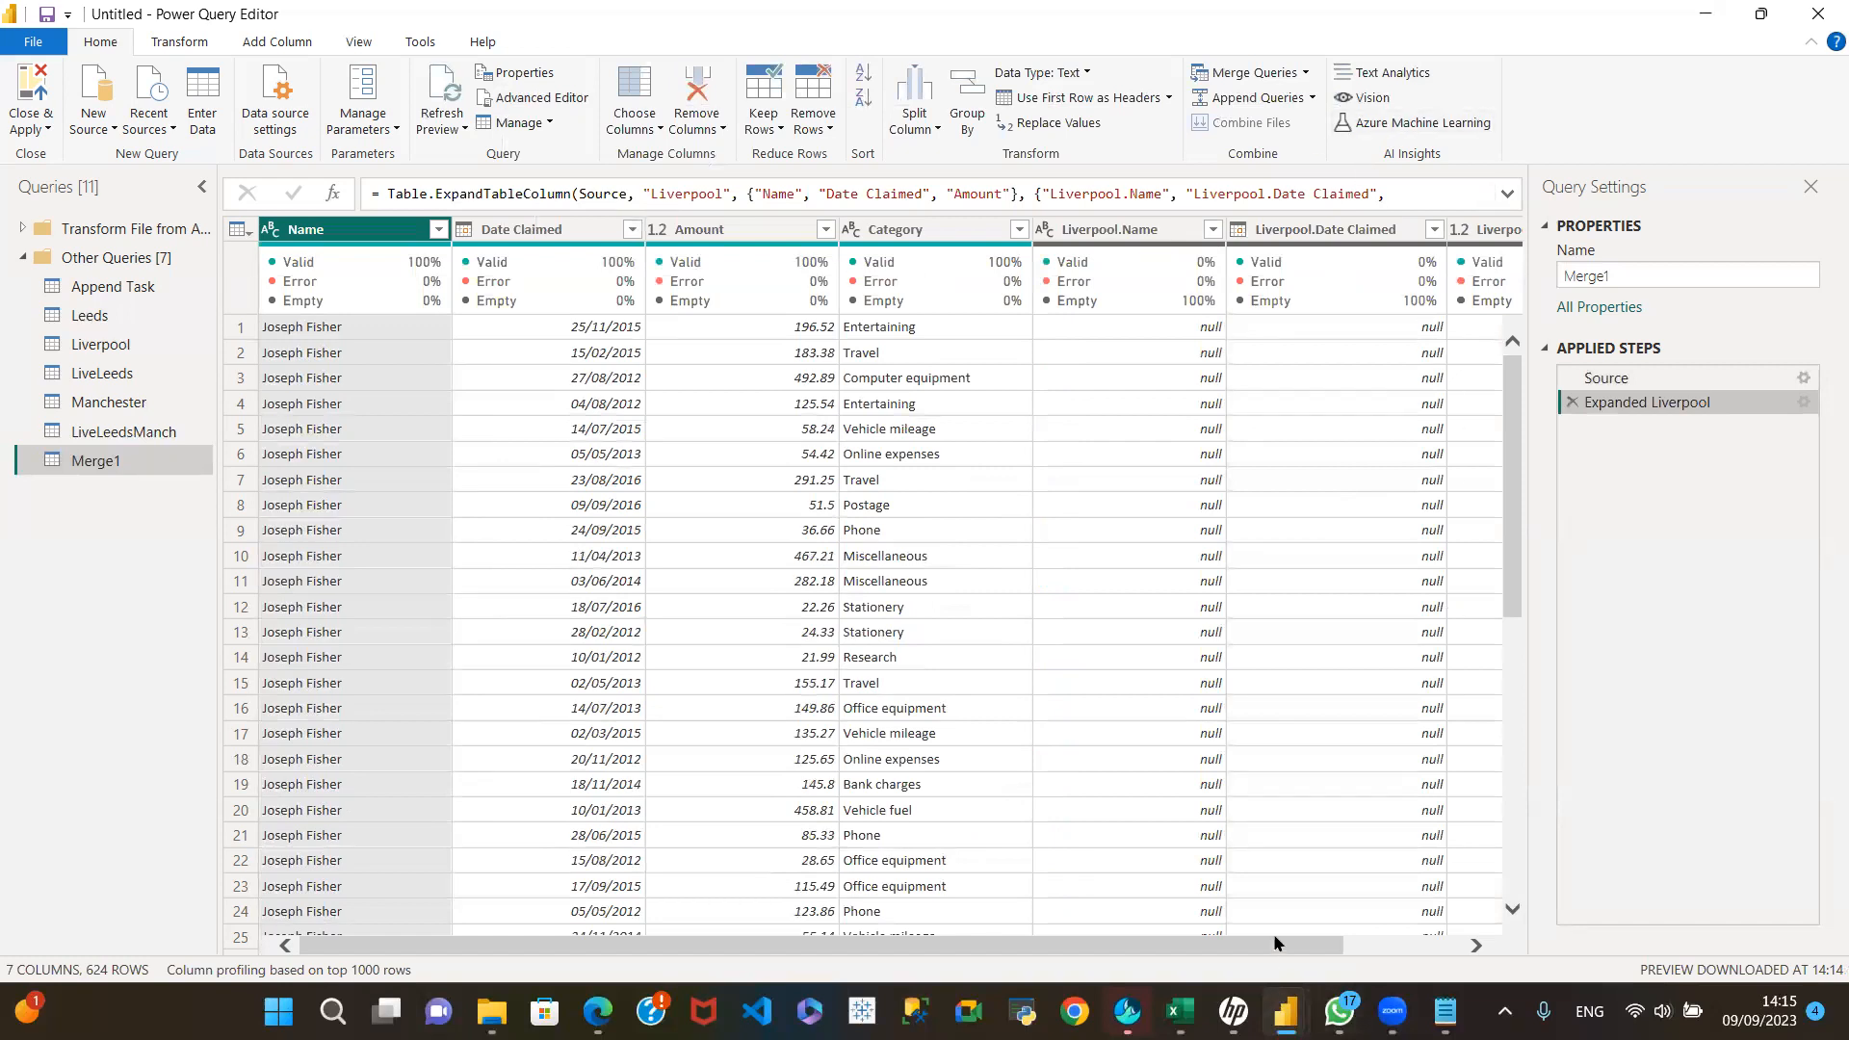
{"action": "left_click_drag", "start_coordinate": [1264, 946], "coordinate": [1381, 946]}
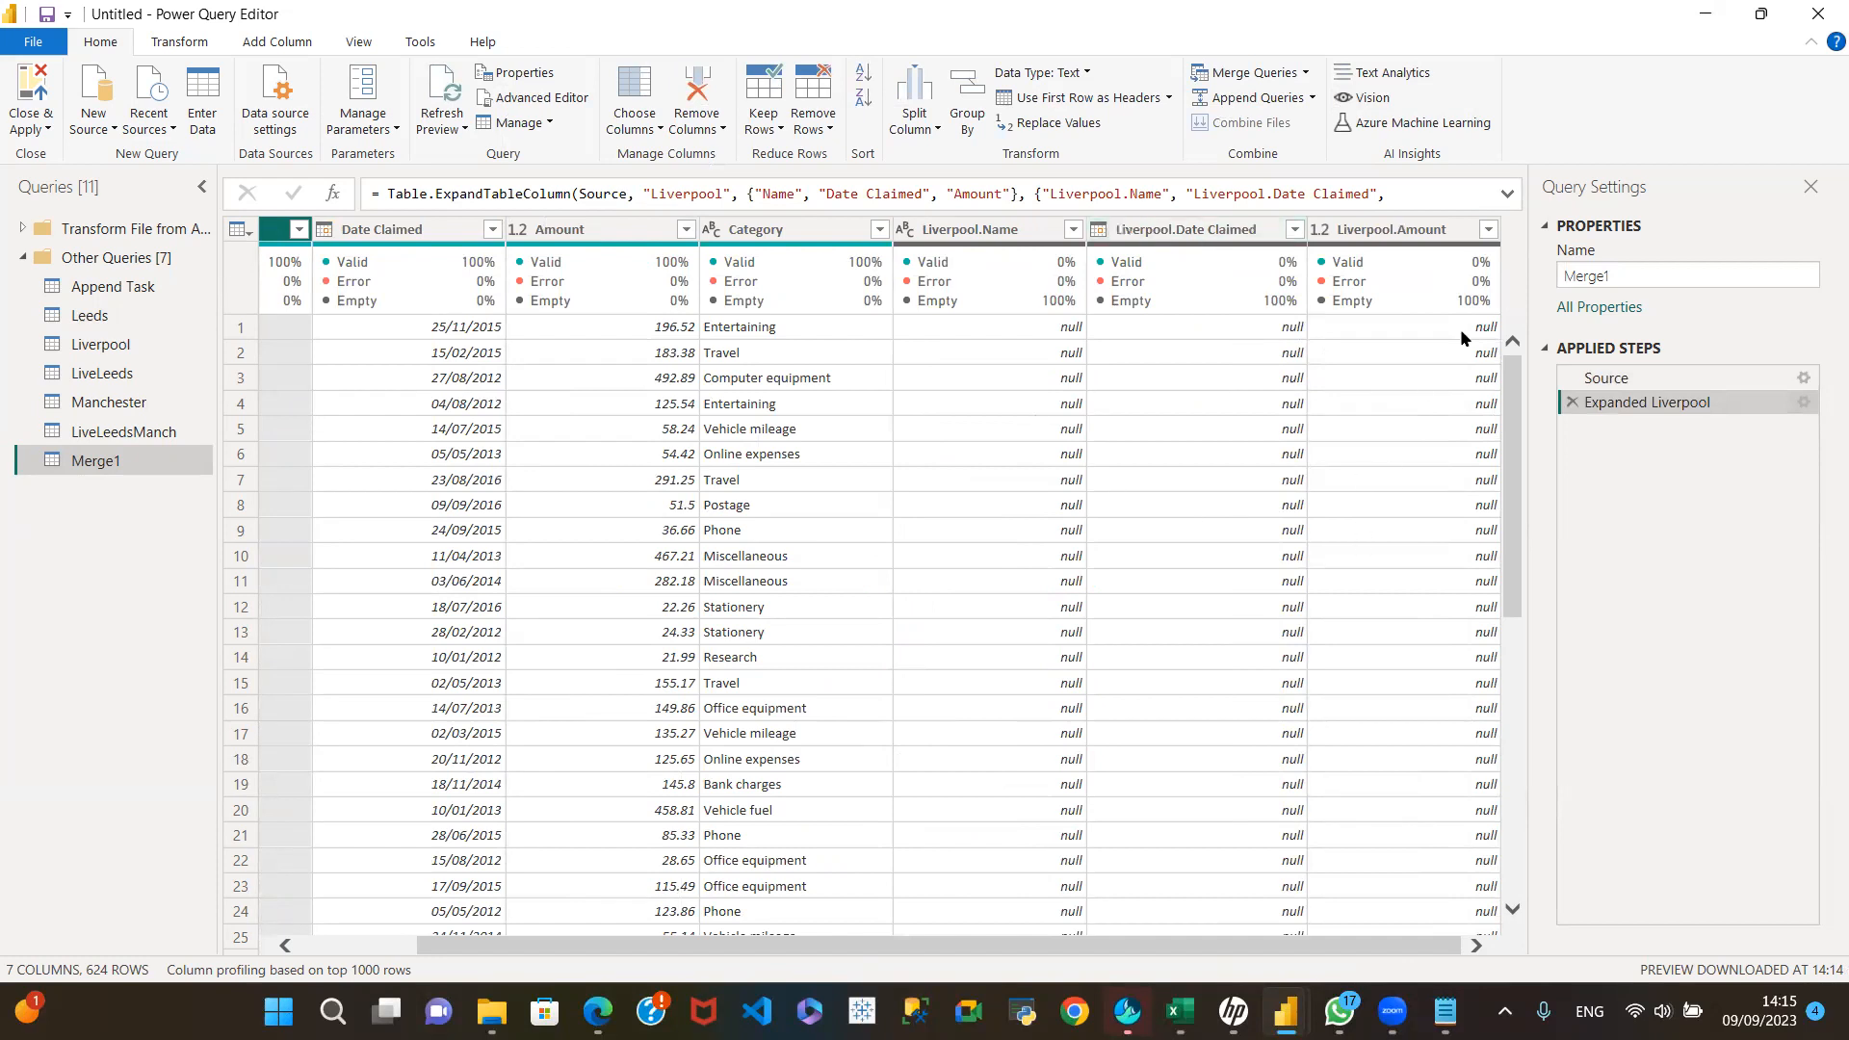
{"action": "left_click_drag", "start_coordinate": [798, 950], "coordinate": [633, 954]}
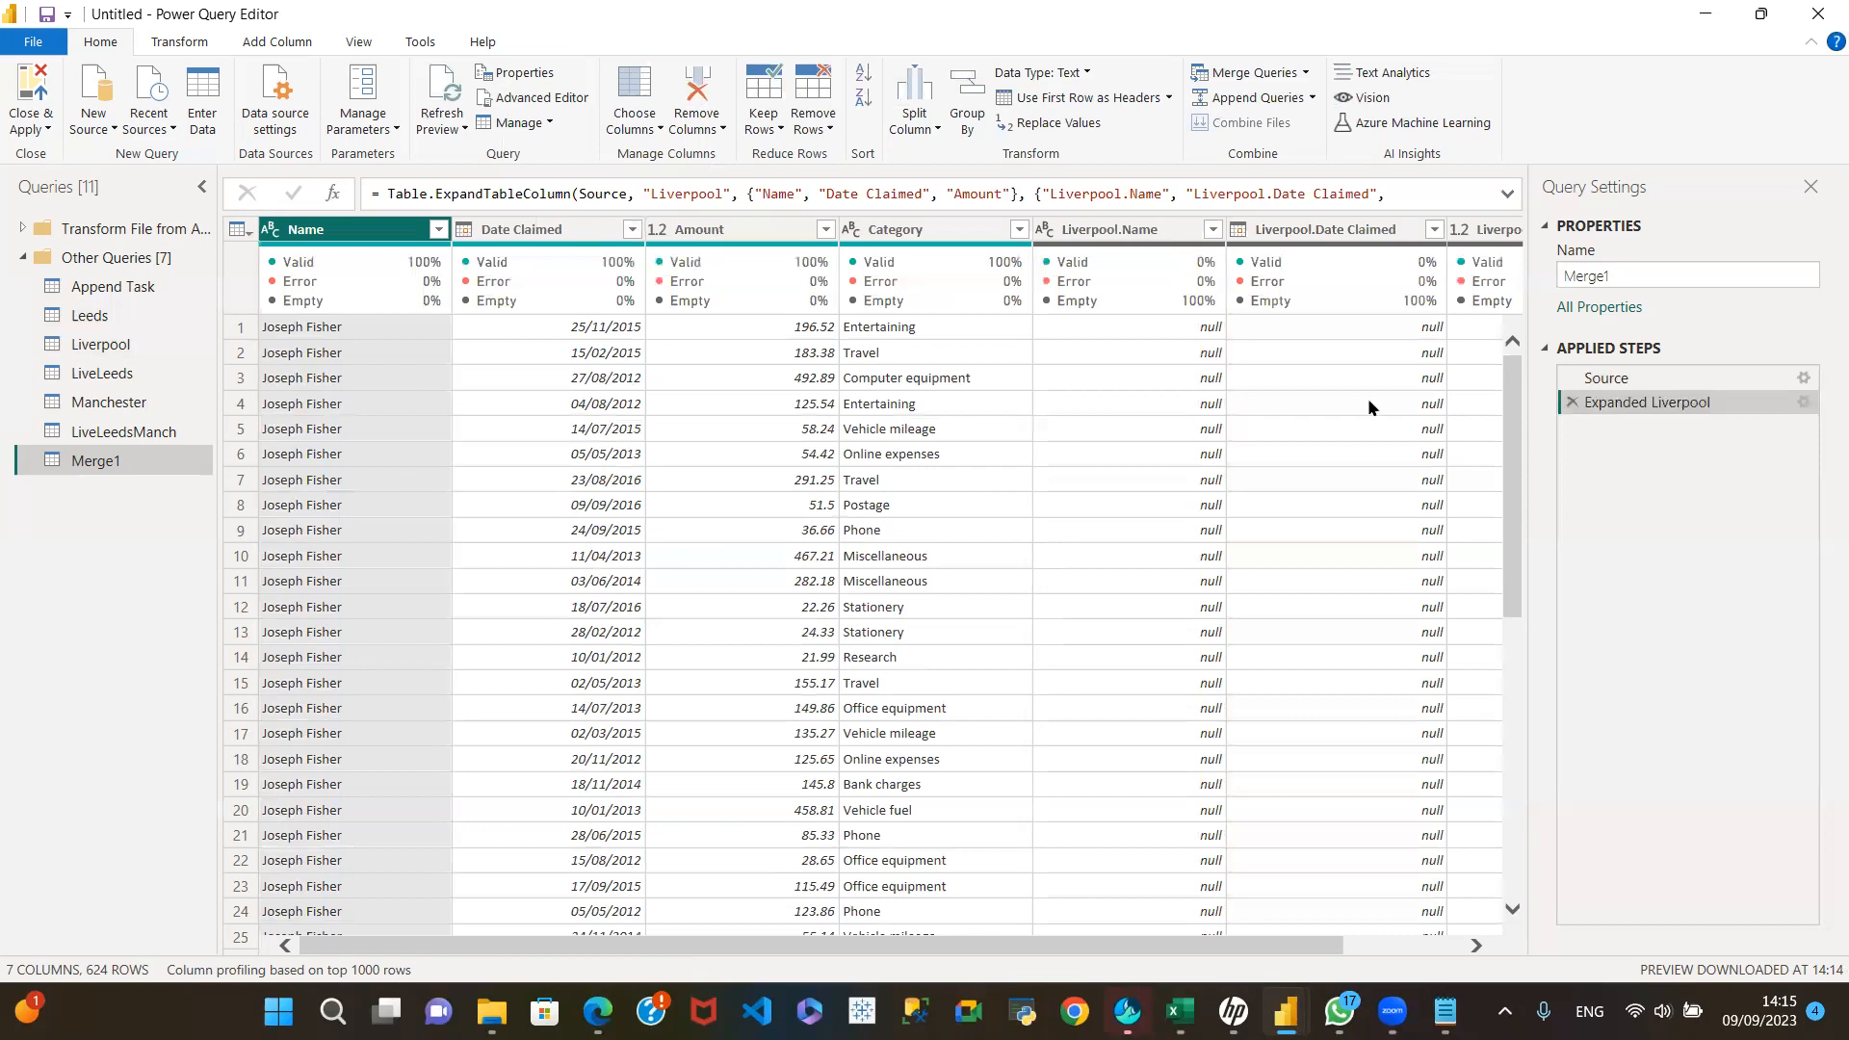
{"action": "left_click_drag", "start_coordinate": [1518, 418], "coordinate": [1499, 807]}
{"action": "scroll", "coordinate": [1442, 651], "scroll_direction": "up", "scroll_amount": 2}
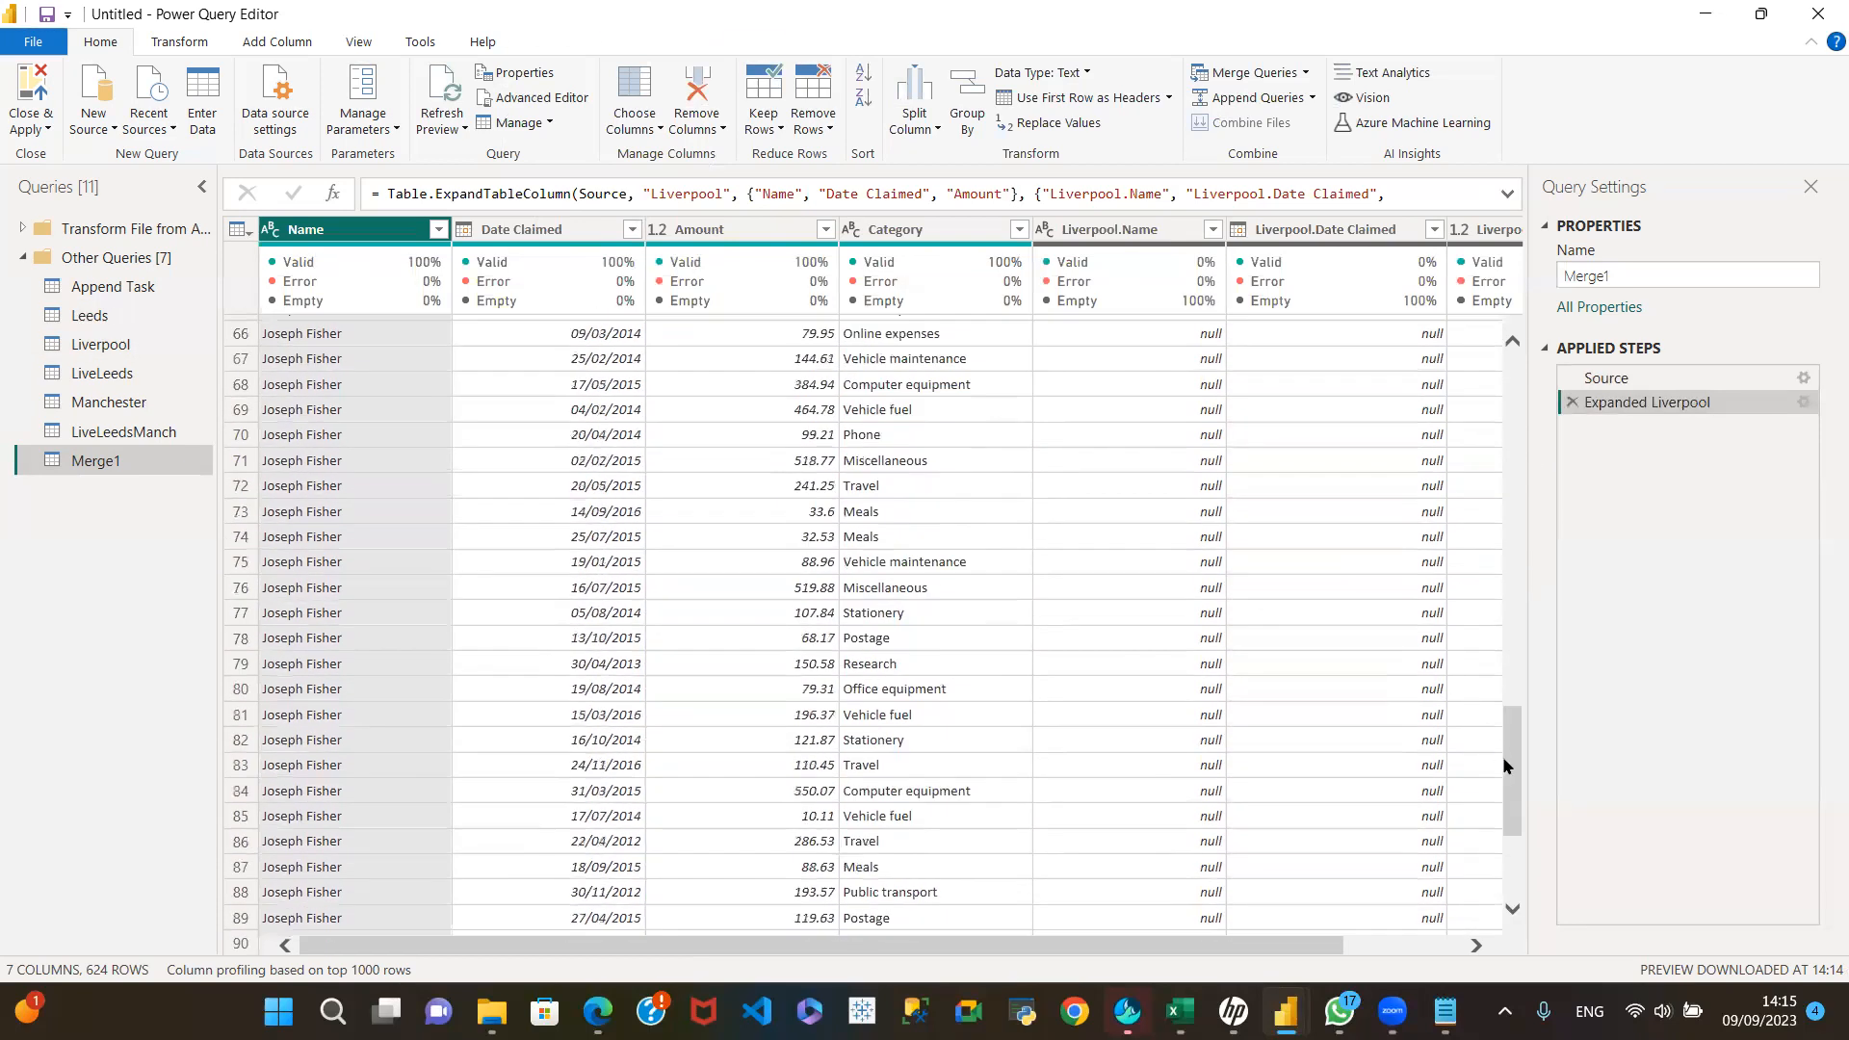
Step: Go back to the Leeds query and look over its columns
{"action": "left_click", "coordinate": [106, 319]}
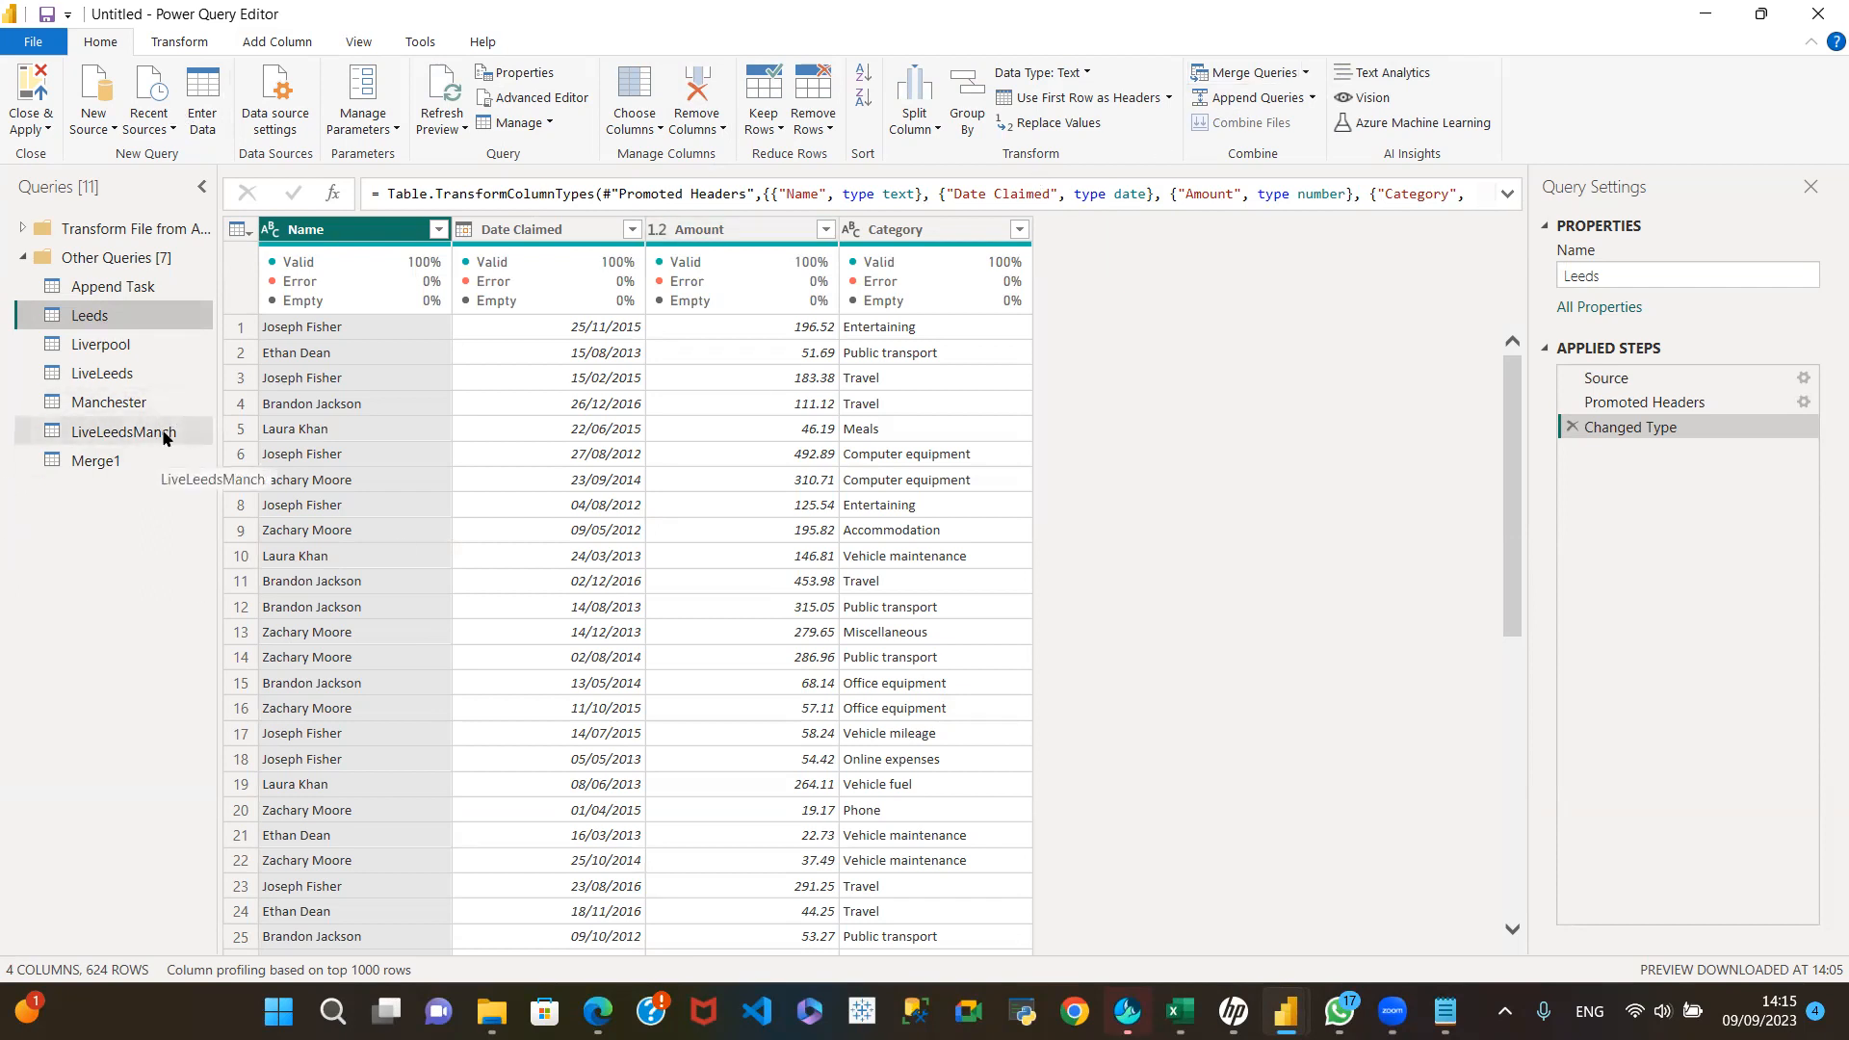
{"action": "mouse_move", "coordinate": [624, 281]}
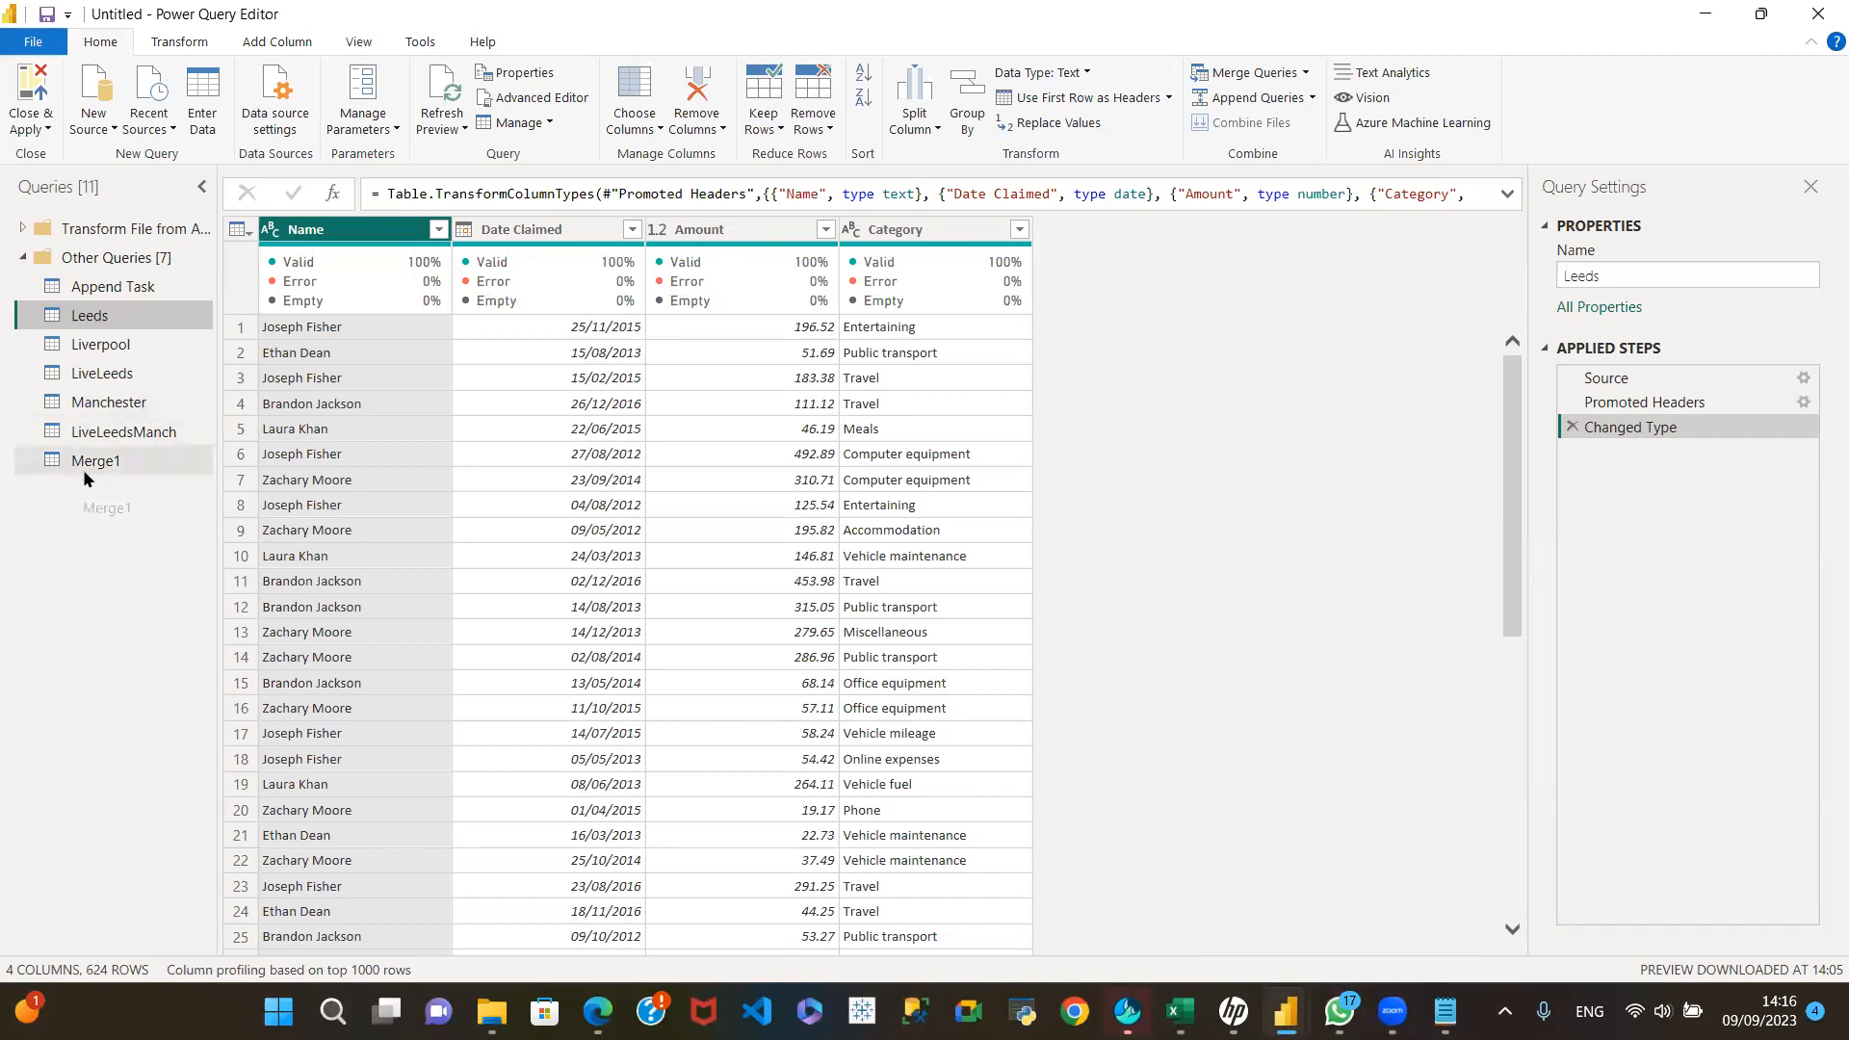
{"action": "left_click_drag", "start_coordinate": [36, 477], "coordinate": [61, 477]}
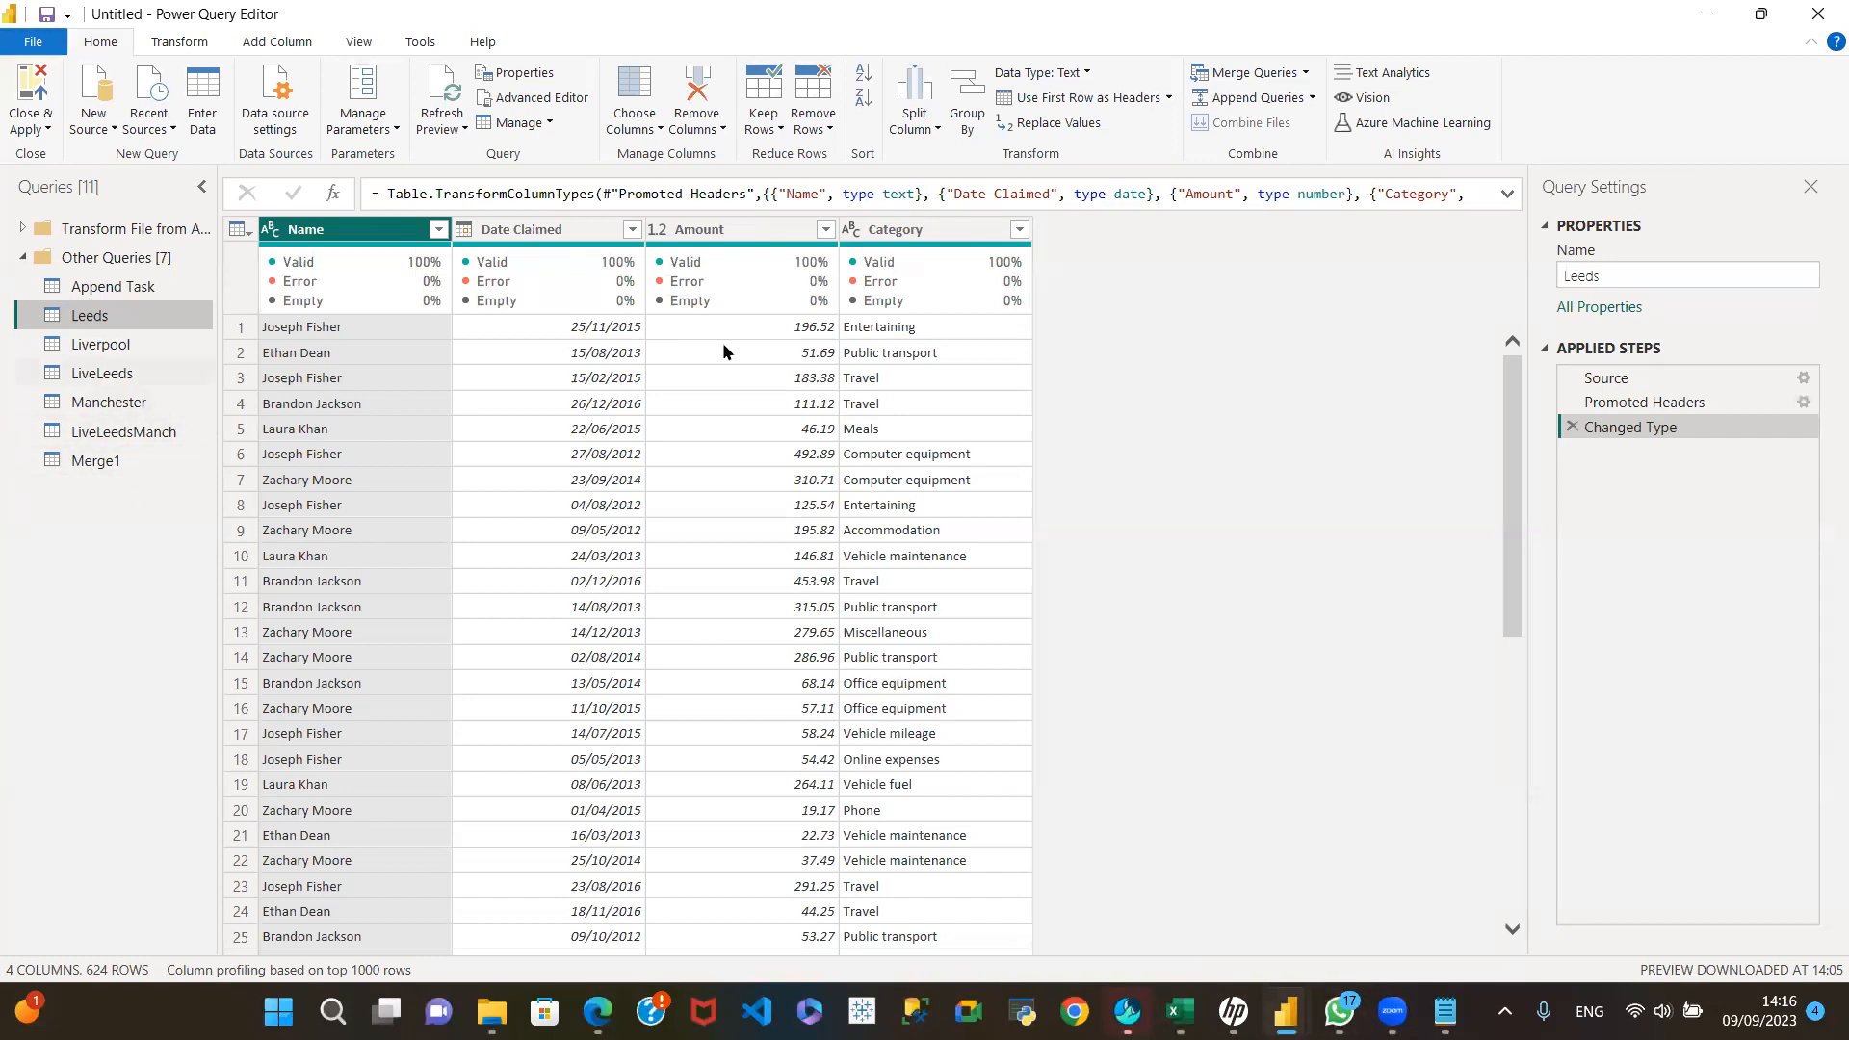